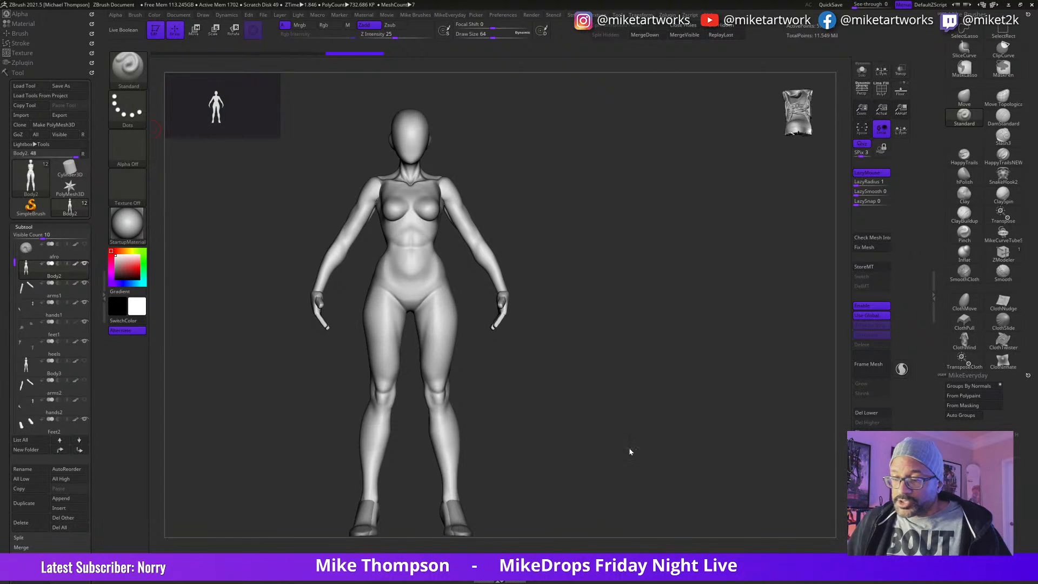
Step: Switch to Photoshop to view the IFTwo-Recovered artwork, and minimize the open programs to reach the desktop
{"action": "left_click_drag", "start_coordinate": [544, 480], "coordinate": [607, 452]}
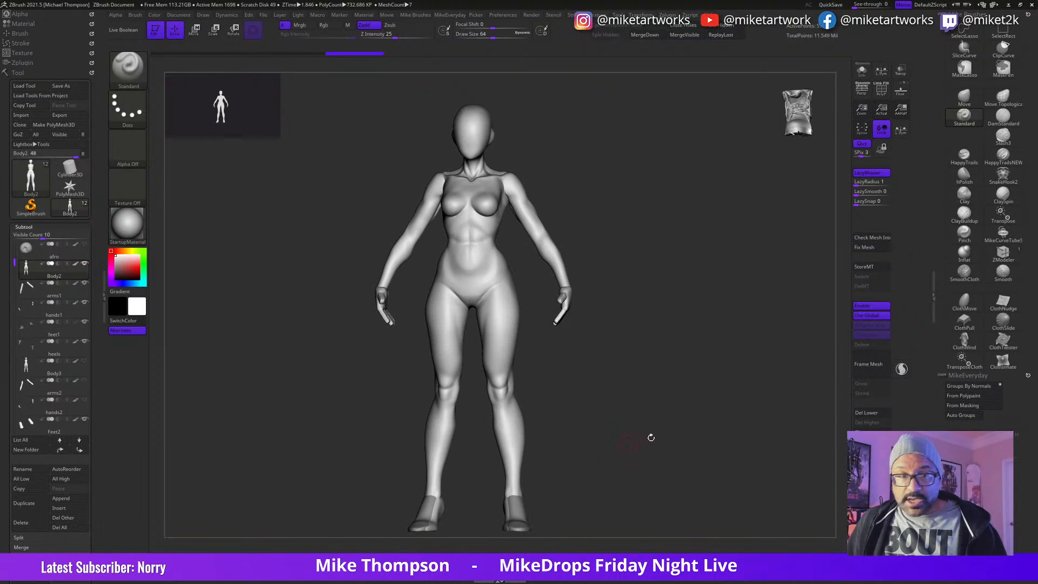
{"action": "key", "text": "alt+Tab"}
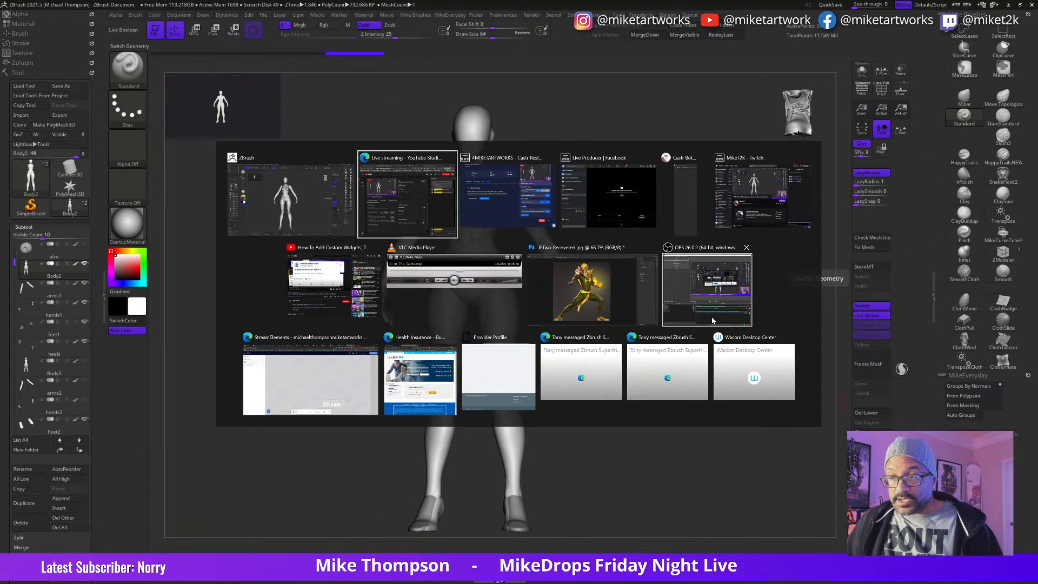
{"action": "left_click", "coordinate": [606, 304]}
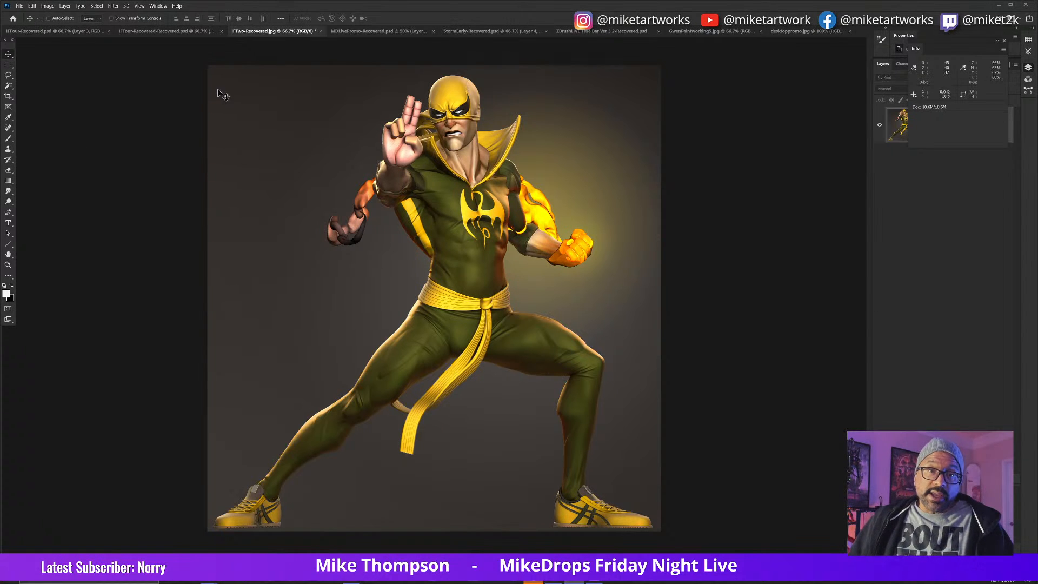
{"action": "left_click", "coordinate": [999, 5]}
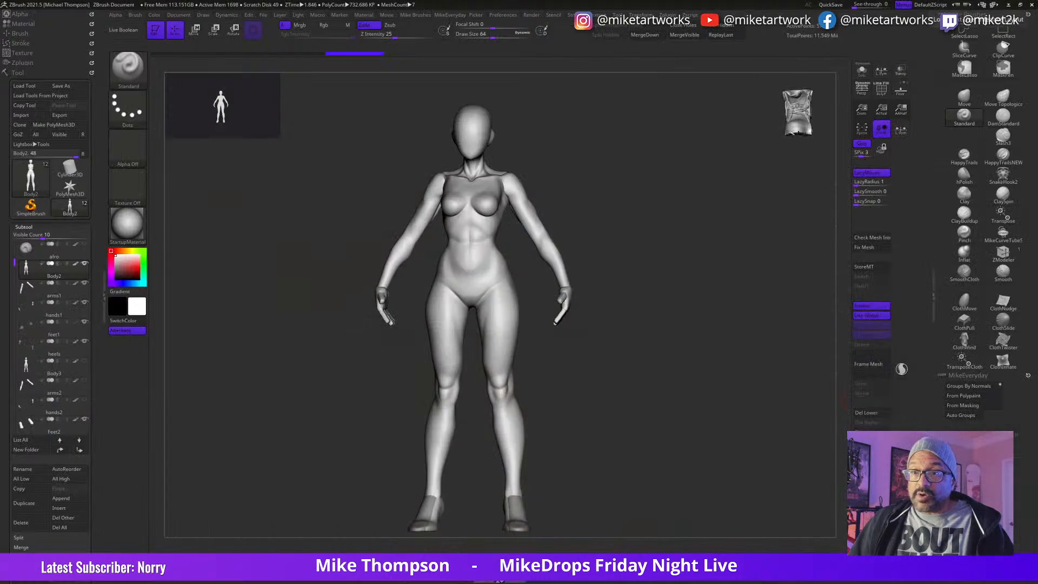
{"action": "left_click", "coordinate": [1009, 5]}
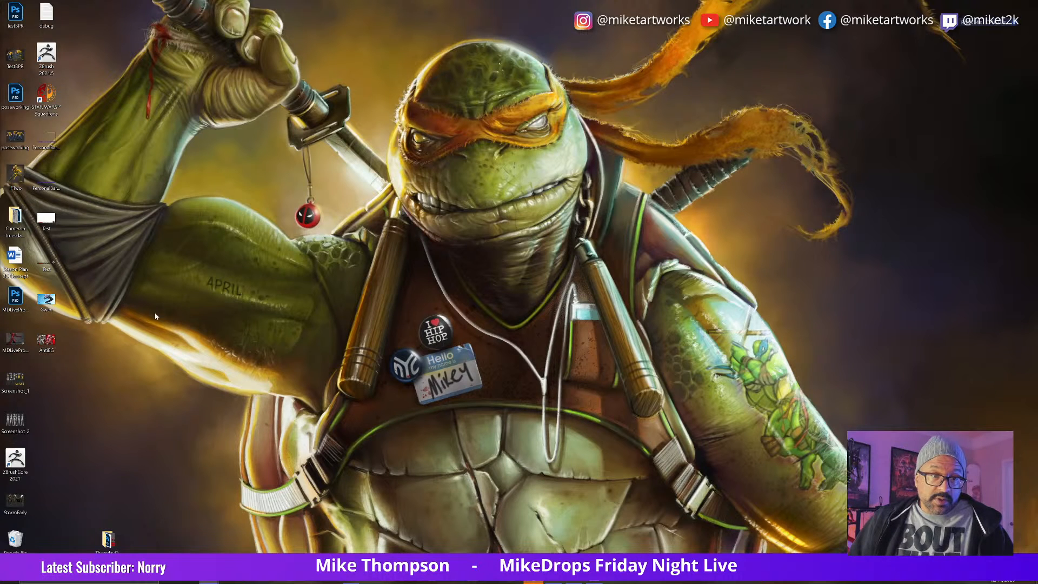
Step: Open the ThursdayDec3 folder on the desktop, look through its images and project files, and close it
{"action": "double_click", "coordinate": [108, 539]}
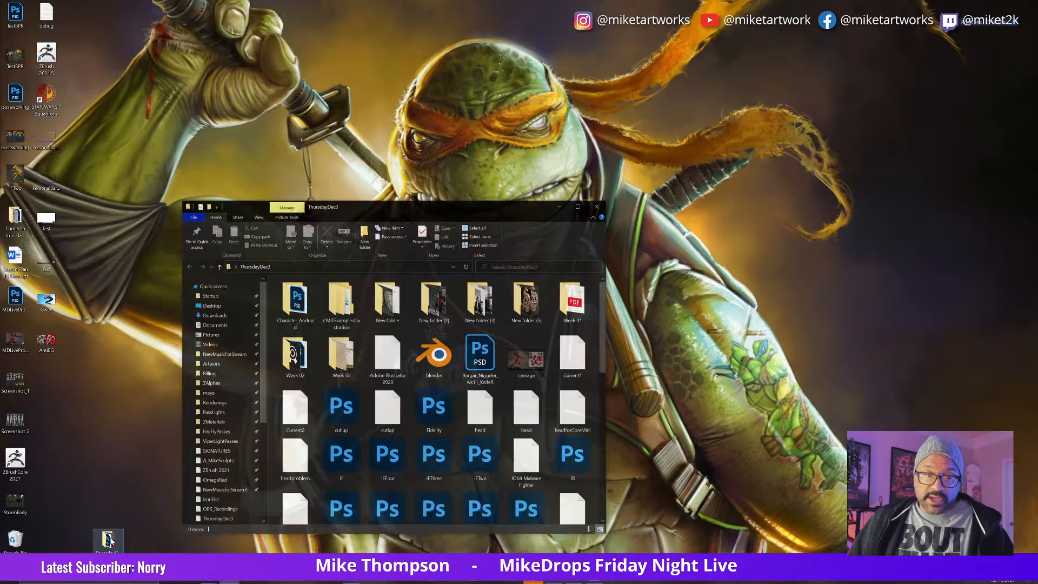
{"action": "scroll", "coordinate": [563, 413], "scroll_direction": "down", "scroll_amount": 5}
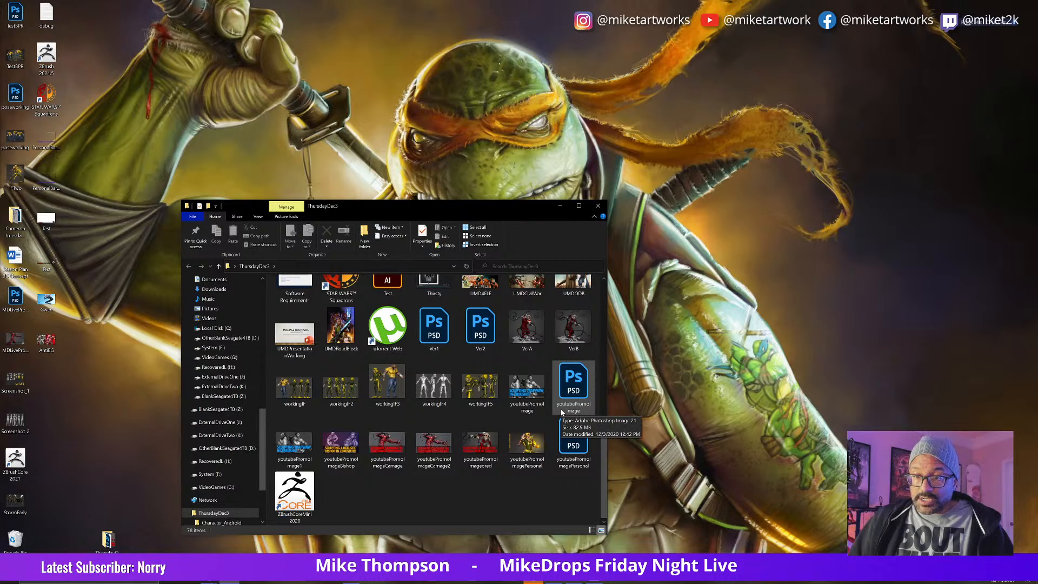
{"action": "scroll", "coordinate": [438, 454], "scroll_direction": "up", "scroll_amount": 10}
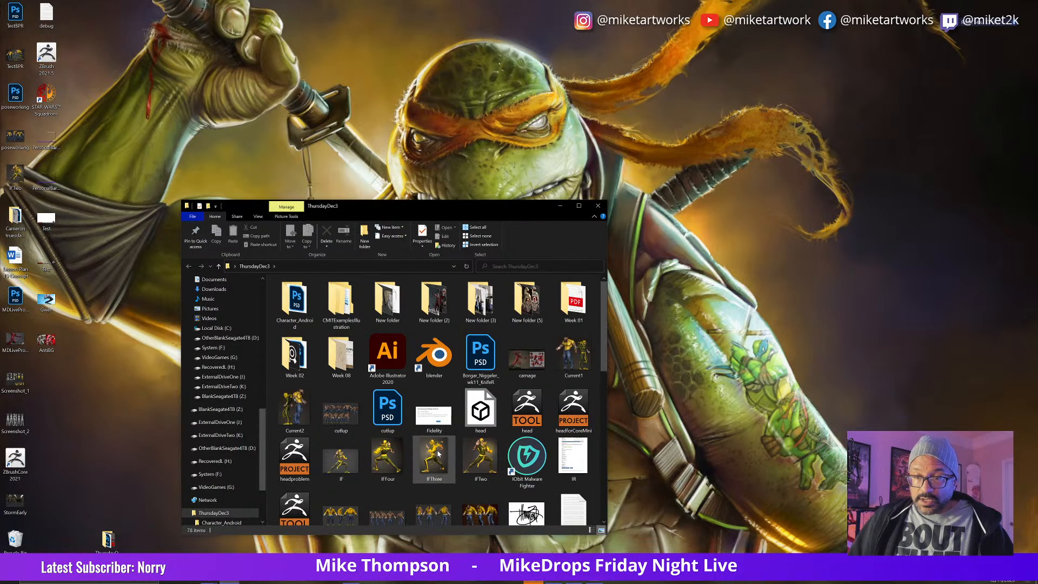
{"action": "scroll", "coordinate": [438, 455], "scroll_direction": "down", "scroll_amount": 5}
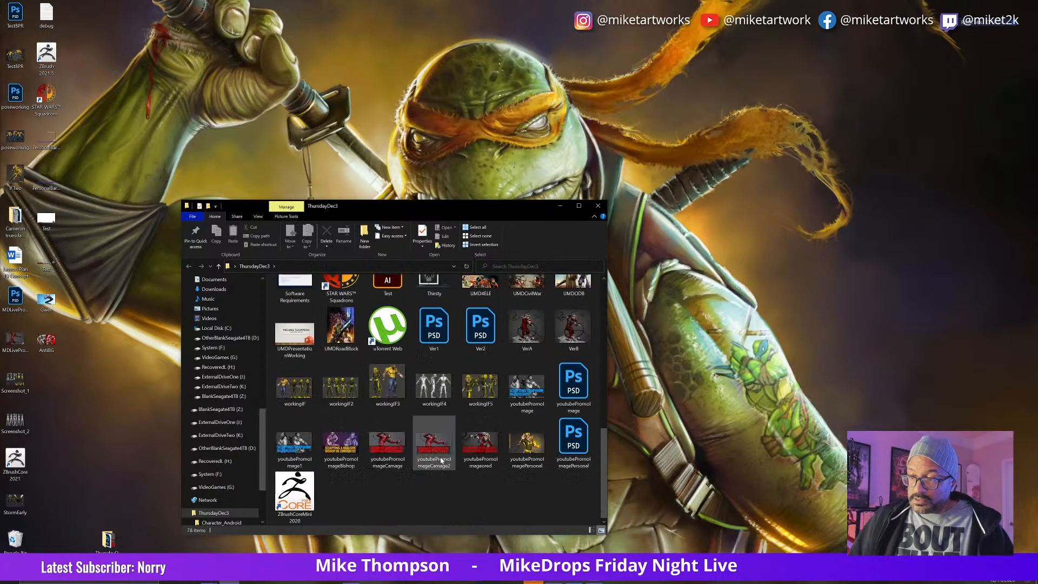
{"action": "scroll", "coordinate": [441, 460], "scroll_direction": "up", "scroll_amount": 3}
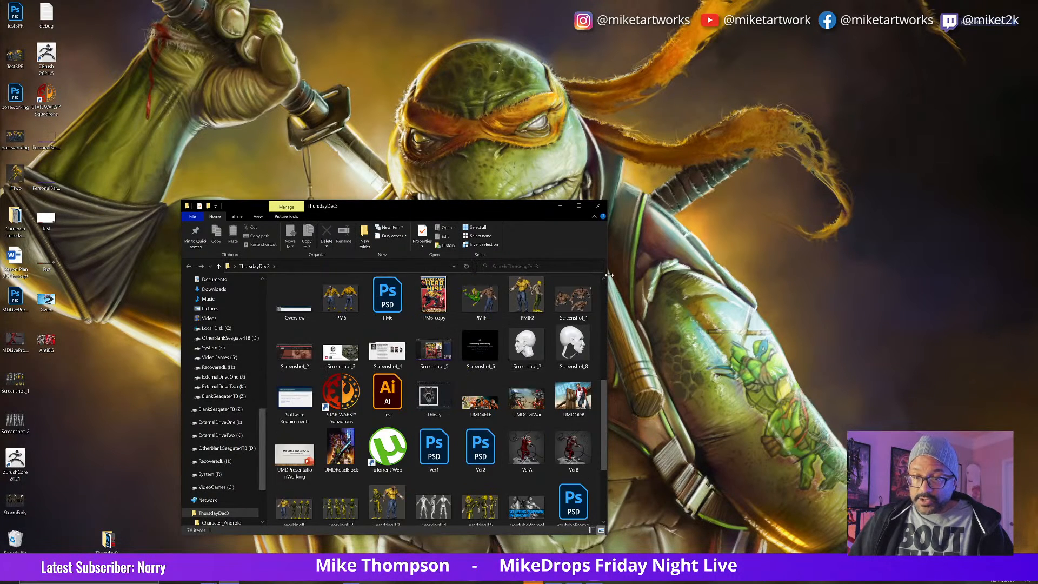
{"action": "left_click", "coordinate": [598, 206]}
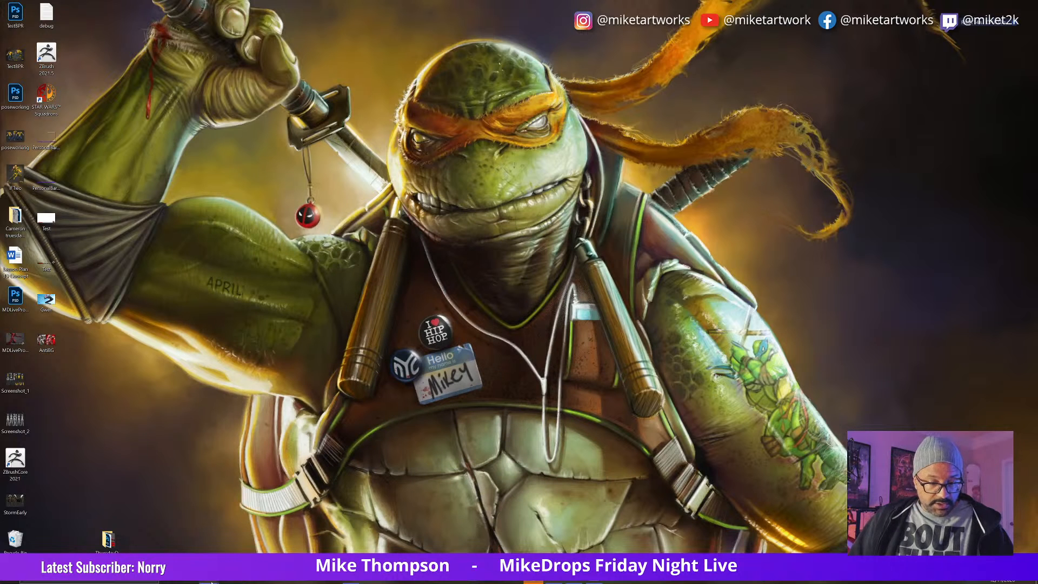
Step: Launch PureRef and load the recently used IronFist.pur reference board
{"action": "left_click", "coordinate": [13, 580]}
{"action": "scroll", "coordinate": [222, 449], "scroll_direction": "down", "scroll_amount": 3}
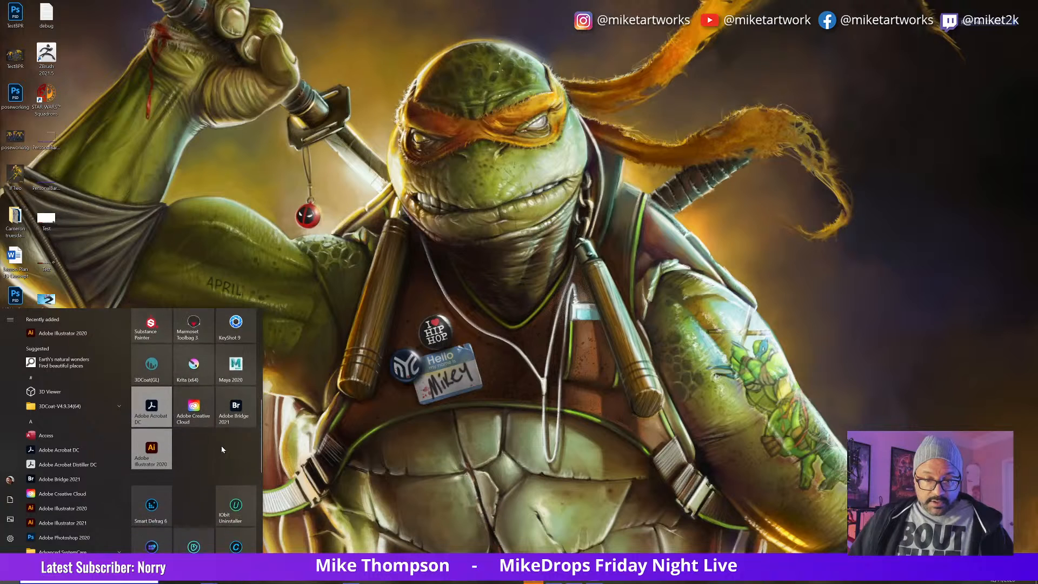
{"action": "scroll", "coordinate": [223, 450], "scroll_direction": "up", "scroll_amount": 7}
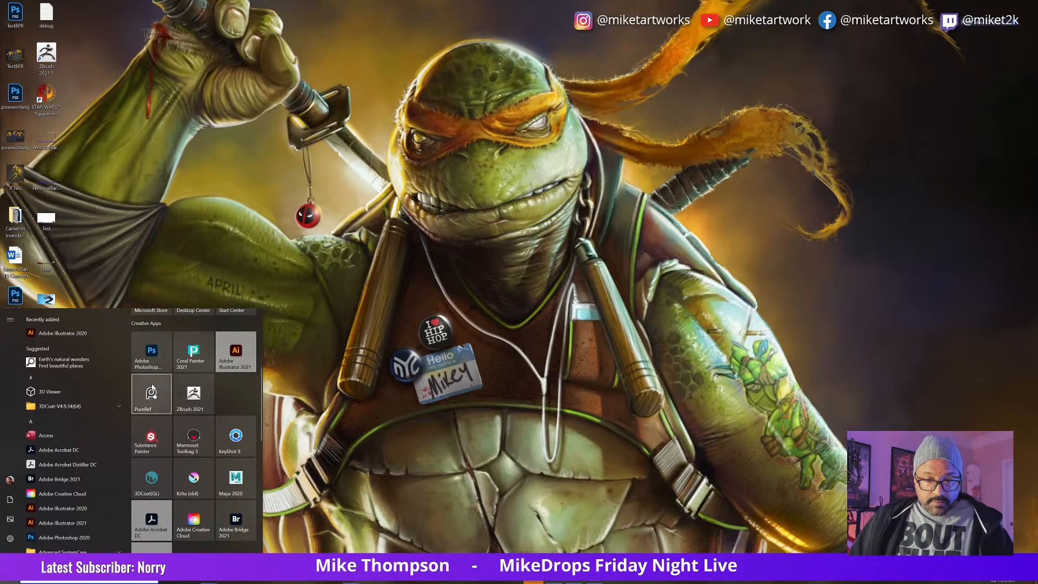
{"action": "left_click", "coordinate": [146, 399]}
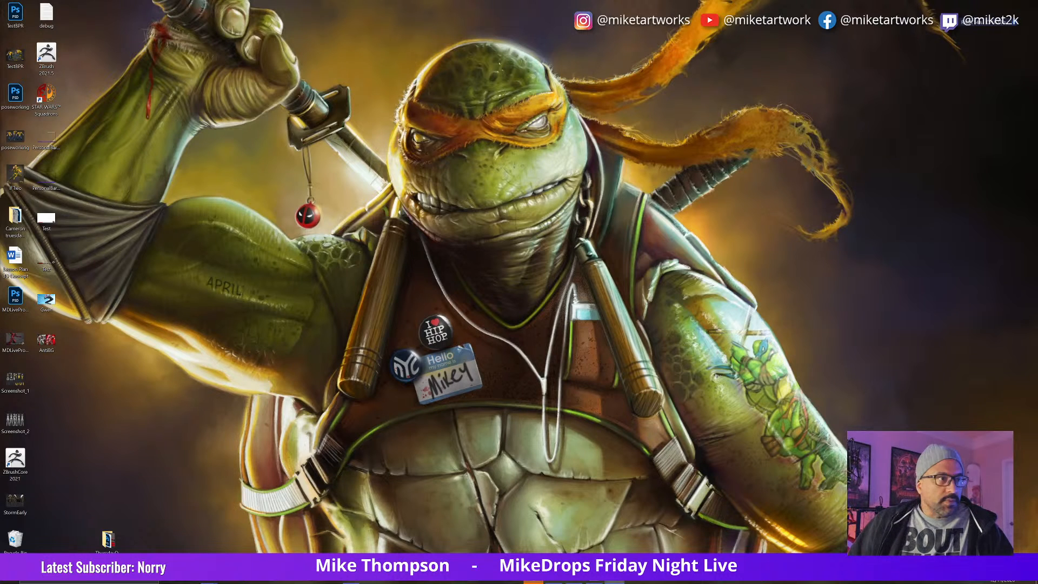
{"action": "right_click", "coordinate": [332, 284]}
{"action": "mouse_move", "coordinate": [346, 417]}
{"action": "mouse_move", "coordinate": [425, 424]}
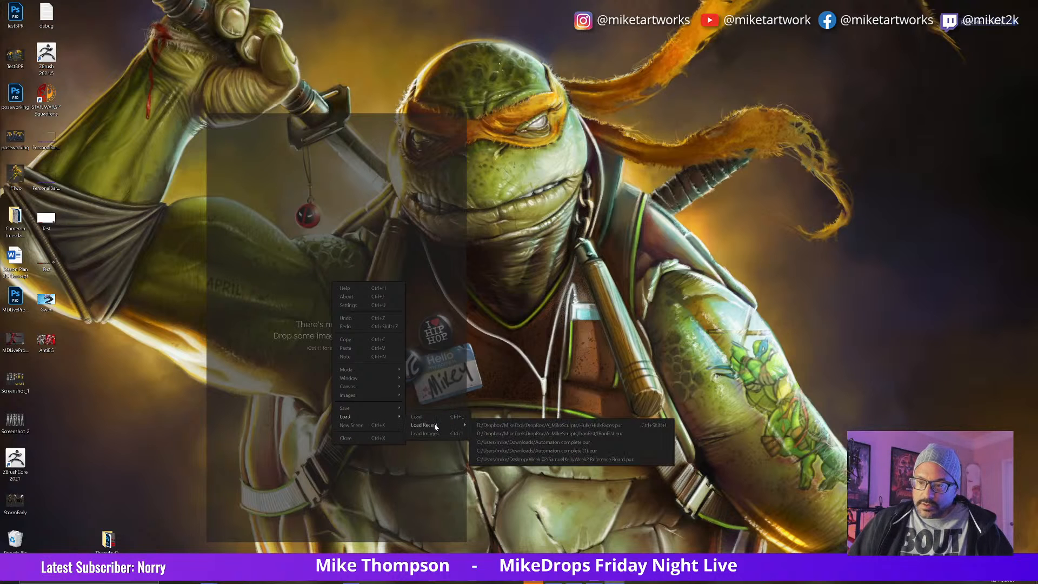
{"action": "left_click", "coordinate": [508, 434]}
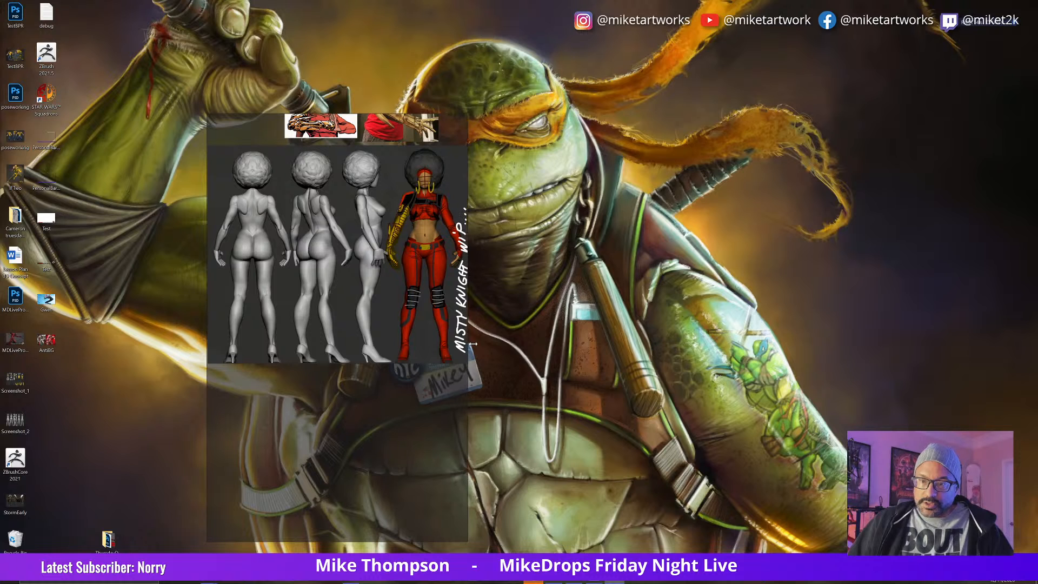
Step: Widen the reference board window and examine the Daredevil cover and the comic images around it
{"action": "left_click_drag", "start_coordinate": [466, 344], "coordinate": [590, 345]}
{"action": "scroll", "coordinate": [480, 402], "scroll_direction": "down", "scroll_amount": 6}
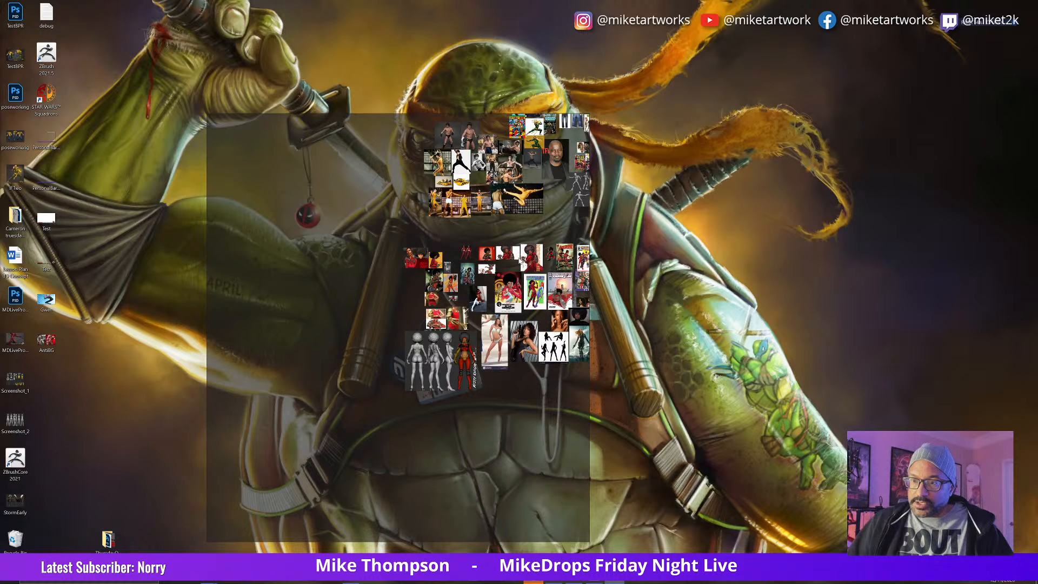
{"action": "double_click", "coordinate": [563, 264]}
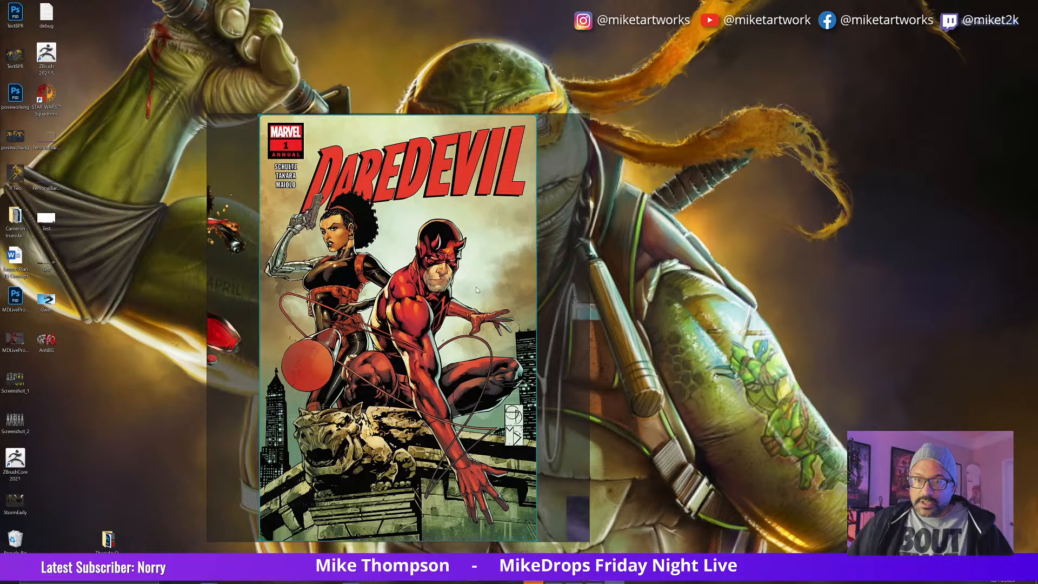
{"action": "scroll", "coordinate": [355, 324], "scroll_direction": "down", "scroll_amount": 2}
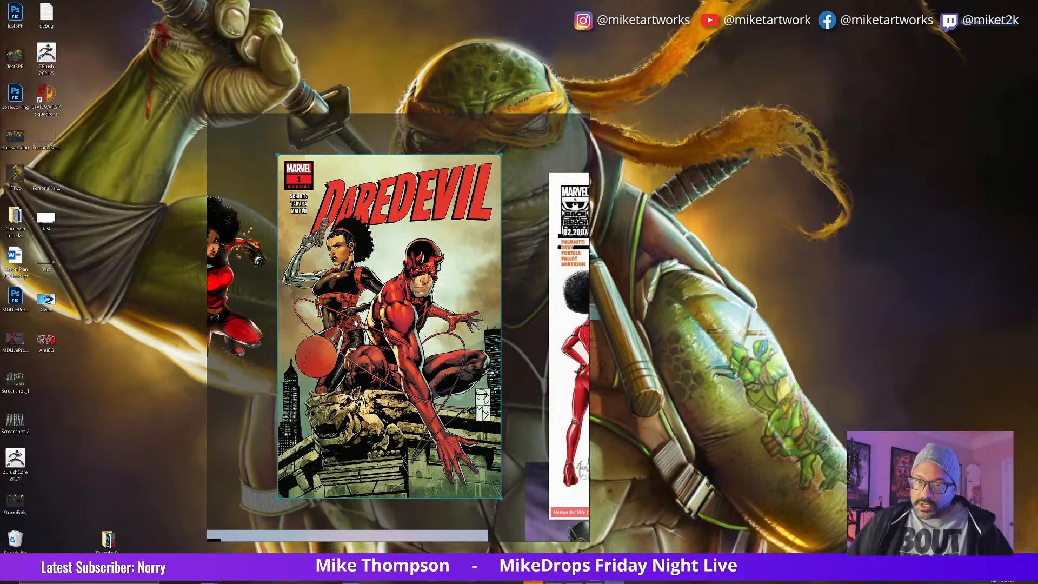
{"action": "scroll", "coordinate": [355, 322], "scroll_direction": "down", "scroll_amount": 2}
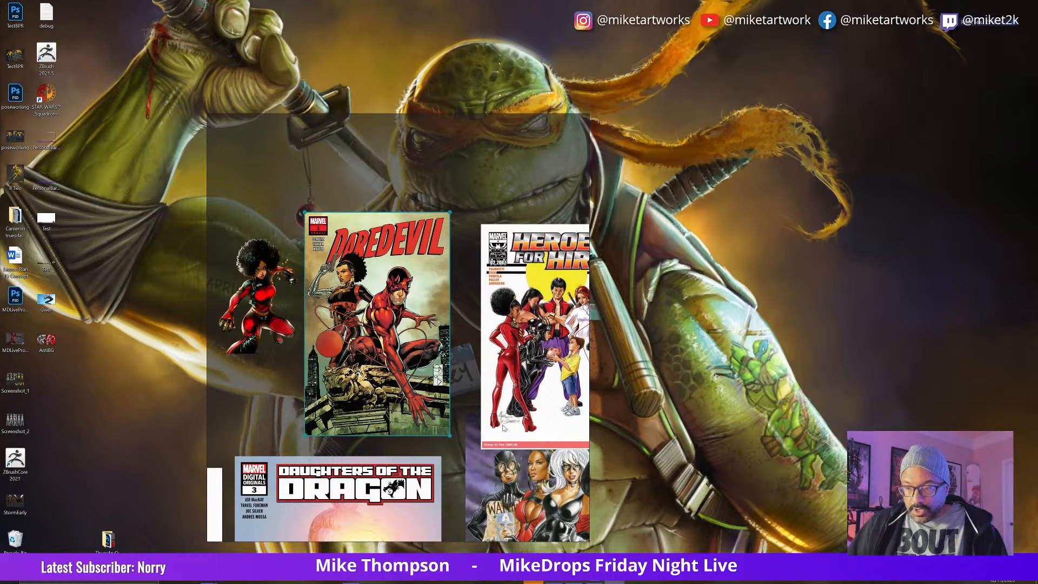
{"action": "scroll", "coordinate": [502, 429], "scroll_direction": "down", "scroll_amount": 1}
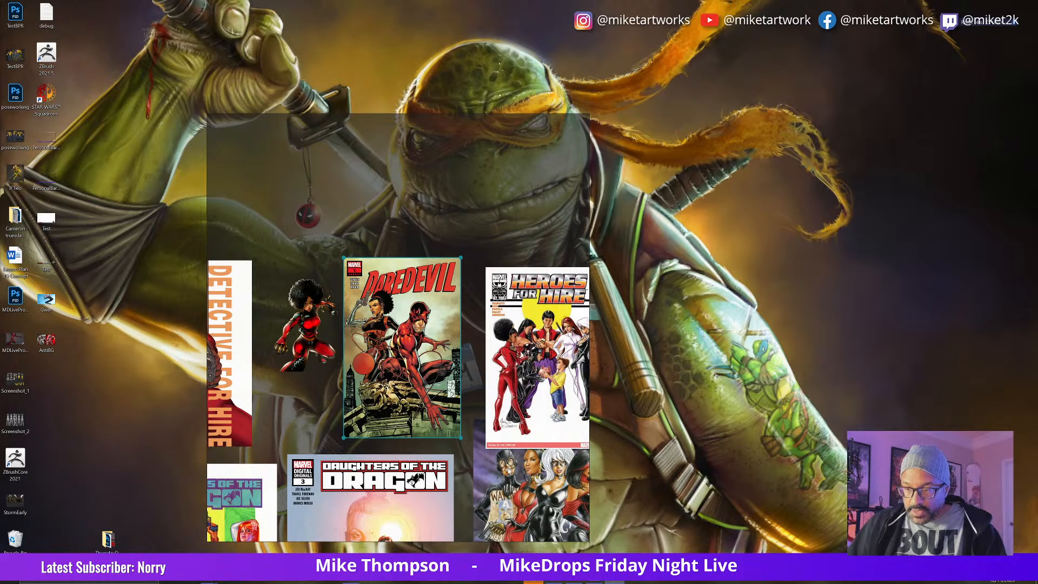
Step: Look over the board's comic covers, costume photos, boots and heroine action poses
{"action": "mouse_move", "coordinate": [488, 477]}
{"action": "middle_mouse_down"}
{"action": "mouse_move", "coordinate": [455, 463]}
{"action": "mouse_move", "coordinate": [285, 444]}
{"action": "middle_mouse_up"}
{"action": "mouse_move", "coordinate": [468, 459]}
{"action": "middle_mouse_down"}
{"action": "mouse_move", "coordinate": [354, 452]}
{"action": "mouse_move", "coordinate": [305, 471]}
{"action": "mouse_move", "coordinate": [310, 481]}
{"action": "middle_mouse_up"}
{"action": "middle_click_drag", "start_coordinate": [427, 481], "coordinate": [359, 458]}
{"action": "middle_click_drag", "start_coordinate": [444, 504], "coordinate": [260, 427]}
{"action": "mouse_move", "coordinate": [405, 444]}
{"action": "middle_mouse_down"}
{"action": "mouse_move", "coordinate": [332, 458]}
{"action": "mouse_move", "coordinate": [389, 426]}
{"action": "middle_mouse_up"}
{"action": "mouse_move", "coordinate": [356, 483]}
{"action": "middle_mouse_down"}
{"action": "mouse_move", "coordinate": [458, 447]}
{"action": "mouse_move", "coordinate": [446, 439]}
{"action": "mouse_move", "coordinate": [421, 331]}
{"action": "middle_mouse_up"}
{"action": "mouse_move", "coordinate": [420, 402]}
{"action": "middle_mouse_down"}
{"action": "mouse_move", "coordinate": [547, 484]}
{"action": "mouse_move", "coordinate": [478, 403]}
{"action": "mouse_move", "coordinate": [507, 365]}
{"action": "mouse_move", "coordinate": [458, 355]}
{"action": "mouse_move", "coordinate": [433, 404]}
{"action": "mouse_move", "coordinate": [466, 404]}
{"action": "middle_mouse_up"}
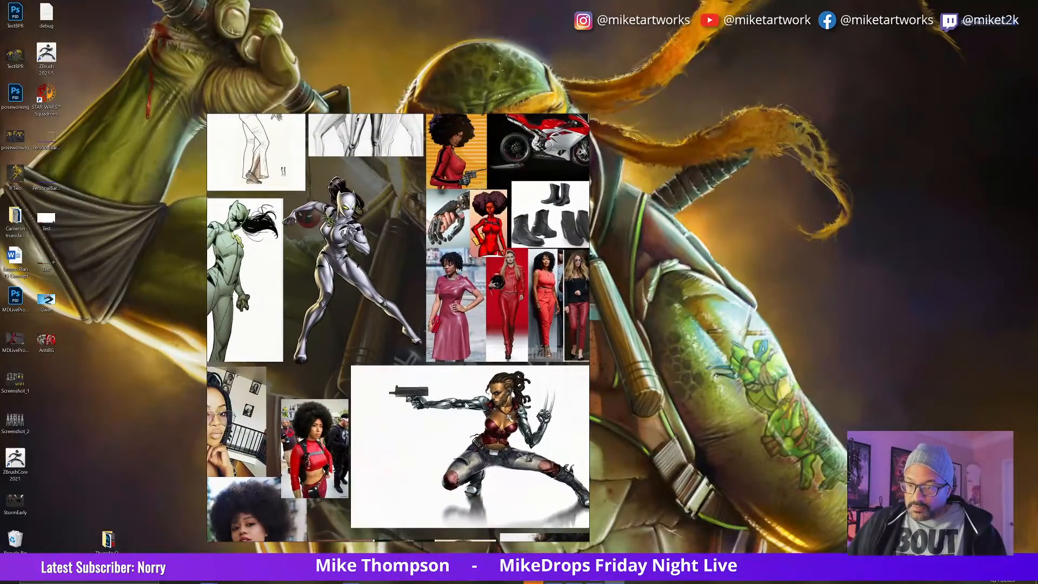
{"action": "right_click_drag", "start_coordinate": [484, 453], "coordinate": [547, 477]}
{"action": "middle_click_drag", "start_coordinate": [535, 325], "coordinate": [584, 408]}
Step: Place the reference board window at the edge of the desktop and switch back to ZBrush
{"action": "right_click_drag", "start_coordinate": [494, 388], "coordinate": [464, 298]}
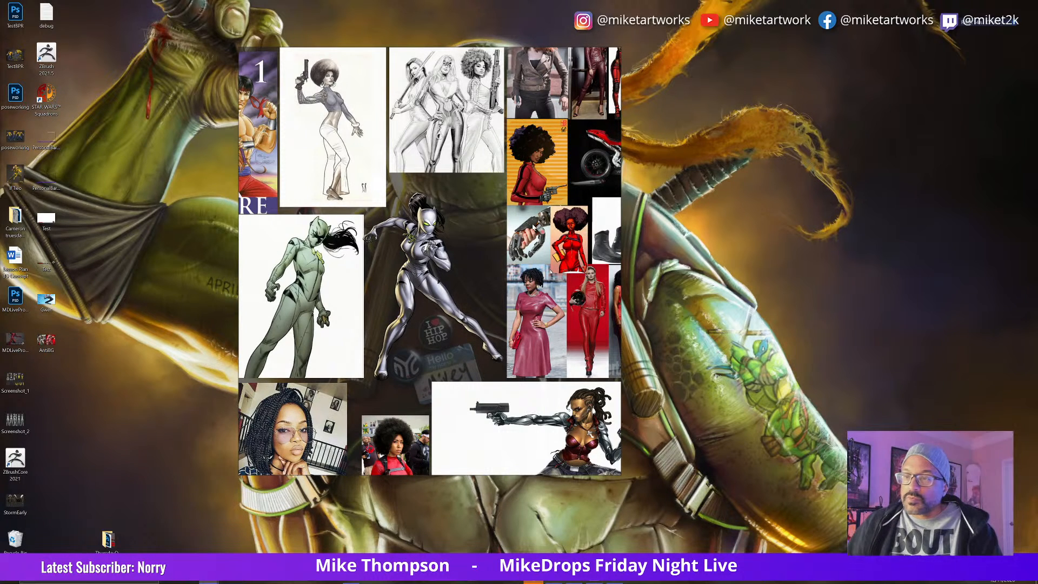
{"action": "left_click_drag", "start_coordinate": [558, 220], "coordinate": [324, 221]}
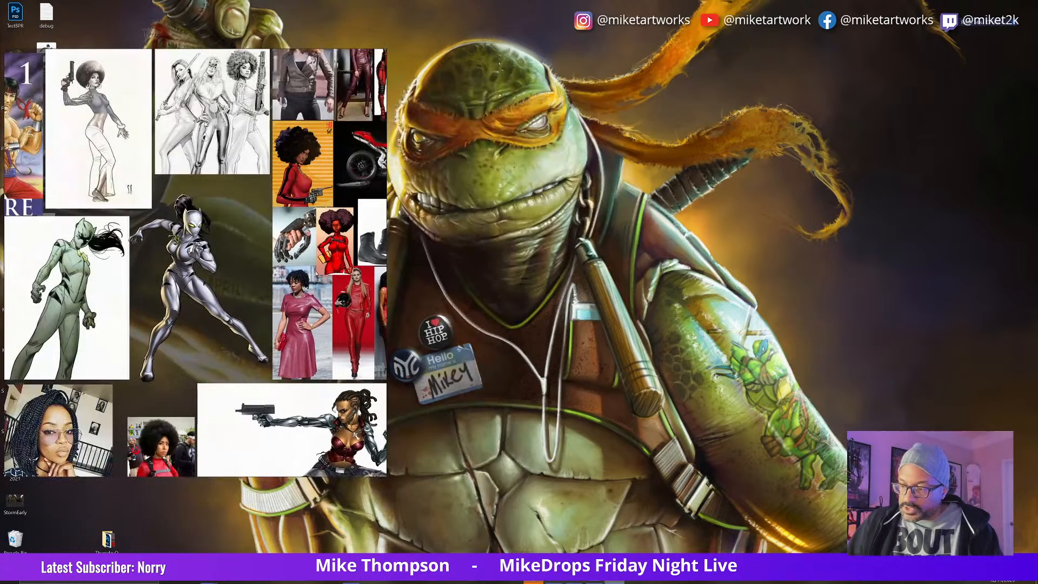
{"action": "left_click", "coordinate": [575, 582]}
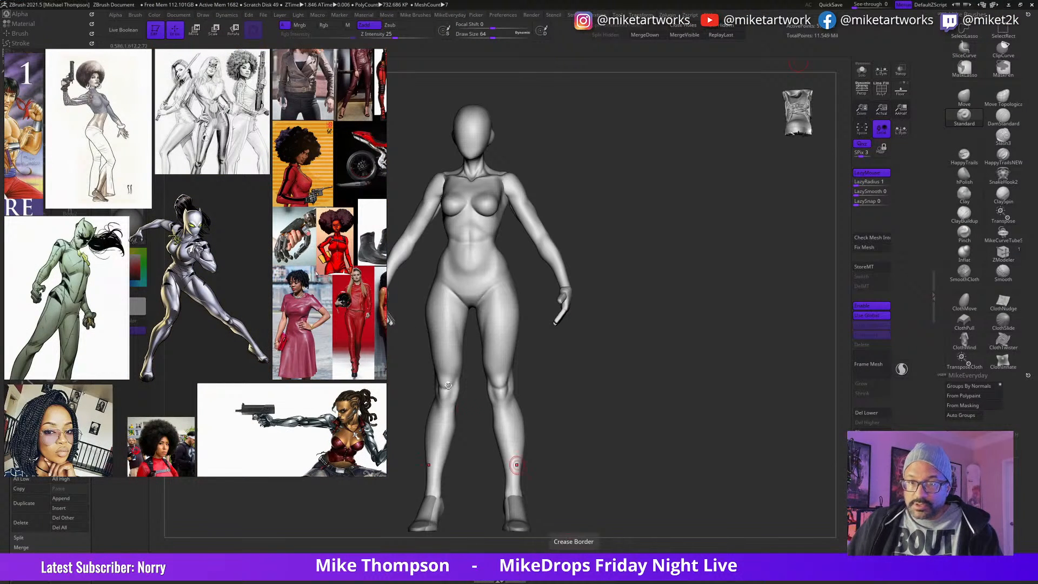
Step: Shrink the reference board window and move it into the empty canvas area beside the body model's legs
{"action": "left_click_drag", "start_coordinate": [386, 474], "coordinate": [204, 284]}
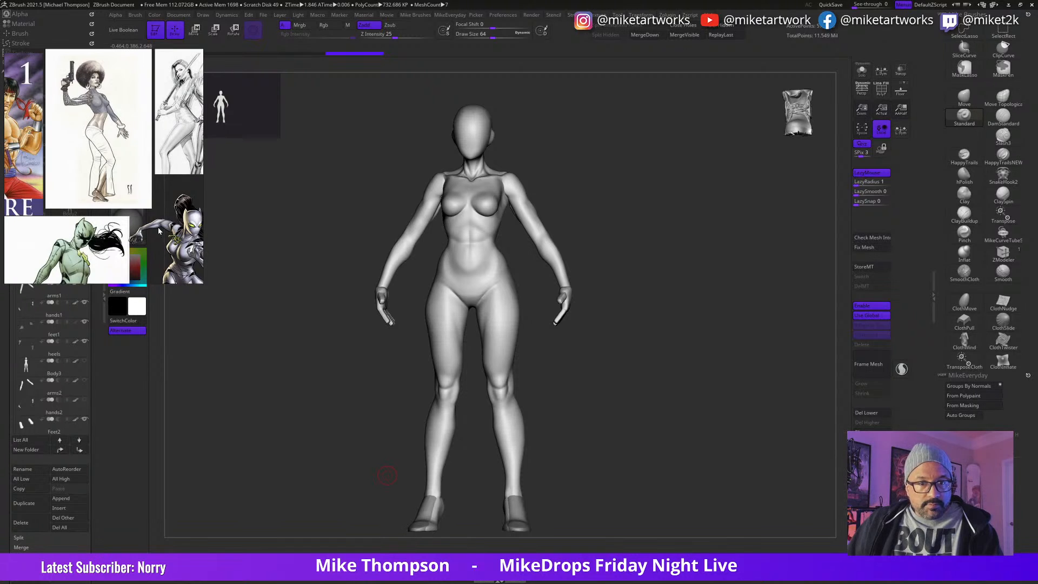
{"action": "left_click_drag", "start_coordinate": [128, 186], "coordinate": [272, 423]}
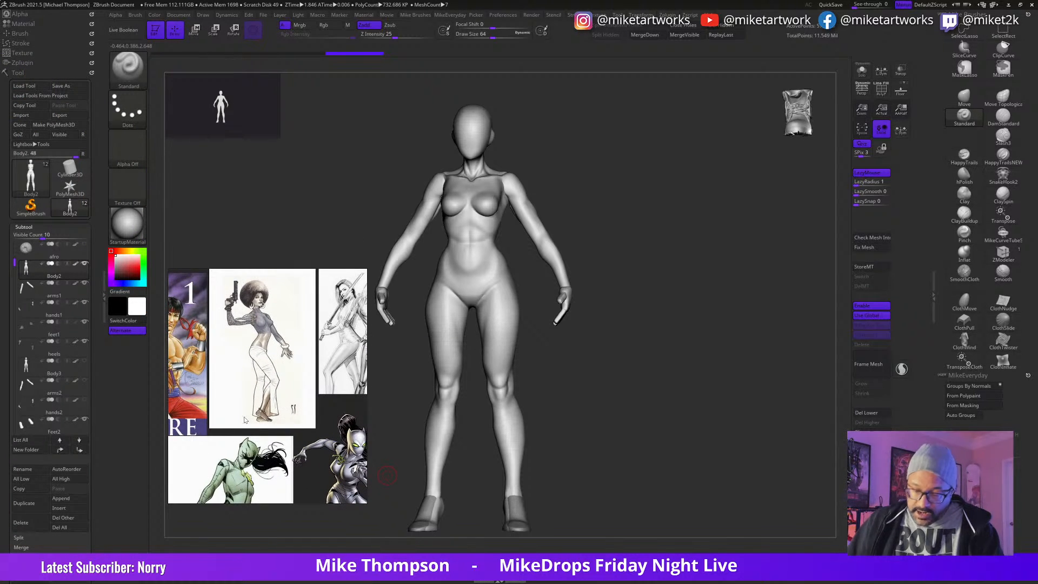
{"action": "middle_click_drag", "start_coordinate": [276, 430], "coordinate": [88, 301]}
{"action": "middle_click_drag", "start_coordinate": [303, 449], "coordinate": [280, 361]}
{"action": "right_click_drag", "start_coordinate": [313, 423], "coordinate": [772, 452]}
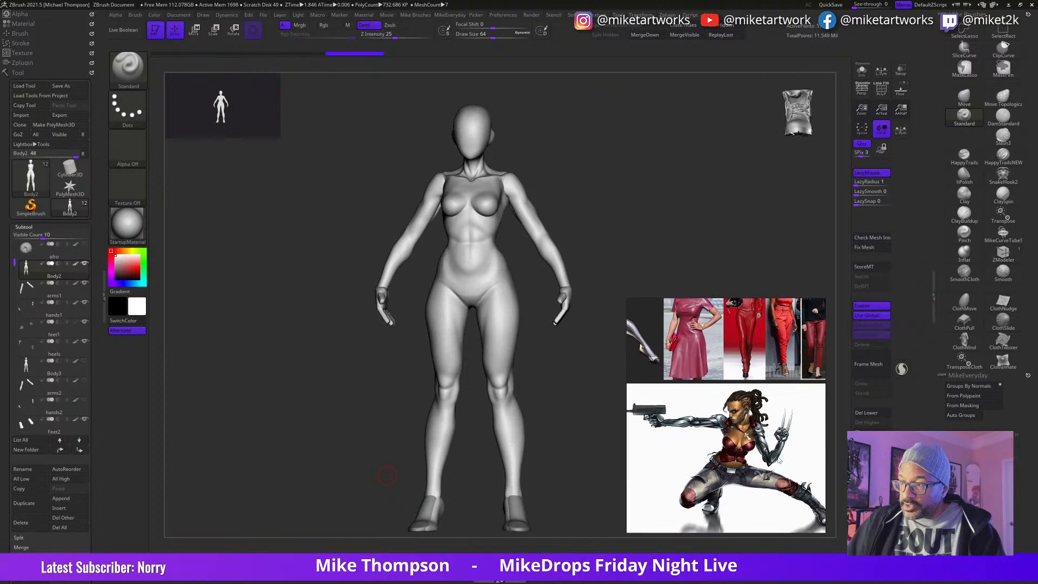
Step: Bring the Misty Knight turnaround into view and widen the reference window until all four figures fit beside the model
{"action": "scroll", "coordinate": [724, 426], "scroll_direction": "down", "scroll_amount": 5}
{"action": "middle_click_drag", "start_coordinate": [695, 415], "coordinate": [889, 309]}
{"action": "mouse_move", "coordinate": [745, 425]}
{"action": "middle_mouse_down"}
{"action": "mouse_move", "coordinate": [719, 491]}
{"action": "mouse_move", "coordinate": [844, 512]}
{"action": "mouse_move", "coordinate": [846, 406]}
{"action": "middle_mouse_up"}
{"action": "mouse_move", "coordinate": [707, 464]}
{"action": "middle_mouse_down"}
{"action": "mouse_move", "coordinate": [808, 392]}
{"action": "mouse_move", "coordinate": [797, 426]}
{"action": "middle_mouse_up"}
{"action": "scroll", "coordinate": [797, 427], "scroll_direction": "up", "scroll_amount": 3}
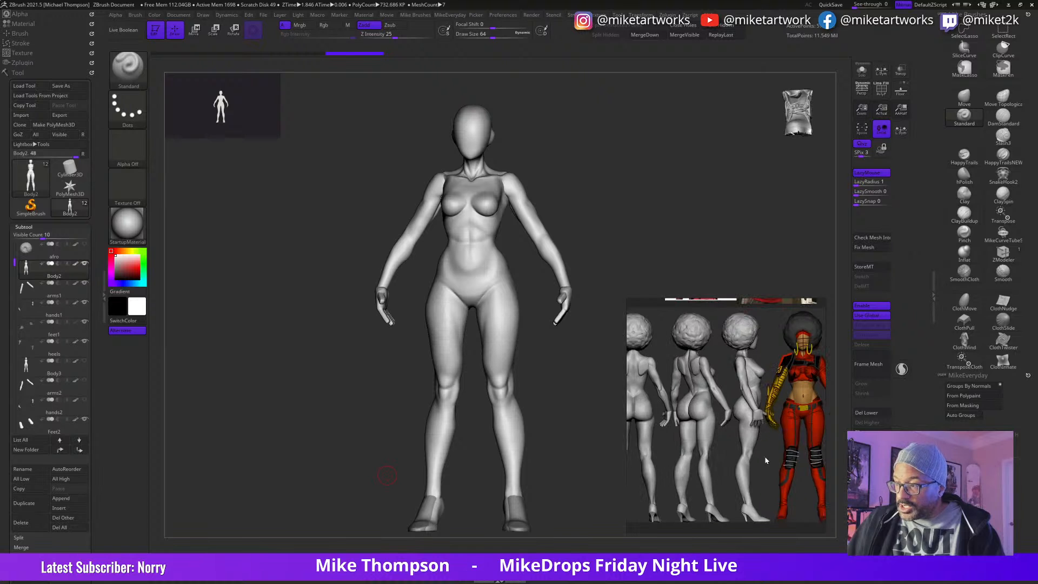
{"action": "left_click_drag", "start_coordinate": [625, 437], "coordinate": [565, 440]}
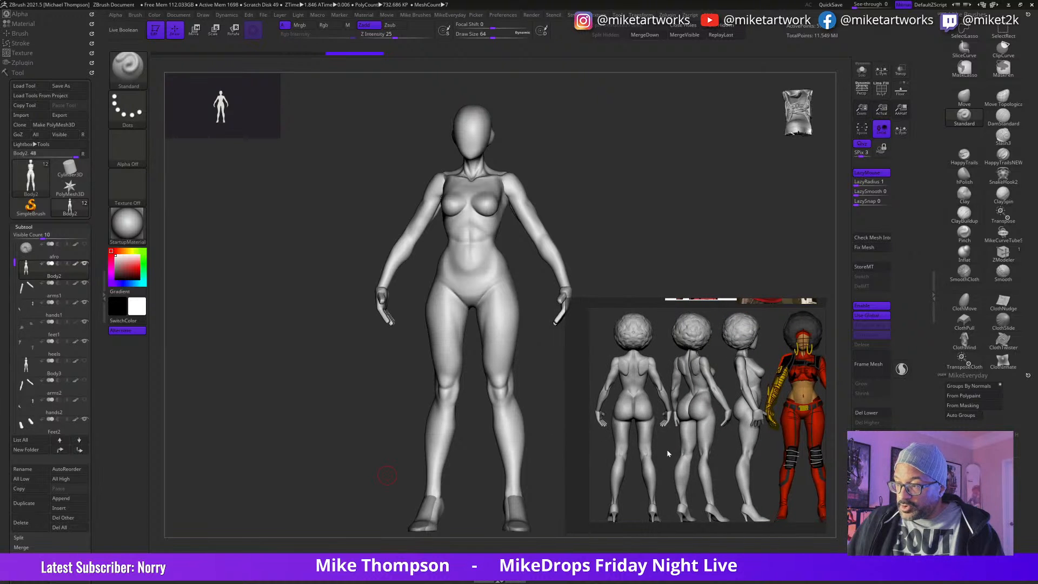
{"action": "mouse_move", "coordinate": [728, 434]}
{"action": "right_mouse_down"}
{"action": "mouse_move", "coordinate": [744, 439]}
{"action": "mouse_move", "coordinate": [734, 442]}
{"action": "right_mouse_up"}
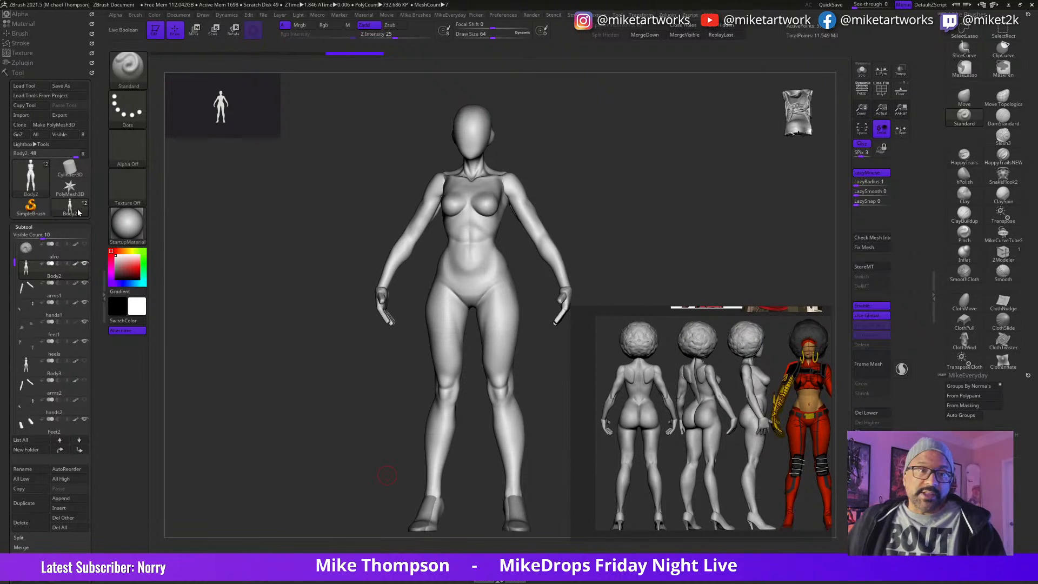
Step: Make the afro subtool visible on the body model's head
{"action": "left_click", "coordinate": [85, 244]}
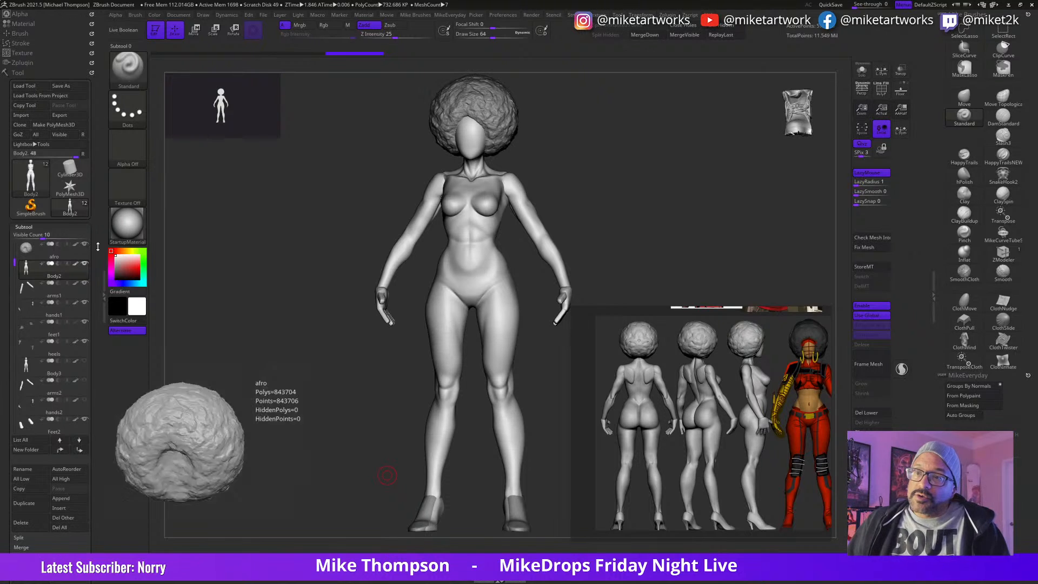
{"action": "left_click_drag", "start_coordinate": [585, 172], "coordinate": [598, 174], "text": "shift"}
{"action": "left_click_drag", "start_coordinate": [690, 195], "coordinate": [615, 216], "text": "alt"}
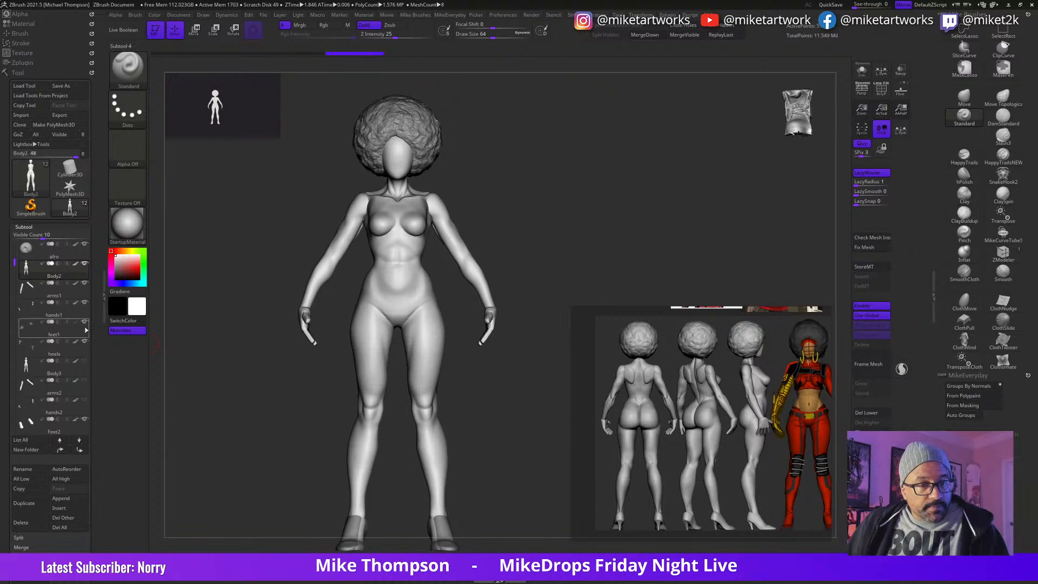
Step: Hide the Feet2 subtool and make hands1 the active subtool
{"action": "left_click", "coordinate": [85, 420]}
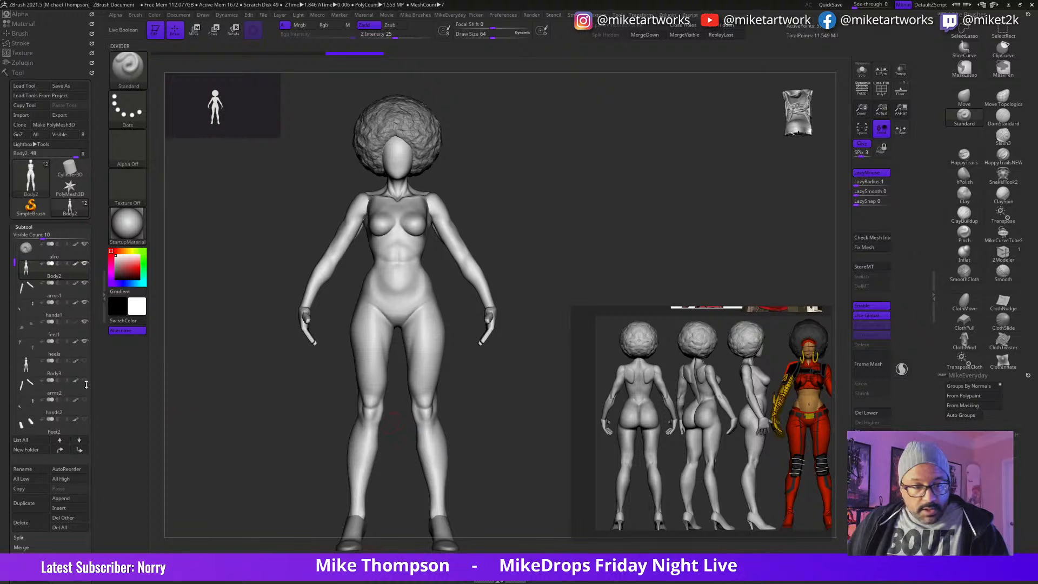
{"action": "left_click", "coordinate": [76, 310]}
{"action": "mouse_move", "coordinate": [77, 326]}
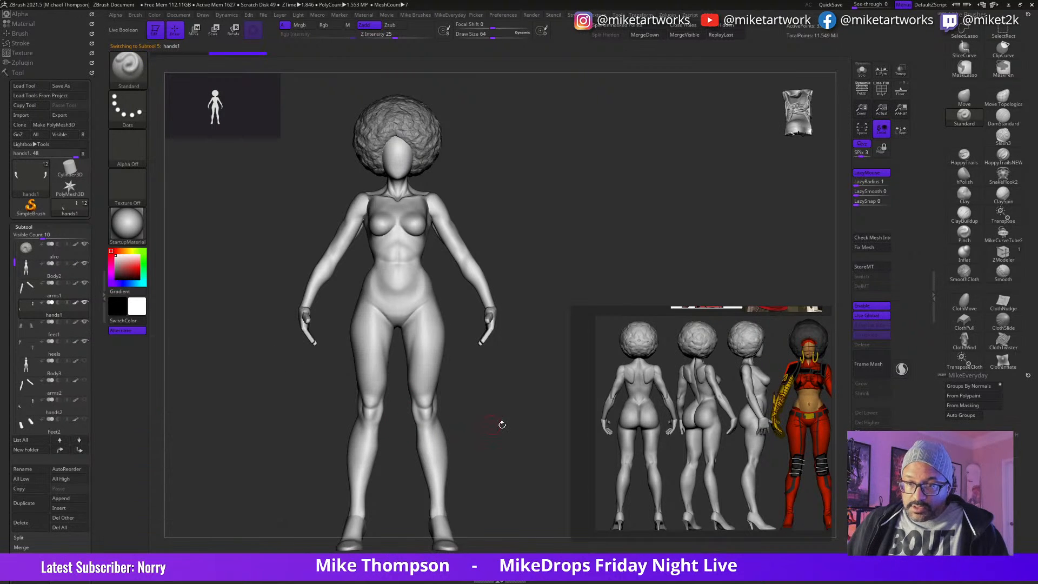
Step: Make Body2 the active subtool and display its polygroups with the polyframe
{"action": "left_click_drag", "start_coordinate": [510, 424], "coordinate": [501, 417]}
{"action": "mouse_move", "coordinate": [67, 343]}
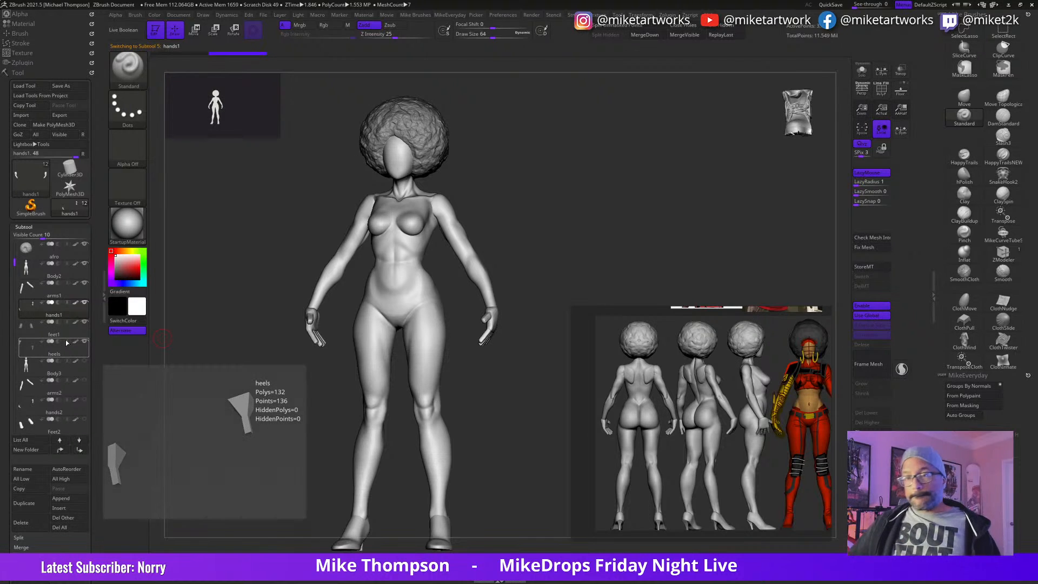
{"action": "mouse_move", "coordinate": [544, 481]}
{"action": "left_mouse_down"}
{"action": "mouse_move", "coordinate": [525, 497]}
{"action": "mouse_move", "coordinate": [554, 492]}
{"action": "left_mouse_up"}
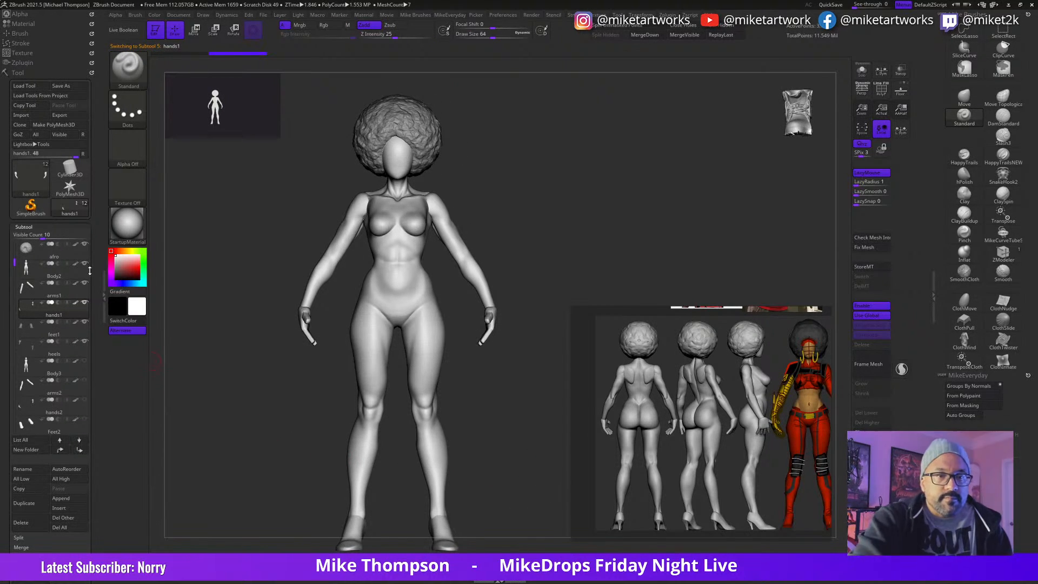
{"action": "left_click_drag", "start_coordinate": [513, 242], "coordinate": [536, 281], "text": "alt"}
{"action": "left_click", "coordinate": [453, 374], "text": "alt"}
{"action": "left_click_drag", "start_coordinate": [517, 444], "coordinate": [479, 407], "text": "alt"}
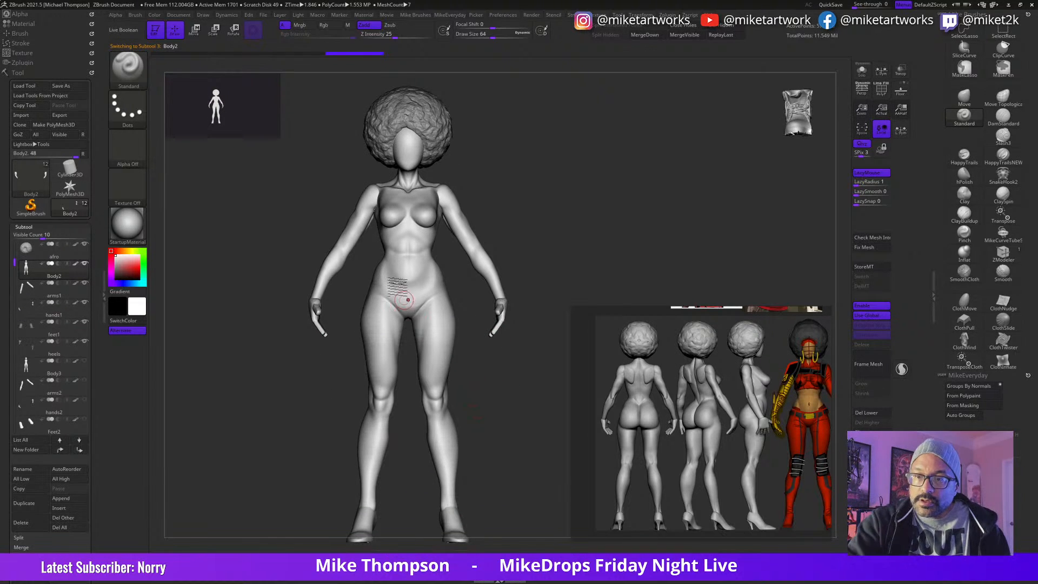
{"action": "key", "text": "space"}
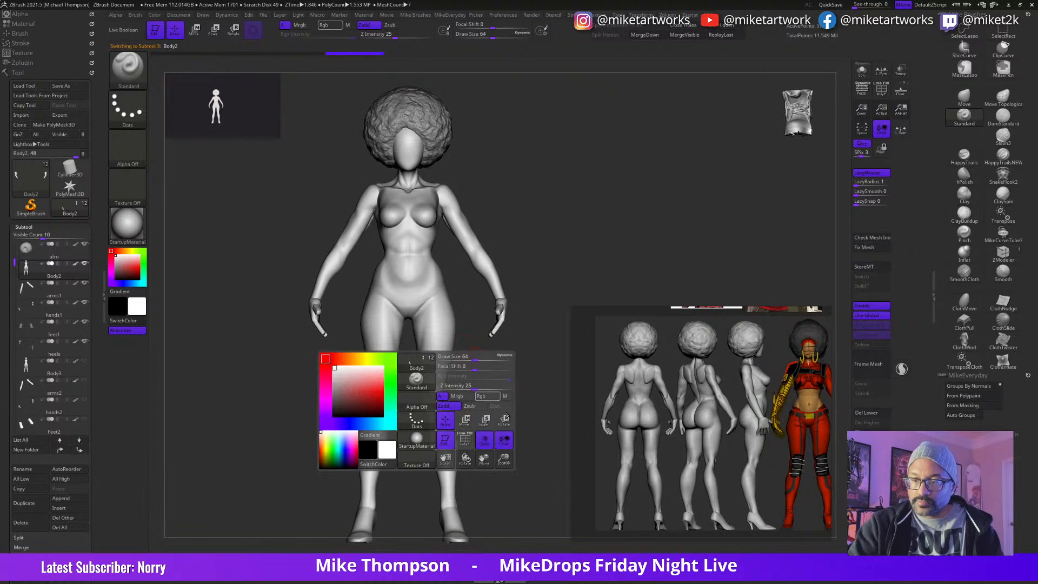
{"action": "key", "text": "shift+f"}
Step: Isolate the hip, thigh and lower-leg polygroups of Body2
{"action": "key", "text": "ctrl+shift"}
{"action": "left_click", "coordinate": [438, 290], "text": "ctrl+shift"}
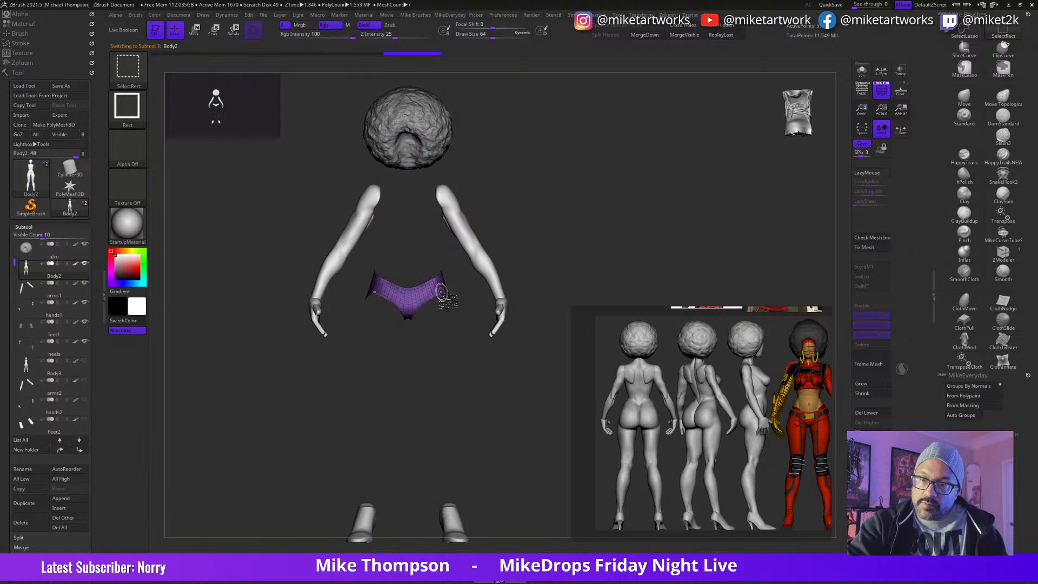
{"action": "left_click", "coordinate": [468, 399], "text": "ctrl+shift"}
{"action": "left_click", "coordinate": [445, 366], "text": "ctrl+alt+shift"}
{"action": "left_click", "coordinate": [445, 422], "text": "ctrl+alt+shift"}
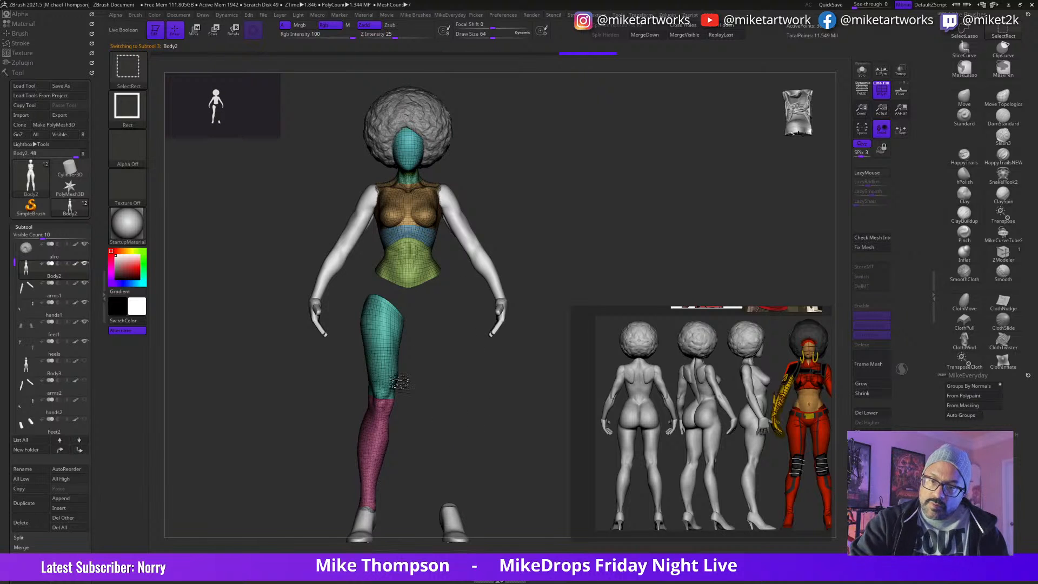
{"action": "left_click", "coordinate": [389, 373], "text": "ctrl+alt+shift"}
{"action": "left_click", "coordinate": [387, 428], "text": "ctrl+alt+shift"}
{"action": "left_click_drag", "start_coordinate": [533, 460], "coordinate": [535, 461], "text": "ctrl+shift"}
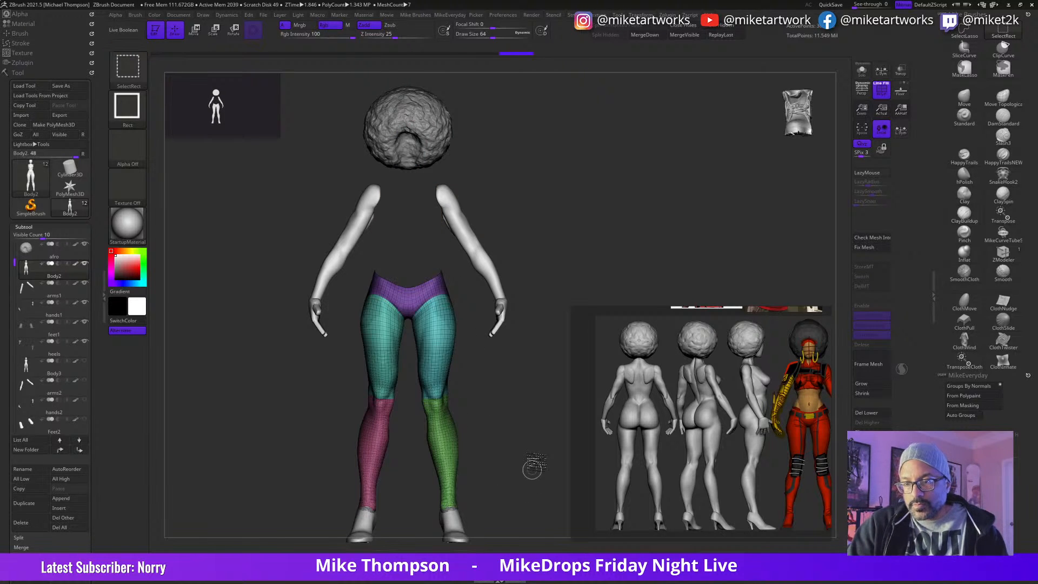
Step: Add the chest and under-bust polygroups to the visible part of Body2, keeping the head and waist hidden
{"action": "left_click", "coordinate": [537, 409], "text": "ctrl+shift"}
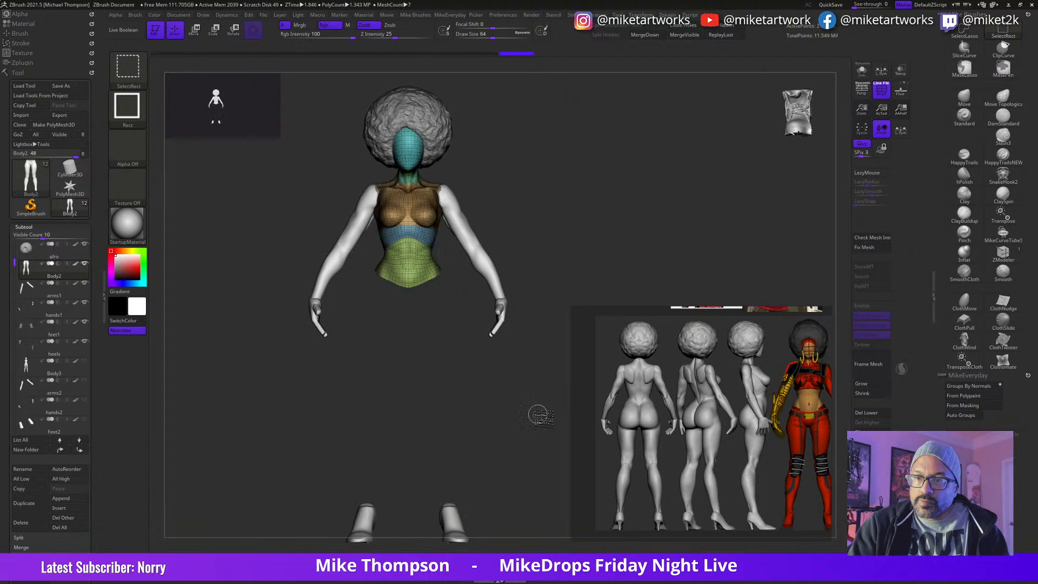
{"action": "left_click", "coordinate": [433, 238], "text": "ctrl+alt+shift"}
{"action": "left_click", "coordinate": [435, 208], "text": "ctrl+alt+shift"}
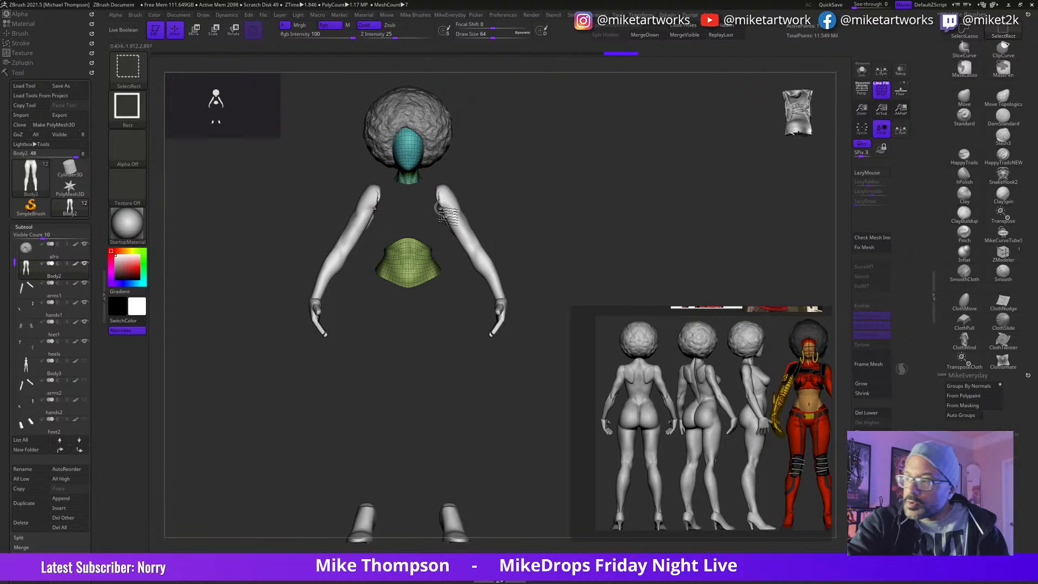
{"action": "left_click", "coordinate": [538, 409], "text": "ctrl+shift"}
{"action": "left_click_drag", "start_coordinate": [535, 440], "coordinate": [557, 429]}
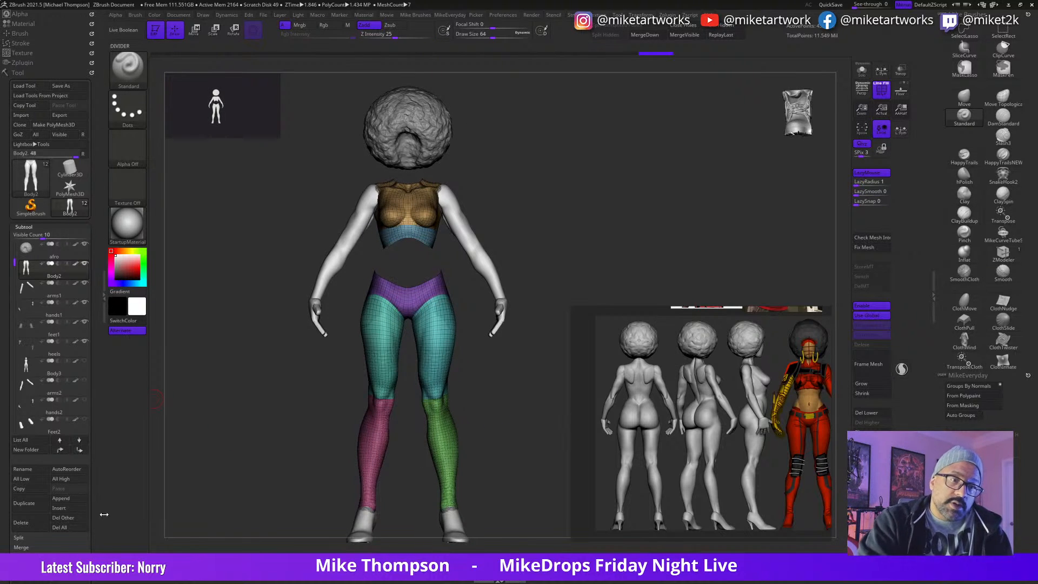
Step: Clone the body into its own tool and duplicate its subtool there, hiding the original copy
{"action": "left_click", "coordinate": [34, 125]}
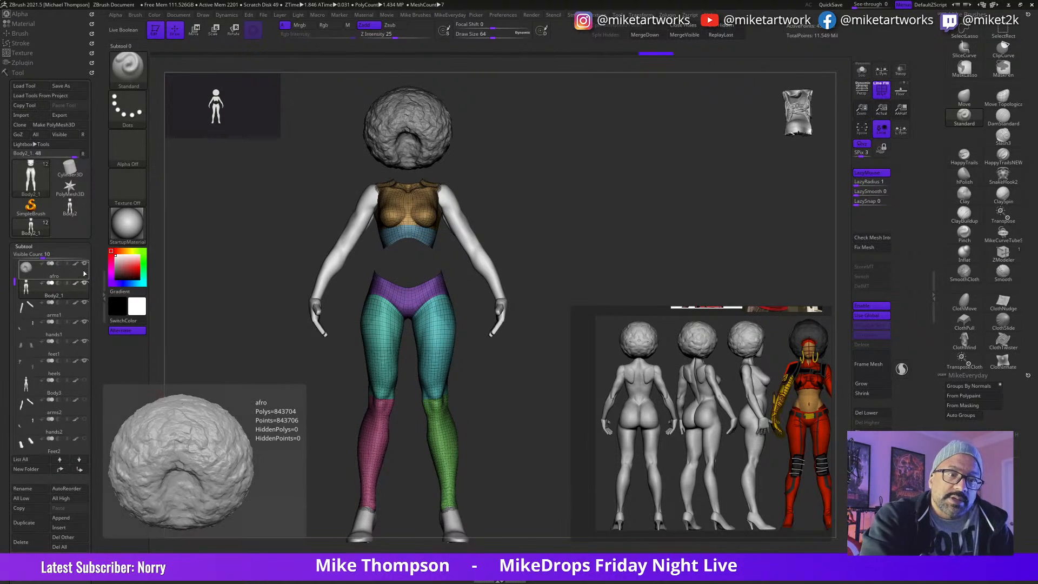
{"action": "left_click", "coordinate": [73, 207]}
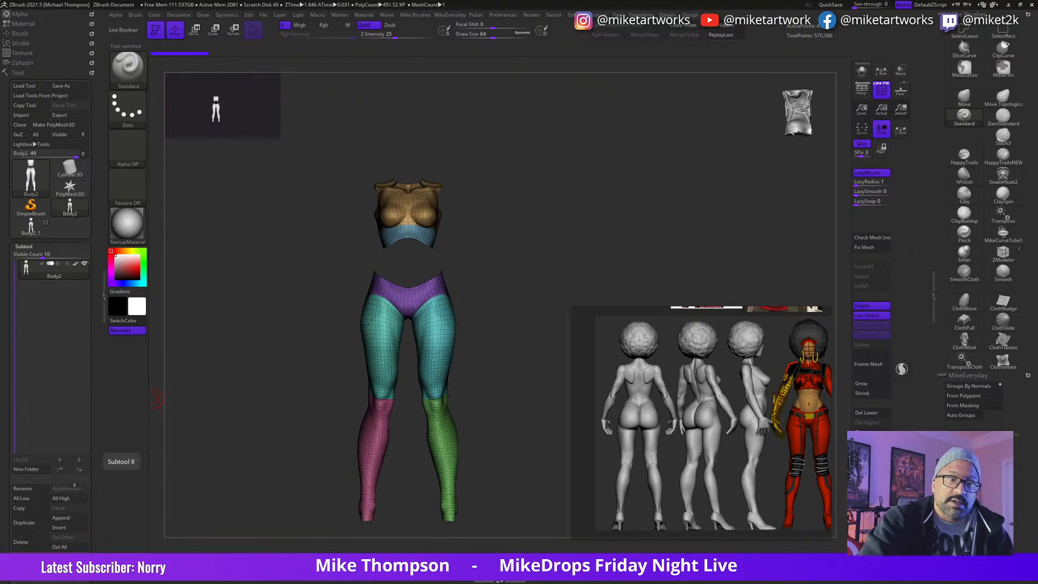
{"action": "left_click", "coordinate": [38, 523]}
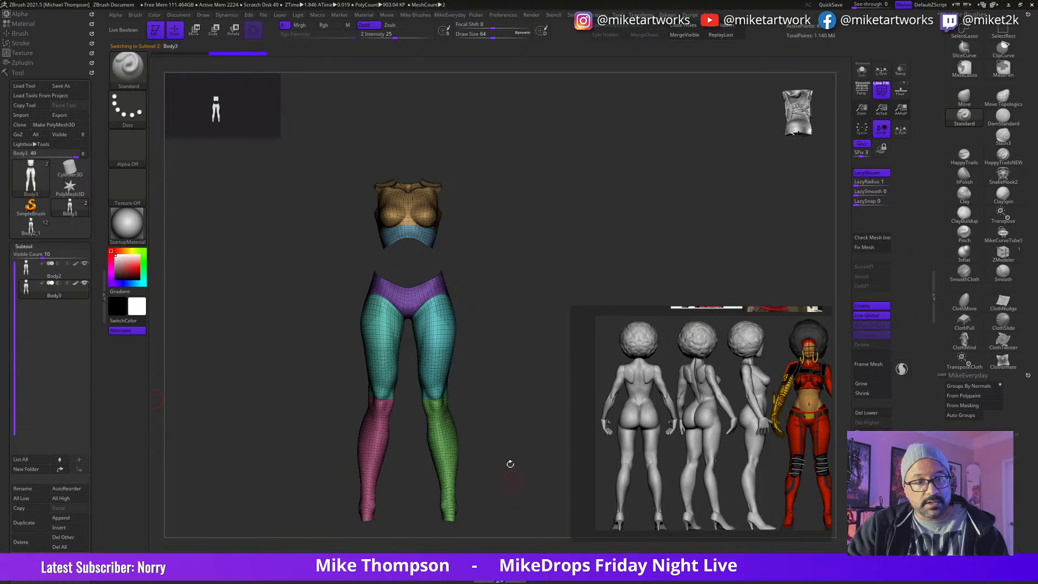
{"action": "left_click", "coordinate": [84, 264]}
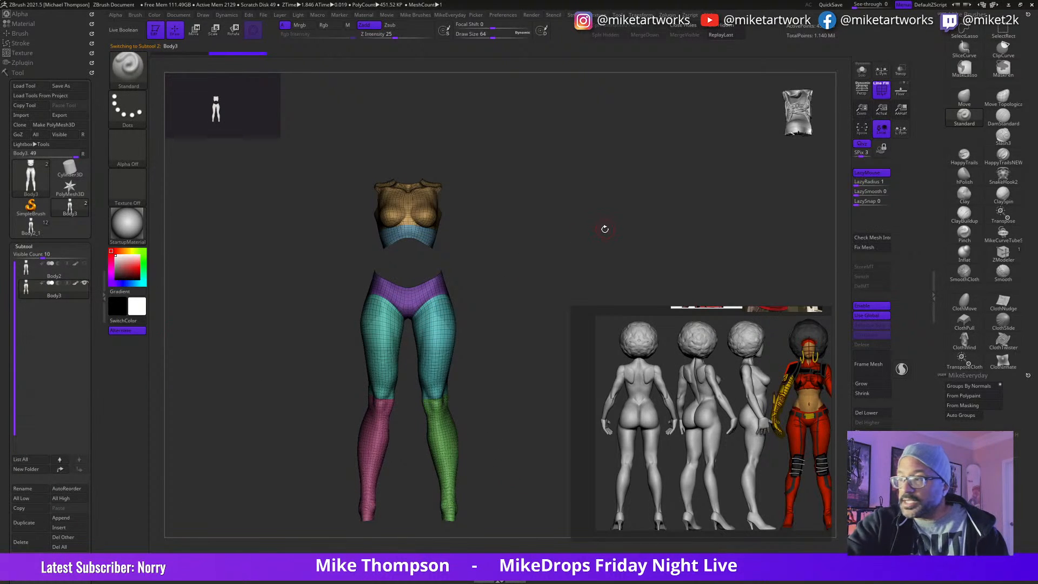
Step: Lower Body3's subdivision level and delete its higher levels and hidden geometry
{"action": "key", "text": "shift+d"}
{"action": "key", "text": "shift+d"}
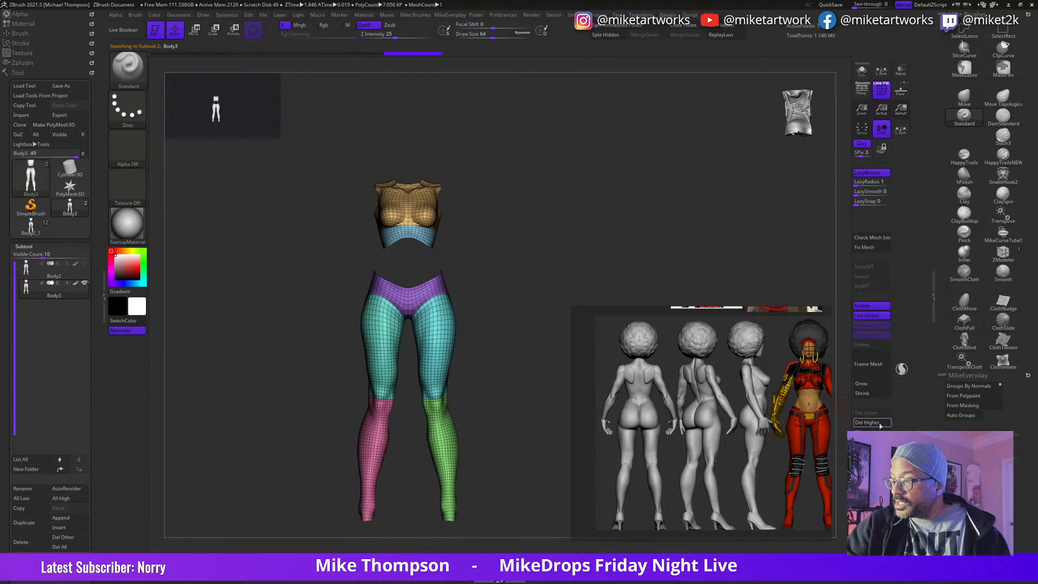
{"action": "left_click", "coordinate": [729, 35]}
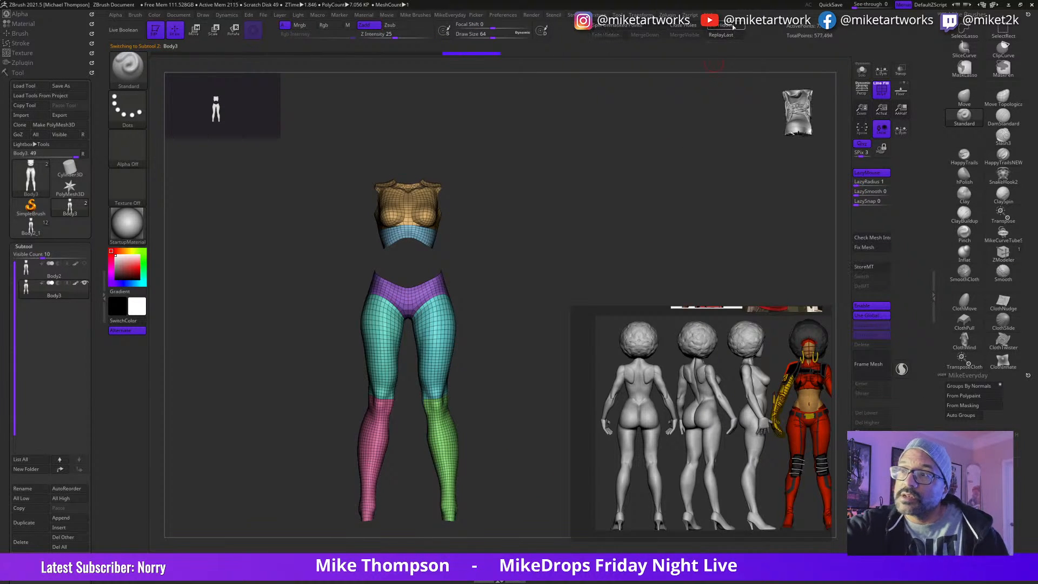
Step: Set the brush draw size to about 53 and choose the ZModeler brush
{"action": "mouse_move", "coordinate": [550, 335]}
{"action": "left_mouse_down"}
{"action": "mouse_move", "coordinate": [557, 351]}
{"action": "mouse_move", "coordinate": [622, 378]}
{"action": "mouse_move", "coordinate": [550, 461]}
{"action": "mouse_move", "coordinate": [528, 465]}
{"action": "mouse_move", "coordinate": [542, 475]}
{"action": "mouse_move", "coordinate": [532, 479]}
{"action": "mouse_move", "coordinate": [545, 456]}
{"action": "mouse_move", "coordinate": [532, 460]}
{"action": "mouse_move", "coordinate": [559, 458]}
{"action": "mouse_move", "coordinate": [549, 456]}
{"action": "mouse_move", "coordinate": [542, 481]}
{"action": "mouse_move", "coordinate": [537, 444]}
{"action": "left_mouse_up"}
{"action": "key", "text": "space"}
{"action": "left_click", "coordinate": [554, 524]}
{"action": "key", "text": "s"}
{"action": "left_click", "coordinate": [539, 483]}
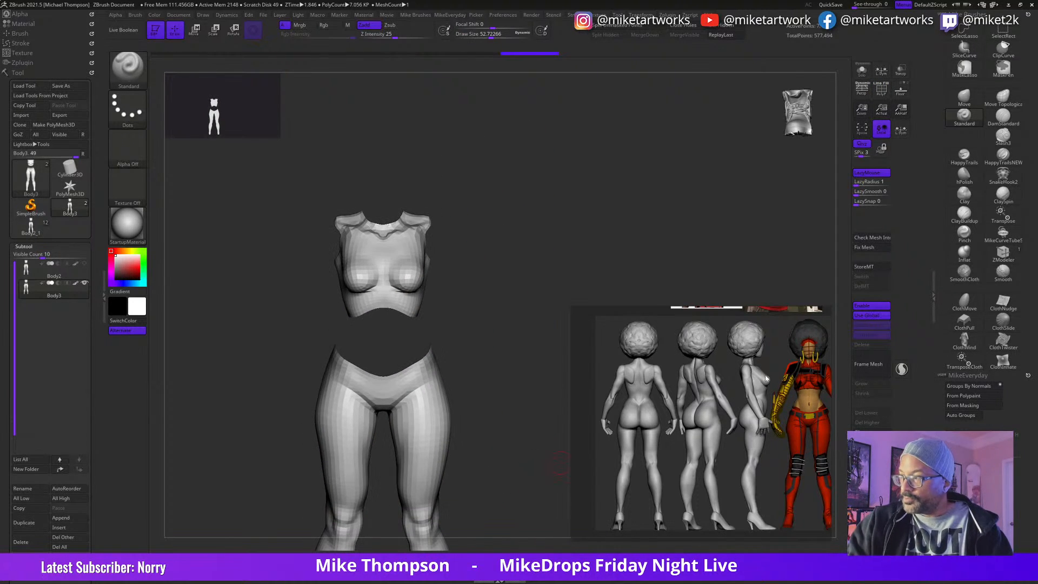
{"action": "left_click", "coordinate": [1003, 252]}
Step: Regroup Body3 into a single polygroup with its polyframe displayed
{"action": "mouse_move", "coordinate": [533, 376]}
{"action": "left_mouse_down"}
{"action": "mouse_move", "coordinate": [454, 425]}
{"action": "mouse_move", "coordinate": [489, 431]}
{"action": "mouse_move", "coordinate": [512, 456]}
{"action": "mouse_move", "coordinate": [478, 437]}
{"action": "mouse_move", "coordinate": [522, 437]}
{"action": "mouse_move", "coordinate": [481, 416]}
{"action": "mouse_move", "coordinate": [538, 413]}
{"action": "mouse_move", "coordinate": [528, 419]}
{"action": "mouse_move", "coordinate": [468, 391]}
{"action": "left_mouse_up"}
{"action": "key", "text": "space"}
{"action": "key", "text": "shift+f"}
{"action": "key", "text": "shift+f"}
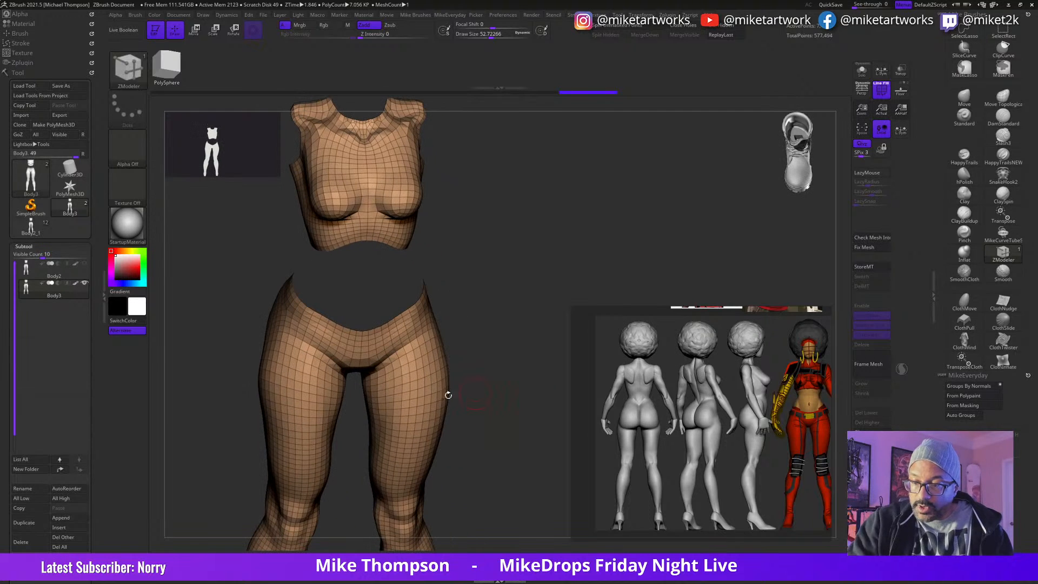
Step: Set the ZModeler polygon action to Extrude with the Polygroup All target and extrude the top and pants slightly outward for thickness
{"action": "key", "text": "space"}
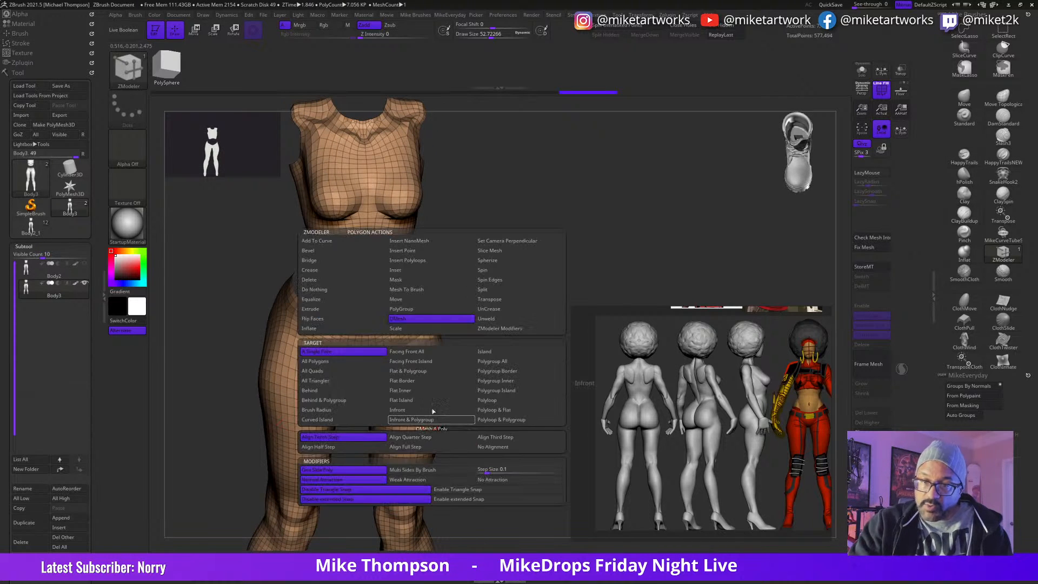
{"action": "left_click", "coordinate": [326, 310]}
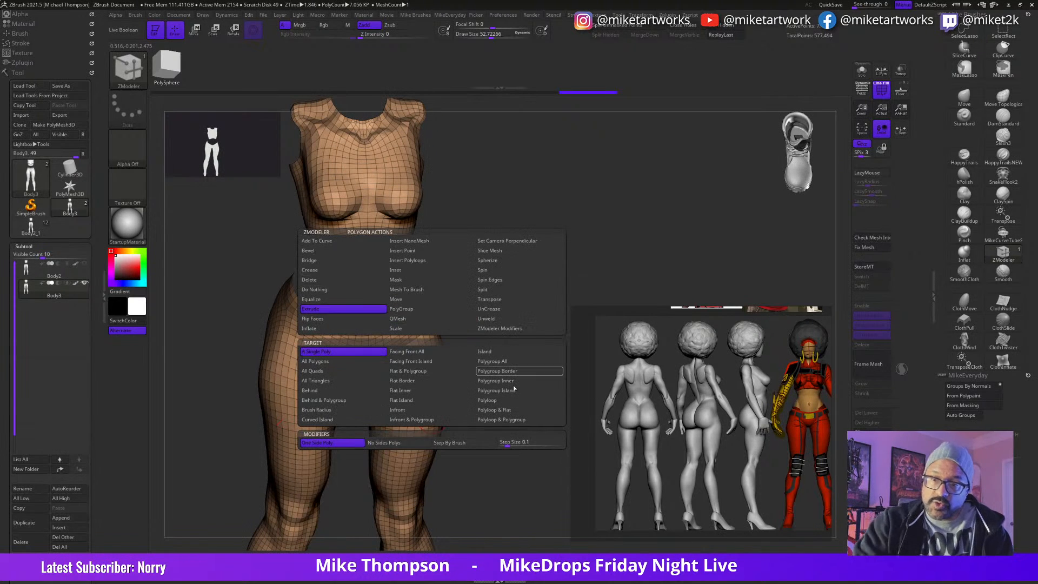
{"action": "left_click", "coordinate": [495, 362]}
{"action": "left_click_drag", "start_coordinate": [488, 429], "coordinate": [475, 434]}
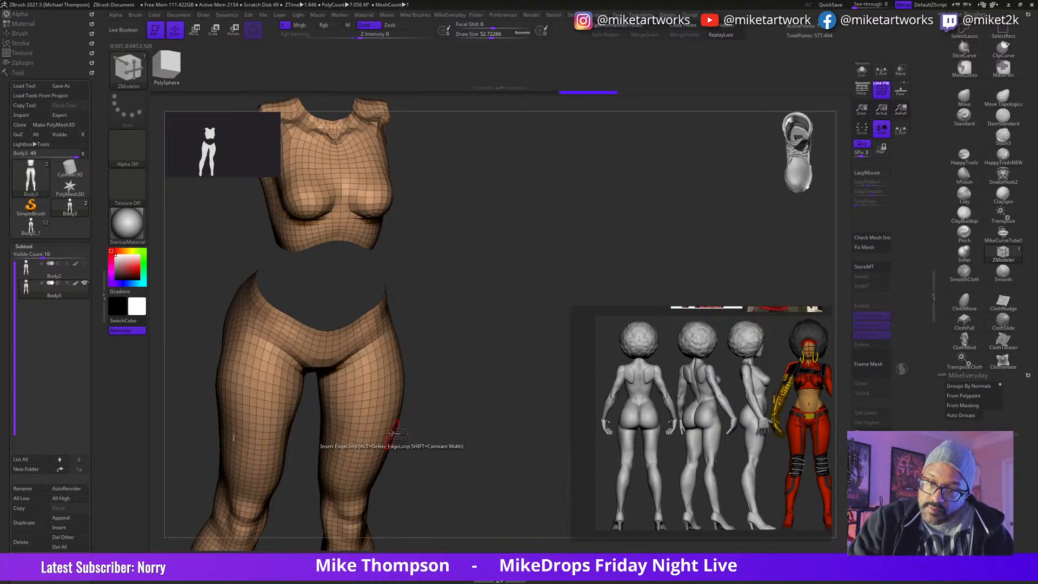
{"action": "left_click_drag", "start_coordinate": [389, 432], "coordinate": [394, 433]}
{"action": "left_click_drag", "start_coordinate": [496, 478], "coordinate": [503, 407]}
{"action": "left_click_drag", "start_coordinate": [516, 519], "coordinate": [514, 414], "text": "alt"}
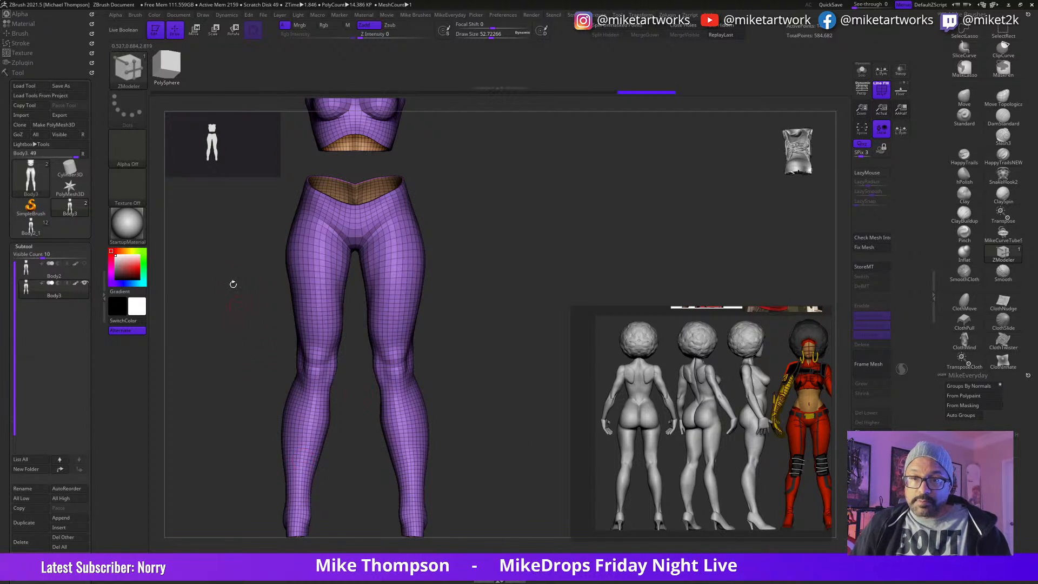
Step: Copy the extruded clothing subtool and paste it into the Body2_1 tool, unhiding the whole body there
{"action": "left_click", "coordinate": [34, 511]}
{"action": "left_click", "coordinate": [35, 234]}
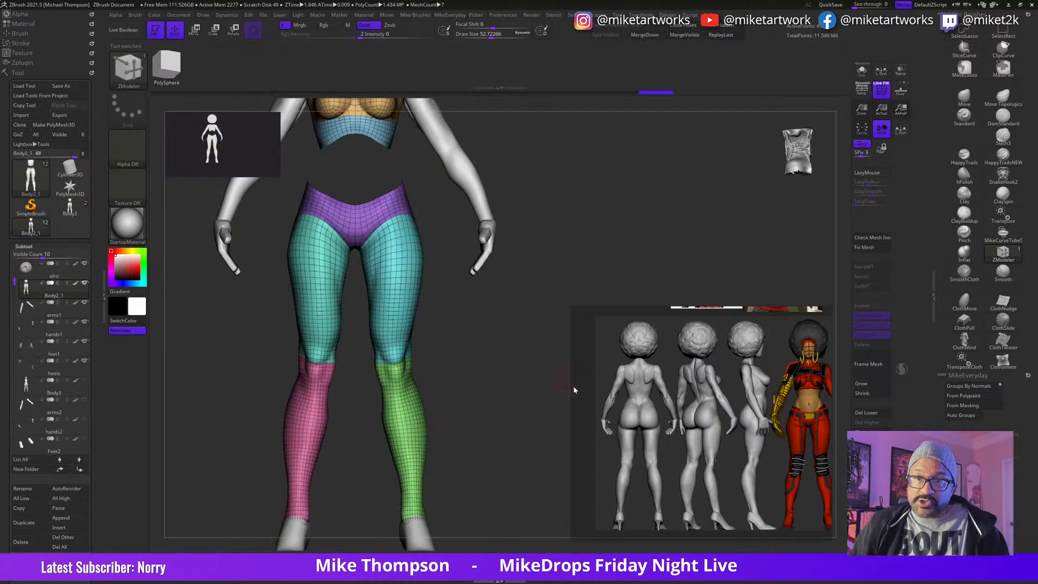
{"action": "left_click", "coordinate": [476, 410], "text": "ctrl+shift"}
{"action": "left_click_drag", "start_coordinate": [475, 410], "coordinate": [498, 410], "text": "ctrl+shift"}
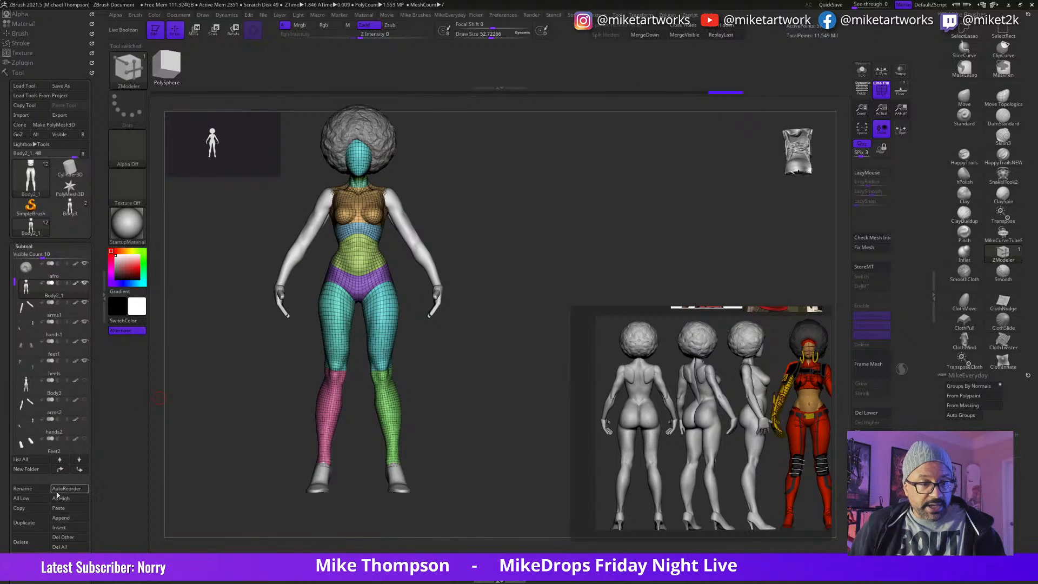
{"action": "left_click", "coordinate": [58, 508]}
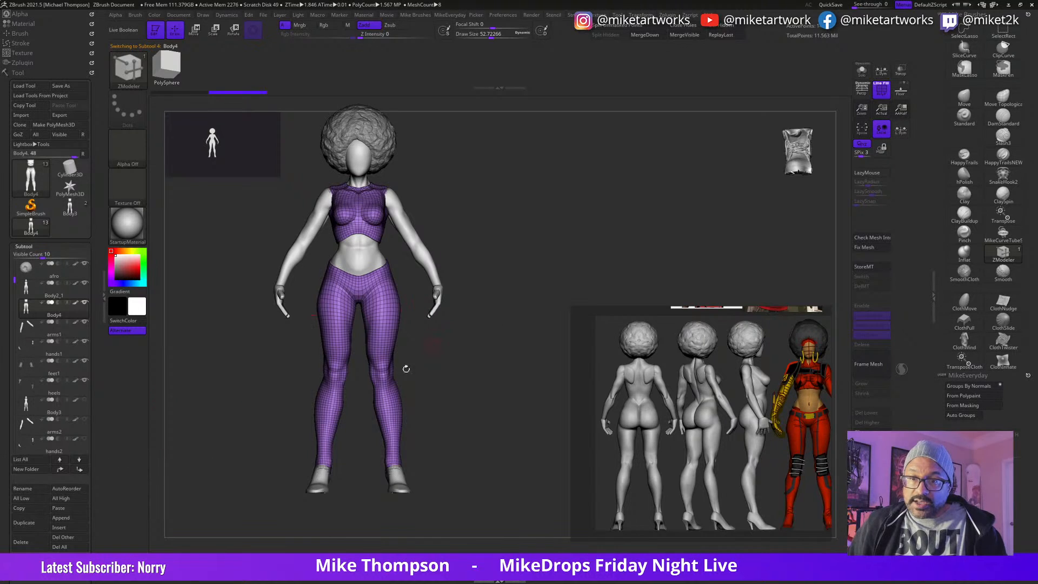
Step: Rename the pasted subtool as Clothes
{"action": "left_click", "coordinate": [24, 489]}
{"action": "type", "text": "C"}
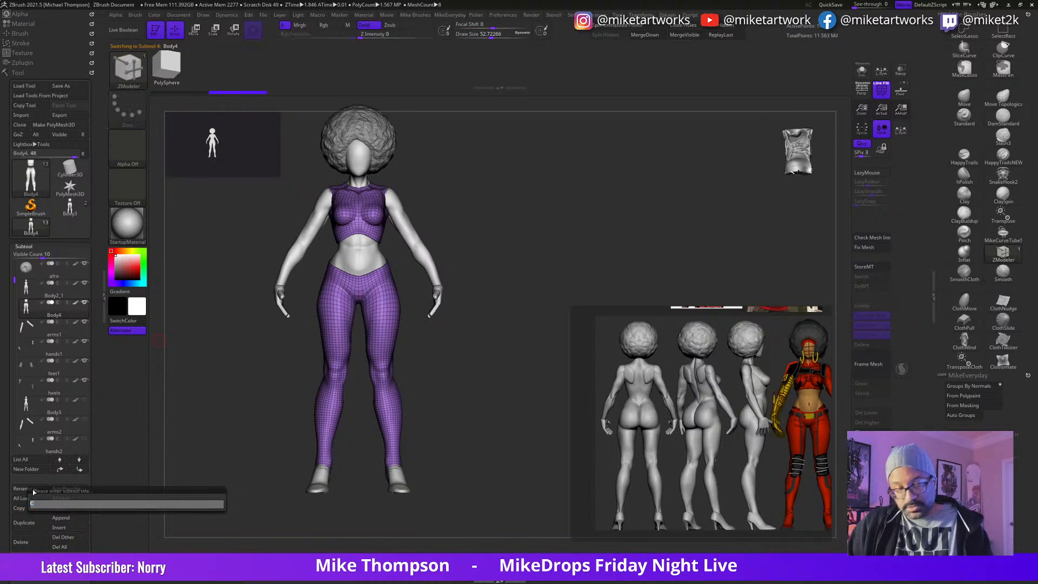
{"action": "type", "text": "lothes"}
{"action": "key", "text": "Return"}
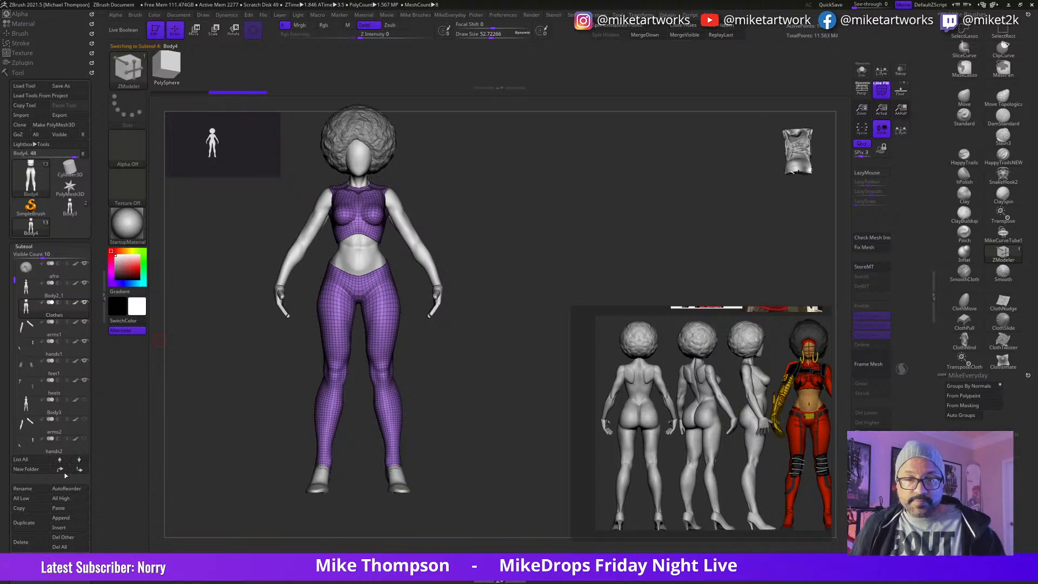
Step: Hide the polyframe and select the Move brush with a draw size of about 102
{"action": "right_click", "coordinate": [491, 466]}
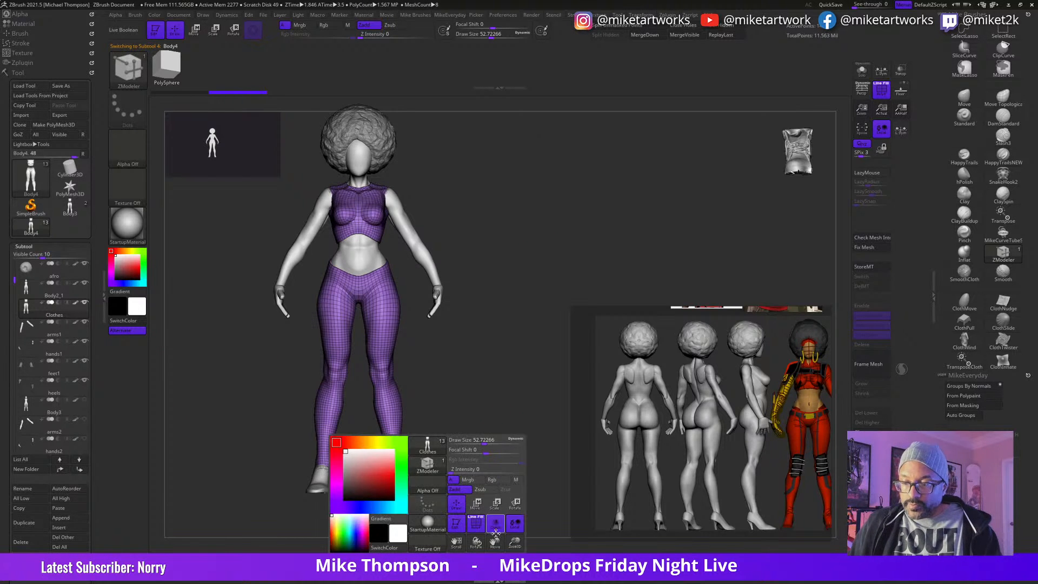
{"action": "left_click", "coordinate": [478, 530]}
{"action": "left_click_drag", "start_coordinate": [494, 442], "coordinate": [546, 455], "text": "alt"}
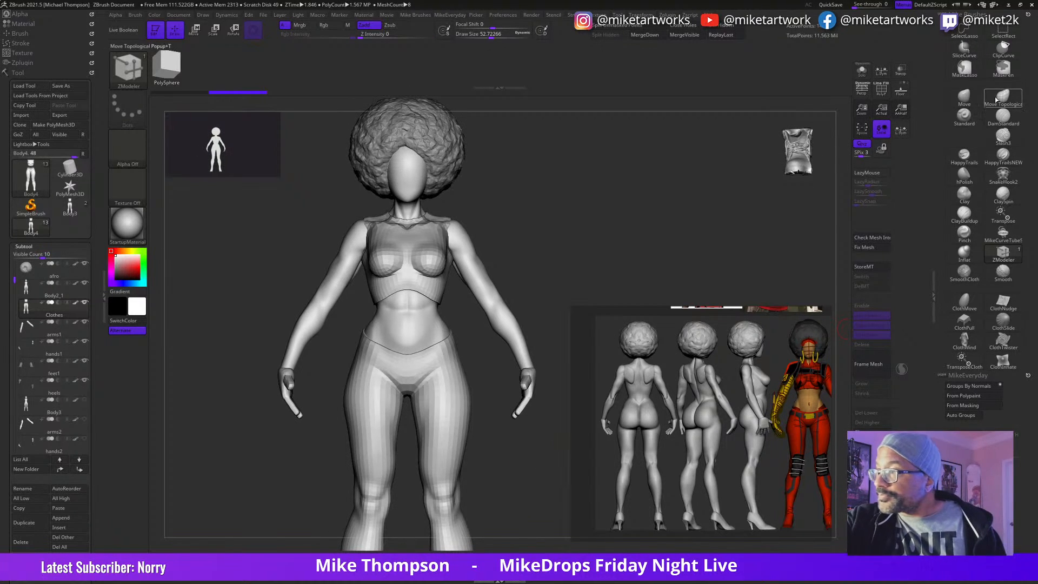
{"action": "left_click", "coordinate": [964, 100]}
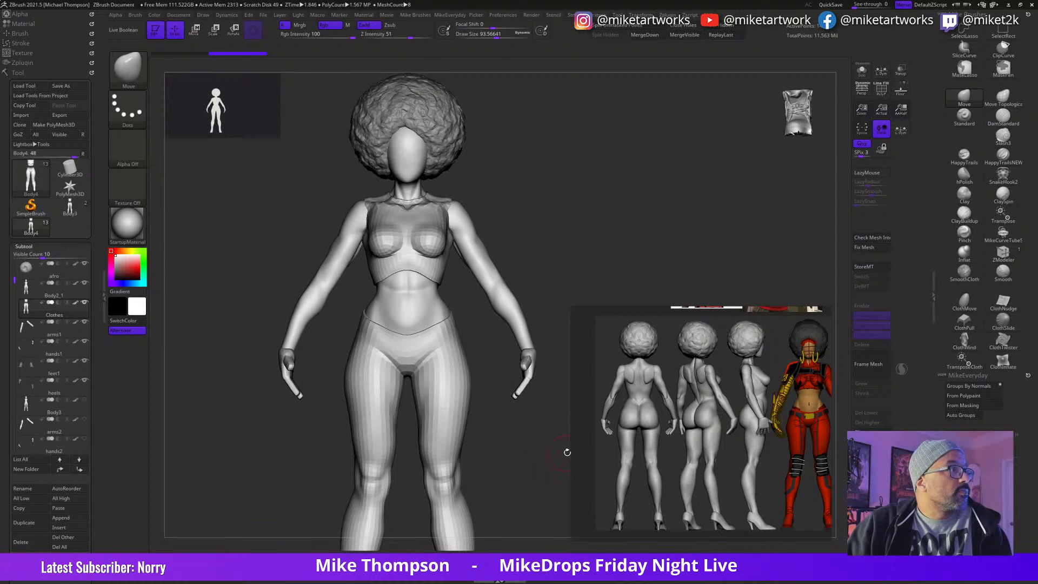
{"action": "left_click_drag", "start_coordinate": [535, 472], "coordinate": [542, 465]}
{"action": "key", "text": "s"}
{"action": "left_click", "coordinate": [542, 468]}
{"action": "key", "text": "s"}
{"action": "left_click", "coordinate": [544, 468]}
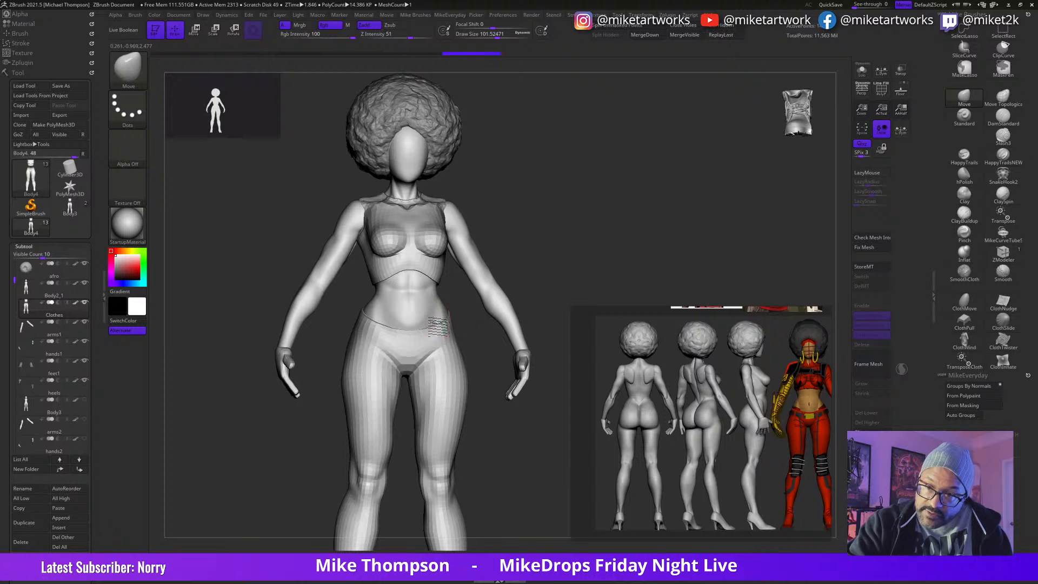
Step: Adjust the pants' waistline around the front and back with the Move brush, enlarging its draw size to about 139
{"action": "left_click_drag", "start_coordinate": [550, 238], "coordinate": [549, 231]}
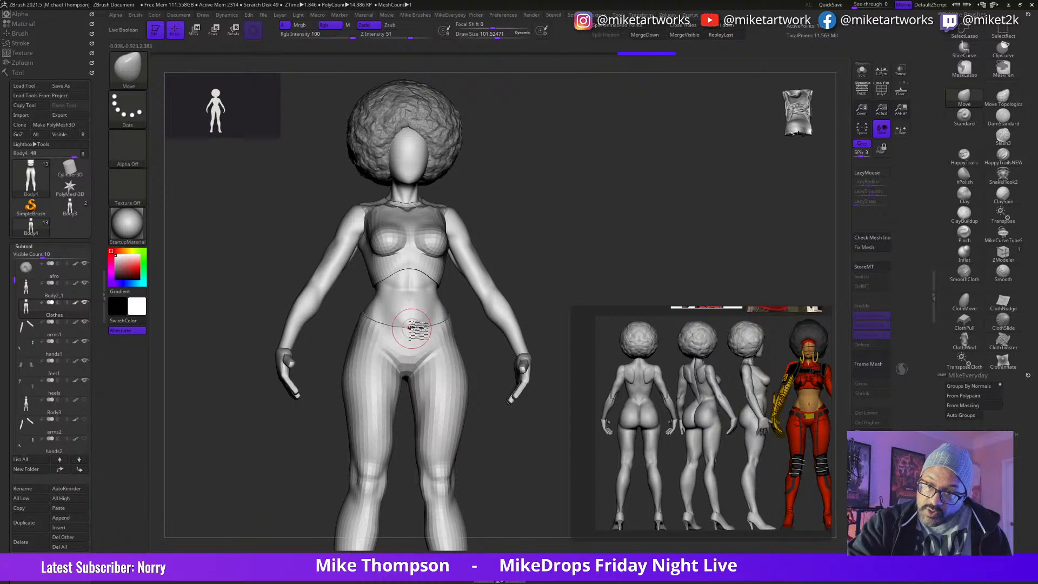
{"action": "mouse_move", "coordinate": [588, 264]}
{"action": "left_mouse_down"}
{"action": "mouse_move", "coordinate": [519, 276]}
{"action": "mouse_move", "coordinate": [584, 270]}
{"action": "mouse_move", "coordinate": [574, 273]}
{"action": "left_mouse_up"}
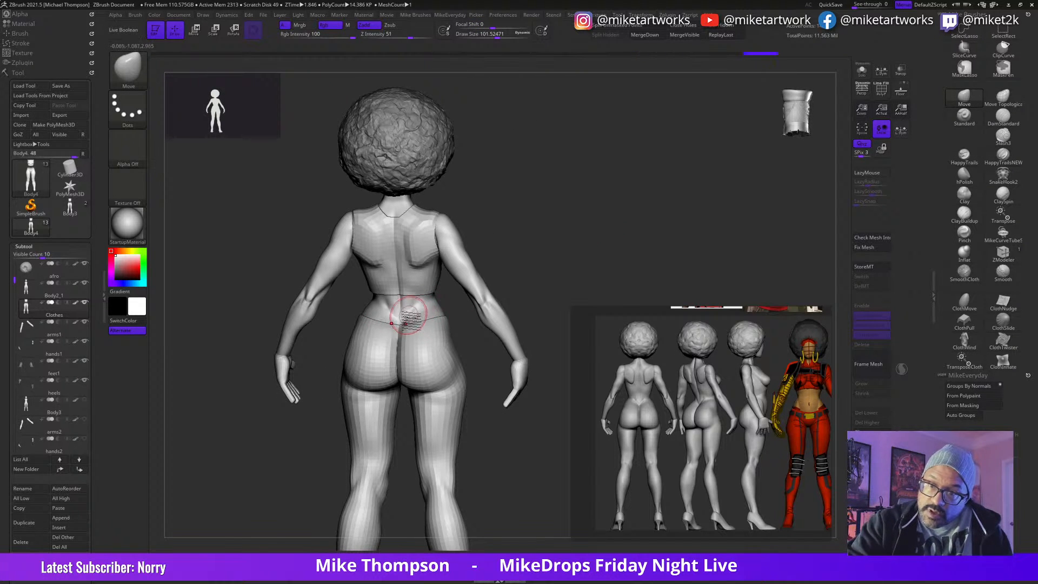
{"action": "mouse_move", "coordinate": [567, 253]}
{"action": "left_mouse_down"}
{"action": "mouse_move", "coordinate": [527, 268]}
{"action": "mouse_move", "coordinate": [566, 265]}
{"action": "mouse_move", "coordinate": [679, 220]}
{"action": "mouse_move", "coordinate": [533, 292]}
{"action": "mouse_move", "coordinate": [525, 315]}
{"action": "left_mouse_up"}
{"action": "key", "text": "s"}
{"action": "left_click_drag", "start_coordinate": [366, 356], "coordinate": [371, 353]}
{"action": "mouse_move", "coordinate": [494, 296]}
{"action": "left_mouse_down"}
{"action": "mouse_move", "coordinate": [517, 269]}
{"action": "mouse_move", "coordinate": [523, 303]}
{"action": "left_mouse_up"}
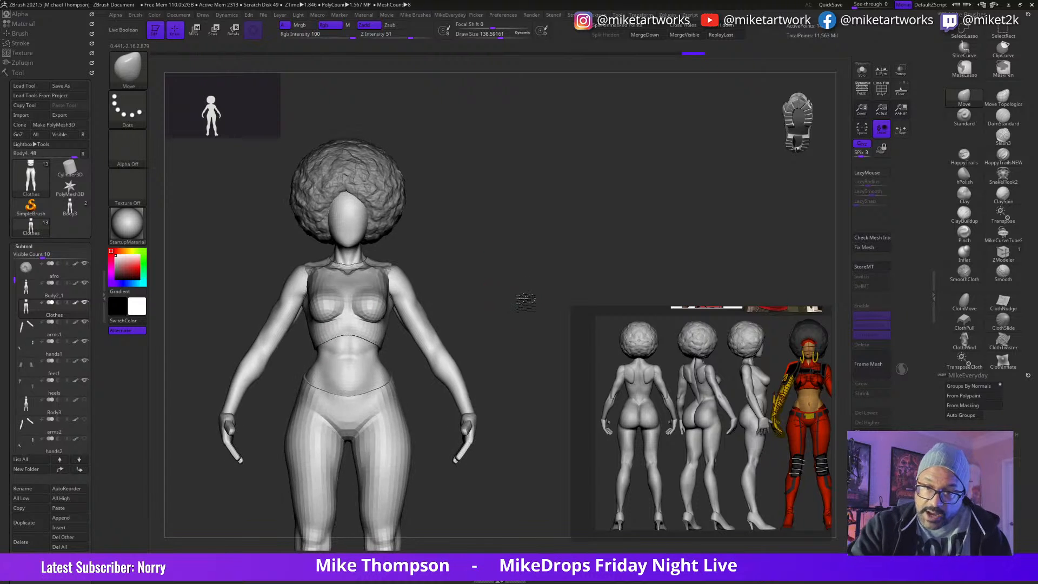
{"action": "left_click_drag", "start_coordinate": [497, 346], "coordinate": [555, 262], "text": "alt"}
{"action": "left_click_drag", "start_coordinate": [544, 519], "coordinate": [544, 487], "text": "alt"}
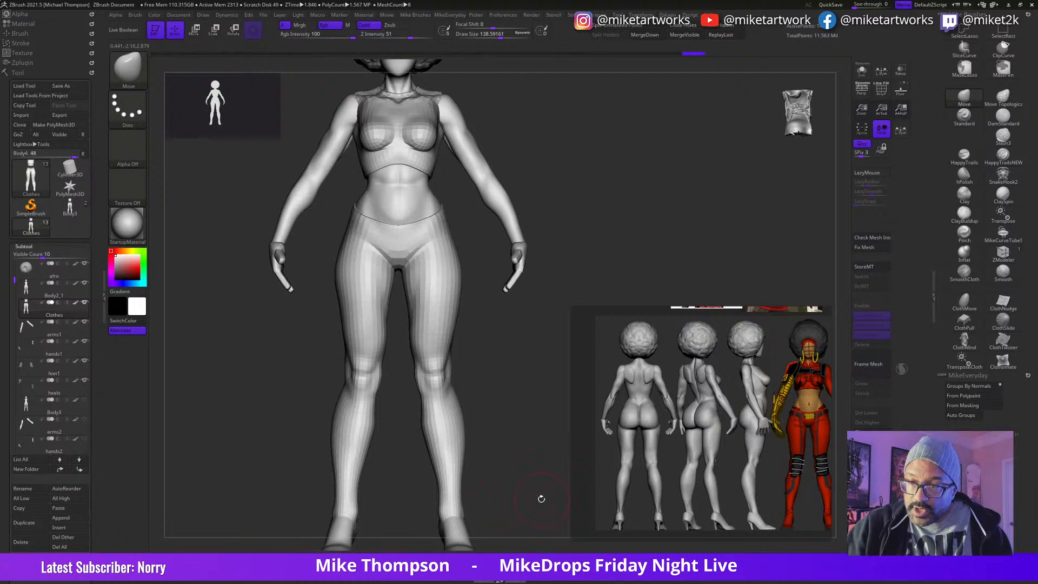
Step: Turn on the dynamic subdivision preview for the Clothes subtool with the full figure in view
{"action": "right_click", "coordinate": [524, 464]}
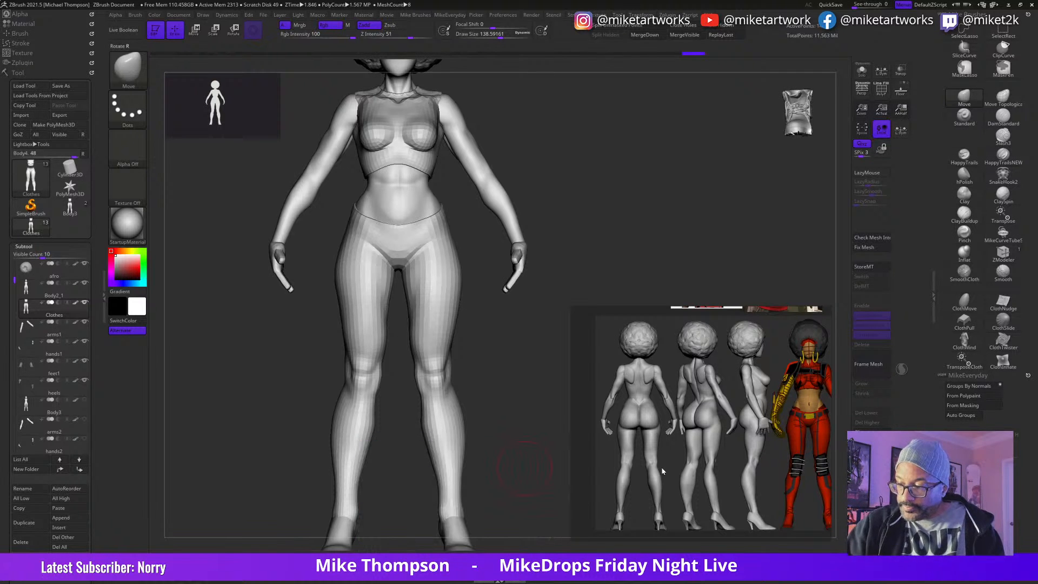
{"action": "key", "text": "d"}
{"action": "left_click_drag", "start_coordinate": [531, 476], "coordinate": [523, 456], "text": "alt"}
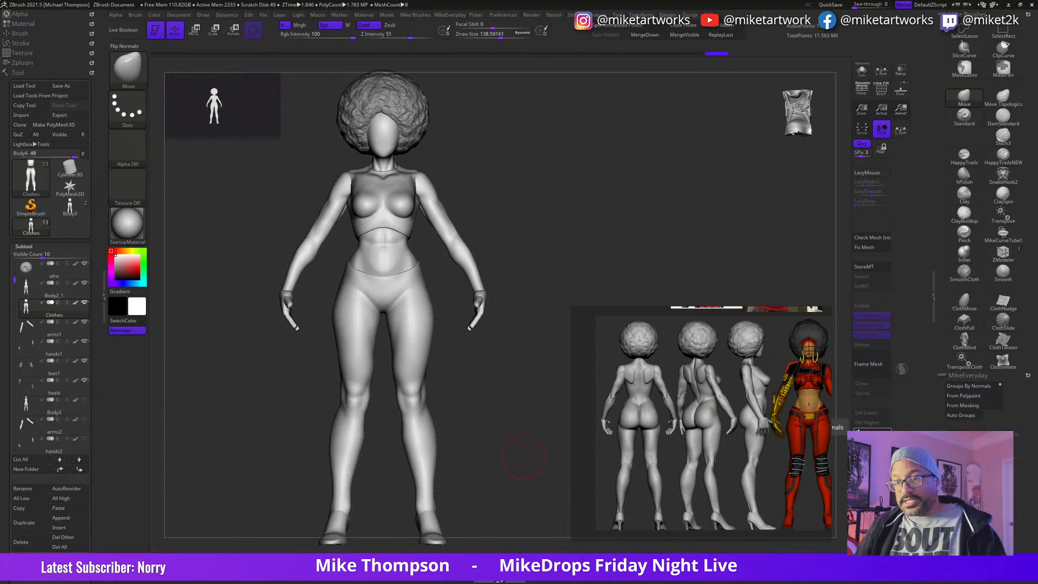
Step: Find the Daughters of the Dragon cover on the reference board and enlarge it beside the model
{"action": "scroll", "coordinate": [706, 421], "scroll_direction": "down", "scroll_amount": 5}
{"action": "middle_click_drag", "start_coordinate": [706, 421], "coordinate": [611, 474]}
{"action": "scroll", "coordinate": [719, 455], "scroll_direction": "up", "scroll_amount": 3}
{"action": "left_click_drag", "start_coordinate": [713, 306], "coordinate": [729, 107]}
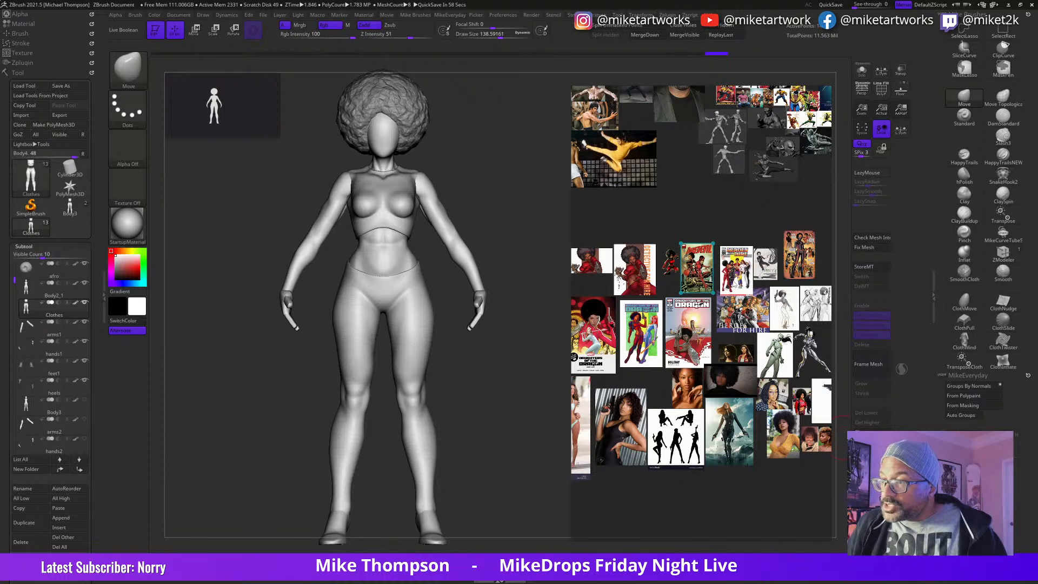
{"action": "double_click", "coordinate": [643, 345]}
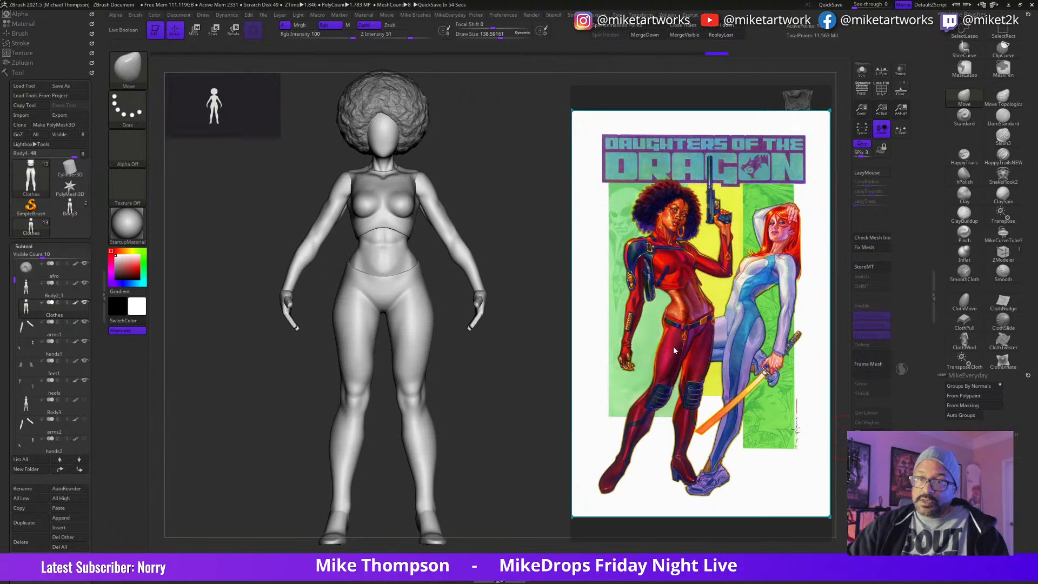
Step: Adjust the pants around the knees with the Move brush at a draw size of about 212
{"action": "mouse_move", "coordinate": [489, 444]}
{"action": "left_mouse_down"}
{"action": "mouse_move", "coordinate": [493, 420]}
{"action": "mouse_move", "coordinate": [508, 429]}
{"action": "mouse_move", "coordinate": [540, 422]}
{"action": "mouse_move", "coordinate": [522, 443]}
{"action": "mouse_move", "coordinate": [538, 431]}
{"action": "mouse_move", "coordinate": [494, 436]}
{"action": "left_mouse_up"}
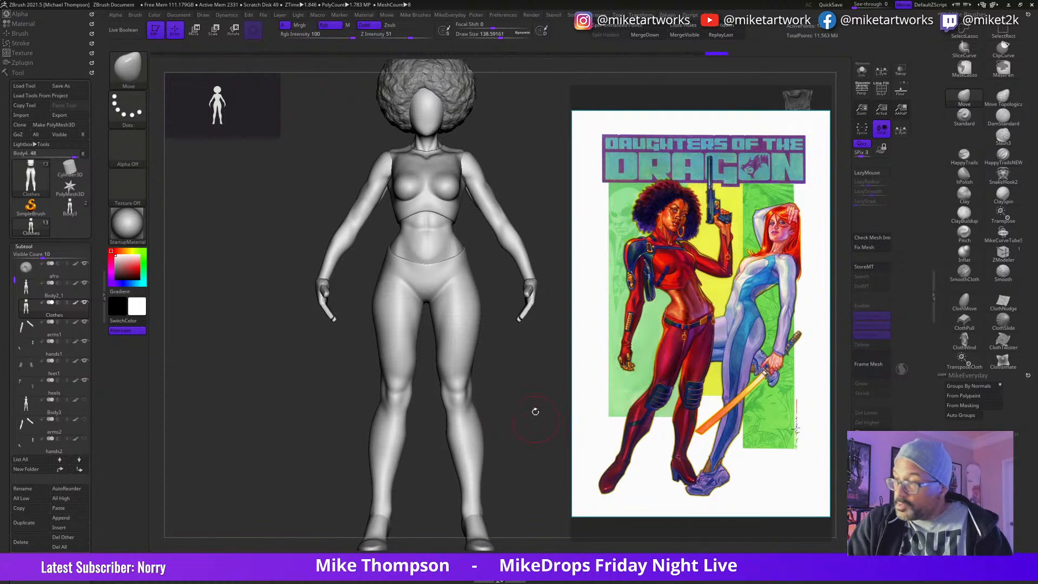
{"action": "left_click", "coordinate": [963, 107]}
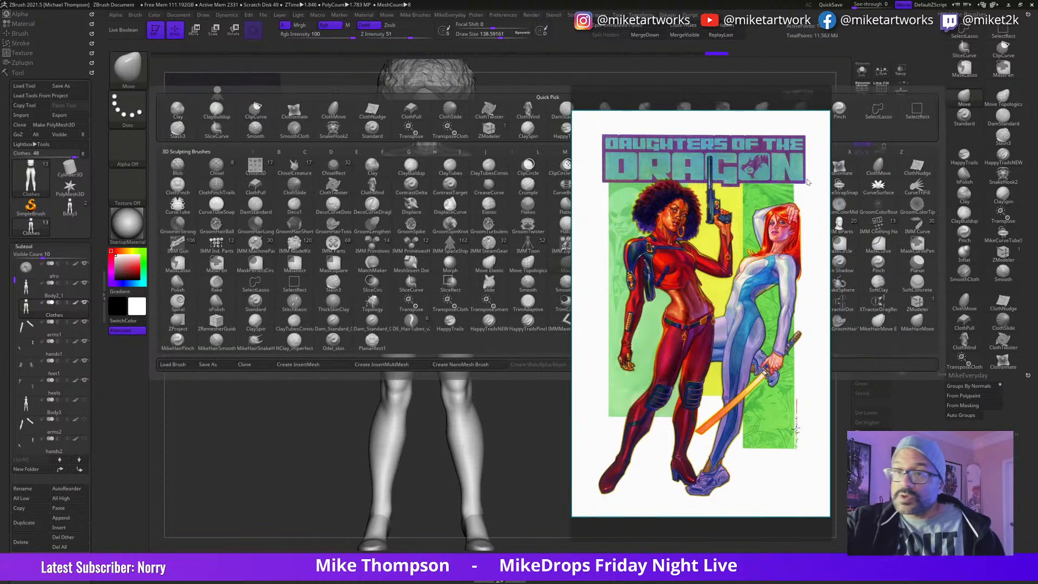
{"action": "key", "text": "s"}
{"action": "mouse_move", "coordinate": [532, 448]}
{"action": "left_mouse_down"}
{"action": "mouse_move", "coordinate": [504, 409]}
{"action": "mouse_move", "coordinate": [458, 384]}
{"action": "mouse_move", "coordinate": [515, 383]}
{"action": "left_mouse_up"}
{"action": "key", "text": "s"}
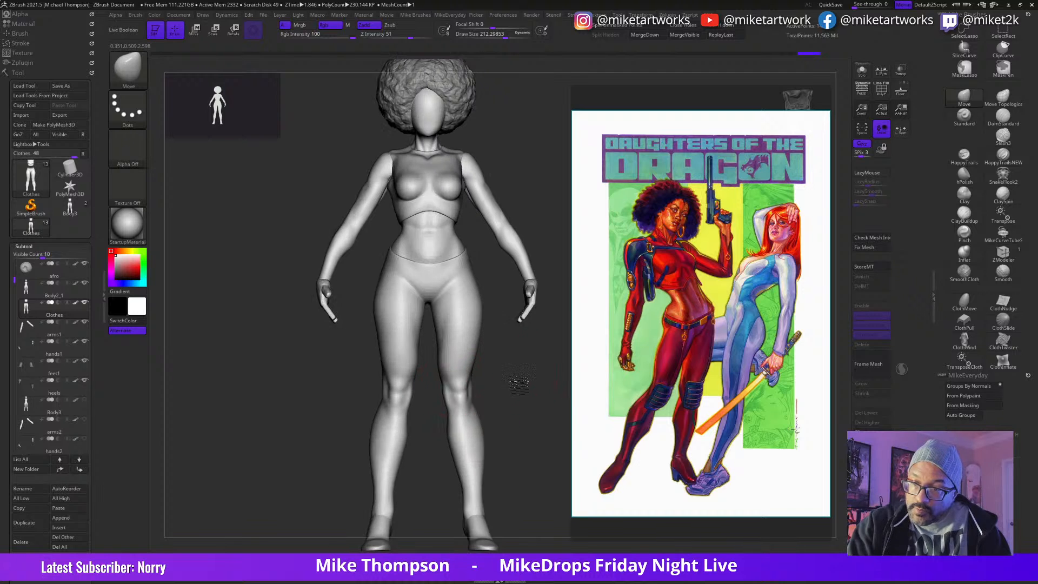
{"action": "left_click_drag", "start_coordinate": [455, 399], "coordinate": [456, 401]}
{"action": "mouse_move", "coordinate": [547, 372]}
{"action": "left_mouse_down"}
{"action": "mouse_move", "coordinate": [519, 376]}
{"action": "mouse_move", "coordinate": [565, 384]}
{"action": "mouse_move", "coordinate": [503, 435]}
{"action": "mouse_move", "coordinate": [496, 424]}
{"action": "mouse_move", "coordinate": [503, 466]}
{"action": "left_mouse_up"}
Step: Reshape the pants' seat with the Move brush at a draw size of about 166 and smooth it
{"action": "key", "text": "s"}
{"action": "mouse_move", "coordinate": [512, 324]}
{"action": "left_mouse_down"}
{"action": "mouse_move", "coordinate": [555, 319]}
{"action": "mouse_move", "coordinate": [504, 333]}
{"action": "left_mouse_up"}
{"action": "left_click_drag", "start_coordinate": [566, 318], "coordinate": [565, 322]}
{"action": "left_click_drag", "start_coordinate": [540, 365], "coordinate": [433, 427]}
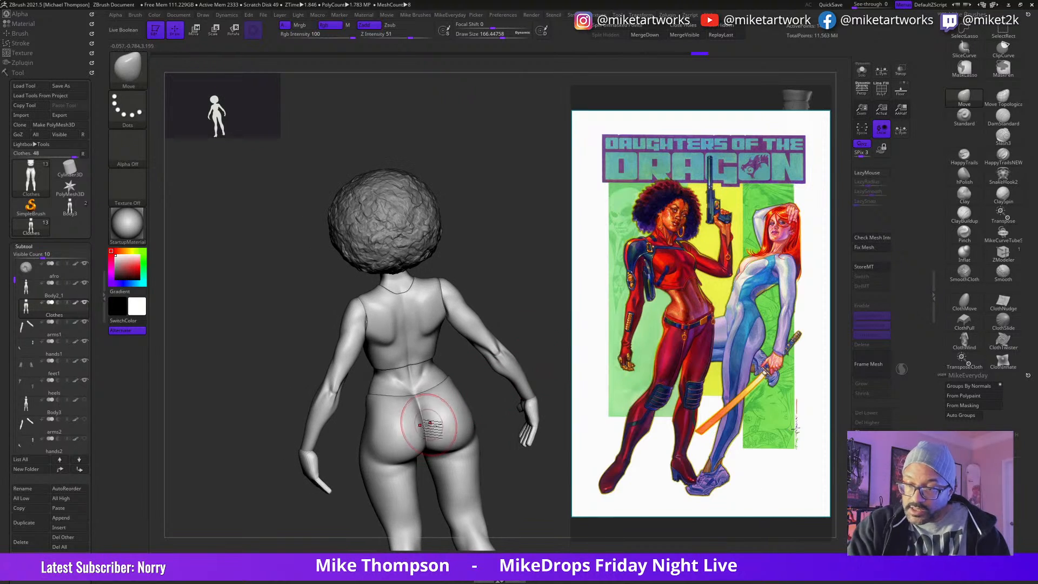
{"action": "left_click_drag", "start_coordinate": [557, 343], "coordinate": [422, 416]}
{"action": "key", "text": "shift"}
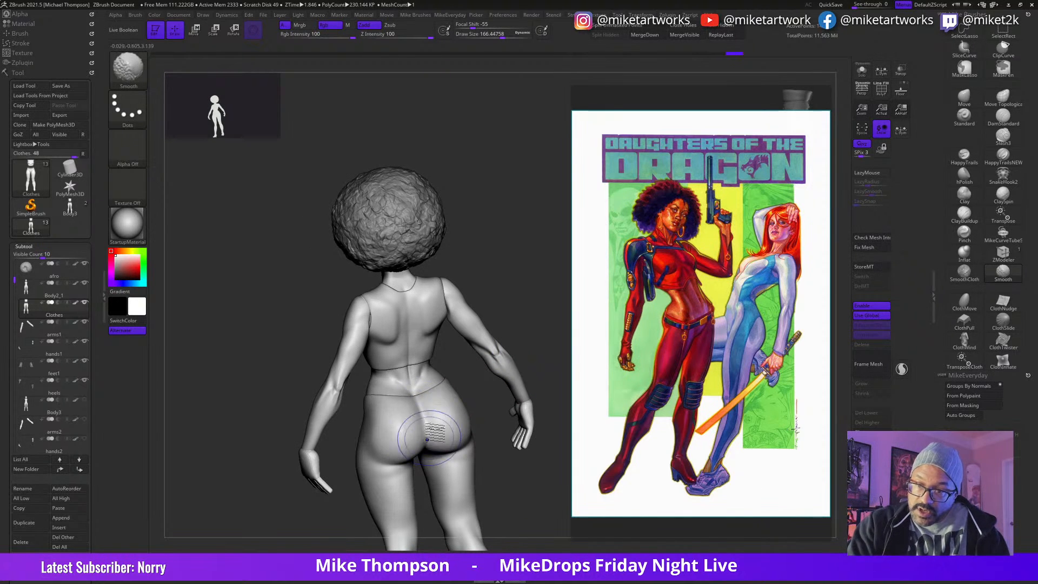
{"action": "mouse_move", "coordinate": [535, 323]}
{"action": "left_mouse_down"}
{"action": "mouse_move", "coordinate": [554, 303]}
{"action": "mouse_move", "coordinate": [558, 374]}
{"action": "mouse_move", "coordinate": [537, 352]}
{"action": "left_mouse_up"}
{"action": "left_click_drag", "start_coordinate": [428, 412], "coordinate": [440, 426], "text": "shift"}
{"action": "mouse_move", "coordinate": [532, 368]}
{"action": "left_mouse_down"}
{"action": "mouse_move", "coordinate": [554, 346]}
{"action": "mouse_move", "coordinate": [448, 372]}
{"action": "left_mouse_up"}
{"action": "key", "text": "shift"}
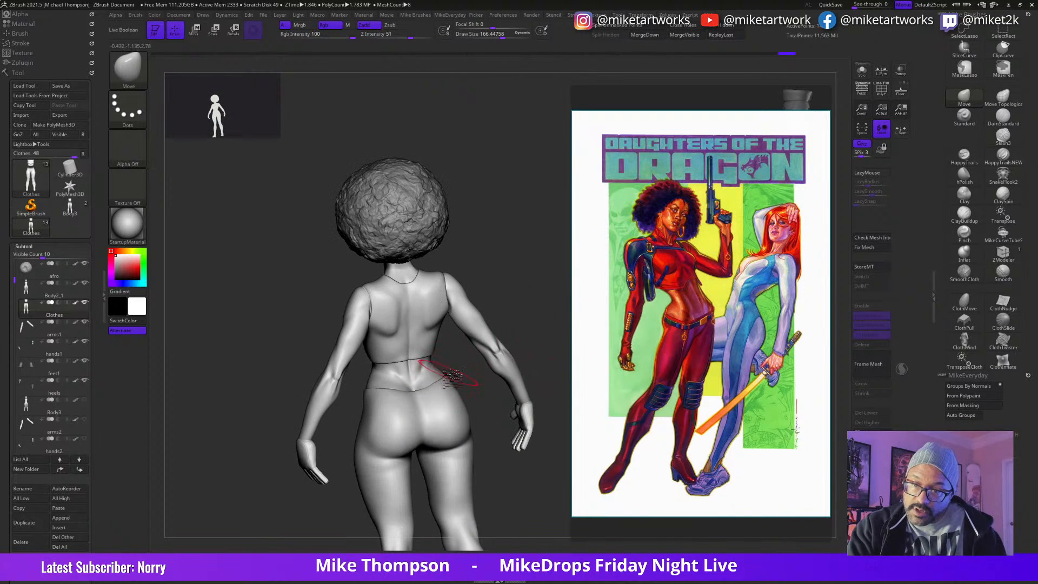
Step: Set the masking brush to MaskLasso and mask the area around the top's back hem
{"action": "key", "text": "ctrl"}
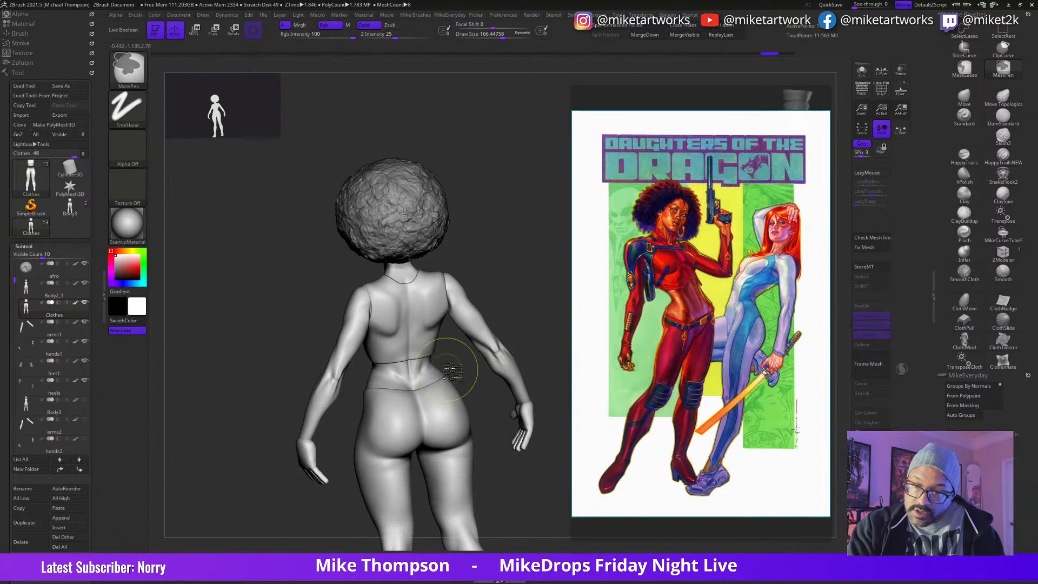
{"action": "left_click_drag", "start_coordinate": [409, 395], "coordinate": [407, 398], "text": "ctrl"}
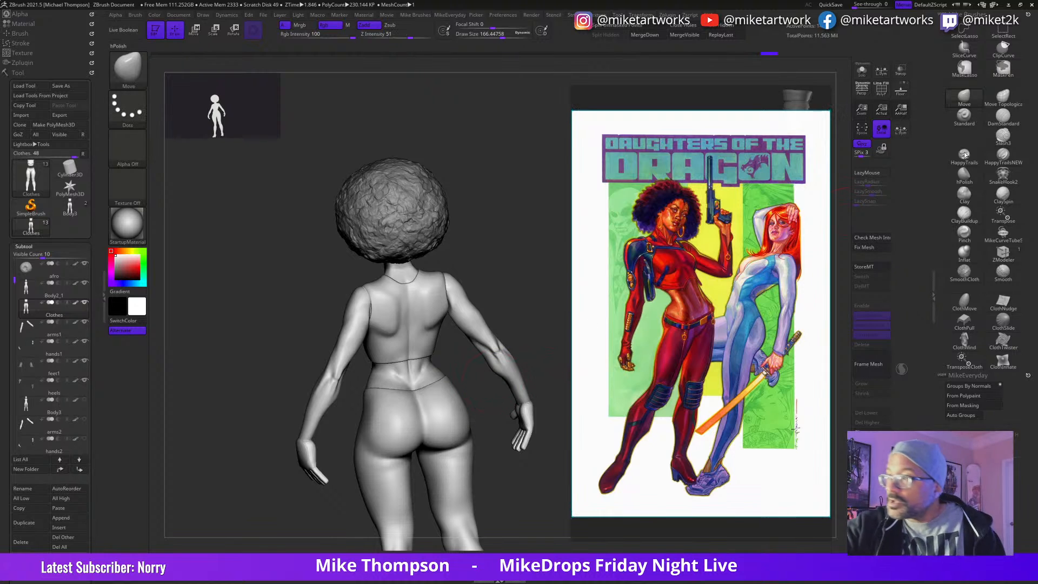
{"action": "left_click", "coordinate": [964, 68]}
{"action": "left_click", "coordinate": [898, 90]}
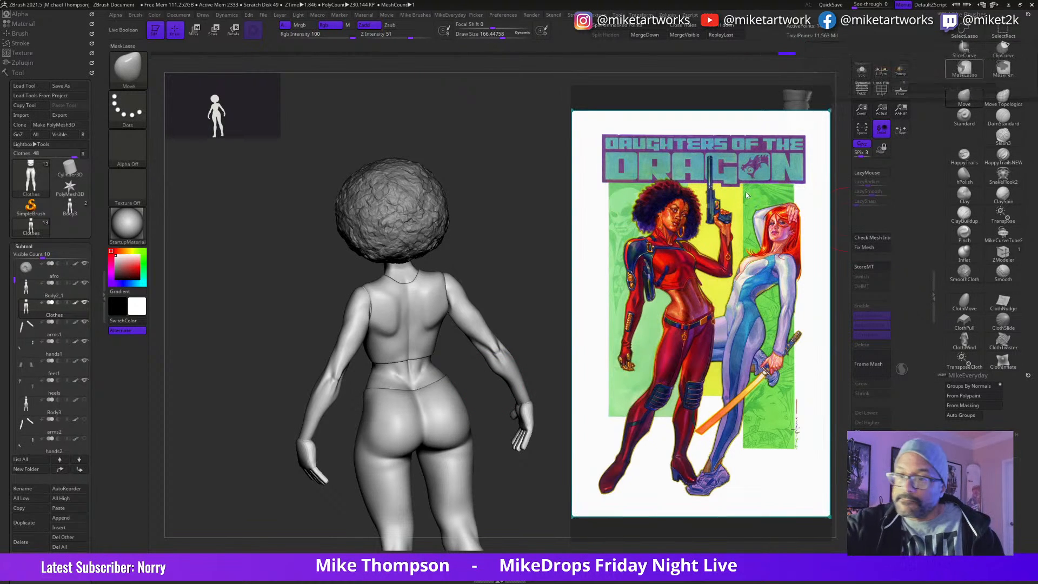
{"action": "key", "text": "ctrl"}
{"action": "left_click_drag", "start_coordinate": [370, 346], "coordinate": [462, 337], "text": "ctrl"}
{"action": "left_click", "coordinate": [457, 395], "text": "ctrl"}
Step: Adjust the back of the pants and the top's front hem with the Move brush
{"action": "left_click_drag", "start_coordinate": [445, 406], "coordinate": [424, 417], "text": "shift"}
{"action": "left_click_drag", "start_coordinate": [497, 405], "coordinate": [495, 432]}
{"action": "left_click_drag", "start_coordinate": [432, 422], "coordinate": [423, 435], "text": "shift"}
{"action": "mouse_move", "coordinate": [506, 427]}
{"action": "left_mouse_down"}
{"action": "mouse_move", "coordinate": [511, 438]}
{"action": "mouse_move", "coordinate": [533, 371]}
{"action": "mouse_move", "coordinate": [547, 394]}
{"action": "left_mouse_up"}
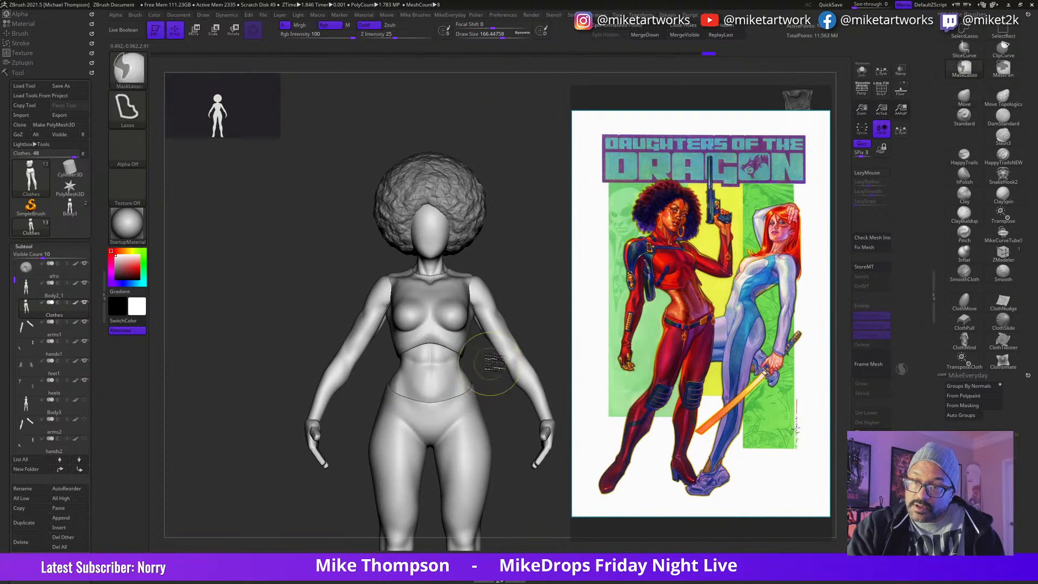
{"action": "left_click_drag", "start_coordinate": [432, 354], "coordinate": [446, 360]}
{"action": "left_click_drag", "start_coordinate": [455, 359], "coordinate": [465, 351]}
{"action": "left_click_drag", "start_coordinate": [467, 352], "coordinate": [474, 349], "text": "shift"}
Step: Try building up the top between the breasts with ClayBuildup at a draw size of about 48
{"action": "left_click_drag", "start_coordinate": [563, 424], "coordinate": [547, 444], "text": "alt"}
{"action": "mouse_move", "coordinate": [563, 324]}
{"action": "left_mouse_down"}
{"action": "mouse_move", "coordinate": [549, 419]}
{"action": "mouse_move", "coordinate": [543, 410]}
{"action": "mouse_move", "coordinate": [546, 484]}
{"action": "left_mouse_up"}
{"action": "key", "text": "s"}
{"action": "left_click_drag", "start_coordinate": [540, 424], "coordinate": [536, 424]}
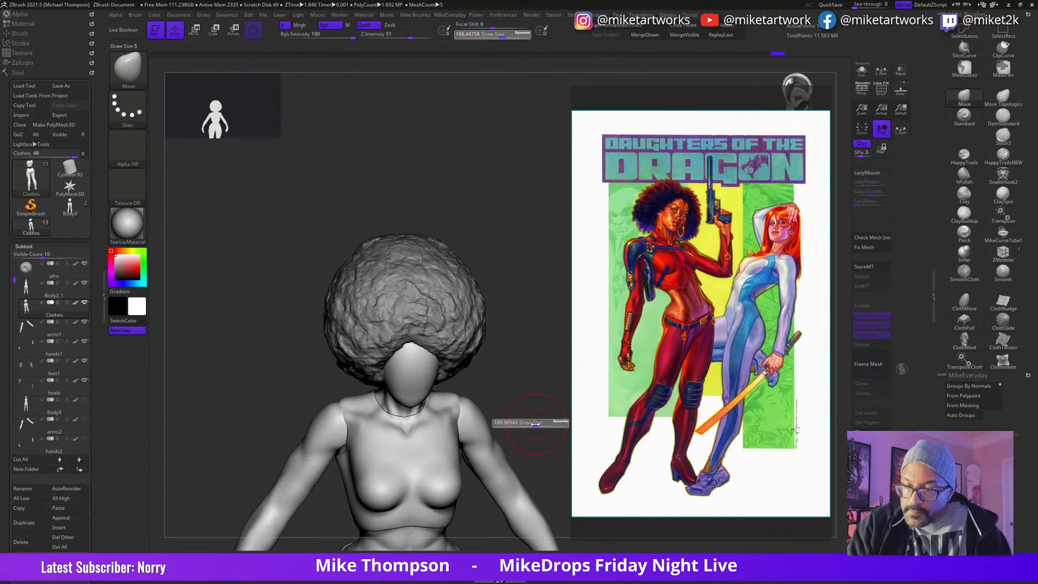
{"action": "left_click", "coordinate": [965, 213]}
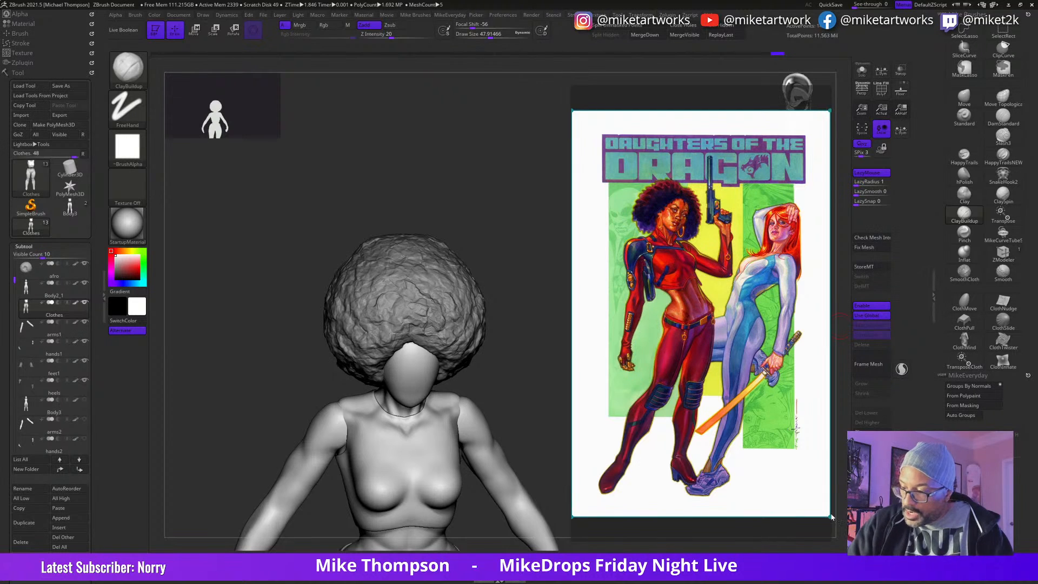
{"action": "left_click_drag", "start_coordinate": [542, 438], "coordinate": [542, 431]}
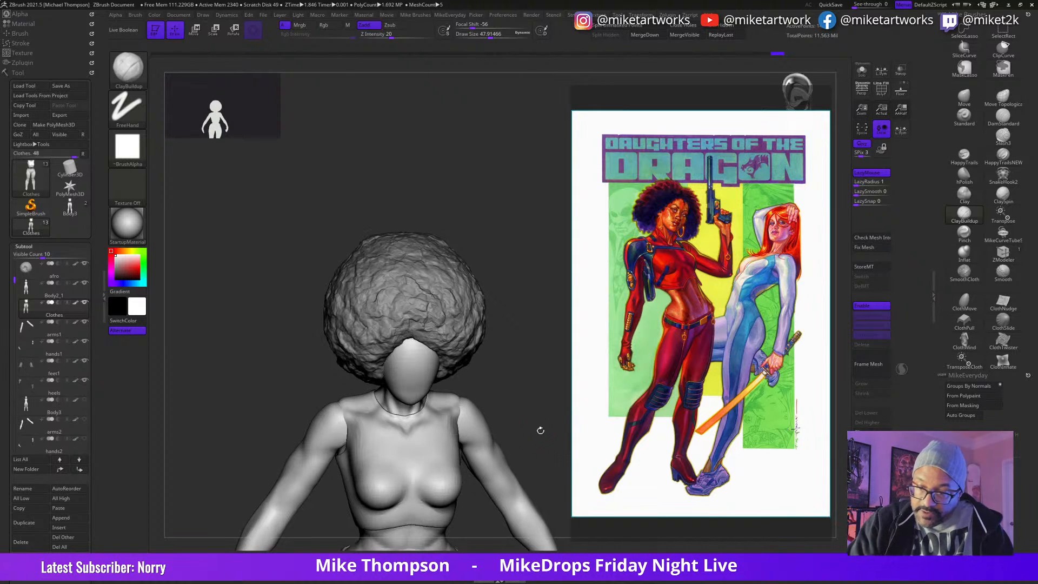
{"action": "left_click_drag", "start_coordinate": [418, 494], "coordinate": [414, 491]}
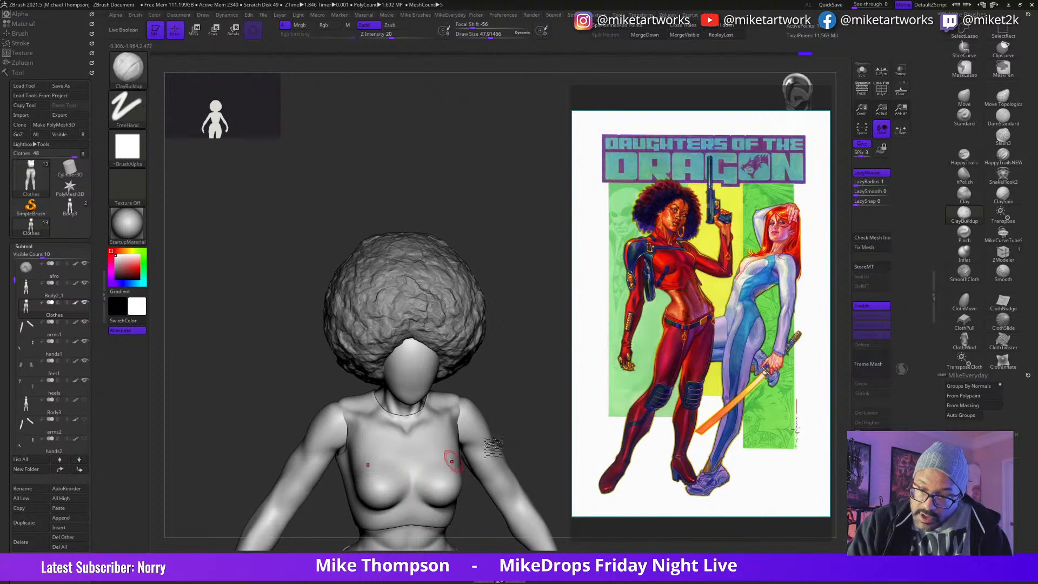
{"action": "left_click_drag", "start_coordinate": [508, 447], "coordinate": [505, 427]}
{"action": "left_click_drag", "start_coordinate": [416, 480], "coordinate": [413, 498]}
{"action": "key", "text": "ctrl+z"}
Step: Turn off the dynamic subdivision preview on the Clothes subtool
{"action": "left_click_drag", "start_coordinate": [698, 546], "coordinate": [679, 546]}
{"action": "mouse_move", "coordinate": [547, 423]}
{"action": "left_mouse_down"}
{"action": "mouse_move", "coordinate": [546, 444]}
{"action": "mouse_move", "coordinate": [511, 200]}
{"action": "left_mouse_up"}
{"action": "key", "text": "shift+d"}
{"action": "left_click_drag", "start_coordinate": [549, 389], "coordinate": [546, 479]}
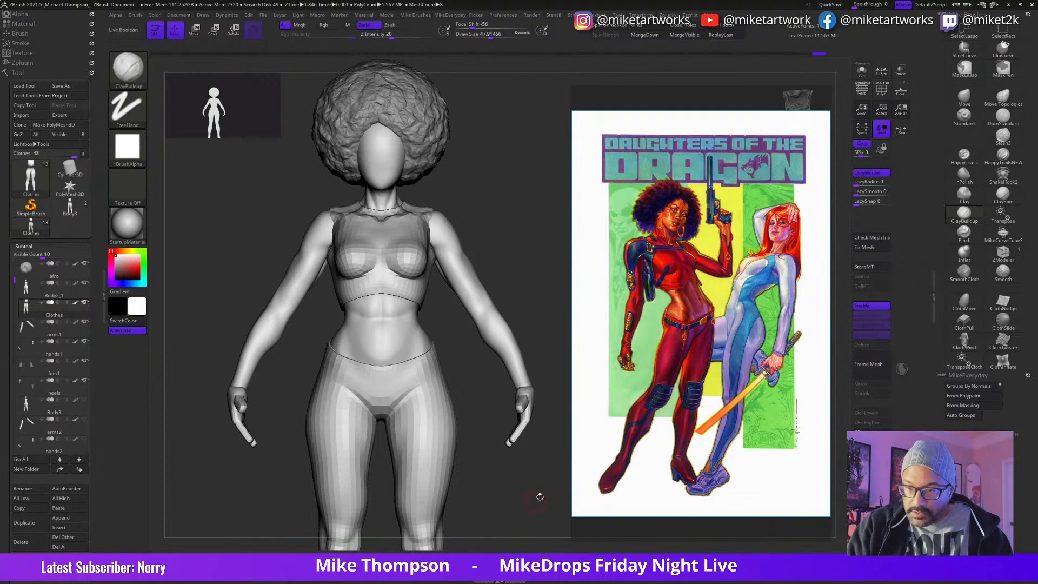
Step: Show the polyframe on the clothes and set the Move brush to a draw size of about 161
{"action": "left_click", "coordinate": [963, 98]}
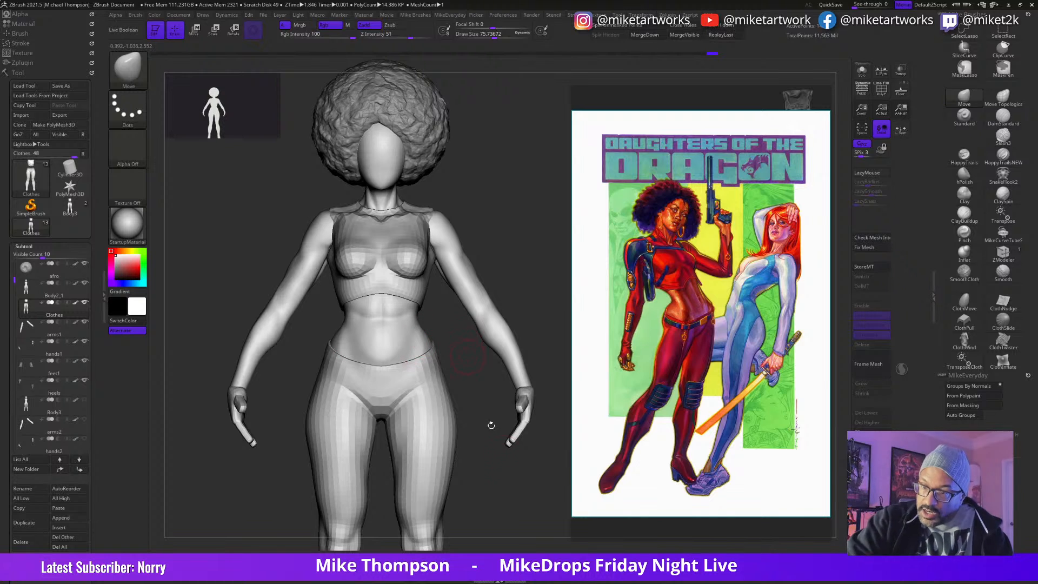
{"action": "left_click_drag", "start_coordinate": [563, 535], "coordinate": [507, 543]}
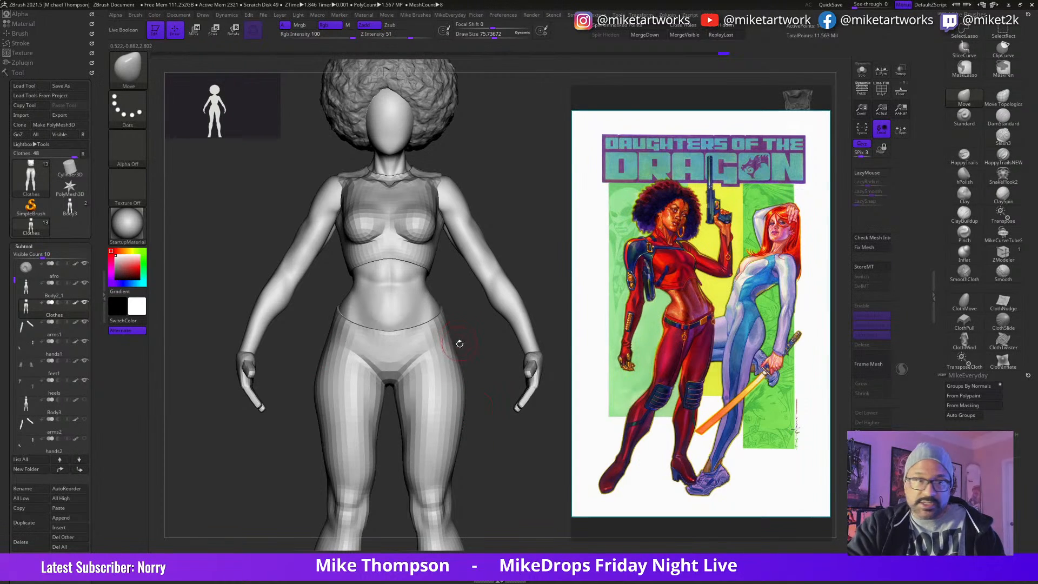
{"action": "key", "text": "shift+f"}
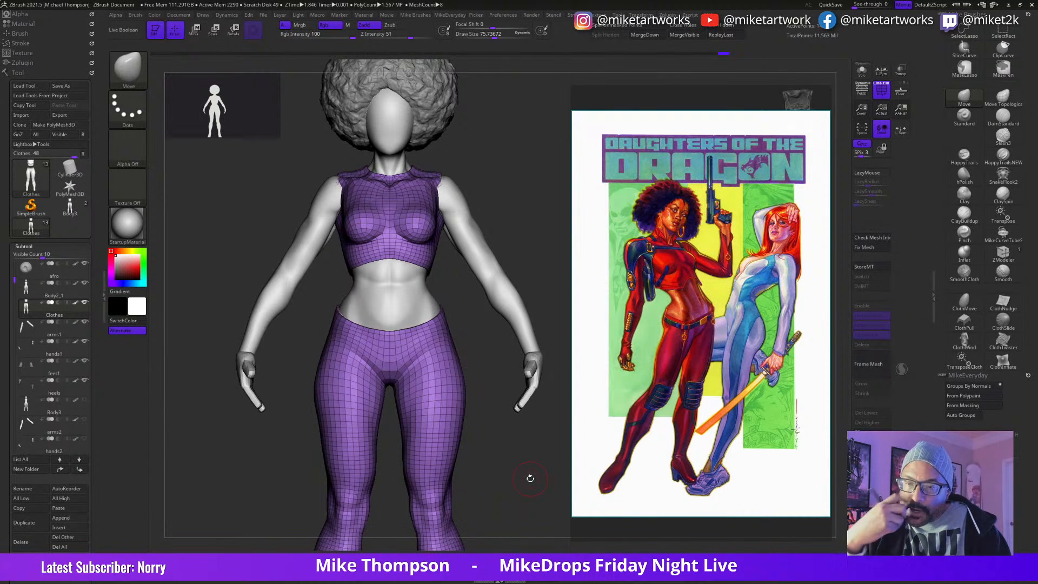
{"action": "mouse_move", "coordinate": [526, 483]}
{"action": "left_mouse_down", "text": "alt"}
{"action": "mouse_move", "coordinate": [525, 446]}
{"action": "mouse_move", "coordinate": [532, 471]}
{"action": "mouse_move", "coordinate": [515, 460]}
{"action": "mouse_move", "coordinate": [517, 441]}
{"action": "mouse_move", "coordinate": [456, 469]}
{"action": "mouse_move", "coordinate": [490, 464]}
{"action": "mouse_move", "coordinate": [499, 479]}
{"action": "mouse_move", "coordinate": [492, 474]}
{"action": "left_mouse_up", "text": "alt"}
{"action": "key", "text": "s"}
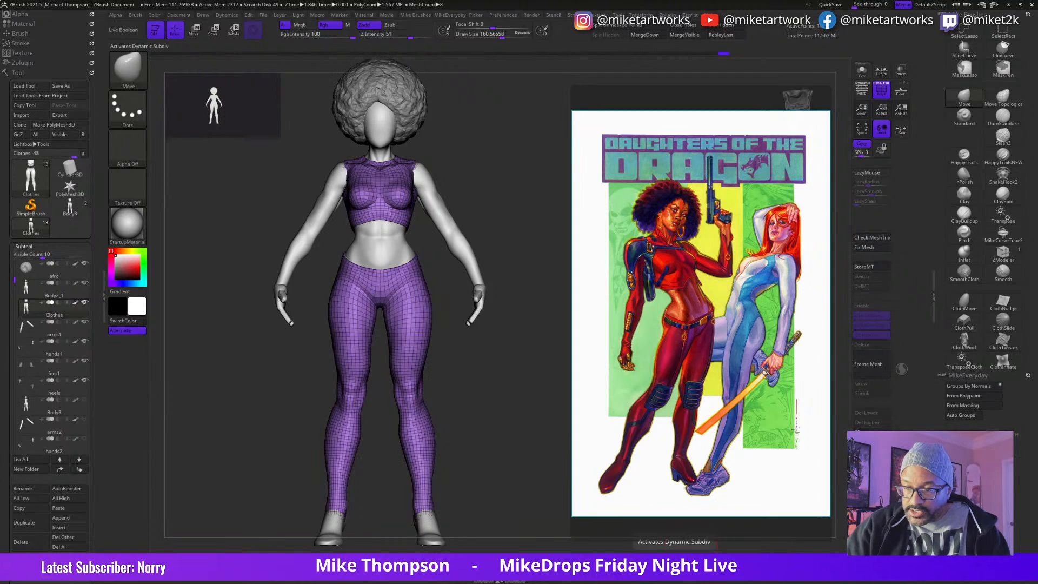
{"action": "key", "text": "space"}
{"action": "left_click", "coordinate": [489, 524]}
{"action": "left_click_drag", "start_coordinate": [538, 481], "coordinate": [553, 528]}
{"action": "mouse_move", "coordinate": [515, 398]}
{"action": "left_mouse_down", "text": "alt"}
{"action": "mouse_move", "coordinate": [538, 512]}
{"action": "mouse_move", "coordinate": [538, 481]}
{"action": "mouse_move", "coordinate": [524, 480]}
{"action": "left_mouse_up", "text": "alt"}
{"action": "key", "text": "s"}
Step: Select the ZModeler brush for editing the clothing edges around the waist, with a draw size of about 27
{"action": "left_click", "coordinate": [1004, 261]}
{"action": "mouse_move", "coordinate": [542, 444]}
{"action": "left_mouse_down"}
{"action": "mouse_move", "coordinate": [536, 489]}
{"action": "mouse_move", "coordinate": [536, 447]}
{"action": "mouse_move", "coordinate": [533, 468]}
{"action": "left_mouse_up"}
{"action": "key", "text": "space"}
{"action": "left_click", "coordinate": [534, 516]}
{"action": "mouse_move", "coordinate": [542, 426]}
{"action": "left_mouse_down"}
{"action": "mouse_move", "coordinate": [550, 438]}
{"action": "mouse_move", "coordinate": [557, 430]}
{"action": "left_mouse_up"}
{"action": "key", "text": "s"}
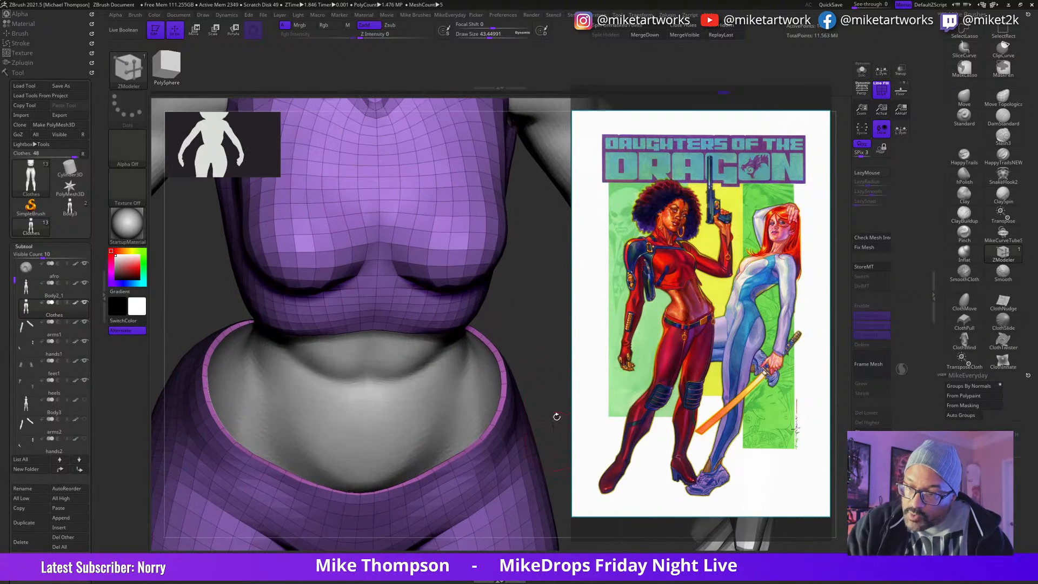
{"action": "left_click_drag", "start_coordinate": [542, 376], "coordinate": [559, 382]}
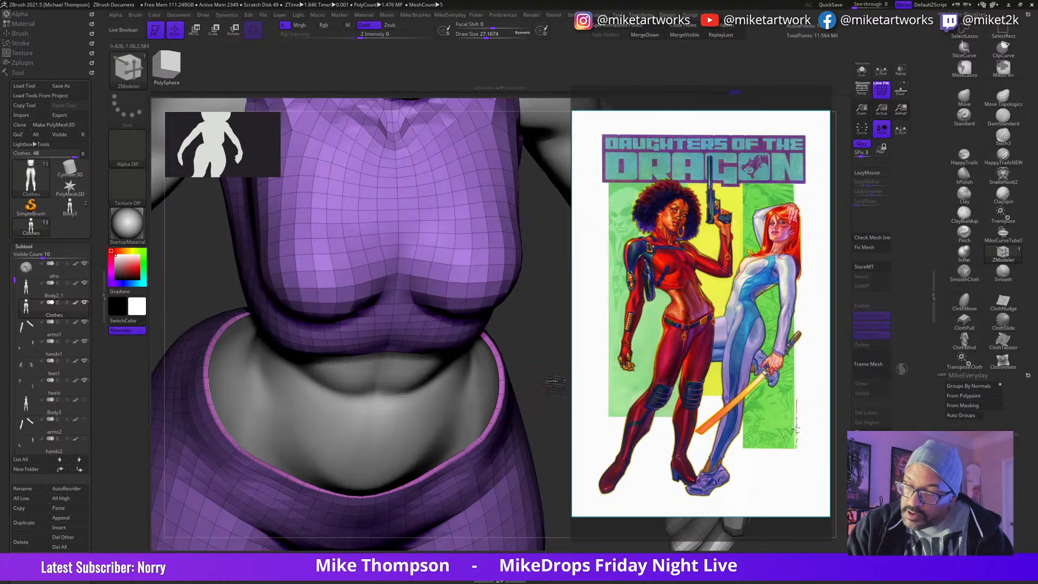
Step: Isolate the Clothes subtool with Solo mode
{"action": "left_click_drag", "start_coordinate": [551, 377], "coordinate": [659, 301]}
{"action": "left_click", "coordinate": [862, 91]}
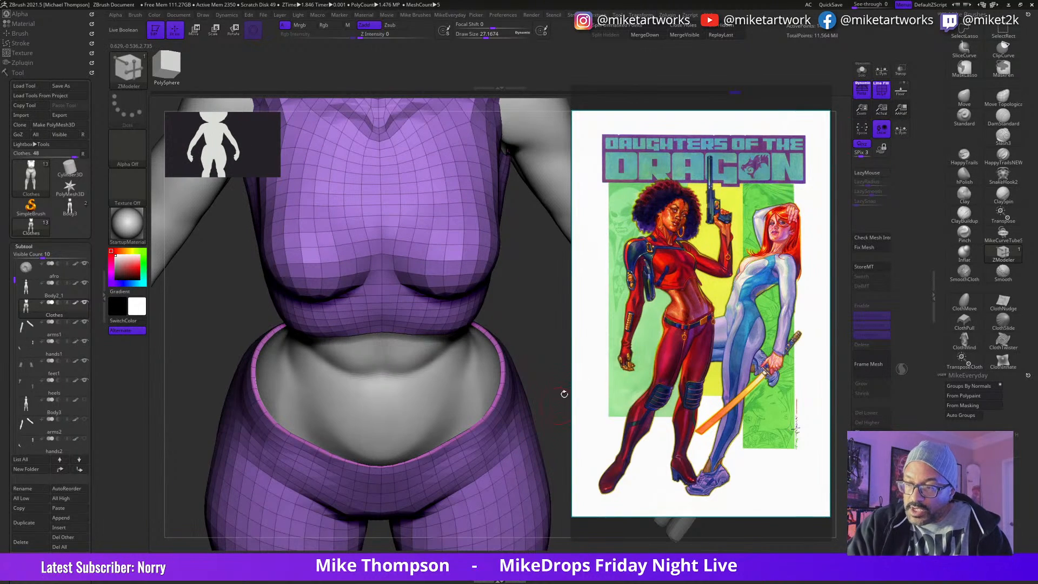
{"action": "left_click", "coordinate": [862, 71]}
{"action": "mouse_move", "coordinate": [558, 436]}
{"action": "left_mouse_down"}
{"action": "mouse_move", "coordinate": [552, 394]}
{"action": "mouse_move", "coordinate": [502, 331]}
{"action": "mouse_move", "coordinate": [543, 368]}
{"action": "mouse_move", "coordinate": [547, 405]}
{"action": "mouse_move", "coordinate": [544, 359]}
{"action": "mouse_move", "coordinate": [522, 325]}
{"action": "mouse_move", "coordinate": [560, 462]}
{"action": "mouse_move", "coordinate": [564, 448]}
{"action": "mouse_move", "coordinate": [553, 449]}
{"action": "mouse_move", "coordinate": [551, 495]}
{"action": "mouse_move", "coordinate": [552, 455]}
{"action": "left_mouse_up"}
Step: Hide and delete the clothes' inner shell and close the open holes in the remaining outer shell
{"action": "key", "text": "ctrl+shift"}
{"action": "left_click", "coordinate": [417, 319], "text": "ctrl+shift"}
{"action": "left_click", "coordinate": [731, 26]}
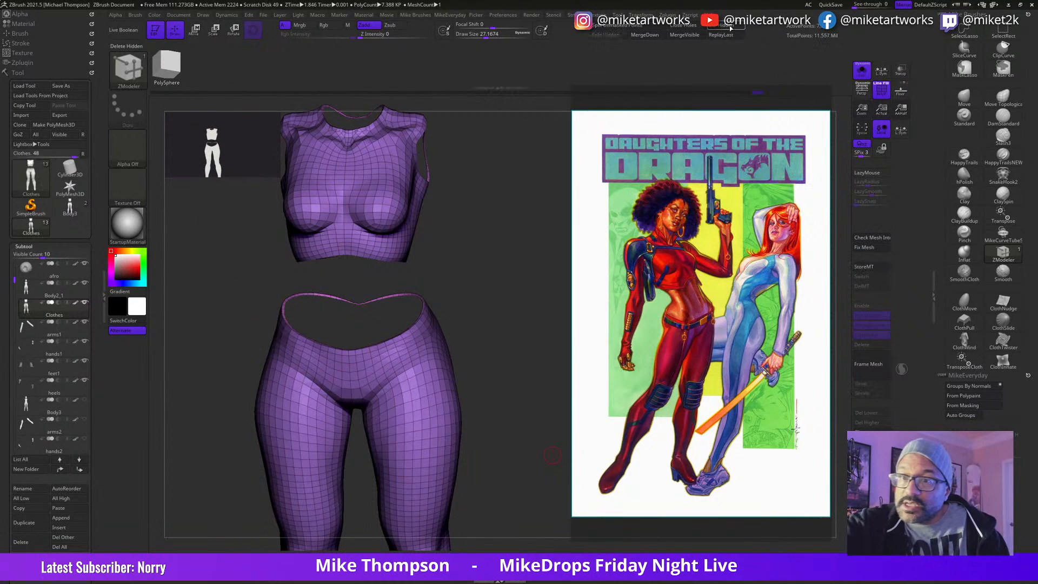
{"action": "left_click", "coordinate": [693, 26]}
{"action": "left_click_drag", "start_coordinate": [513, 358], "coordinate": [551, 426], "text": "alt"}
Step: Push the filled caps at the top's hem, neckline and armholes and the pants' waist inward with ZModeler
{"action": "left_click_drag", "start_coordinate": [428, 462], "coordinate": [375, 407]}
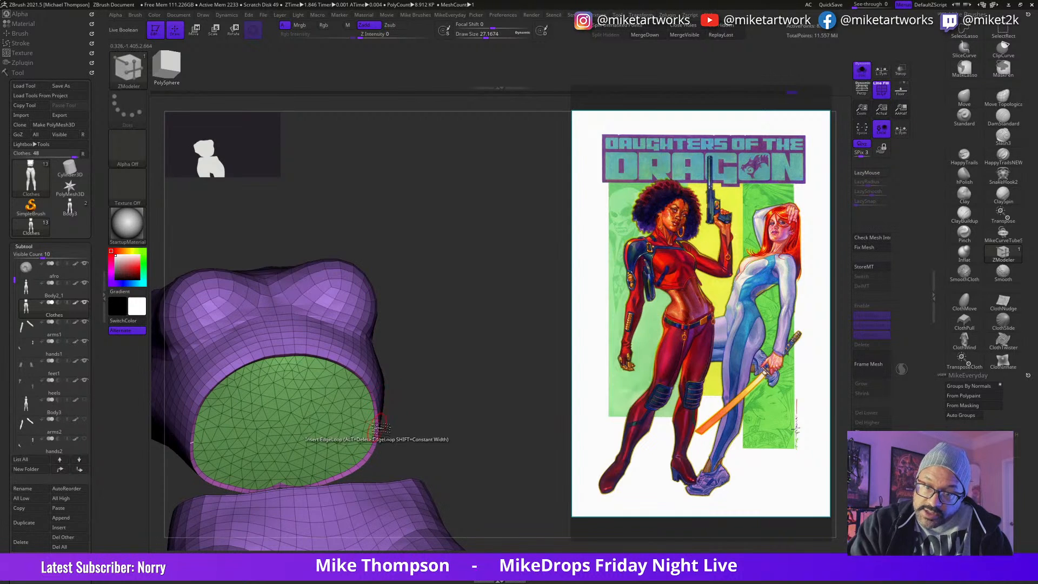
{"action": "left_click_drag", "start_coordinate": [453, 401], "coordinate": [441, 395]}
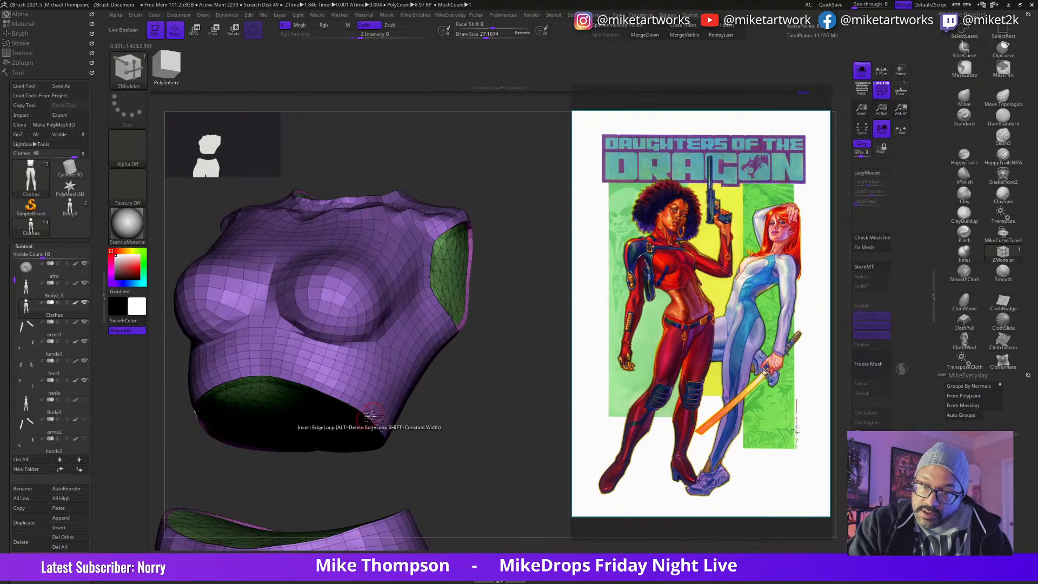
{"action": "left_click_drag", "start_coordinate": [492, 362], "coordinate": [470, 373]}
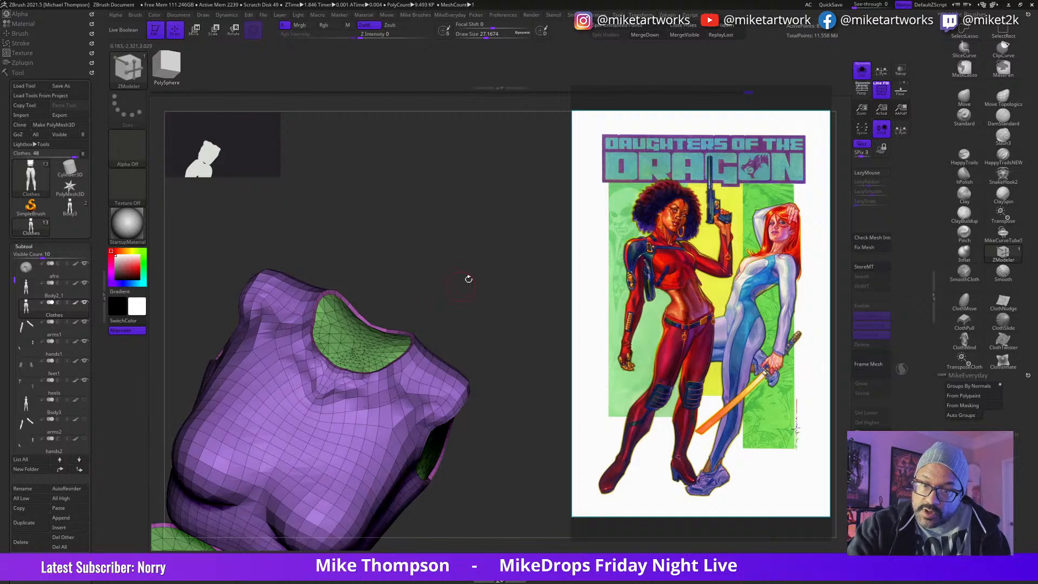
{"action": "left_click_drag", "start_coordinate": [464, 281], "coordinate": [474, 350]}
{"action": "left_click_drag", "start_coordinate": [476, 433], "coordinate": [542, 274]}
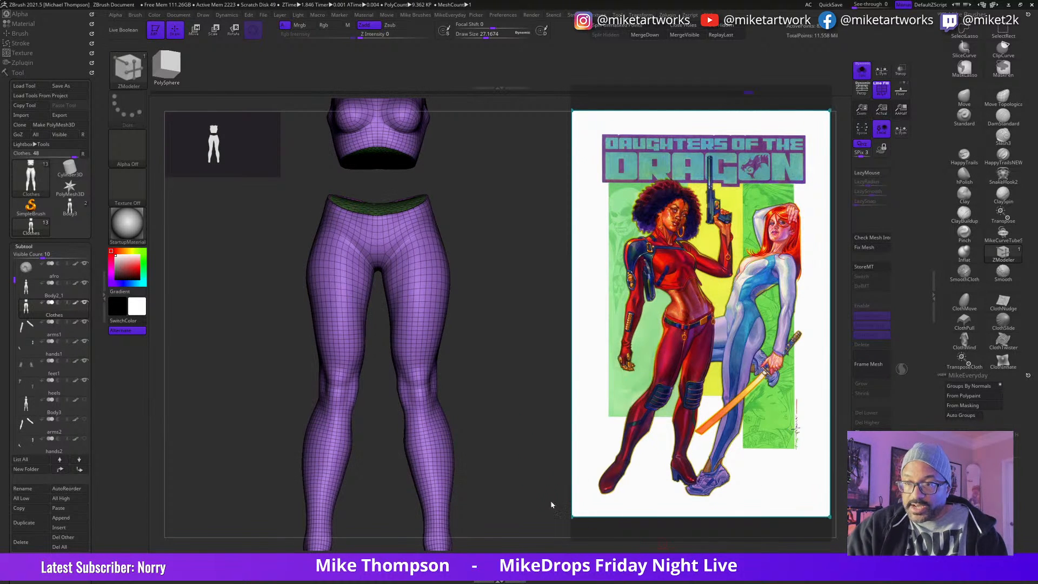
Step: Hide the polyframe and apply the dynamic subdivision to the Clothes mesh as real geometry
{"action": "key", "text": "space"}
{"action": "left_click", "coordinate": [549, 523]}
{"action": "mouse_move", "coordinate": [550, 453]}
{"action": "left_mouse_down"}
{"action": "mouse_move", "coordinate": [540, 482]}
{"action": "mouse_move", "coordinate": [548, 466]}
{"action": "mouse_move", "coordinate": [534, 460]}
{"action": "mouse_move", "coordinate": [556, 466]}
{"action": "left_mouse_up"}
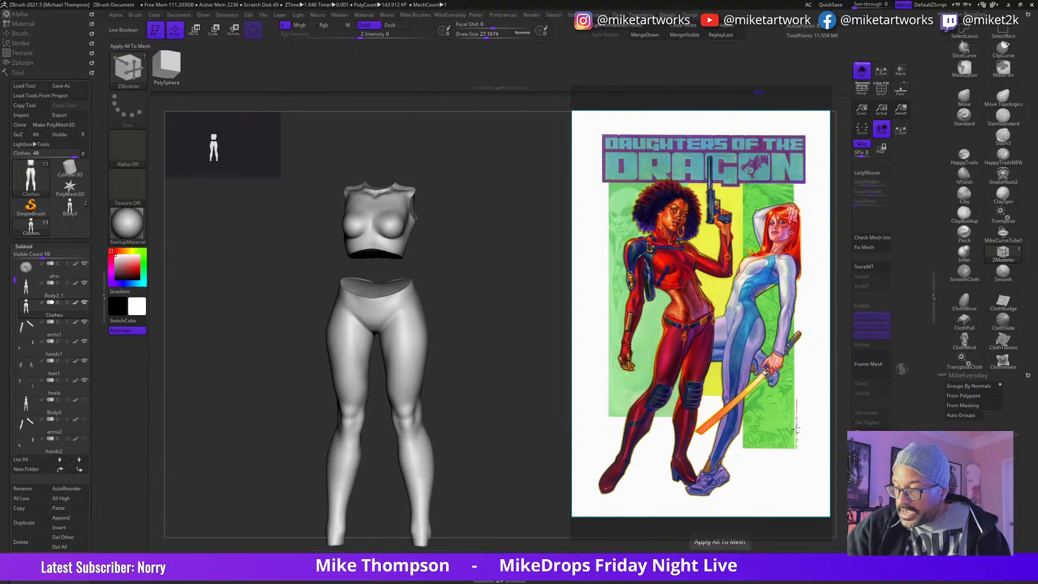
{"action": "left_click_drag", "start_coordinate": [514, 465], "coordinate": [550, 477]}
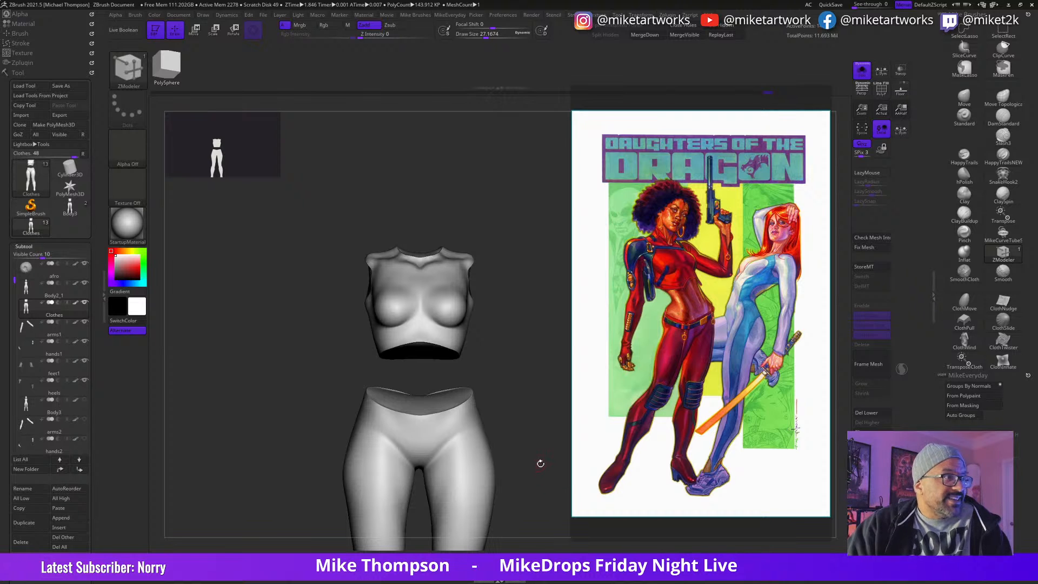
Step: Sculpt fabric folds at the pants' crotch and hips with the HappyTrails brush at Z Intensity 28 and LazyRadius 30
{"action": "left_click_drag", "start_coordinate": [541, 455], "coordinate": [531, 478], "text": "alt"}
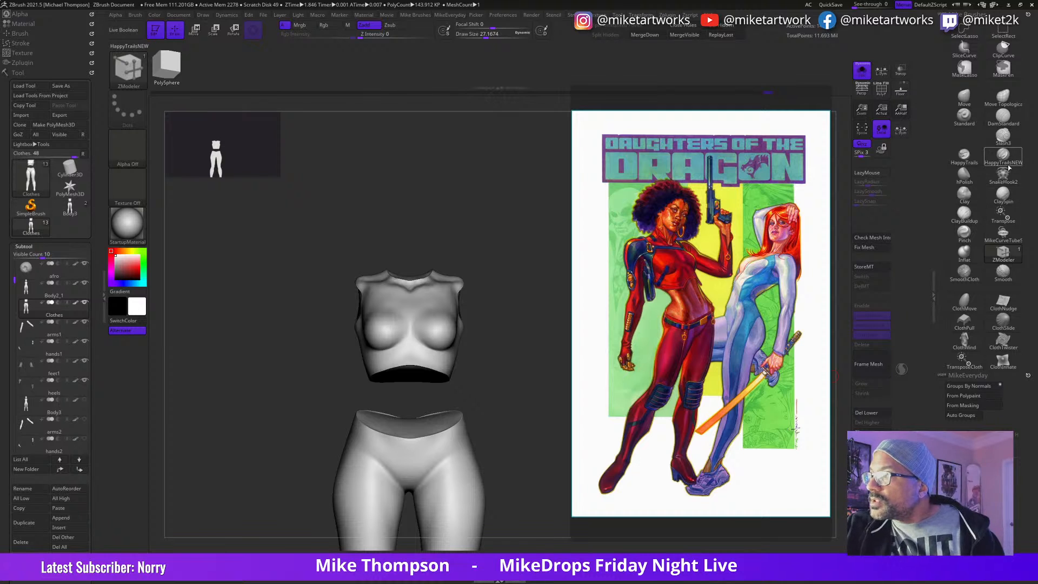
{"action": "left_click", "coordinate": [964, 156]}
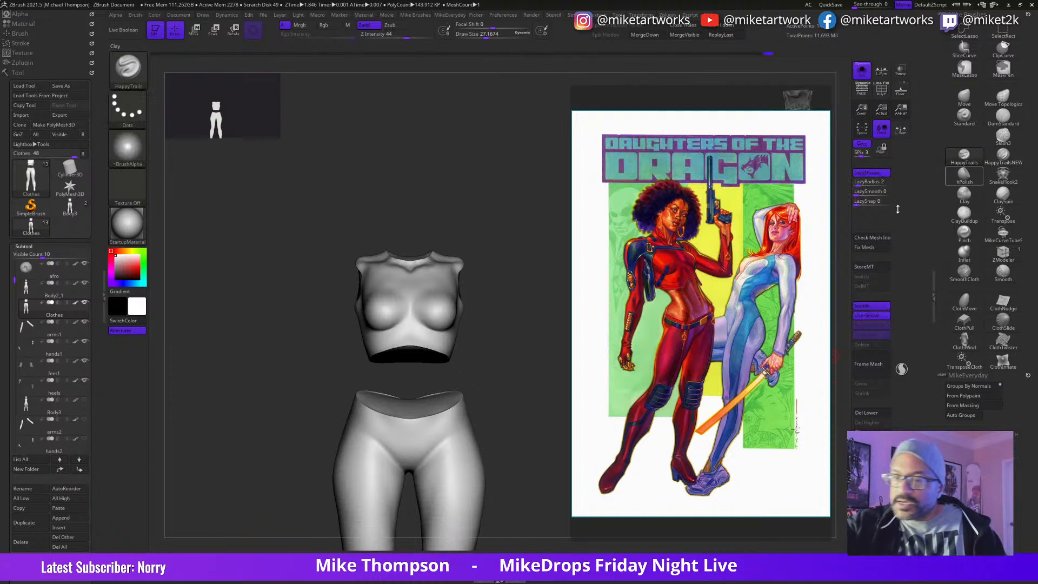
{"action": "mouse_move", "coordinate": [472, 463]}
{"action": "left_mouse_down"}
{"action": "mouse_move", "coordinate": [440, 478]}
{"action": "mouse_move", "coordinate": [473, 496]}
{"action": "mouse_move", "coordinate": [538, 441]}
{"action": "mouse_move", "coordinate": [541, 481]}
{"action": "mouse_move", "coordinate": [540, 466]}
{"action": "left_mouse_up"}
{"action": "key", "text": "ctrl+z"}
{"action": "left_click_drag", "start_coordinate": [405, 44], "coordinate": [395, 45]}
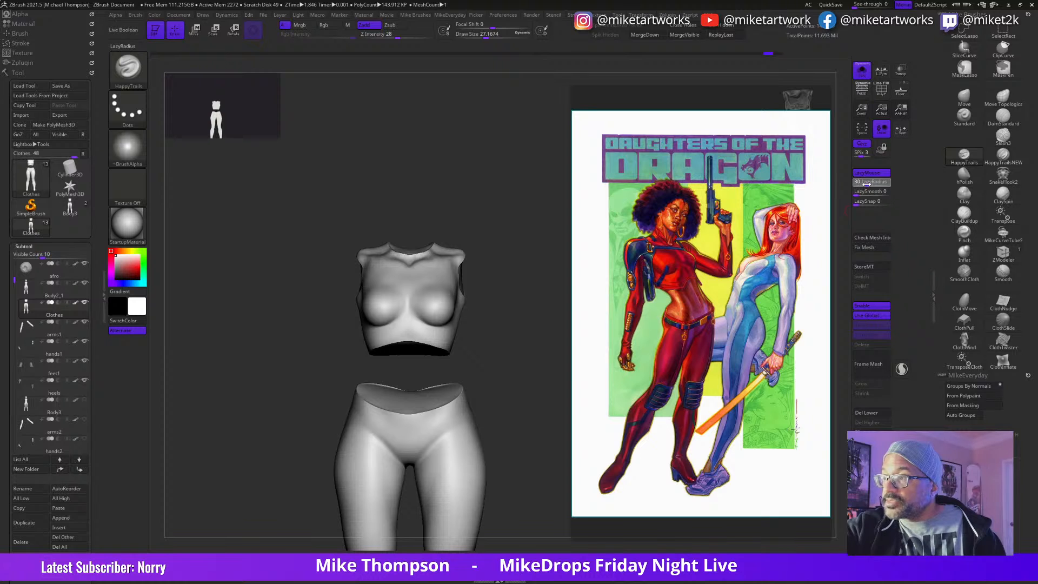
{"action": "left_click_drag", "start_coordinate": [559, 396], "coordinate": [559, 440], "text": "alt"}
{"action": "mouse_move", "coordinate": [431, 491]}
{"action": "left_mouse_down"}
{"action": "mouse_move", "coordinate": [488, 454]}
{"action": "mouse_move", "coordinate": [448, 500]}
{"action": "mouse_move", "coordinate": [459, 497]}
{"action": "left_mouse_up"}
{"action": "mouse_move", "coordinate": [538, 440]}
{"action": "left_mouse_down"}
{"action": "mouse_move", "coordinate": [547, 456]}
{"action": "mouse_move", "coordinate": [552, 429]}
{"action": "mouse_move", "coordinate": [541, 474]}
{"action": "mouse_move", "coordinate": [514, 490]}
{"action": "mouse_move", "coordinate": [550, 488]}
{"action": "mouse_move", "coordinate": [533, 484]}
{"action": "mouse_move", "coordinate": [542, 474]}
{"action": "mouse_move", "coordinate": [517, 535]}
{"action": "left_mouse_up"}
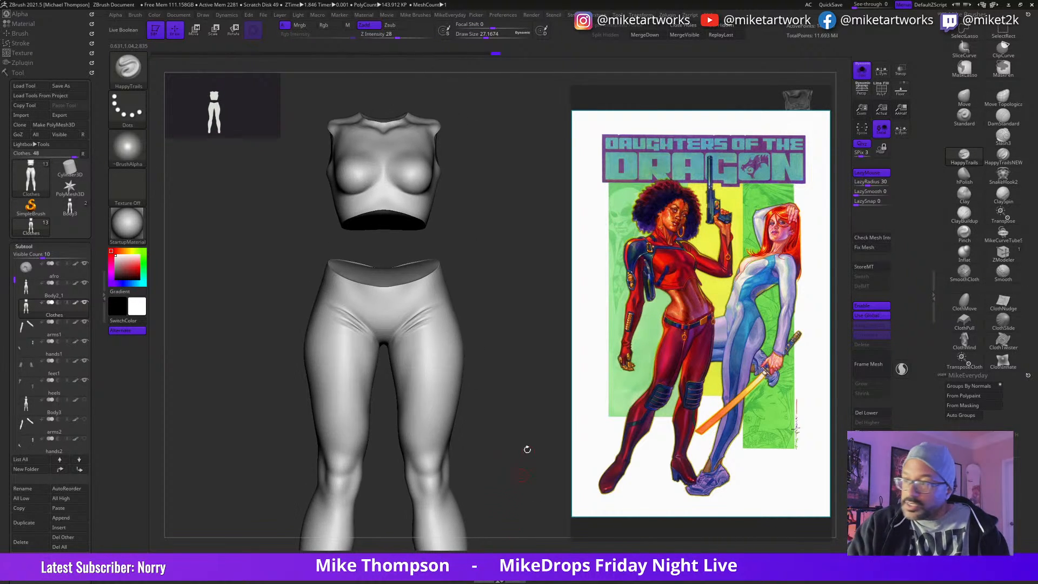
{"action": "left_click_drag", "start_coordinate": [527, 362], "coordinate": [531, 496], "text": "alt"}
Step: Close the Wacom Desktop Center window covering the canvas
{"action": "key", "text": "alt+Tab"}
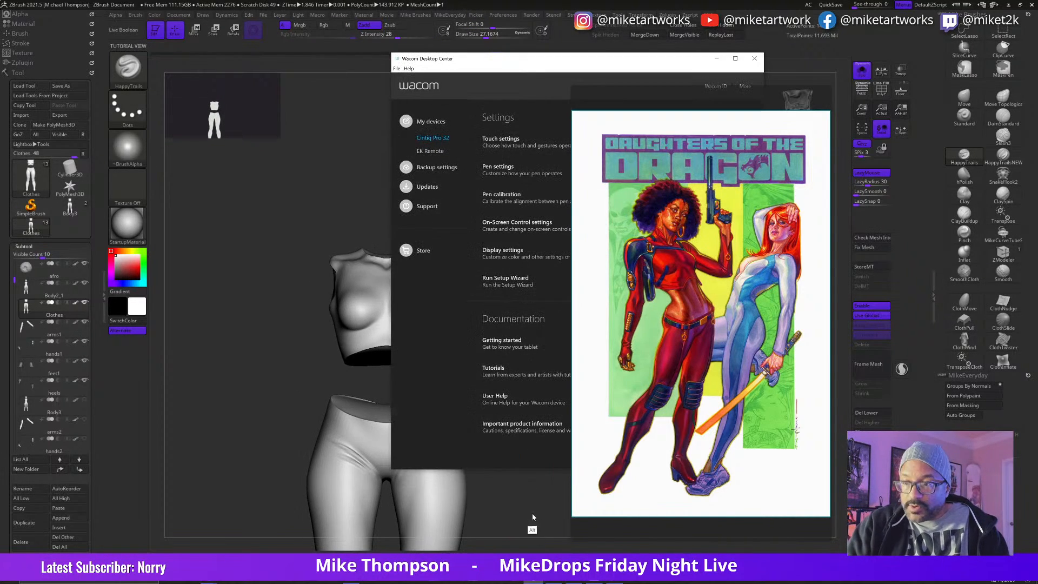
{"action": "left_click", "coordinate": [756, 59]}
{"action": "left_click_drag", "start_coordinate": [522, 403], "coordinate": [529, 457]}
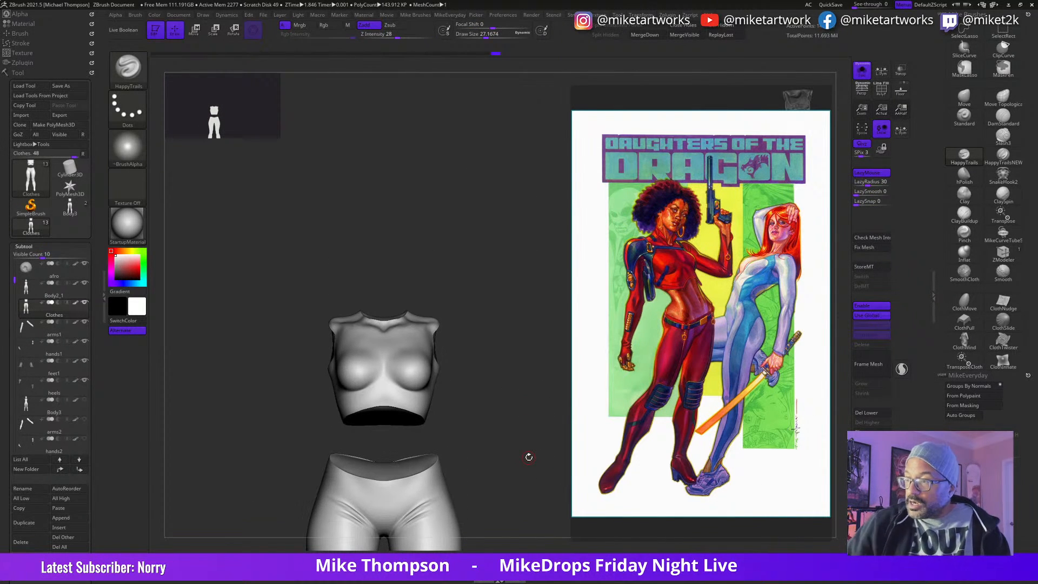
Step: Browse the reference board and bring up the cosplay photo of the red cropped top and chest harness
{"action": "double_click", "coordinate": [691, 285]}
{"action": "middle_click_drag", "start_coordinate": [732, 302], "coordinate": [737, 459]}
{"action": "middle_click_drag", "start_coordinate": [763, 398], "coordinate": [545, 162]}
{"action": "mouse_move", "coordinate": [760, 428]}
{"action": "middle_mouse_down"}
{"action": "mouse_move", "coordinate": [666, 437]}
{"action": "mouse_move", "coordinate": [741, 433]}
{"action": "middle_mouse_up"}
{"action": "scroll", "coordinate": [724, 390], "scroll_direction": "up", "scroll_amount": 6}
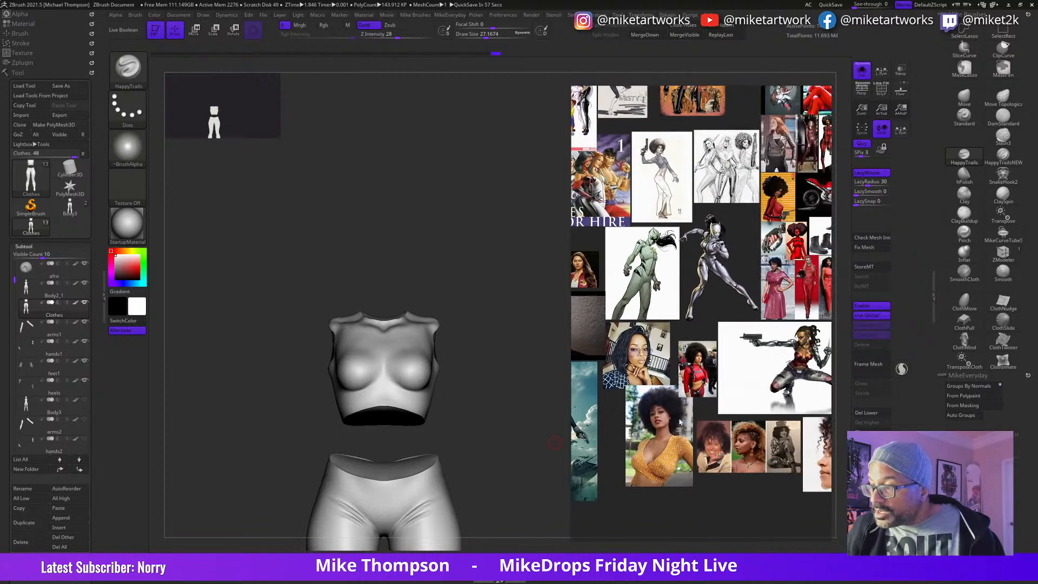
{"action": "middle_click_drag", "start_coordinate": [726, 394], "coordinate": [745, 465]}
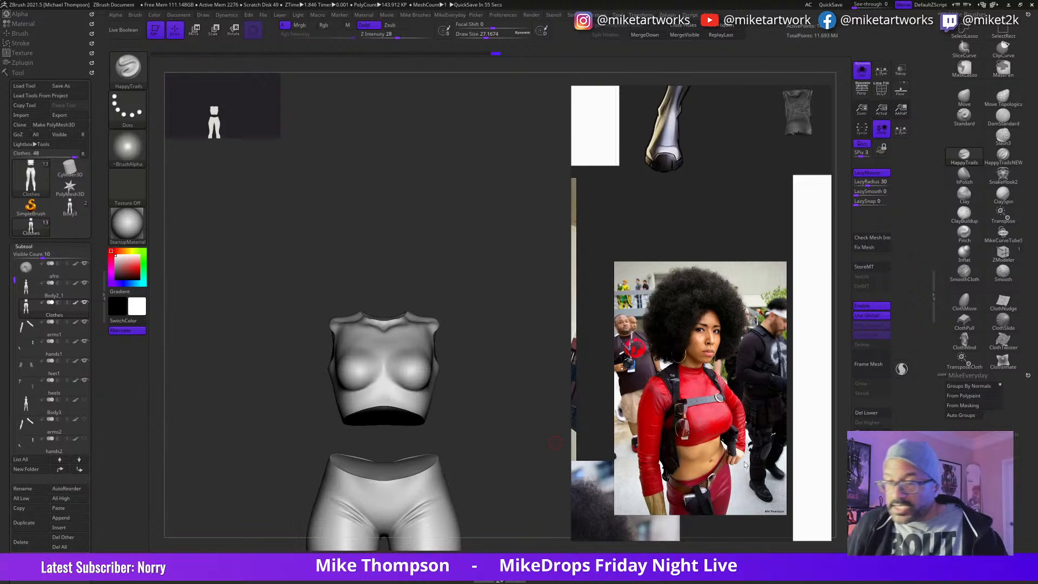
Step: Build up the fabric between the breasts of the top with ClayBuildup at draw size about 35 and smooth it
{"action": "mouse_move", "coordinate": [514, 382]}
{"action": "left_mouse_down"}
{"action": "mouse_move", "coordinate": [514, 454]}
{"action": "mouse_move", "coordinate": [549, 459]}
{"action": "mouse_move", "coordinate": [528, 472]}
{"action": "mouse_move", "coordinate": [538, 463]}
{"action": "left_mouse_up"}
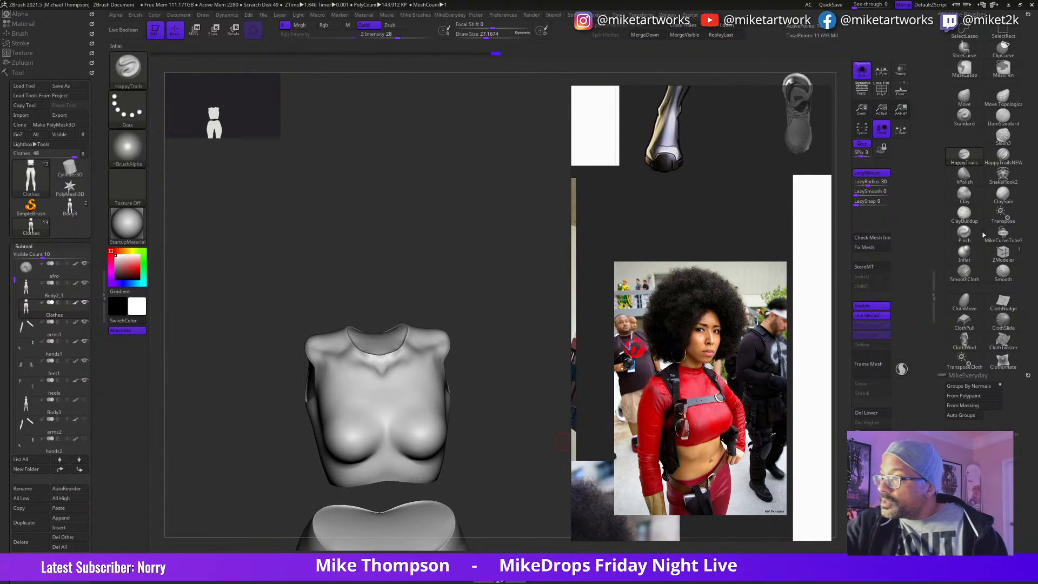
{"action": "left_click", "coordinate": [956, 217]}
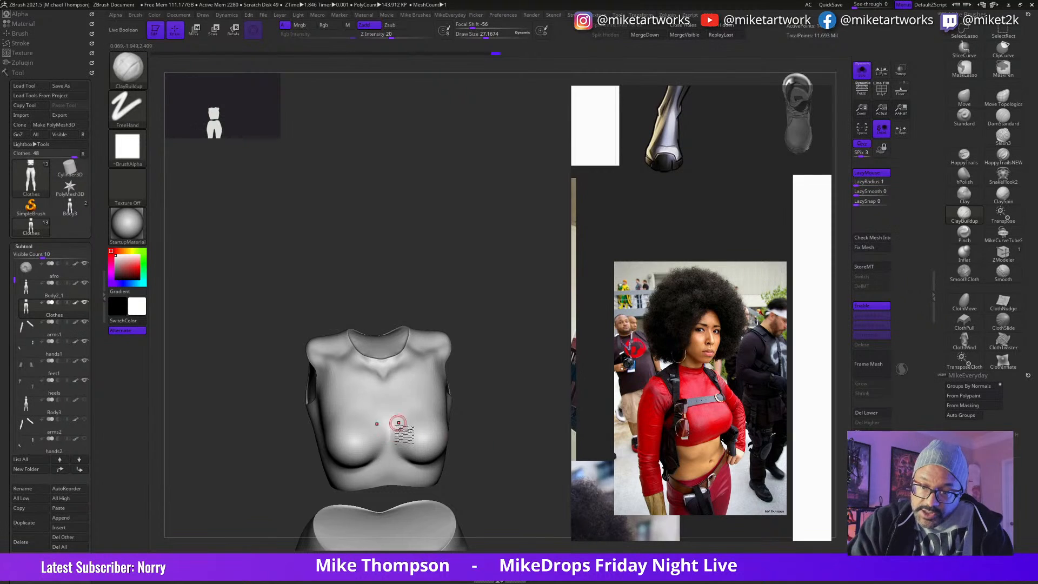
{"action": "key", "text": "s"}
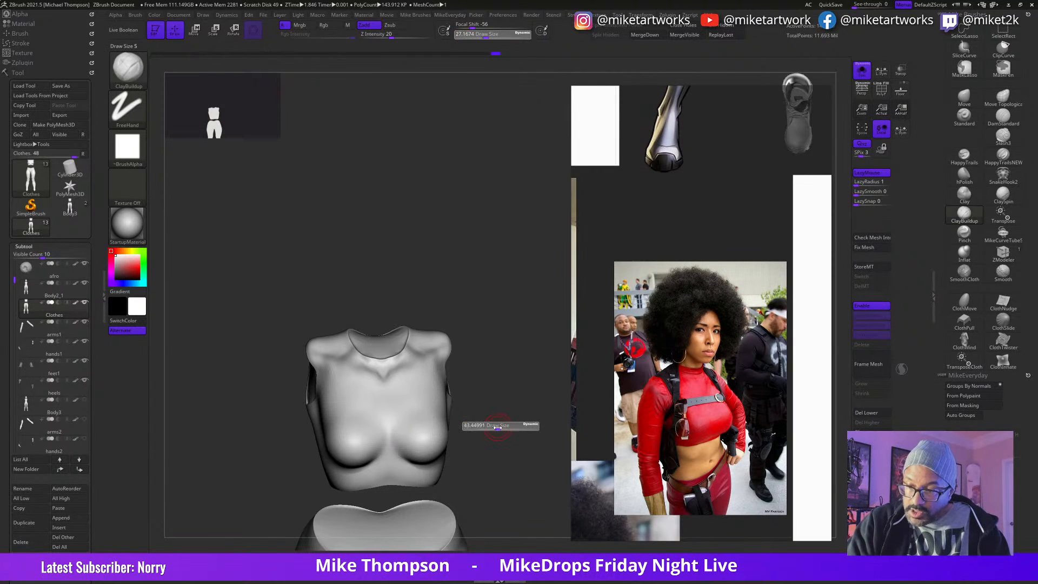
{"action": "left_click_drag", "start_coordinate": [496, 429], "coordinate": [496, 429]}
{"action": "left_click_drag", "start_coordinate": [390, 448], "coordinate": [394, 433]}
{"action": "left_click_drag", "start_coordinate": [495, 391], "coordinate": [500, 412]}
{"action": "left_click_drag", "start_coordinate": [390, 429], "coordinate": [404, 409]}
{"action": "left_click_drag", "start_coordinate": [496, 387], "coordinate": [506, 389]}
{"action": "key", "text": "shift"}
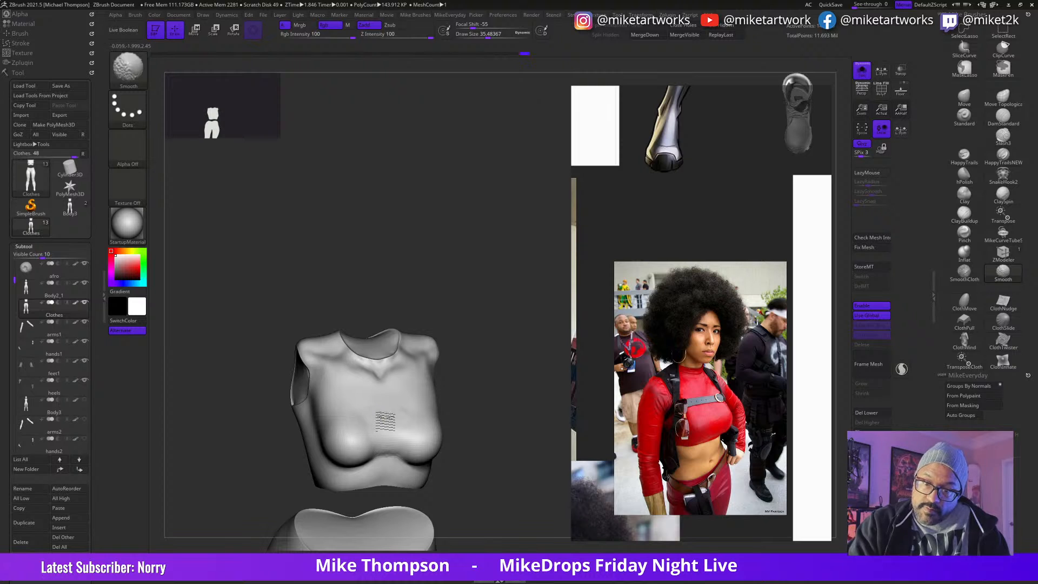
Step: Widen the fabric bridge across the cleavage with ClayBuildup at draw size about 55 and blend the strokes smooth
{"action": "mouse_move", "coordinate": [453, 393]}
{"action": "left_mouse_down"}
{"action": "mouse_move", "coordinate": [527, 437]}
{"action": "mouse_move", "coordinate": [524, 500]}
{"action": "mouse_move", "coordinate": [502, 481]}
{"action": "left_mouse_up"}
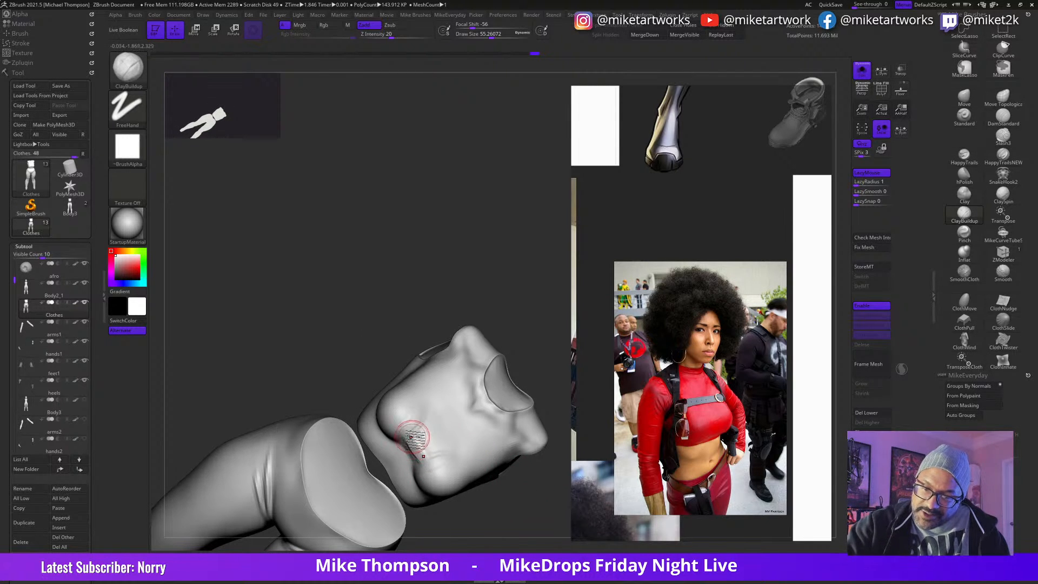
{"action": "key", "text": "shift"}
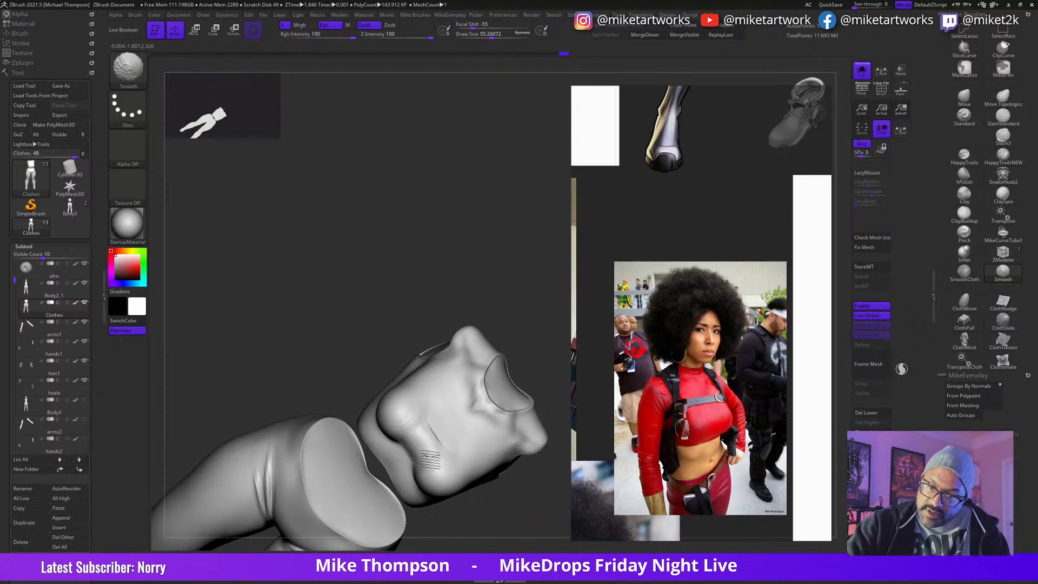
{"action": "left_click_drag", "start_coordinate": [419, 417], "coordinate": [445, 452], "text": "shift"}
{"action": "left_click_drag", "start_coordinate": [496, 506], "coordinate": [521, 500]}
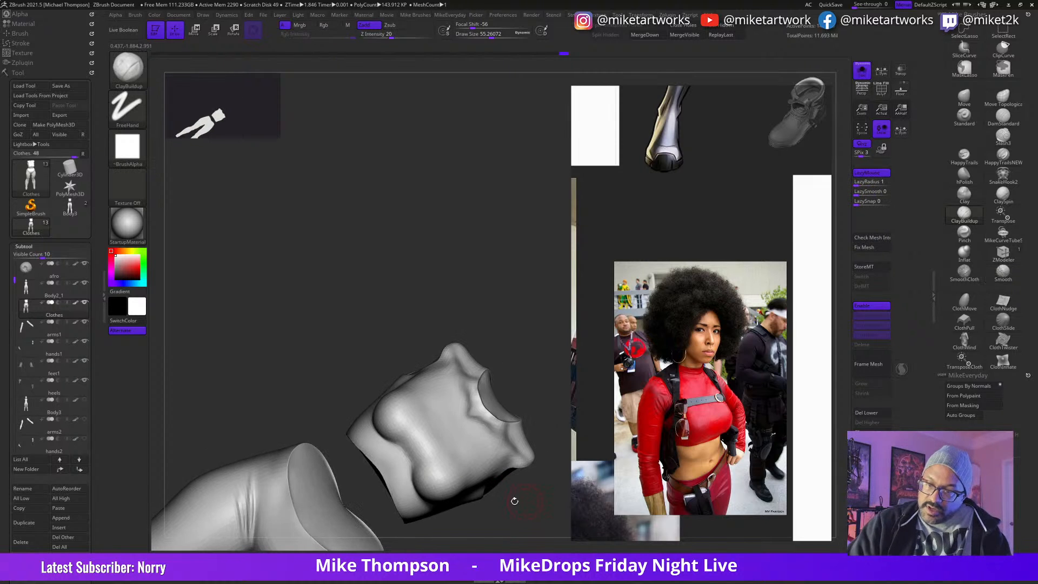
Step: Refine the cleavage bridge with ClayBuildup at draw size about 41 and smooth its transition into the breasts
{"action": "key", "text": "s"}
{"action": "key", "text": "shift"}
{"action": "mouse_move", "coordinate": [505, 502]}
{"action": "left_mouse_down"}
{"action": "mouse_move", "coordinate": [496, 480]}
{"action": "mouse_move", "coordinate": [522, 521]}
{"action": "mouse_move", "coordinate": [521, 496]}
{"action": "mouse_move", "coordinate": [523, 523]}
{"action": "mouse_move", "coordinate": [491, 494]}
{"action": "mouse_move", "coordinate": [420, 459]}
{"action": "left_mouse_up"}
{"action": "key", "text": "shift"}
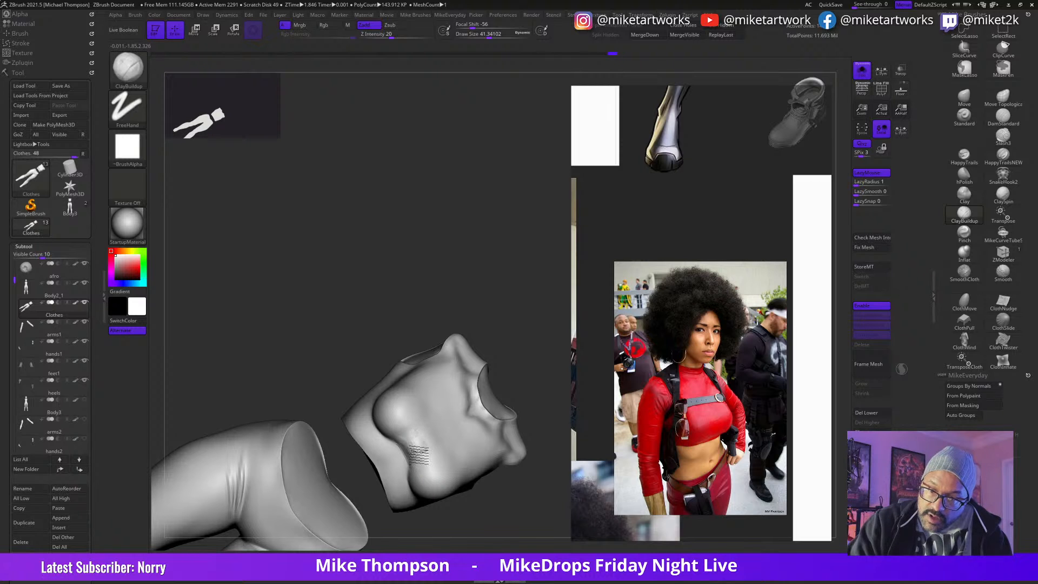
{"action": "key", "text": "shift"}
{"action": "left_click_drag", "start_coordinate": [491, 491], "coordinate": [495, 459]}
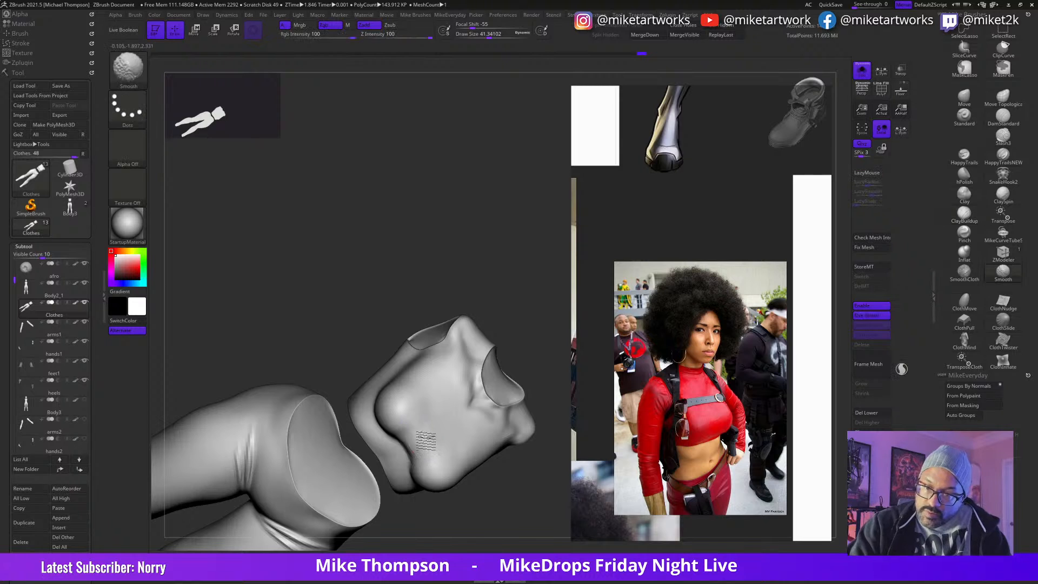
Step: Fill the lower bust of the top between the breasts with ClayBuildup at draw size about 39 and smooth it
{"action": "left_click_drag", "start_coordinate": [521, 503], "coordinate": [505, 364]}
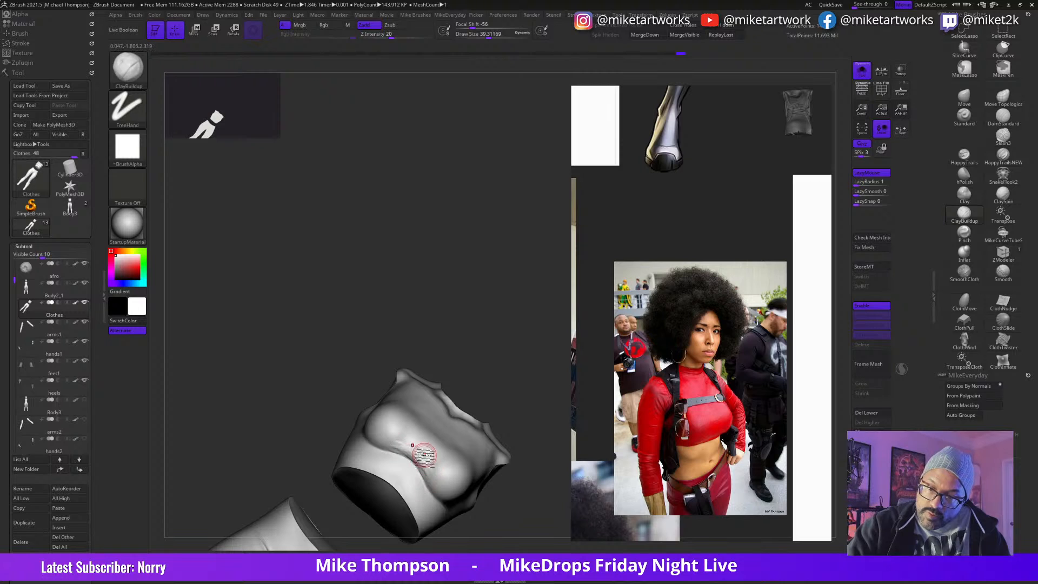
{"action": "key", "text": "shift"}
{"action": "mouse_move", "coordinate": [514, 346]}
{"action": "left_mouse_down"}
{"action": "mouse_move", "coordinate": [496, 353]}
{"action": "mouse_move", "coordinate": [506, 369]}
{"action": "left_mouse_up"}
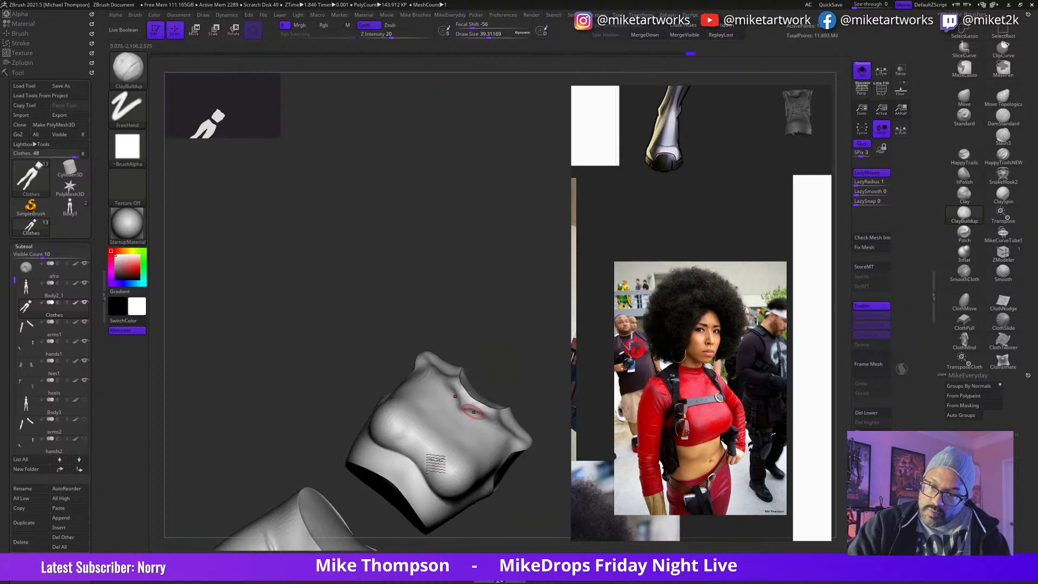
{"action": "left_click_drag", "start_coordinate": [435, 458], "coordinate": [446, 446]}
{"action": "key", "text": "shift"}
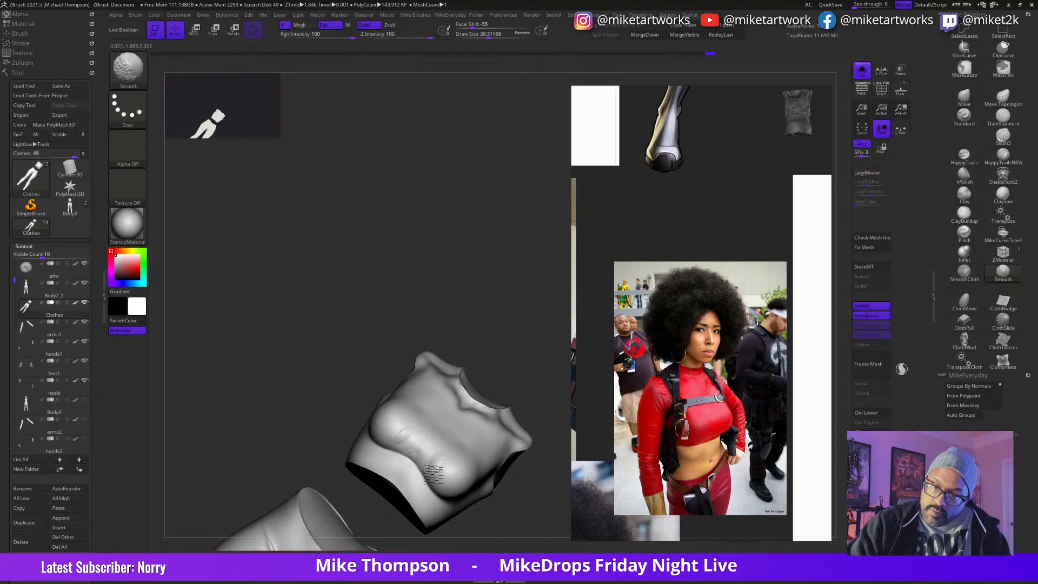
{"action": "mouse_move", "coordinate": [542, 485]}
{"action": "left_mouse_down", "text": "shift"}
{"action": "mouse_move", "coordinate": [543, 505]}
{"action": "mouse_move", "coordinate": [515, 336]}
{"action": "left_mouse_up", "text": "shift"}
{"action": "left_click_drag", "start_coordinate": [544, 453], "coordinate": [564, 438], "text": "alt"}
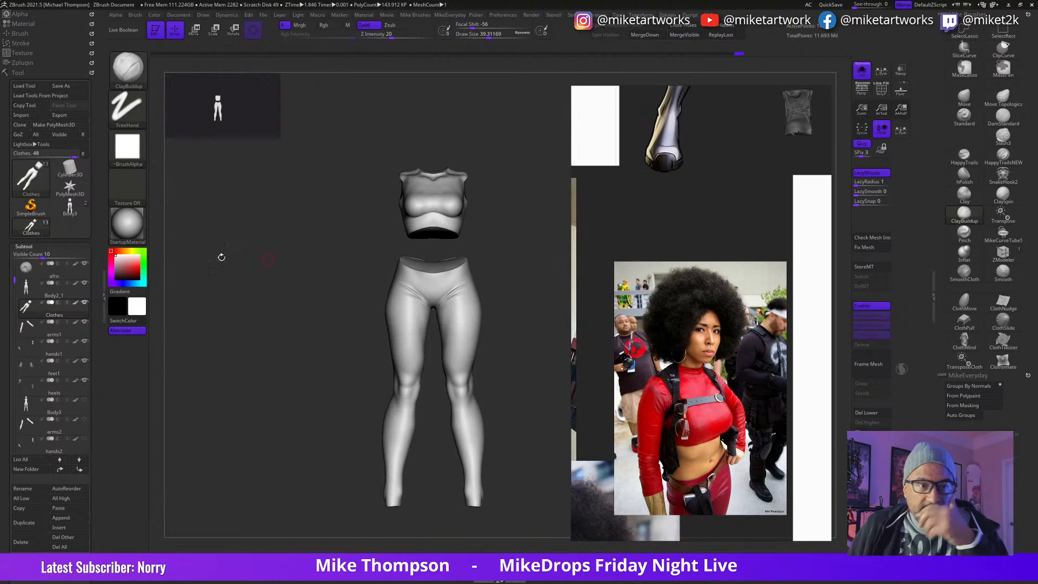
Step: Switch to Photoshop to look at the Iron Fist illustration and return to ZBrush
{"action": "key", "text": "super+Tab"}
{"action": "left_click", "coordinate": [676, 205]}
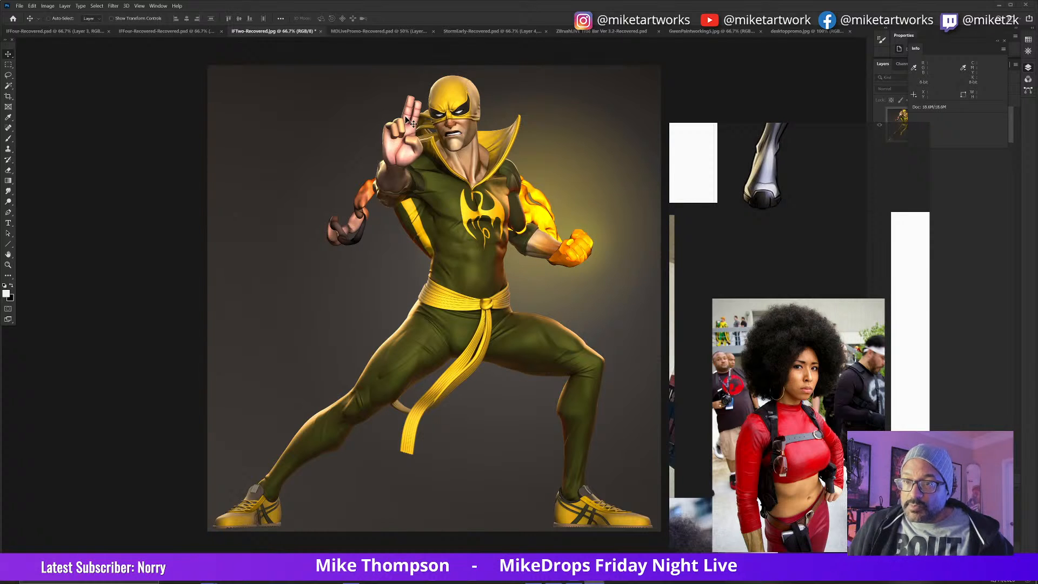
{"action": "left_click", "coordinate": [1000, 6]}
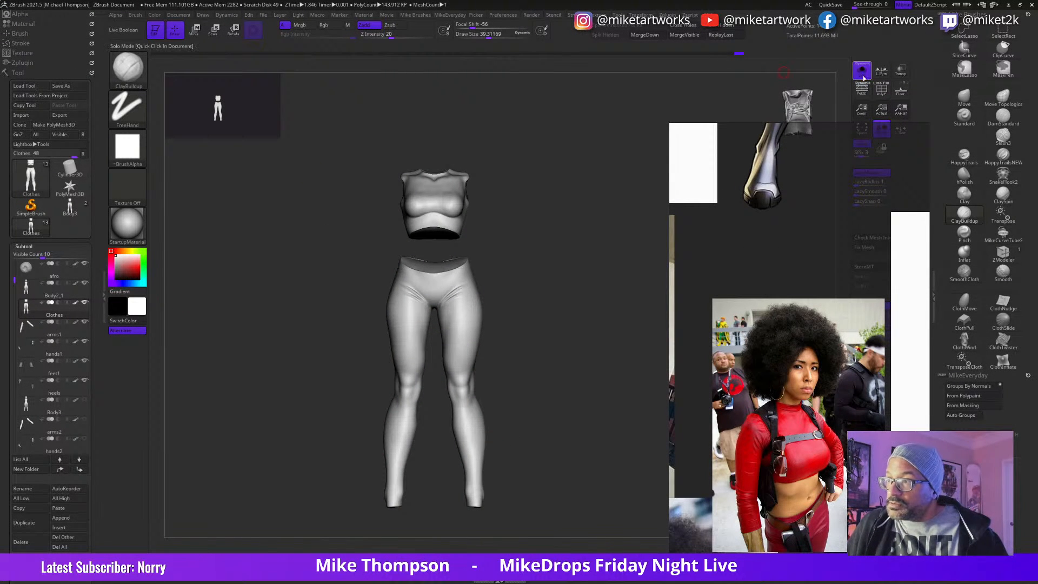
Step: Turn off Solo mode and select the Body2_1 subtool to view the bare figure
{"action": "left_click", "coordinate": [862, 70]}
{"action": "mouse_move", "coordinate": [570, 414]}
{"action": "left_mouse_down"}
{"action": "mouse_move", "coordinate": [564, 402]}
{"action": "mouse_move", "coordinate": [577, 417]}
{"action": "left_mouse_up"}
{"action": "mouse_move", "coordinate": [86, 307]}
{"action": "left_click", "coordinate": [63, 294]}
{"action": "left_click_drag", "start_coordinate": [595, 430], "coordinate": [578, 356]}
{"action": "mouse_move", "coordinate": [596, 406]}
{"action": "left_mouse_down"}
{"action": "mouse_move", "coordinate": [586, 429]}
{"action": "mouse_move", "coordinate": [549, 420]}
{"action": "mouse_move", "coordinate": [566, 444]}
{"action": "left_mouse_up"}
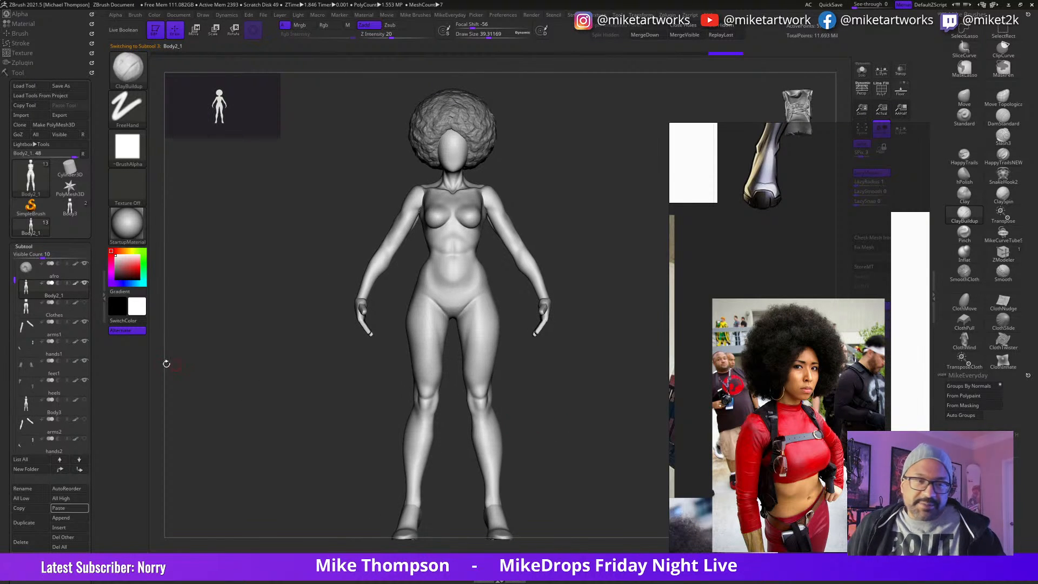
Step: Show the Clothes subtool and examine how the top and pants fit the whole figure
{"action": "left_click", "coordinate": [85, 302]}
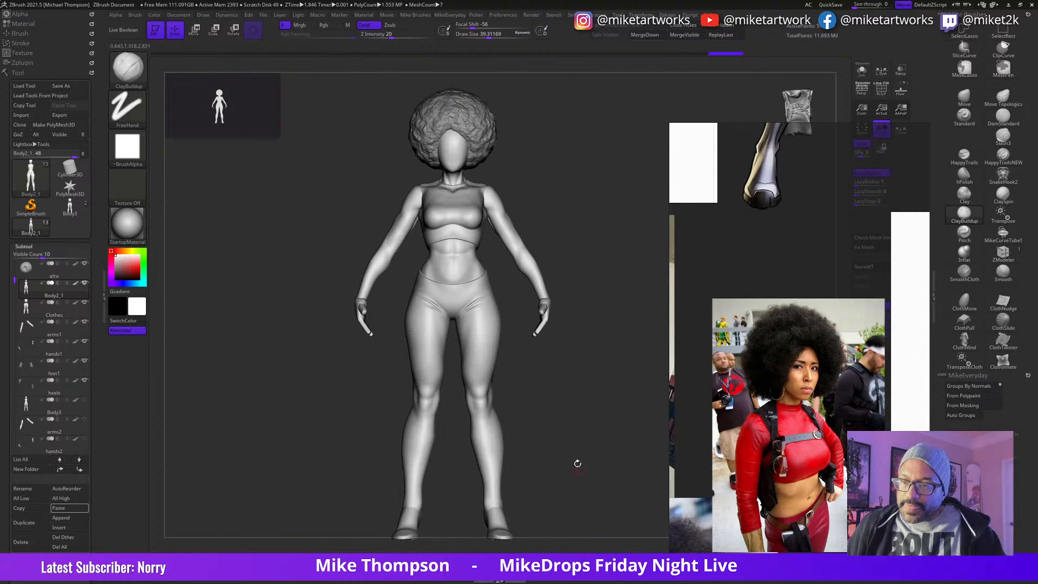
{"action": "left_click_drag", "start_coordinate": [577, 461], "coordinate": [594, 482], "text": "alt"}
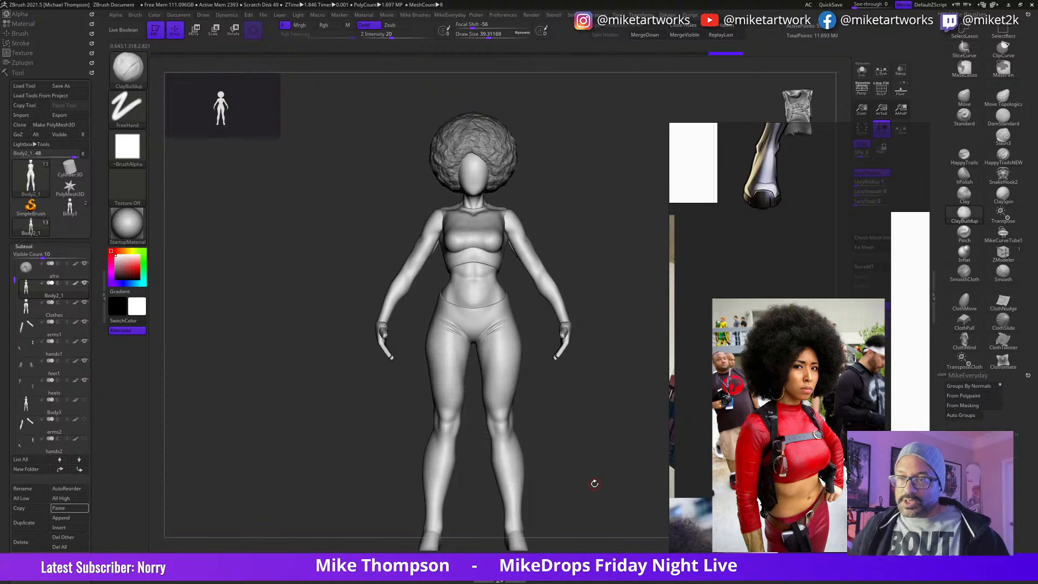
{"action": "left_click_drag", "start_coordinate": [607, 420], "coordinate": [568, 443], "text": "alt"}
{"action": "left_click_drag", "start_coordinate": [573, 408], "coordinate": [611, 377], "text": "alt"}
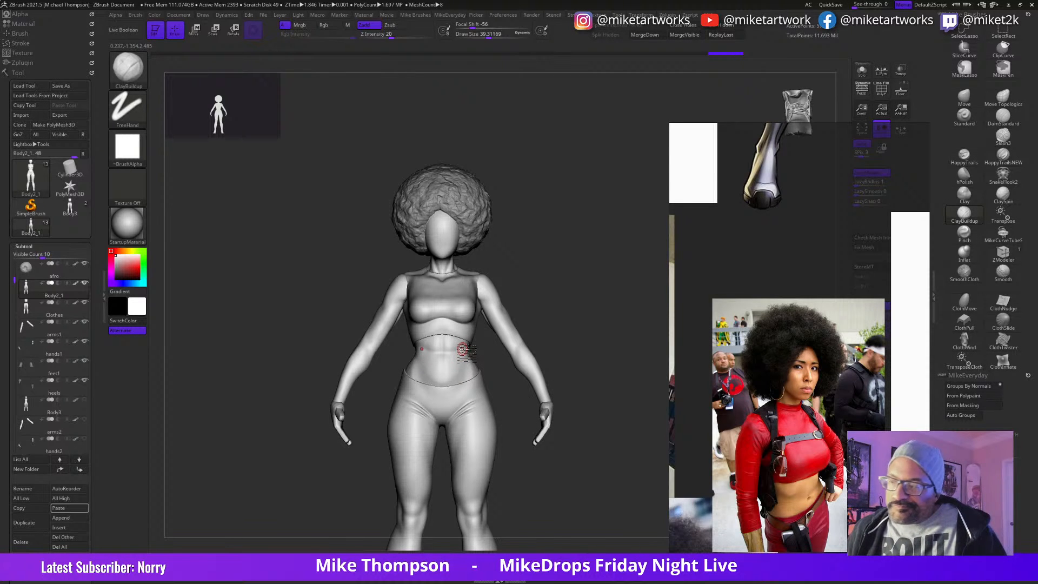
{"action": "left_click_drag", "start_coordinate": [594, 440], "coordinate": [576, 456]}
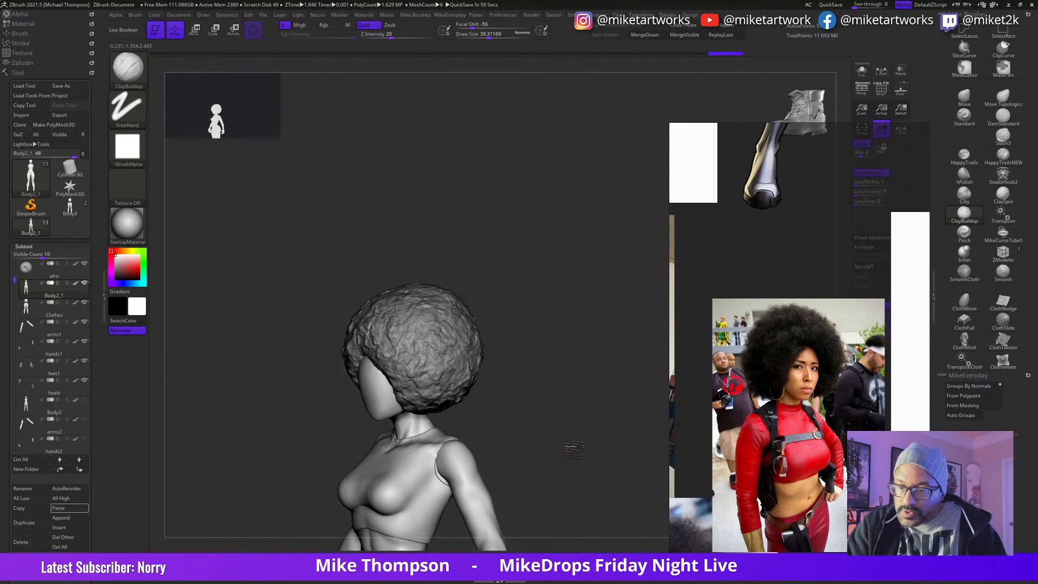
Step: Select the Clothes subtool and adjust the top around the armhole with the Move brush at draw size about 161
{"action": "left_click", "coordinate": [965, 100]}
{"action": "key", "text": "s"}
{"action": "left_click_drag", "start_coordinate": [524, 427], "coordinate": [563, 422]}
{"action": "left_click_drag", "start_coordinate": [423, 477], "coordinate": [440, 469]}
{"action": "left_click", "coordinate": [964, 101]}
{"action": "mouse_move", "coordinate": [536, 426]}
{"action": "left_mouse_down"}
{"action": "mouse_move", "coordinate": [564, 427]}
{"action": "mouse_move", "coordinate": [443, 480]}
{"action": "left_mouse_up"}
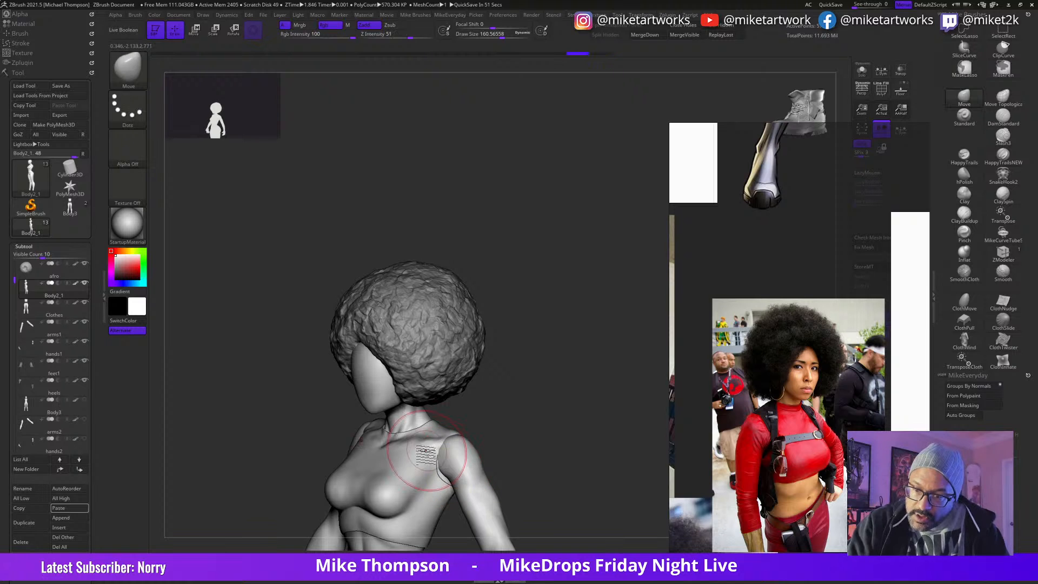
{"action": "left_click", "coordinate": [401, 493], "text": "alt"}
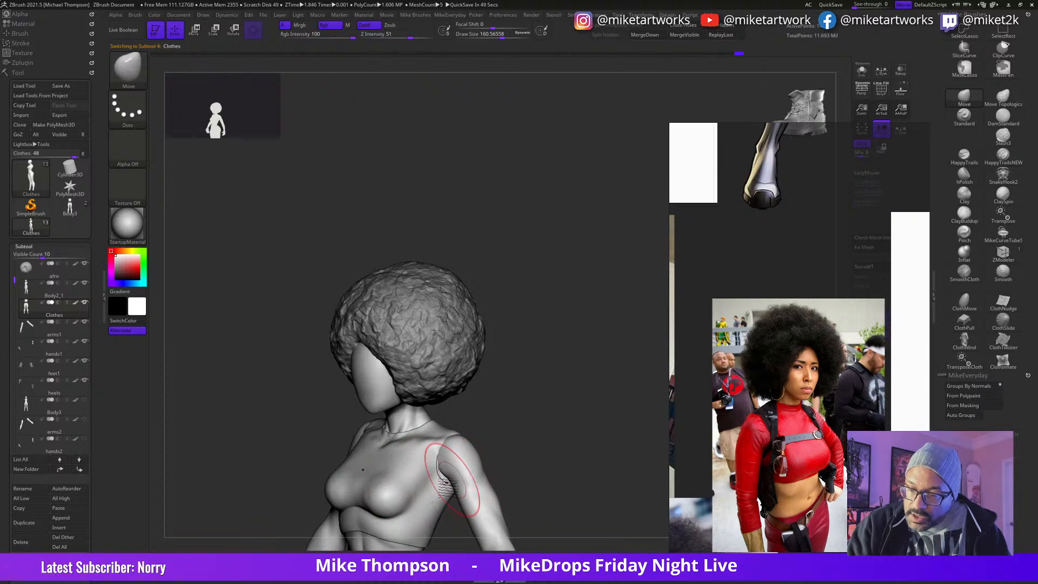
{"action": "mouse_move", "coordinate": [444, 471]}
{"action": "right_mouse_down"}
{"action": "mouse_move", "coordinate": [536, 433]}
{"action": "mouse_move", "coordinate": [491, 442]}
{"action": "right_mouse_up"}
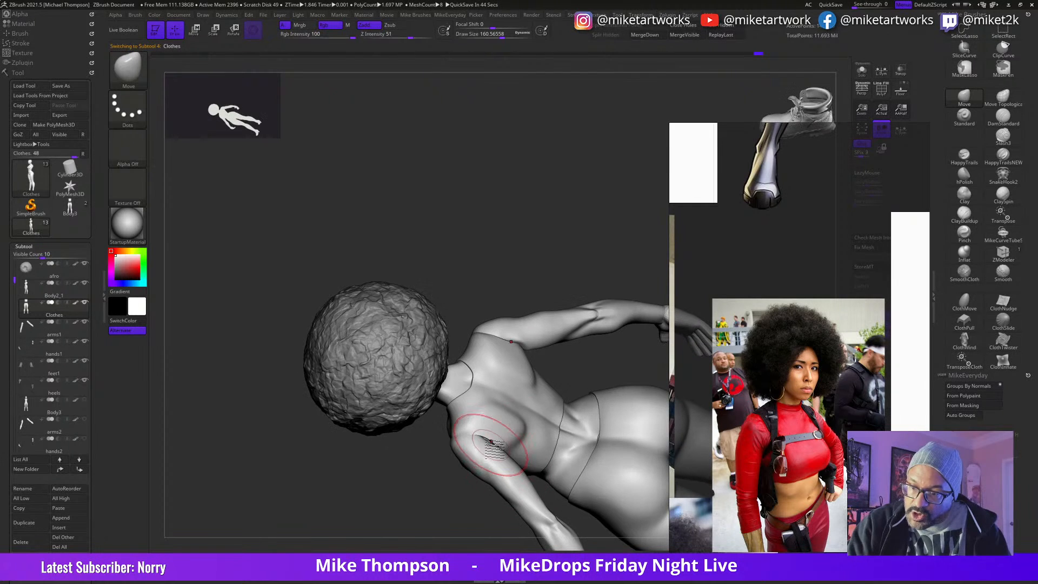
Step: Refine the top's armhole and shoulder fit from above and behind with the Move brush at adjusted draw sizes
{"action": "mouse_move", "coordinate": [440, 512]}
{"action": "right_mouse_down"}
{"action": "mouse_move", "coordinate": [549, 399]}
{"action": "mouse_move", "coordinate": [431, 464]}
{"action": "mouse_move", "coordinate": [514, 440]}
{"action": "right_mouse_up"}
{"action": "key", "text": "s"}
{"action": "left_click_drag", "start_coordinate": [514, 441], "coordinate": [504, 441]}
{"action": "mouse_move", "coordinate": [439, 431]}
{"action": "right_mouse_down"}
{"action": "mouse_move", "coordinate": [575, 447]}
{"action": "mouse_move", "coordinate": [582, 416]}
{"action": "right_mouse_up"}
{"action": "key", "text": "s"}
{"action": "left_click_drag", "start_coordinate": [582, 417], "coordinate": [585, 417]}
{"action": "mouse_move", "coordinate": [586, 418]}
{"action": "right_mouse_down", "text": "alt"}
{"action": "mouse_move", "coordinate": [600, 439]}
{"action": "mouse_move", "coordinate": [587, 420]}
{"action": "mouse_move", "coordinate": [565, 433]}
{"action": "right_mouse_up", "text": "alt"}
Step: Lower the Clothes subdivision level and build up the fabric across the bust with ClayBuildup at draw size about 83
{"action": "left_click", "coordinate": [964, 219]}
{"action": "key", "text": "shift"}
{"action": "key", "text": "shift+d"}
{"action": "key", "text": "s"}
{"action": "left_click_drag", "start_coordinate": [565, 433], "coordinate": [570, 434]}
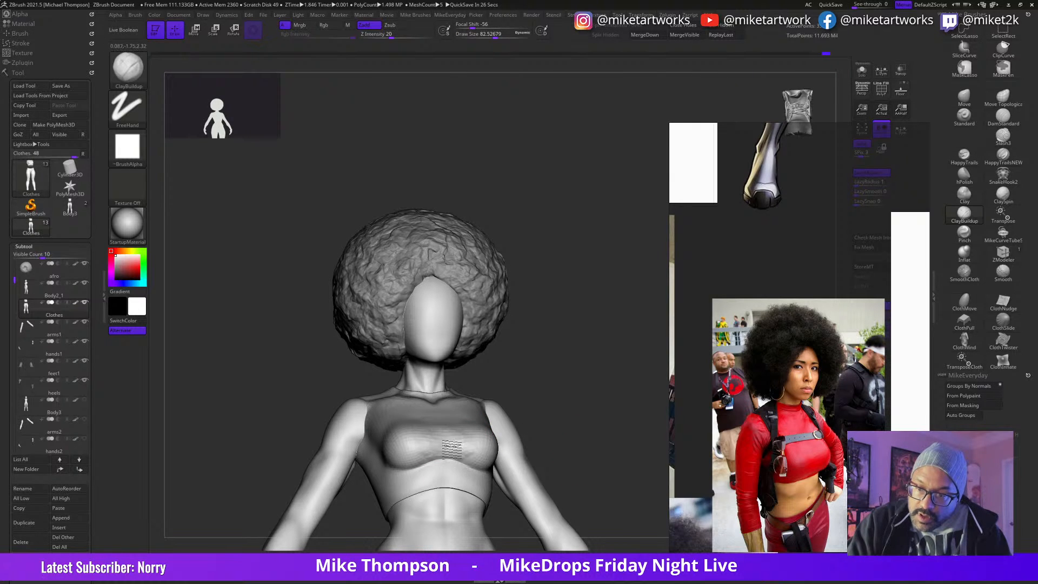
{"action": "left_click_drag", "start_coordinate": [484, 458], "coordinate": [471, 458]}
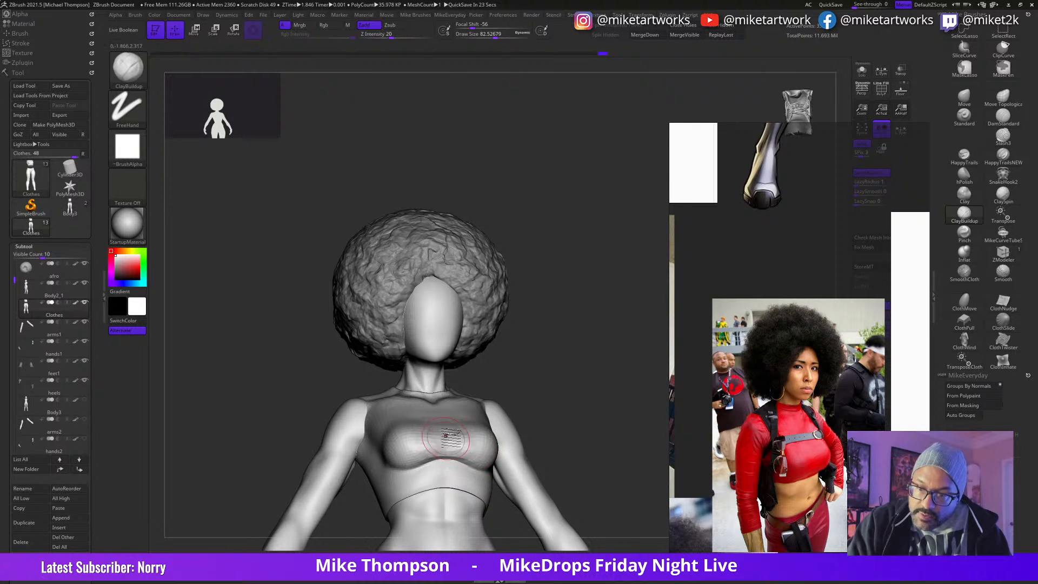
{"action": "right_click_drag", "start_coordinate": [573, 402], "coordinate": [556, 408]}
Step: Build up and smooth the fabric bridging the centre of the bust with ClayBuildup at draw sizes about 83 and 76
{"action": "key", "text": "shift"}
{"action": "left_click_drag", "start_coordinate": [493, 449], "coordinate": [475, 452], "text": "shift"}
{"action": "right_click_drag", "start_coordinate": [594, 401], "coordinate": [588, 382]}
{"action": "left_click_drag", "start_coordinate": [449, 439], "coordinate": [456, 461]}
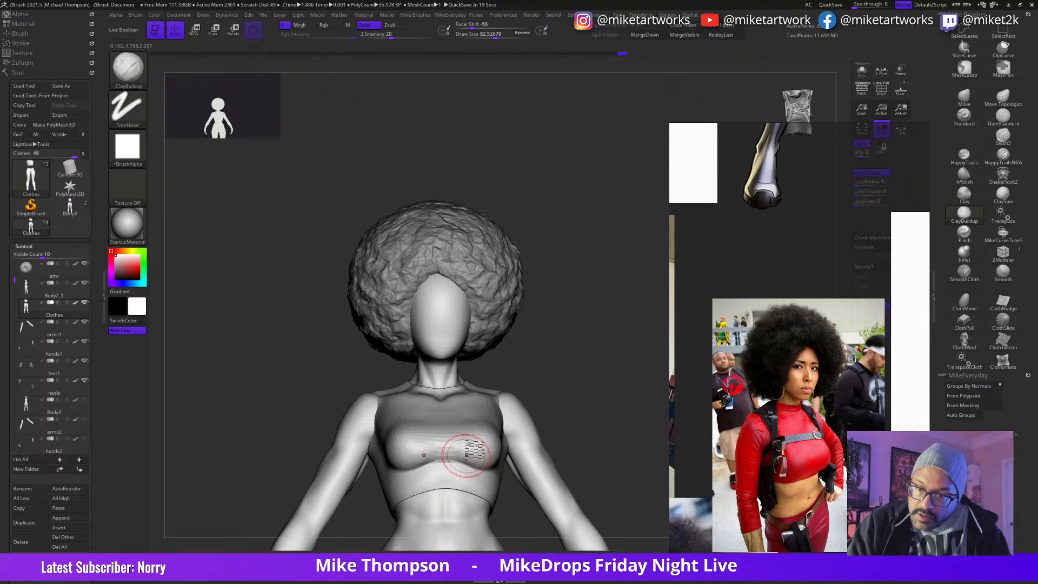
{"action": "right_click_drag", "start_coordinate": [593, 433], "coordinate": [586, 419]}
{"action": "key", "text": "shift"}
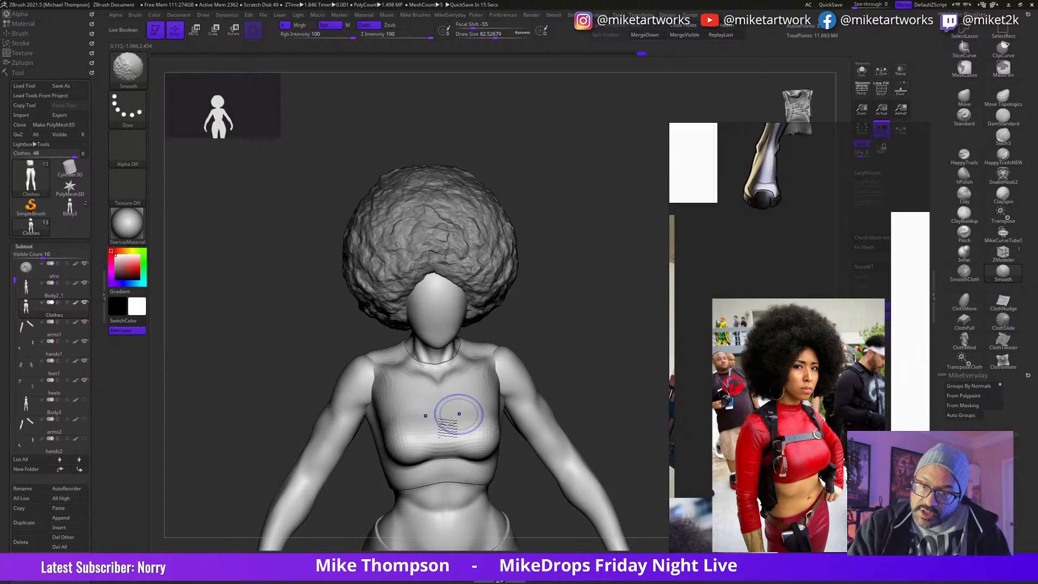
{"action": "right_click_drag", "start_coordinate": [587, 377], "coordinate": [587, 390]}
{"action": "key", "text": "s"}
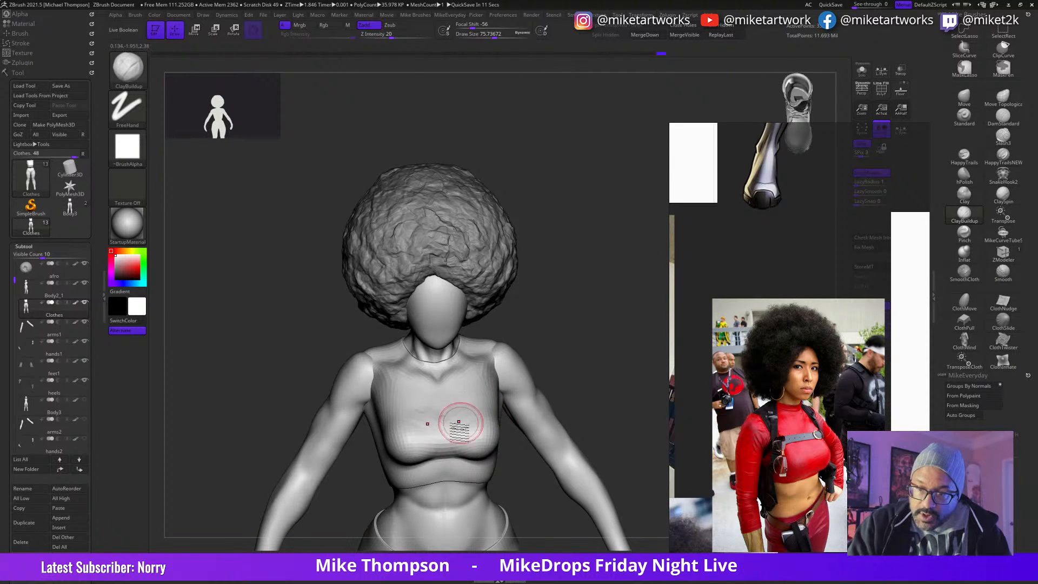
{"action": "key", "text": "shift"}
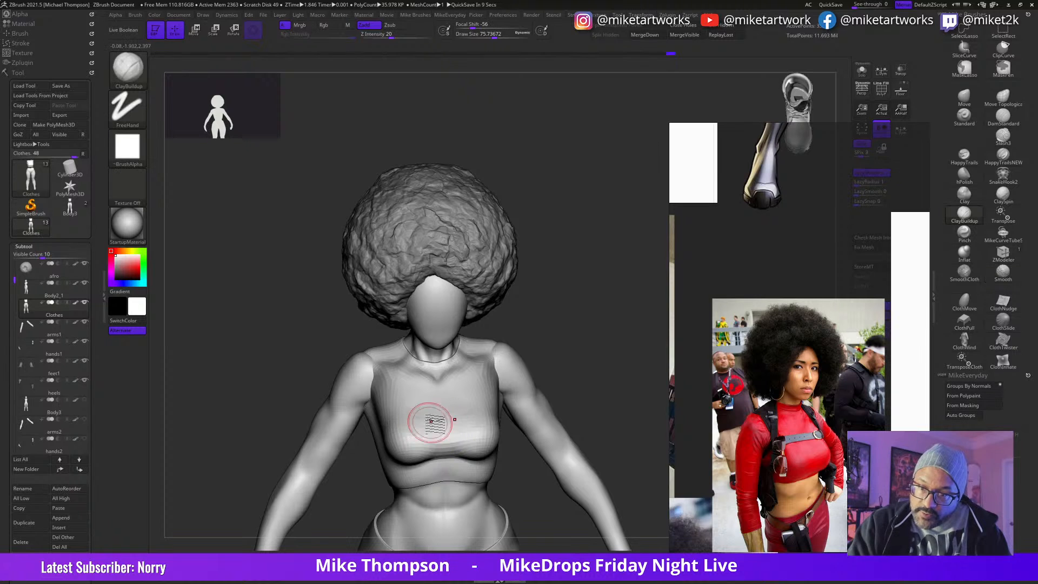
Step: Refine the taut fabric along the lower and upper bust with ClayBuildup at draw size about 76
{"action": "right_click_drag", "start_coordinate": [595, 389], "coordinate": [598, 373]}
{"action": "mouse_move", "coordinate": [598, 373]}
{"action": "left_mouse_down"}
{"action": "mouse_move", "coordinate": [609, 394]}
{"action": "mouse_move", "coordinate": [586, 400]}
{"action": "left_mouse_up"}
{"action": "mouse_move", "coordinate": [464, 439]}
{"action": "left_mouse_down"}
{"action": "mouse_move", "coordinate": [459, 450]}
{"action": "mouse_move", "coordinate": [483, 451]}
{"action": "mouse_move", "coordinate": [451, 448]}
{"action": "left_mouse_up"}
{"action": "left_click_drag", "start_coordinate": [610, 397], "coordinate": [621, 412]}
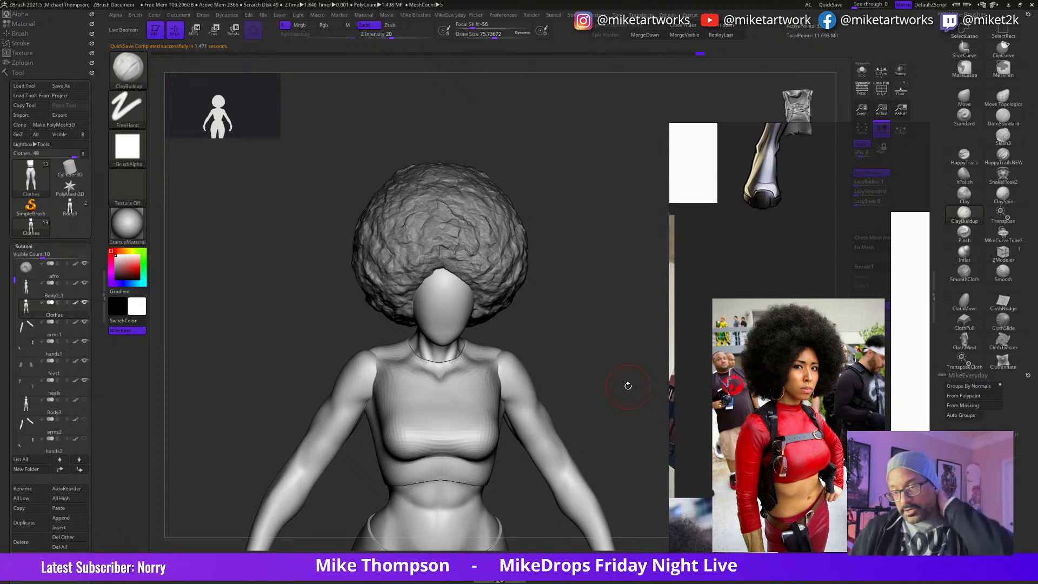
{"action": "mouse_move", "coordinate": [600, 400]}
{"action": "left_mouse_down"}
{"action": "mouse_move", "coordinate": [590, 397]}
{"action": "mouse_move", "coordinate": [617, 378]}
{"action": "mouse_move", "coordinate": [552, 391]}
{"action": "left_mouse_up"}
{"action": "mouse_move", "coordinate": [457, 396]}
{"action": "left_mouse_down"}
{"action": "mouse_move", "coordinate": [459, 385]}
{"action": "mouse_move", "coordinate": [455, 394]}
{"action": "left_mouse_up"}
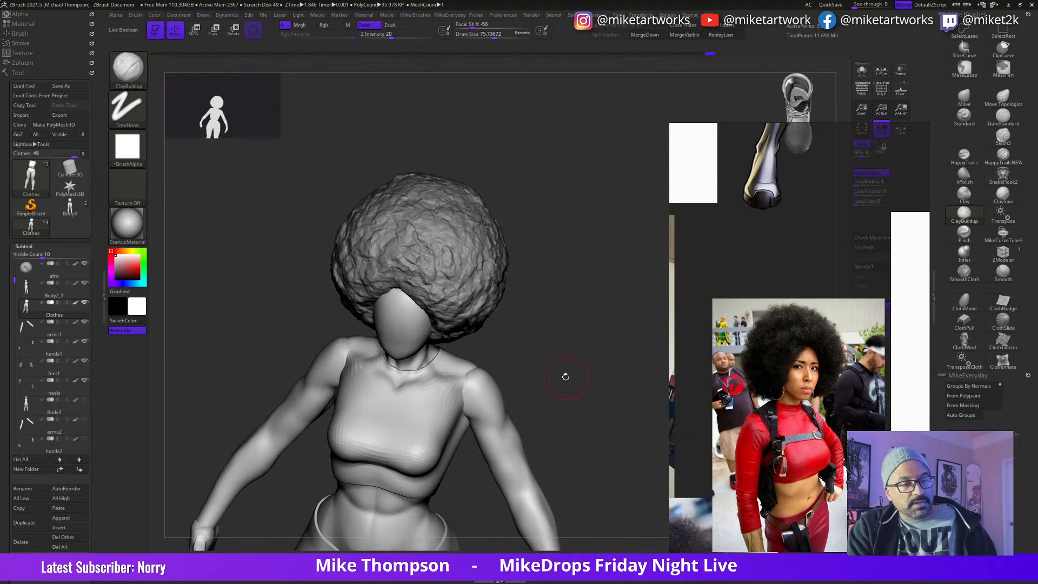
Step: Add a small fabric stroke at the side of the bust with ClayBuildup at draw size about 20
{"action": "mouse_move", "coordinate": [588, 416]}
{"action": "left_mouse_down"}
{"action": "mouse_move", "coordinate": [586, 405]}
{"action": "mouse_move", "coordinate": [554, 399]}
{"action": "mouse_move", "coordinate": [564, 382]}
{"action": "mouse_move", "coordinate": [600, 381]}
{"action": "mouse_move", "coordinate": [617, 395]}
{"action": "mouse_move", "coordinate": [574, 382]}
{"action": "left_mouse_up"}
{"action": "key", "text": "s"}
{"action": "left_click_drag", "start_coordinate": [453, 393], "coordinate": [460, 399], "text": "shift"}
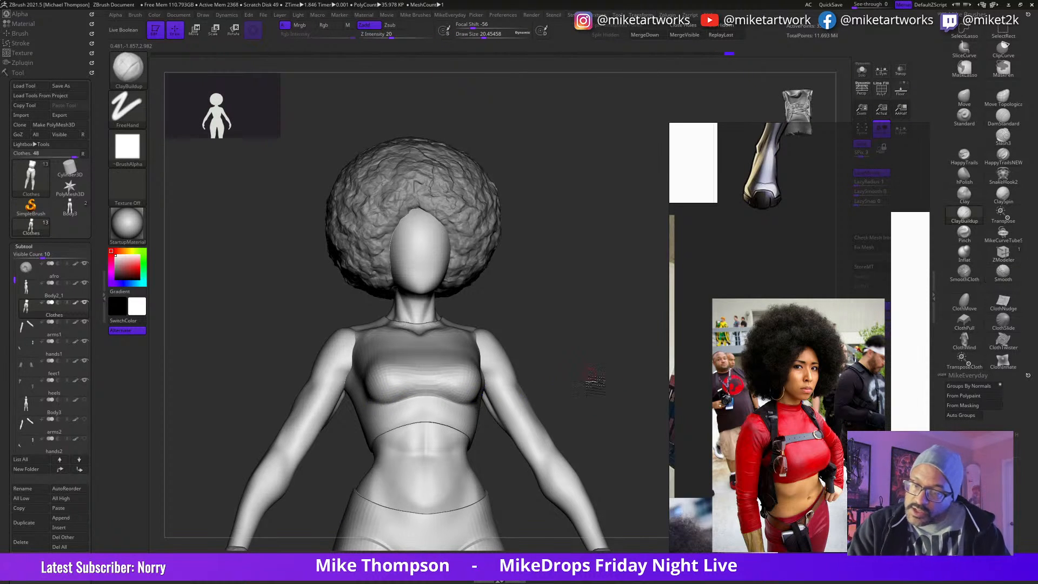
{"action": "left_click_drag", "start_coordinate": [591, 375], "coordinate": [595, 387], "text": "shift"}
{"action": "left_click_drag", "start_coordinate": [614, 439], "coordinate": [607, 412], "text": "alt"}
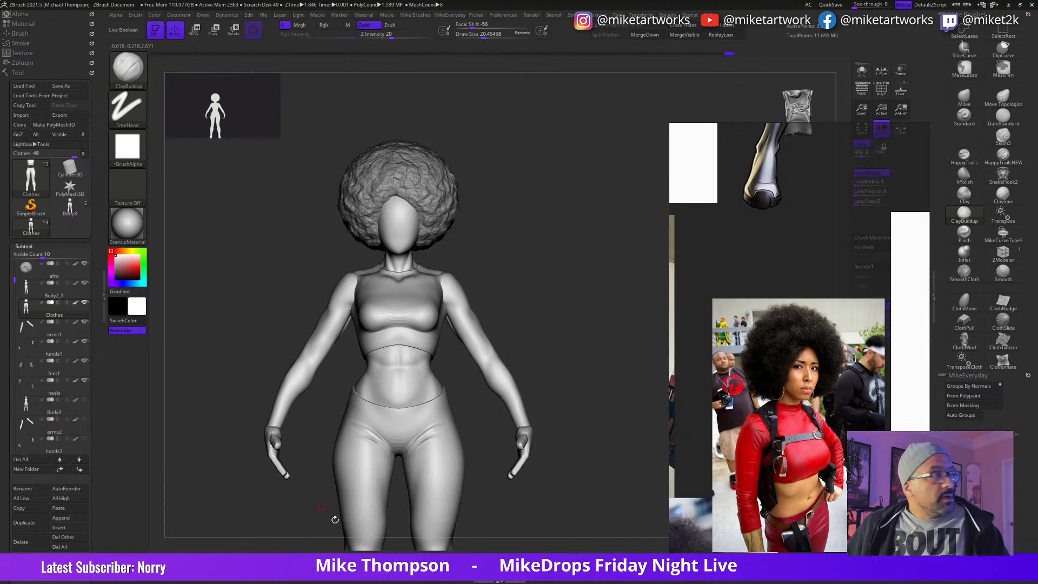
Step: Enable Rgb painting and fill the Clothes subtool with dark red (R 123, G 14, B 14)
{"action": "left_click_drag", "start_coordinate": [610, 433], "coordinate": [601, 430]}
{"action": "left_click_drag", "start_coordinate": [601, 430], "coordinate": [596, 351], "text": "alt"}
{"action": "key", "text": "space"}
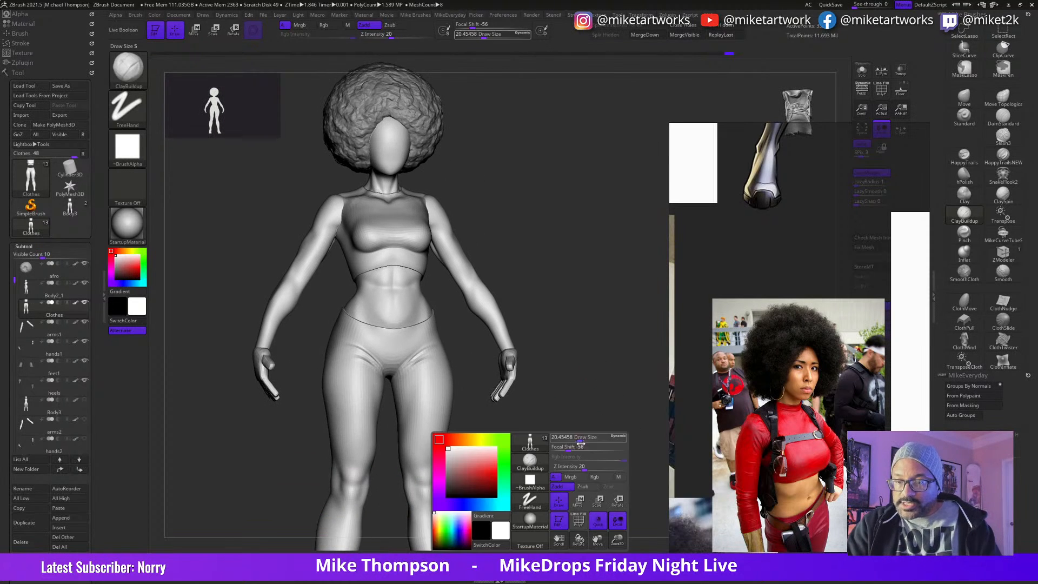
{"action": "left_click", "coordinate": [491, 473]}
{"action": "left_click", "coordinate": [486, 482]}
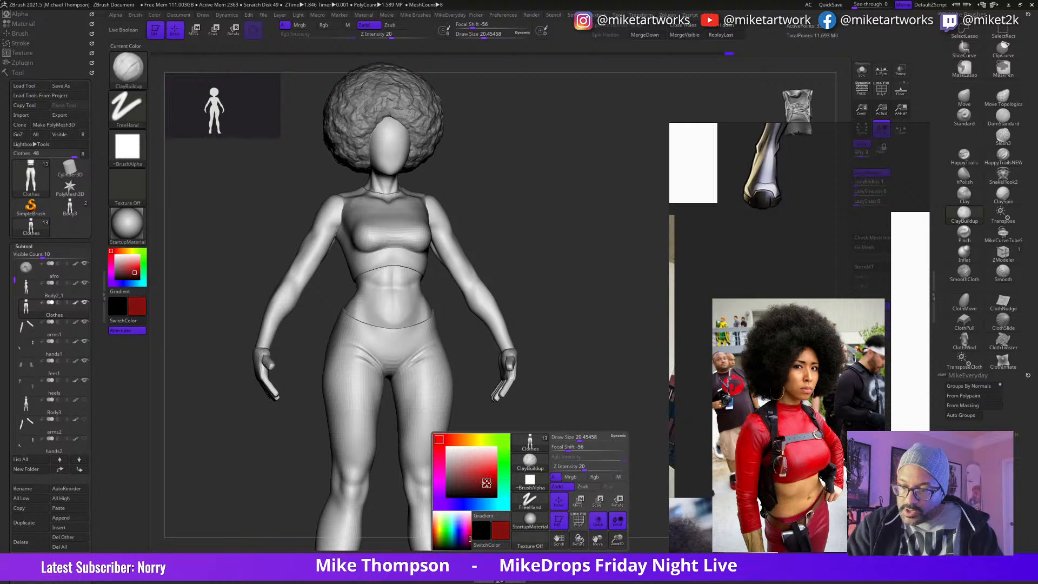
{"action": "left_click", "coordinate": [594, 476]}
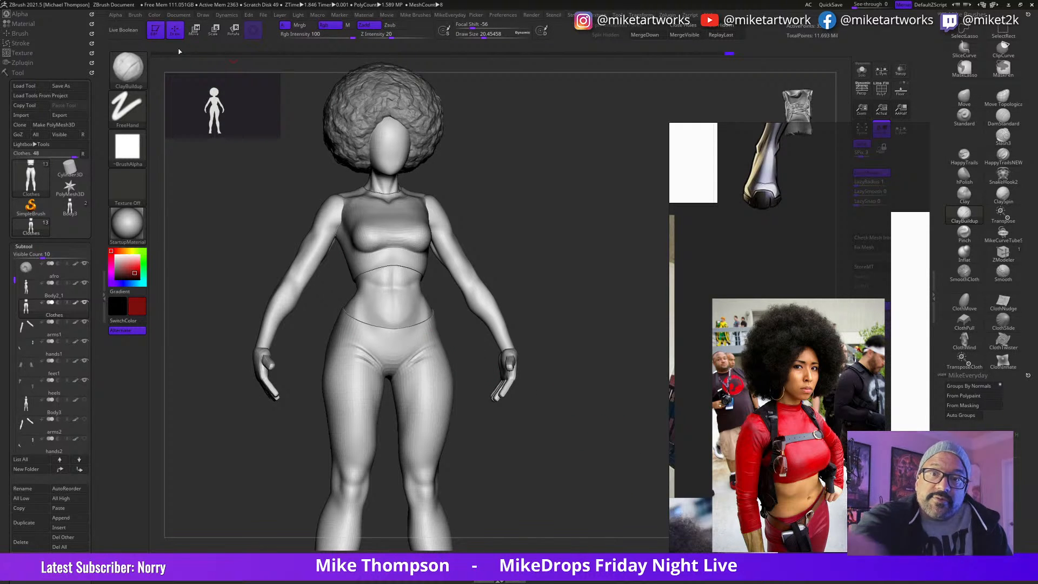
{"action": "key", "text": "space"}
{"action": "left_click", "coordinate": [154, 15]}
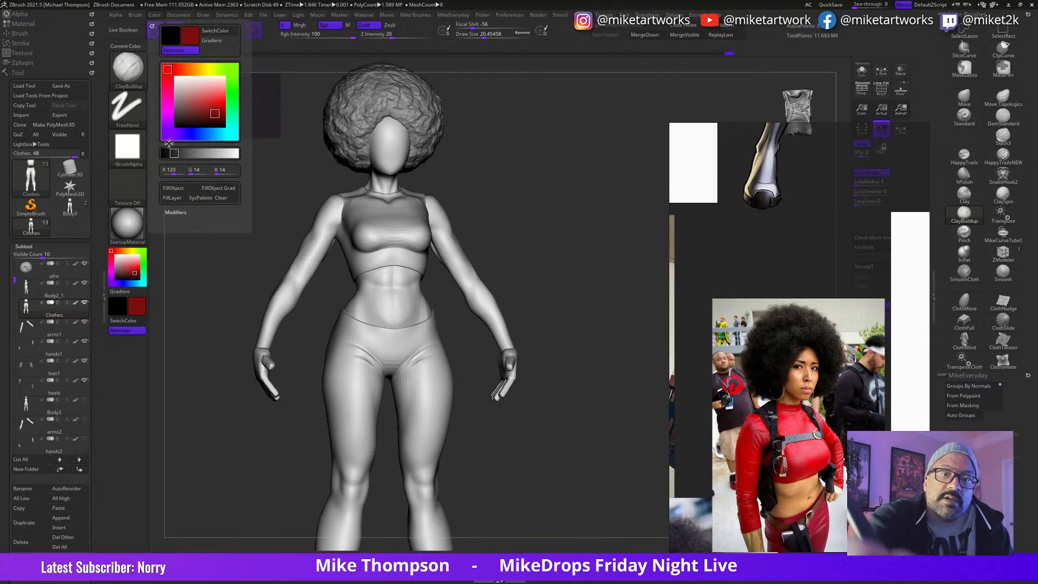
{"action": "left_click", "coordinate": [173, 188]}
Step: Adjust the shoulders and sides of the red top with the Move brush at draw sizes from about 41 to 166
{"action": "left_click_drag", "start_coordinate": [593, 444], "coordinate": [614, 466]}
{"action": "left_click_drag", "start_coordinate": [617, 371], "coordinate": [612, 442], "text": "alt"}
{"action": "mouse_move", "coordinate": [592, 385]}
{"action": "left_mouse_down"}
{"action": "mouse_move", "coordinate": [611, 385]}
{"action": "mouse_move", "coordinate": [589, 398]}
{"action": "left_mouse_up"}
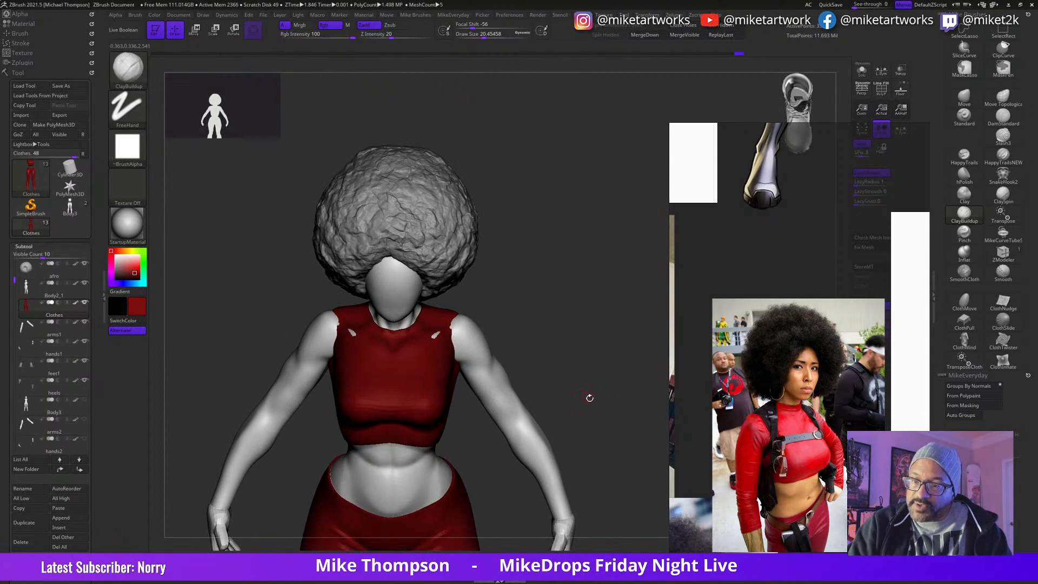
{"action": "left_click", "coordinate": [965, 95]}
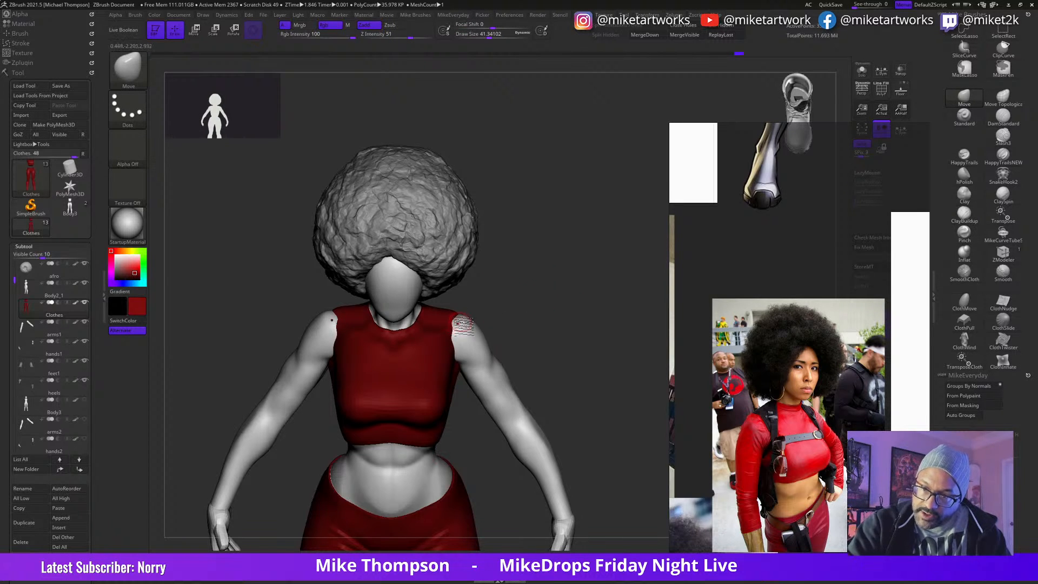
{"action": "mouse_move", "coordinate": [521, 293]}
{"action": "left_mouse_down", "text": "shift"}
{"action": "mouse_move", "coordinate": [500, 309]}
{"action": "mouse_move", "coordinate": [566, 285]}
{"action": "mouse_move", "coordinate": [575, 387]}
{"action": "mouse_move", "coordinate": [582, 368]}
{"action": "mouse_move", "coordinate": [611, 366]}
{"action": "left_mouse_up", "text": "shift"}
{"action": "key", "text": "s"}
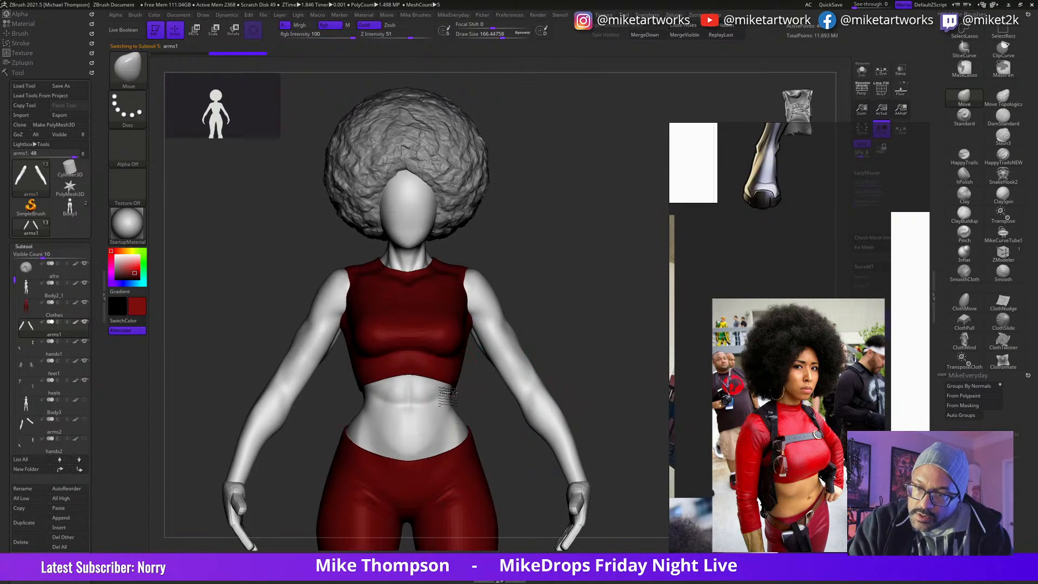
{"action": "key", "text": "Up"}
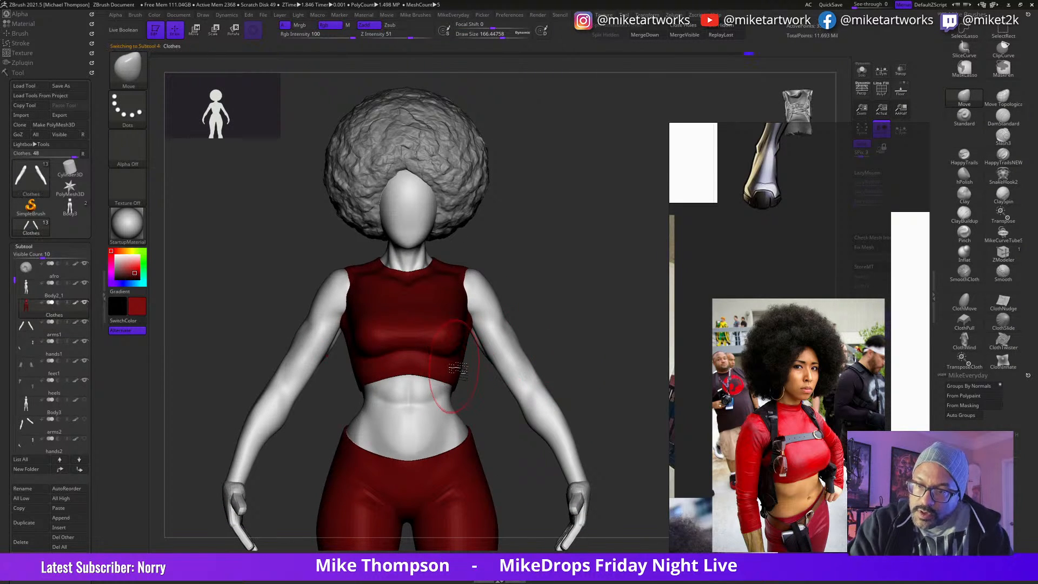
Step: Adjust the fit of the clothes from behind with the Move brush at draw size about 106
{"action": "left_click_drag", "start_coordinate": [640, 354], "coordinate": [563, 347]}
{"action": "left_click_drag", "start_coordinate": [584, 398], "coordinate": [524, 289], "text": "alt"}
{"action": "key", "text": "s"}
{"action": "left_click_drag", "start_coordinate": [552, 449], "coordinate": [542, 407]}
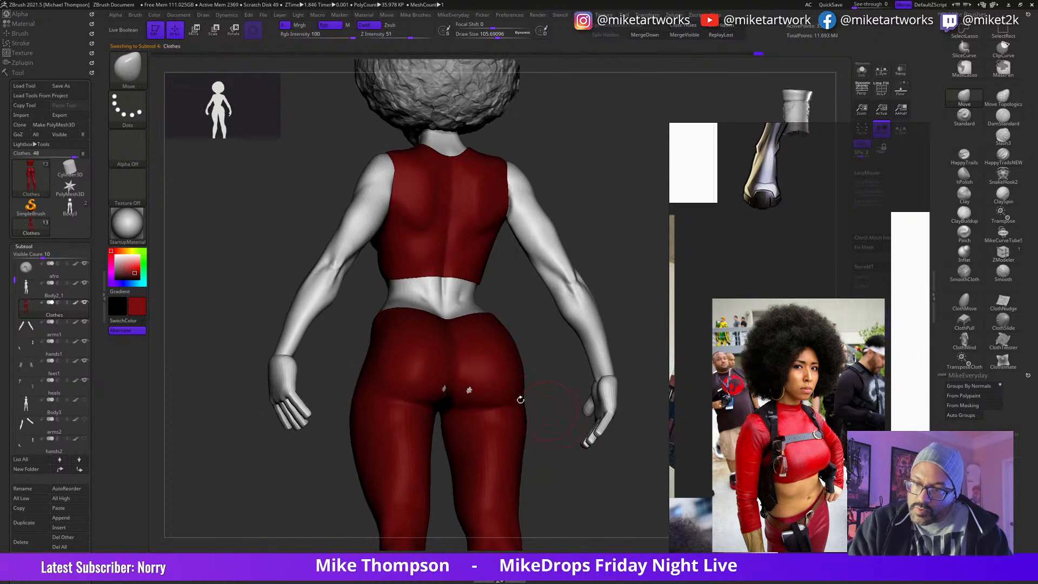
{"action": "left_click_drag", "start_coordinate": [629, 434], "coordinate": [580, 425]}
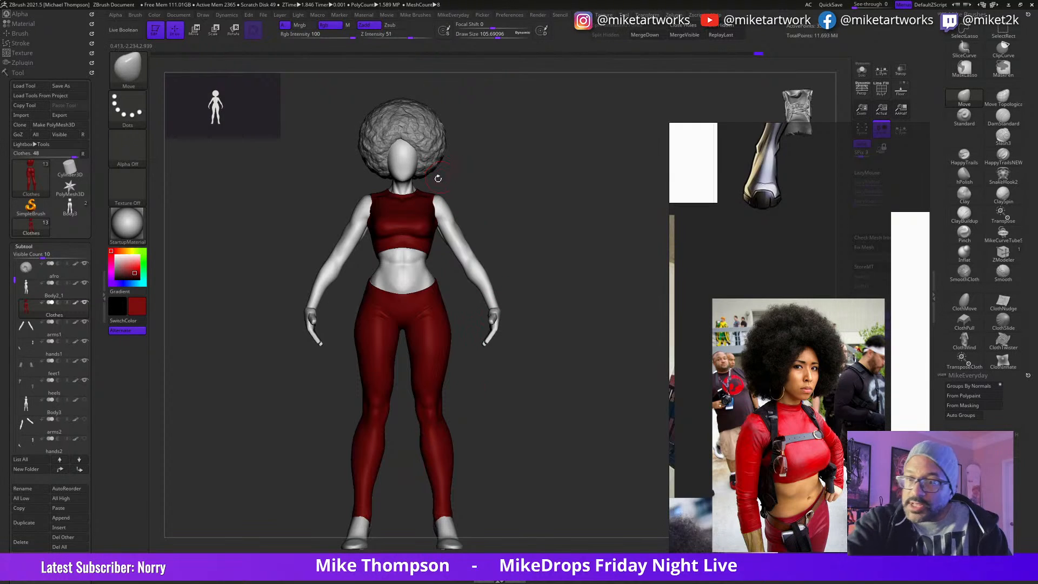
Step: Select the Body2_1 subtool and fill it with a brown skin colour (R 151, G 99, B 33)
{"action": "left_click", "coordinate": [426, 279], "text": "alt"}
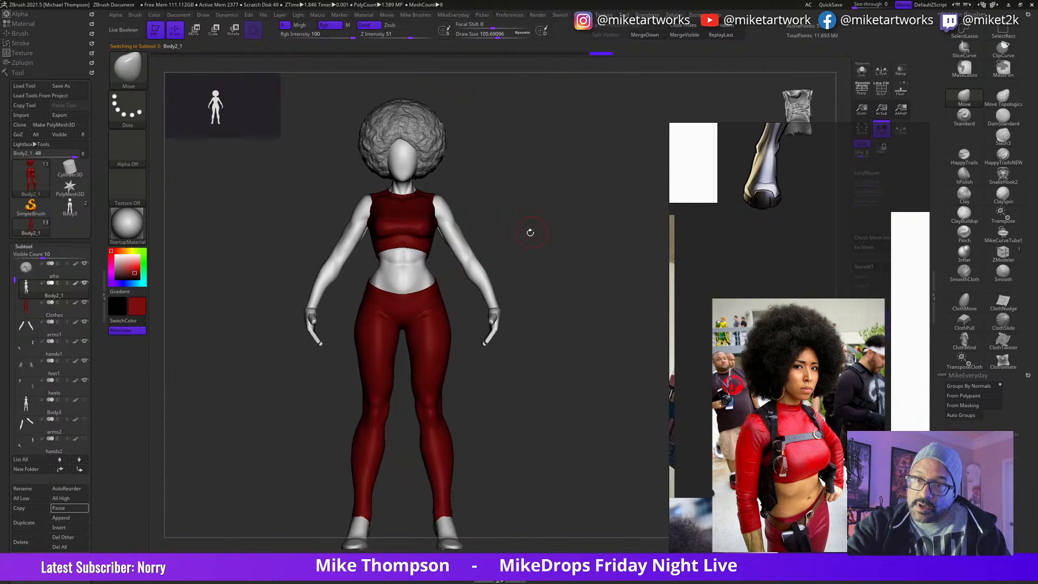
{"action": "right_click", "coordinate": [527, 364]}
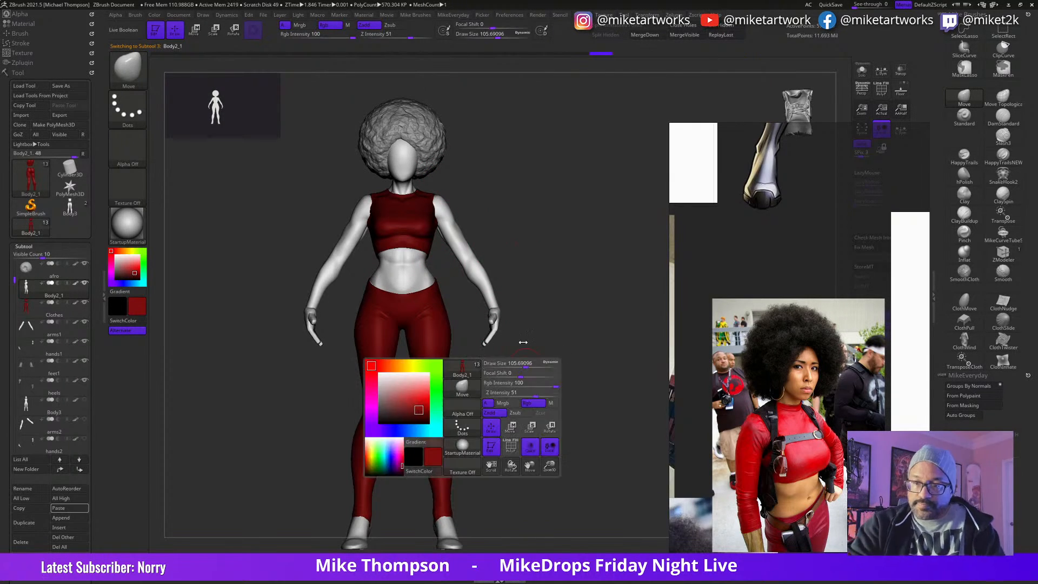
{"action": "left_click", "coordinate": [398, 368]}
{"action": "mouse_move", "coordinate": [406, 399]}
{"action": "left_mouse_down"}
{"action": "mouse_move", "coordinate": [390, 366]}
{"action": "mouse_move", "coordinate": [411, 405]}
{"action": "left_mouse_up"}
{"action": "left_click_drag", "start_coordinate": [399, 367], "coordinate": [397, 367]}
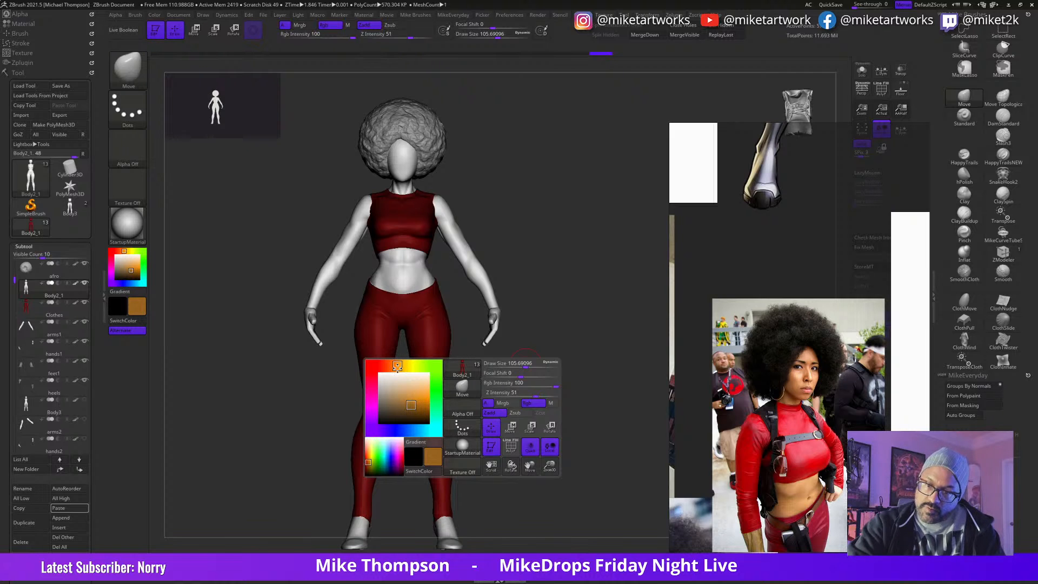
{"action": "left_click", "coordinate": [154, 15]}
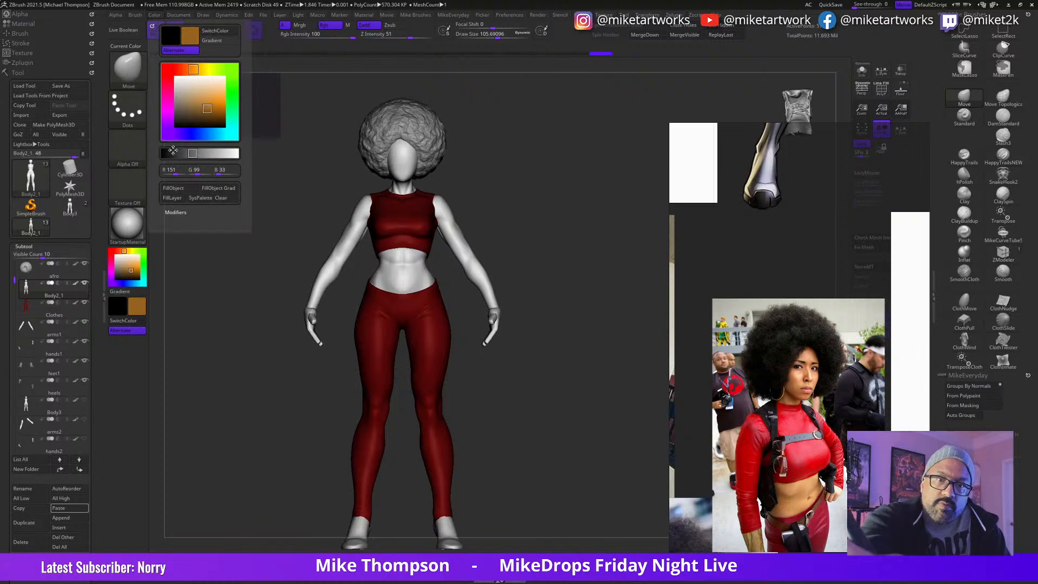
{"action": "left_click", "coordinate": [177, 187]}
Step: Select the hands1 subtool and fill it with the same brown skin colour
{"action": "mouse_move", "coordinate": [528, 445]}
{"action": "left_mouse_down"}
{"action": "mouse_move", "coordinate": [579, 461]}
{"action": "mouse_move", "coordinate": [541, 482]}
{"action": "mouse_move", "coordinate": [616, 448]}
{"action": "mouse_move", "coordinate": [582, 480]}
{"action": "mouse_move", "coordinate": [518, 445]}
{"action": "left_mouse_up"}
{"action": "left_click", "coordinate": [519, 448], "text": "alt"}
{"action": "left_click_drag", "start_coordinate": [607, 449], "coordinate": [550, 463]}
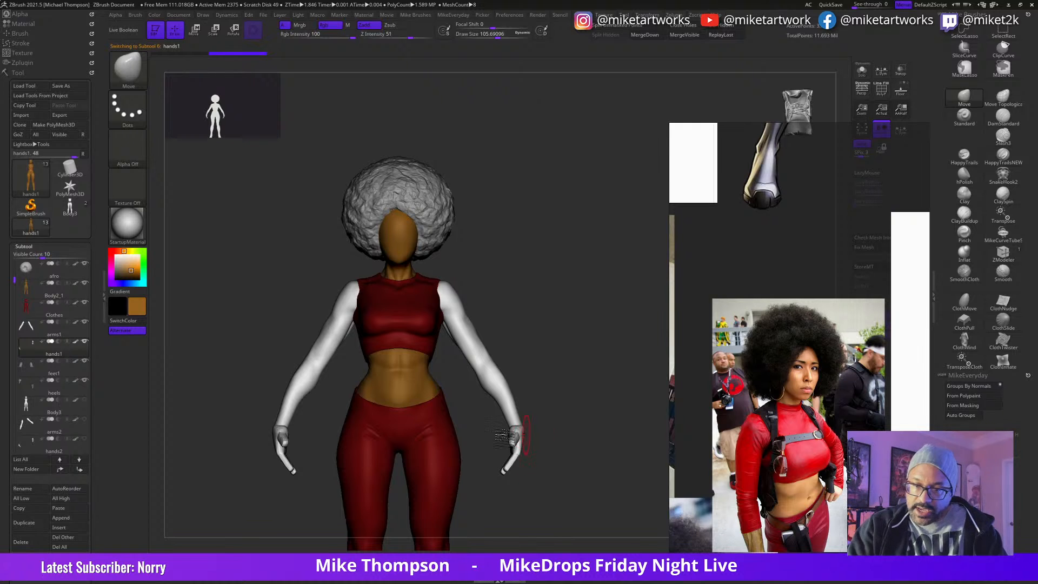
{"action": "mouse_move", "coordinate": [535, 424]}
{"action": "left_mouse_down", "text": "ctrl"}
{"action": "mouse_move", "coordinate": [476, 508]}
{"action": "mouse_move", "coordinate": [588, 398]}
{"action": "left_mouse_up", "text": "ctrl"}
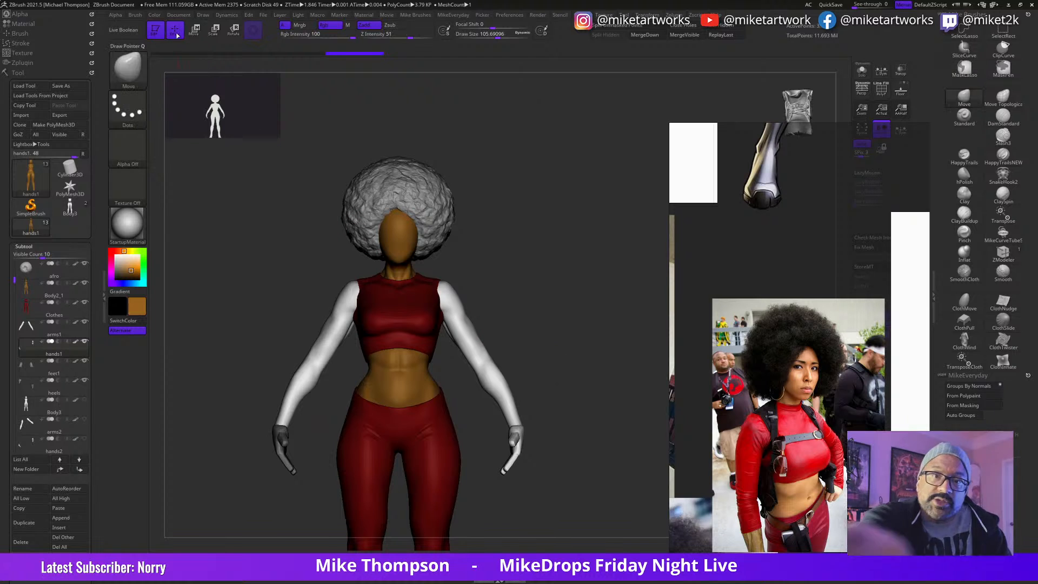
{"action": "left_click", "coordinate": [154, 16]}
{"action": "left_click", "coordinate": [187, 187]}
{"action": "mouse_move", "coordinate": [578, 414]}
{"action": "left_mouse_down"}
{"action": "mouse_move", "coordinate": [568, 420]}
{"action": "mouse_move", "coordinate": [591, 412]}
{"action": "mouse_move", "coordinate": [567, 424]}
{"action": "mouse_move", "coordinate": [586, 417]}
{"action": "left_mouse_up"}
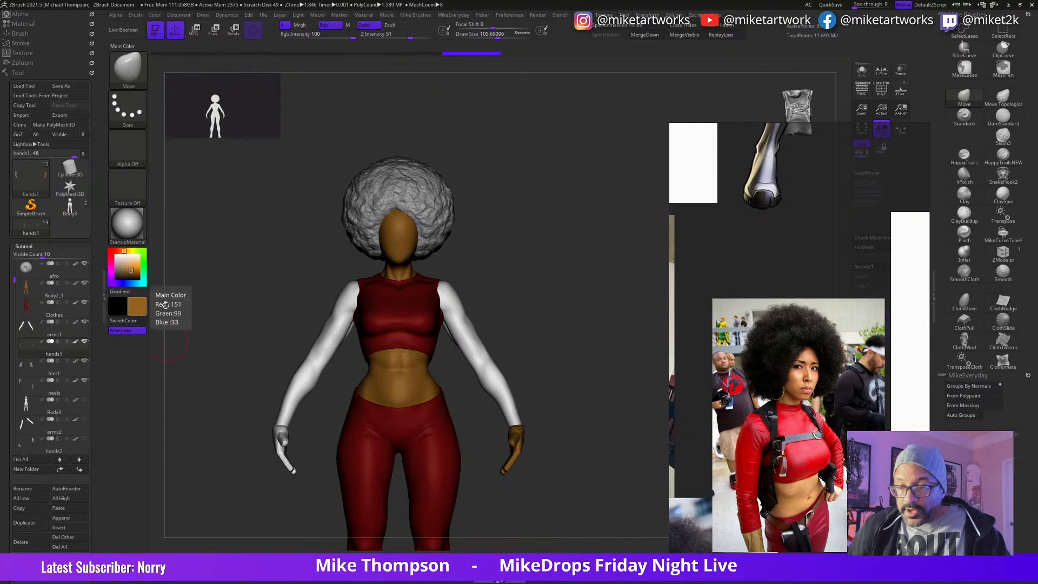
{"action": "left_click_drag", "start_coordinate": [598, 493], "coordinate": [595, 372], "text": "alt"}
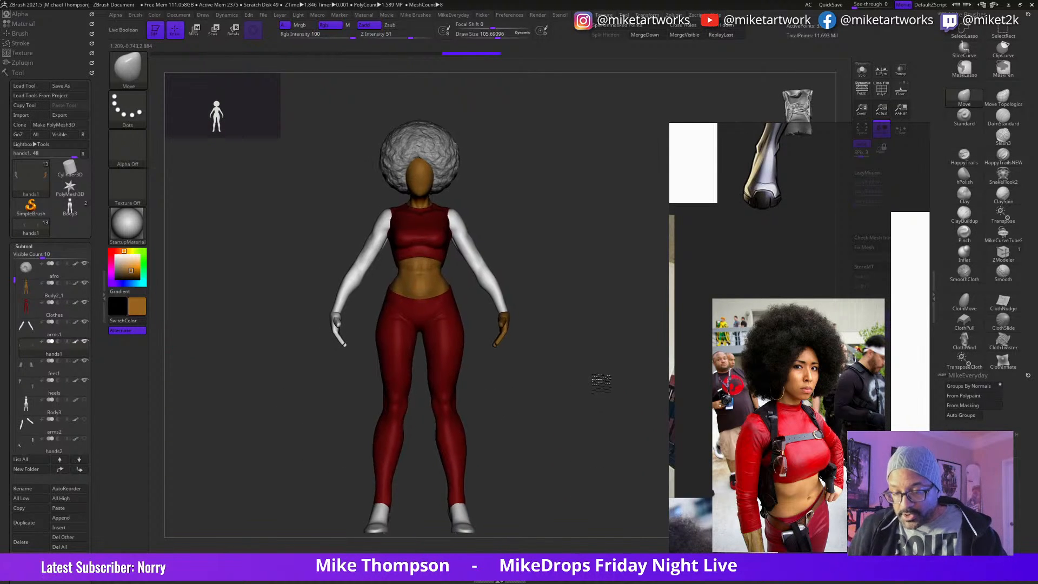
{"action": "mouse_move", "coordinate": [604, 437]}
{"action": "left_mouse_down"}
{"action": "mouse_move", "coordinate": [589, 439]}
{"action": "mouse_move", "coordinate": [603, 441]}
{"action": "left_mouse_up"}
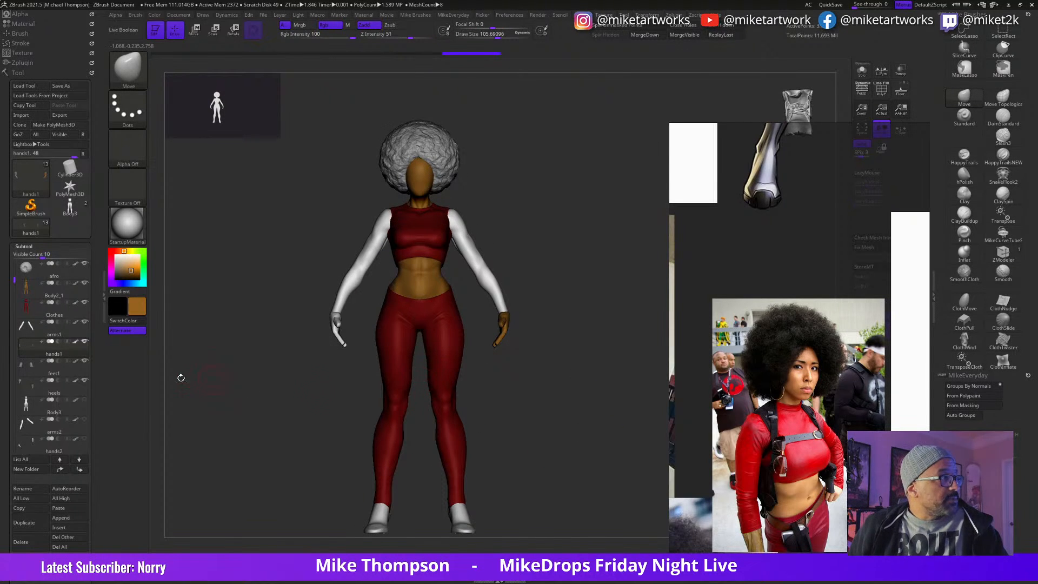
Step: Select the arms, switch to the separate arms1 tool and lower its subdivision level to view the base mesh
{"action": "left_click", "coordinate": [480, 265], "text": "alt"}
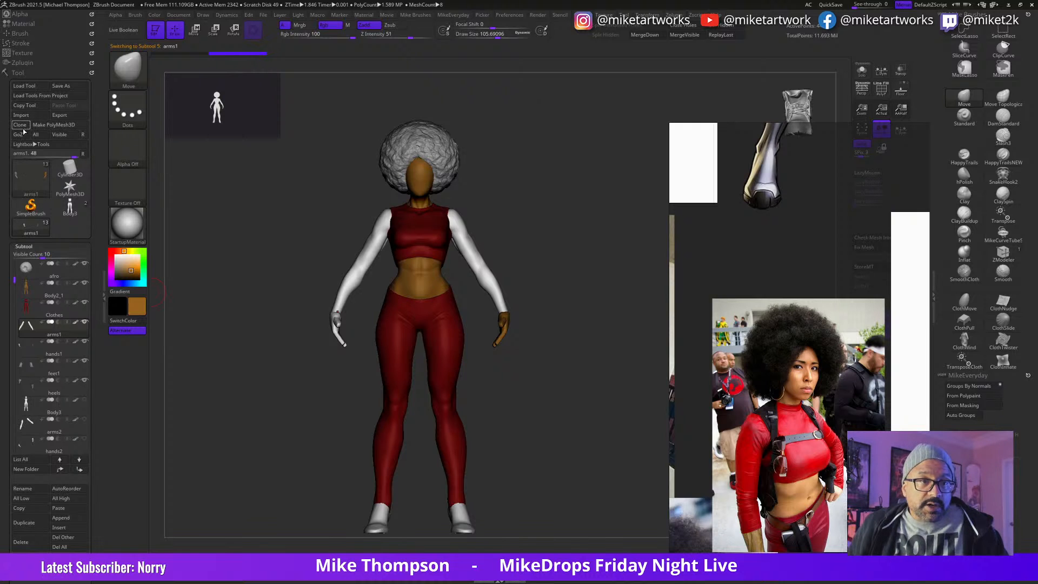
{"action": "left_click", "coordinate": [11, 231]}
{"action": "mouse_move", "coordinate": [512, 383]}
{"action": "left_mouse_down"}
{"action": "mouse_move", "coordinate": [424, 413]}
{"action": "mouse_move", "coordinate": [422, 426]}
{"action": "left_mouse_up"}
{"action": "key", "text": "shift"}
{"action": "key", "text": "shift+d"}
{"action": "mouse_move", "coordinate": [515, 431]}
{"action": "left_mouse_down", "text": "alt"}
{"action": "mouse_move", "coordinate": [531, 456]}
{"action": "mouse_move", "coordinate": [484, 482]}
{"action": "left_mouse_up", "text": "alt"}
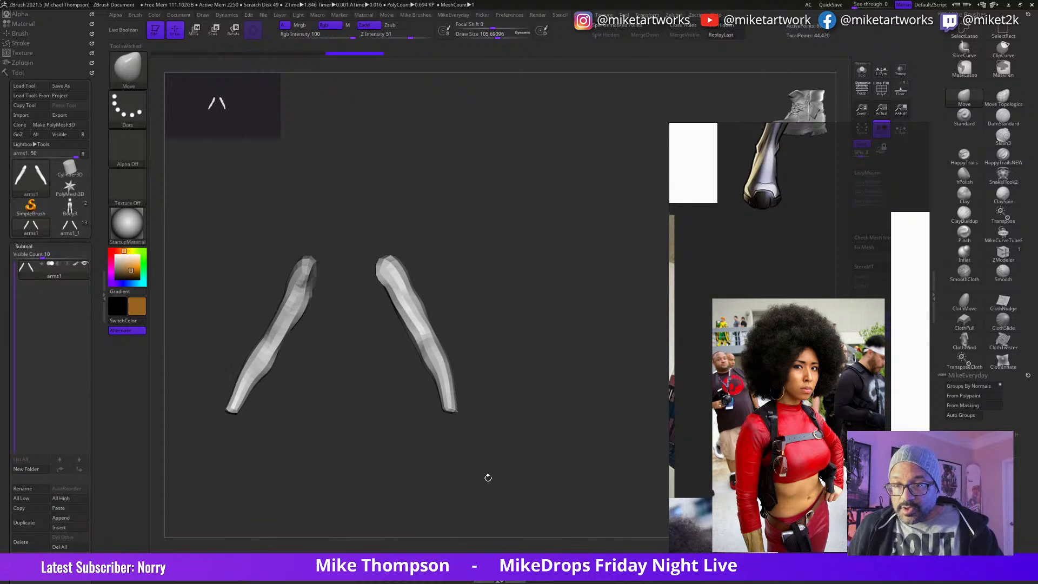
Step: Turn on the Line Fill polyframe and inspect the wireframe and polygroups of both arms
{"action": "key", "text": "space"}
{"action": "left_click", "coordinate": [527, 524]}
{"action": "left_click_drag", "start_coordinate": [564, 466], "coordinate": [559, 420]}
{"action": "left_click_drag", "start_coordinate": [499, 403], "coordinate": [558, 403], "text": "alt"}
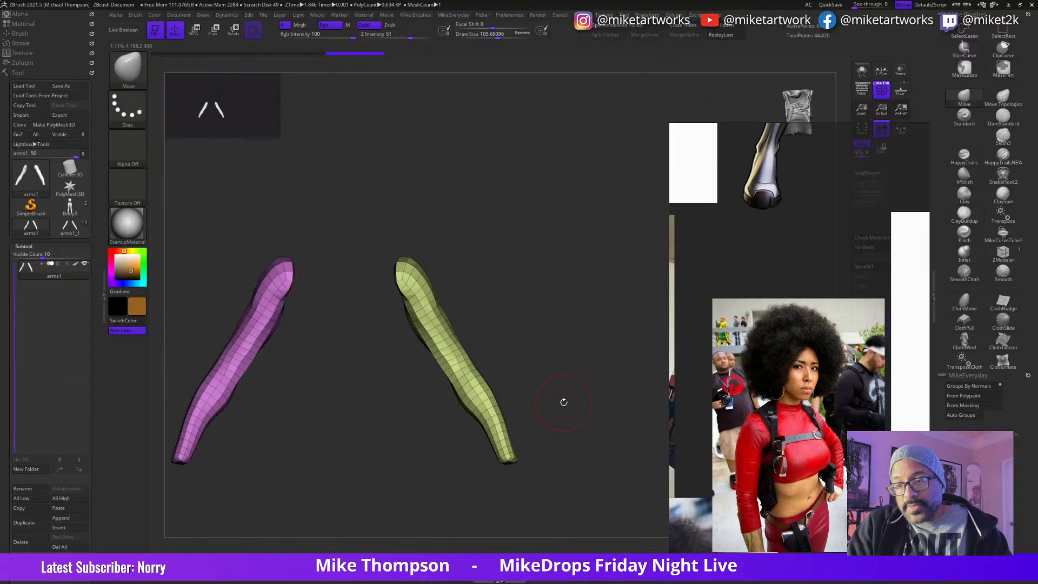
{"action": "left_click_drag", "start_coordinate": [551, 432], "coordinate": [567, 404], "text": "alt"}
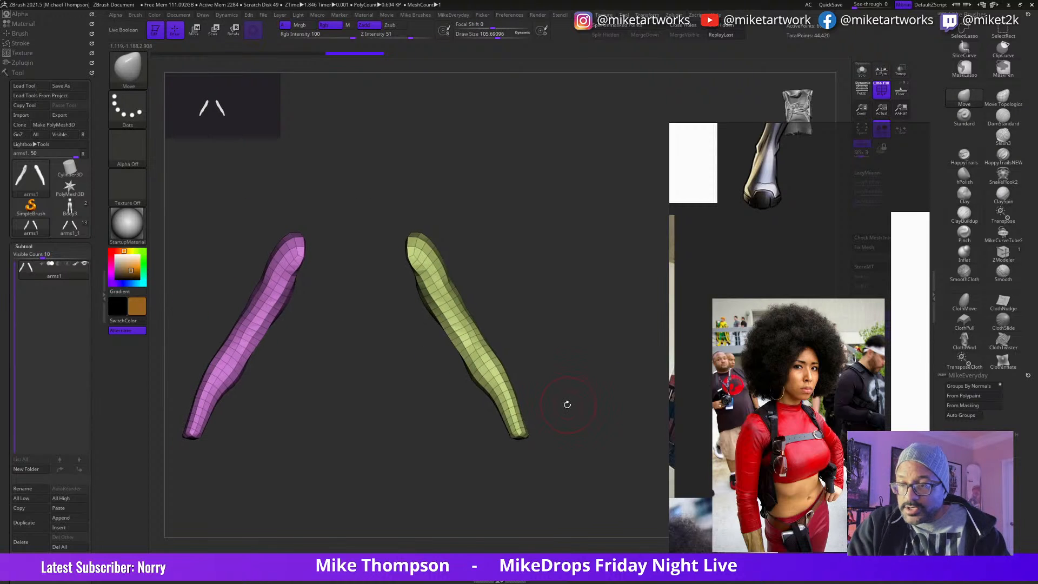
Step: Return to the full figure with the arms1_1 subtool active and mask the figure's right arm
{"action": "left_click", "coordinate": [70, 227]}
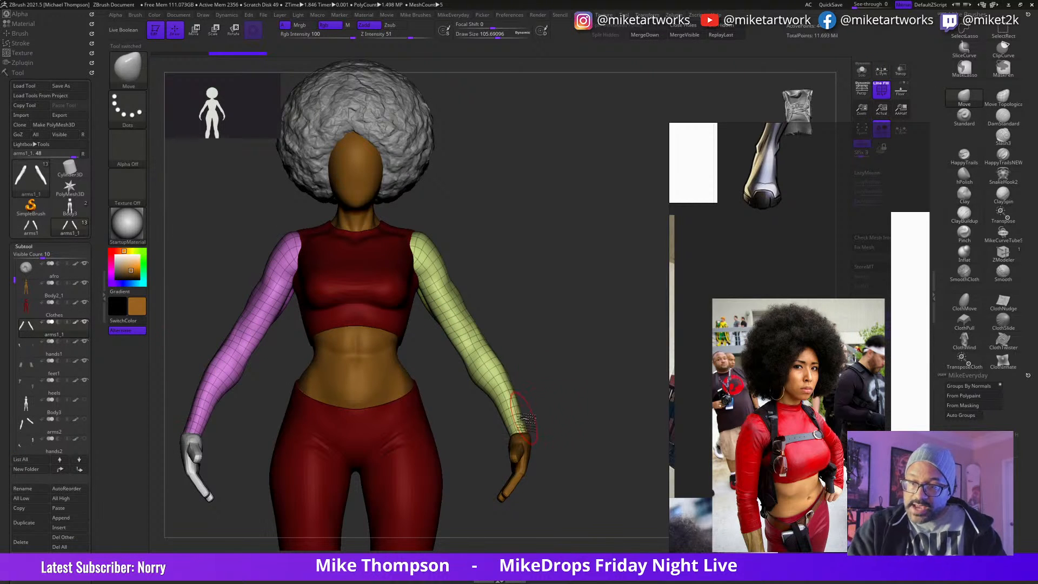
{"action": "mouse_move", "coordinate": [549, 394]}
{"action": "left_mouse_down", "text": "ctrl"}
{"action": "mouse_move", "coordinate": [433, 408]}
{"action": "mouse_move", "coordinate": [586, 209]}
{"action": "mouse_move", "coordinate": [596, 406]}
{"action": "mouse_move", "coordinate": [489, 426]}
{"action": "mouse_move", "coordinate": [540, 181]}
{"action": "left_mouse_up", "text": "ctrl"}
{"action": "left_click", "coordinate": [576, 461], "text": "ctrl"}
{"action": "left_click", "coordinate": [607, 413], "text": "ctrl"}
{"action": "mouse_move", "coordinate": [591, 433]}
{"action": "left_mouse_down"}
{"action": "mouse_move", "coordinate": [607, 426]}
{"action": "mouse_move", "coordinate": [582, 449]}
{"action": "mouse_move", "coordinate": [616, 418]}
{"action": "left_mouse_up"}
Step: Inflate the unmasked arm of arms1_1 slightly with the Inflate deformation so it gains sleeve thickness
{"action": "left_click", "coordinate": [25, 246]}
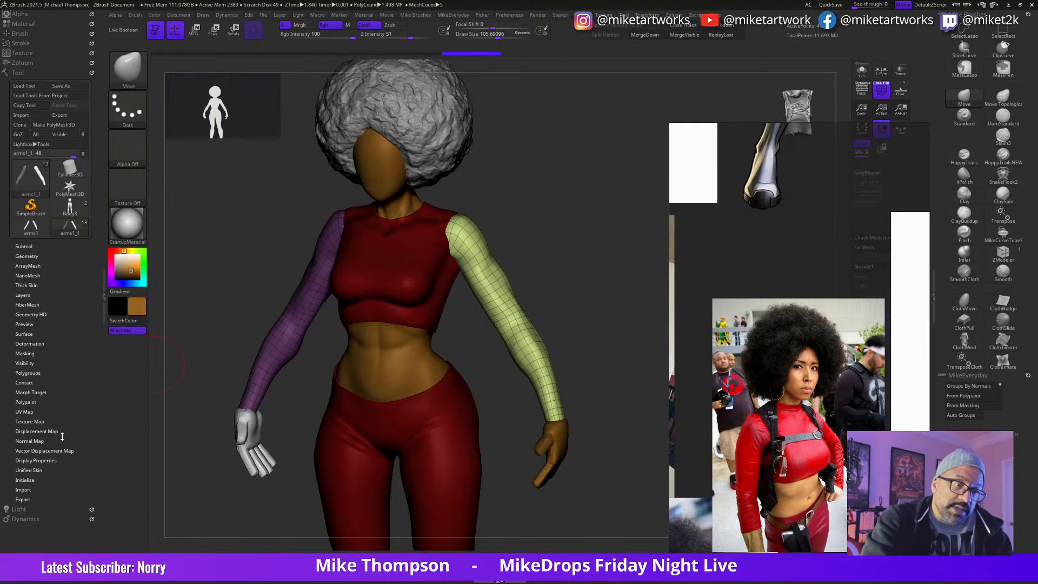
{"action": "left_click", "coordinate": [42, 343]}
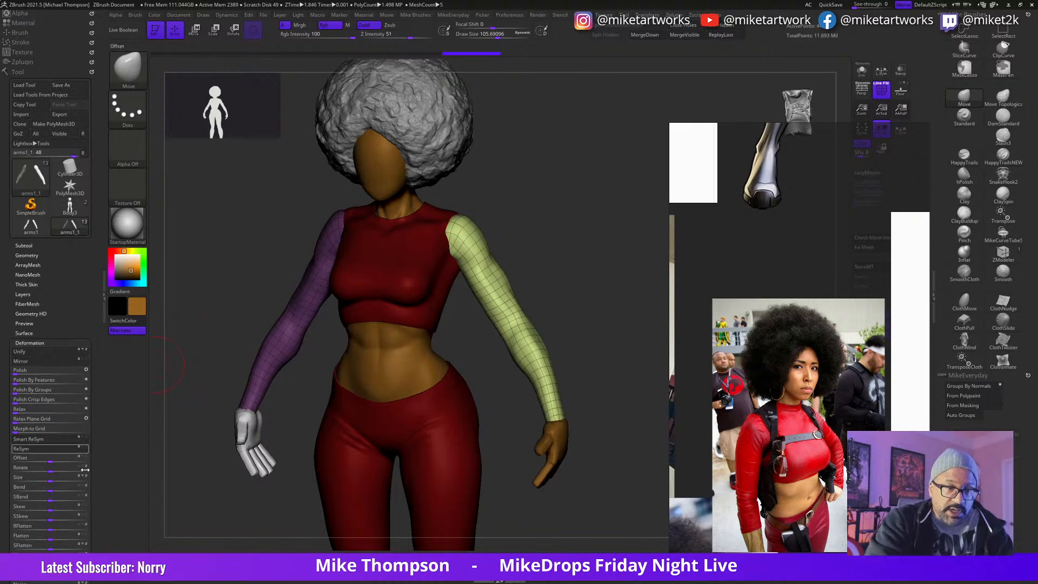
{"action": "scroll", "coordinate": [96, 482], "scroll_direction": "down", "scroll_amount": 5}
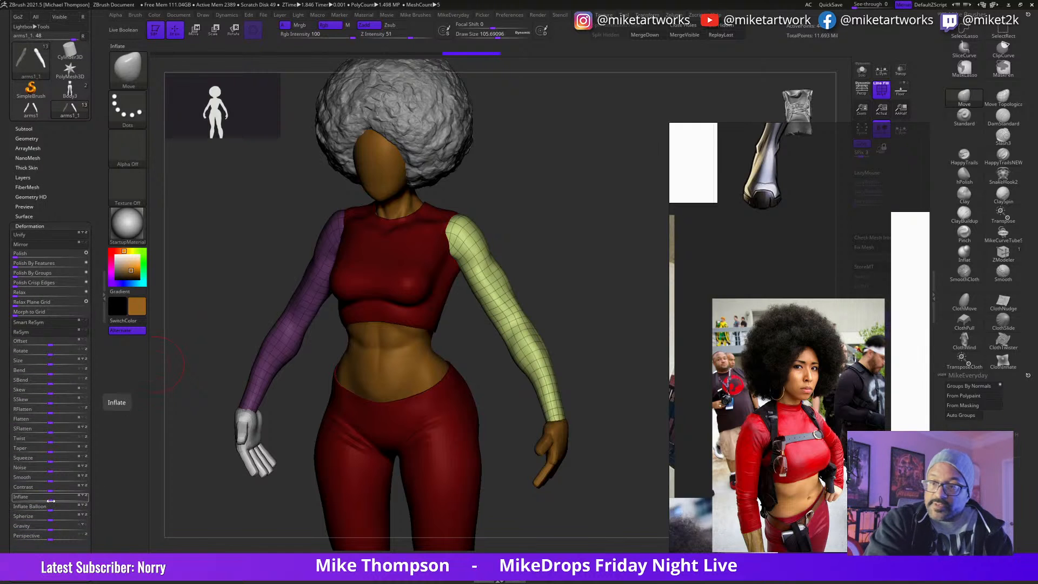
{"action": "left_click_drag", "start_coordinate": [51, 500], "coordinate": [52, 500]}
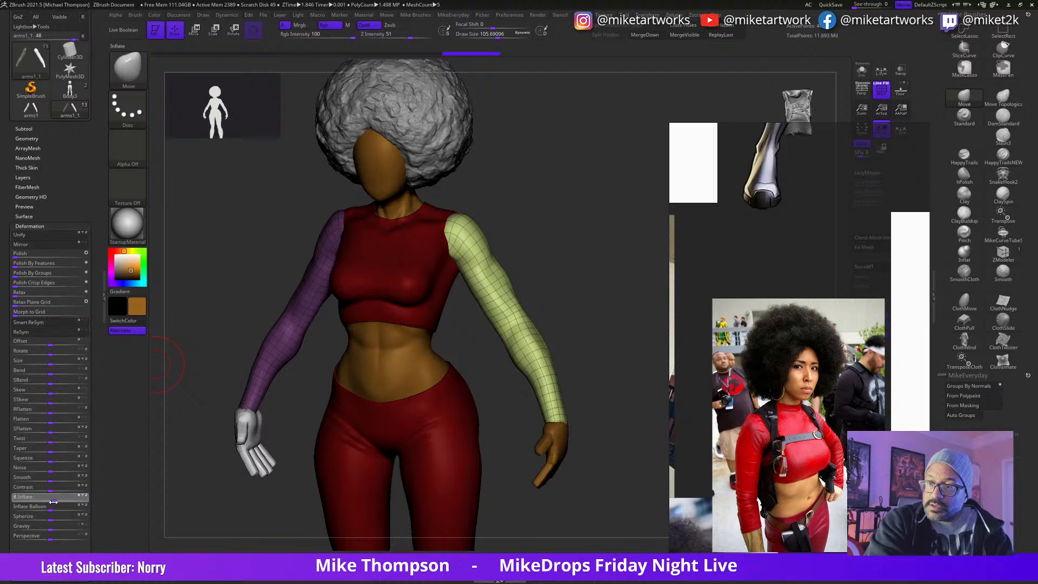
{"action": "left_click_drag", "start_coordinate": [52, 503], "coordinate": [52, 501]}
Step: Fill the unmasked arm with the dark red of the clothes, turn off the polyframe and invert the mask
{"action": "mouse_move", "coordinate": [603, 488]}
{"action": "left_mouse_down"}
{"action": "mouse_move", "coordinate": [624, 493]}
{"action": "mouse_move", "coordinate": [623, 468]}
{"action": "mouse_move", "coordinate": [569, 489]}
{"action": "mouse_move", "coordinate": [595, 489]}
{"action": "mouse_move", "coordinate": [621, 483]}
{"action": "mouse_move", "coordinate": [605, 471]}
{"action": "mouse_move", "coordinate": [572, 480]}
{"action": "mouse_move", "coordinate": [547, 508]}
{"action": "left_mouse_up"}
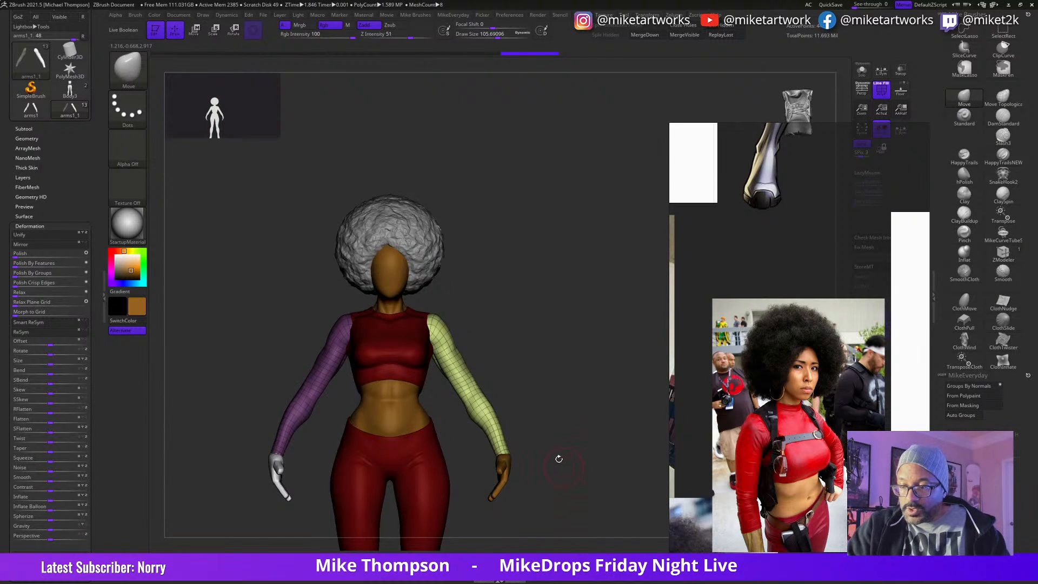
{"action": "key", "text": "space"}
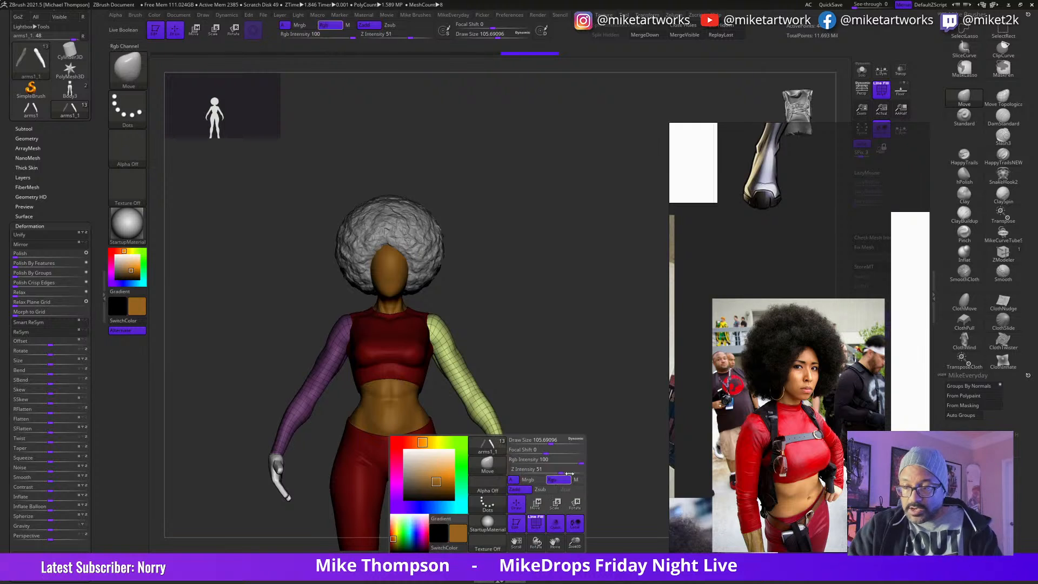
{"action": "left_click_drag", "start_coordinate": [432, 472], "coordinate": [359, 471]}
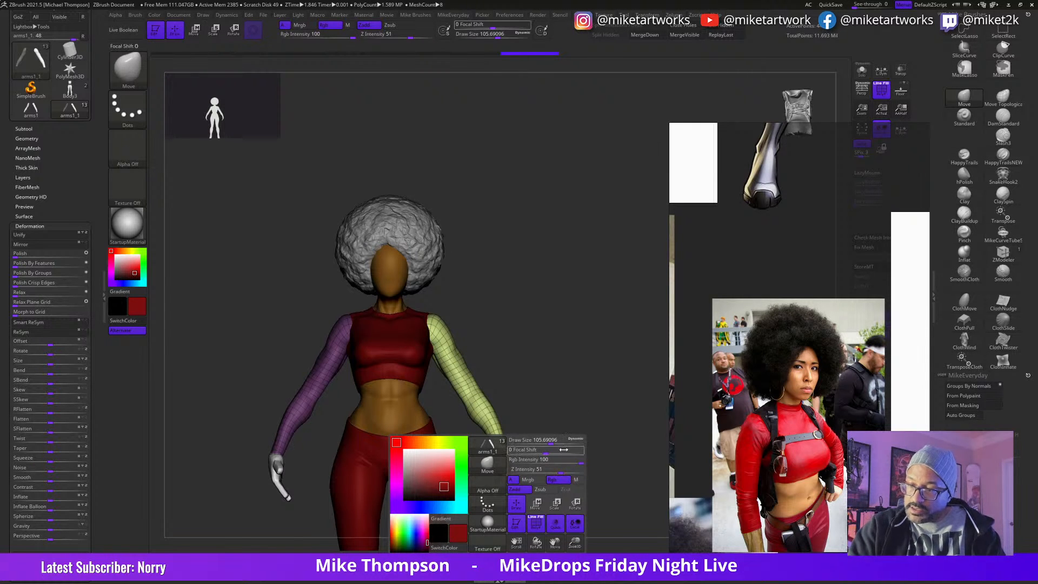
{"action": "left_click", "coordinate": [156, 15]}
{"action": "left_click", "coordinate": [187, 189]}
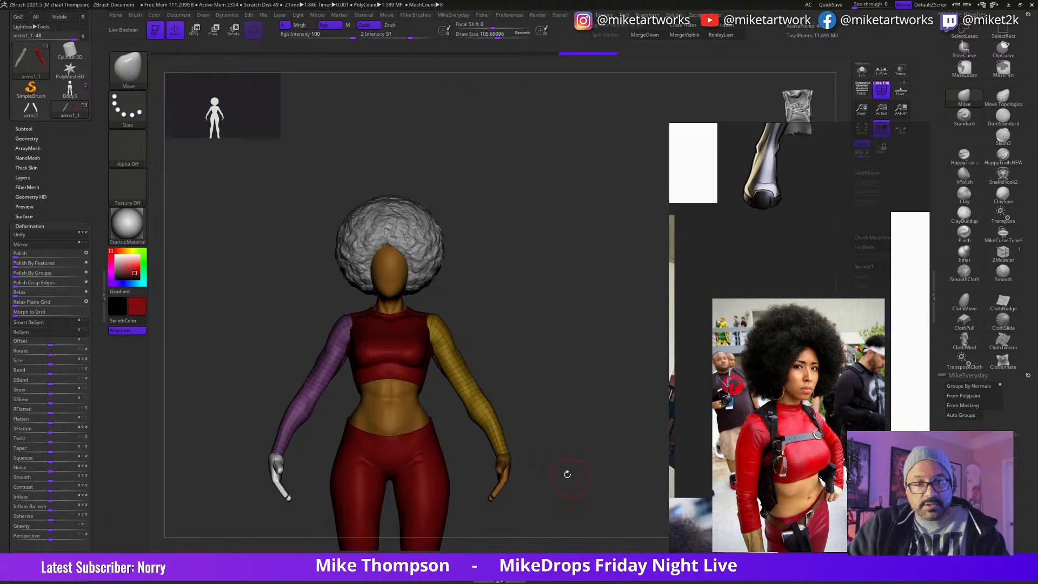
{"action": "key", "text": "space"}
{"action": "key", "text": "shift+f"}
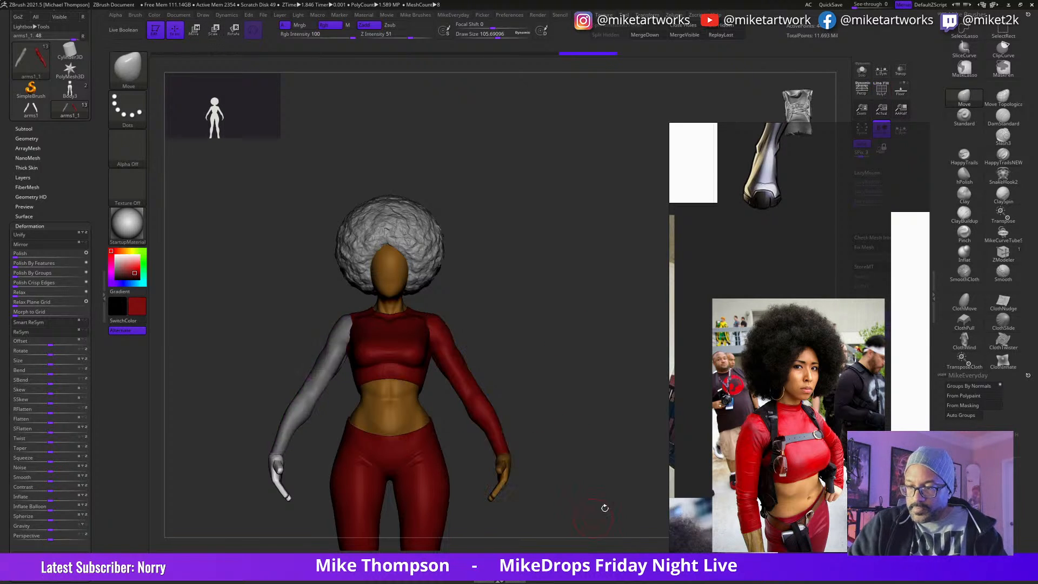
{"action": "left_click_drag", "start_coordinate": [603, 465], "coordinate": [626, 400], "text": "alt"}
{"action": "mouse_move", "coordinate": [618, 445]}
{"action": "left_mouse_down"}
{"action": "mouse_move", "coordinate": [630, 430]}
{"action": "mouse_move", "coordinate": [581, 479]}
{"action": "left_mouse_up"}
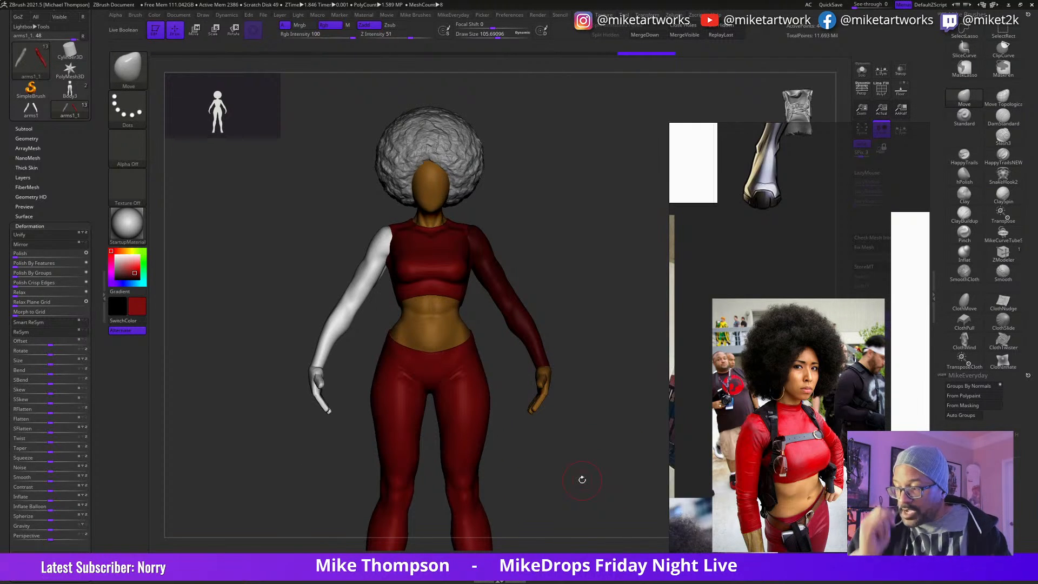
Step: Browse the cosplay and comic references and bring up the illustration of the gold mechanical arm and red sleeve
{"action": "scroll", "coordinate": [819, 457], "scroll_direction": "down", "scroll_amount": 4}
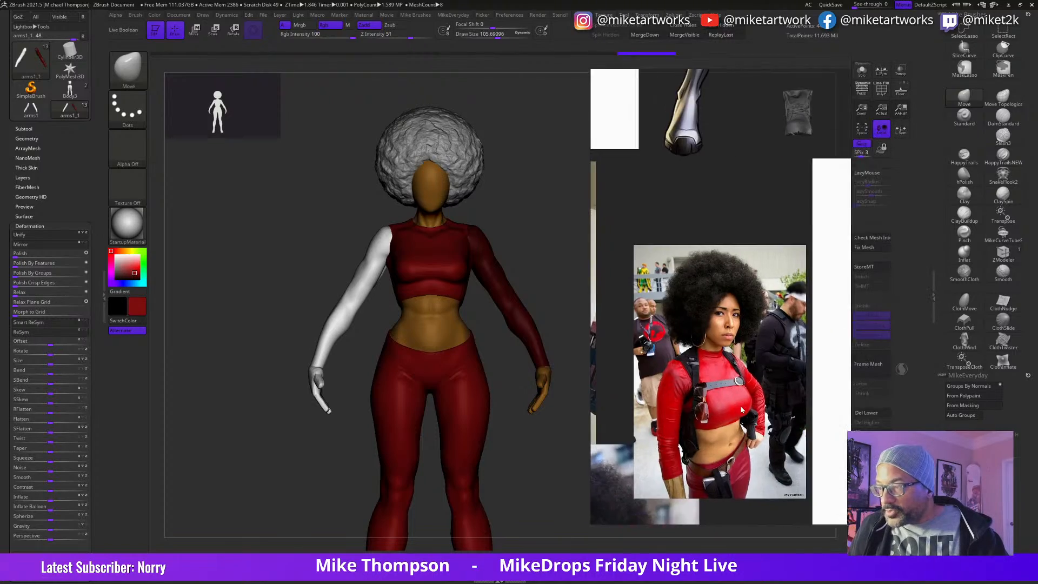
{"action": "middle_click_drag", "start_coordinate": [877, 310], "coordinate": [742, 481]}
{"action": "middle_click_drag", "start_coordinate": [681, 385], "coordinate": [856, 447]}
{"action": "middle_click_drag", "start_coordinate": [749, 424], "coordinate": [829, 377]}
{"action": "scroll", "coordinate": [700, 352], "scroll_direction": "up", "scroll_amount": 5}
{"action": "middle_click_drag", "start_coordinate": [732, 426], "coordinate": [888, 407]}
{"action": "middle_click_drag", "start_coordinate": [669, 366], "coordinate": [825, 429]}
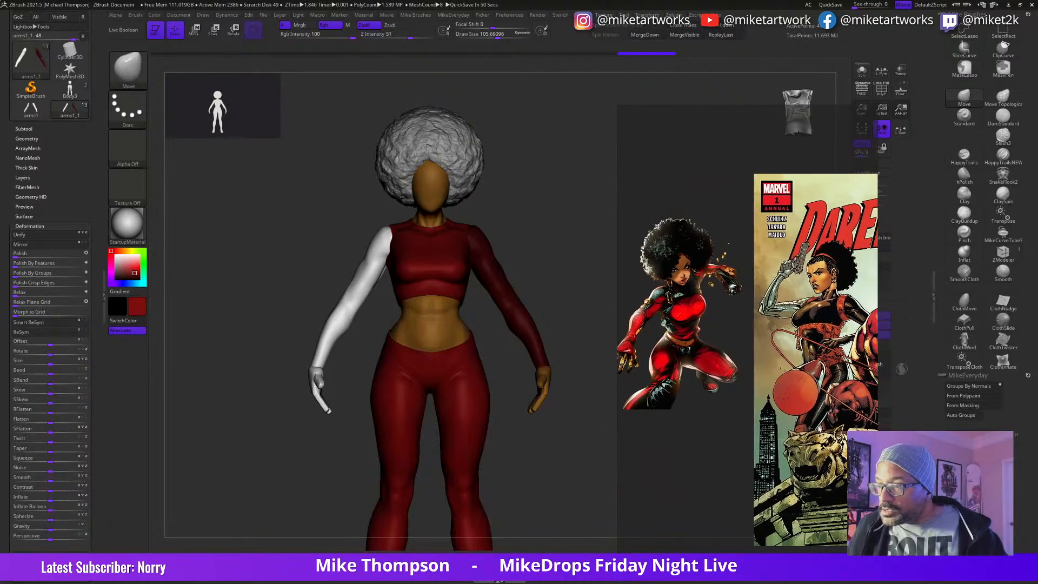
{"action": "middle_click_drag", "start_coordinate": [701, 400], "coordinate": [848, 382]}
{"action": "middle_click_drag", "start_coordinate": [698, 415], "coordinate": [829, 375]}
{"action": "scroll", "coordinate": [688, 410], "scroll_direction": "down", "scroll_amount": 5}
{"action": "middle_click_drag", "start_coordinate": [676, 426], "coordinate": [747, 415]}
{"action": "middle_click_drag", "start_coordinate": [706, 455], "coordinate": [730, 345]}
{"action": "middle_click_drag", "start_coordinate": [646, 331], "coordinate": [832, 449]}
{"action": "middle_click_drag", "start_coordinate": [741, 454], "coordinate": [862, 285]}
{"action": "middle_click_drag", "start_coordinate": [622, 375], "coordinate": [857, 372]}
{"action": "scroll", "coordinate": [749, 325], "scroll_direction": "up", "scroll_amount": 8}
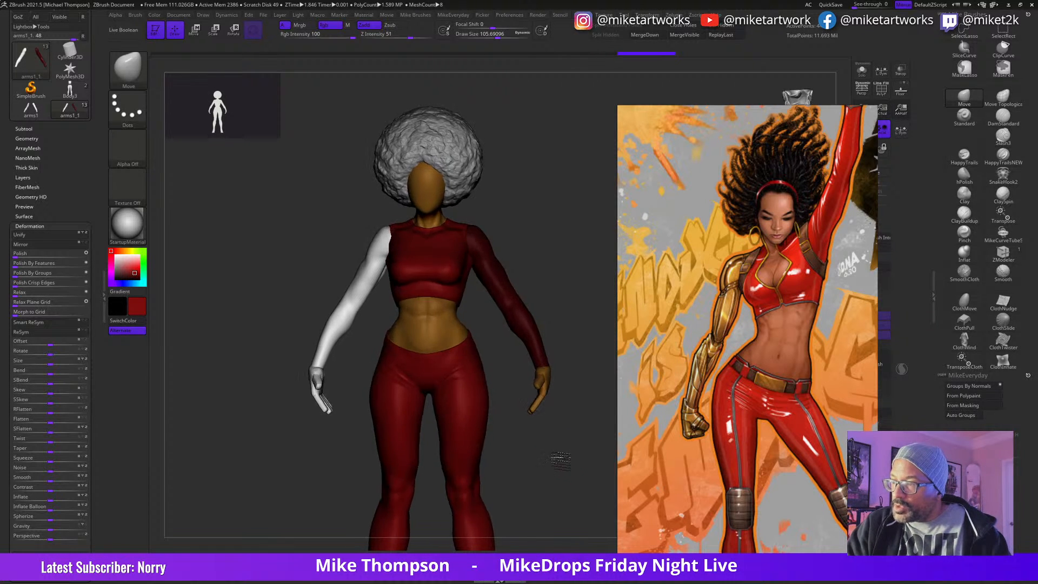
Step: Choose a golden yellow (RGB 226, 177, 55) and fill the figure's unmasked right arm with it
{"action": "left_click_drag", "start_coordinate": [568, 444], "coordinate": [544, 466], "text": "alt"}
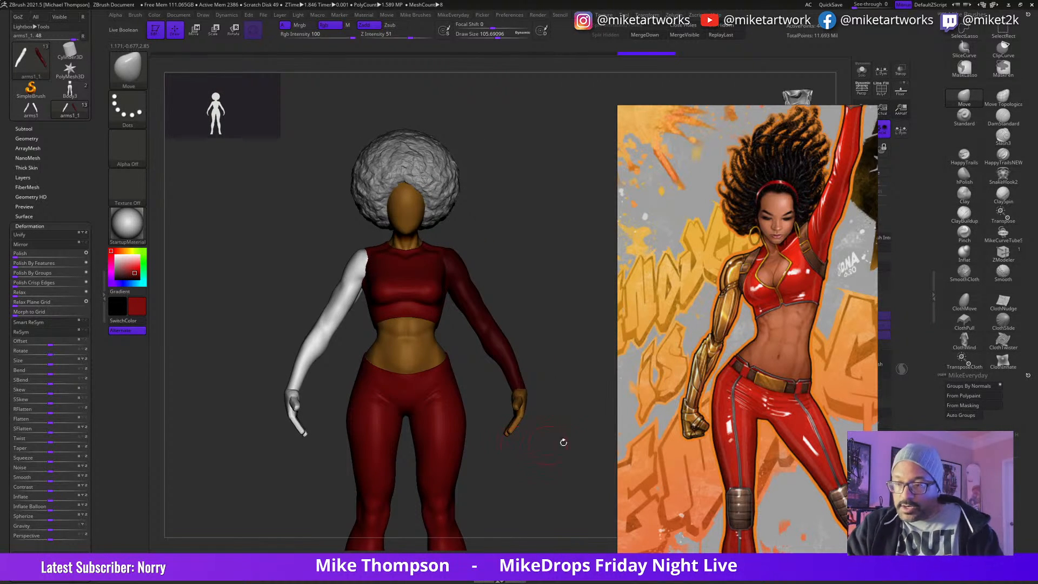
{"action": "key", "text": "space"}
{"action": "left_click", "coordinate": [437, 443]}
{"action": "left_click", "coordinate": [446, 460]}
{"action": "left_click_drag", "start_coordinate": [446, 460], "coordinate": [459, 472]}
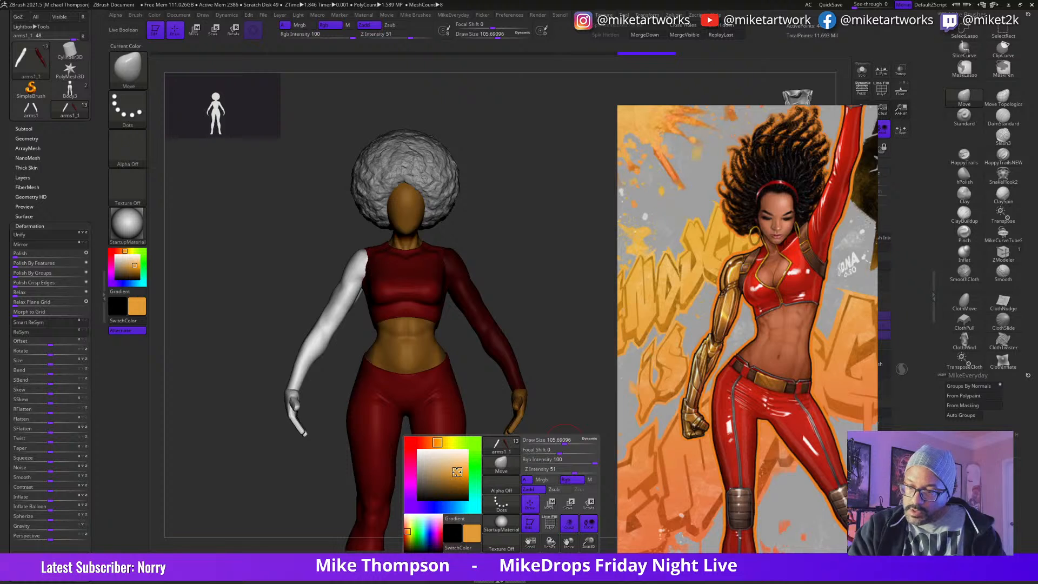
{"action": "left_click_drag", "start_coordinate": [438, 442], "coordinate": [442, 442]}
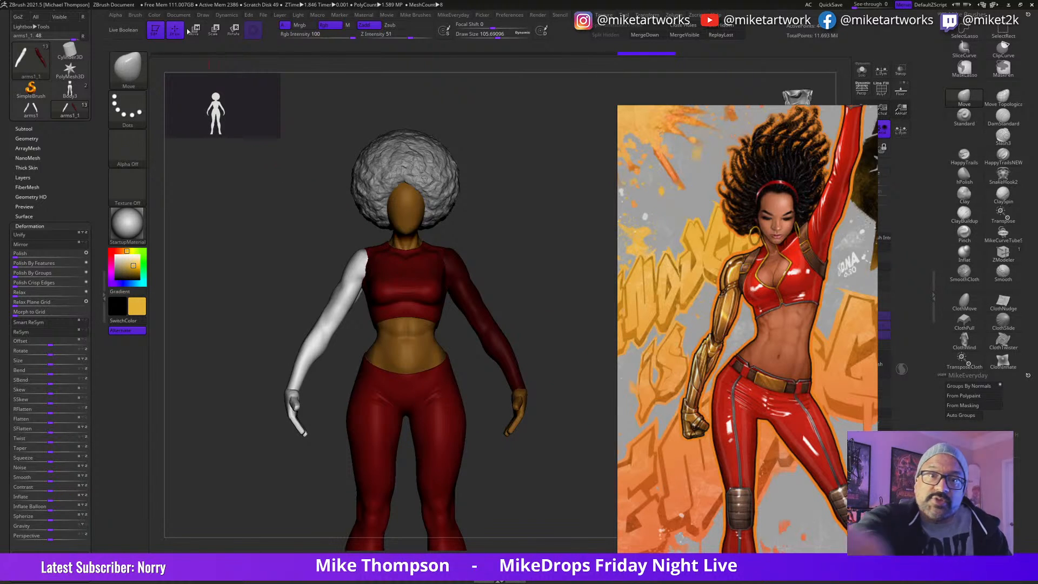
{"action": "mouse_move", "coordinate": [155, 16]}
{"action": "left_click", "coordinate": [186, 197]}
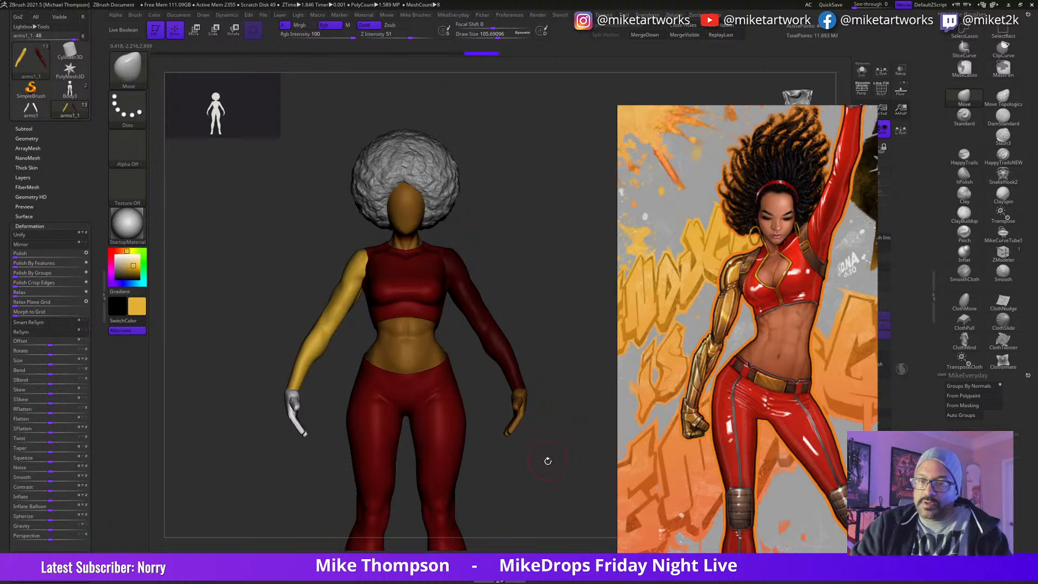
Step: Select the hands1 subtool, mask the figure's left hand and fill the right hand with the same golden yellow
{"action": "left_click", "coordinate": [303, 426], "text": "alt"}
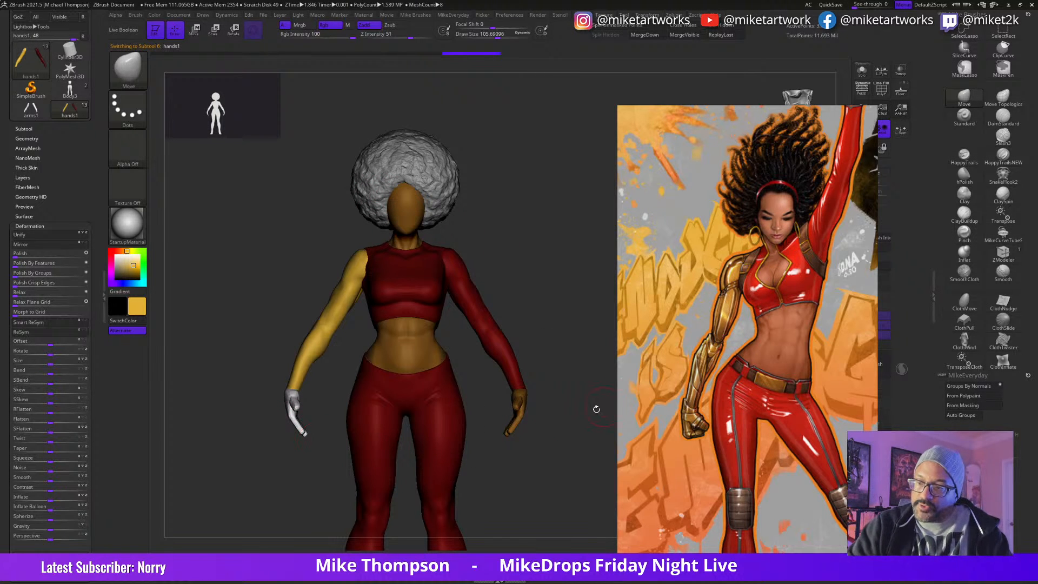
{"action": "mouse_move", "coordinate": [494, 359]}
{"action": "left_mouse_down", "text": "ctrl"}
{"action": "mouse_move", "coordinate": [584, 347]}
{"action": "mouse_move", "coordinate": [575, 319]}
{"action": "left_mouse_up", "text": "ctrl"}
{"action": "mouse_move", "coordinate": [155, 16]}
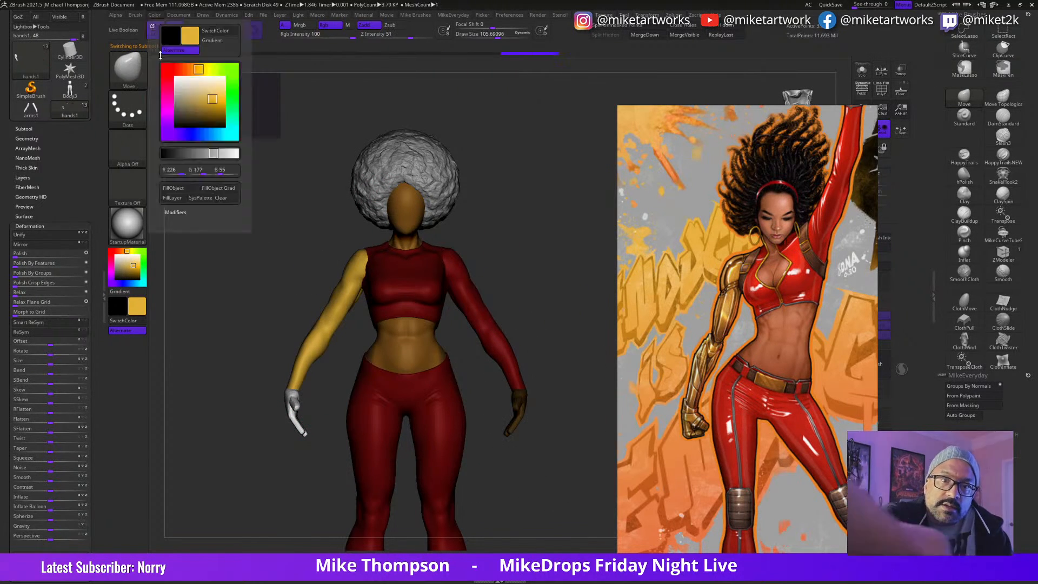
{"action": "left_click", "coordinate": [181, 190]}
{"action": "left_click_drag", "start_coordinate": [567, 481], "coordinate": [566, 459], "text": "ctrl"}
Step: Select the afro subtool and fill it with a dark grey (RGB 65, 64, 63)
{"action": "left_click", "coordinate": [418, 174], "text": "alt"}
{"action": "key", "text": "space"}
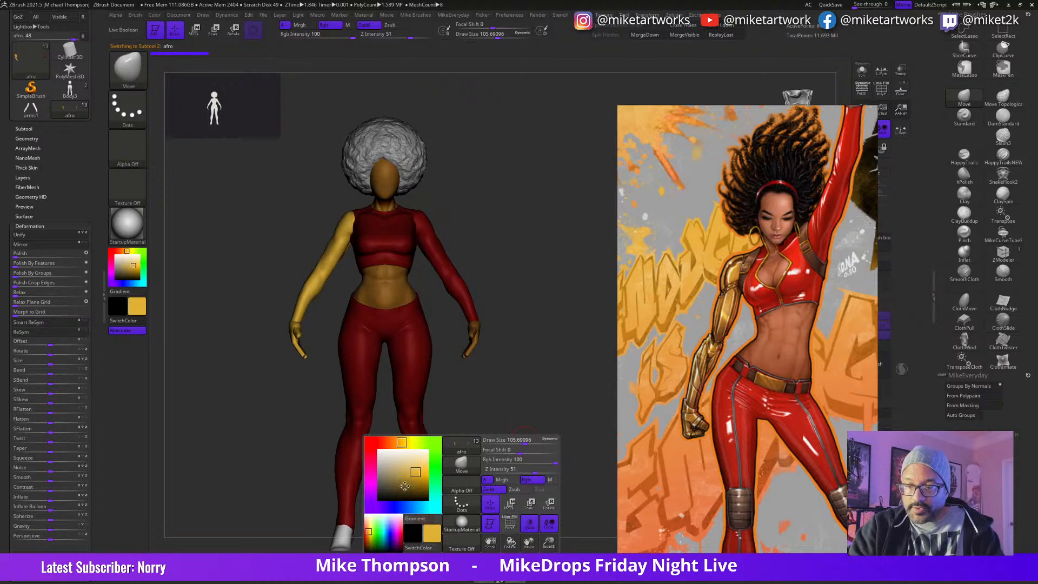
{"action": "left_click", "coordinate": [380, 487]}
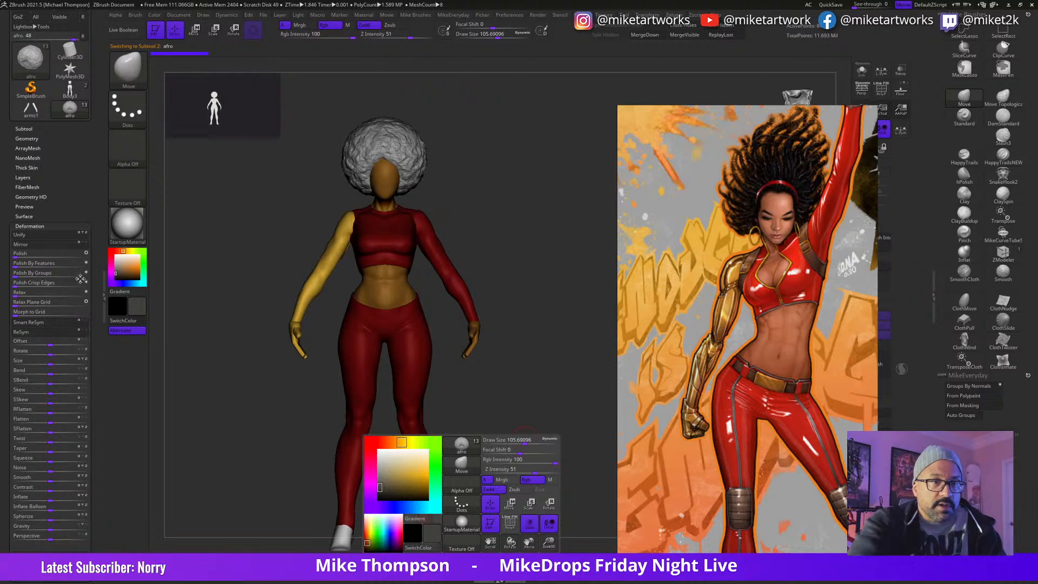
{"action": "left_click", "coordinate": [24, 128]}
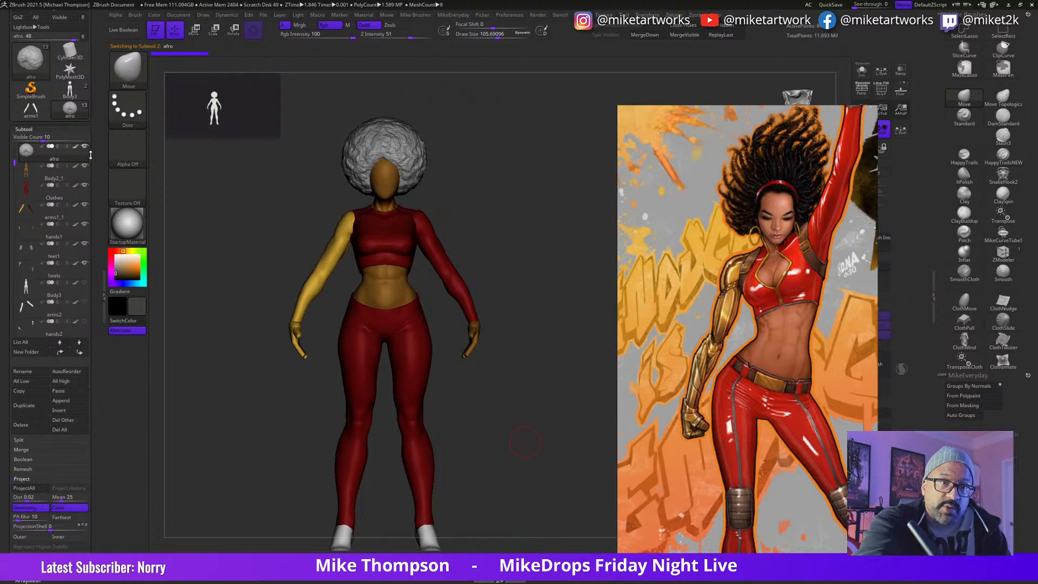
{"action": "key", "text": "space"}
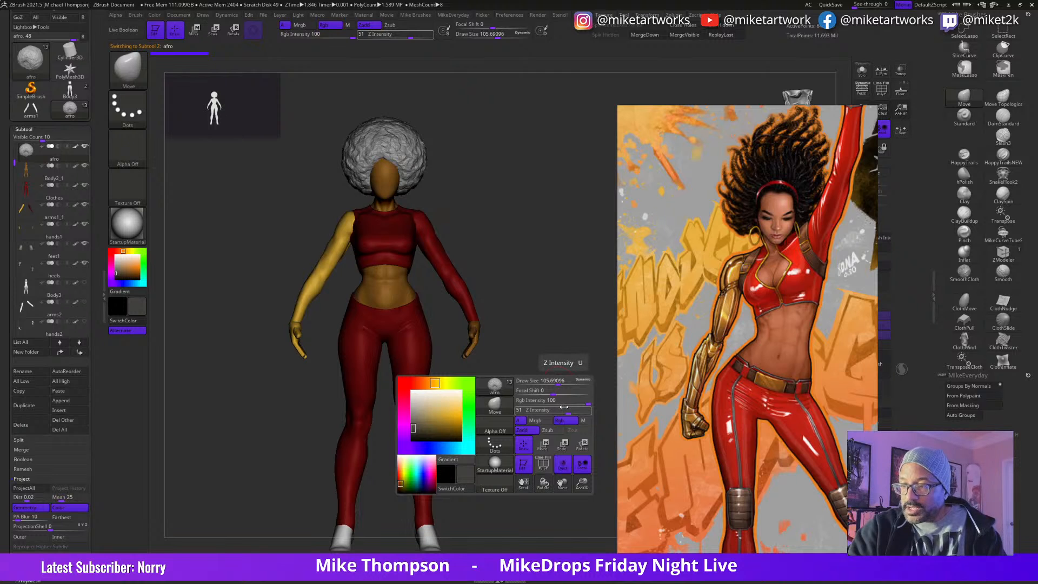
{"action": "left_click", "coordinate": [154, 15]}
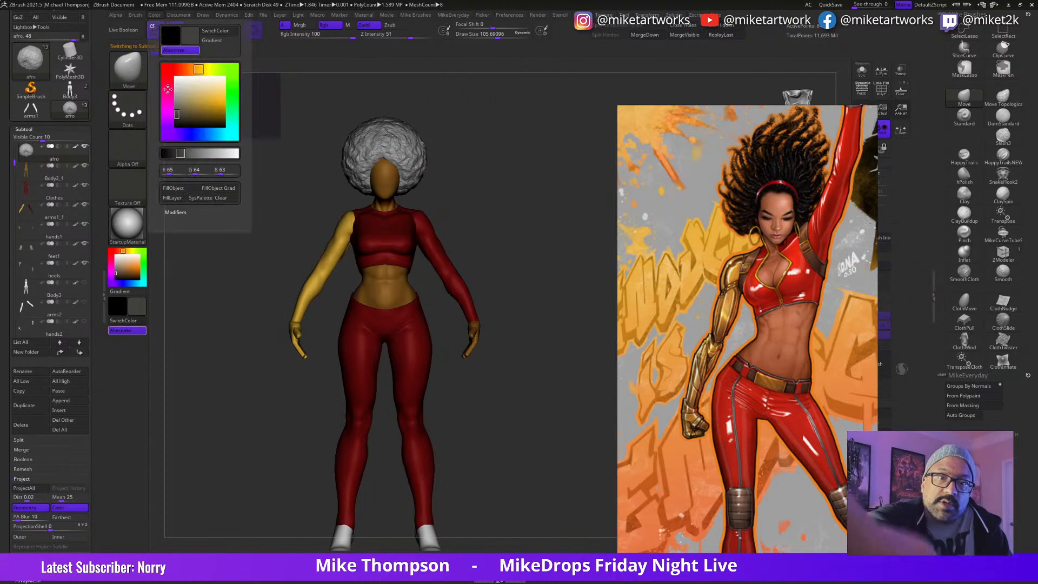
{"action": "left_click", "coordinate": [179, 187]}
{"action": "mouse_move", "coordinate": [517, 491]}
{"action": "left_mouse_down", "text": "alt"}
{"action": "mouse_move", "coordinate": [533, 490]}
{"action": "mouse_move", "coordinate": [535, 478]}
{"action": "mouse_move", "coordinate": [522, 482]}
{"action": "left_mouse_up", "text": "alt"}
{"action": "left_click_drag", "start_coordinate": [535, 468], "coordinate": [577, 489]}
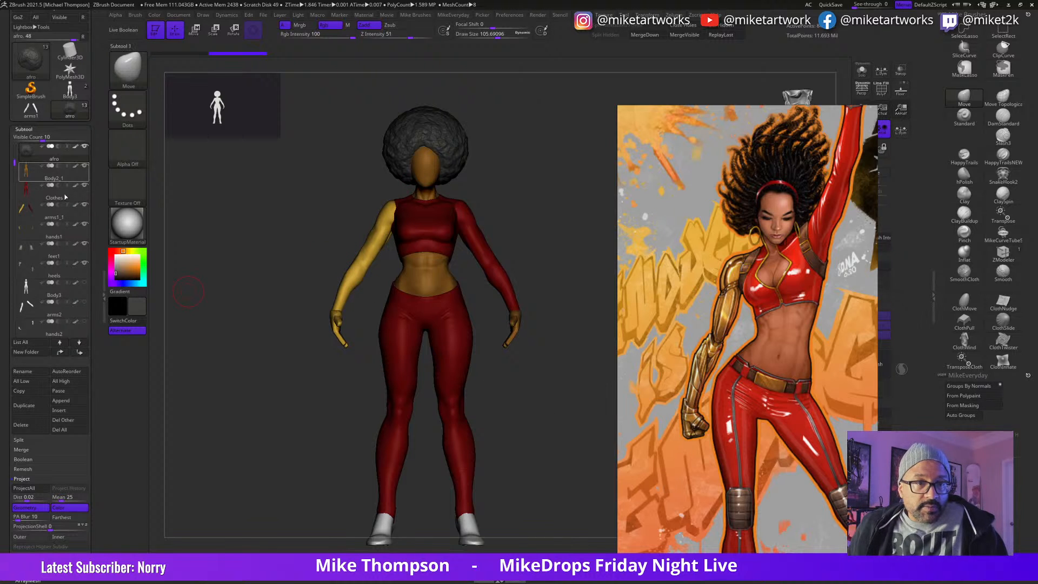
Step: Save the tool as WorkingMistyBase2 in the IronFist folder, overwriting the existing file
{"action": "left_click_drag", "start_coordinate": [97, 134], "coordinate": [104, 186]}
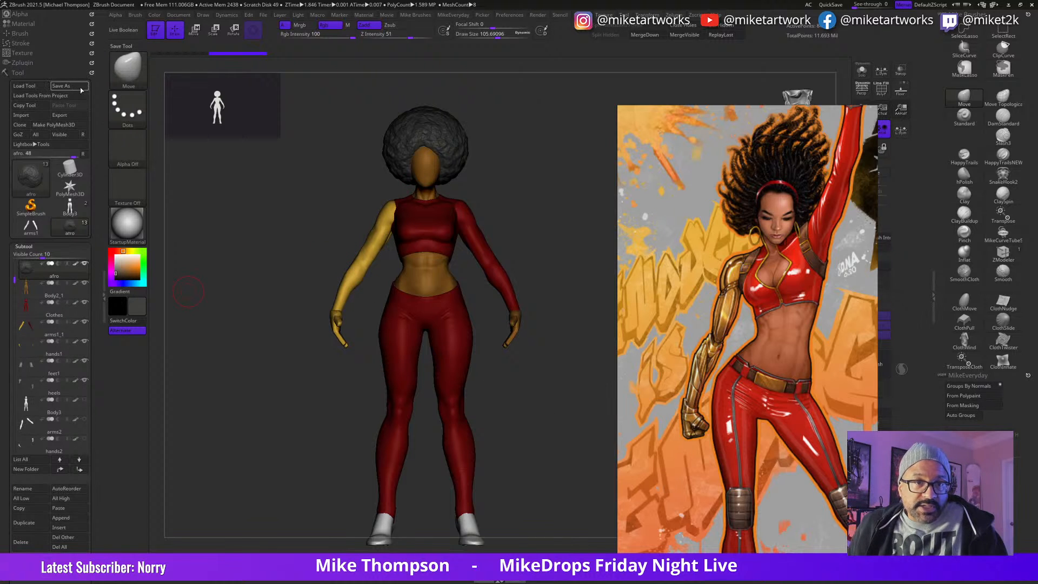
{"action": "left_click", "coordinate": [61, 86]}
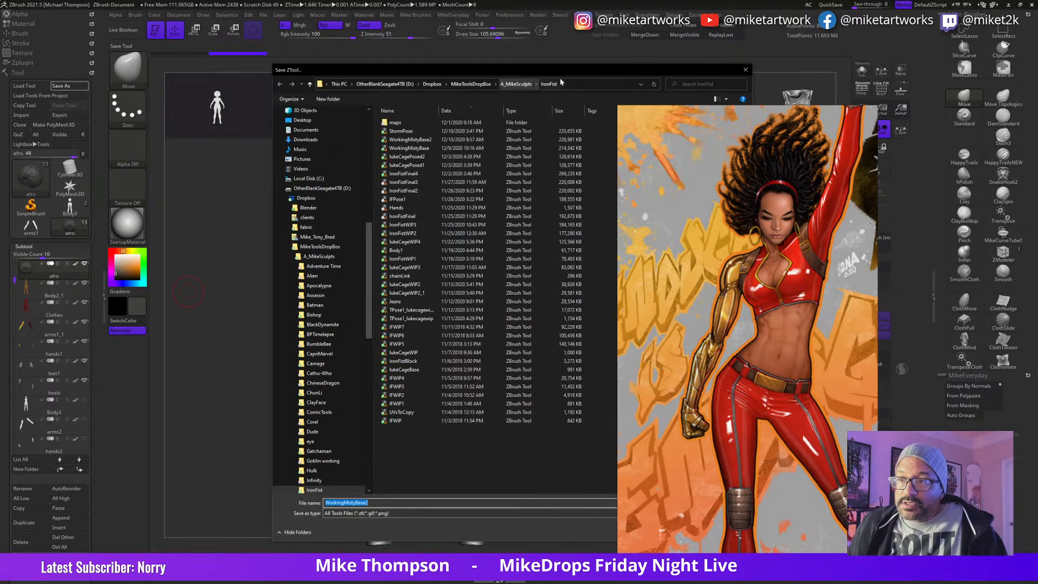
{"action": "left_click_drag", "start_coordinate": [582, 73], "coordinate": [386, 68]}
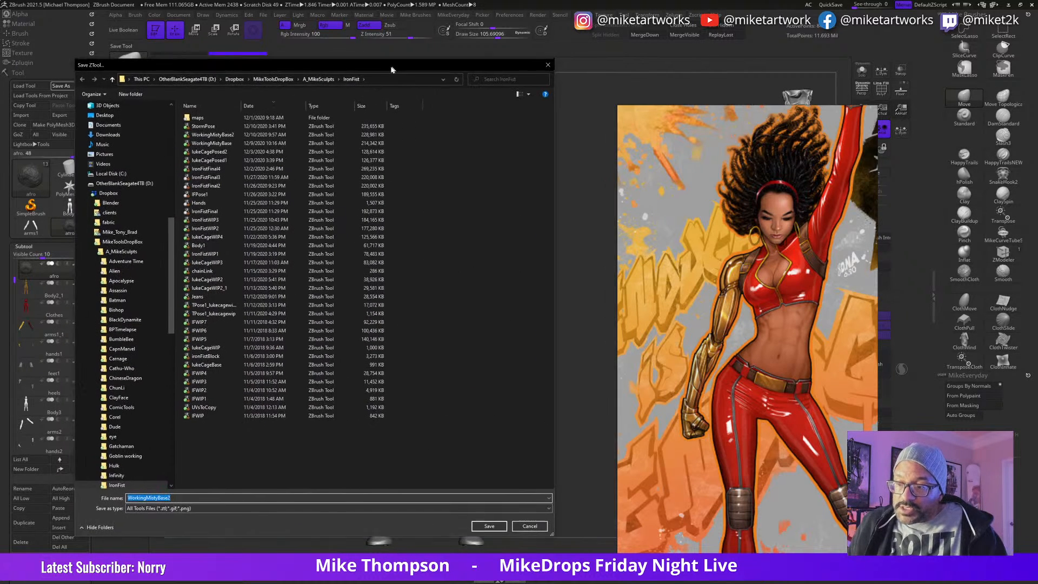
{"action": "left_click", "coordinate": [490, 526]}
{"action": "left_click", "coordinate": [540, 288]}
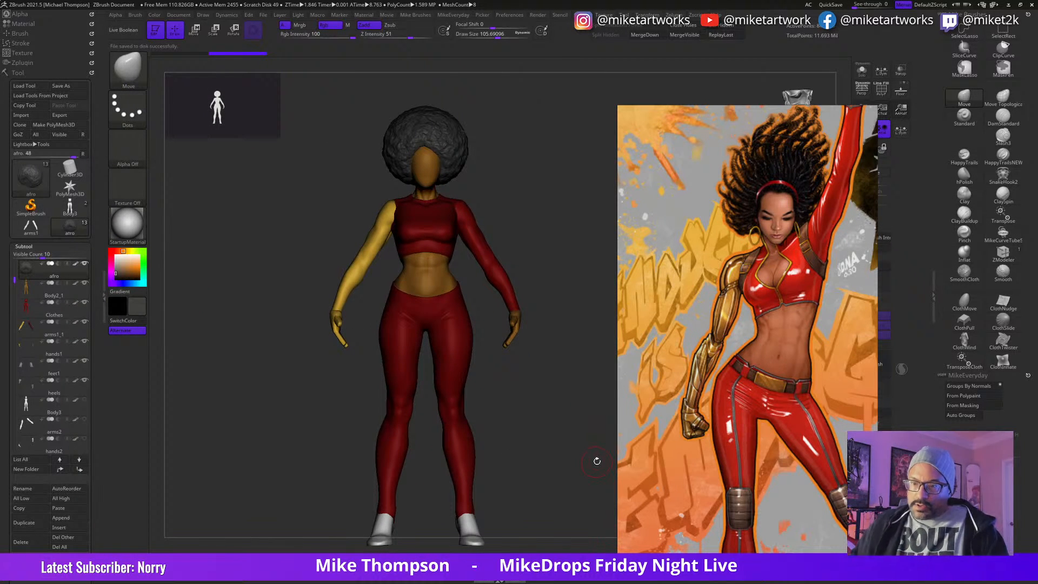
Step: Make the Clothes subtool active and reduce the Move brush's draw size to about 72.5
{"action": "left_click_drag", "start_coordinate": [525, 435], "coordinate": [538, 517]}
{"action": "left_click_drag", "start_coordinate": [496, 419], "coordinate": [606, 486], "text": "alt"}
{"action": "left_click", "coordinate": [508, 443], "text": "alt"}
{"action": "left_click_drag", "start_coordinate": [577, 446], "coordinate": [538, 412], "text": "alt"}
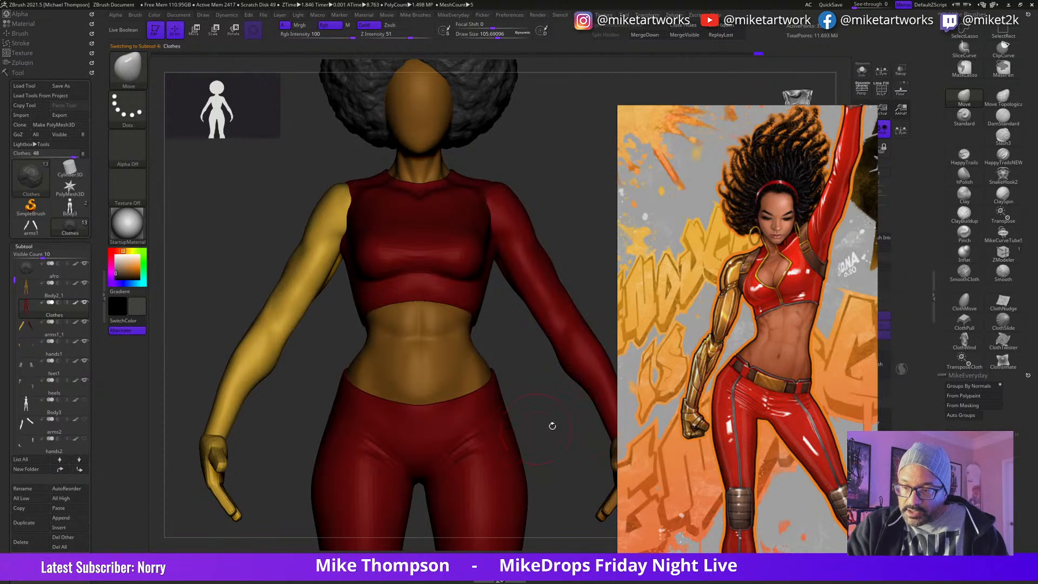
{"action": "key", "text": "s"}
{"action": "left_click_drag", "start_coordinate": [555, 428], "coordinate": [550, 429]}
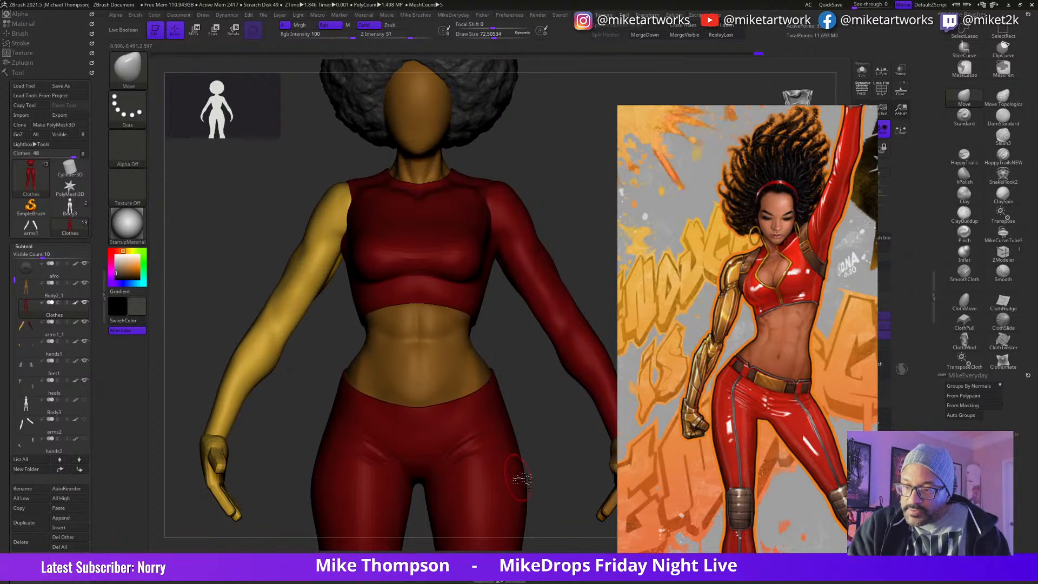
Step: Duplicate the hands1 subtool and replace the copy's mesh with a QCube
{"action": "left_click", "coordinate": [81, 351]}
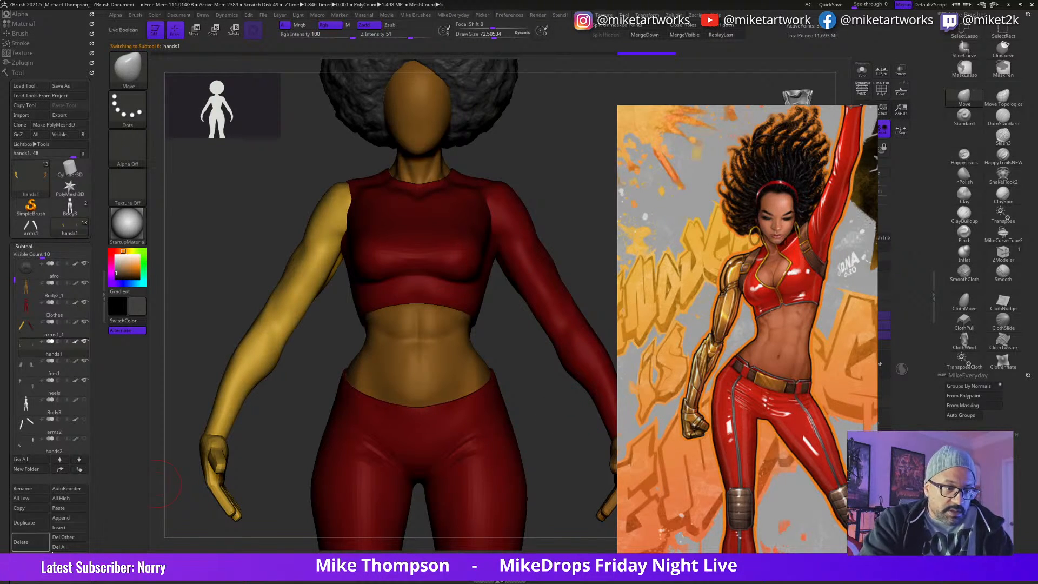
{"action": "left_click", "coordinate": [48, 523]}
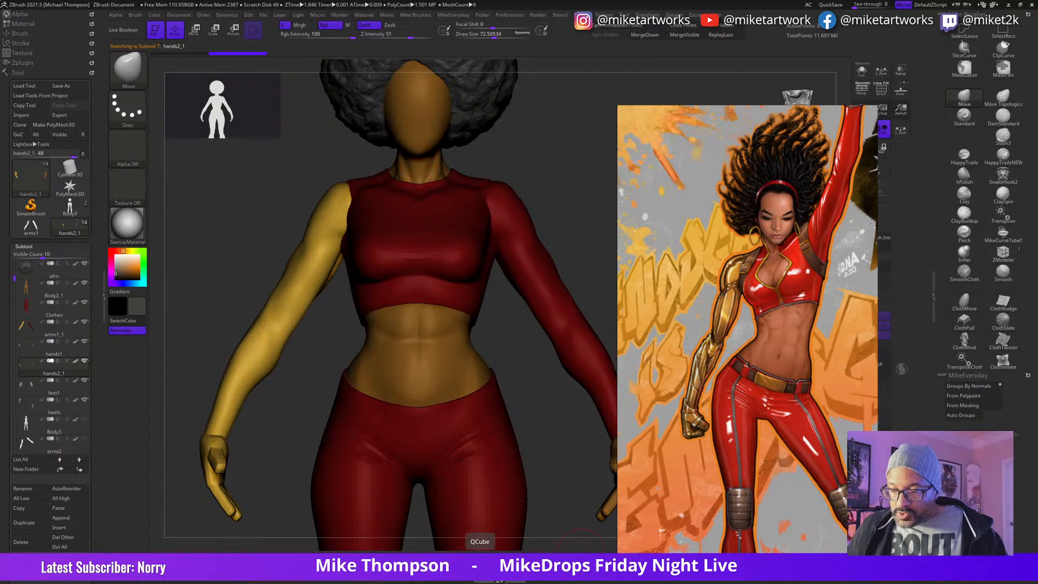
{"action": "left_click_drag", "start_coordinate": [583, 478], "coordinate": [546, 329], "text": "alt"}
{"action": "mouse_move", "coordinate": [560, 477]}
{"action": "left_mouse_down"}
{"action": "mouse_move", "coordinate": [594, 489]}
{"action": "mouse_move", "coordinate": [560, 482]}
{"action": "mouse_move", "coordinate": [544, 496]}
{"action": "mouse_move", "coordinate": [544, 482]}
{"action": "left_mouse_up"}
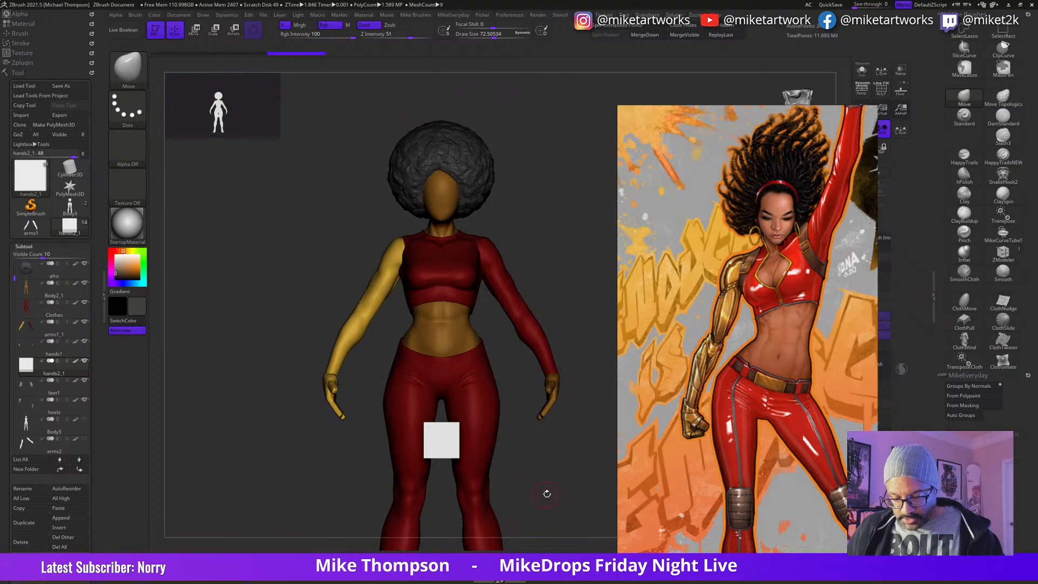
Step: Centre the gizmo on the cube and scale it down in depth and width into a thin upright strip
{"action": "key", "text": "w"}
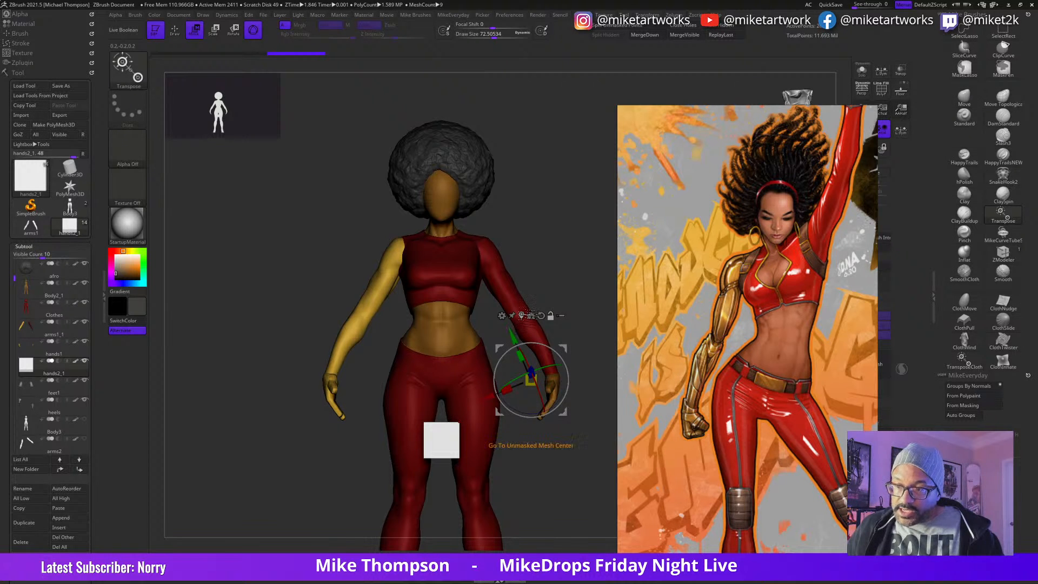
{"action": "left_click", "coordinate": [451, 376], "text": "alt"}
{"action": "left_click_drag", "start_coordinate": [546, 478], "coordinate": [587, 486]}
{"action": "left_click_drag", "start_coordinate": [474, 440], "coordinate": [457, 440]}
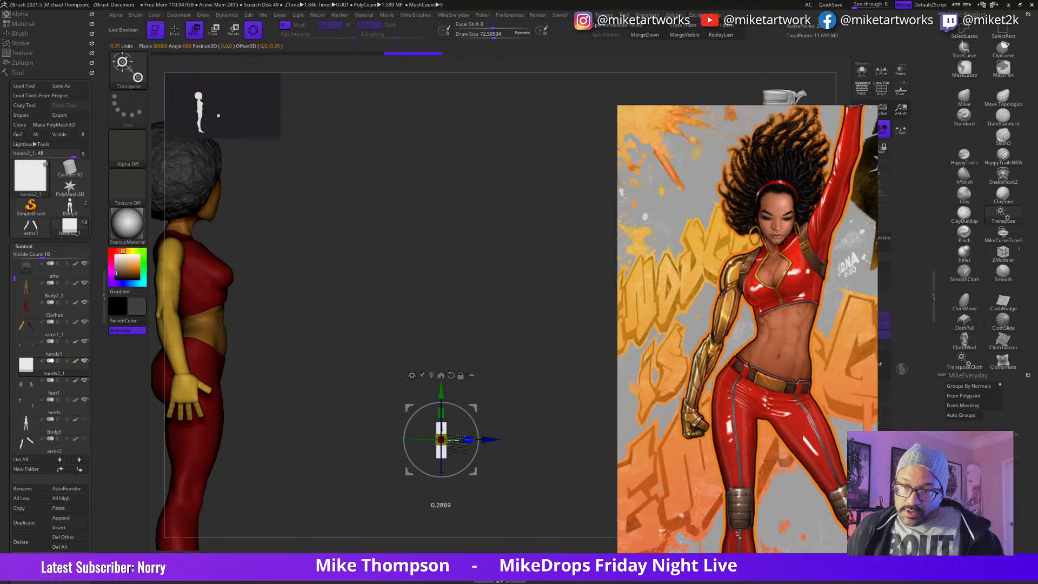
{"action": "left_click_drag", "start_coordinate": [532, 476], "coordinate": [486, 476]}
{"action": "left_click_drag", "start_coordinate": [414, 440], "coordinate": [429, 443]}
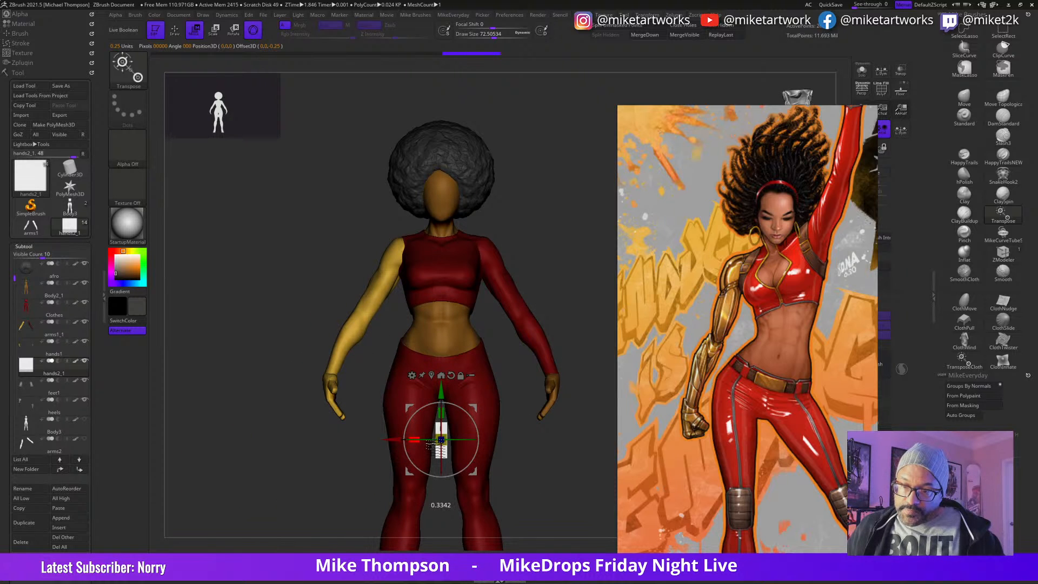
Step: Scale down the strip and move it toward the front of the figure's left hip
{"action": "left_click_drag", "start_coordinate": [475, 471], "coordinate": [503, 401]}
{"action": "left_click_drag", "start_coordinate": [538, 464], "coordinate": [611, 546], "text": "alt"}
{"action": "left_click_drag", "start_coordinate": [581, 345], "coordinate": [543, 324]}
{"action": "left_click_drag", "start_coordinate": [506, 364], "coordinate": [506, 358]}
{"action": "left_click_drag", "start_coordinate": [349, 441], "coordinate": [323, 392], "text": "alt"}
{"action": "left_click_drag", "start_coordinate": [589, 431], "coordinate": [557, 489]}
Step: Rotate the strip to follow the hip's curve and set it against the front of the pants below the waist
{"action": "left_click_drag", "start_coordinate": [450, 433], "coordinate": [410, 149]}
{"action": "left_click_drag", "start_coordinate": [450, 370], "coordinate": [455, 532], "text": "alt"}
{"action": "left_click_drag", "start_coordinate": [456, 437], "coordinate": [459, 488]}
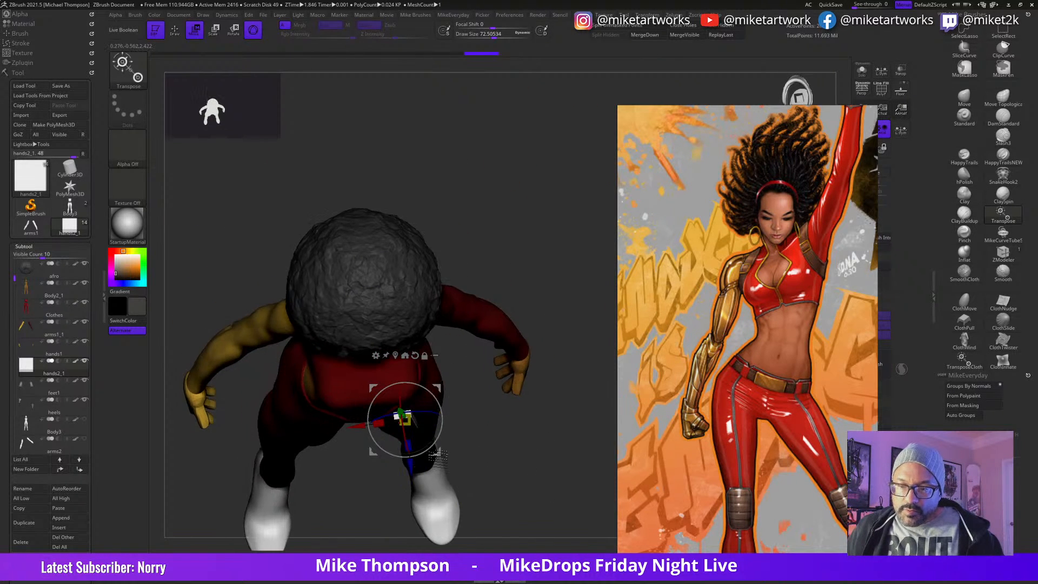
{"action": "left_click_drag", "start_coordinate": [444, 441], "coordinate": [462, 441]}
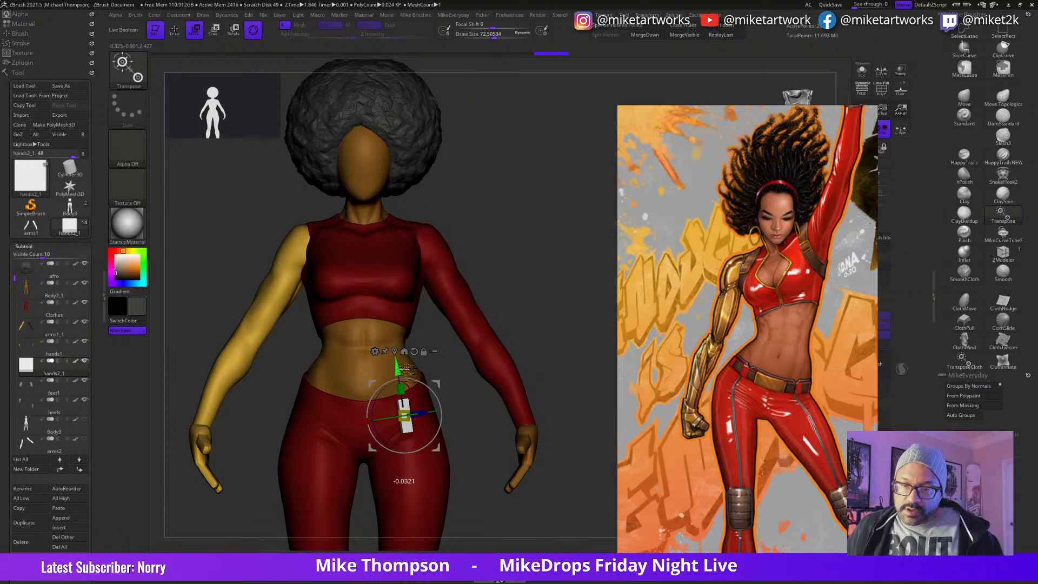
{"action": "left_click_drag", "start_coordinate": [481, 457], "coordinate": [416, 400]}
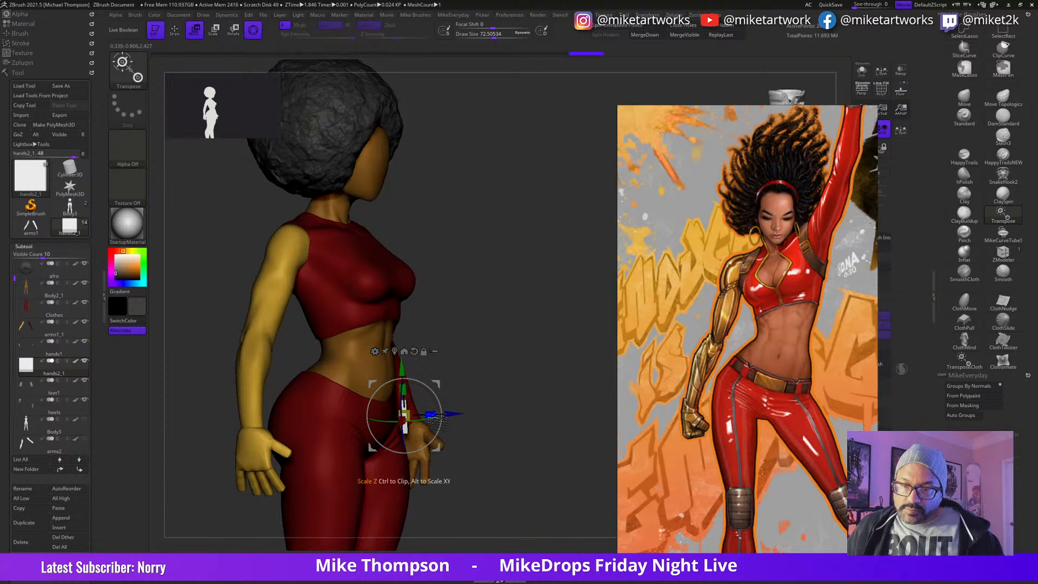
{"action": "left_click_drag", "start_coordinate": [463, 413], "coordinate": [461, 477]}
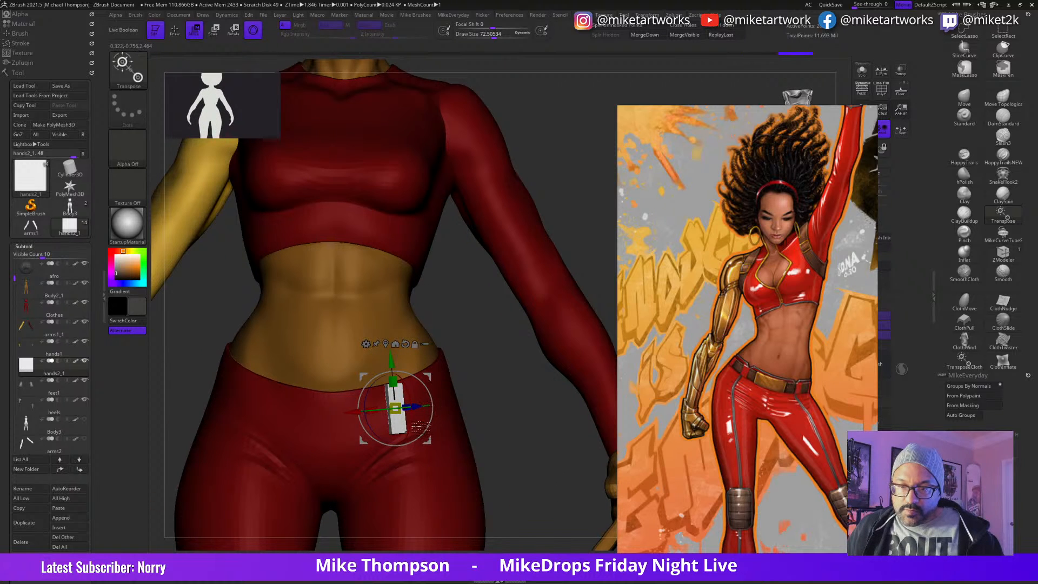
{"action": "left_click_drag", "start_coordinate": [493, 468], "coordinate": [499, 469]}
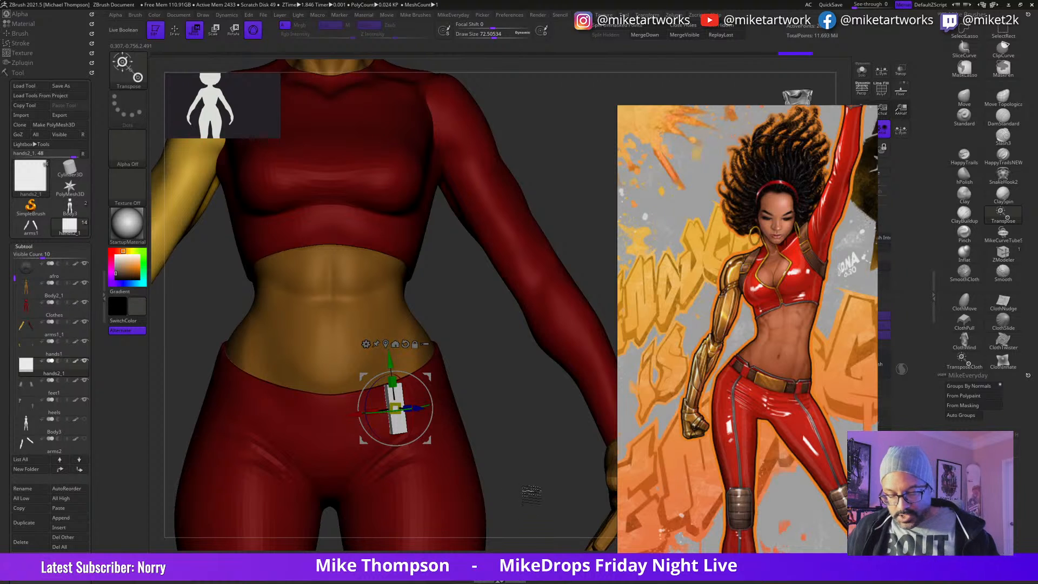
Step: Shrink the strip slightly, shift it up to the pants' waistline and tilt it to match the hip as a belt loop
{"action": "key", "text": "q"}
{"action": "left_click_drag", "start_coordinate": [551, 508], "coordinate": [510, 512]}
{"action": "key", "text": "w"}
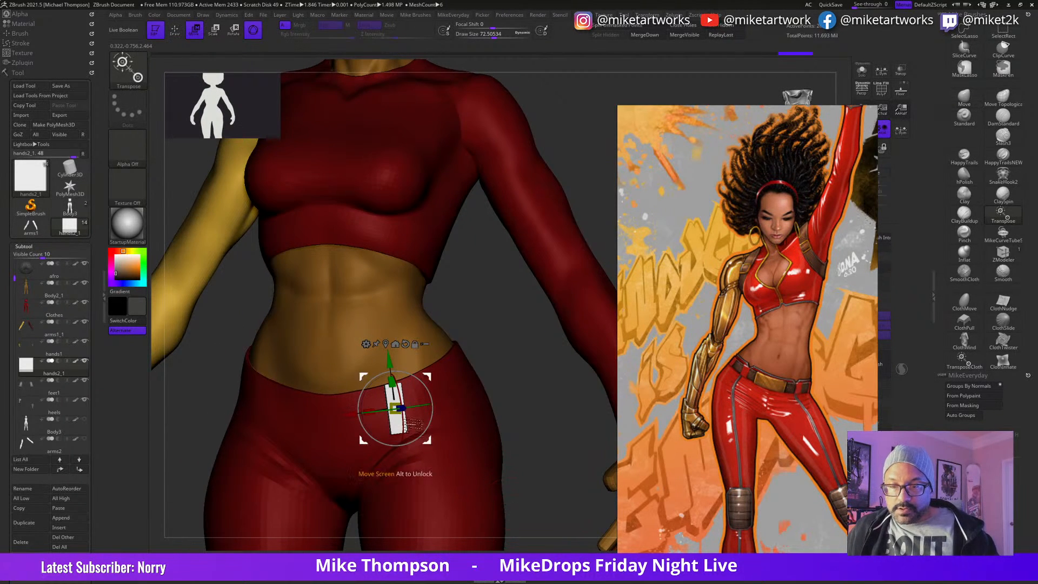
{"action": "left_click_drag", "start_coordinate": [393, 409], "coordinate": [395, 409]}
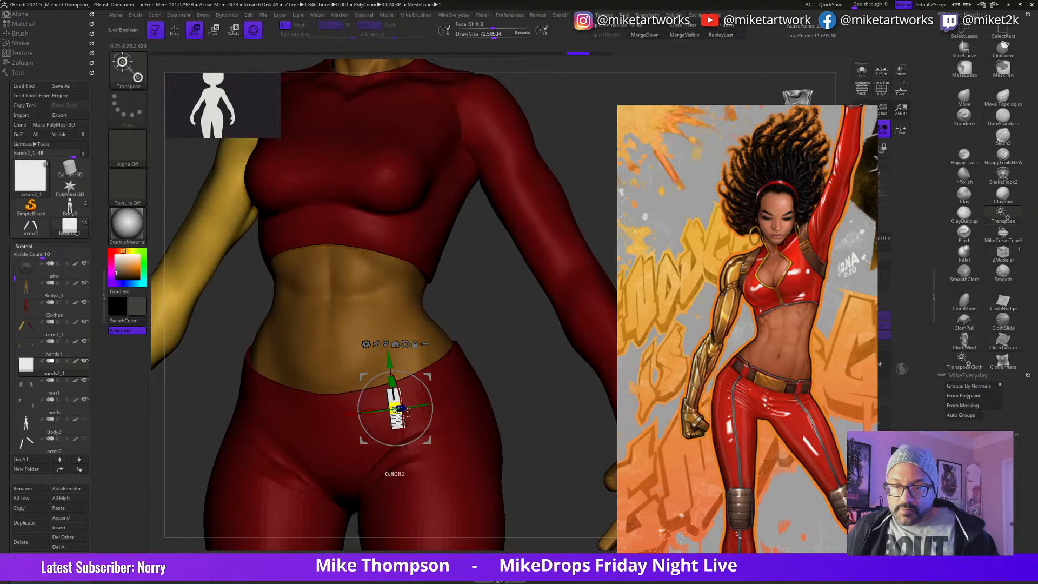
{"action": "mouse_move", "coordinate": [395, 409]}
{"action": "left_mouse_down"}
{"action": "mouse_move", "coordinate": [426, 432]}
{"action": "mouse_move", "coordinate": [416, 432]}
{"action": "left_mouse_up"}
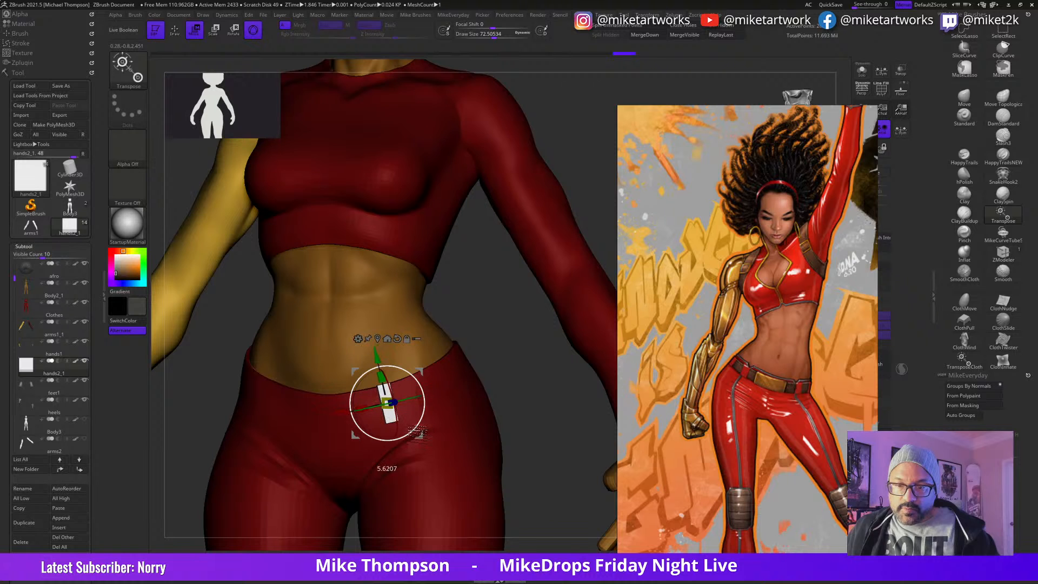
{"action": "left_click_drag", "start_coordinate": [540, 476], "coordinate": [605, 419]}
{"action": "key", "text": "q"}
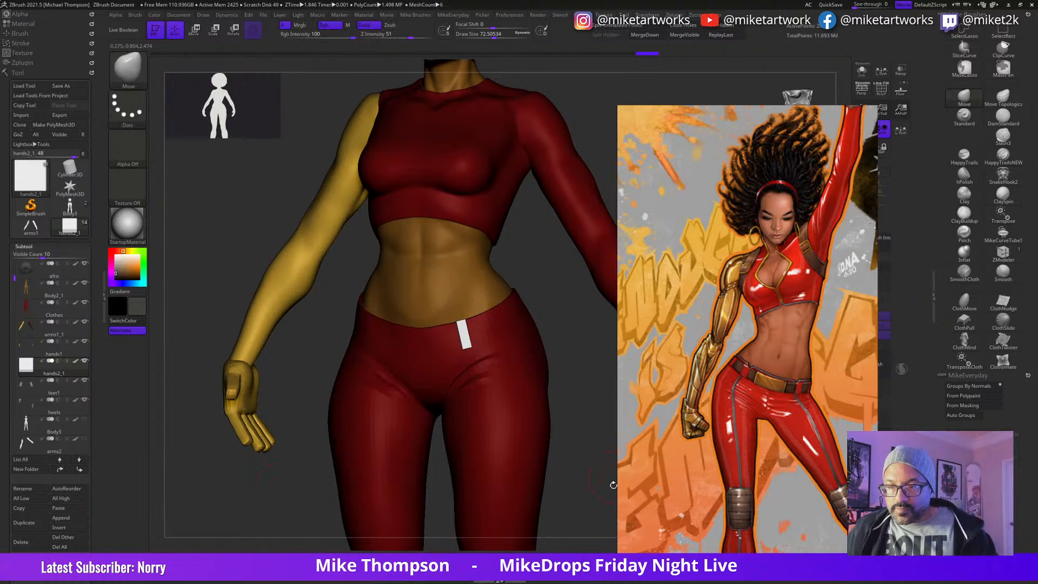
Step: Mirror the belt loop to the opposite side of the waist and adjust the pair against the pants
{"action": "left_click", "coordinate": [325, 564]}
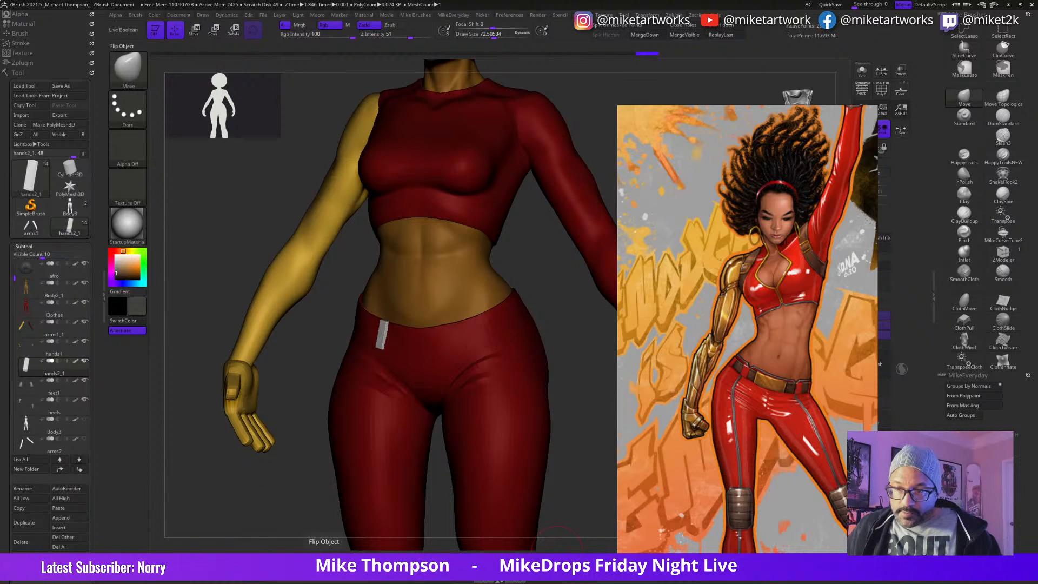
{"action": "left_click", "coordinate": [335, 563]}
{"action": "left_click_drag", "start_coordinate": [591, 465], "coordinate": [470, 461]}
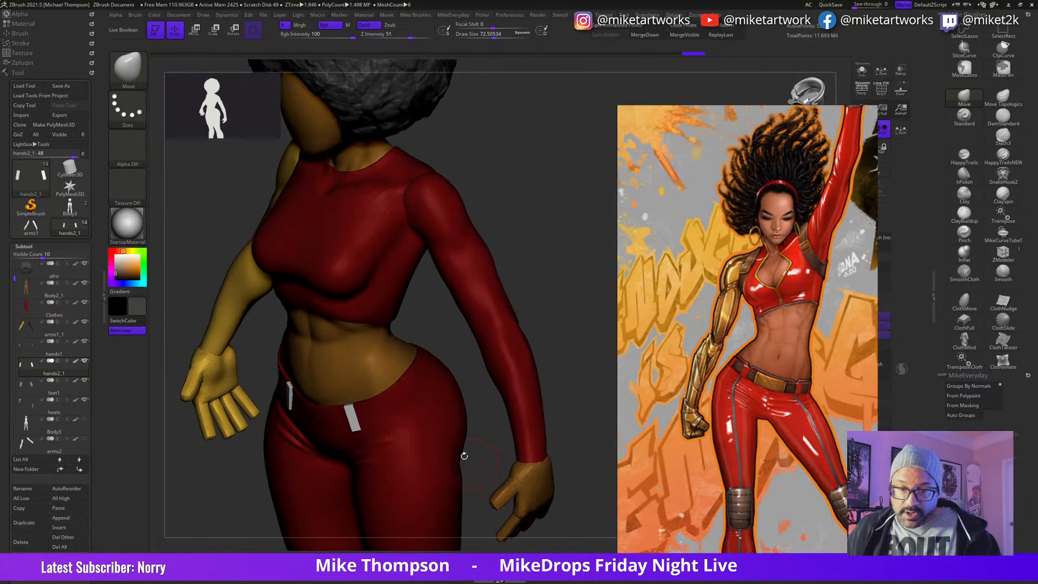
{"action": "key", "text": "w"}
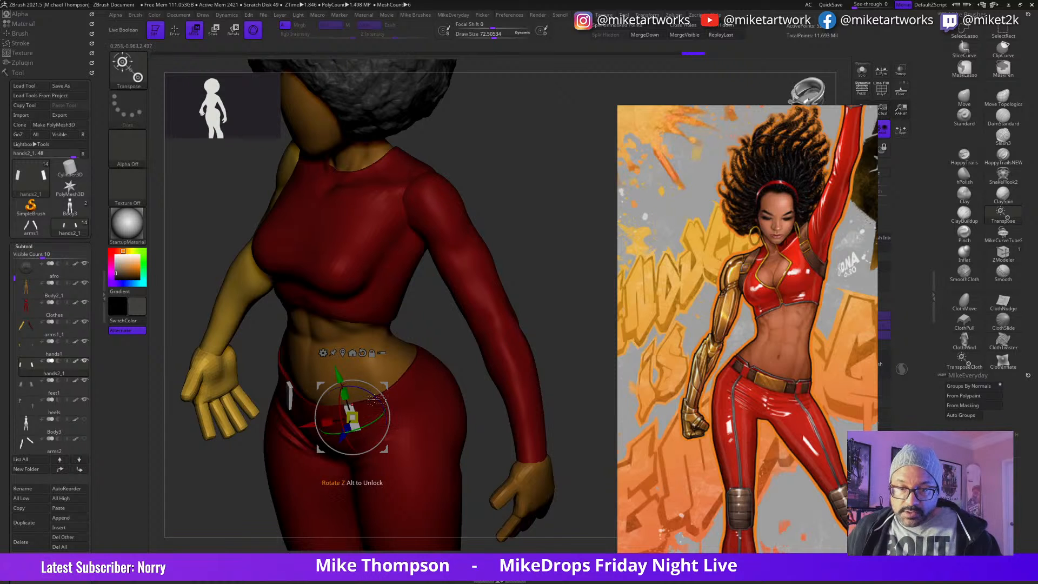
{"action": "left_click_drag", "start_coordinate": [344, 420], "coordinate": [345, 417]}
{"action": "left_click_drag", "start_coordinate": [599, 333], "coordinate": [476, 407]}
{"action": "left_click_drag", "start_coordinate": [456, 450], "coordinate": [463, 529]}
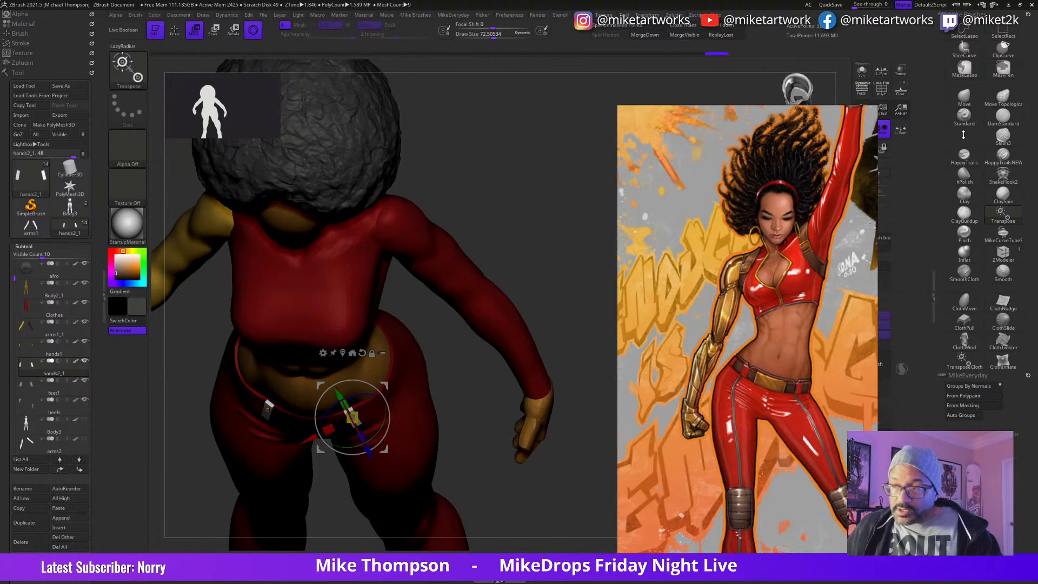
Step: Isolate the belt loops, duplicate the front pair within the subtool, move the copies toward the outer hips and show the whole figure again
{"action": "left_click", "coordinate": [862, 69]}
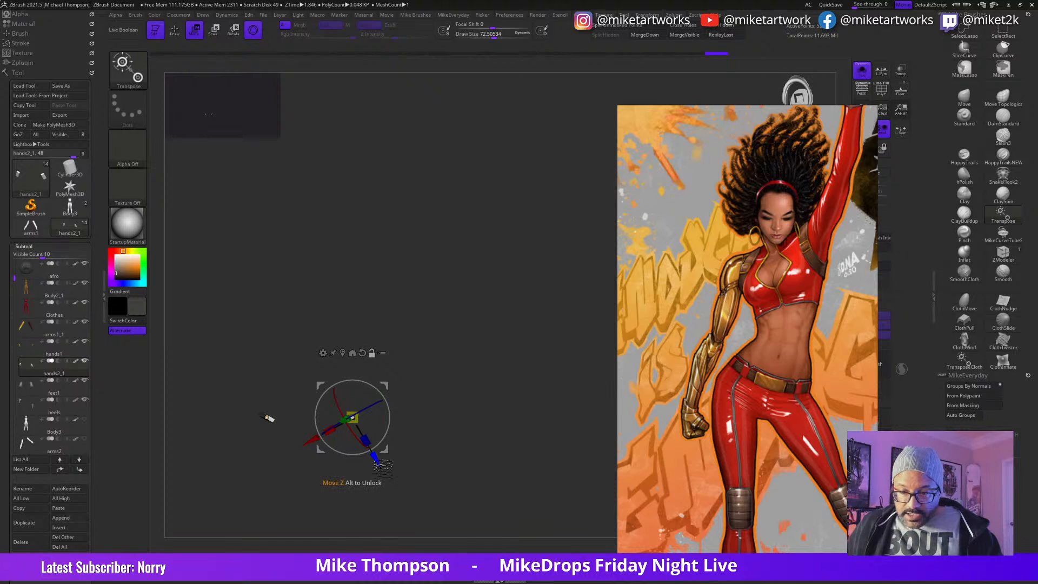
{"action": "left_click_drag", "start_coordinate": [385, 449], "coordinate": [395, 378]}
{"action": "key", "text": "ctrl+z"}
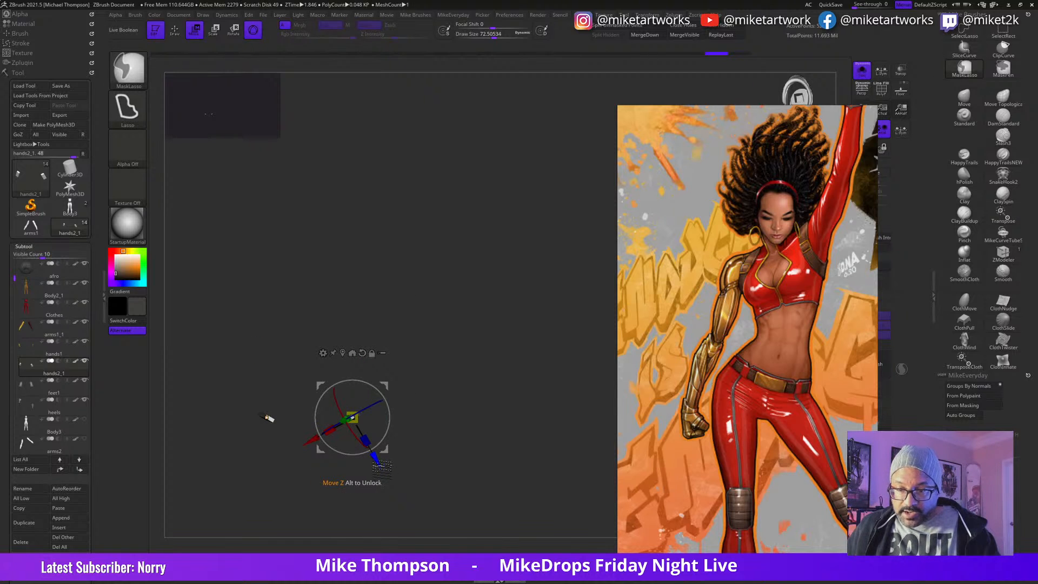
{"action": "left_click_drag", "start_coordinate": [377, 461], "coordinate": [363, 439], "text": "ctrl"}
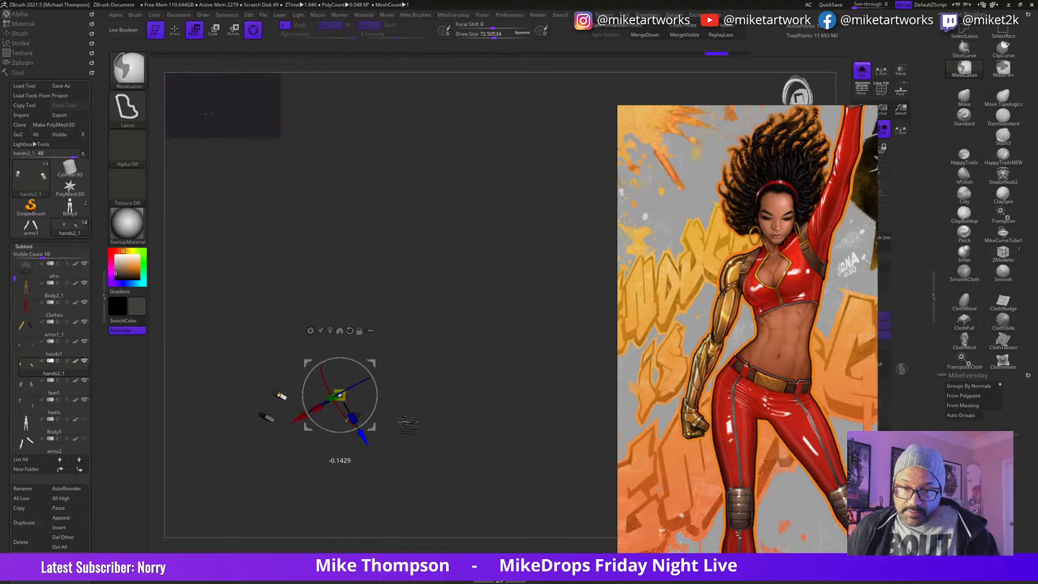
{"action": "mouse_move", "coordinate": [371, 401]}
{"action": "left_mouse_down"}
{"action": "mouse_move", "coordinate": [379, 371]}
{"action": "mouse_move", "coordinate": [363, 330]}
{"action": "left_mouse_up"}
{"action": "left_click_drag", "start_coordinate": [386, 382], "coordinate": [404, 376]}
{"action": "left_click_drag", "start_coordinate": [443, 469], "coordinate": [479, 438]}
{"action": "left_click", "coordinate": [862, 69]}
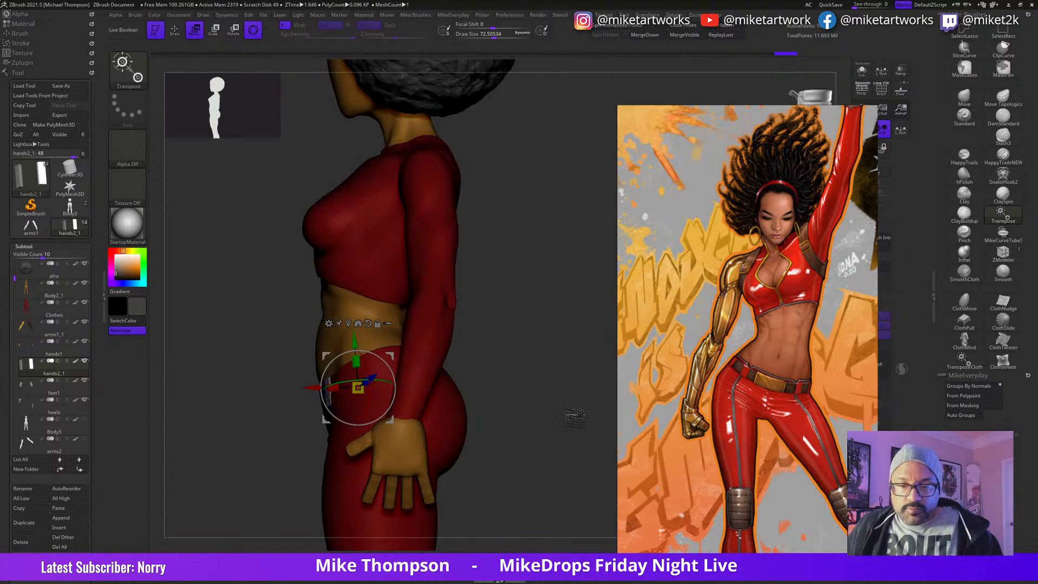
Step: Rotate and shift the second pair of belt loops to sit against the sides of the waistline
{"action": "left_click_drag", "start_coordinate": [578, 404], "coordinate": [506, 404]}
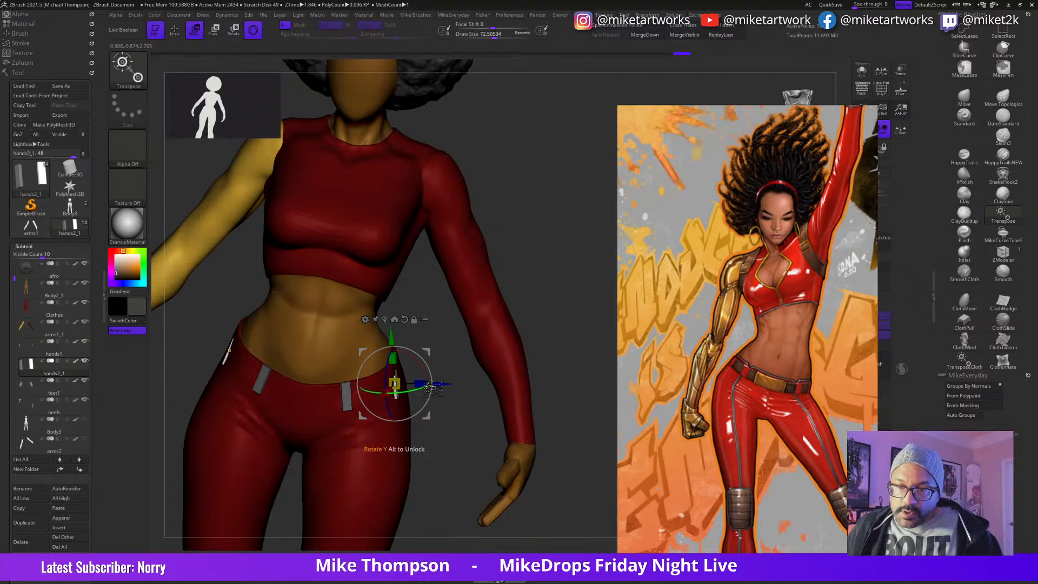
{"action": "left_click_drag", "start_coordinate": [448, 389], "coordinate": [452, 389]}
{"action": "left_click_drag", "start_coordinate": [473, 464], "coordinate": [449, 450]}
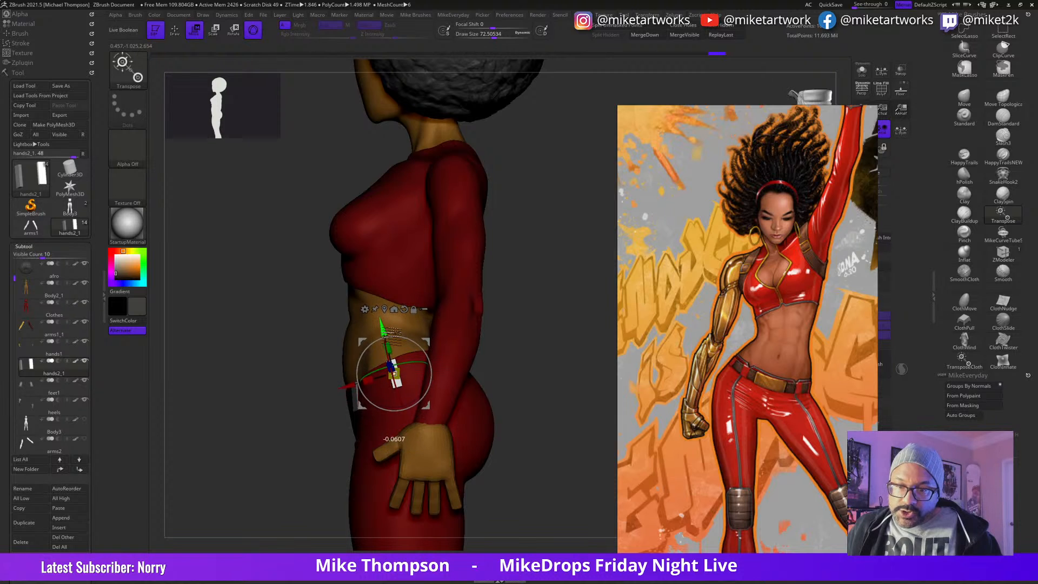
{"action": "left_click_drag", "start_coordinate": [528, 400], "coordinate": [446, 419]}
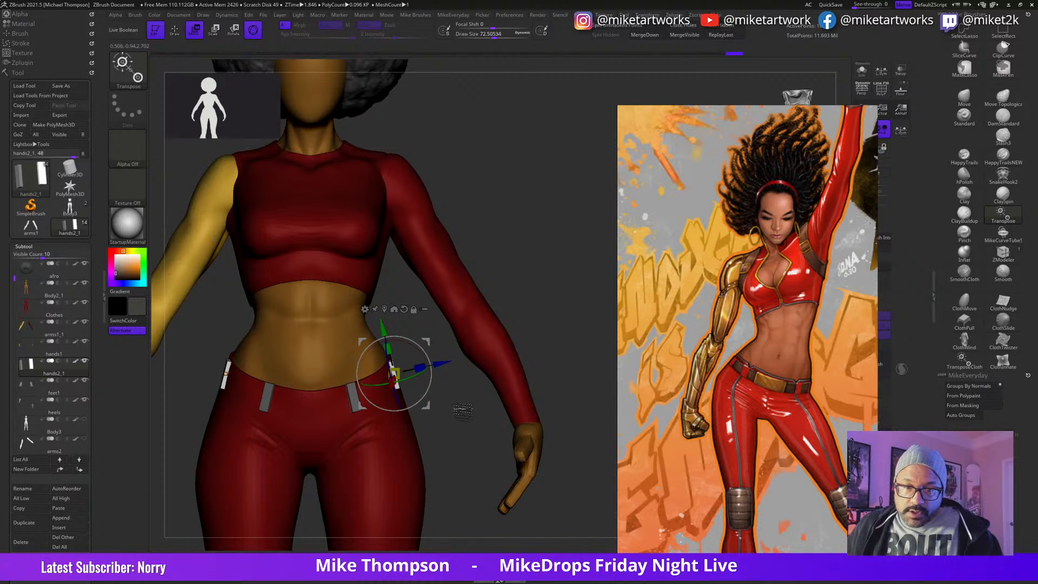
{"action": "left_click_drag", "start_coordinate": [453, 451], "coordinate": [419, 473]}
{"action": "left_click_drag", "start_coordinate": [427, 396], "coordinate": [428, 396]}
Step: Duplicate the side belt loops, move the copies toward the back of the hips and rotate them around the waist
{"action": "left_click_drag", "start_coordinate": [354, 400], "coordinate": [392, 379]}
{"action": "left_click_drag", "start_coordinate": [555, 364], "coordinate": [544, 470]}
{"action": "left_click_drag", "start_coordinate": [455, 362], "coordinate": [481, 339]}
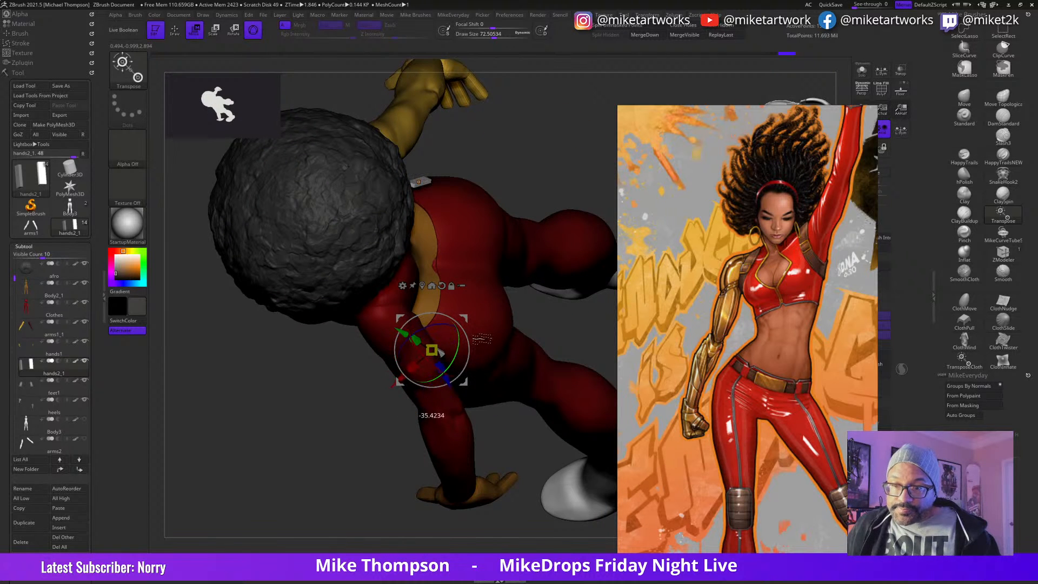
{"action": "key", "text": "q"}
{"action": "mouse_move", "coordinate": [536, 419]}
{"action": "left_mouse_down"}
{"action": "mouse_move", "coordinate": [522, 376]}
{"action": "mouse_move", "coordinate": [532, 389]}
{"action": "mouse_move", "coordinate": [518, 390]}
{"action": "left_mouse_up"}
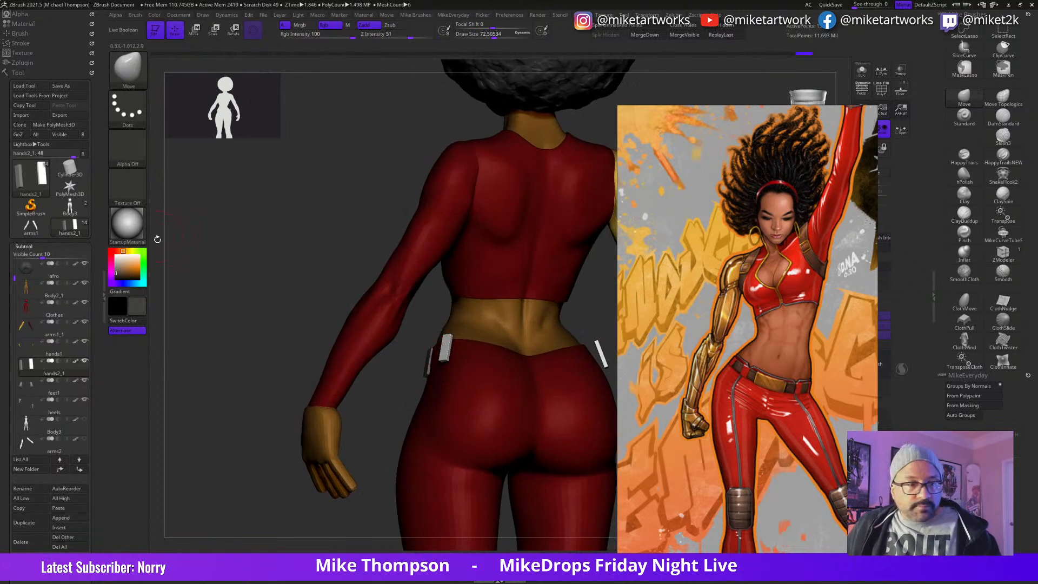
Step: Hide the arms1_1 and hands1 subtools to clear the view of the back belt loops
{"action": "left_click", "coordinate": [85, 321]}
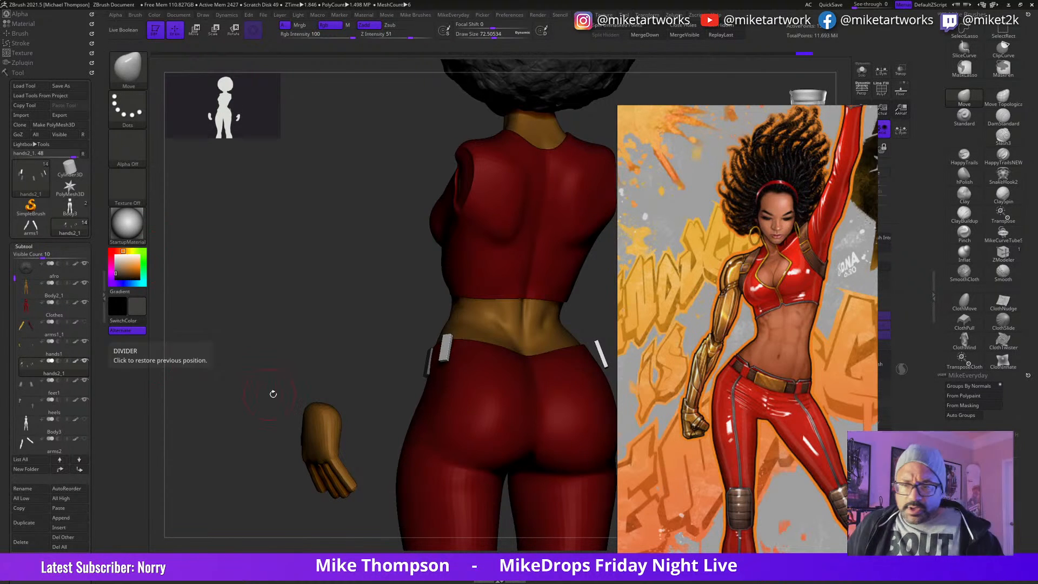
{"action": "left_click", "coordinate": [87, 349]}
{"action": "left_click", "coordinate": [85, 342]}
{"action": "left_click_drag", "start_coordinate": [254, 456], "coordinate": [524, 379]}
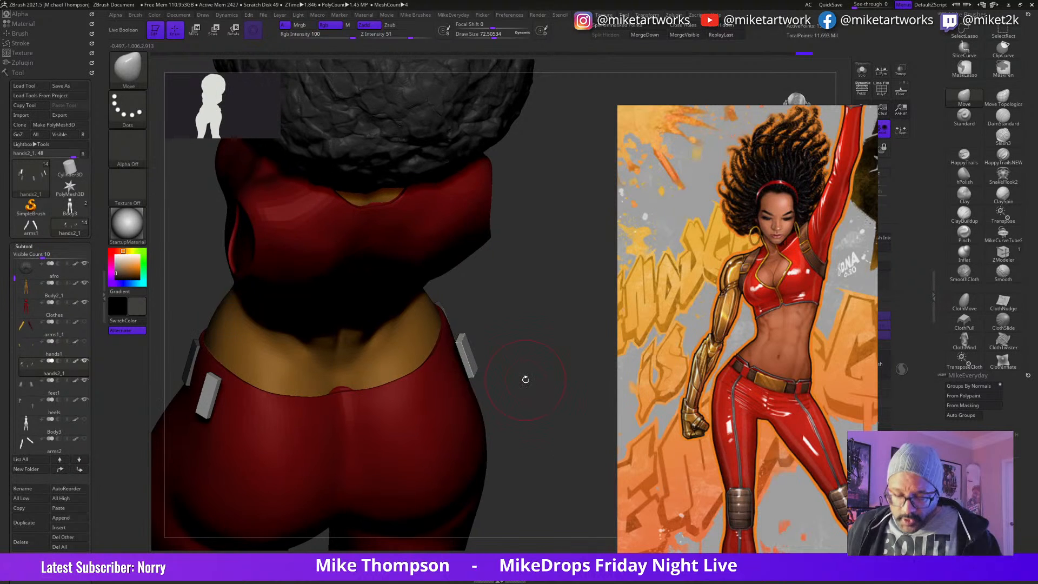
Step: Move the third pair of belt loops onto the back of the waistline and rotate them to follow the surface
{"action": "key", "text": "w"}
{"action": "left_click_drag", "start_coordinate": [206, 375], "coordinate": [222, 407]}
{"action": "left_click_drag", "start_coordinate": [232, 351], "coordinate": [234, 344]}
{"action": "left_click_drag", "start_coordinate": [487, 442], "coordinate": [602, 461]}
{"action": "left_click_drag", "start_coordinate": [261, 394], "coordinate": [283, 403]}
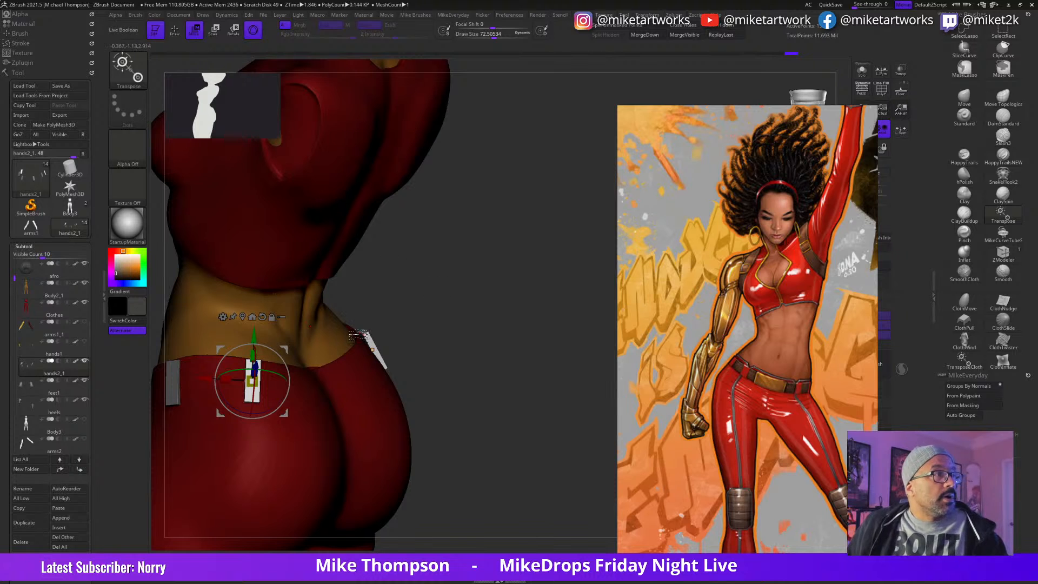
Step: Refine the back belt loops' tilt and raise them slightly to meet the top edge of the pants
{"action": "left_click_drag", "start_coordinate": [505, 371], "coordinate": [484, 395]}
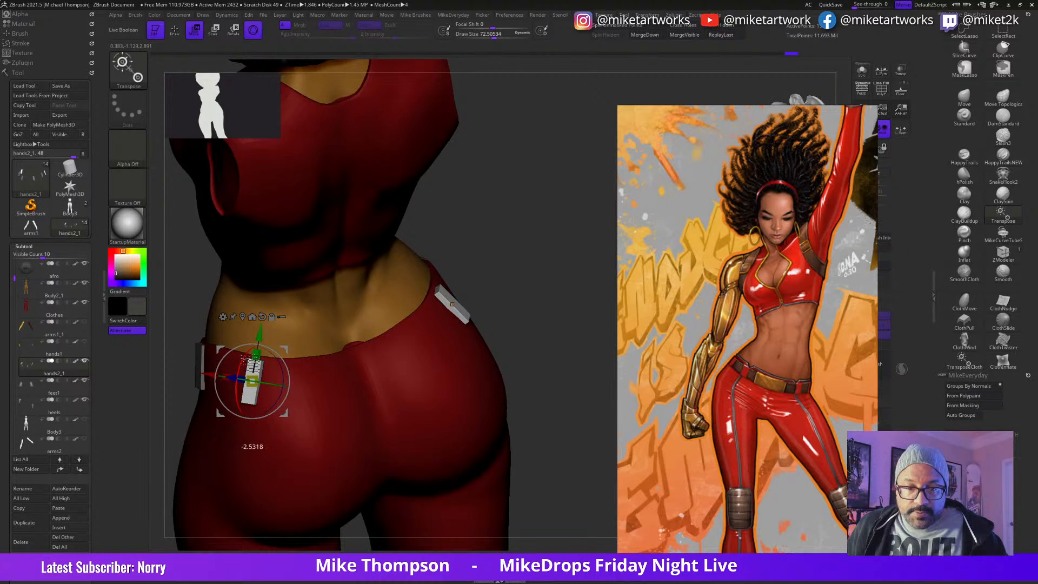
{"action": "left_click_drag", "start_coordinate": [267, 335], "coordinate": [269, 326]}
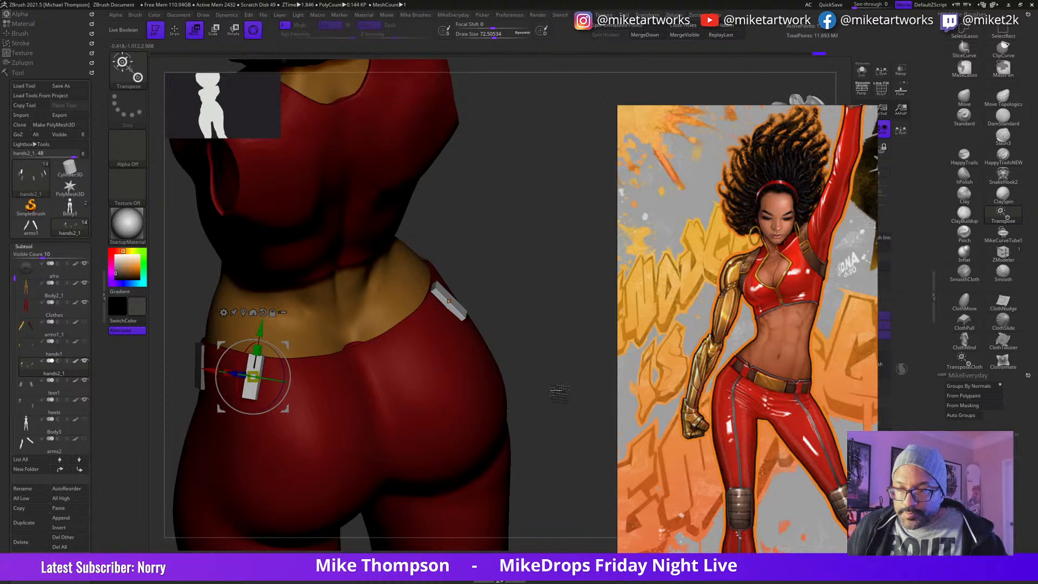
{"action": "left_click_drag", "start_coordinate": [556, 388], "coordinate": [555, 390]}
{"action": "left_click_drag", "start_coordinate": [241, 355], "coordinate": [243, 355]}
{"action": "left_click_drag", "start_coordinate": [520, 333], "coordinate": [529, 325]}
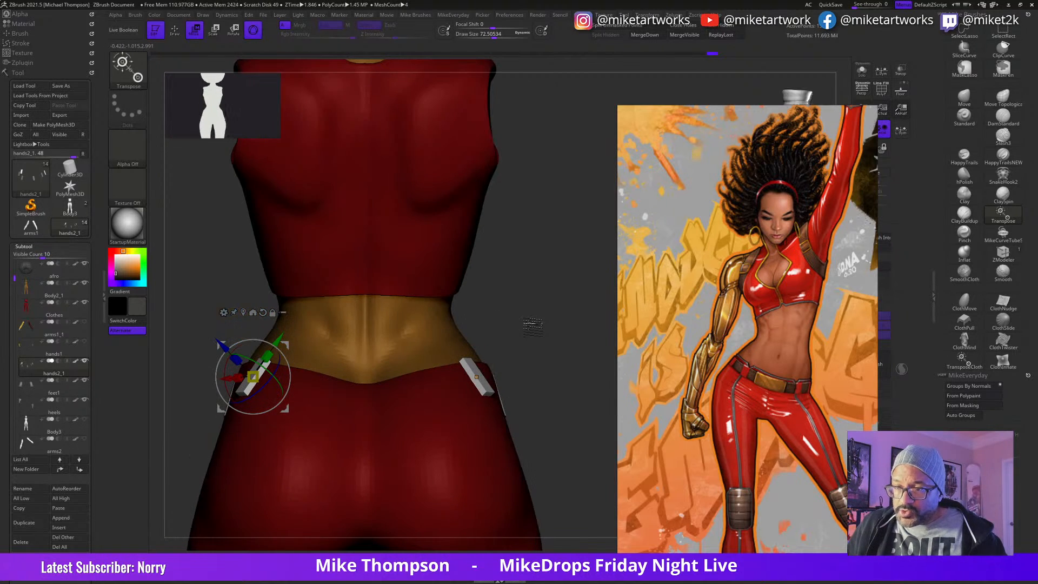
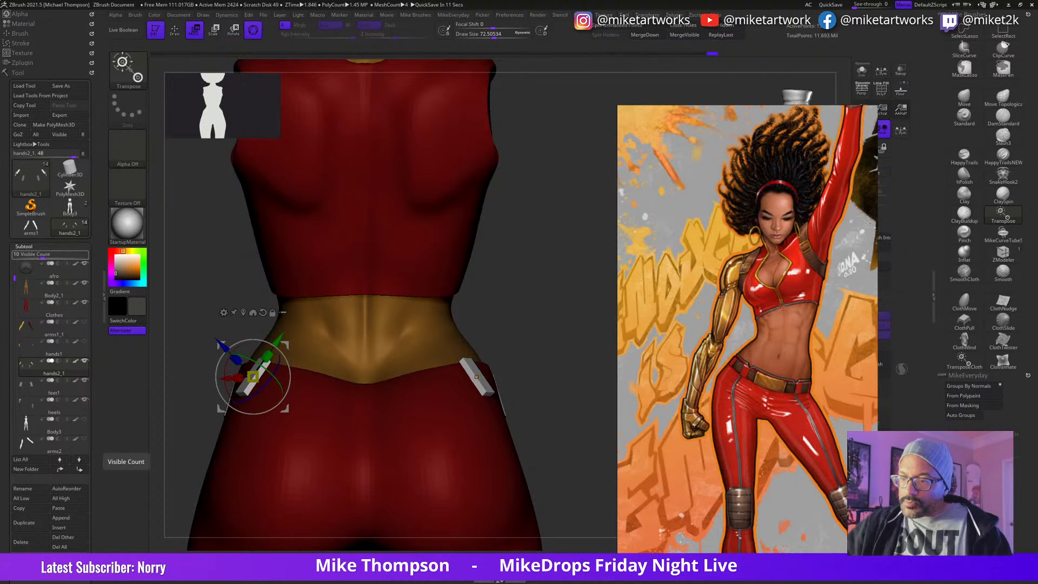
Step: Nudge and tilt the third pair of belt loops so they sit against the back of the hips
{"action": "left_click_drag", "start_coordinate": [533, 376], "coordinate": [566, 387]}
{"action": "left_click_drag", "start_coordinate": [566, 386], "coordinate": [594, 444], "text": "alt"}
{"action": "left_click_drag", "start_coordinate": [339, 444], "coordinate": [331, 445]}
{"action": "left_click_drag", "start_coordinate": [584, 291], "coordinate": [573, 300]}
{"action": "left_click_drag", "start_coordinate": [339, 374], "coordinate": [337, 382]}
{"action": "left_click_drag", "start_coordinate": [326, 445], "coordinate": [327, 435]}
{"action": "left_click_drag", "start_coordinate": [325, 404], "coordinate": [328, 409]}
{"action": "left_click_drag", "start_coordinate": [579, 294], "coordinate": [544, 237]}
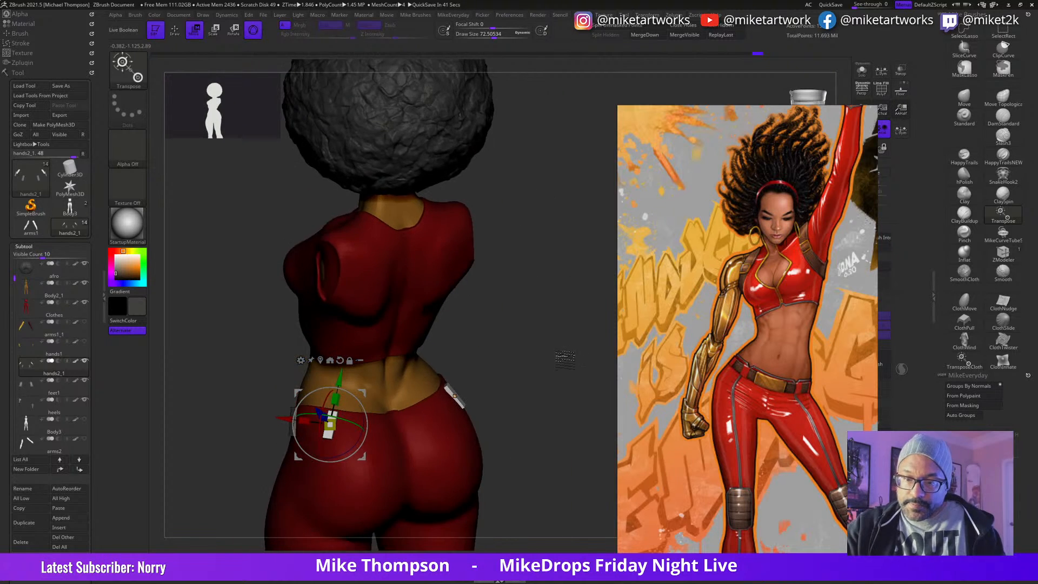
Step: Fine-tune the rotation and height of the back belt loops along the upper edge of the pants
{"action": "left_click_drag", "start_coordinate": [567, 359], "coordinate": [556, 349]}
{"action": "left_click_drag", "start_coordinate": [348, 452], "coordinate": [326, 455]}
{"action": "left_click_drag", "start_coordinate": [338, 380], "coordinate": [338, 379]}
{"action": "left_click_drag", "start_coordinate": [349, 452], "coordinate": [350, 451]}
{"action": "left_click_drag", "start_coordinate": [539, 341], "coordinate": [532, 369]}
Step: Duplicate the back belt loops as a fourth mirrored pair, placed closer to the center of the back and rotated
{"action": "left_click_drag", "start_coordinate": [364, 456], "coordinate": [415, 461], "text": "ctrl"}
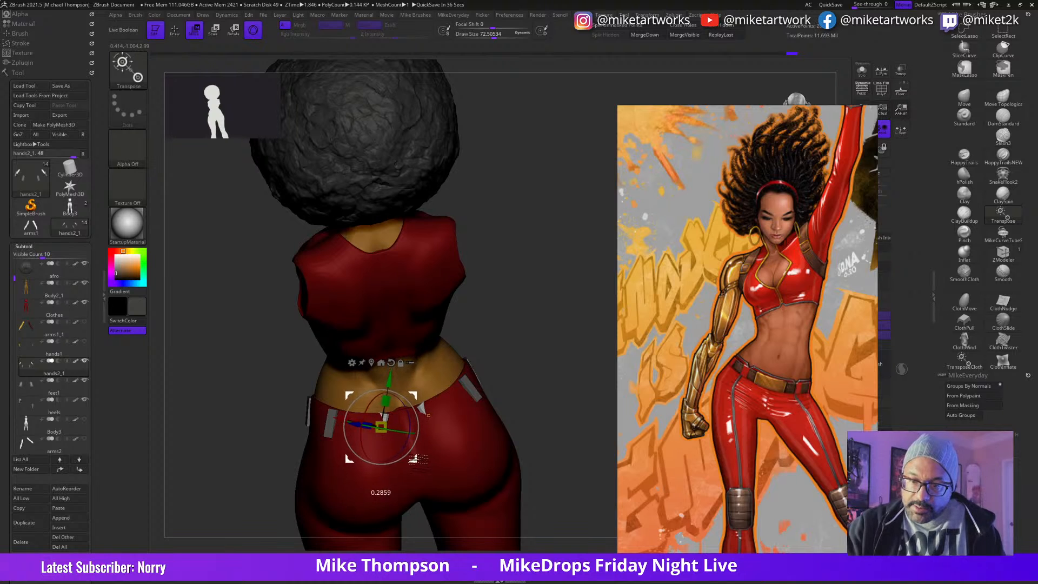
{"action": "left_click_drag", "start_coordinate": [379, 427], "coordinate": [406, 402]}
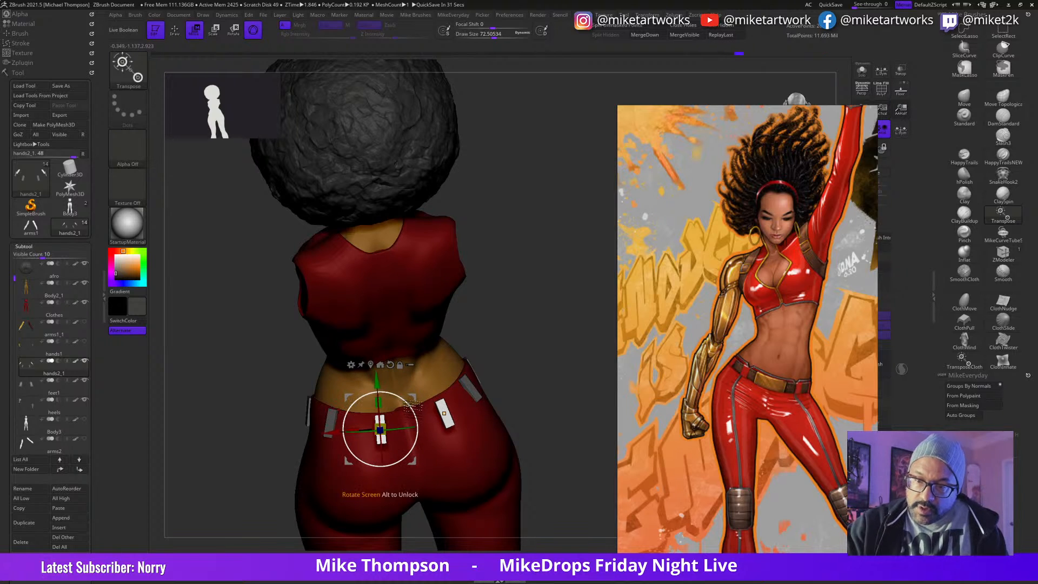
{"action": "left_click_drag", "start_coordinate": [413, 461], "coordinate": [386, 431]}
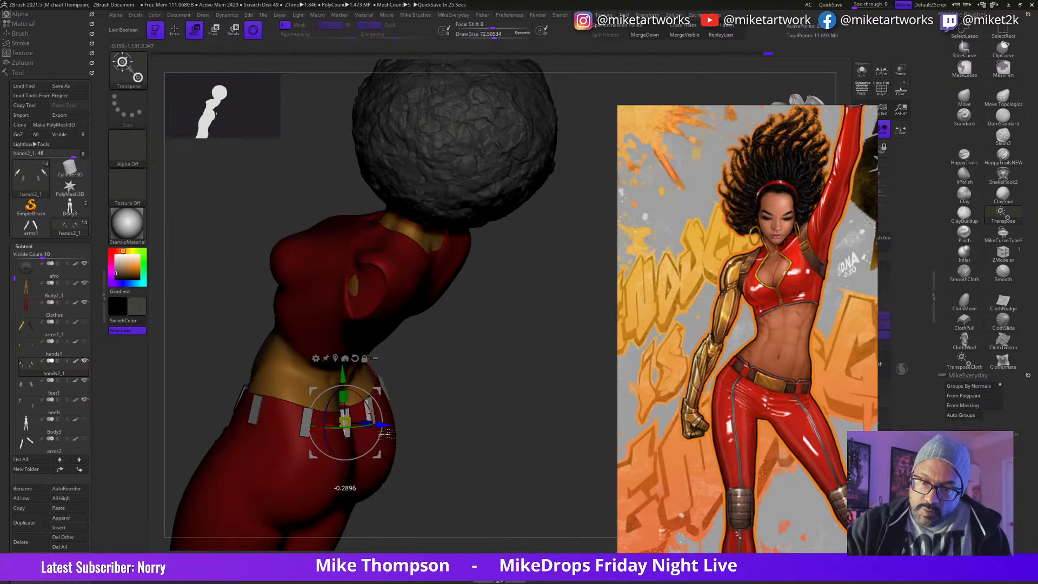
Step: Adjust the height, depth and tilt of the center-back belt loops to follow the waistline, and return to draw mode
{"action": "left_click_drag", "start_coordinate": [493, 378], "coordinate": [472, 348], "text": "shift"}
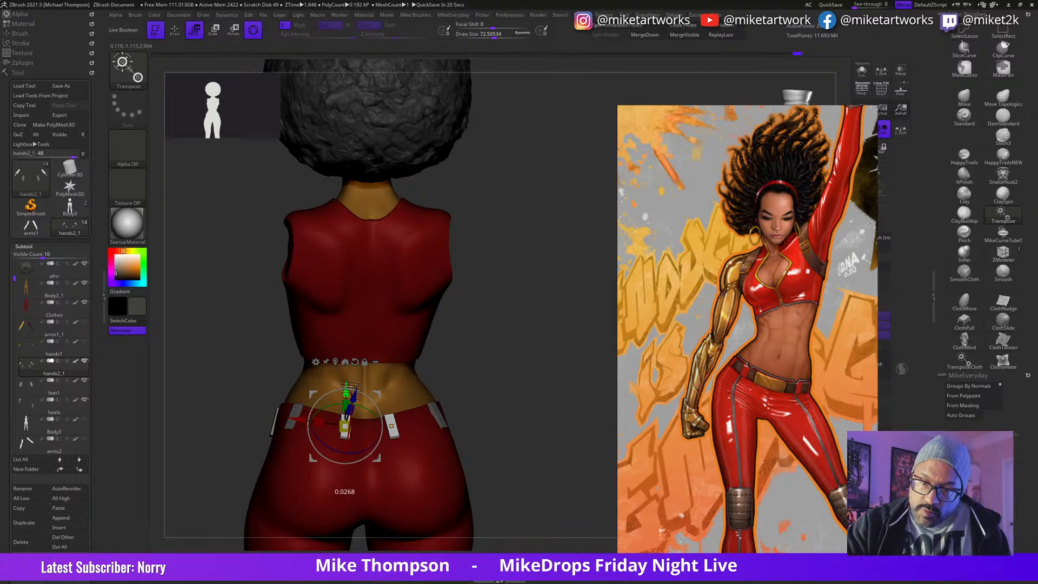
{"action": "left_click_drag", "start_coordinate": [526, 336], "coordinate": [391, 399]}
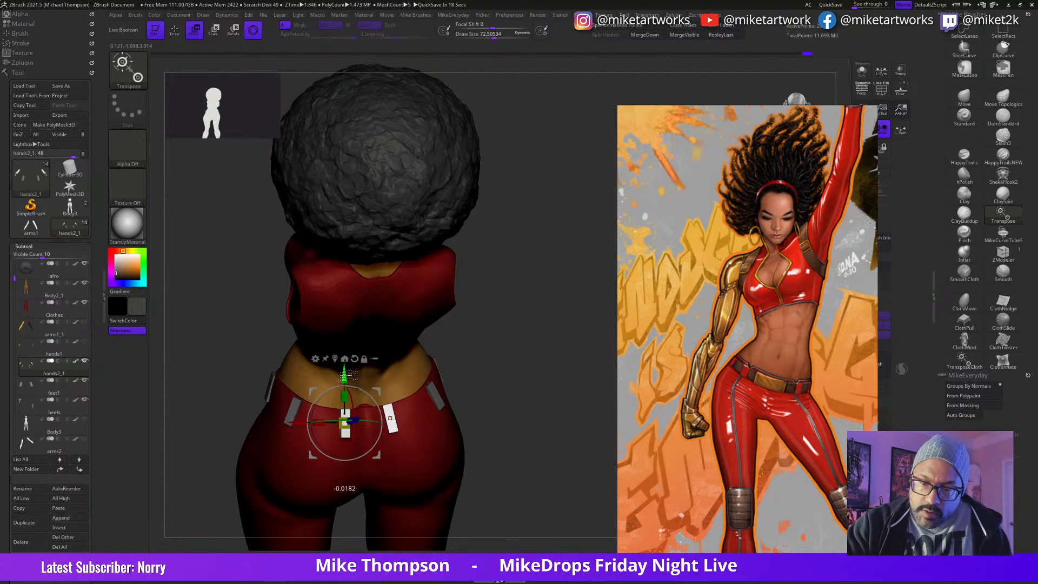
{"action": "left_click_drag", "start_coordinate": [493, 385], "coordinate": [489, 334]}
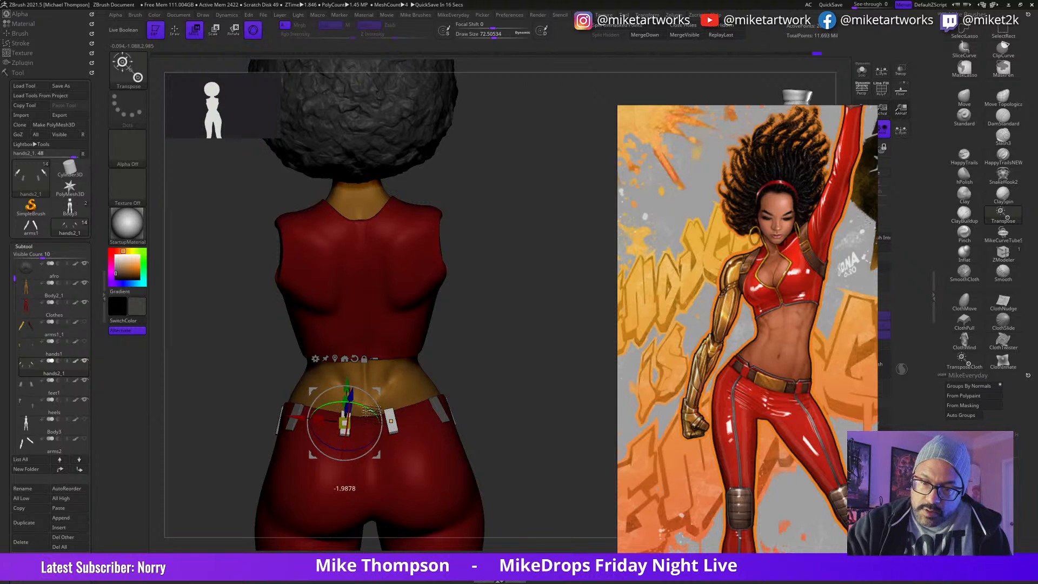
{"action": "left_click_drag", "start_coordinate": [349, 394], "coordinate": [350, 396]}
{"action": "mouse_move", "coordinate": [530, 395]}
{"action": "left_mouse_down"}
{"action": "mouse_move", "coordinate": [562, 411]}
{"action": "mouse_move", "coordinate": [546, 421]}
{"action": "mouse_move", "coordinate": [551, 431]}
{"action": "mouse_move", "coordinate": [533, 435]}
{"action": "mouse_move", "coordinate": [553, 442]}
{"action": "mouse_move", "coordinate": [533, 440]}
{"action": "mouse_move", "coordinate": [546, 446]}
{"action": "mouse_move", "coordinate": [549, 429]}
{"action": "mouse_move", "coordinate": [568, 432]}
{"action": "mouse_move", "coordinate": [556, 429]}
{"action": "left_mouse_up"}
{"action": "key", "text": "q"}
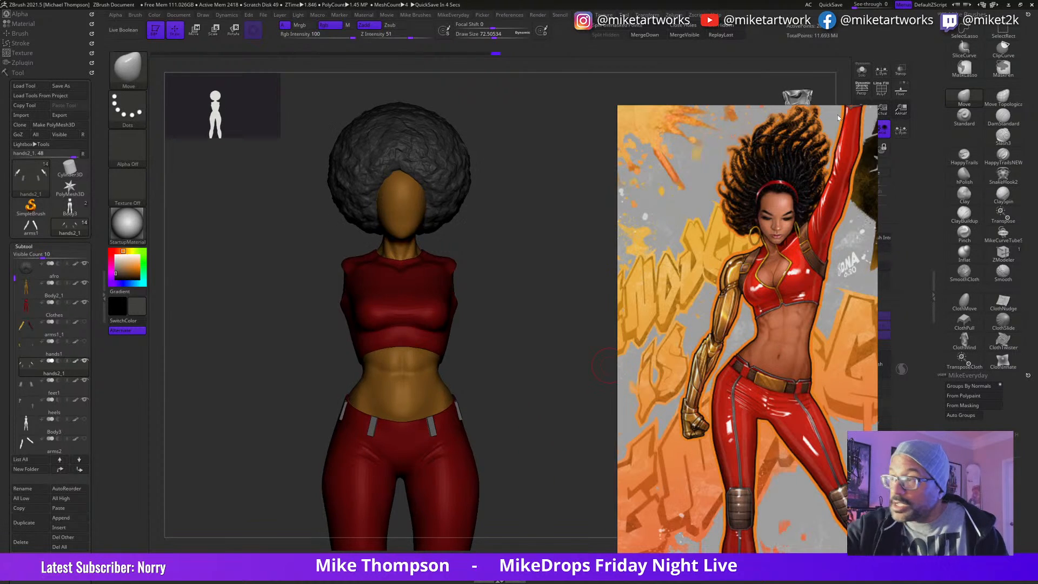
Step: Isolate the belt loops subtool and display its polyframe
{"action": "left_click", "coordinate": [862, 70]}
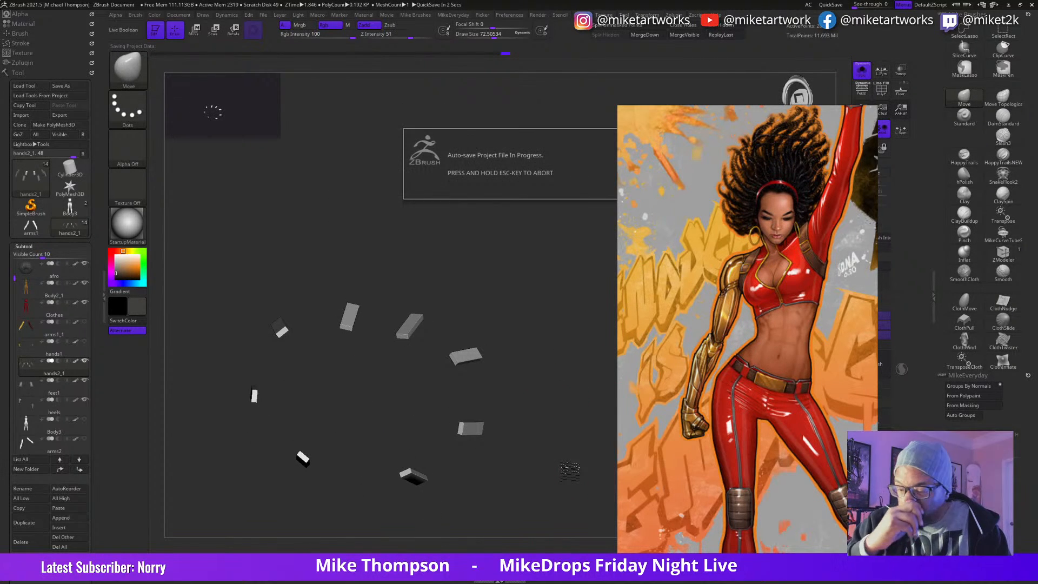
{"action": "left_click_drag", "start_coordinate": [555, 398], "coordinate": [545, 370]}
{"action": "key", "text": "space"}
{"action": "left_click", "coordinate": [518, 524]}
{"action": "mouse_move", "coordinate": [535, 453]}
{"action": "left_mouse_down"}
{"action": "mouse_move", "coordinate": [568, 444]}
{"action": "mouse_move", "coordinate": [558, 423]}
{"action": "mouse_move", "coordinate": [519, 442]}
{"action": "mouse_move", "coordinate": [553, 447]}
{"action": "left_mouse_up"}
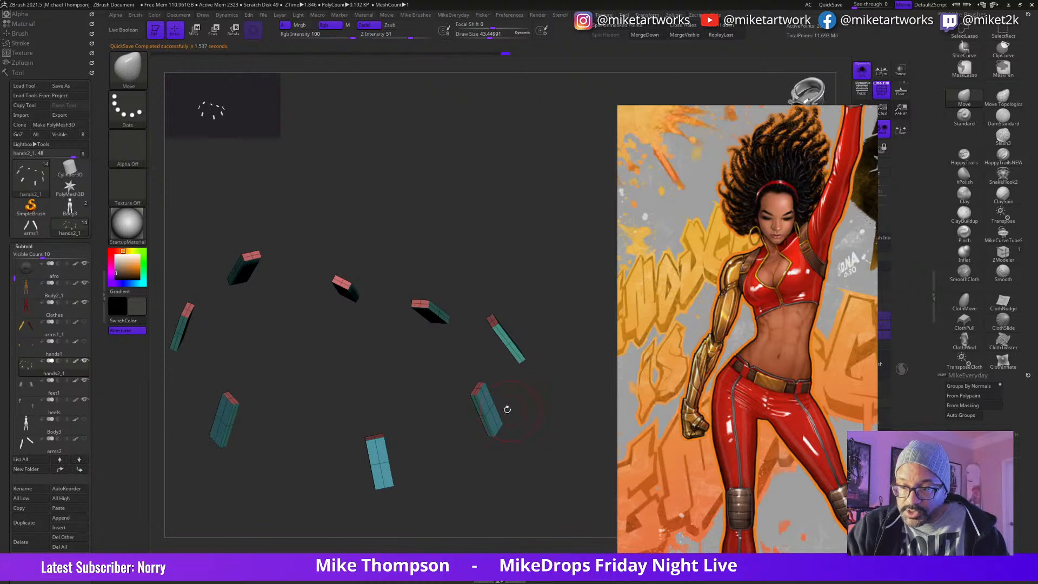
Step: Remove the middle edge loops from all eight belt loops with ZModeler, leaving plain six-sided boxes
{"action": "left_click", "coordinate": [1003, 252]}
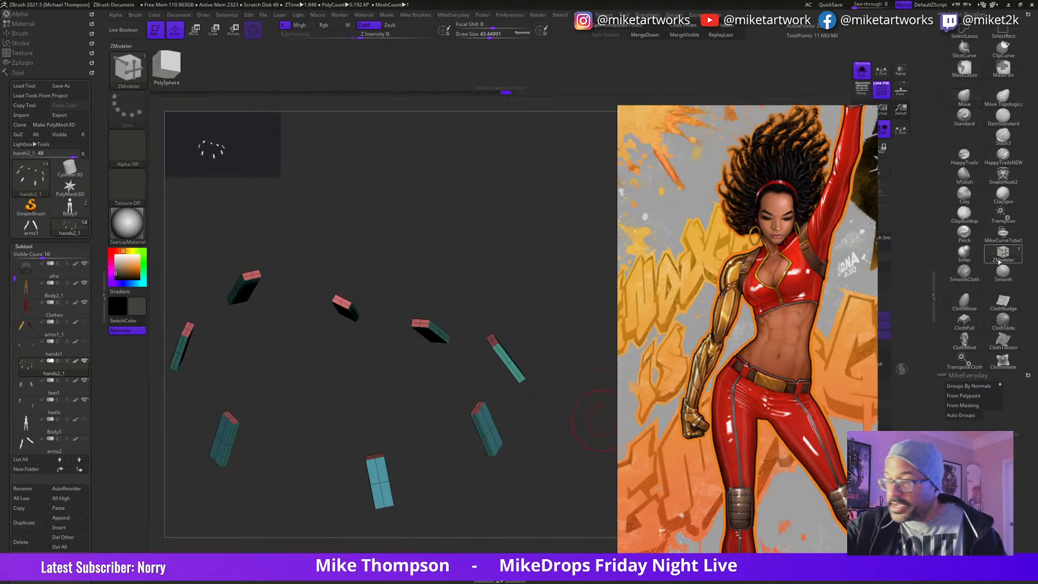
{"action": "left_click_drag", "start_coordinate": [567, 425], "coordinate": [544, 455]}
{"action": "left_click", "coordinate": [510, 428], "text": "alt"}
{"action": "left_click", "coordinate": [534, 366], "text": "alt"}
{"action": "left_click_drag", "start_coordinate": [572, 354], "coordinate": [572, 377]}
{"action": "left_click", "coordinate": [505, 185], "text": "alt"}
{"action": "left_click_drag", "start_coordinate": [400, 276], "coordinate": [573, 428]}
{"action": "left_click", "coordinate": [522, 479], "text": "alt"}
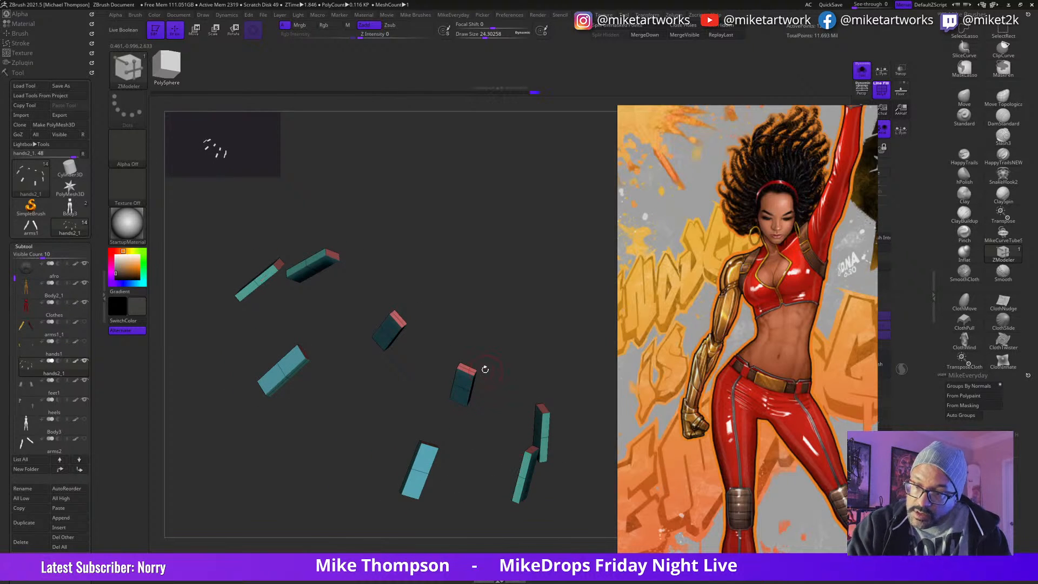
{"action": "left_click", "coordinate": [304, 363], "text": "alt"}
{"action": "left_click", "coordinate": [301, 363], "text": "alt"}
{"action": "left_click_drag", "start_coordinate": [575, 485], "coordinate": [526, 354]}
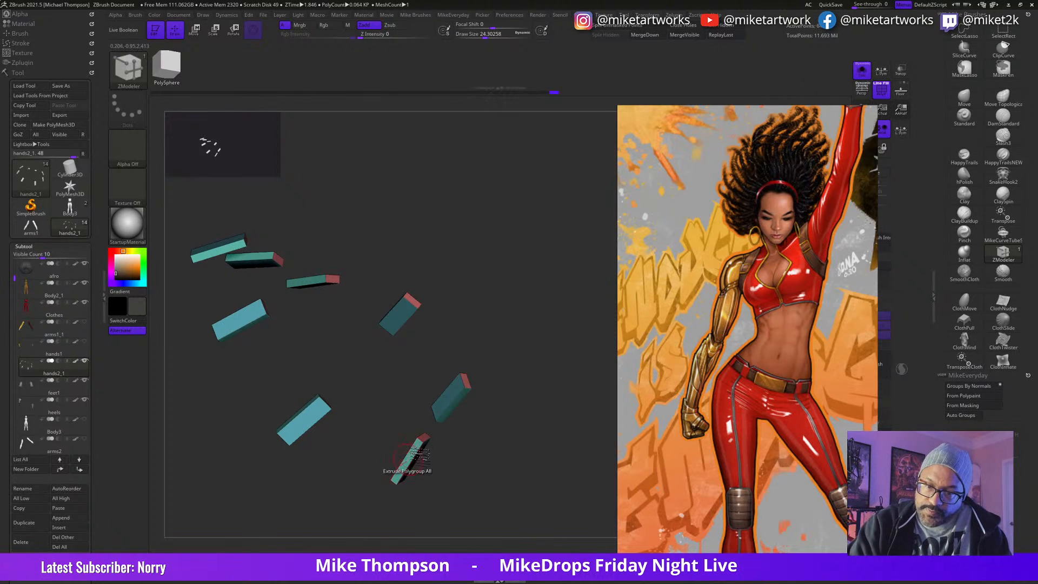
{"action": "mouse_move", "coordinate": [550, 432]}
{"action": "left_mouse_down"}
{"action": "mouse_move", "coordinate": [535, 427]}
{"action": "mouse_move", "coordinate": [574, 453]}
{"action": "mouse_move", "coordinate": [546, 425]}
{"action": "left_mouse_up"}
Step: Try a ZModeler Extrude with the Polygroup All target on the belt loop boxes
{"action": "key", "text": "space"}
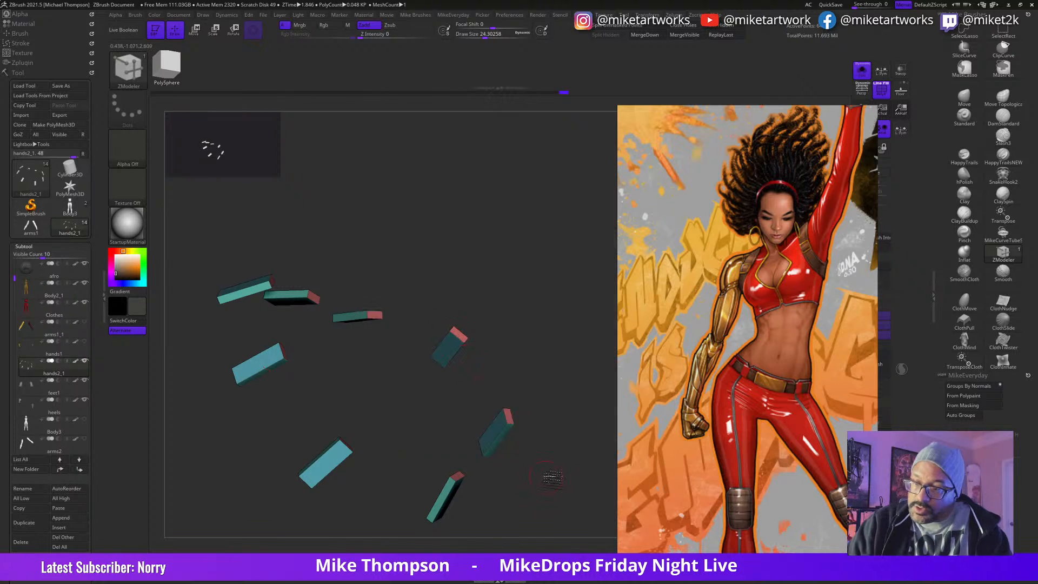
{"action": "left_click_drag", "start_coordinate": [545, 473], "coordinate": [525, 463]}
{"action": "left_click_drag", "start_coordinate": [489, 430], "coordinate": [485, 430]}
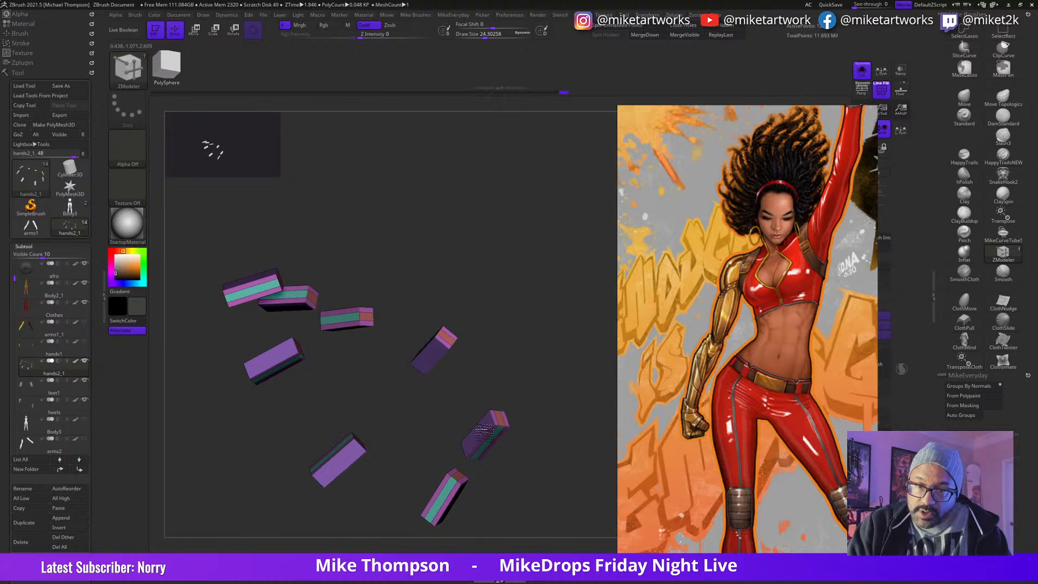
{"action": "key", "text": "ctrl+z"}
{"action": "key", "text": "ctrl+z"}
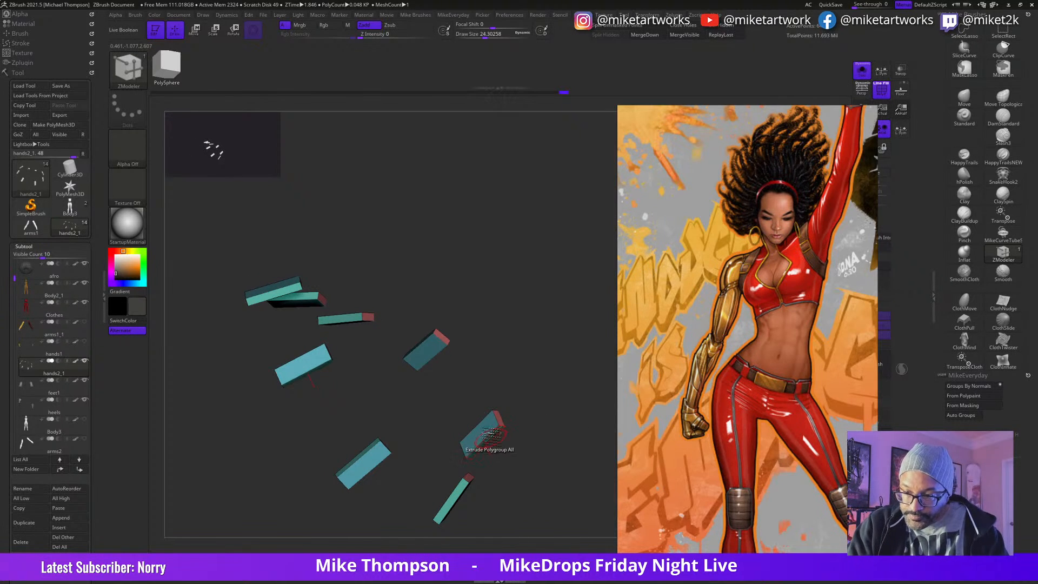
Step: Set the ZModeler polygon action to Delete with a single-poly target and remove the boxes' inner faces
{"action": "key", "text": "space"}
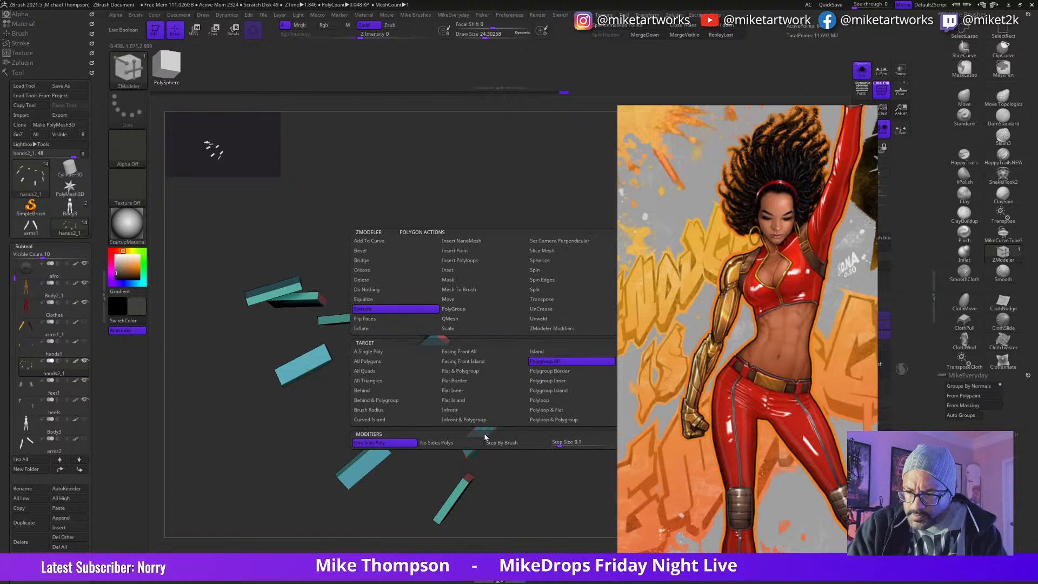
{"action": "left_click", "coordinate": [361, 279]}
{"action": "left_click_drag", "start_coordinate": [542, 422], "coordinate": [522, 270]}
{"action": "left_click_drag", "start_coordinate": [505, 287], "coordinate": [346, 432]}
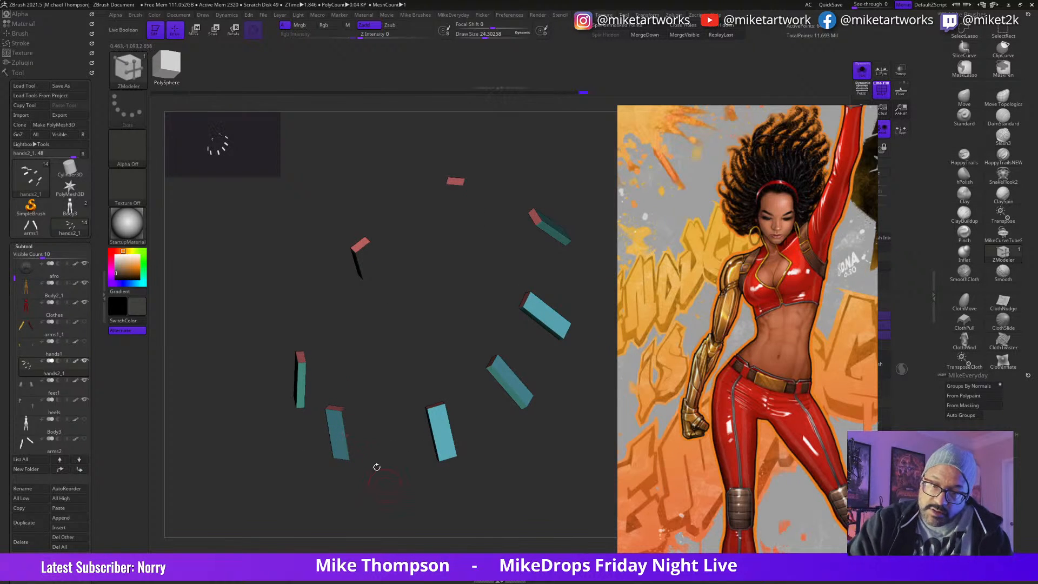
Step: Delete the side faces of the belt loop boxes, leaving a C-shaped strip for each loop
{"action": "left_click", "coordinate": [508, 391]}
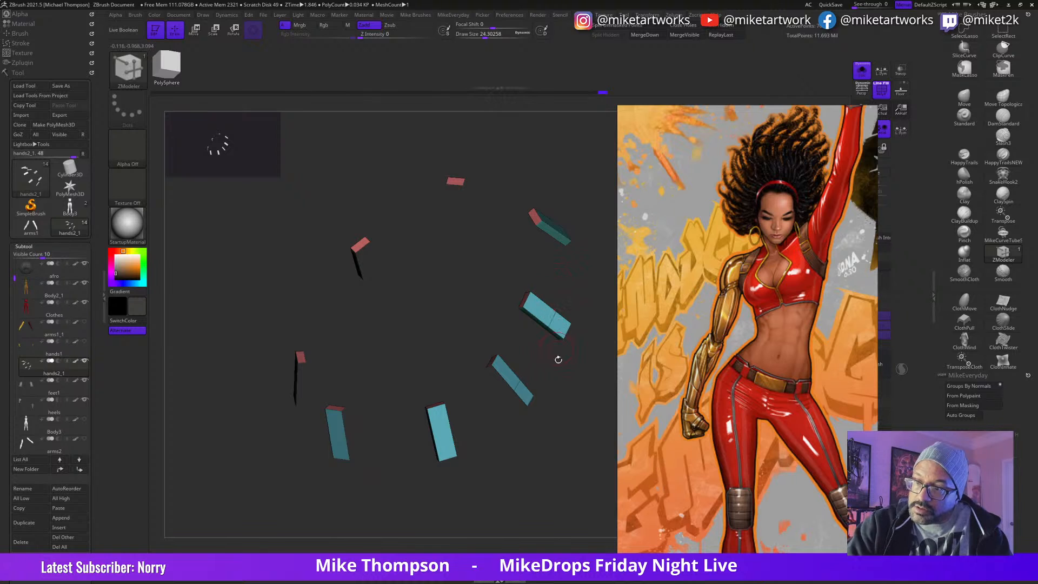
{"action": "left_click_drag", "start_coordinate": [557, 349], "coordinate": [548, 324]}
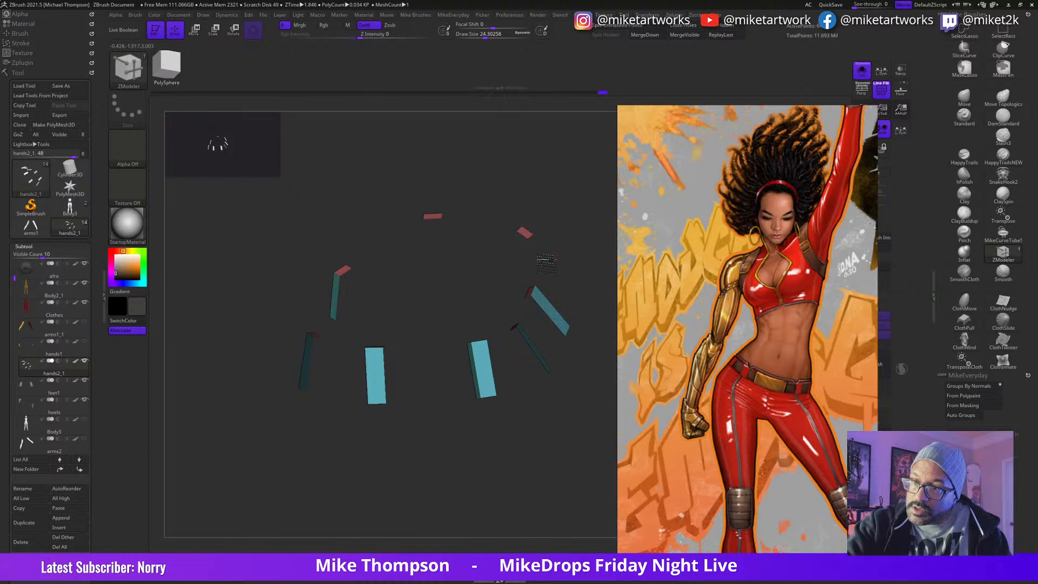
{"action": "left_click_drag", "start_coordinate": [495, 433], "coordinate": [444, 414]}
{"action": "left_click", "coordinate": [438, 418]}
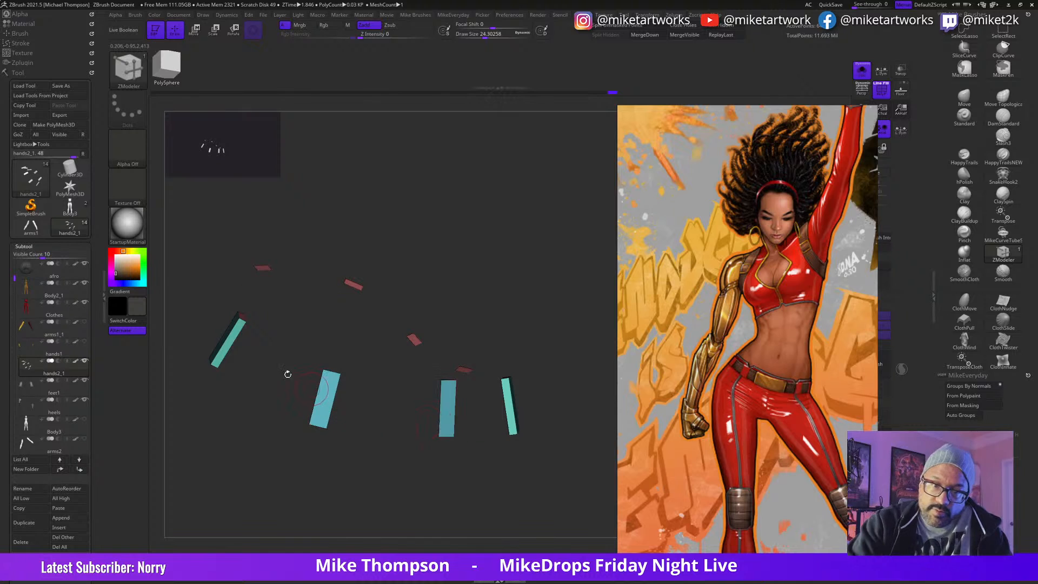
{"action": "left_click_drag", "start_coordinate": [508, 328], "coordinate": [557, 478]}
{"action": "left_click", "coordinate": [541, 508], "text": "ctrl+shift"}
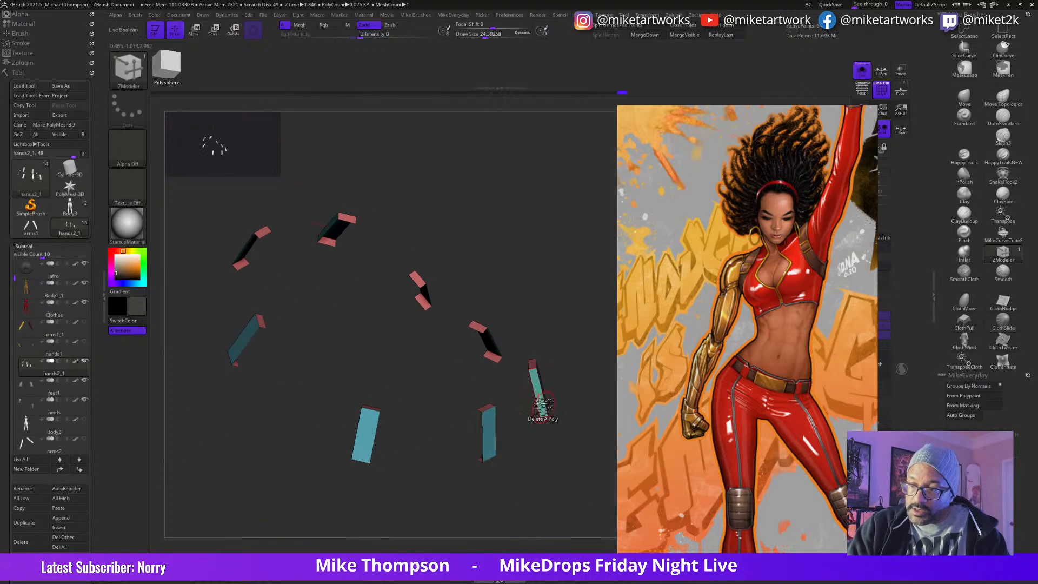
{"action": "left_click_drag", "start_coordinate": [541, 401], "coordinate": [510, 437]}
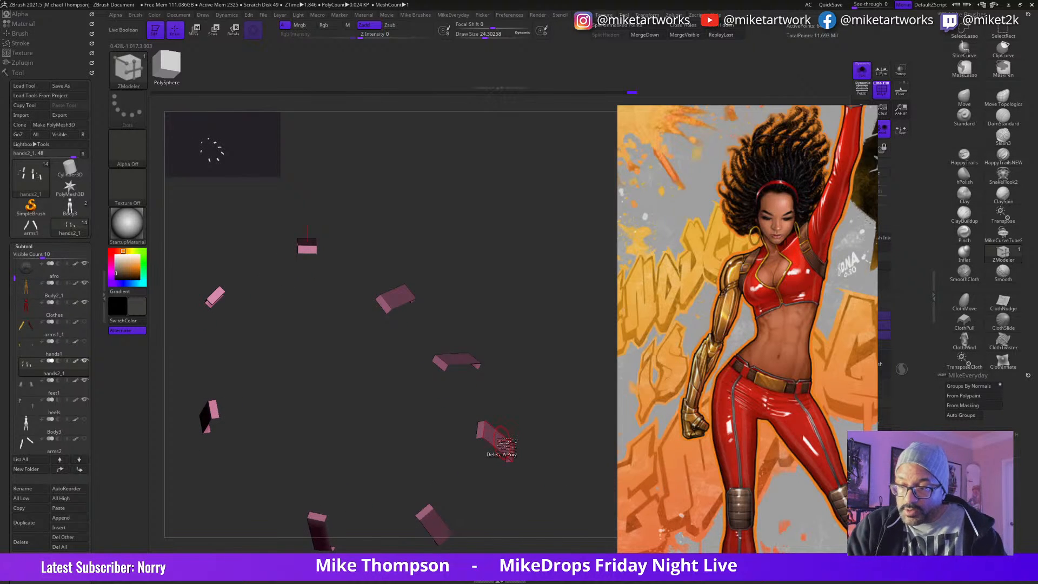
Step: Extrude the C-shaped strips with the Polygroup All target to give the belt loops thickness
{"action": "key", "text": "space"}
{"action": "left_click", "coordinate": [395, 309]}
{"action": "left_click", "coordinate": [554, 362]}
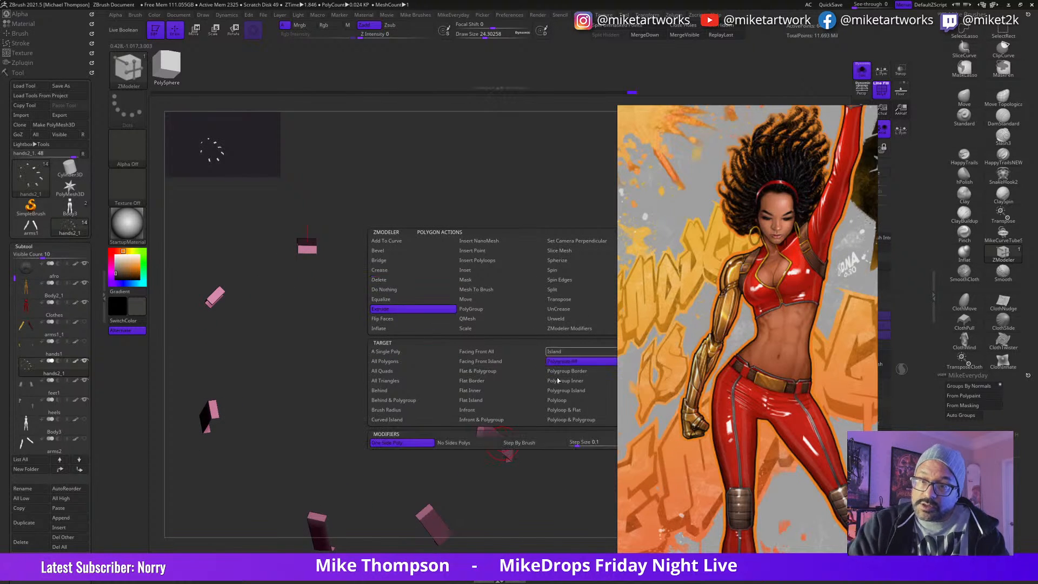
{"action": "left_click", "coordinate": [584, 372]}
{"action": "left_click_drag", "start_coordinate": [508, 447], "coordinate": [594, 463]}
{"action": "left_click", "coordinate": [862, 70]}
{"action": "left_click", "coordinate": [861, 71]}
{"action": "left_click_drag", "start_coordinate": [537, 427], "coordinate": [508, 418]}
{"action": "mouse_move", "coordinate": [493, 485]}
{"action": "left_mouse_down"}
{"action": "mouse_move", "coordinate": [524, 491]}
{"action": "mouse_move", "coordinate": [514, 484]}
{"action": "left_mouse_up"}
{"action": "key", "text": "ctrl+z"}
Step: Thicken the belt loops further using the ZModeler QMesh action with the Polygroup All target
{"action": "key", "text": "space"}
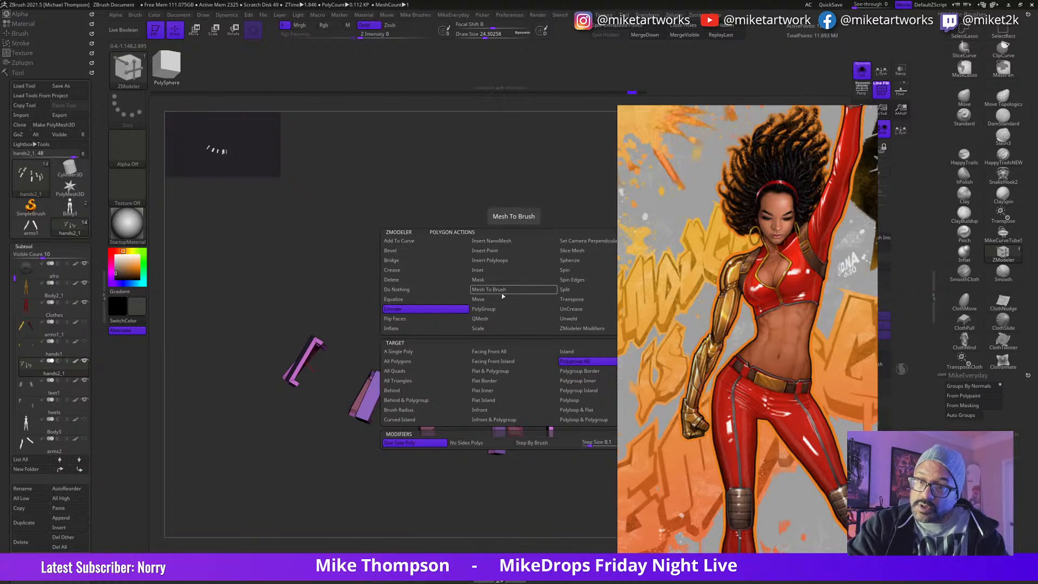
{"action": "left_click", "coordinate": [490, 318]}
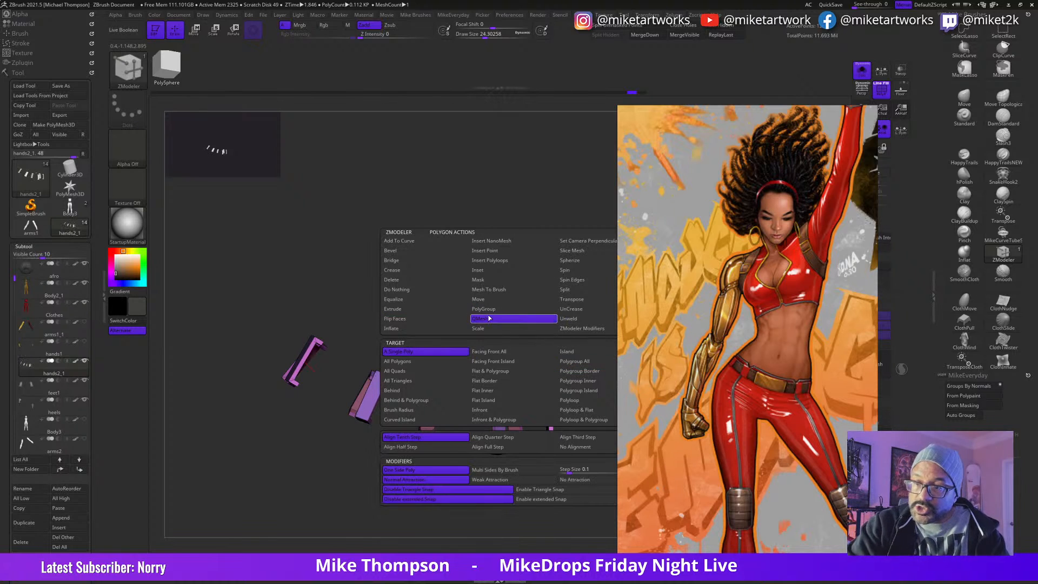
{"action": "left_click", "coordinate": [583, 365]}
{"action": "left_click_drag", "start_coordinate": [526, 494], "coordinate": [555, 372]}
{"action": "left_click_drag", "start_coordinate": [520, 410], "coordinate": [516, 421]}
{"action": "left_click_drag", "start_coordinate": [566, 375], "coordinate": [535, 348], "text": "alt"}
{"action": "left_click_drag", "start_coordinate": [549, 507], "coordinate": [556, 463], "text": "alt"}
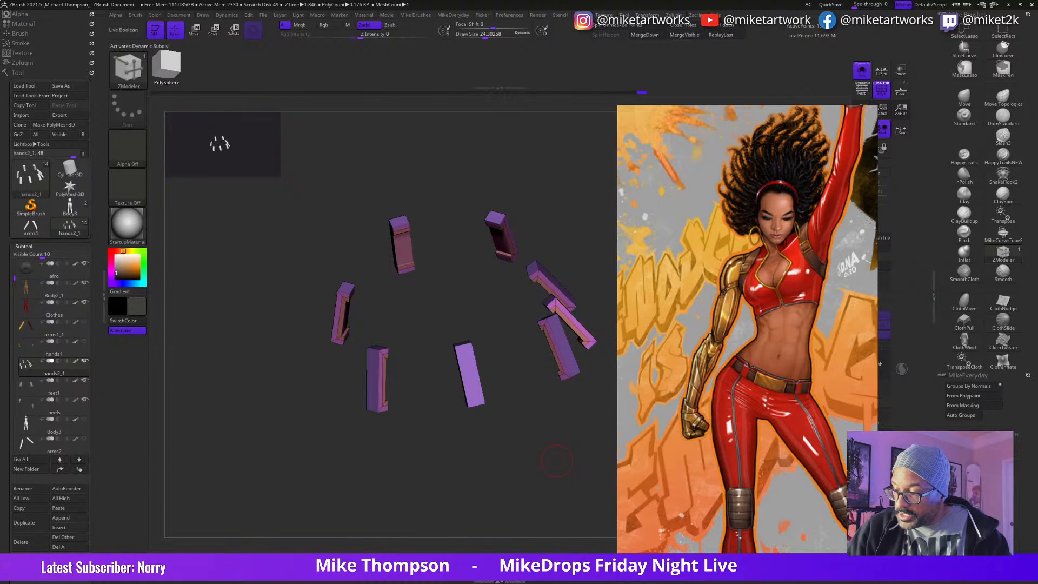
Step: Preview the belt loops with dynamic subdivision, without polyframe, both on the full figure and isolated
{"action": "key", "text": "d"}
{"action": "mouse_move", "coordinate": [557, 460]}
{"action": "left_mouse_down"}
{"action": "mouse_move", "coordinate": [546, 490]}
{"action": "mouse_move", "coordinate": [542, 469]}
{"action": "left_mouse_up"}
{"action": "key", "text": "space"}
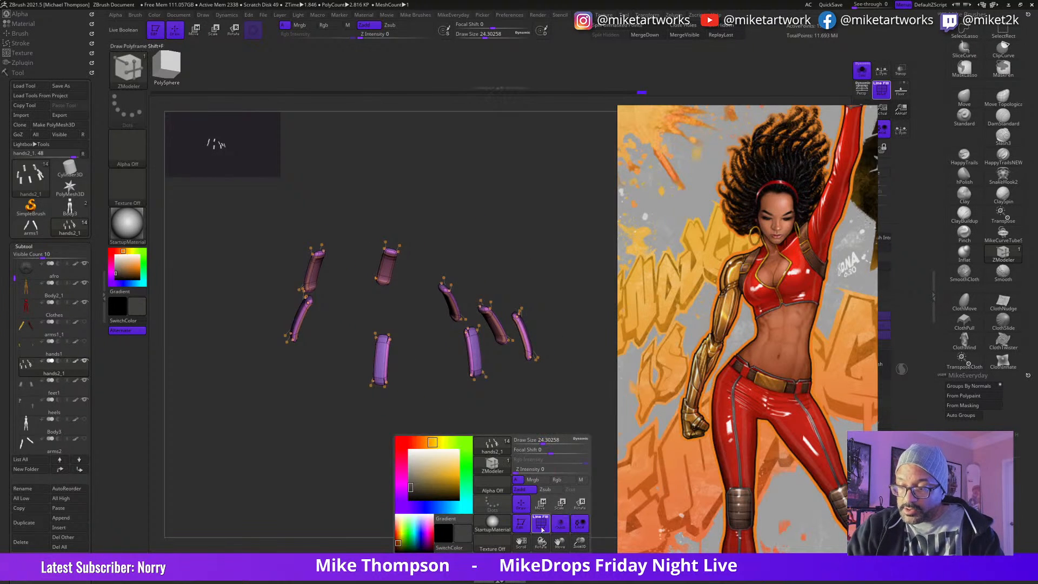
{"action": "left_click", "coordinate": [542, 524]}
{"action": "left_click", "coordinate": [861, 72]}
{"action": "left_click_drag", "start_coordinate": [559, 480], "coordinate": [606, 478]}
{"action": "left_click", "coordinate": [863, 71]}
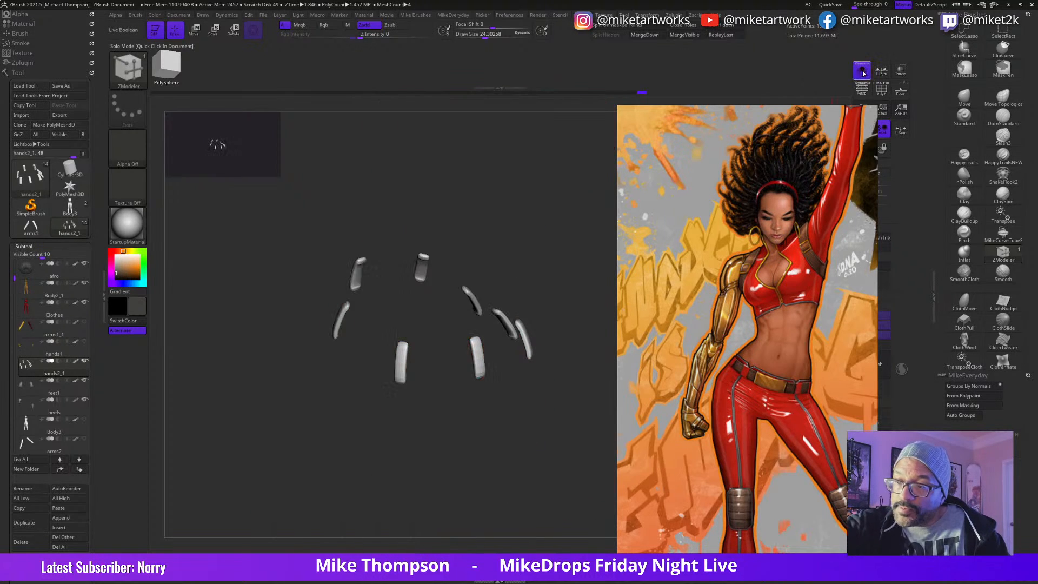
{"action": "key", "text": "shift+d"}
Step: Show the polyframe again, reduce the draw size to about 14 and insert supporting edge loops on the belt loops
{"action": "mouse_move", "coordinate": [502, 474]}
{"action": "left_mouse_down"}
{"action": "mouse_move", "coordinate": [481, 489]}
{"action": "mouse_move", "coordinate": [498, 514]}
{"action": "mouse_move", "coordinate": [551, 506]}
{"action": "mouse_move", "coordinate": [572, 395]}
{"action": "mouse_move", "coordinate": [541, 437]}
{"action": "left_mouse_up"}
{"action": "key", "text": "space"}
{"action": "left_click", "coordinate": [525, 523]}
{"action": "key", "text": "s"}
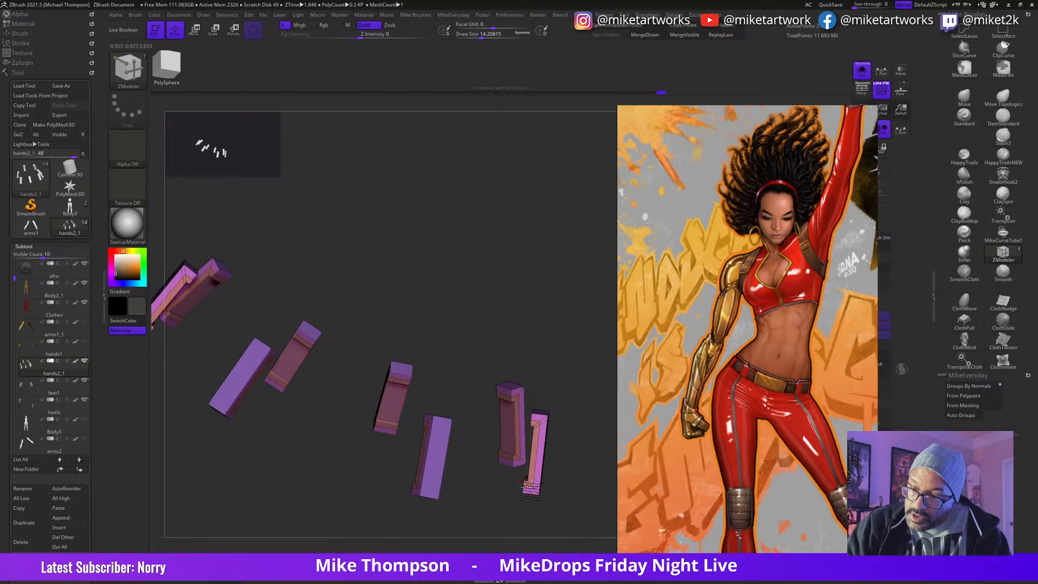
{"action": "key", "text": "ctrl"}
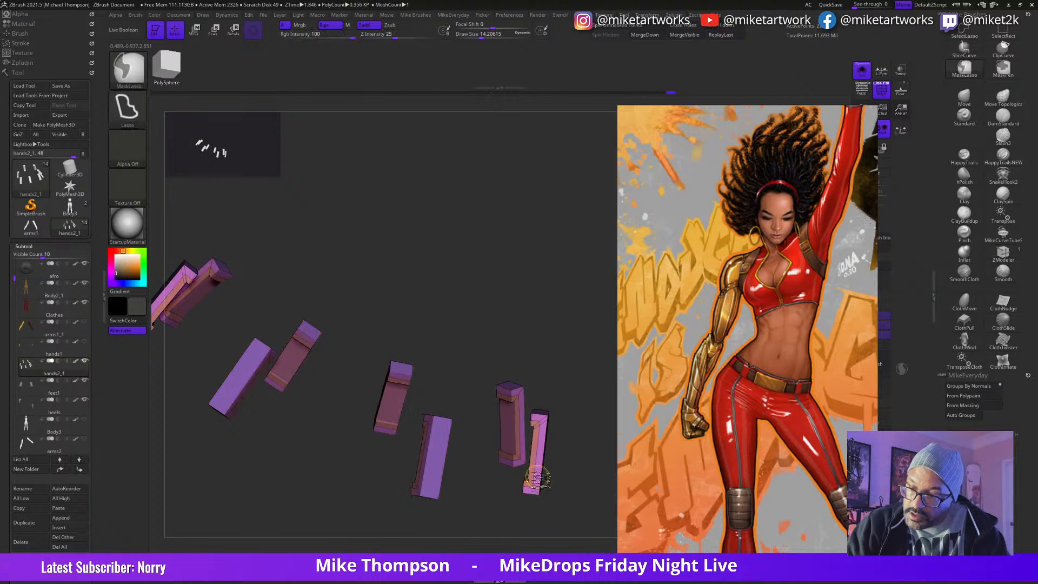
Step: Preview the belt loops with dynamic subdivision and try one more edge loop
{"action": "left_click_drag", "start_coordinate": [585, 448], "coordinate": [505, 434]}
{"action": "key", "text": "d"}
{"action": "key", "text": "shift+d"}
{"action": "left_click", "coordinate": [509, 434]}
{"action": "key", "text": "ctrl+z"}
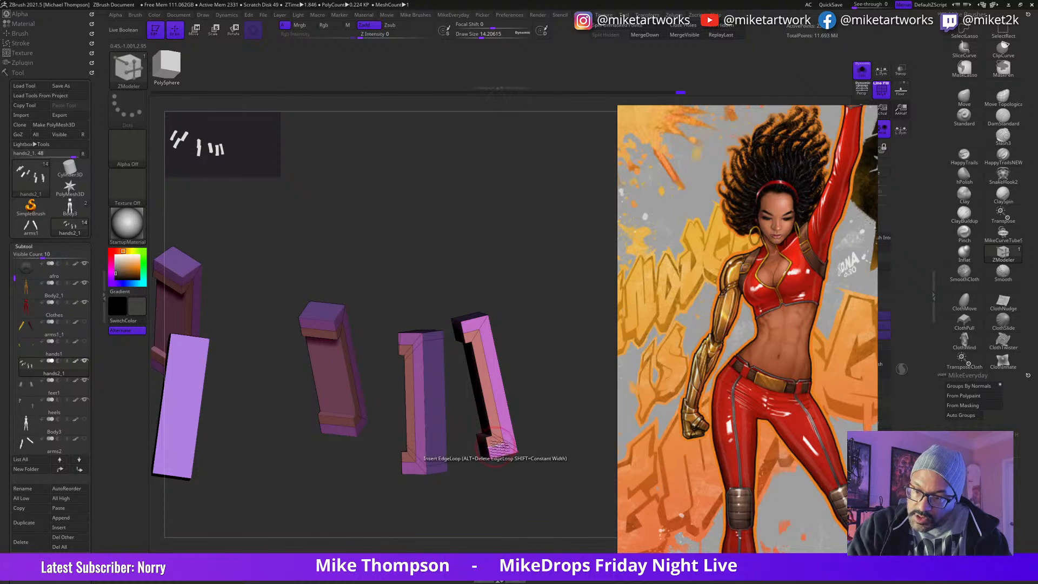
Step: Insert supporting edge loops near the upper and lower ends of two neighbouring mirrored belt-loop pairs
{"action": "left_click", "coordinate": [470, 329]}
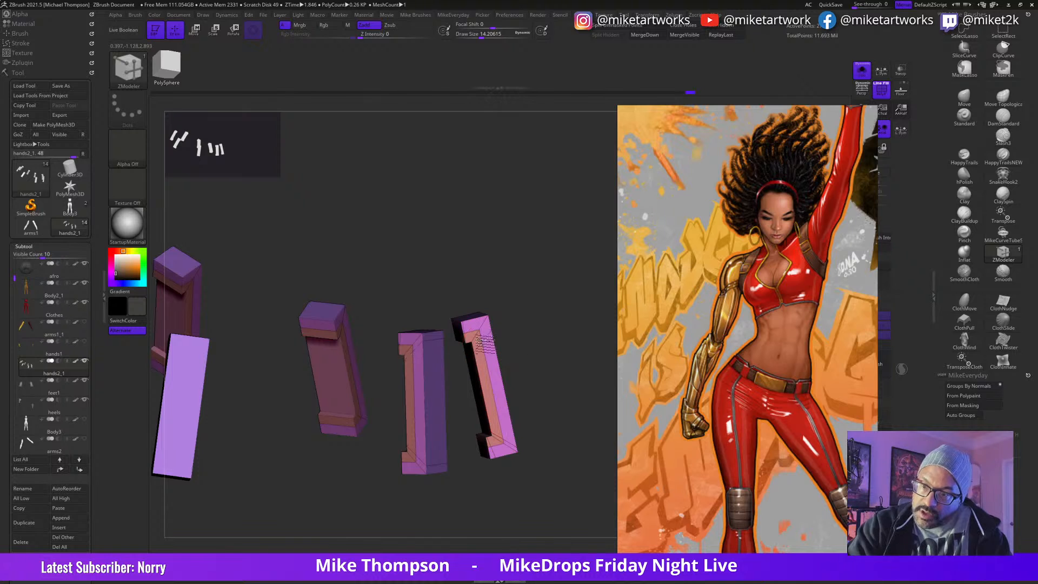
{"action": "left_click_drag", "start_coordinate": [425, 315], "coordinate": [424, 347]}
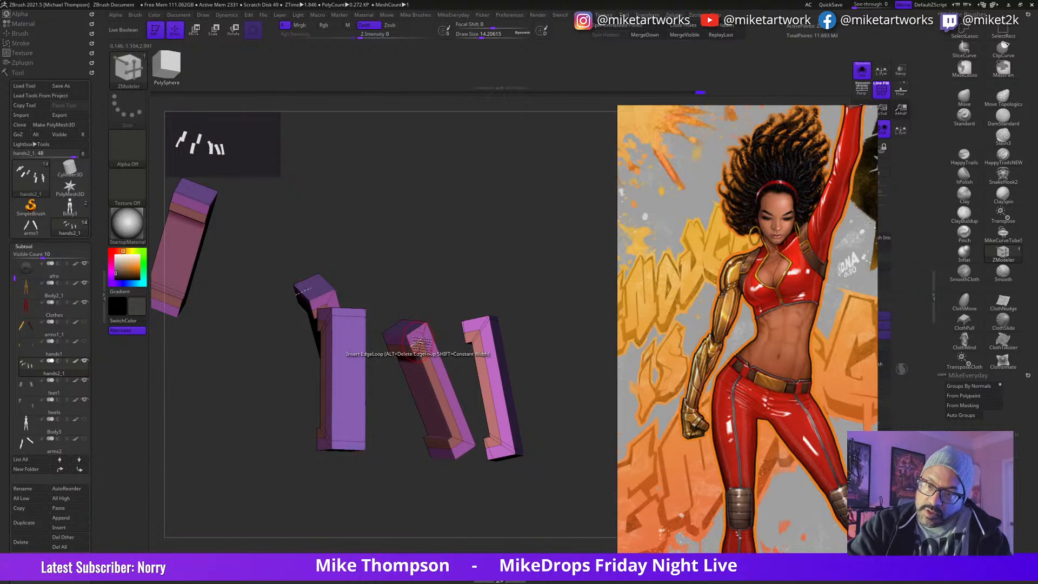
{"action": "left_click_drag", "start_coordinate": [429, 346], "coordinate": [462, 435]}
{"action": "left_click", "coordinate": [459, 449]}
Step: Insert edge loops near both ends of the remaining mirrored belt-loop pair, undoing and redoing the upper one
{"action": "left_click_drag", "start_coordinate": [395, 480], "coordinate": [257, 478], "text": "alt"}
{"action": "left_click_drag", "start_coordinate": [257, 478], "coordinate": [534, 490], "text": "alt"}
{"action": "left_click", "coordinate": [485, 373]}
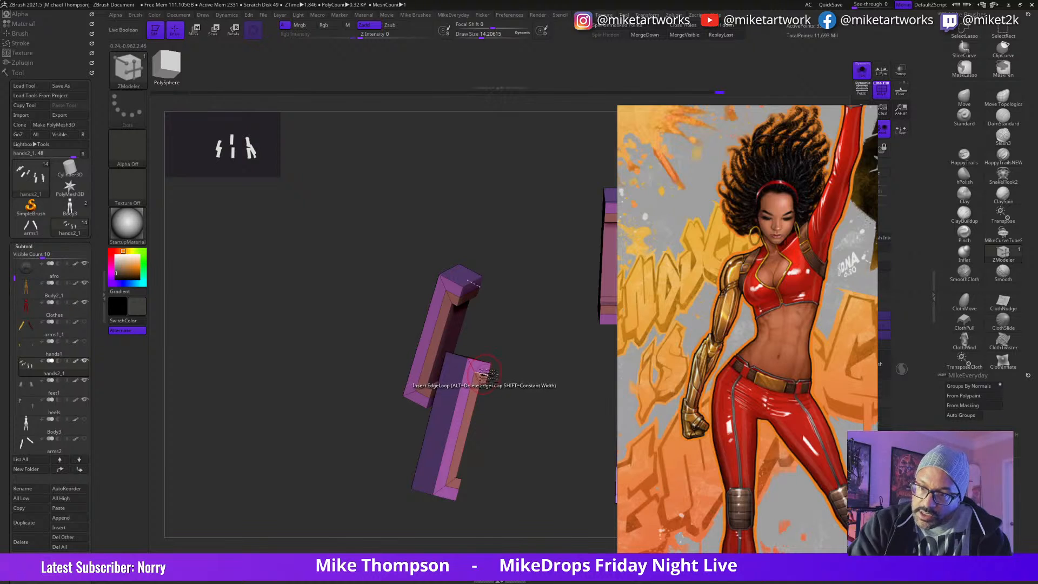
{"action": "key", "text": "ctrl+z"}
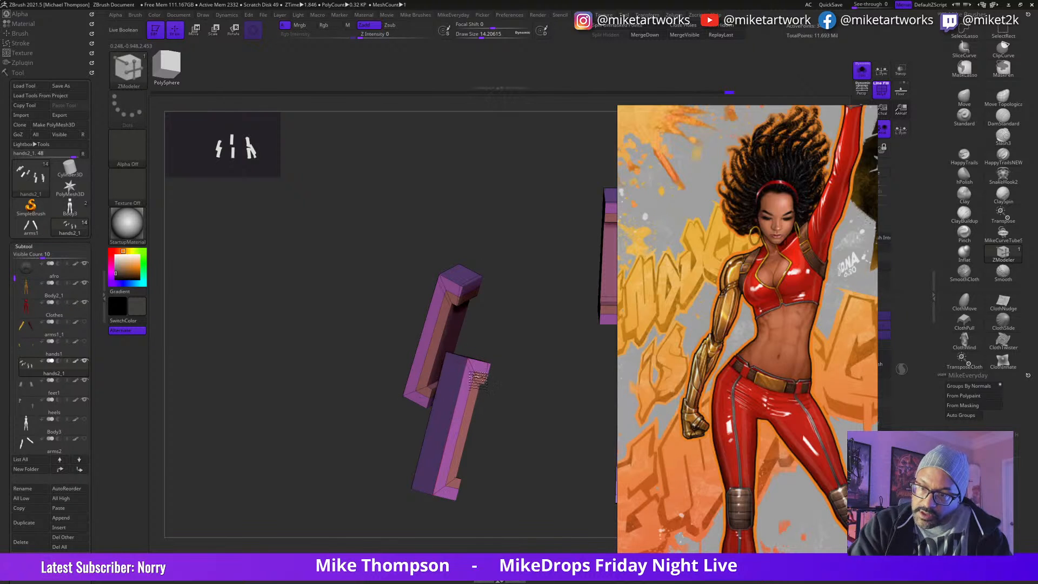
{"action": "left_click", "coordinate": [478, 378]}
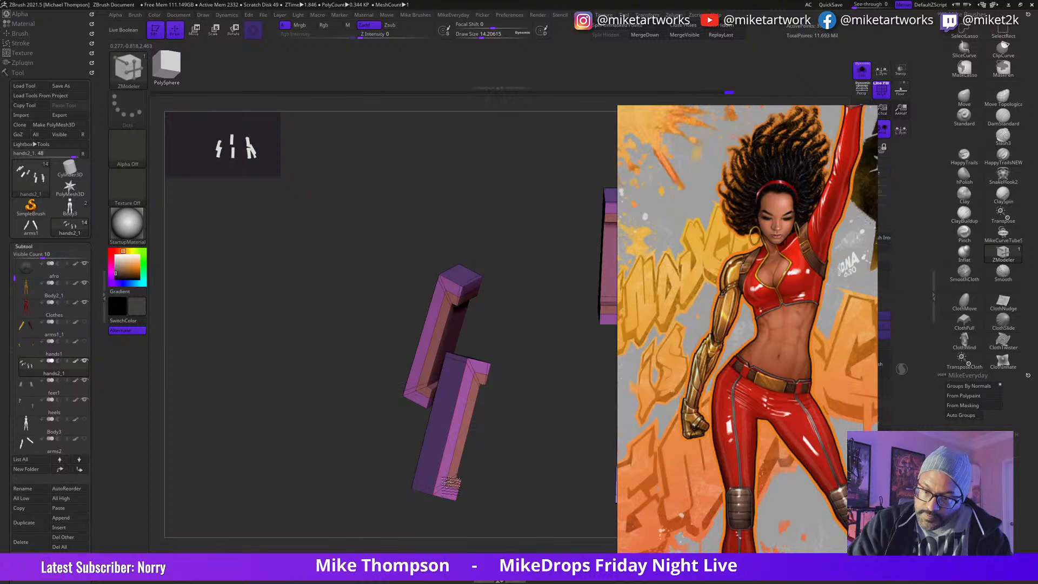
{"action": "left_click", "coordinate": [455, 484]}
{"action": "mouse_move", "coordinate": [507, 482]}
{"action": "left_mouse_down"}
{"action": "mouse_move", "coordinate": [498, 490]}
{"action": "mouse_move", "coordinate": [493, 475]}
{"action": "mouse_move", "coordinate": [503, 483]}
{"action": "mouse_move", "coordinate": [514, 472]}
{"action": "mouse_move", "coordinate": [449, 503]}
{"action": "left_mouse_up"}
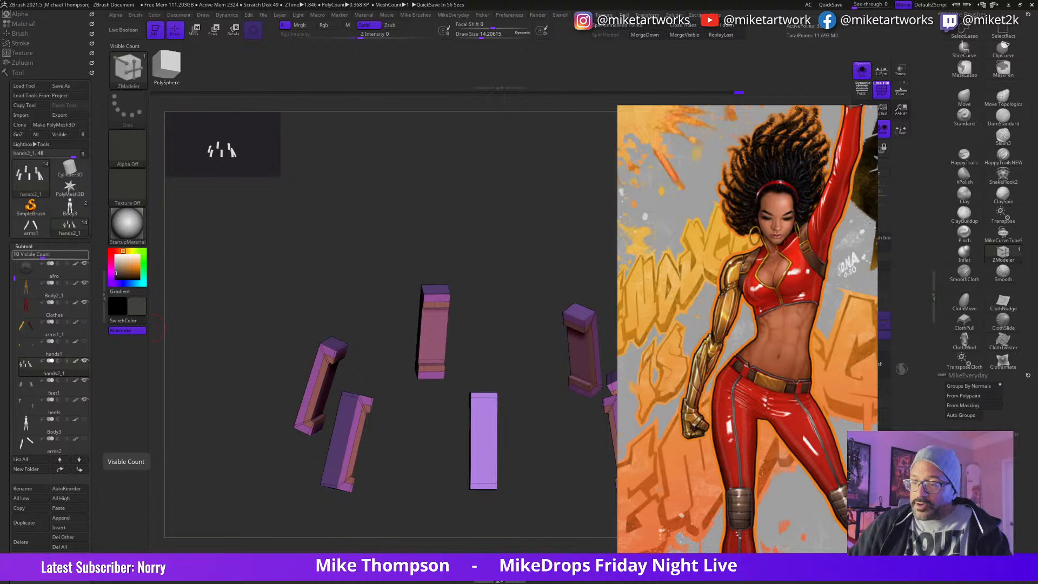
Step: Preview the belt loops with dynamic subdivision and bring back the rest of the figure
{"action": "left_click_drag", "start_coordinate": [560, 486], "coordinate": [474, 483]}
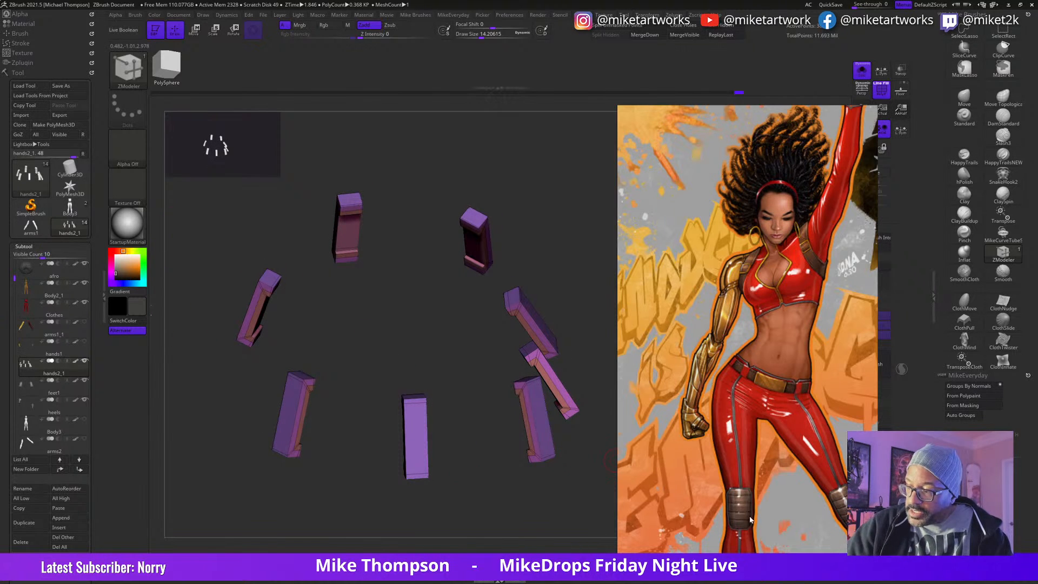
{"action": "key", "text": "d"}
{"action": "left_click_drag", "start_coordinate": [610, 461], "coordinate": [549, 492]}
{"action": "left_click", "coordinate": [862, 71]}
{"action": "left_click_drag", "start_coordinate": [570, 416], "coordinate": [563, 467]}
Step: Hide the polyframe, sample the dark red from the pants and fill the belt loops with it
{"action": "key", "text": "space"}
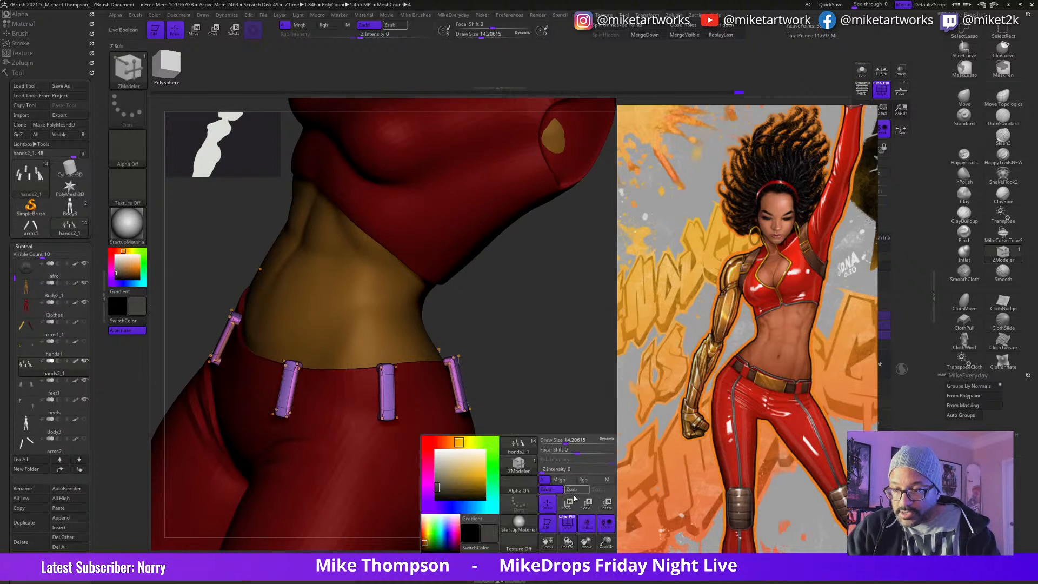
{"action": "left_click_drag", "start_coordinate": [466, 489], "coordinate": [399, 477]}
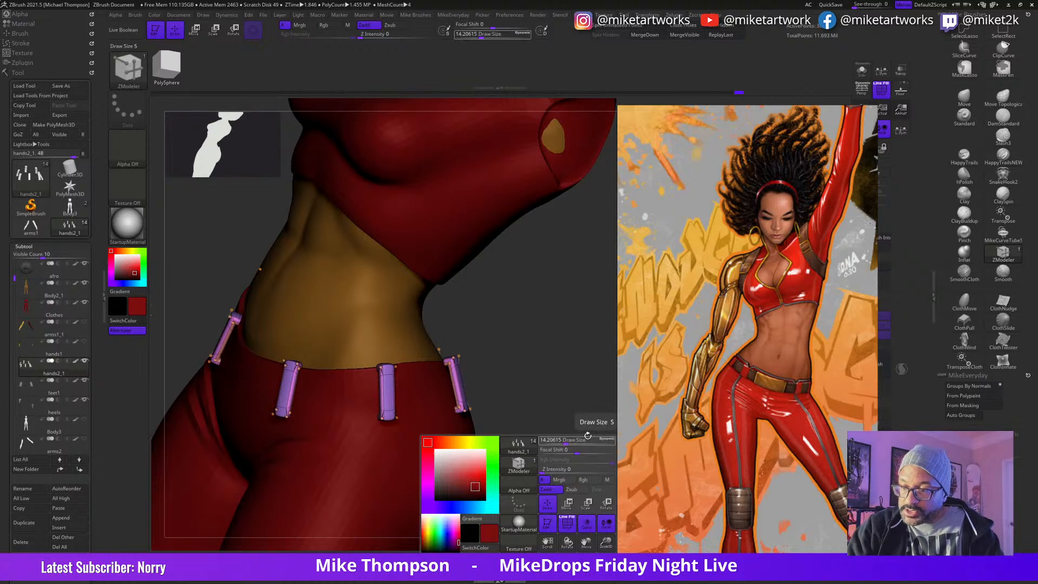
{"action": "key", "text": "space"}
{"action": "left_click", "coordinate": [573, 523]}
{"action": "mouse_move", "coordinate": [584, 452]}
{"action": "left_mouse_down"}
{"action": "mouse_move", "coordinate": [556, 436]}
{"action": "mouse_move", "coordinate": [585, 448]}
{"action": "mouse_move", "coordinate": [572, 435]}
{"action": "mouse_move", "coordinate": [593, 439]}
{"action": "left_mouse_up"}
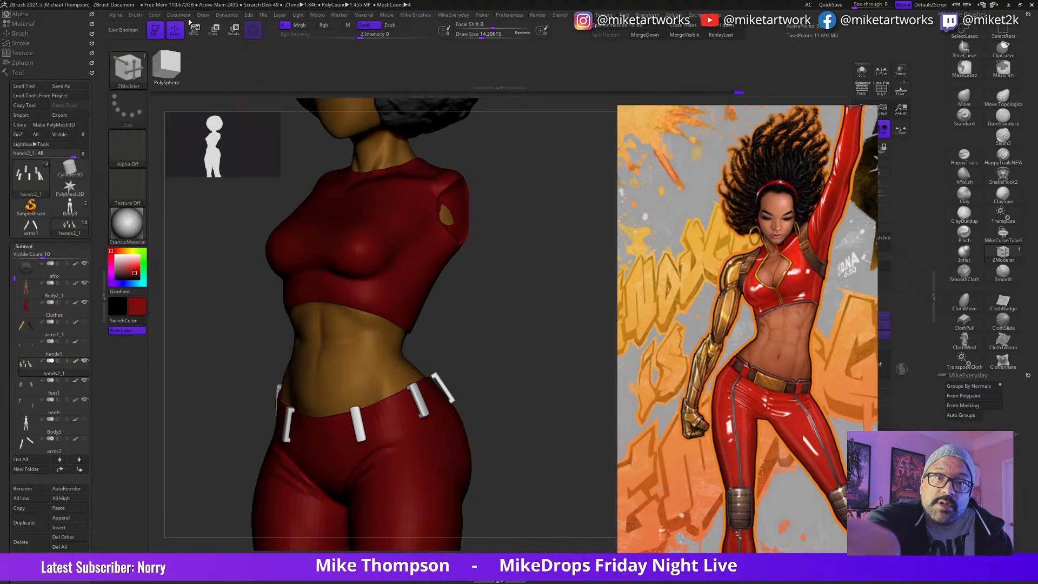
{"action": "left_click", "coordinate": [157, 16]}
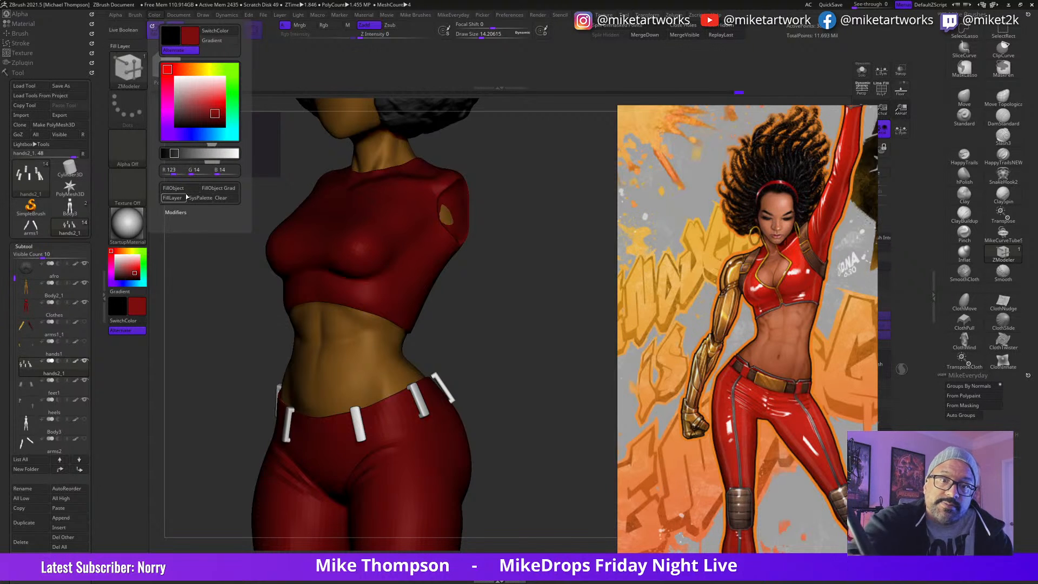
{"action": "mouse_move", "coordinate": [528, 489]}
{"action": "left_mouse_down", "text": "alt"}
{"action": "mouse_move", "coordinate": [583, 483]}
{"action": "mouse_move", "coordinate": [575, 496]}
{"action": "mouse_move", "coordinate": [595, 477]}
{"action": "mouse_move", "coordinate": [579, 429]}
{"action": "left_mouse_up", "text": "alt"}
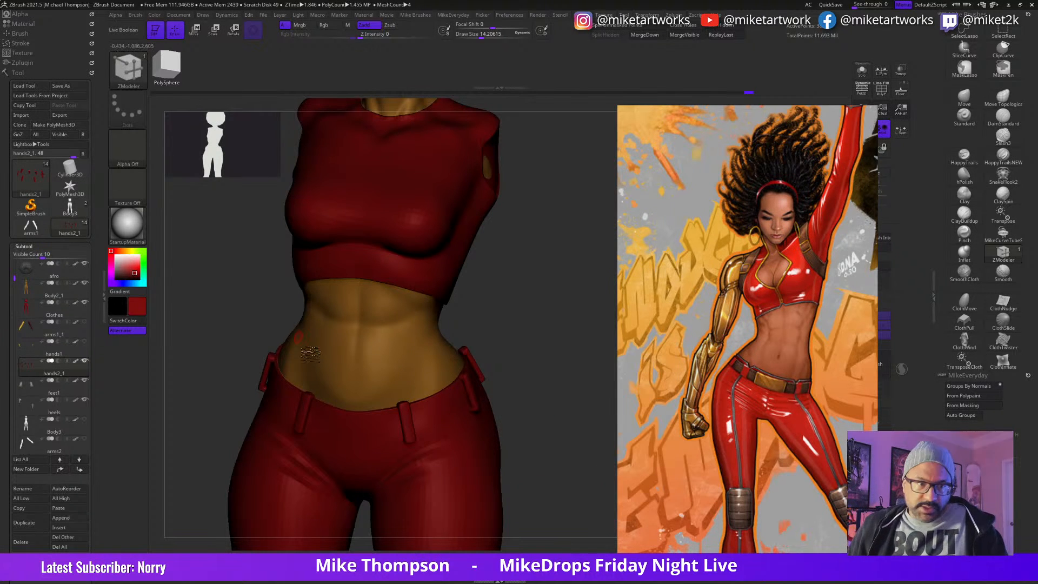
Step: Select the Clothes subtool and duplicate it
{"action": "left_click", "coordinate": [55, 318]}
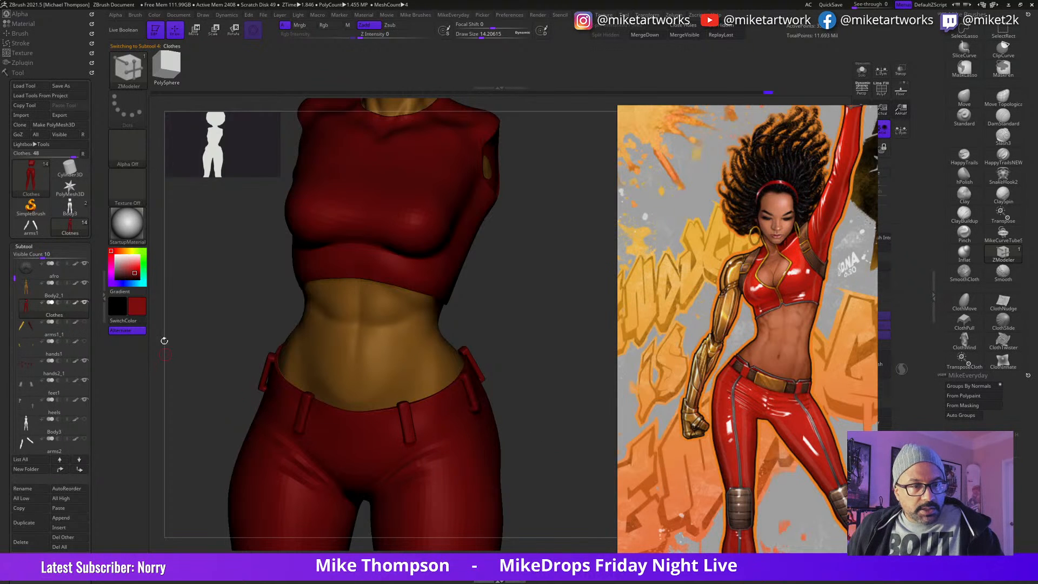
{"action": "left_click_drag", "start_coordinate": [565, 441], "coordinate": [514, 435]}
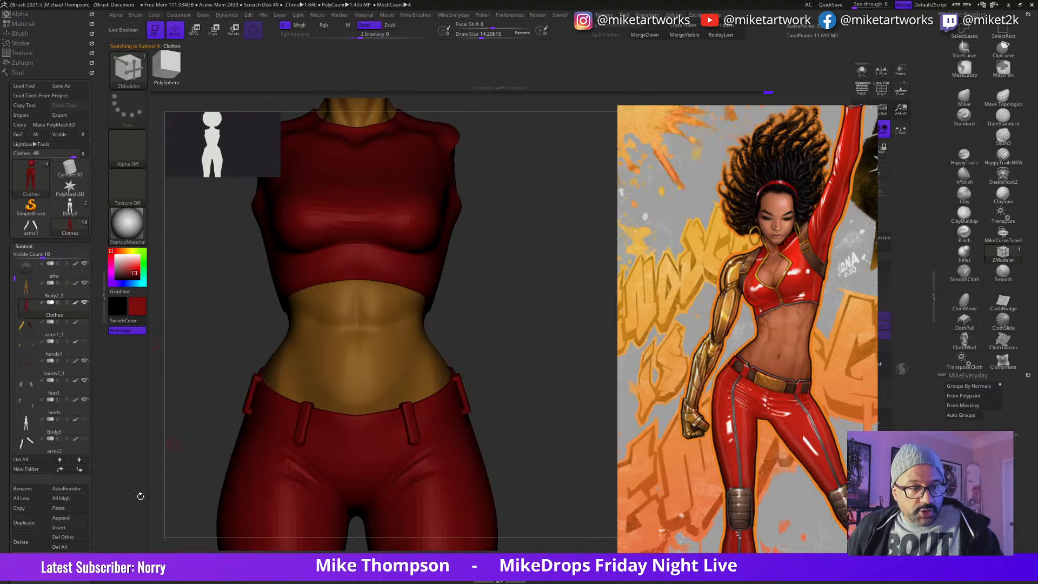
{"action": "left_click", "coordinate": [34, 522]}
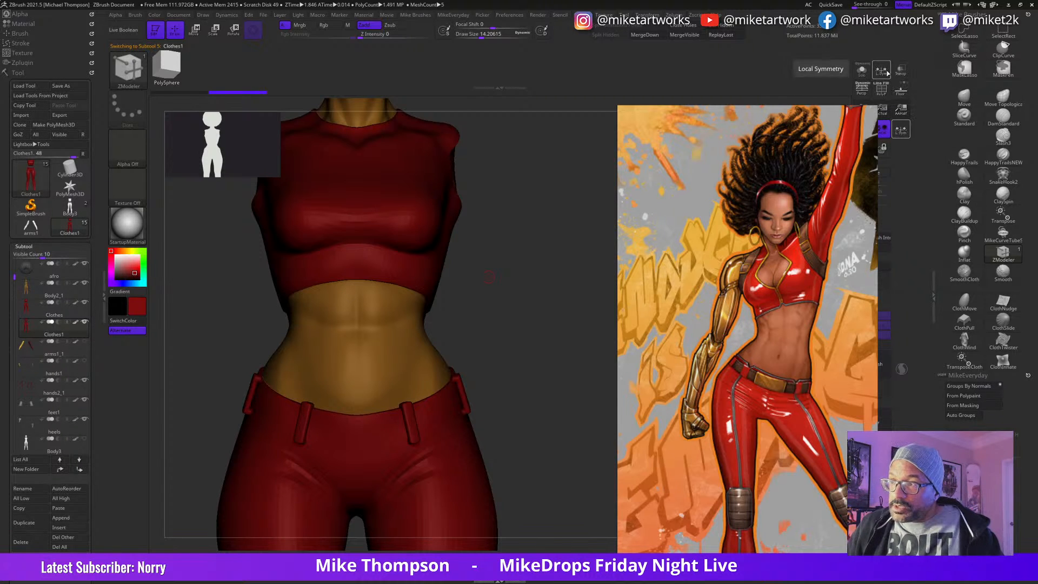
Step: Isolate the duplicated clothes, lower their subdivision level and show the polyframe
{"action": "left_click", "coordinate": [861, 72]}
{"action": "left_click_drag", "start_coordinate": [529, 360], "coordinate": [572, 243], "text": "alt"}
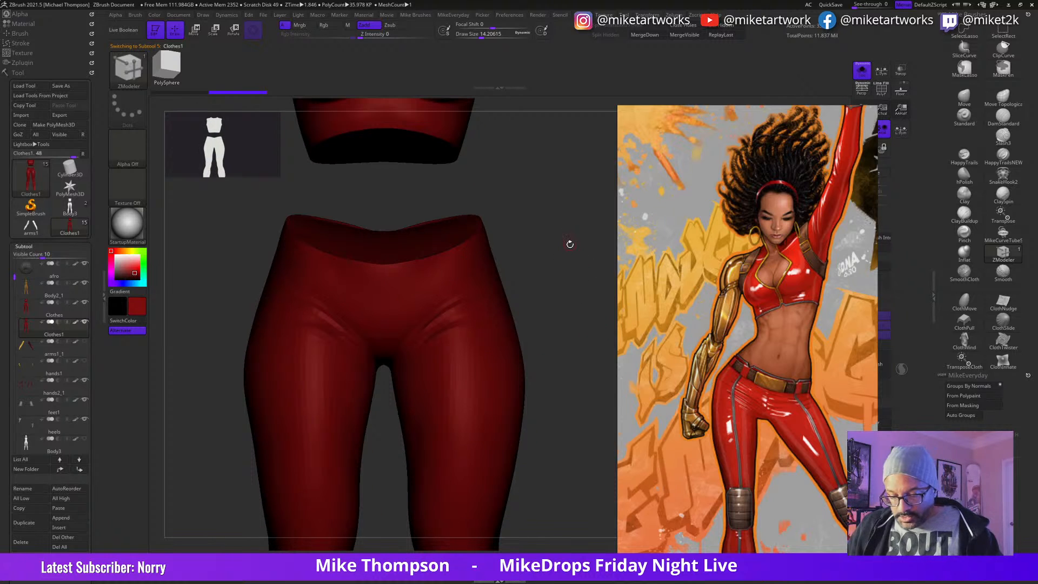
{"action": "key", "text": "shift+d"}
{"action": "key", "text": "space"}
{"action": "key", "text": "shift+f"}
{"action": "left_click_drag", "start_coordinate": [557, 327], "coordinate": [519, 316]}
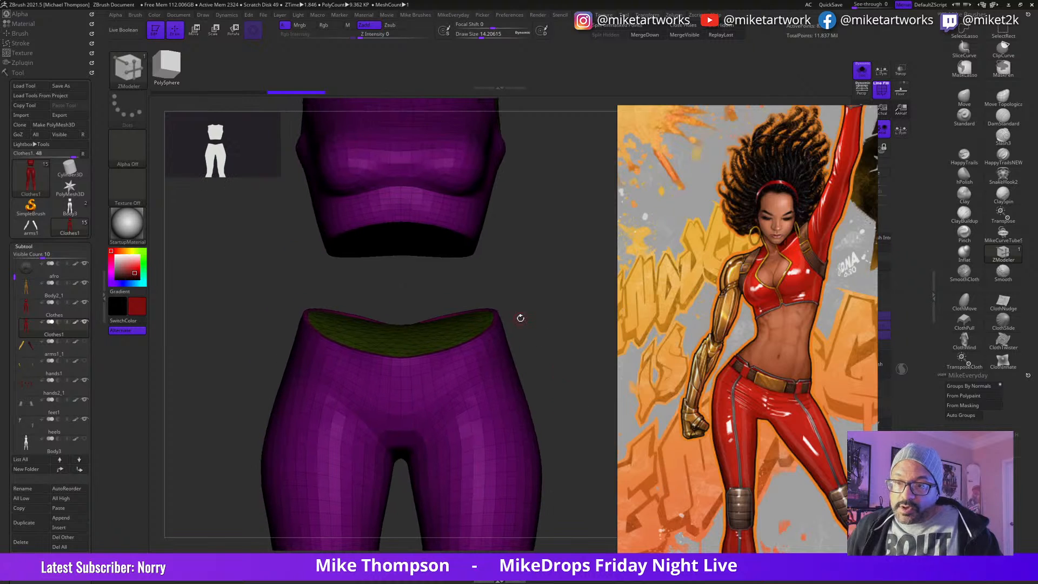
Step: Isolate the outer purple polygroup of the duplicated clothes and delete the hidden inner geometry
{"action": "key", "text": "ctrl+shift"}
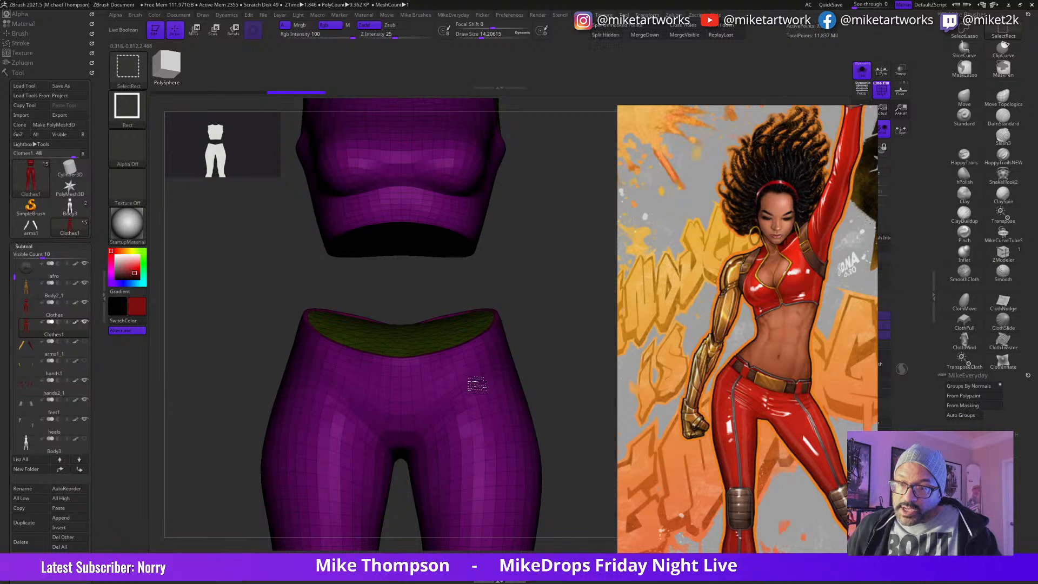
{"action": "left_click", "coordinate": [475, 382], "text": "ctrl+shift"}
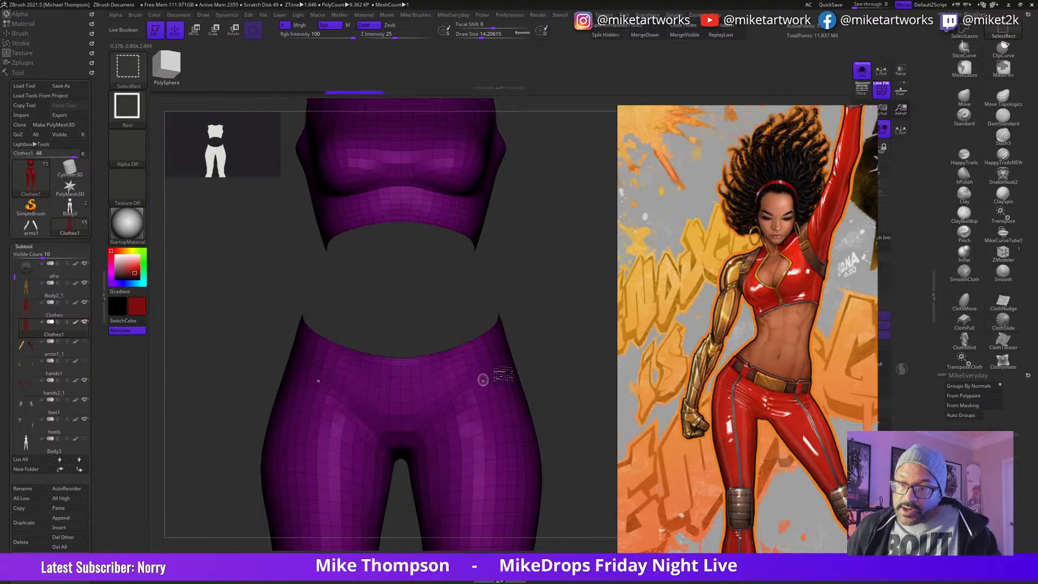
{"action": "left_click", "coordinate": [716, 29]}
{"action": "mouse_move", "coordinate": [565, 405]}
{"action": "left_mouse_down"}
{"action": "mouse_move", "coordinate": [582, 405]}
{"action": "mouse_move", "coordinate": [568, 376]}
{"action": "mouse_move", "coordinate": [560, 392]}
{"action": "left_mouse_up"}
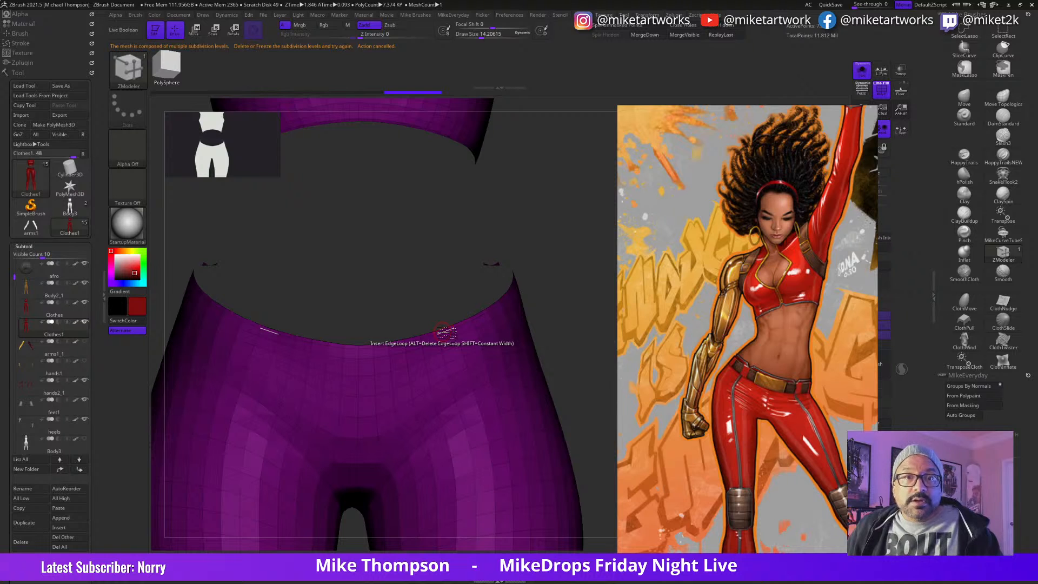
Step: Assign the upper rows of the pants to a new waistband polygroup using the ZModeler PolyGroup action with the Polyloop target
{"action": "left_click_drag", "start_coordinate": [841, 358], "coordinate": [800, 328]}
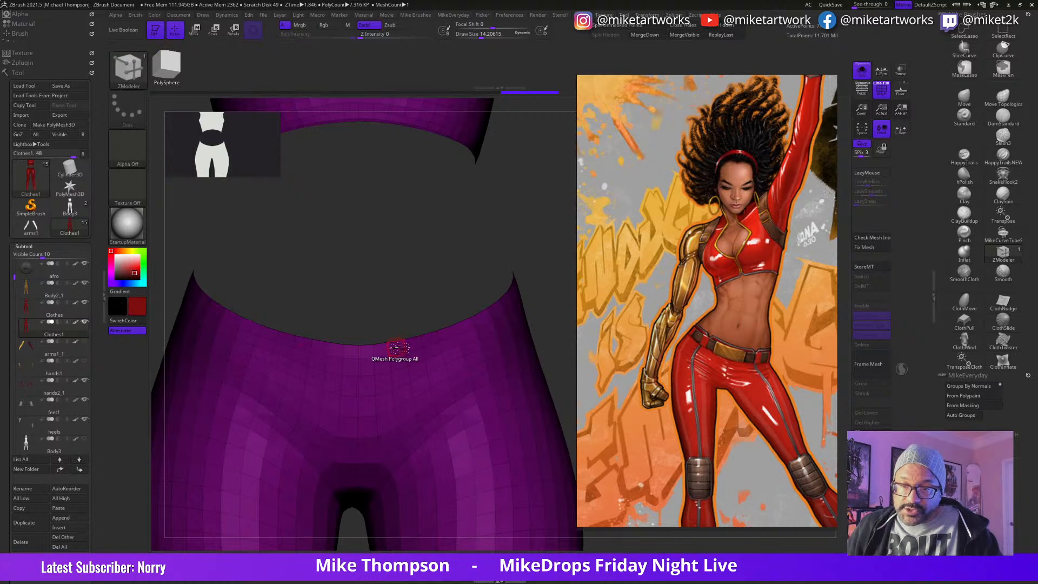
{"action": "key", "text": "space"}
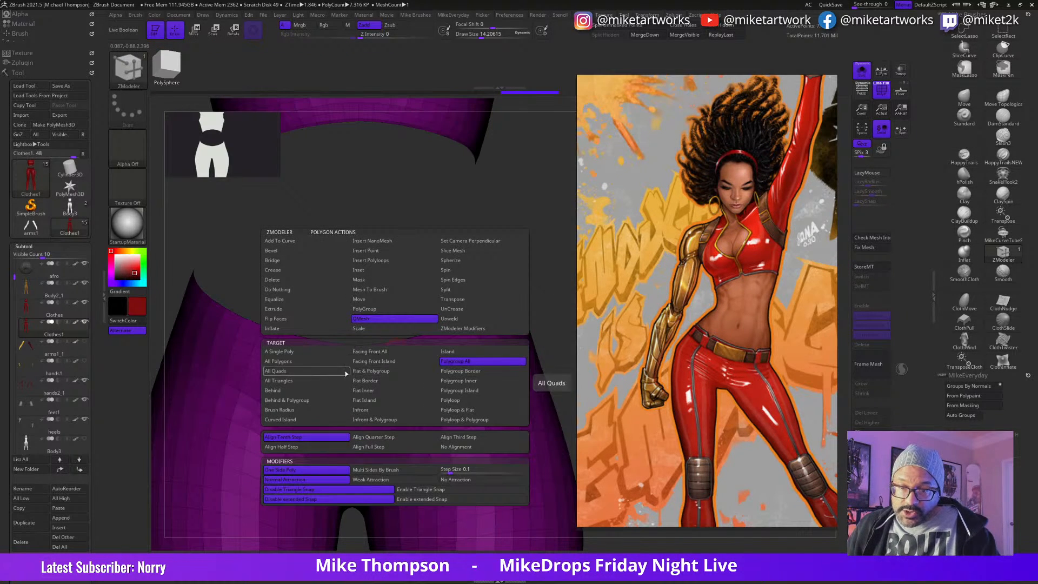
{"action": "left_click", "coordinate": [379, 308]}
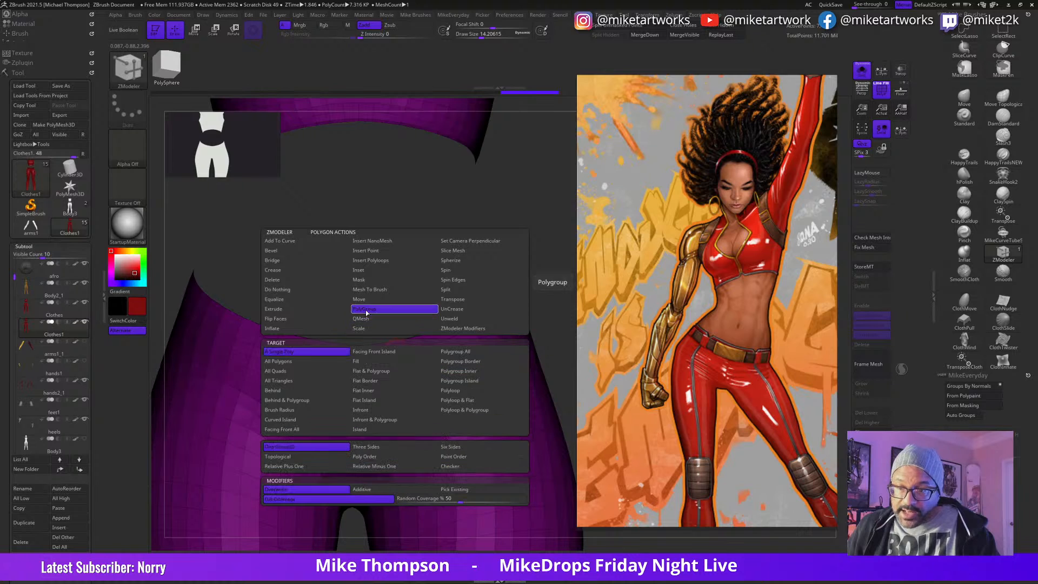
{"action": "left_click", "coordinate": [450, 390]}
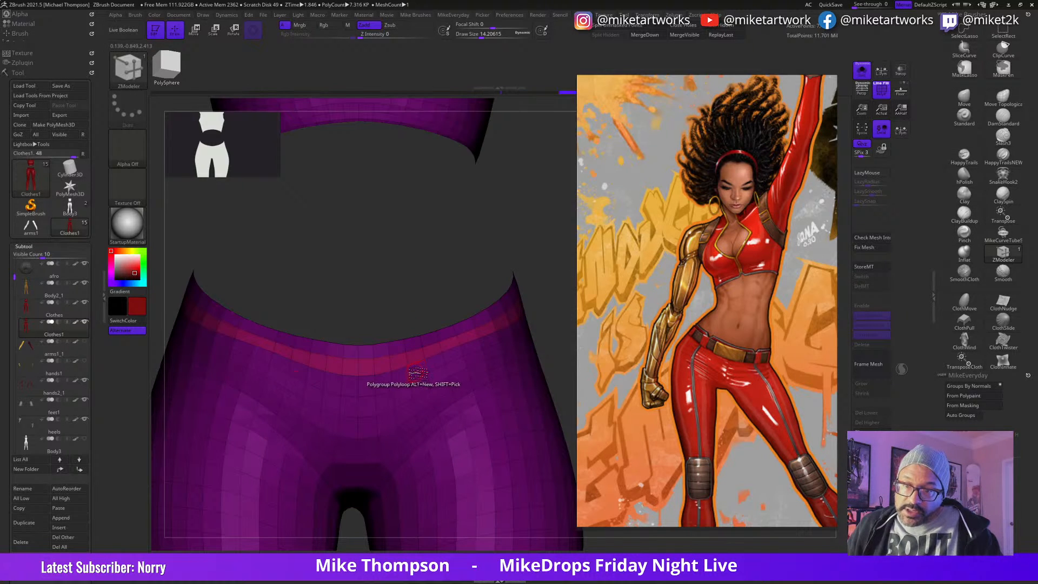
{"action": "left_click", "coordinate": [418, 373]}
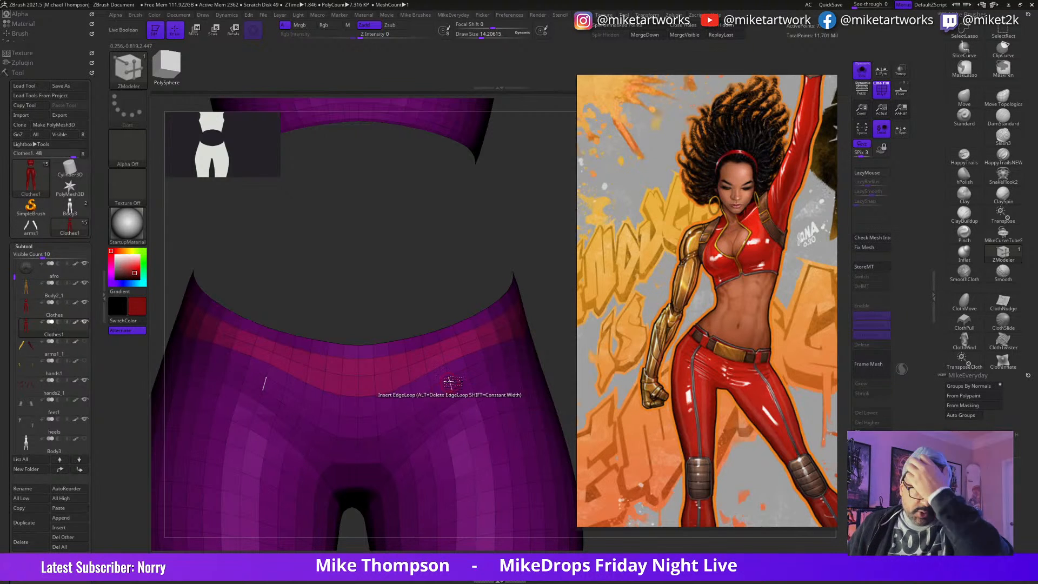
{"action": "left_click", "coordinate": [398, 346]}
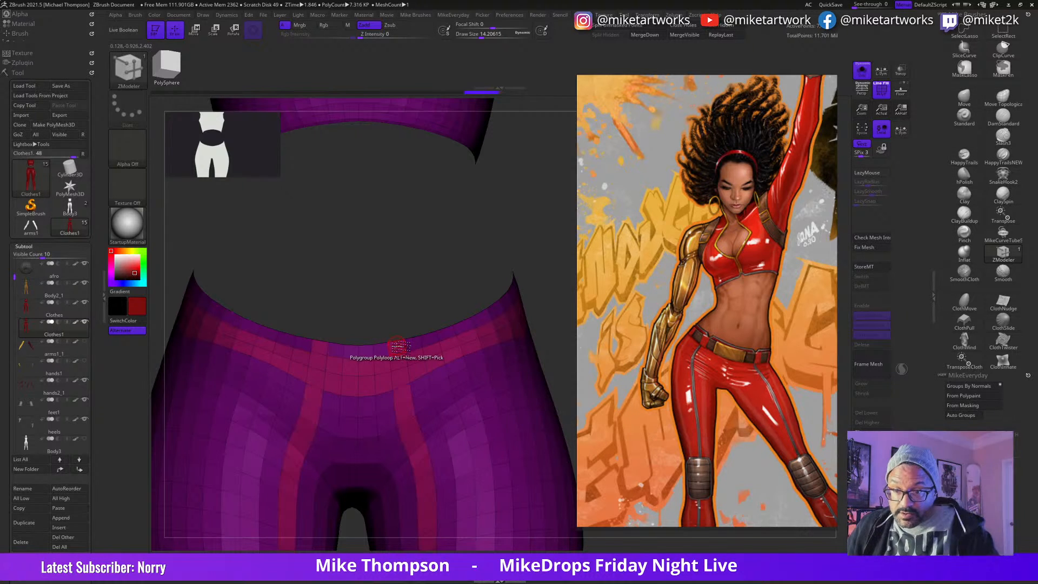
{"action": "key", "text": "ctrl+z"}
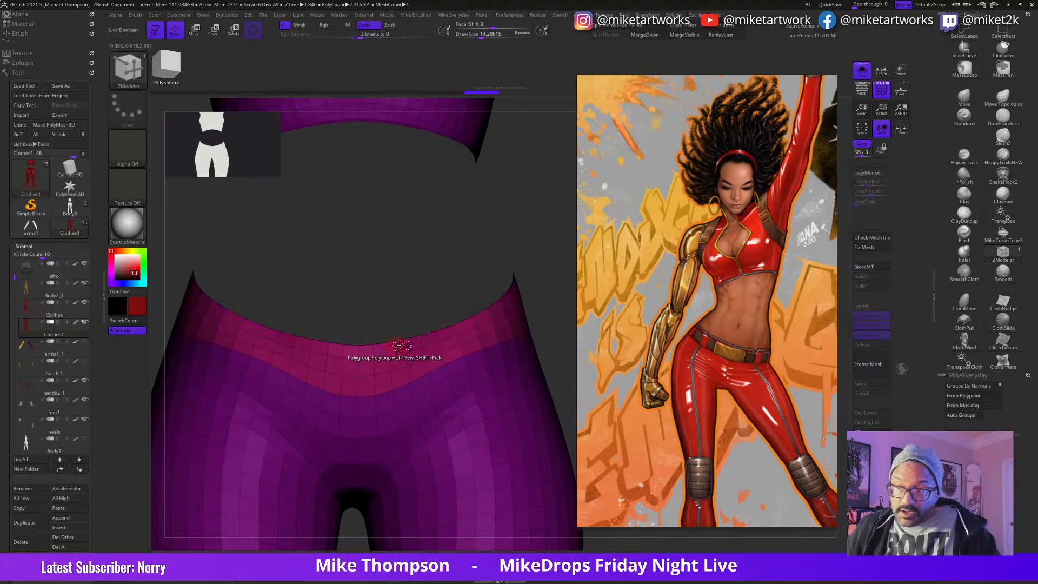
Step: Check the waistband polygroup against the reference from several angles and show only that polygroup
{"action": "left_click_drag", "start_coordinate": [551, 311], "coordinate": [506, 238], "text": "alt"}
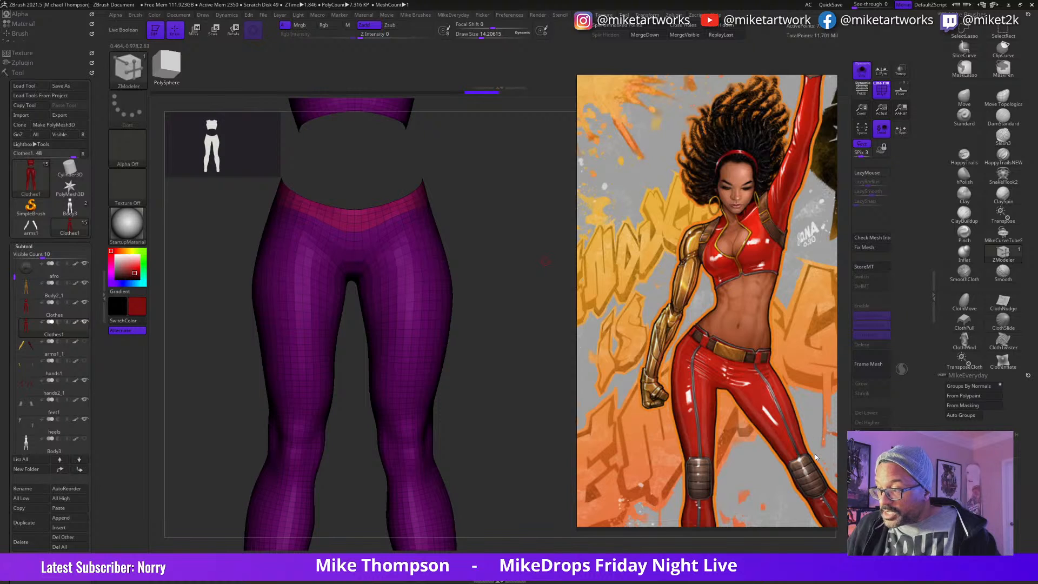
{"action": "left_click_drag", "start_coordinate": [530, 472], "coordinate": [539, 533], "text": "alt"}
{"action": "left_click_drag", "start_coordinate": [529, 492], "coordinate": [551, 535], "text": "alt"}
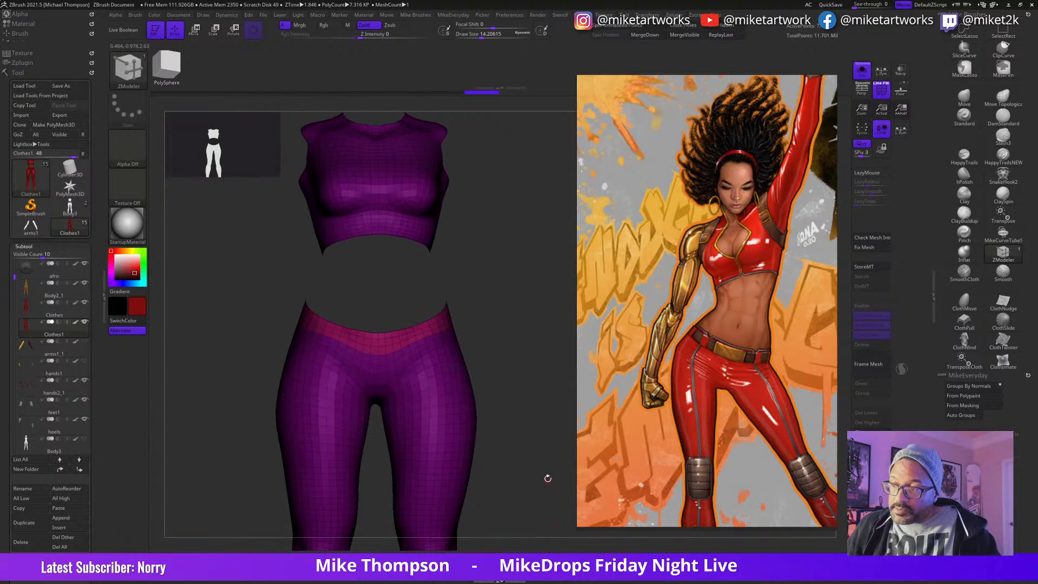
{"action": "left_click_drag", "start_coordinate": [546, 478], "coordinate": [566, 470]}
{"action": "left_click_drag", "start_coordinate": [546, 433], "coordinate": [575, 420], "text": "alt"}
{"action": "left_click_drag", "start_coordinate": [523, 334], "coordinate": [506, 339]}
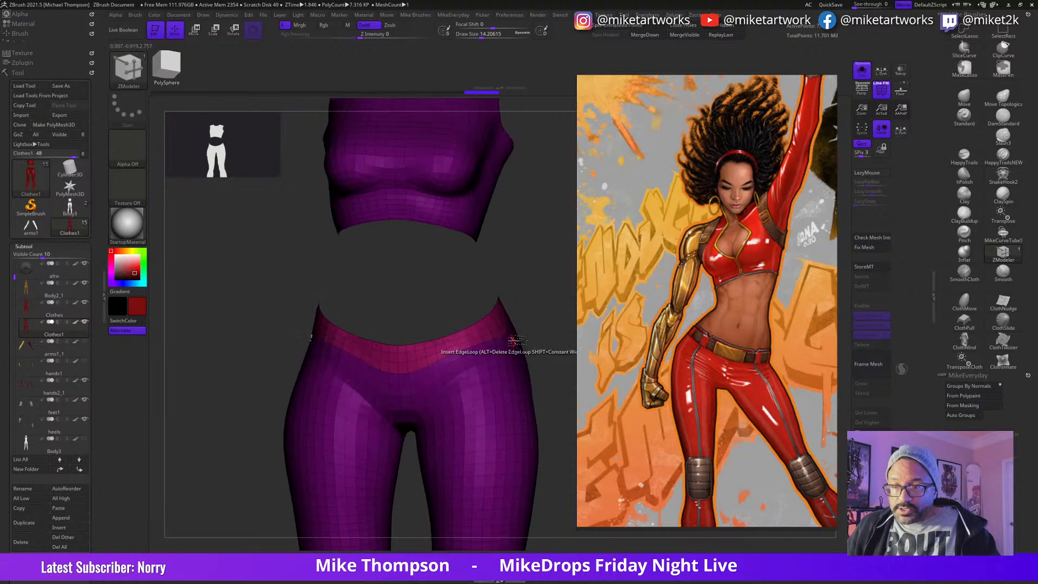
{"action": "left_click", "coordinate": [438, 349], "text": "ctrl+shift"}
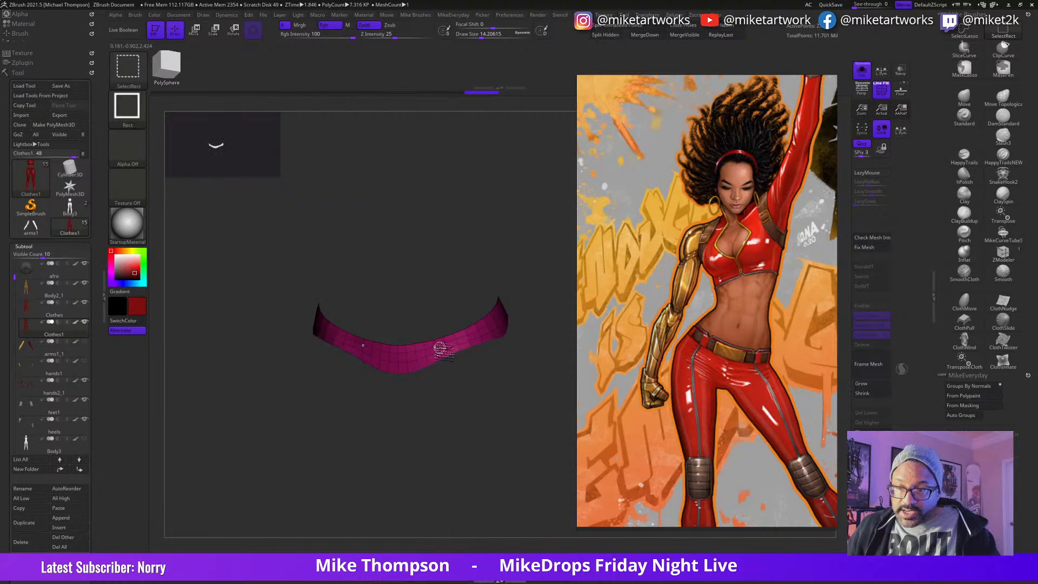
Step: Split the hidden clothing geometry off into its own subtool and collapse the subtool list
{"action": "mouse_move", "coordinate": [551, 390]}
{"action": "left_mouse_down"}
{"action": "mouse_move", "coordinate": [520, 419]}
{"action": "mouse_move", "coordinate": [524, 431]}
{"action": "mouse_move", "coordinate": [550, 417]}
{"action": "mouse_move", "coordinate": [560, 383]}
{"action": "left_mouse_up"}
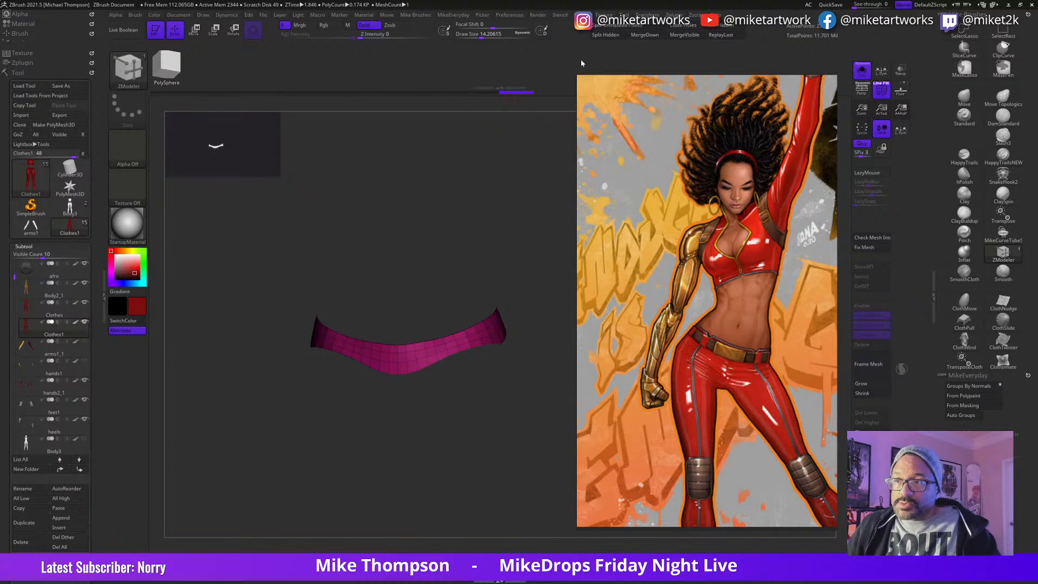
{"action": "left_click", "coordinate": [606, 34]}
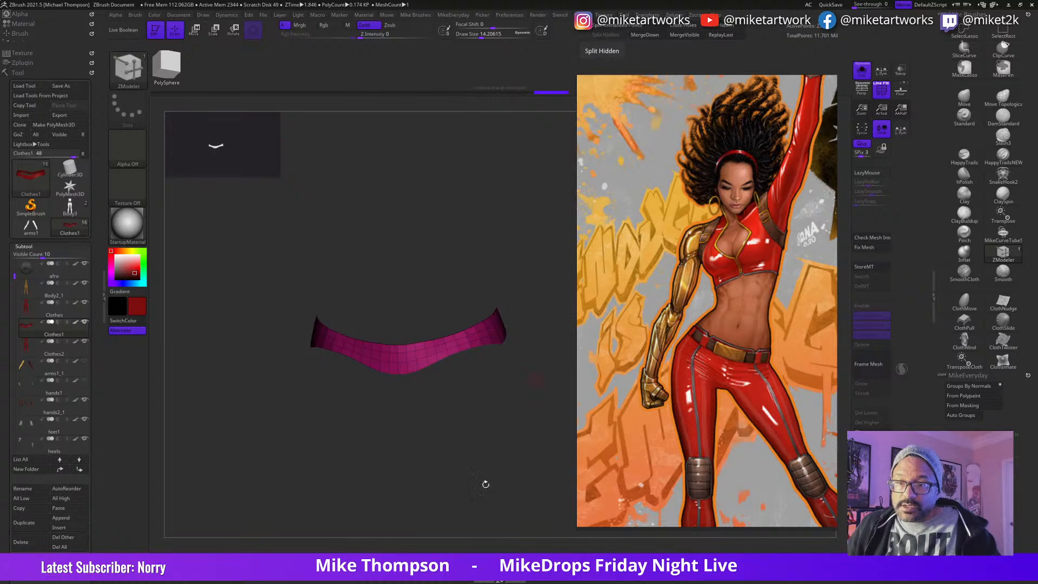
{"action": "mouse_move", "coordinate": [509, 384]}
{"action": "left_mouse_down"}
{"action": "mouse_move", "coordinate": [473, 423]}
{"action": "mouse_move", "coordinate": [529, 424]}
{"action": "left_mouse_up"}
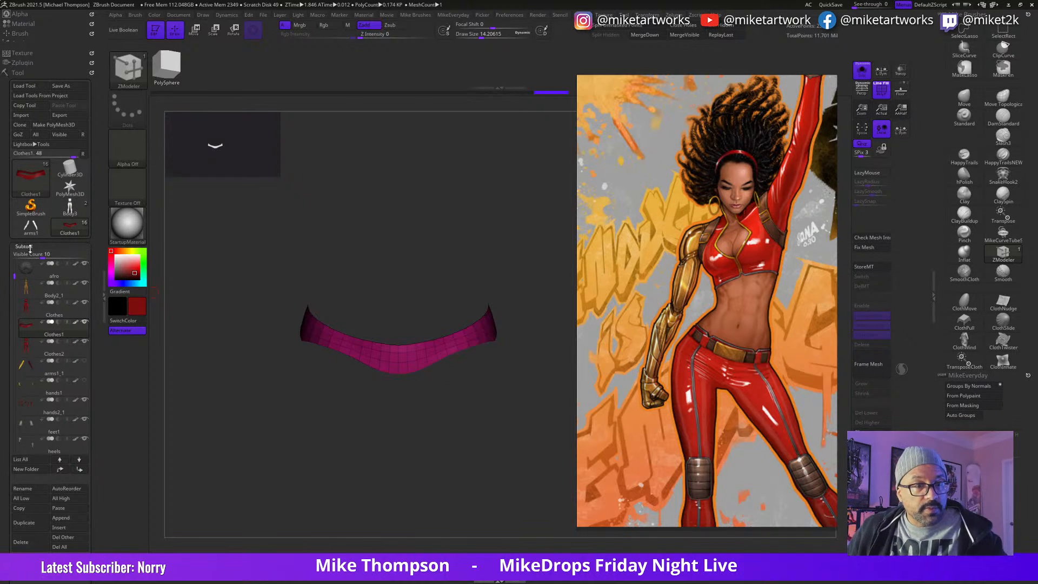
{"action": "left_click", "coordinate": [29, 246]}
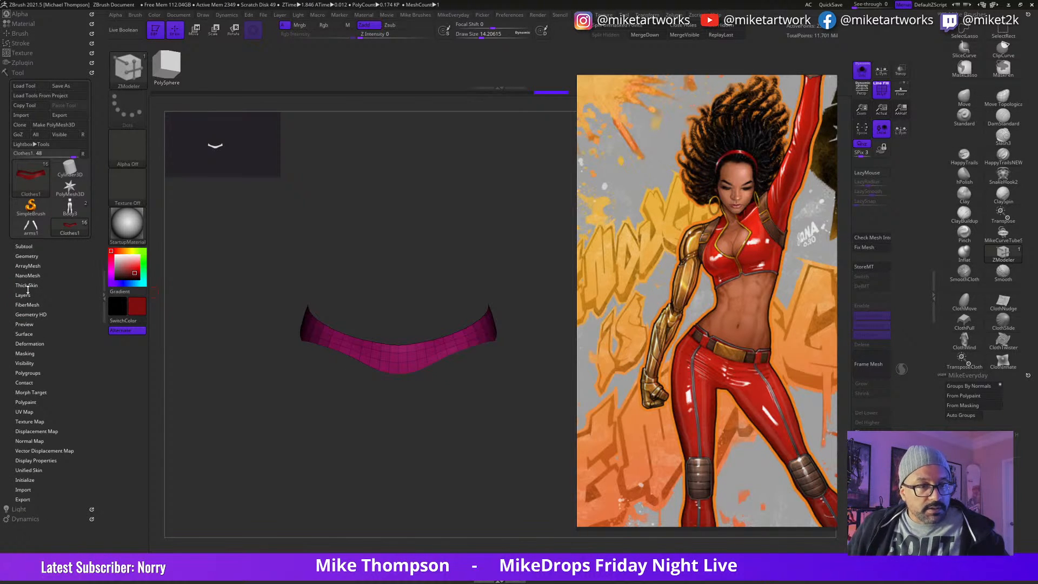
Step: Smooth the outline of the isolated waistband strip with a polish deformation and check the result
{"action": "left_click", "coordinate": [36, 346]}
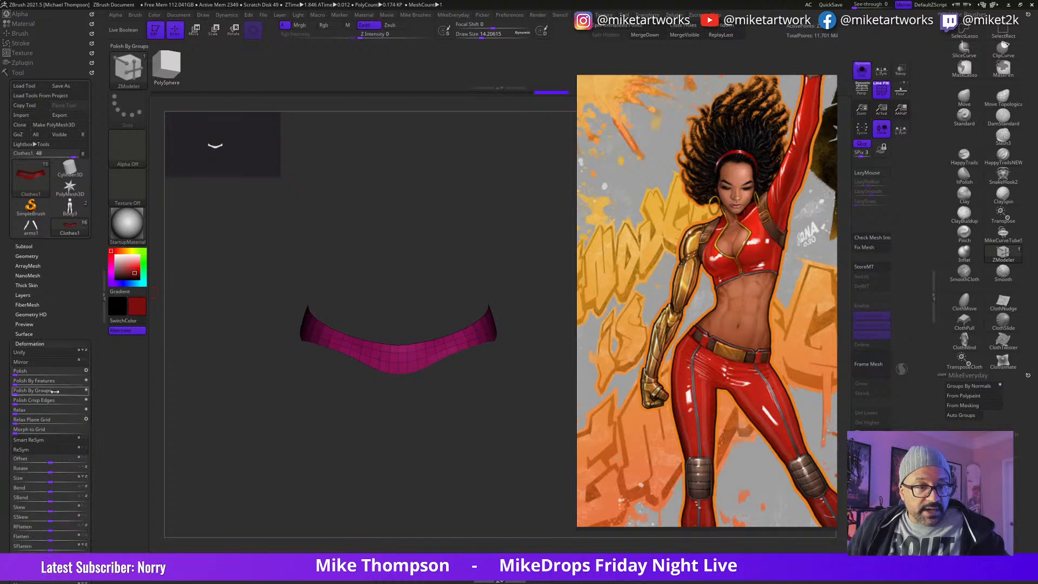
{"action": "left_click", "coordinate": [102, 435]}
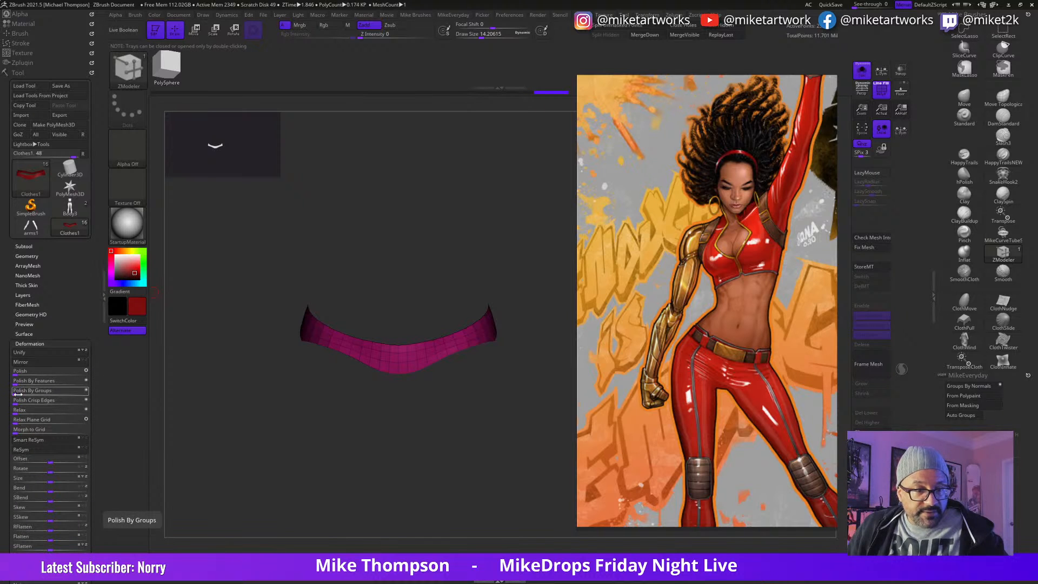
{"action": "mouse_move", "coordinate": [15, 383]}
{"action": "left_mouse_down"}
{"action": "mouse_move", "coordinate": [58, 386]}
{"action": "mouse_move", "coordinate": [26, 384]}
{"action": "left_mouse_up"}
{"action": "mouse_move", "coordinate": [473, 447]}
{"action": "left_mouse_down"}
{"action": "mouse_move", "coordinate": [417, 447]}
{"action": "mouse_move", "coordinate": [484, 457]}
{"action": "left_mouse_up"}
{"action": "left_click_drag", "start_coordinate": [527, 399], "coordinate": [526, 393]}
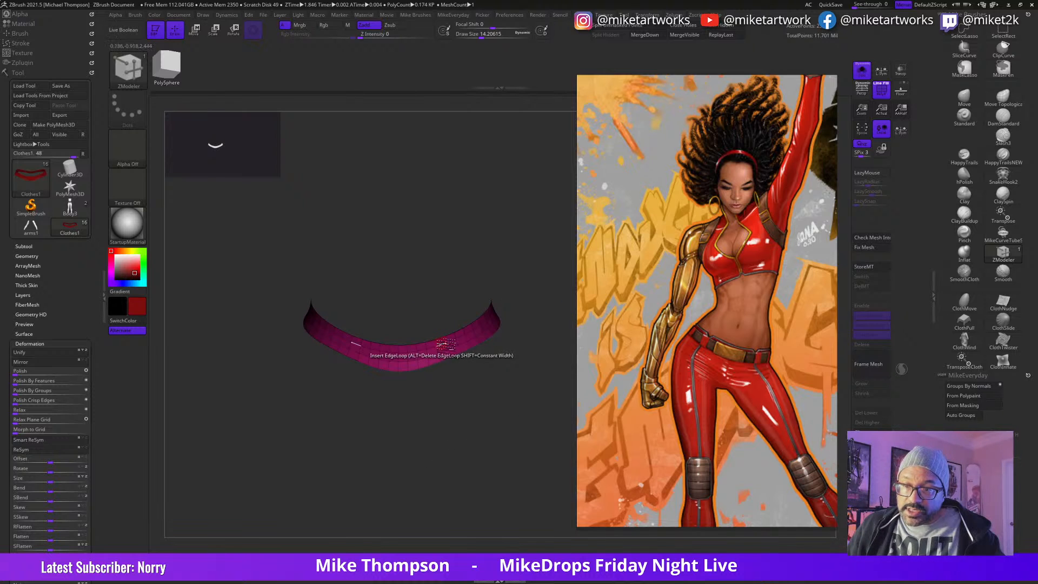
Step: Delete the inner lengthwise edge loops and the surplus crosswise edge loops of the waistband strip with ZModeler
{"action": "left_click", "coordinate": [446, 345], "text": "alt"}
{"action": "left_click_drag", "start_coordinate": [498, 408], "coordinate": [471, 385]}
{"action": "mouse_move", "coordinate": [437, 430]}
{"action": "left_mouse_down"}
{"action": "mouse_move", "coordinate": [433, 456]}
{"action": "mouse_move", "coordinate": [445, 447]}
{"action": "left_mouse_up"}
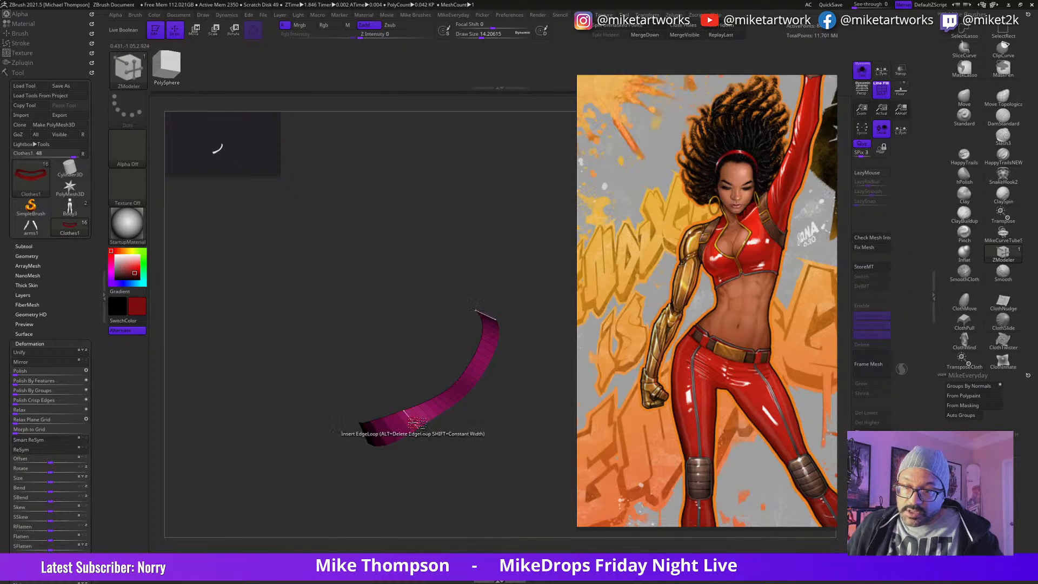
{"action": "left_click", "coordinate": [431, 416], "text": "alt"}
{"action": "left_click", "coordinate": [442, 410], "text": "alt"}
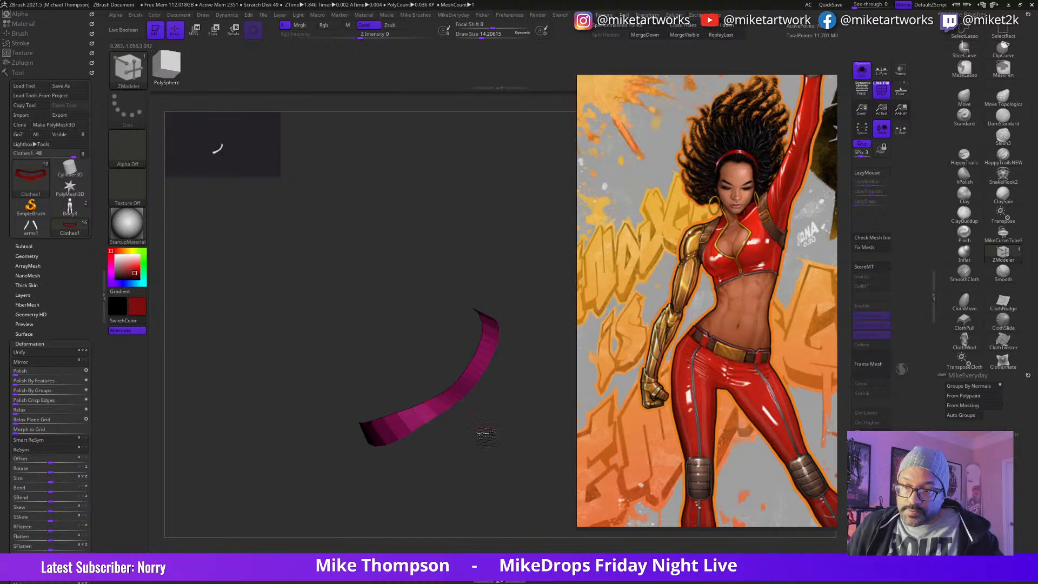
{"action": "left_click_drag", "start_coordinate": [481, 426], "coordinate": [475, 408]}
{"action": "left_click", "coordinate": [458, 399], "text": "alt"}
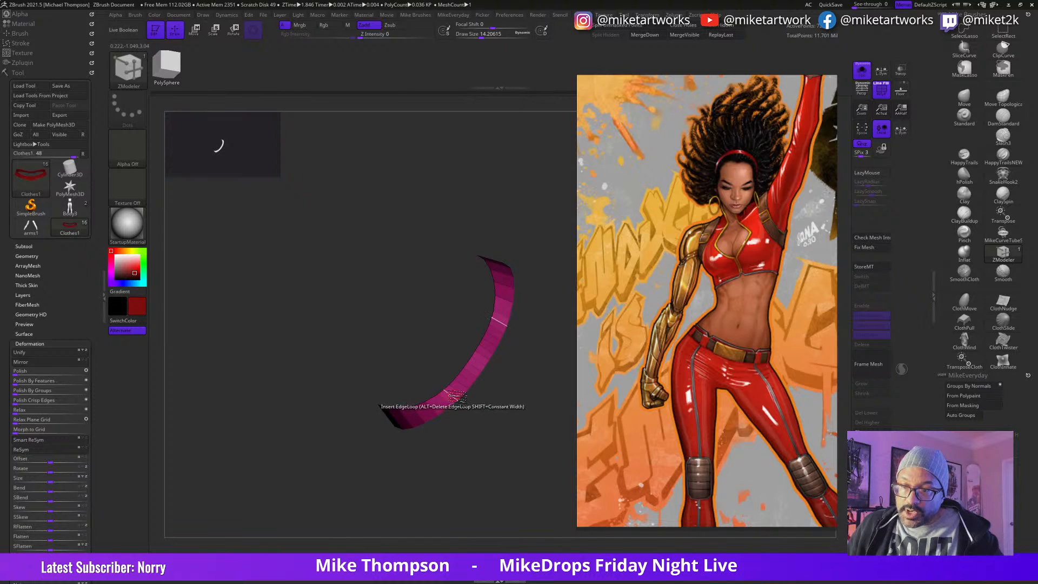
{"action": "left_click", "coordinate": [469, 384], "text": "alt"}
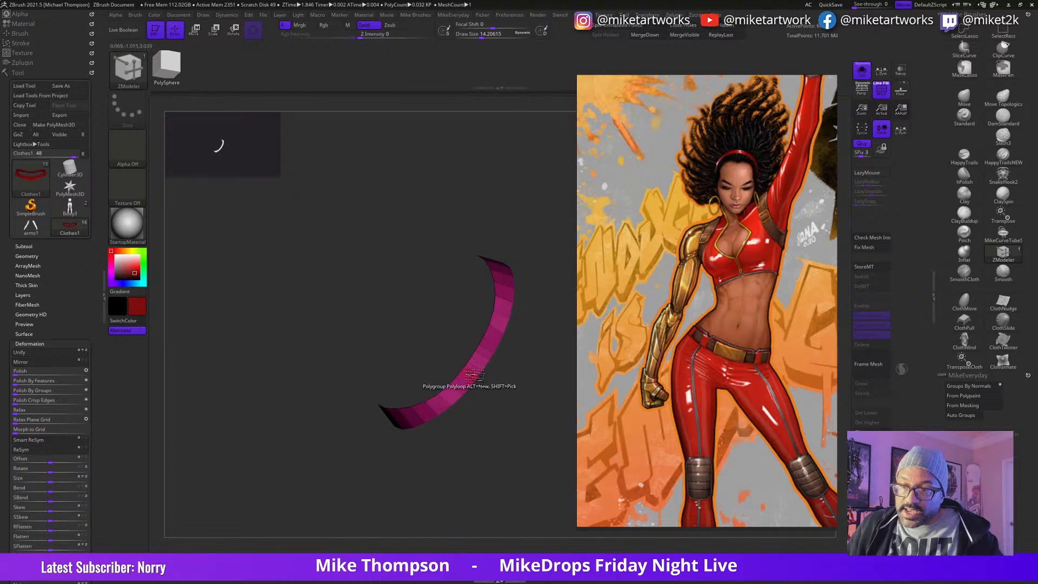
{"action": "left_click", "coordinate": [472, 375], "text": "alt"}
{"action": "left_click", "coordinate": [478, 371], "text": "alt"}
{"action": "left_click_drag", "start_coordinate": [492, 474], "coordinate": [438, 476]}
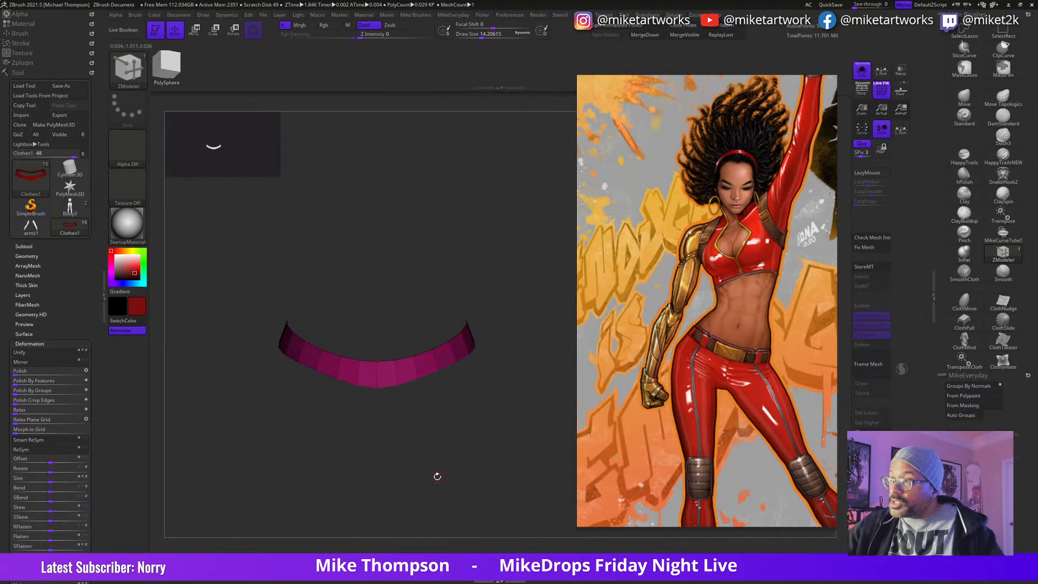
Step: Even out the curve of the simplified waistband strip with the Move brush at a draw size of about 69
{"action": "left_click", "coordinate": [964, 98]}
{"action": "left_click_drag", "start_coordinate": [445, 433], "coordinate": [483, 441]}
{"action": "key", "text": "s"}
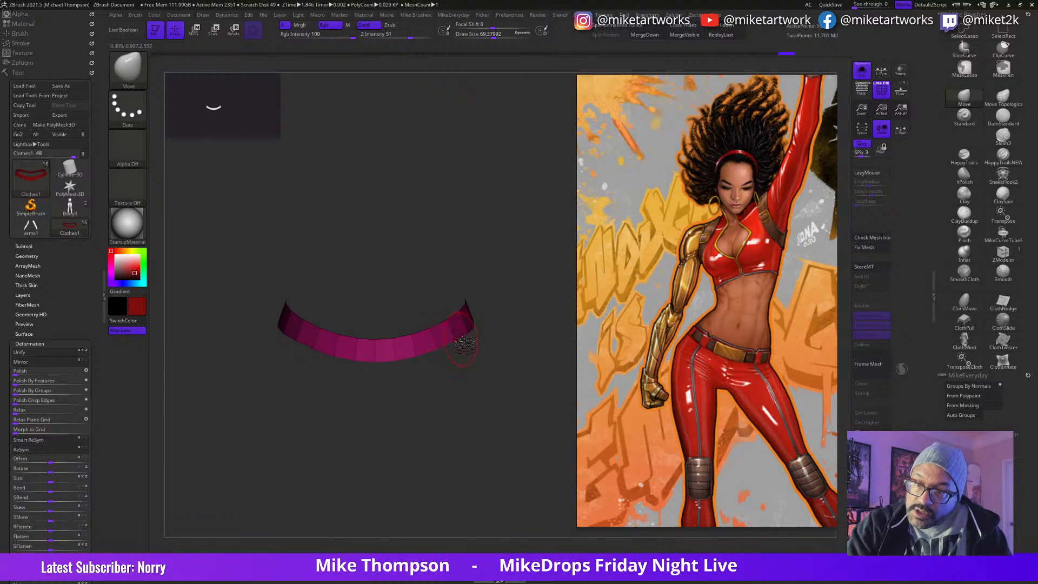
{"action": "mouse_move", "coordinate": [530, 357]}
{"action": "left_mouse_down"}
{"action": "mouse_move", "coordinate": [537, 389]}
{"action": "mouse_move", "coordinate": [509, 426]}
{"action": "mouse_move", "coordinate": [416, 433]}
{"action": "mouse_move", "coordinate": [446, 414]}
{"action": "mouse_move", "coordinate": [470, 416]}
{"action": "mouse_move", "coordinate": [463, 407]}
{"action": "mouse_move", "coordinate": [484, 389]}
{"action": "left_mouse_up"}
{"action": "mouse_move", "coordinate": [427, 373]}
{"action": "left_mouse_down", "text": "ctrl"}
{"action": "mouse_move", "coordinate": [432, 382]}
{"action": "mouse_move", "coordinate": [508, 303]}
{"action": "left_mouse_up", "text": "ctrl"}
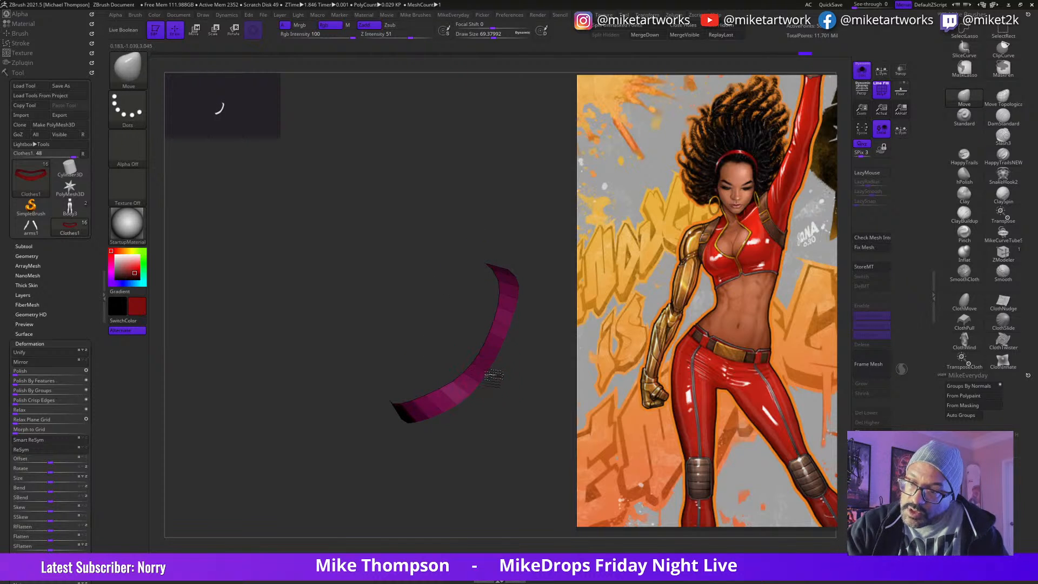
{"action": "left_click_drag", "start_coordinate": [525, 432], "coordinate": [283, 391]}
Step: Examine the Clothes1 and Clothes2 subtools and compare the strip with the full figure before isolating it again
{"action": "left_click", "coordinate": [25, 247]}
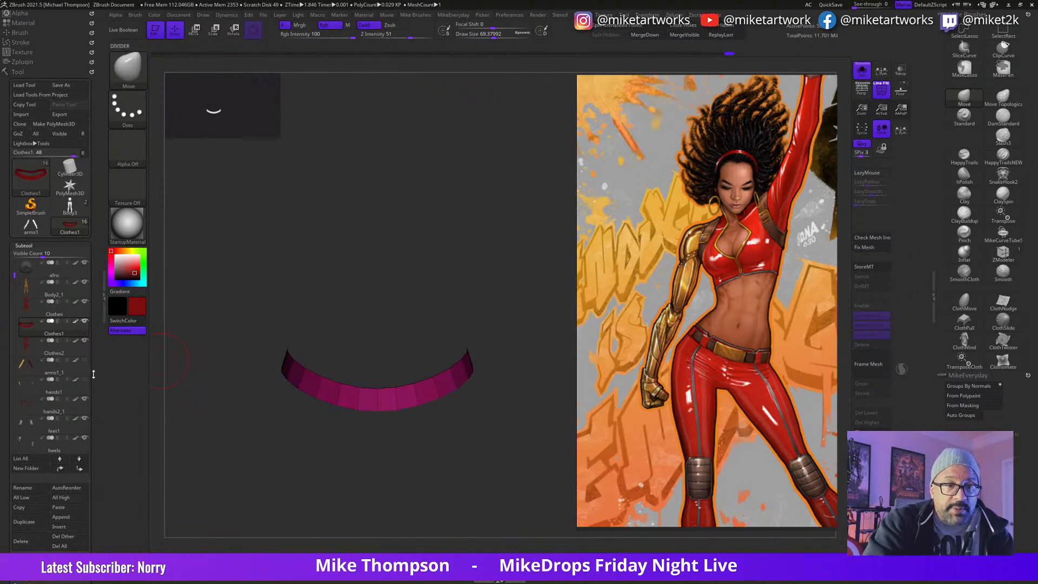
{"action": "mouse_move", "coordinate": [85, 343]}
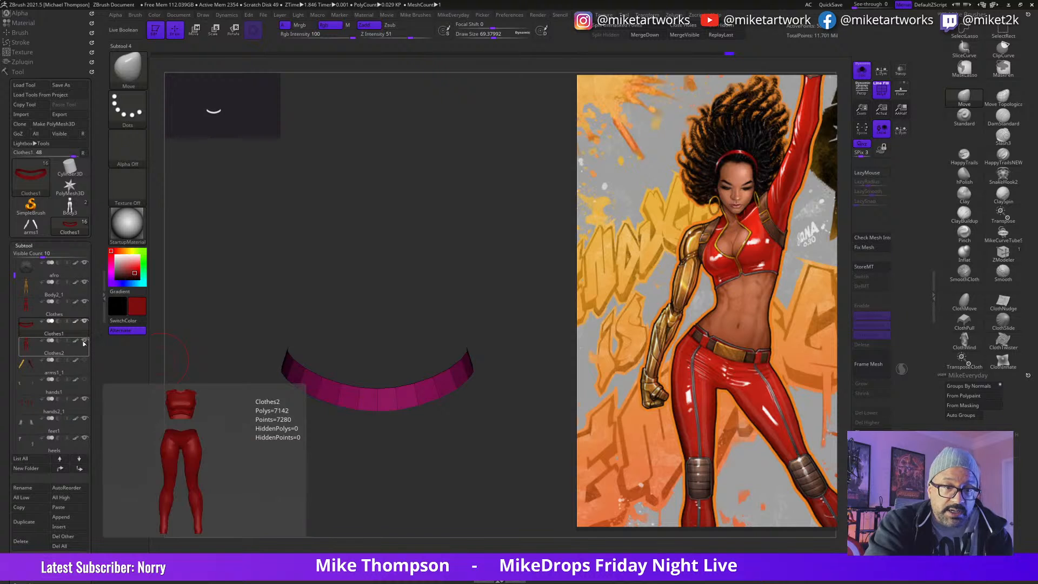
{"action": "mouse_move", "coordinate": [78, 328]}
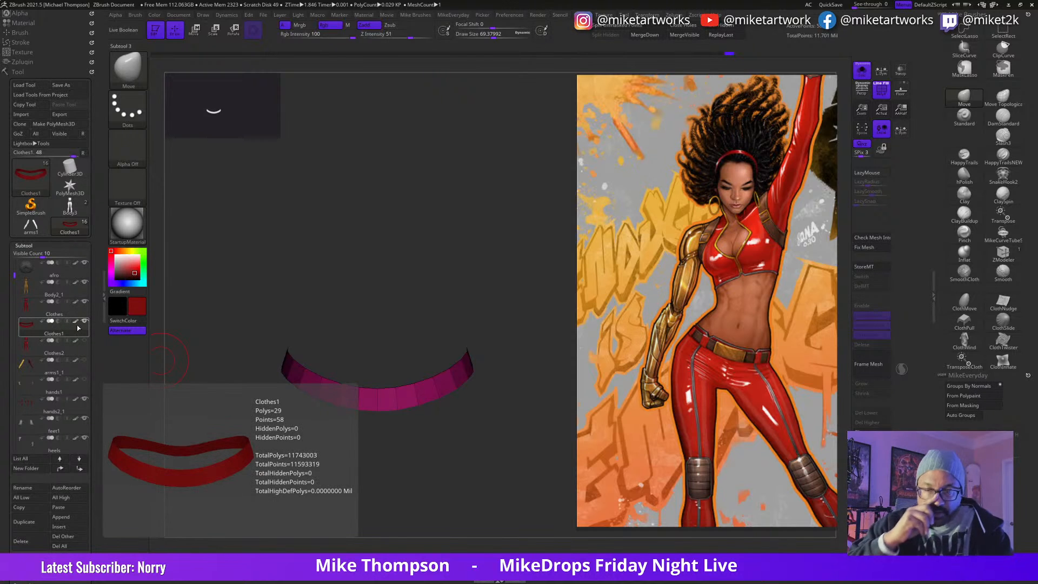
{"action": "left_click", "coordinate": [862, 73]}
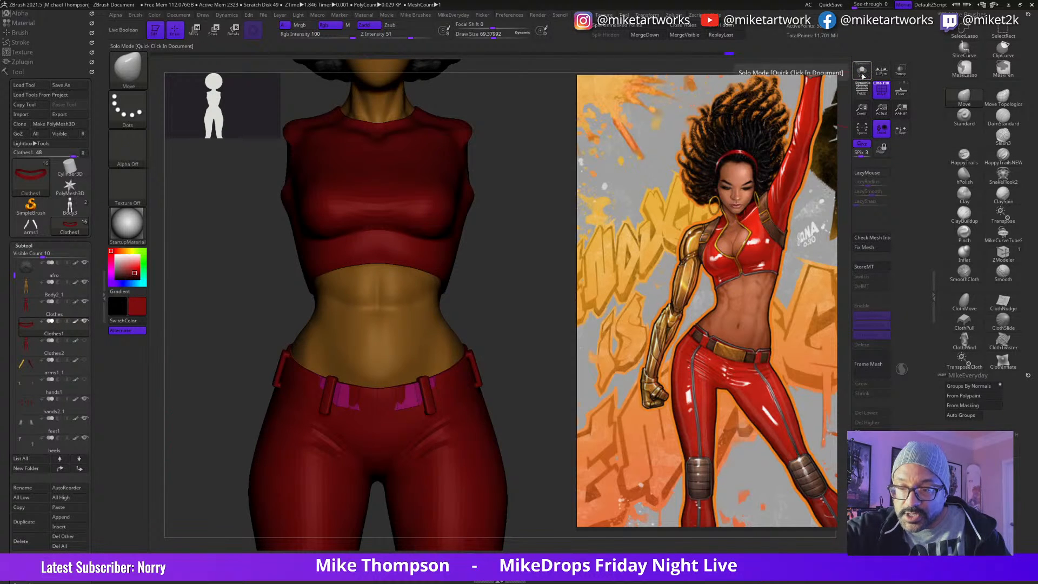
{"action": "left_click", "coordinate": [863, 72]}
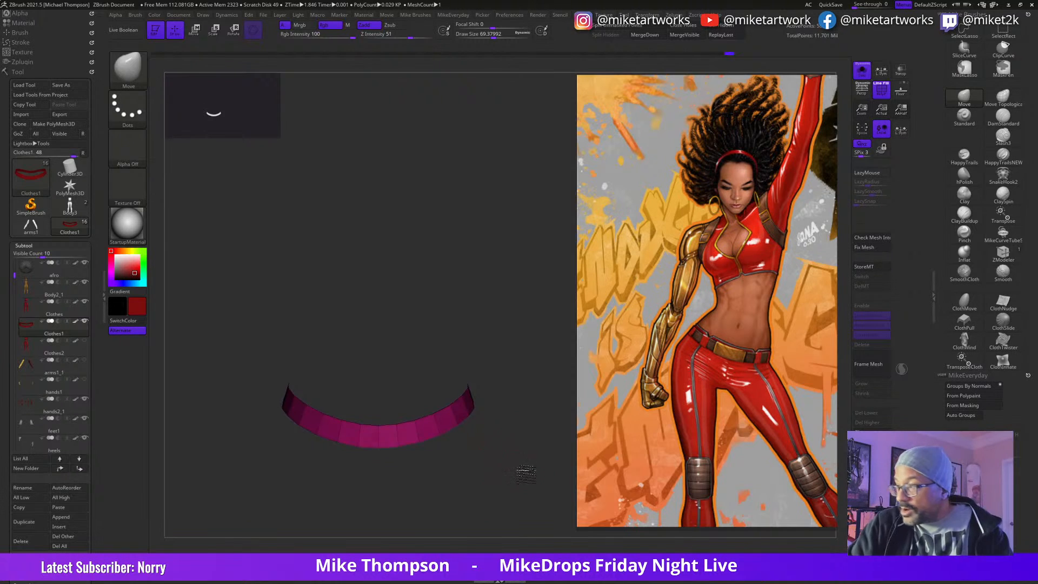
Step: Extrude the strip's whole polygroup with ZModeler to give the belt thickness, and check its fit on the figure
{"action": "left_click", "coordinate": [1003, 253]}
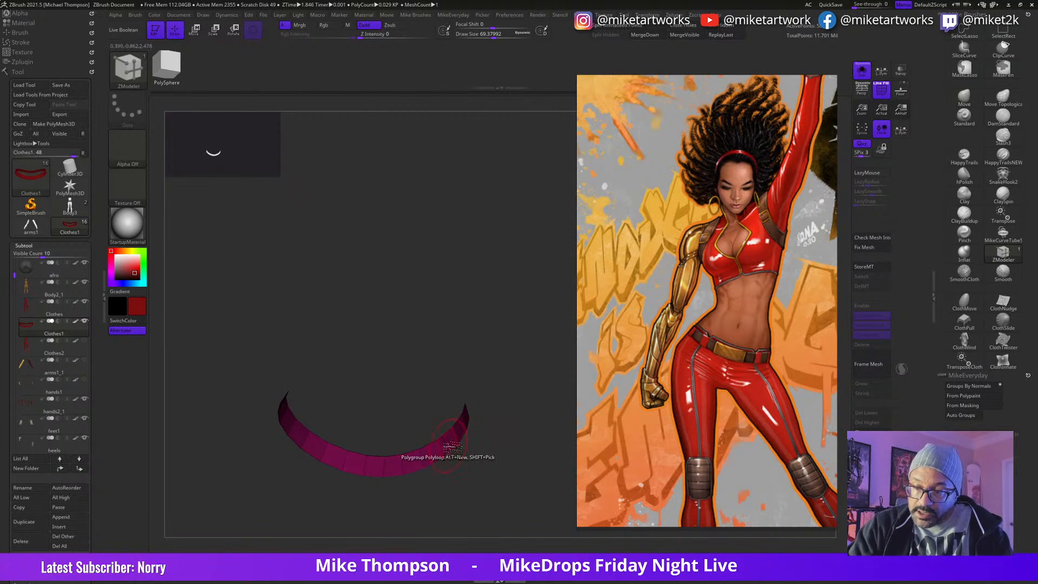
{"action": "key", "text": "space"}
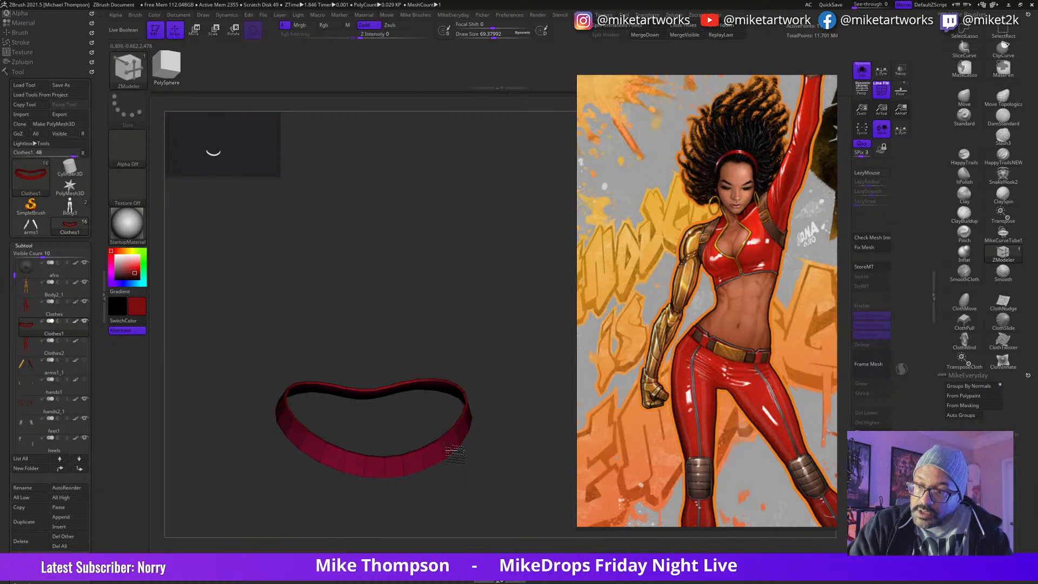
{"action": "left_click", "coordinate": [862, 70]}
{"action": "left_click_drag", "start_coordinate": [538, 449], "coordinate": [432, 418]}
{"action": "left_click", "coordinate": [863, 72]}
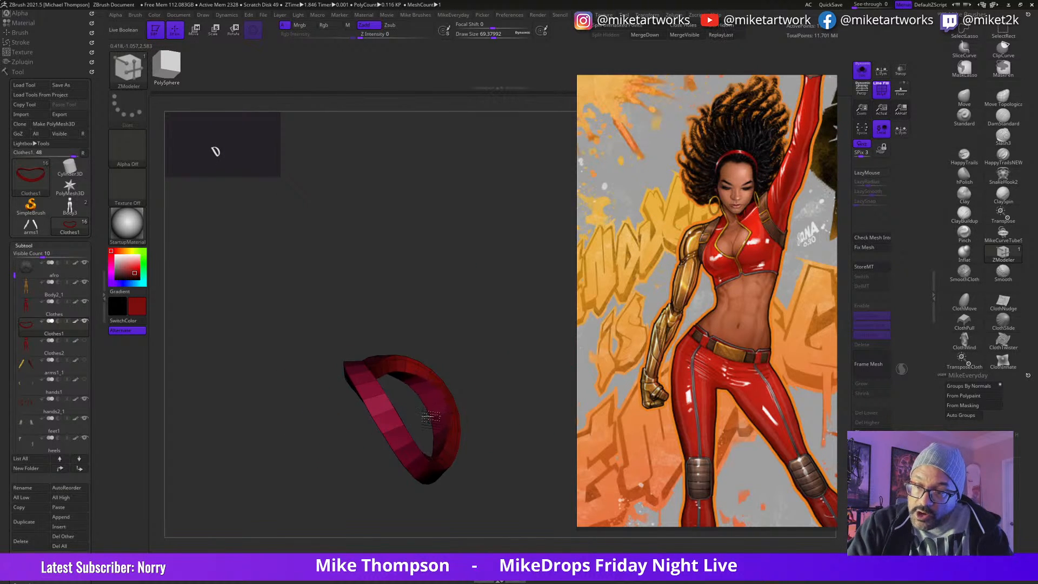
Step: Build up the belt further with ZModeler and crease its rim edges using the Crease action with the EdgeLoop Complete target
{"action": "left_click_drag", "start_coordinate": [538, 404], "coordinate": [416, 441]}
{"action": "left_click", "coordinate": [439, 429]}
{"action": "left_click", "coordinate": [435, 423]}
{"action": "left_click", "coordinate": [447, 437]}
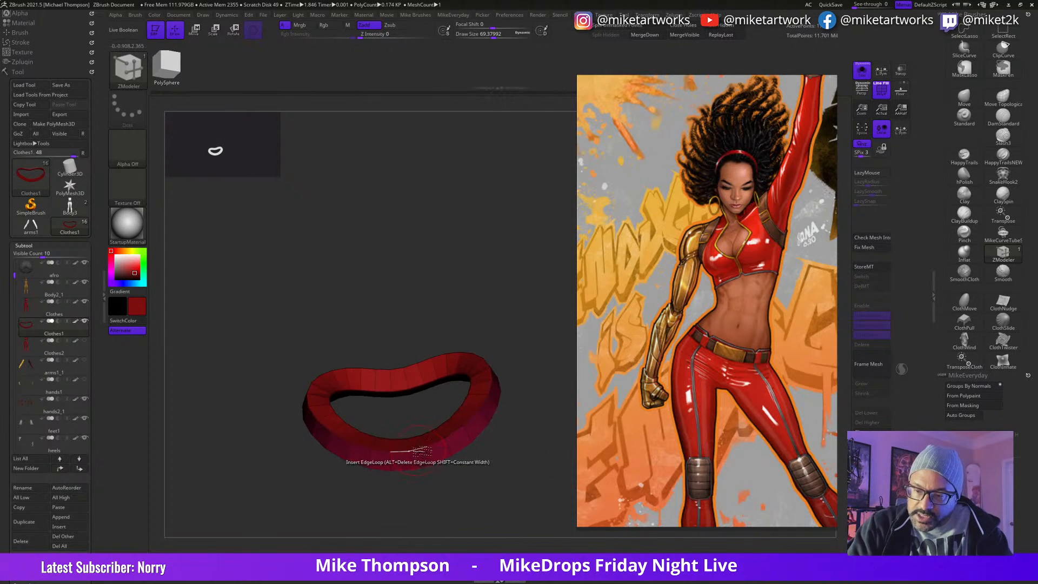
{"action": "key", "text": "space"}
{"action": "left_click", "coordinate": [322, 367]}
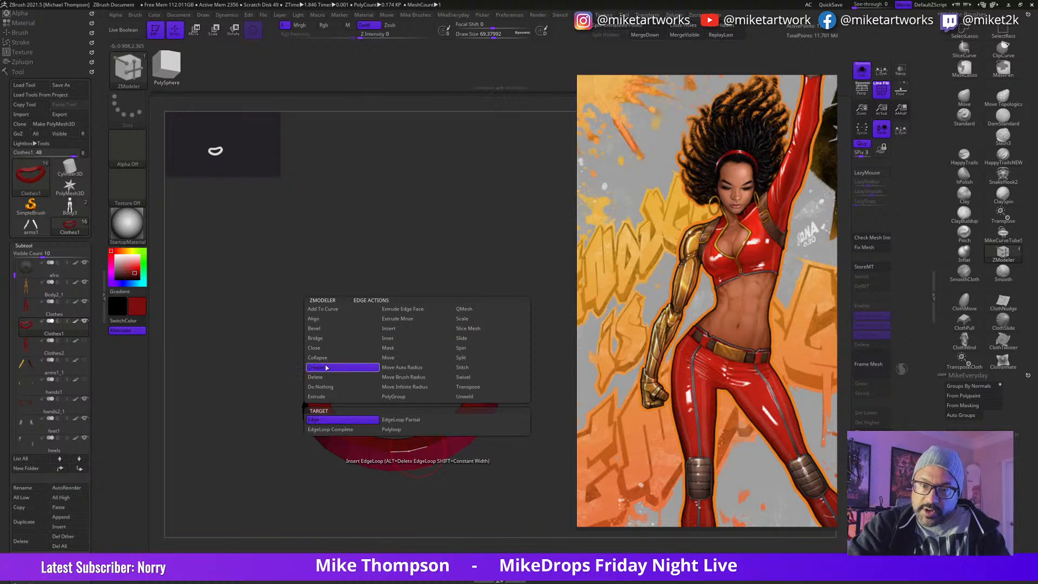
{"action": "left_click", "coordinate": [357, 432]}
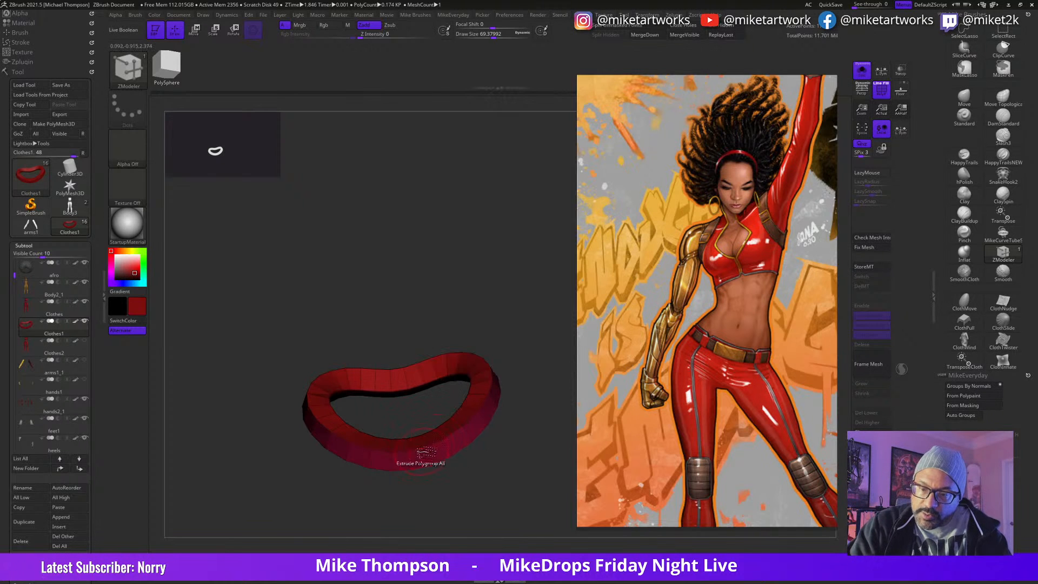
{"action": "left_click_drag", "start_coordinate": [511, 460], "coordinate": [469, 458]}
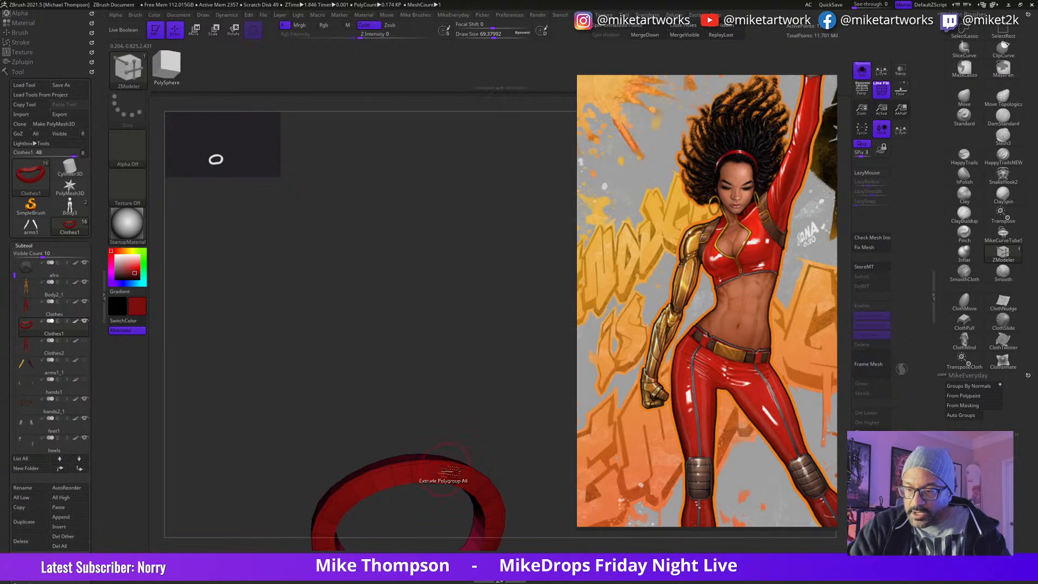
Step: Set the ZModeler edge action back to Insert and subdivide the belt several times
{"action": "key", "text": "space"}
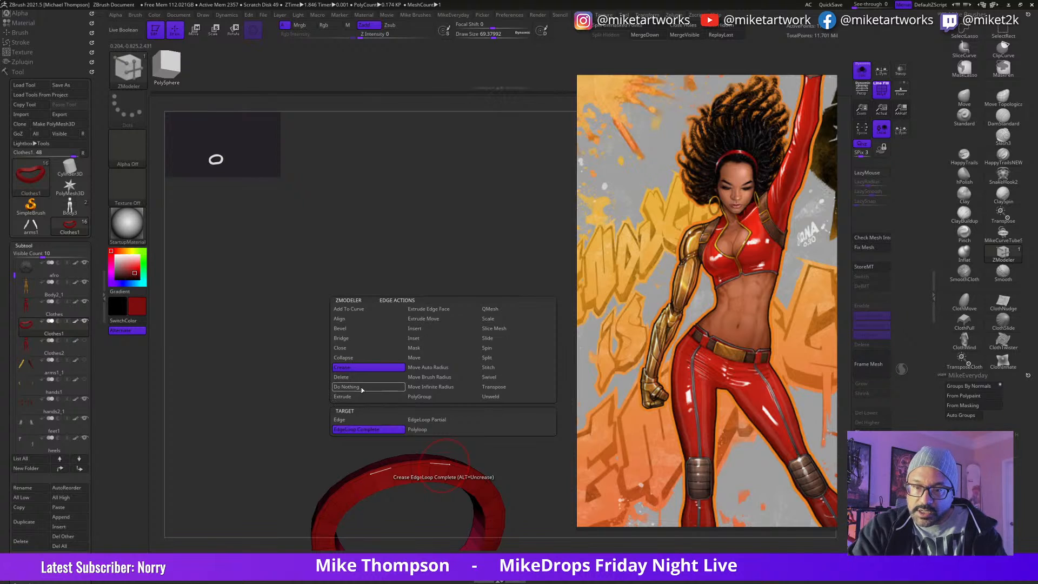
{"action": "left_click", "coordinate": [420, 328]}
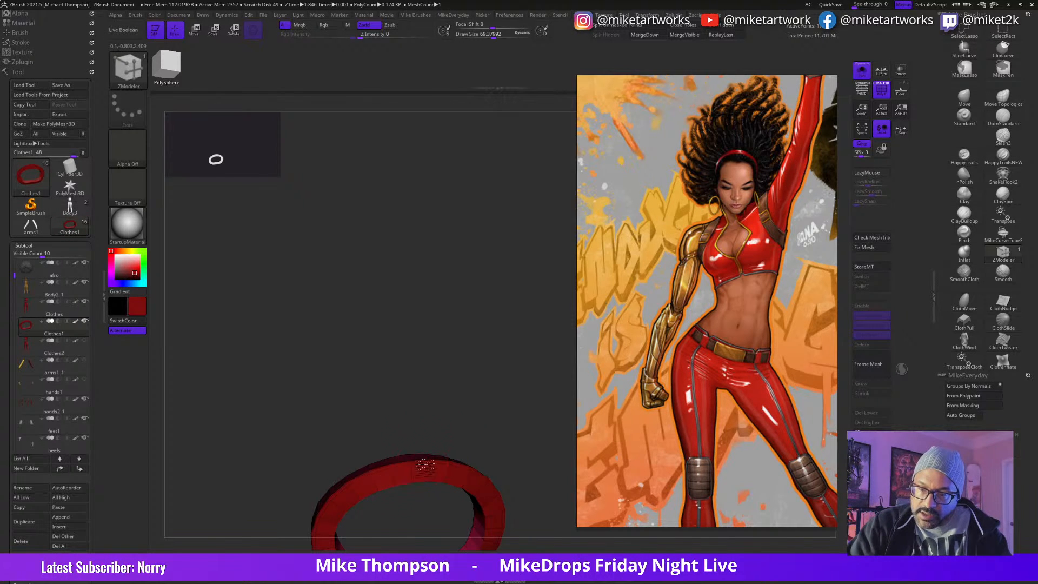
{"action": "left_click_drag", "start_coordinate": [510, 417], "coordinate": [539, 441]}
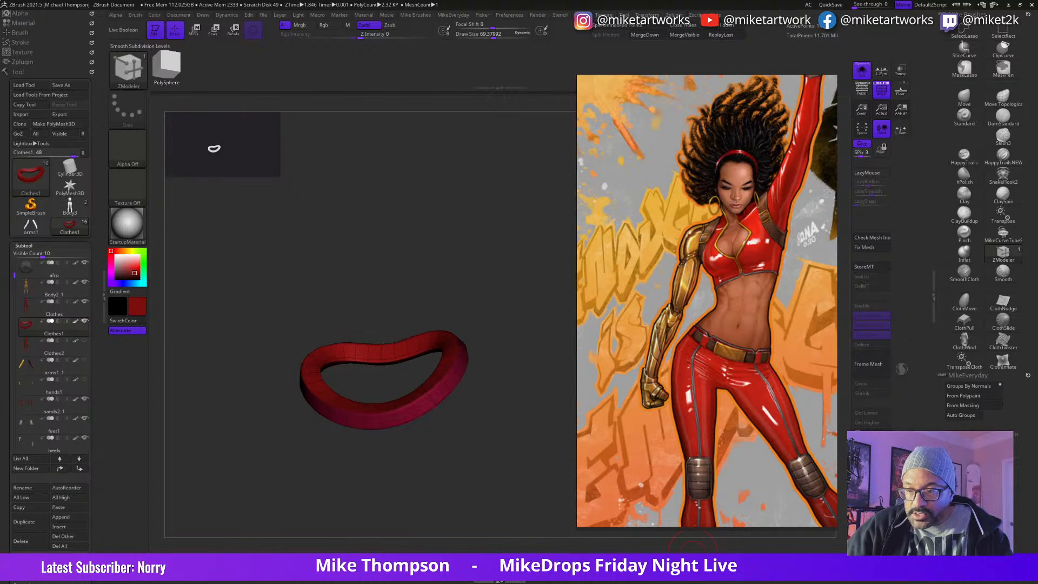
{"action": "left_click", "coordinate": [700, 553]}
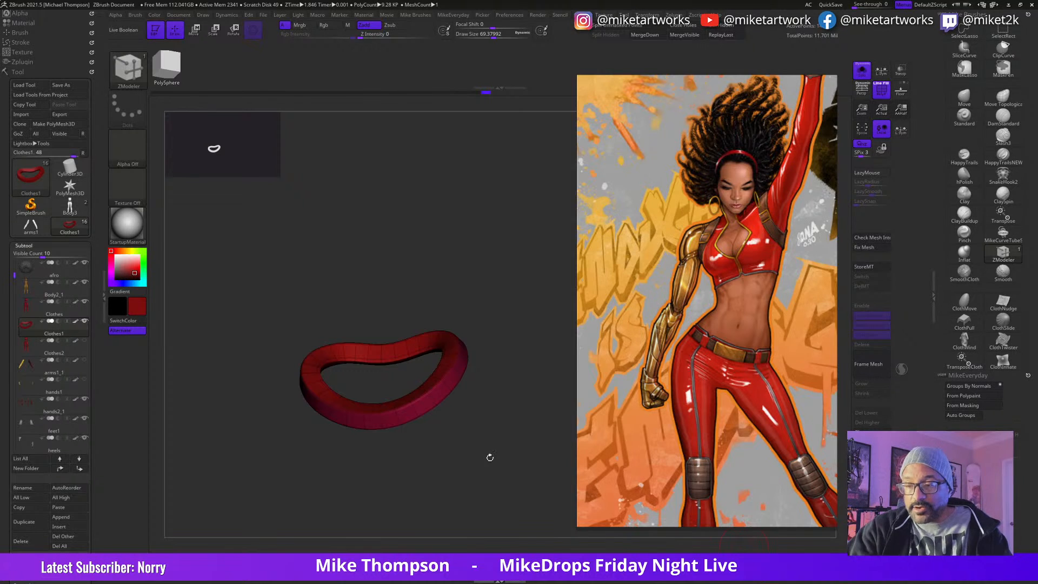
Step: Hide the polyframe lines and fill the belt with dark grey (R 50, G 47, B 47) at Rgb intensity 100
{"action": "key", "text": "space"}
{"action": "left_click", "coordinate": [509, 523]}
{"action": "mouse_move", "coordinate": [545, 476]}
{"action": "left_mouse_down"}
{"action": "mouse_move", "coordinate": [537, 444]}
{"action": "mouse_move", "coordinate": [527, 466]}
{"action": "left_mouse_up"}
{"action": "key", "text": "space"}
{"action": "left_click", "coordinate": [391, 489]}
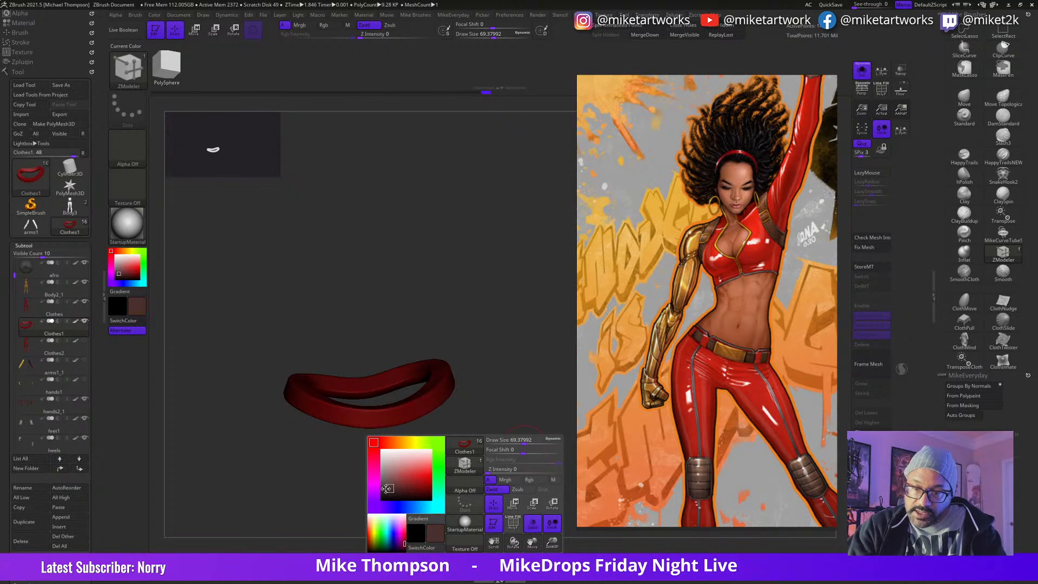
{"action": "left_click", "coordinate": [529, 479]}
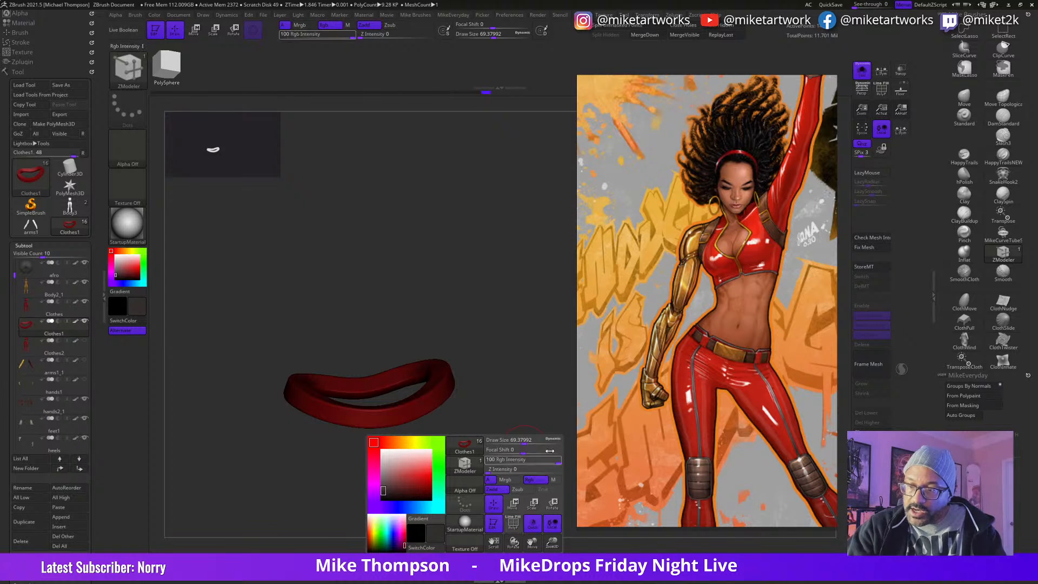
{"action": "left_click", "coordinate": [154, 15]}
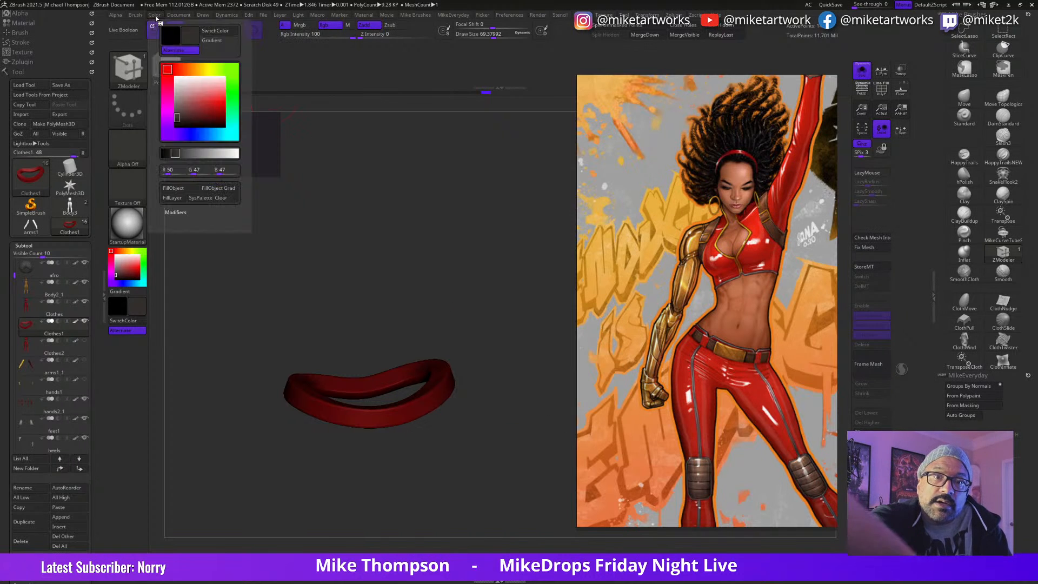
{"action": "left_click", "coordinate": [180, 189]}
Step: Show the full figure again and fit the grey belt around the hips with the Move brush
{"action": "left_click", "coordinate": [861, 70]}
{"action": "mouse_move", "coordinate": [552, 398]}
{"action": "left_mouse_down"}
{"action": "mouse_move", "coordinate": [514, 462]}
{"action": "mouse_move", "coordinate": [537, 445]}
{"action": "mouse_move", "coordinate": [548, 480]}
{"action": "mouse_move", "coordinate": [546, 396]}
{"action": "mouse_move", "coordinate": [554, 394]}
{"action": "left_mouse_up"}
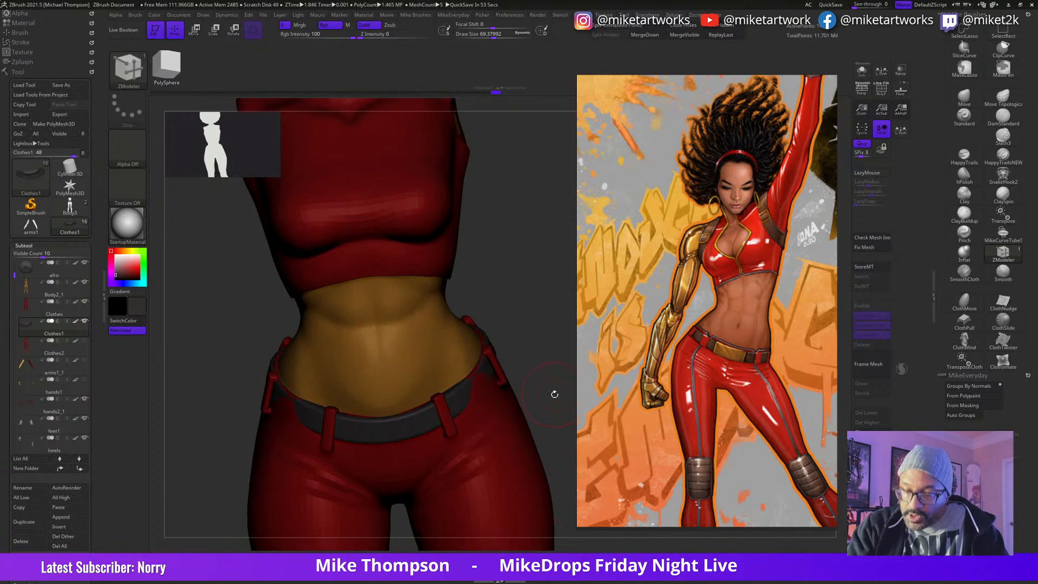
{"action": "left_click", "coordinate": [964, 105]}
{"action": "key", "text": "s"}
{"action": "left_click_drag", "start_coordinate": [557, 362], "coordinate": [539, 364]}
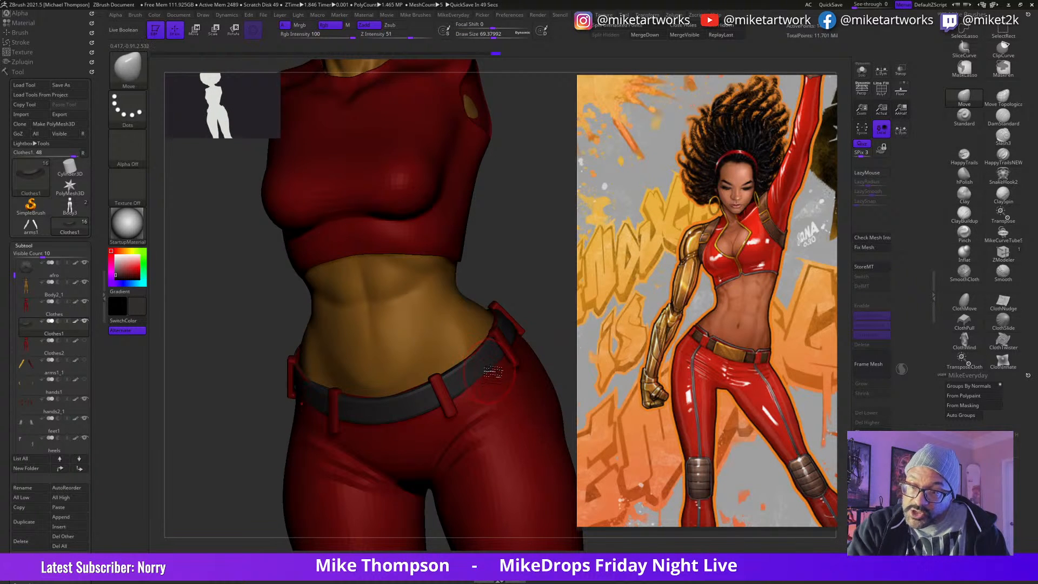
{"action": "left_click_drag", "start_coordinate": [554, 293], "coordinate": [518, 310]}
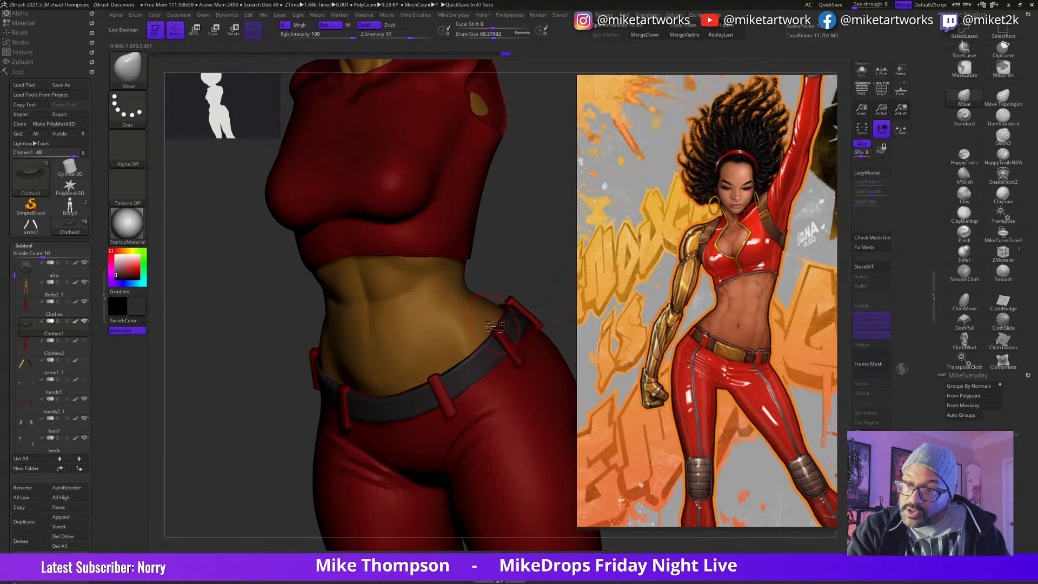
Step: Switch to Photoshop to view the Iron Fist render in IFTwo-Recovered.jpg
{"action": "key", "text": "alt+Tab"}
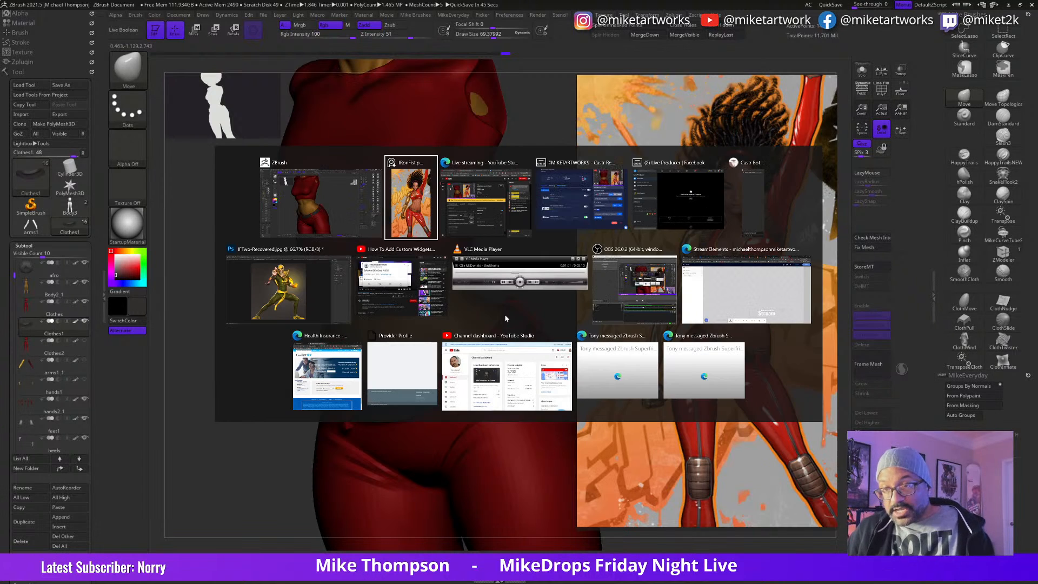
{"action": "key", "text": "alt+Tab"}
{"action": "key", "text": "alt+Tab"}
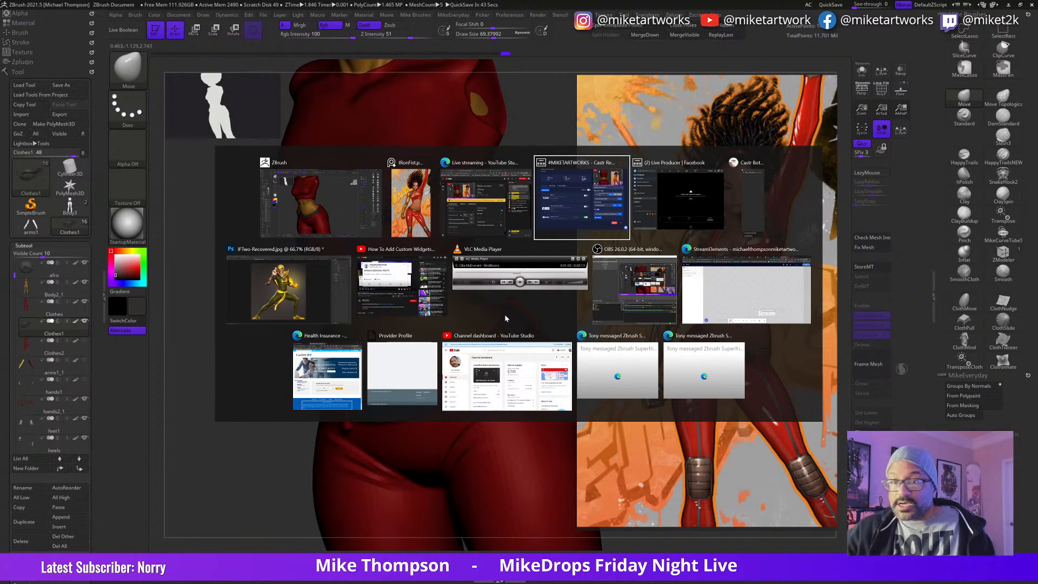
{"action": "left_click", "coordinate": [317, 308]}
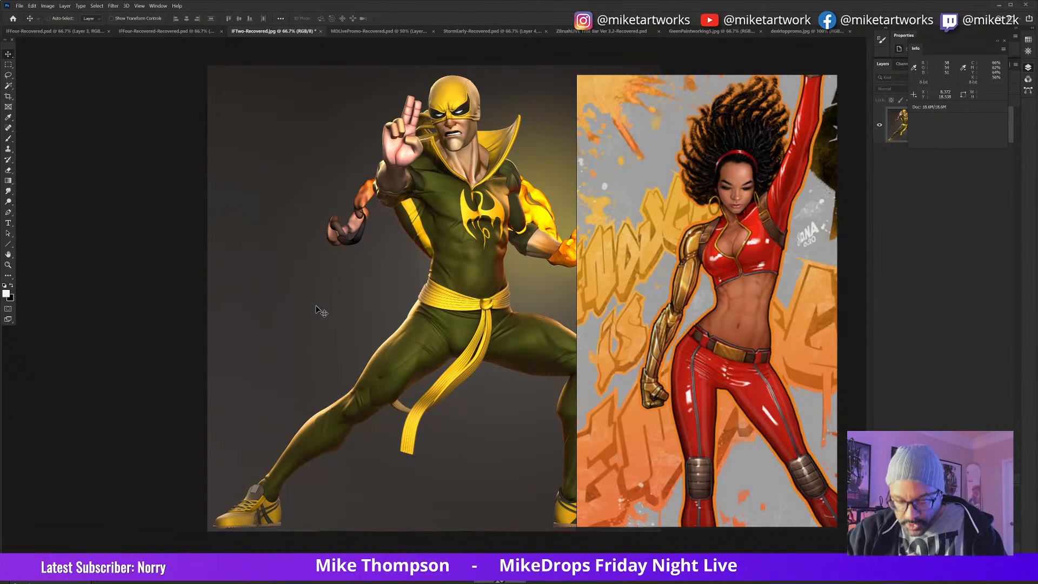
Step: Switch back to ZBrush and adjust the red trousers' waistline behind the belt with the Move brush
{"action": "key", "text": "alt+Tab"}
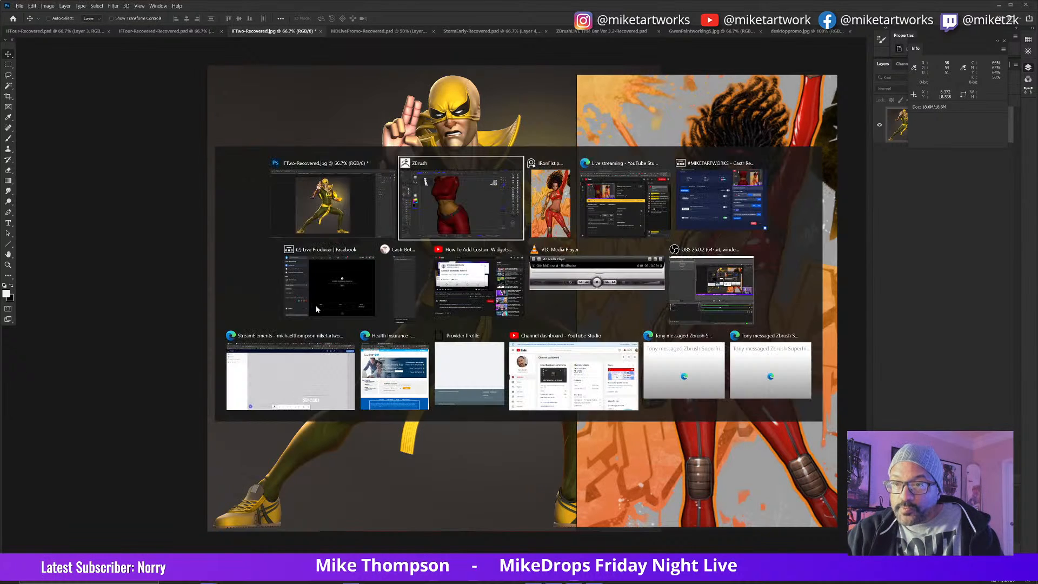
{"action": "left_click_drag", "start_coordinate": [547, 271], "coordinate": [504, 385]}
{"action": "mouse_move", "coordinate": [551, 348]}
{"action": "left_mouse_down"}
{"action": "mouse_move", "coordinate": [547, 393]}
{"action": "mouse_move", "coordinate": [557, 388]}
{"action": "mouse_move", "coordinate": [535, 432]}
{"action": "mouse_move", "coordinate": [433, 480]}
{"action": "mouse_move", "coordinate": [491, 387]}
{"action": "mouse_move", "coordinate": [511, 398]}
{"action": "mouse_move", "coordinate": [493, 352]}
{"action": "mouse_move", "coordinate": [338, 427]}
{"action": "mouse_move", "coordinate": [422, 378]}
{"action": "mouse_move", "coordinate": [449, 343]}
{"action": "mouse_move", "coordinate": [486, 345]}
{"action": "mouse_move", "coordinate": [496, 388]}
{"action": "mouse_move", "coordinate": [481, 370]}
{"action": "mouse_move", "coordinate": [487, 355]}
{"action": "mouse_move", "coordinate": [466, 350]}
{"action": "mouse_move", "coordinate": [466, 375]}
{"action": "mouse_move", "coordinate": [444, 392]}
{"action": "mouse_move", "coordinate": [480, 392]}
{"action": "mouse_move", "coordinate": [390, 404]}
{"action": "left_mouse_up"}
{"action": "left_click", "coordinate": [373, 387], "text": "alt"}
{"action": "key", "text": "s"}
{"action": "key", "text": "ctrl+z"}
{"action": "left_click", "coordinate": [392, 445], "text": "alt"}
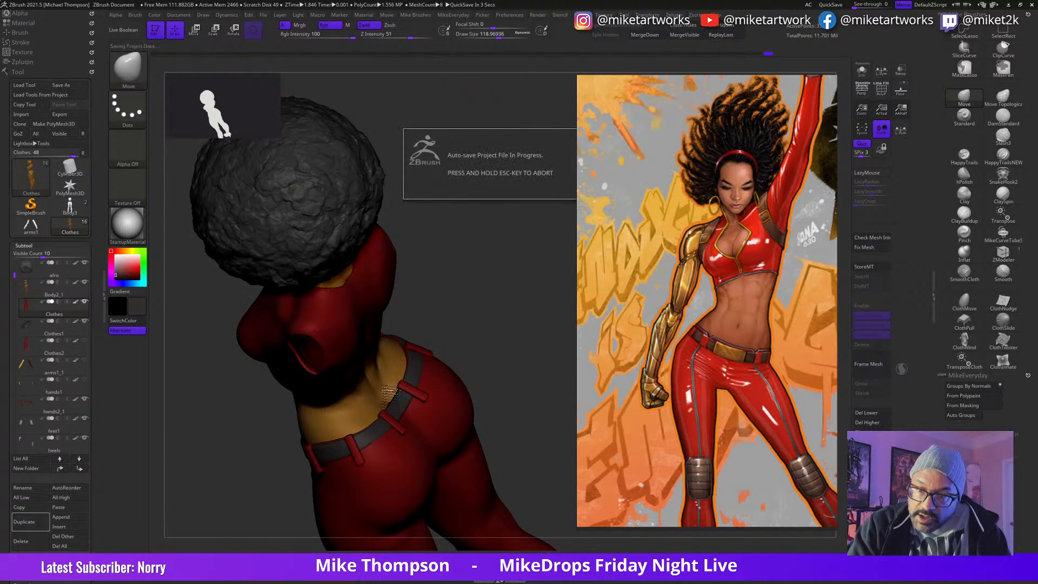
Step: Fit the grey belt and the trouser waistband to each other around the back and hips with the Move brush
{"action": "left_click_drag", "start_coordinate": [554, 331], "coordinate": [505, 382]}
{"action": "left_click", "coordinate": [391, 433], "text": "alt"}
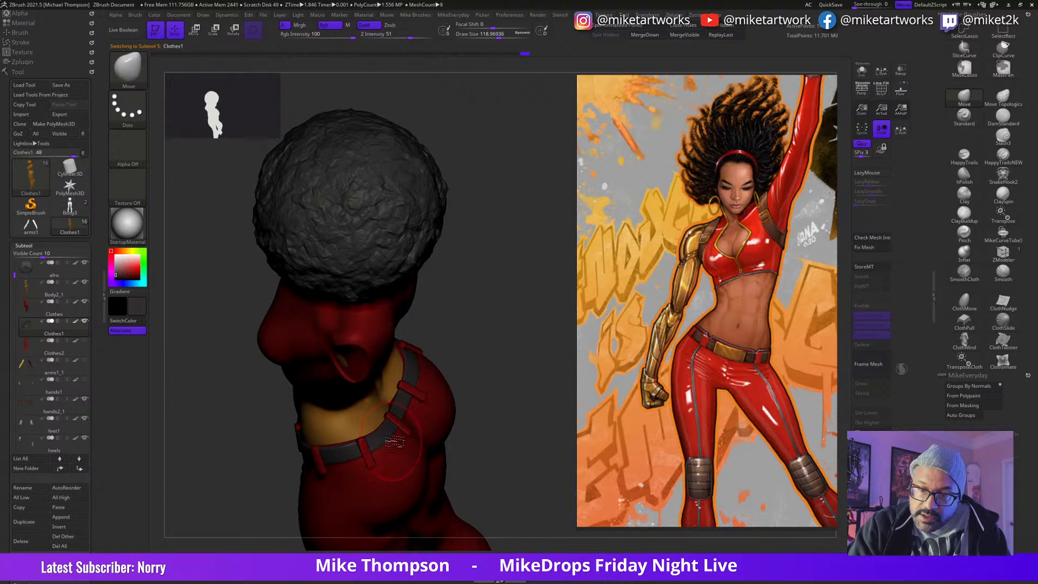
{"action": "left_click_drag", "start_coordinate": [520, 354], "coordinate": [489, 411]}
{"action": "left_click", "coordinate": [428, 387], "text": "alt"}
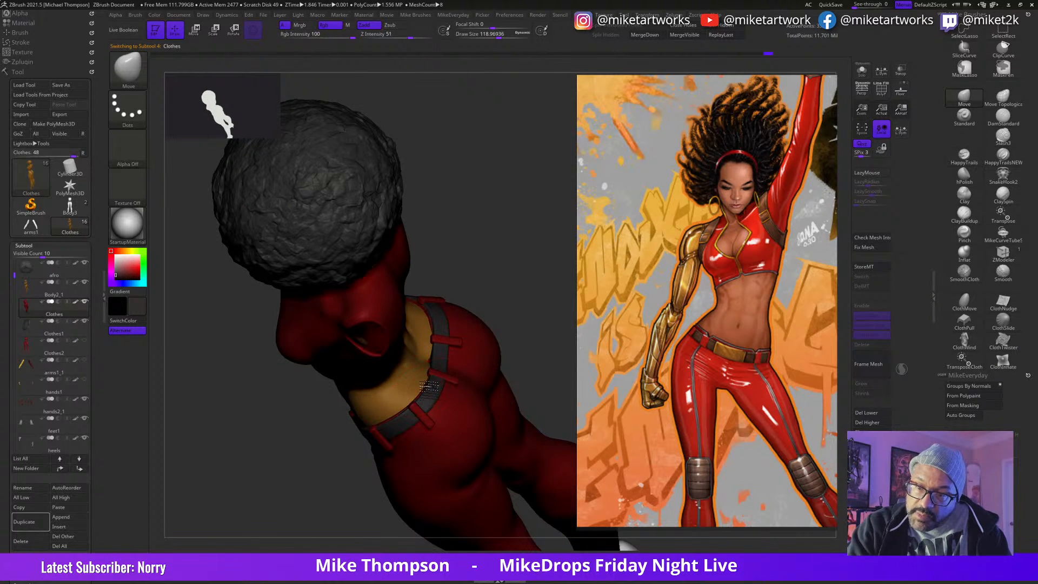
{"action": "left_click_drag", "start_coordinate": [491, 305], "coordinate": [485, 286]}
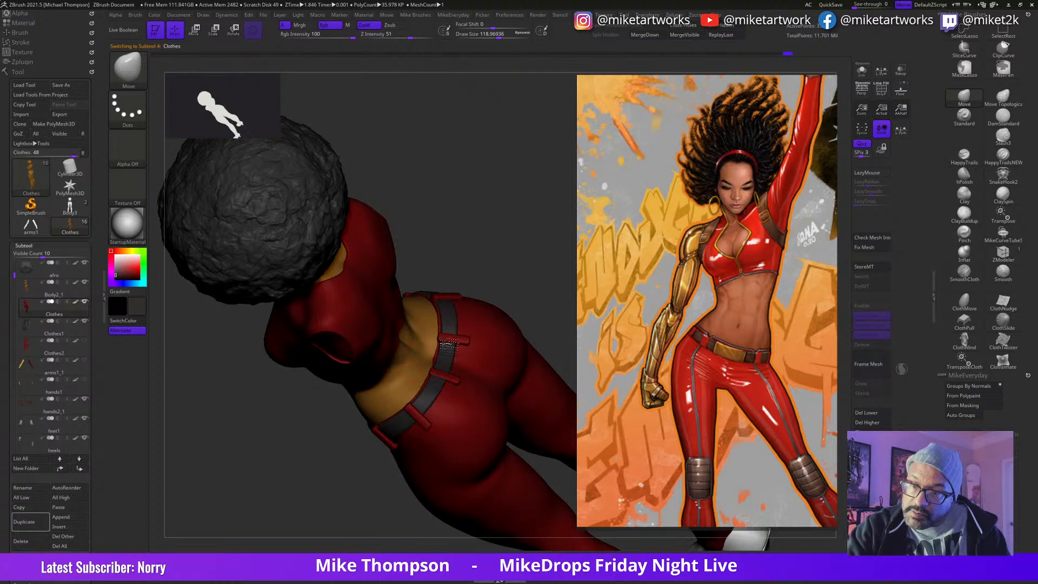
{"action": "left_click_drag", "start_coordinate": [487, 279], "coordinate": [498, 269], "text": "shift"}
{"action": "mouse_move", "coordinate": [512, 344]}
{"action": "left_mouse_down"}
{"action": "mouse_move", "coordinate": [479, 379]}
{"action": "mouse_move", "coordinate": [508, 381]}
{"action": "left_mouse_up"}
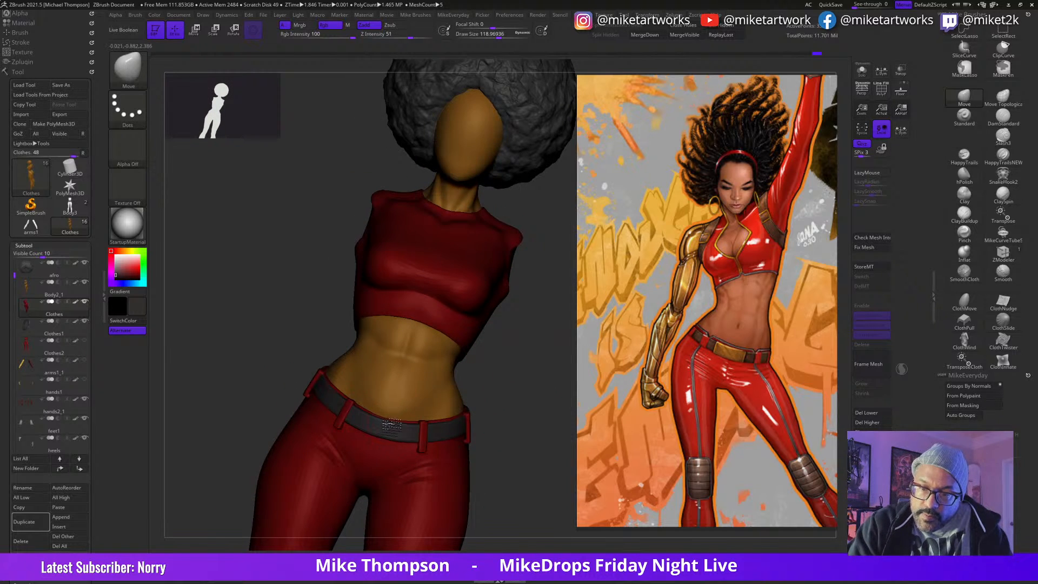
{"action": "left_click_drag", "start_coordinate": [544, 406], "coordinate": [560, 381]}
Step: Select the belt loops and reposition the loop on the side of the hip against the belt with the gizmo
{"action": "left_click", "coordinate": [464, 417], "text": "alt"}
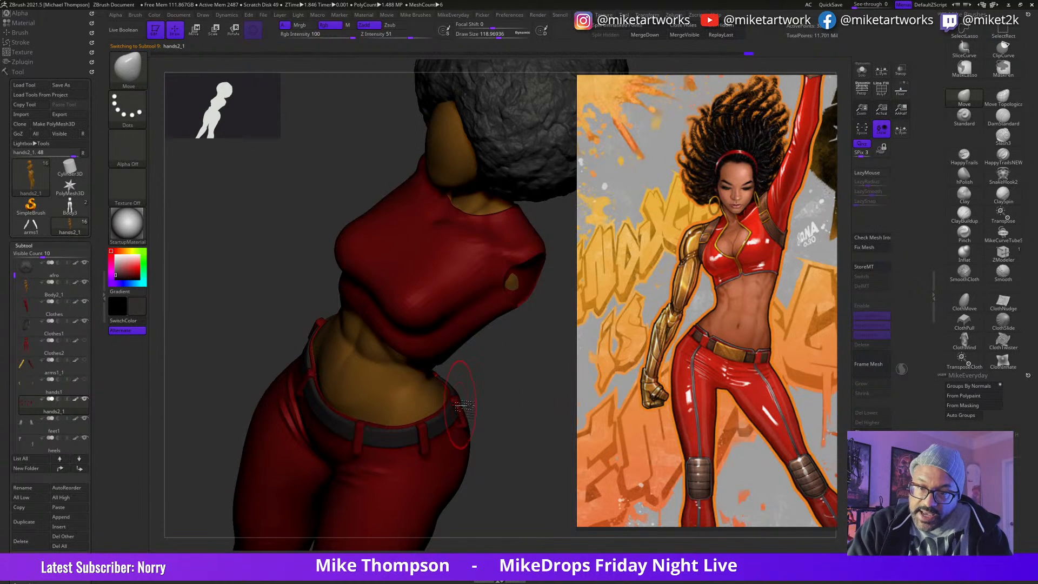
{"action": "mouse_move", "coordinate": [513, 390]}
{"action": "left_mouse_down"}
{"action": "mouse_move", "coordinate": [525, 395]}
{"action": "mouse_move", "coordinate": [503, 388]}
{"action": "left_mouse_up"}
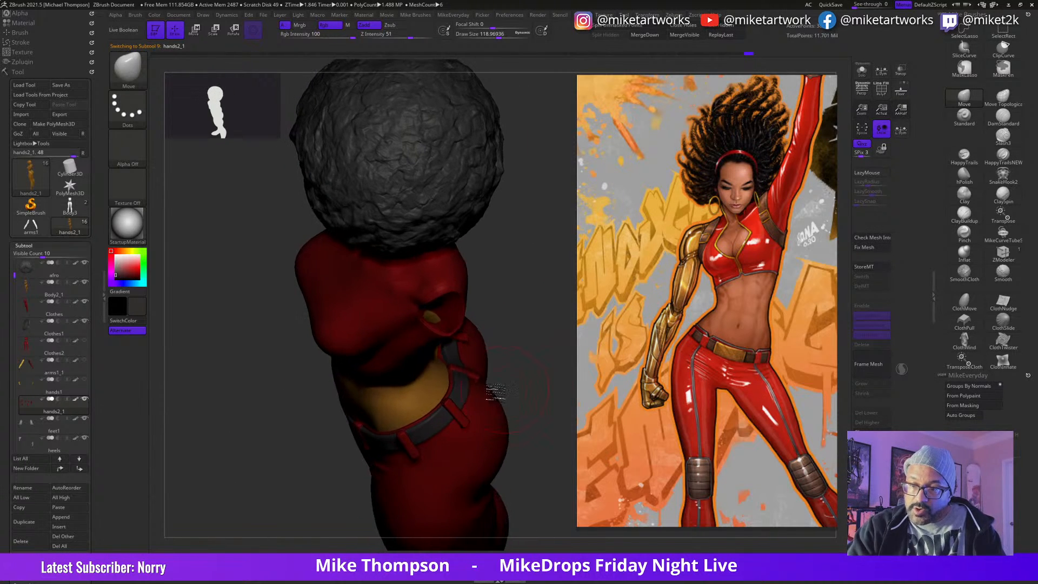
{"action": "key", "text": "ctrl"}
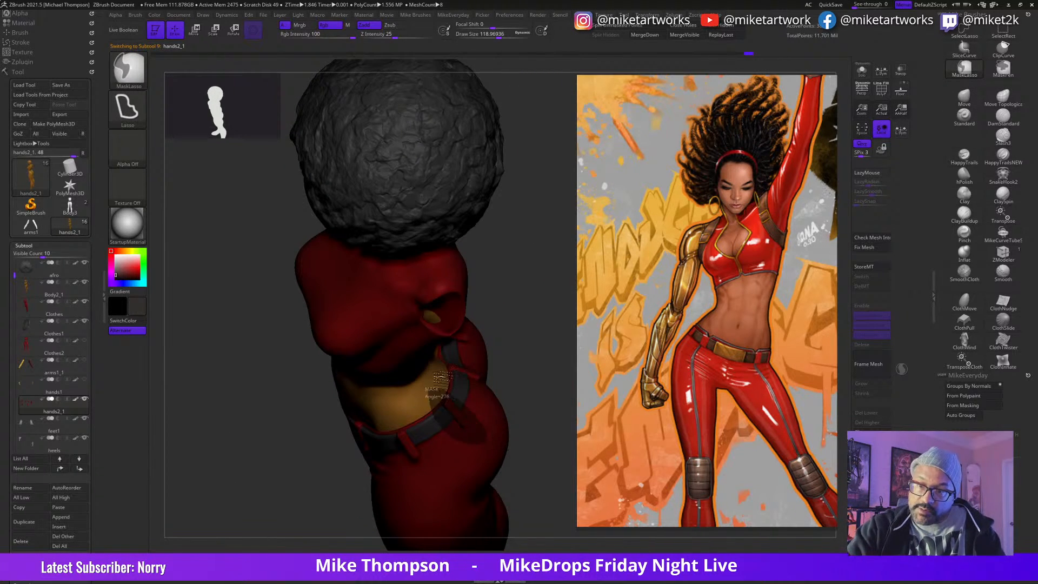
{"action": "left_click_drag", "start_coordinate": [529, 427], "coordinate": [544, 412]}
{"action": "key", "text": "w"}
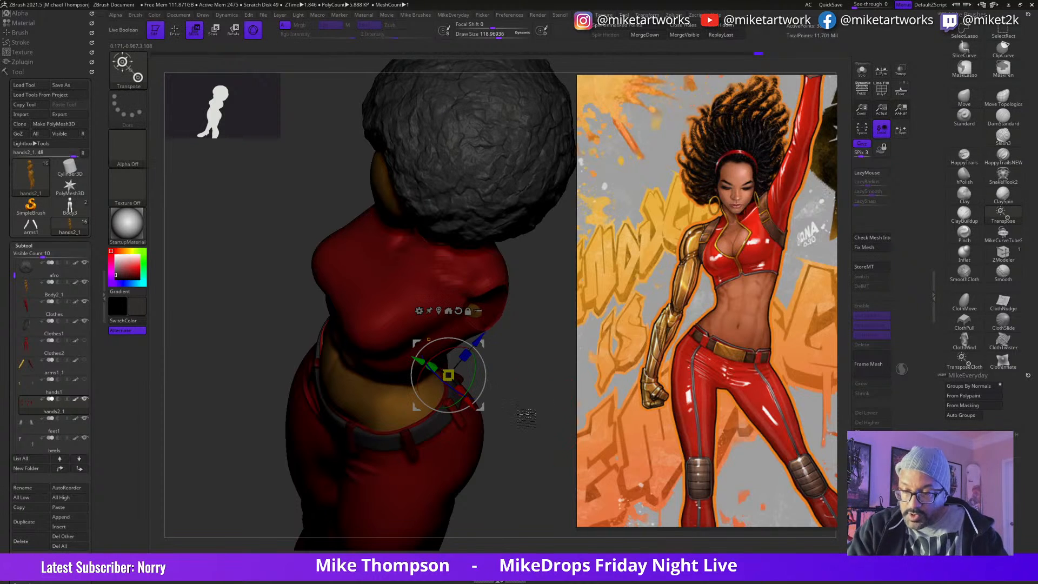
{"action": "left_click_drag", "start_coordinate": [478, 406], "coordinate": [562, 352], "text": "alt"}
{"action": "left_click", "coordinate": [457, 412], "text": "alt"}
{"action": "mouse_move", "coordinate": [552, 405]}
{"action": "left_mouse_down"}
{"action": "mouse_move", "coordinate": [558, 412]}
{"action": "mouse_move", "coordinate": [535, 409]}
{"action": "left_mouse_up"}
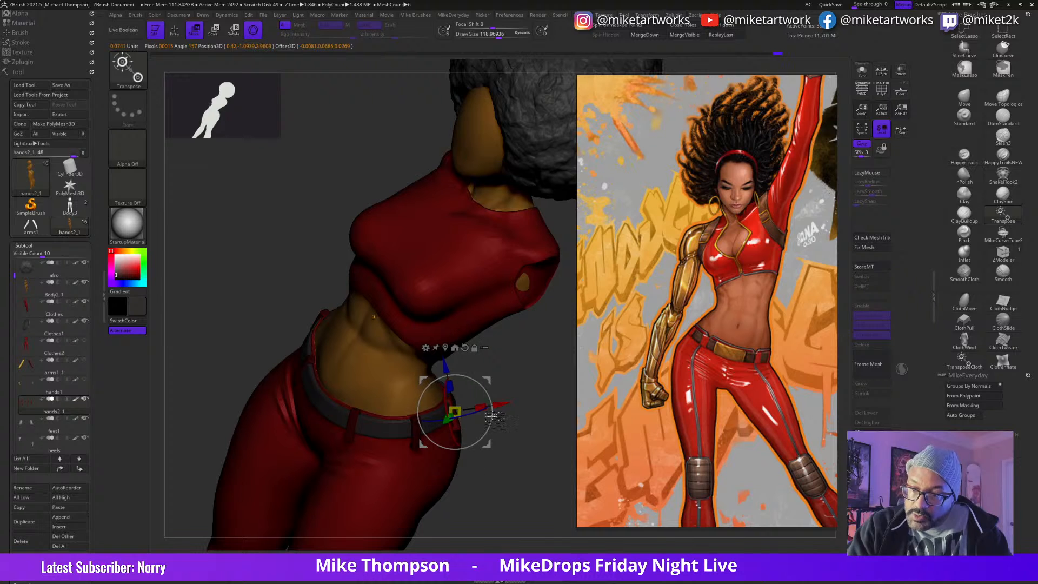
{"action": "left_click_drag", "start_coordinate": [529, 387], "coordinate": [504, 425]}
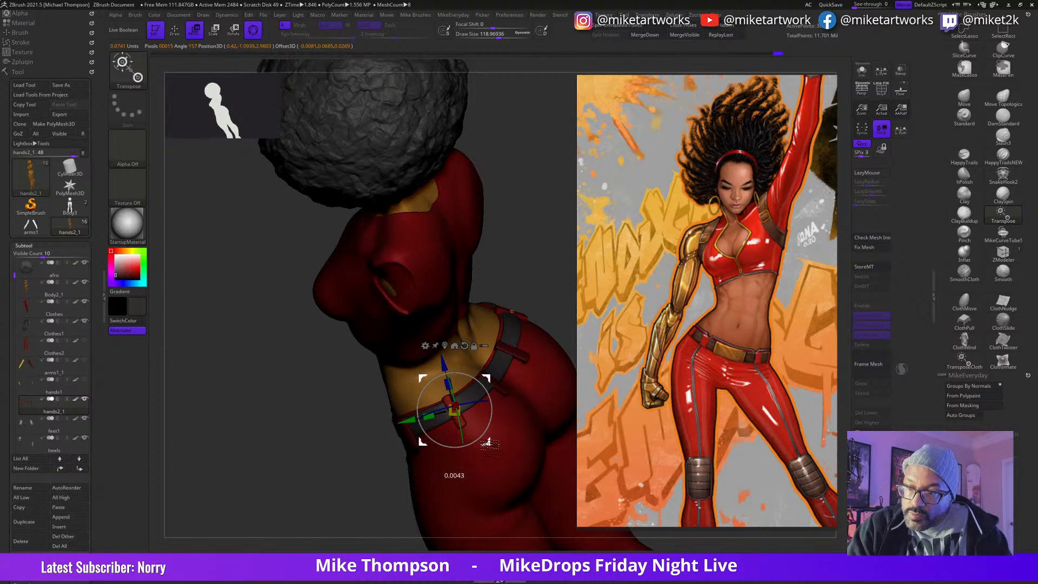
{"action": "left_click_drag", "start_coordinate": [541, 286], "coordinate": [458, 446]}
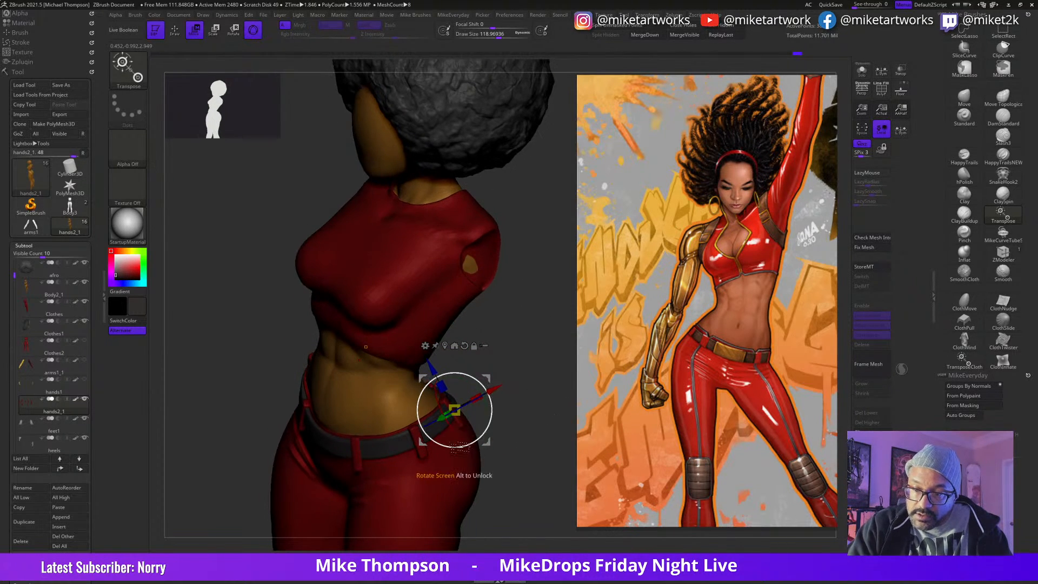
{"action": "key", "text": "q"}
{"action": "left_click_drag", "start_coordinate": [546, 410], "coordinate": [465, 431]}
{"action": "mouse_move", "coordinate": [526, 378]}
{"action": "left_mouse_down"}
{"action": "mouse_move", "coordinate": [506, 397]}
{"action": "mouse_move", "coordinate": [535, 380]}
{"action": "left_mouse_up"}
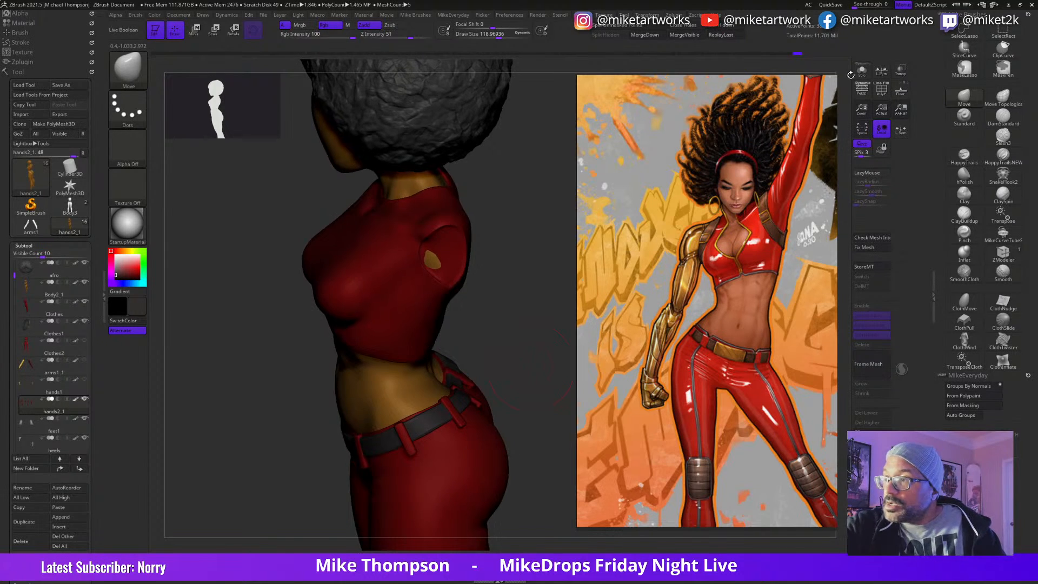
Step: Isolate the belt loops with polyframe lines shown and split them into separate polygroups with Auto Groups
{"action": "left_click", "coordinate": [861, 69]}
{"action": "key", "text": "space"}
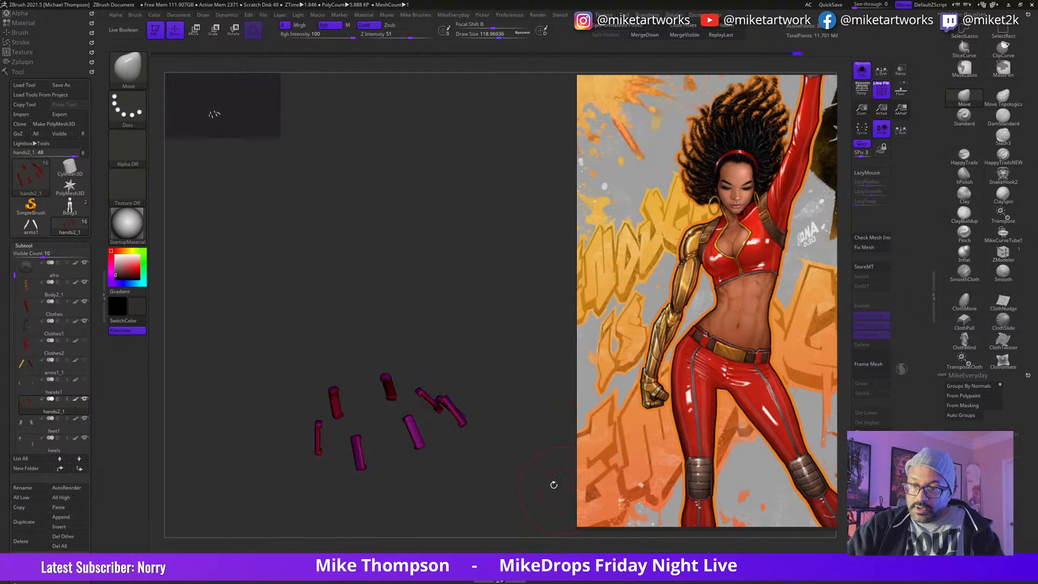
{"action": "left_click_drag", "start_coordinate": [558, 487], "coordinate": [539, 487]}
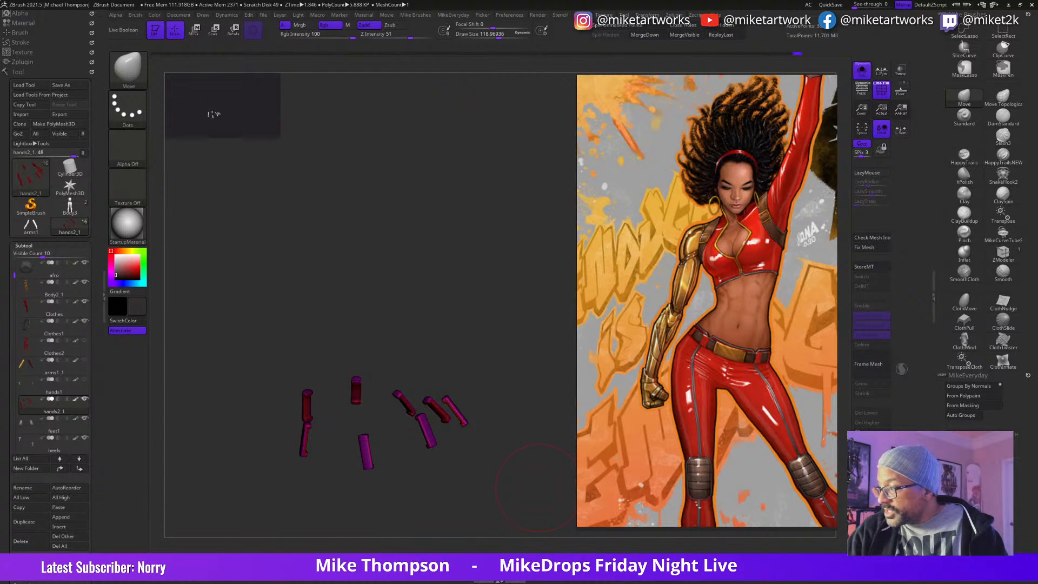
{"action": "left_click", "coordinate": [966, 417]}
{"action": "left_click_drag", "start_coordinate": [540, 458], "coordinate": [550, 477]}
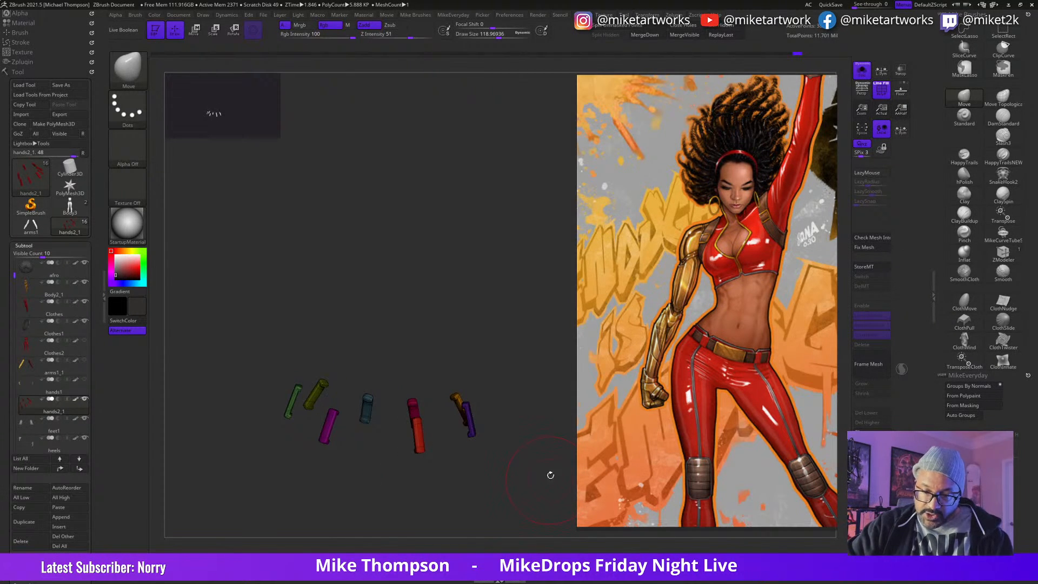
{"action": "left_click_drag", "start_coordinate": [523, 440], "coordinate": [519, 474]}
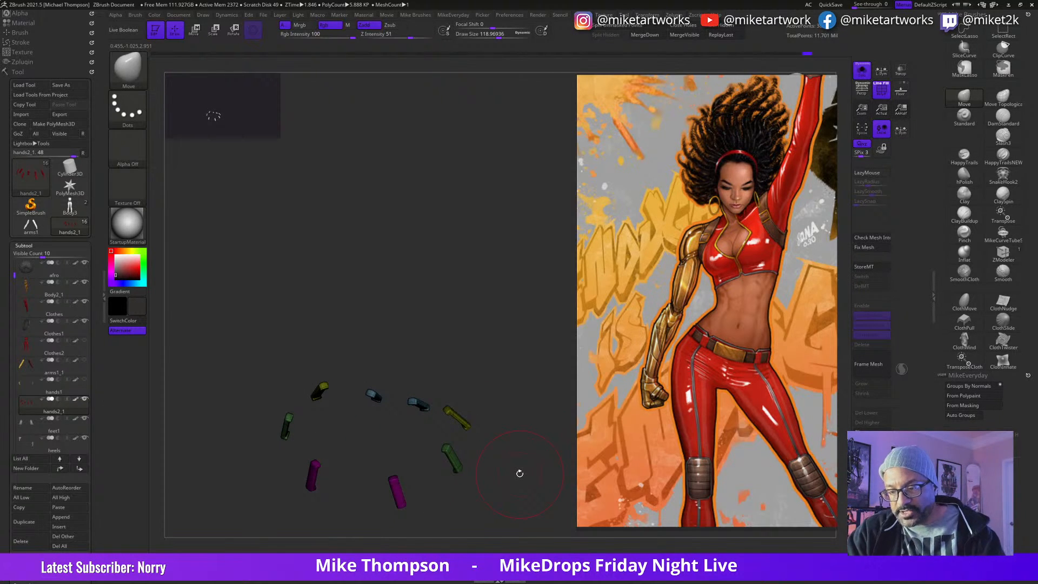
{"action": "left_click", "coordinate": [520, 473], "text": "alt"}
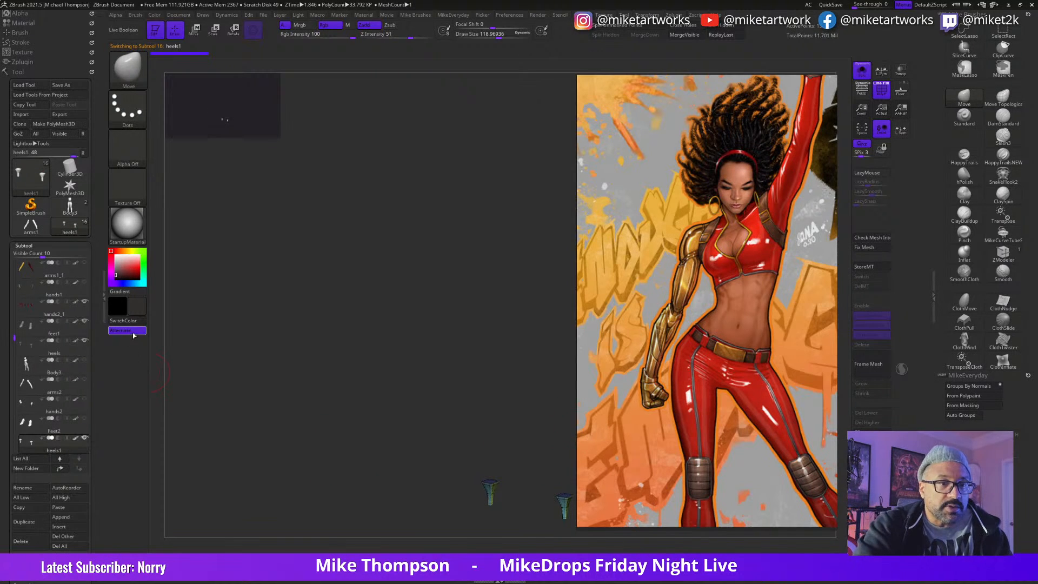
{"action": "left_click", "coordinate": [70, 309]}
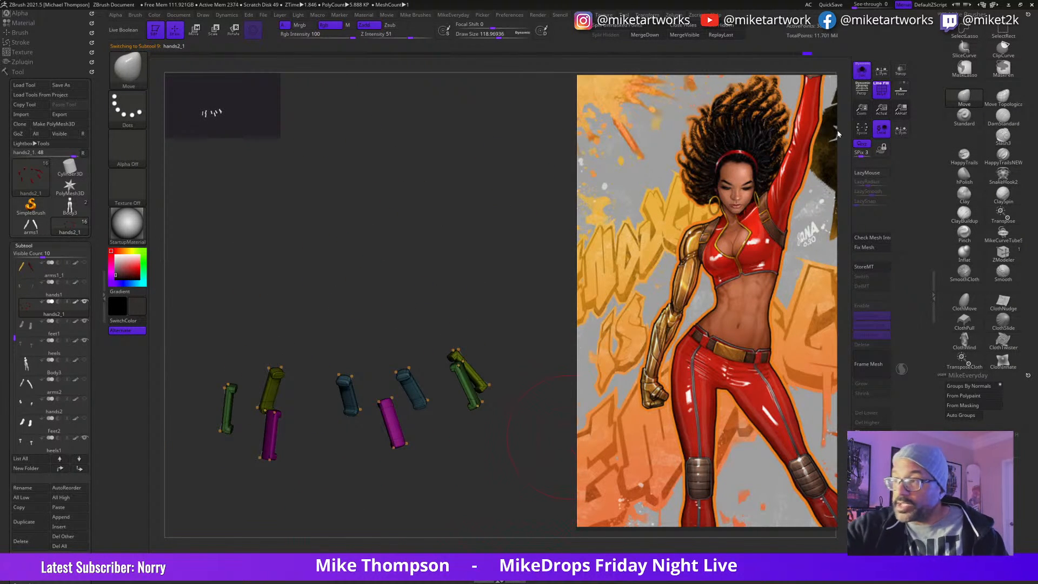
Step: Show the full figure again and rotate and move the green side loop to sit straight across the belt
{"action": "left_click", "coordinate": [861, 72]}
{"action": "left_click_drag", "start_coordinate": [545, 418], "coordinate": [511, 385]}
{"action": "key", "text": "w"}
{"action": "left_click", "coordinate": [439, 415], "text": "ctrl"}
{"action": "left_click_drag", "start_coordinate": [581, 385], "coordinate": [468, 395]}
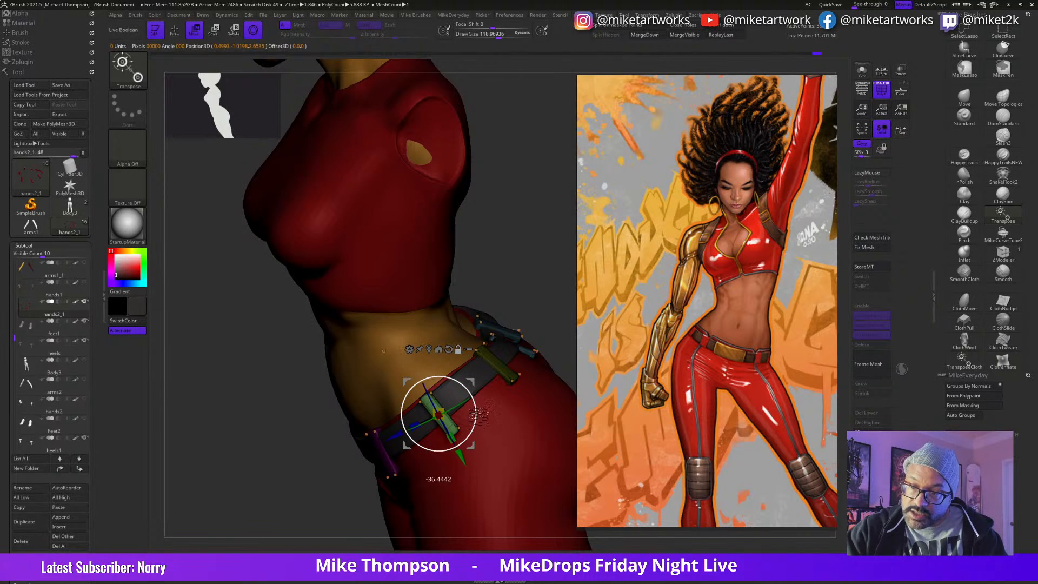
{"action": "left_click_drag", "start_coordinate": [555, 296], "coordinate": [541, 302]}
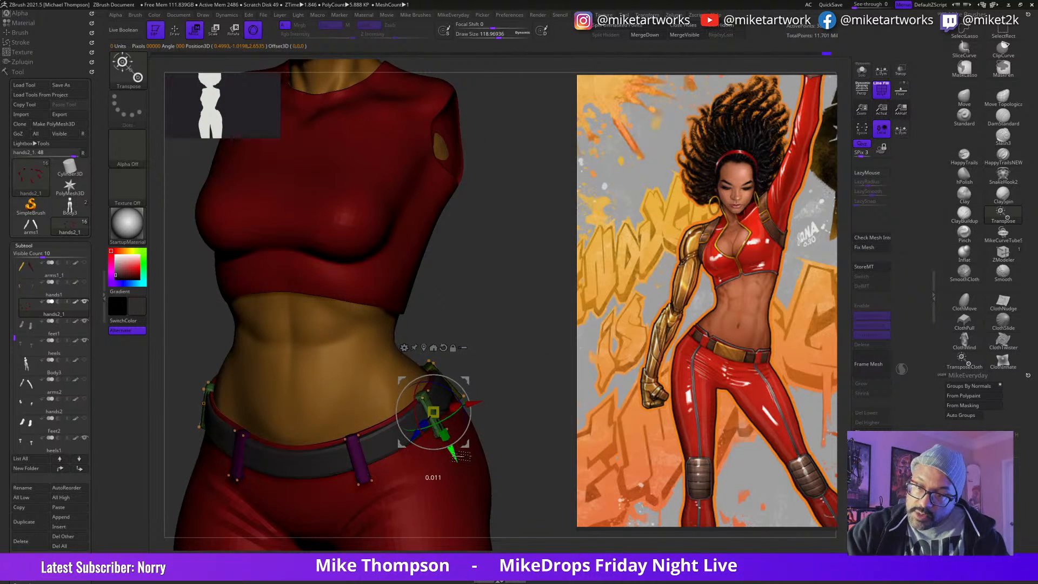
{"action": "left_click_drag", "start_coordinate": [547, 369], "coordinate": [470, 410]}
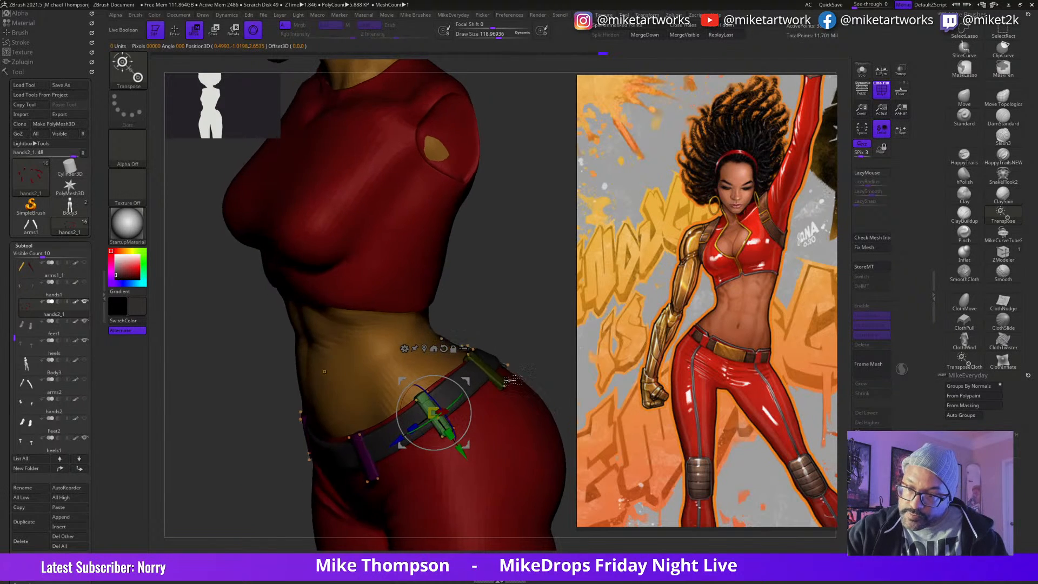
Step: Show the belt loops in their unsmoothed low-resolution shape and reduce the Move brush's draw size to about 34
{"action": "key", "text": "q"}
{"action": "mouse_move", "coordinate": [525, 325]}
{"action": "left_mouse_down"}
{"action": "mouse_move", "coordinate": [553, 317]}
{"action": "mouse_move", "coordinate": [558, 300]}
{"action": "mouse_move", "coordinate": [533, 361]}
{"action": "mouse_move", "coordinate": [557, 364]}
{"action": "mouse_move", "coordinate": [524, 359]}
{"action": "mouse_move", "coordinate": [547, 396]}
{"action": "mouse_move", "coordinate": [538, 397]}
{"action": "mouse_move", "coordinate": [552, 382]}
{"action": "mouse_move", "coordinate": [518, 409]}
{"action": "left_mouse_up"}
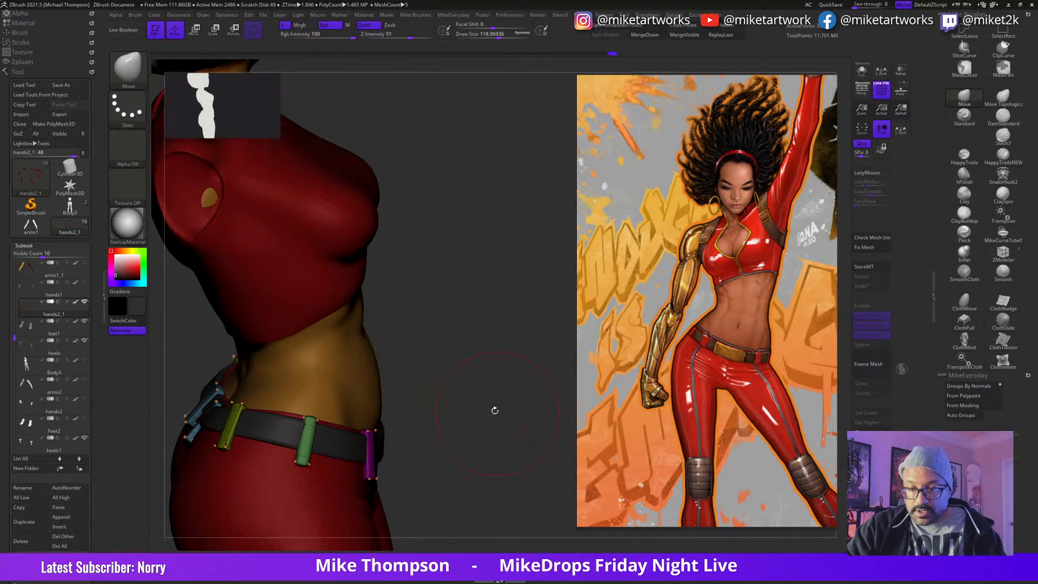
{"action": "left_click_drag", "start_coordinate": [446, 403], "coordinate": [416, 413]}
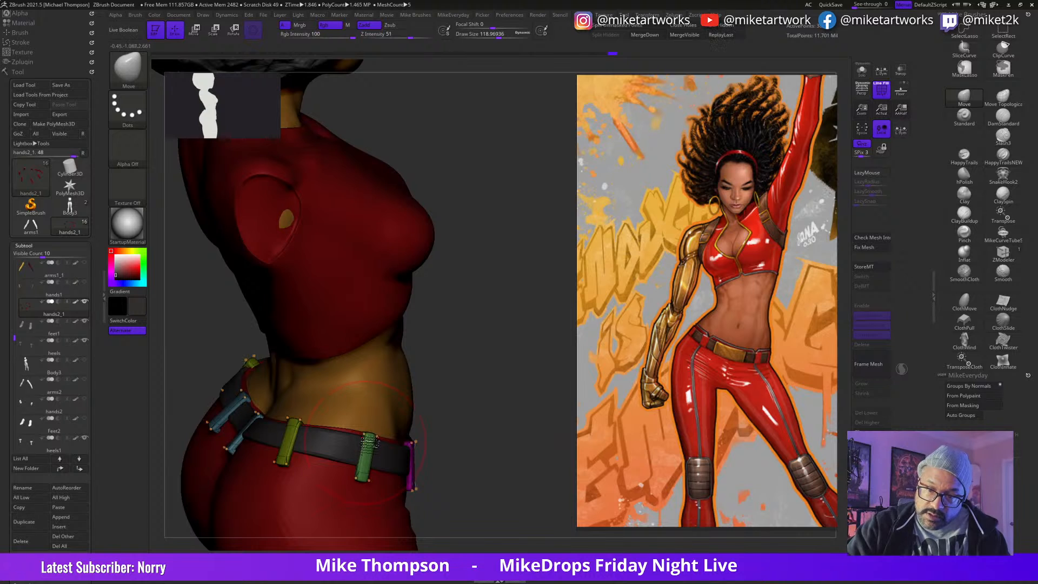
{"action": "left_click_drag", "start_coordinate": [506, 403], "coordinate": [514, 359]}
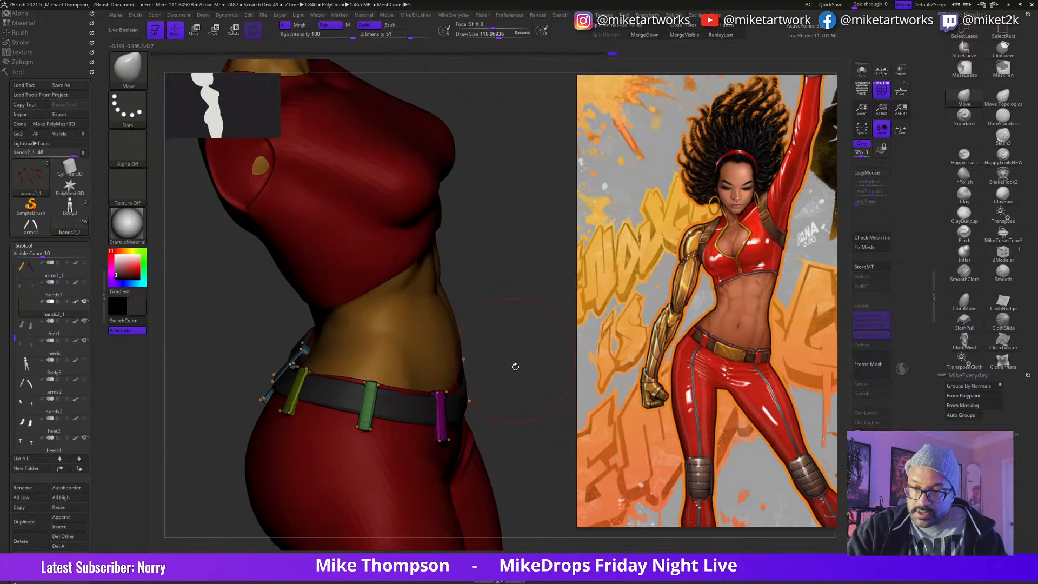
{"action": "left_click_drag", "start_coordinate": [530, 394], "coordinate": [515, 428]}
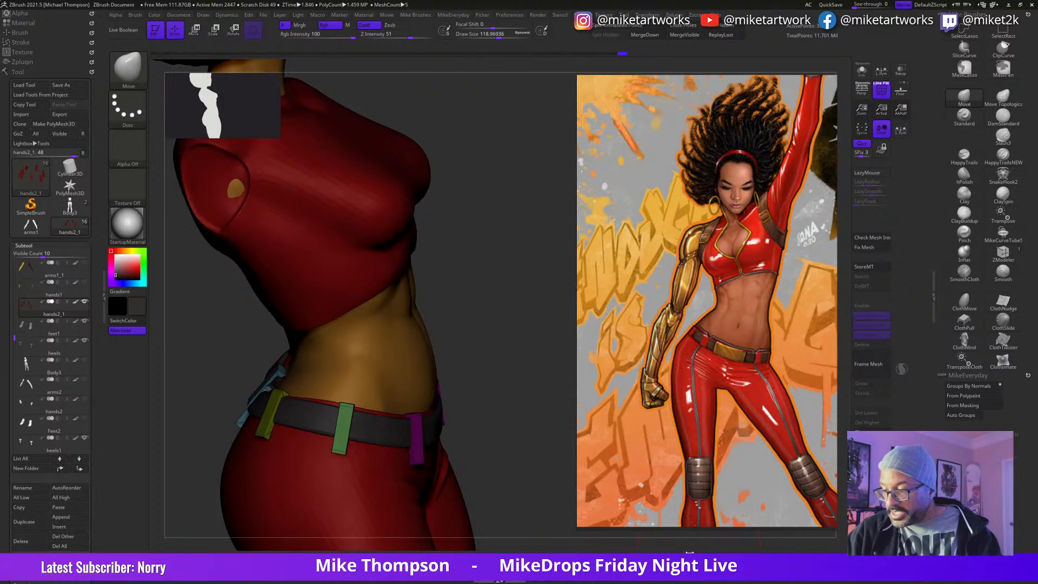
{"action": "mouse_move", "coordinate": [519, 449]}
{"action": "left_mouse_down"}
{"action": "mouse_move", "coordinate": [534, 444]}
{"action": "mouse_move", "coordinate": [533, 453]}
{"action": "mouse_move", "coordinate": [545, 440]}
{"action": "left_mouse_up"}
{"action": "key", "text": "s"}
{"action": "key", "text": "s"}
{"action": "left_click_drag", "start_coordinate": [546, 440], "coordinate": [566, 439]}
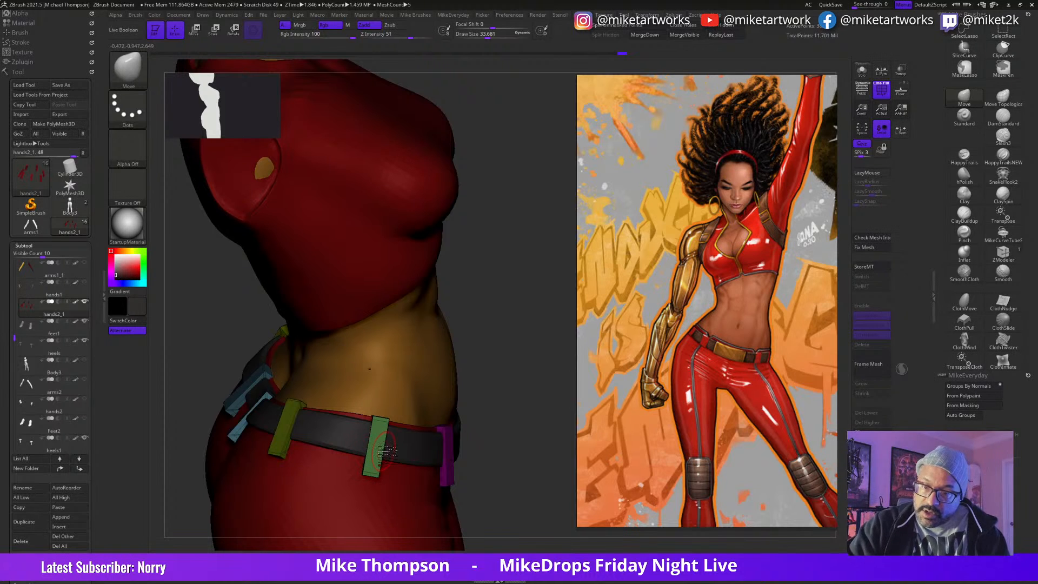
Step: Insert a crosswise edge loop through the middle of the side belt loops with the ZModeler brush
{"action": "left_click", "coordinate": [1002, 254]}
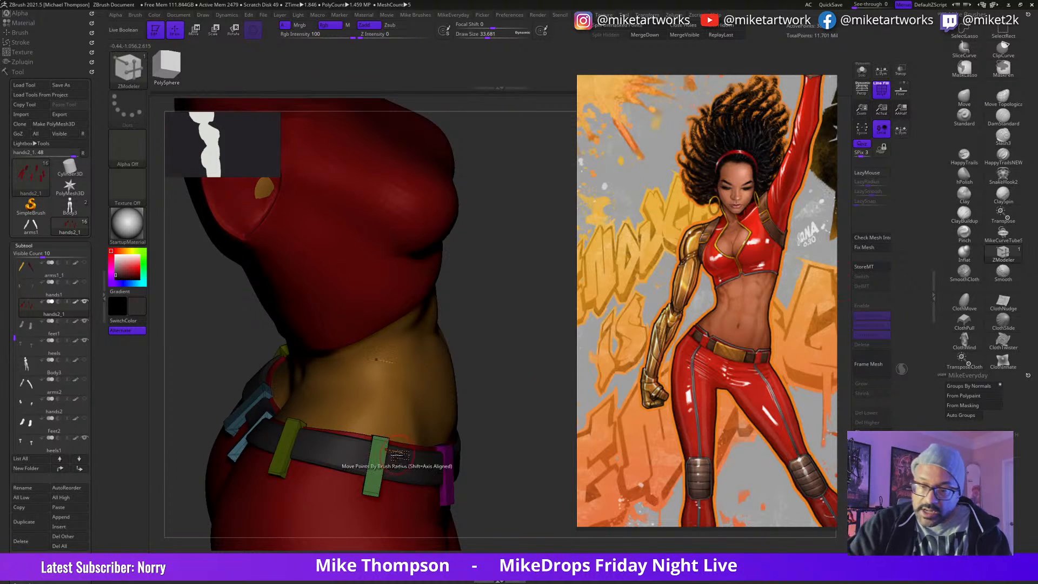
{"action": "left_click", "coordinate": [388, 468]}
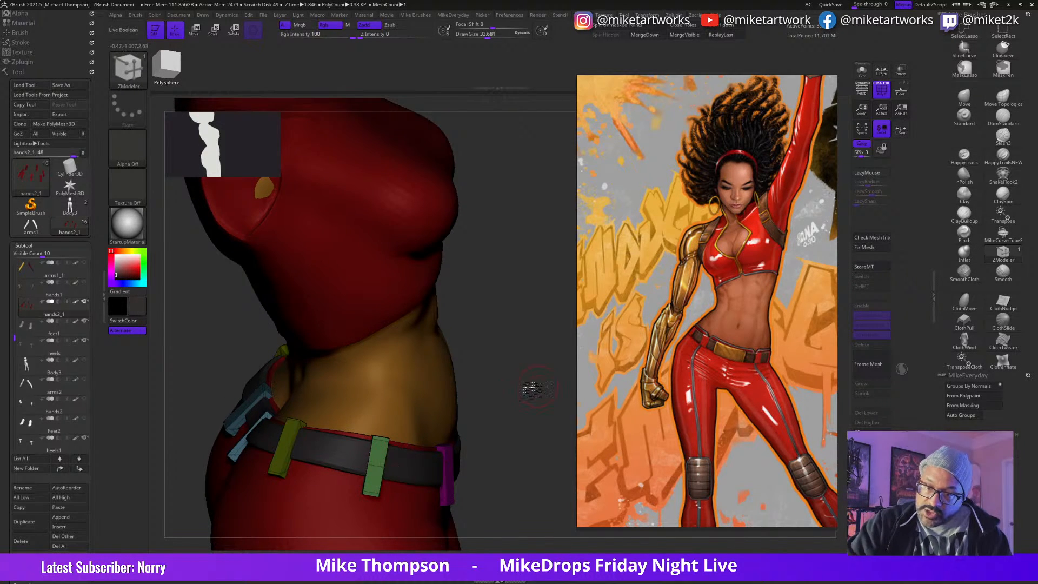
{"action": "left_click_drag", "start_coordinate": [535, 385], "coordinate": [562, 389]}
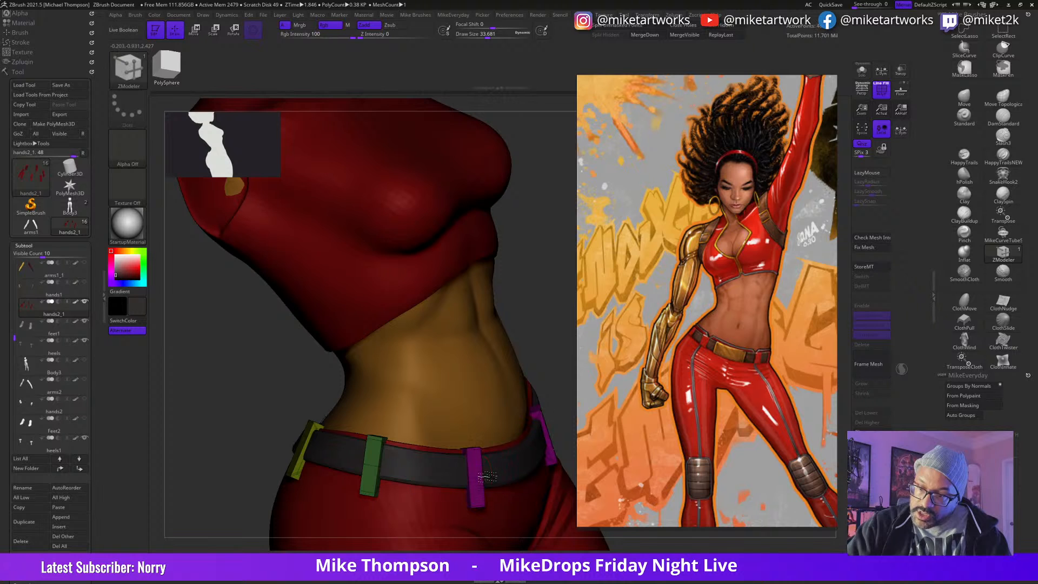
{"action": "left_click_drag", "start_coordinate": [542, 287], "coordinate": [470, 303]}
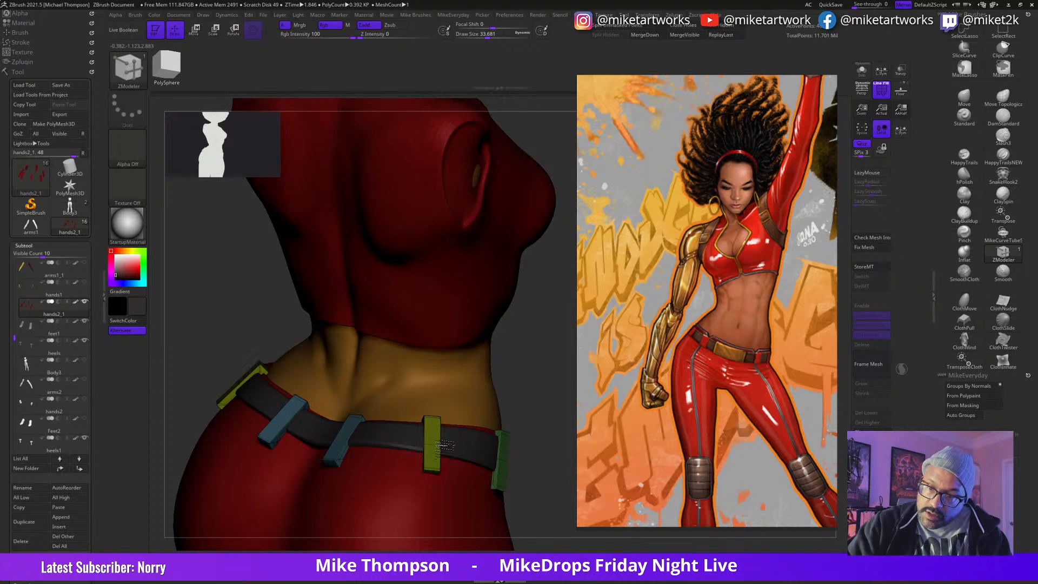
Step: Add middle edge loops to the back belt loops, check all loops in isolation, and show the full figure again
{"action": "left_click_drag", "start_coordinate": [545, 357], "coordinate": [577, 420]}
{"action": "left_click", "coordinate": [862, 71]}
{"action": "mouse_move", "coordinate": [516, 442]}
{"action": "left_mouse_down"}
{"action": "mouse_move", "coordinate": [505, 440]}
{"action": "mouse_move", "coordinate": [508, 429]}
{"action": "mouse_move", "coordinate": [469, 445]}
{"action": "mouse_move", "coordinate": [466, 434]}
{"action": "mouse_move", "coordinate": [430, 438]}
{"action": "mouse_move", "coordinate": [466, 460]}
{"action": "mouse_move", "coordinate": [487, 446]}
{"action": "left_mouse_up"}
{"action": "key", "text": "ctrl"}
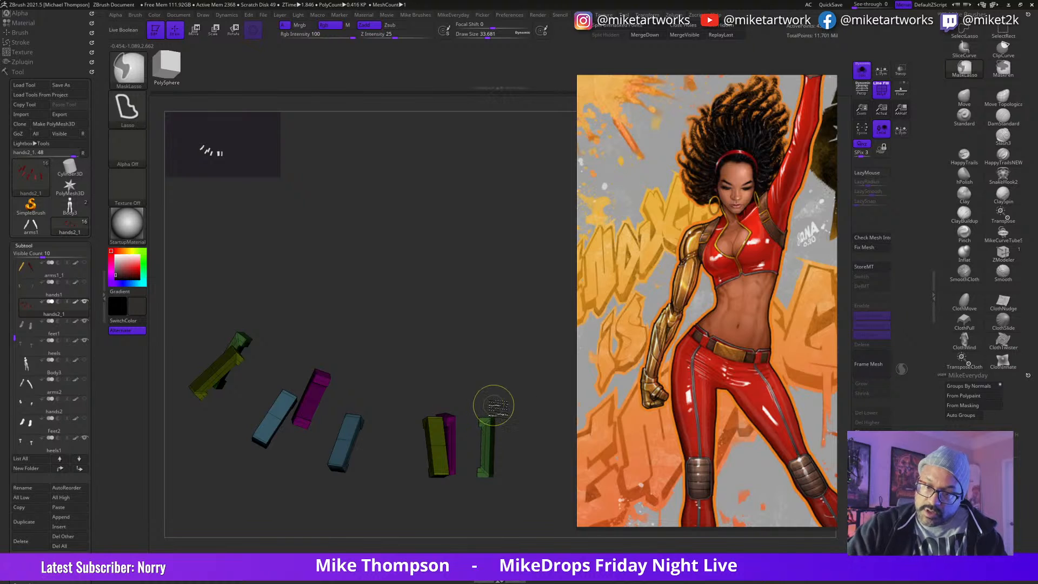
{"action": "mouse_move", "coordinate": [527, 415]}
{"action": "left_mouse_down"}
{"action": "mouse_move", "coordinate": [529, 429]}
{"action": "mouse_move", "coordinate": [522, 420]}
{"action": "left_mouse_up"}
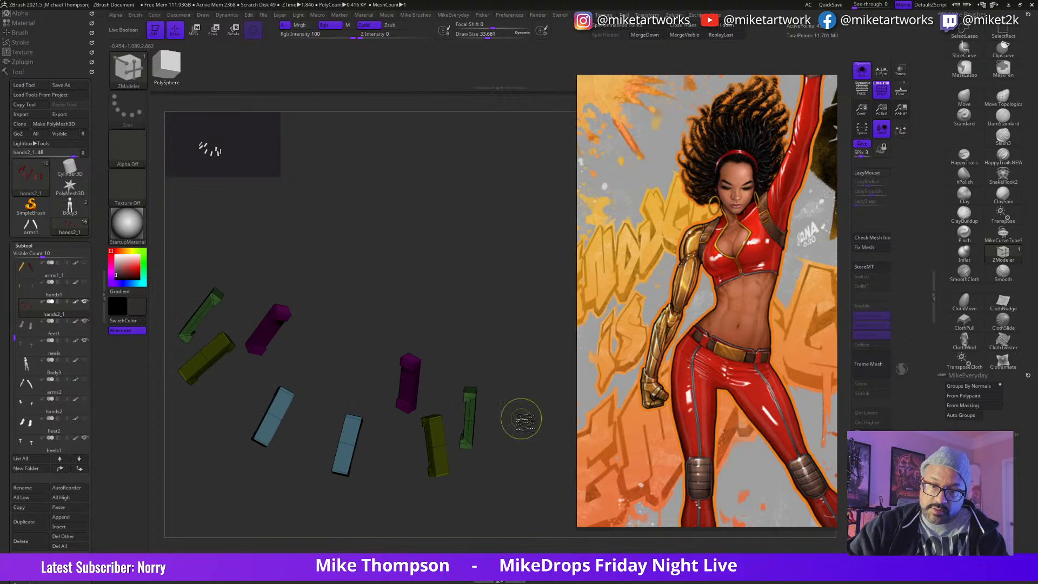
{"action": "mouse_move", "coordinate": [348, 433]}
{"action": "left_mouse_down", "text": "ctrl"}
{"action": "mouse_move", "coordinate": [250, 412]}
{"action": "mouse_move", "coordinate": [395, 459]}
{"action": "left_mouse_up", "text": "ctrl"}
{"action": "left_click_drag", "start_coordinate": [526, 409], "coordinate": [537, 502]}
{"action": "left_click", "coordinate": [862, 71]}
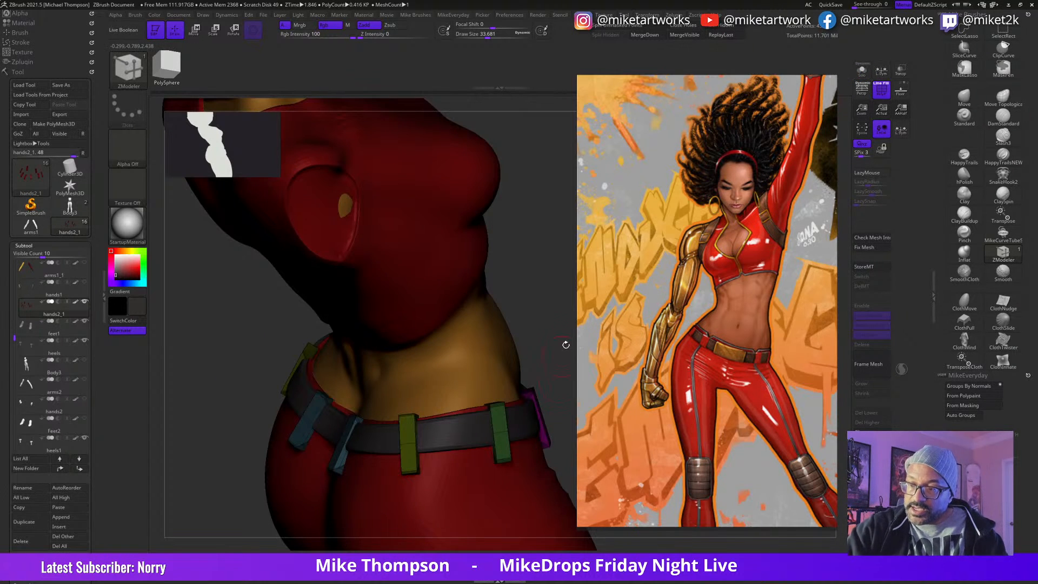
Step: Refine the fit of the back belt loops with the Move brush and enlarge its draw size to about 198
{"action": "left_click", "coordinate": [958, 104]}
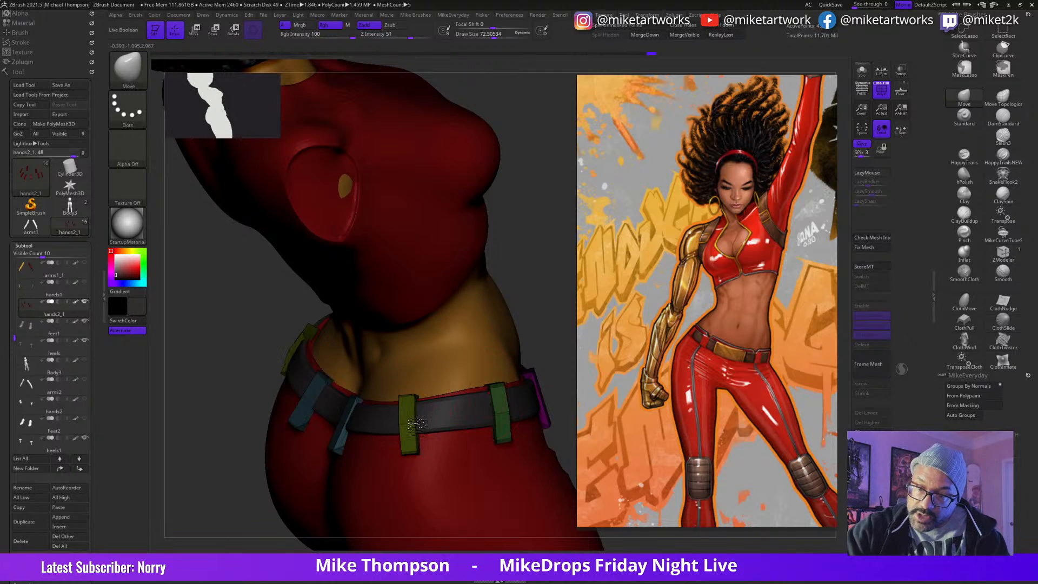
{"action": "right_click_drag", "start_coordinate": [423, 412], "coordinate": [324, 426]}
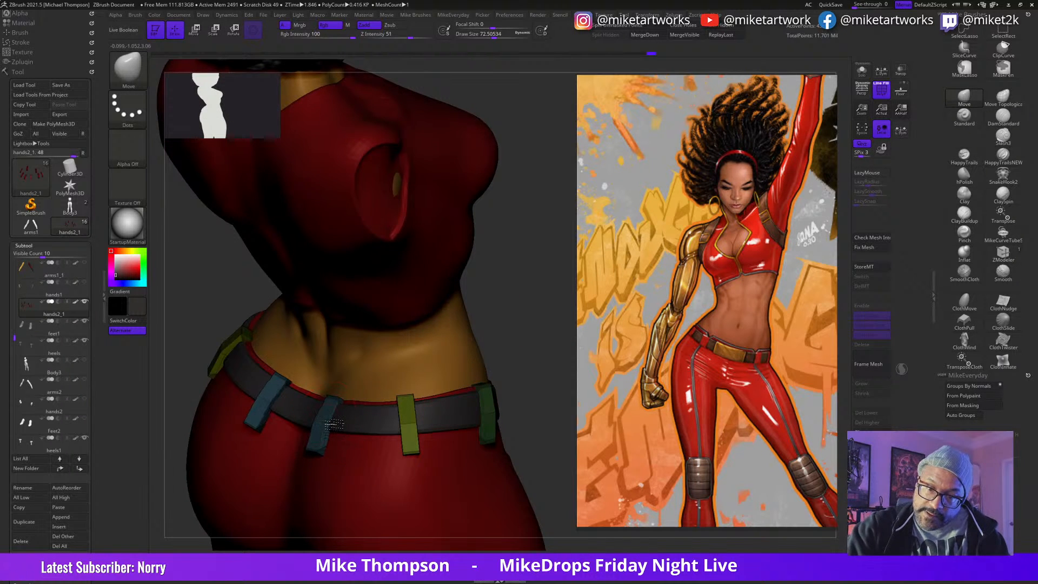
{"action": "mouse_move", "coordinate": [521, 294]}
{"action": "right_mouse_down"}
{"action": "mouse_move", "coordinate": [402, 433]}
{"action": "mouse_move", "coordinate": [523, 287]}
{"action": "mouse_move", "coordinate": [524, 244]}
{"action": "mouse_move", "coordinate": [542, 224]}
{"action": "mouse_move", "coordinate": [505, 308]}
{"action": "mouse_move", "coordinate": [508, 299]}
{"action": "right_mouse_up"}
{"action": "mouse_move", "coordinate": [514, 335]}
{"action": "right_mouse_down"}
{"action": "mouse_move", "coordinate": [527, 340]}
{"action": "mouse_move", "coordinate": [524, 321]}
{"action": "right_mouse_up"}
{"action": "key", "text": "s"}
{"action": "left_click_drag", "start_coordinate": [524, 323], "coordinate": [534, 324]}
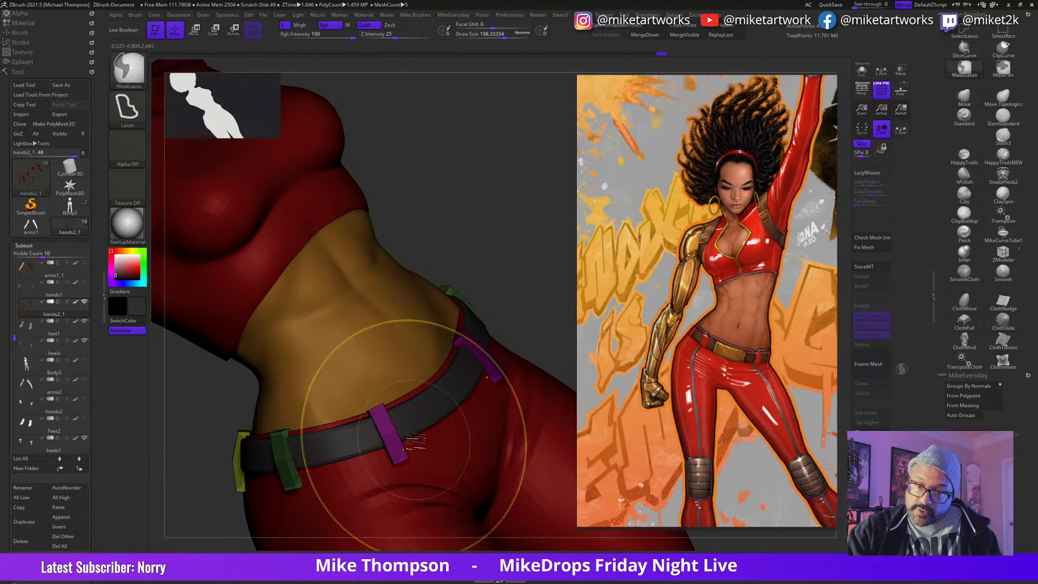
Step: Check the placement of the front and side belt loops and nudge them against the belt with the Move brush
{"action": "key", "text": "w"}
{"action": "mouse_move", "coordinate": [529, 278]}
{"action": "right_mouse_down"}
{"action": "mouse_move", "coordinate": [542, 290]}
{"action": "mouse_move", "coordinate": [531, 282]}
{"action": "mouse_move", "coordinate": [542, 352]}
{"action": "mouse_move", "coordinate": [549, 339]}
{"action": "right_mouse_up"}
{"action": "key", "text": "q"}
{"action": "key", "text": "ctrl"}
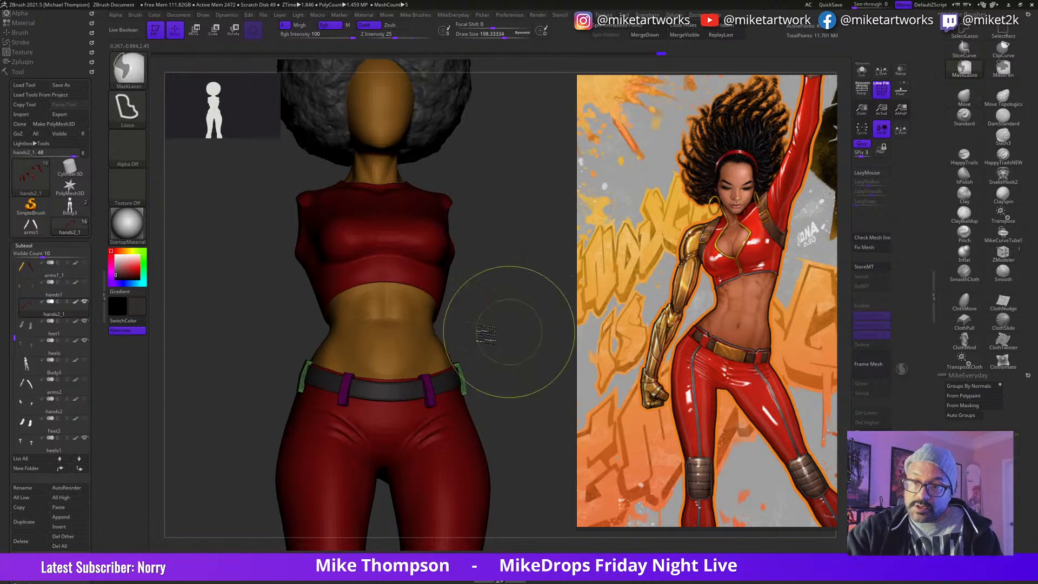
{"action": "mouse_move", "coordinate": [481, 367]}
{"action": "left_mouse_down", "text": "ctrl"}
{"action": "mouse_move", "coordinate": [443, 379]}
{"action": "mouse_move", "coordinate": [297, 378]}
{"action": "mouse_move", "coordinate": [546, 211]}
{"action": "mouse_move", "coordinate": [545, 222]}
{"action": "left_mouse_up", "text": "ctrl"}
{"action": "mouse_move", "coordinate": [546, 394]}
{"action": "right_mouse_down"}
{"action": "mouse_move", "coordinate": [492, 430]}
{"action": "mouse_move", "coordinate": [527, 422]}
{"action": "mouse_move", "coordinate": [539, 406]}
{"action": "mouse_move", "coordinate": [526, 396]}
{"action": "right_mouse_up"}
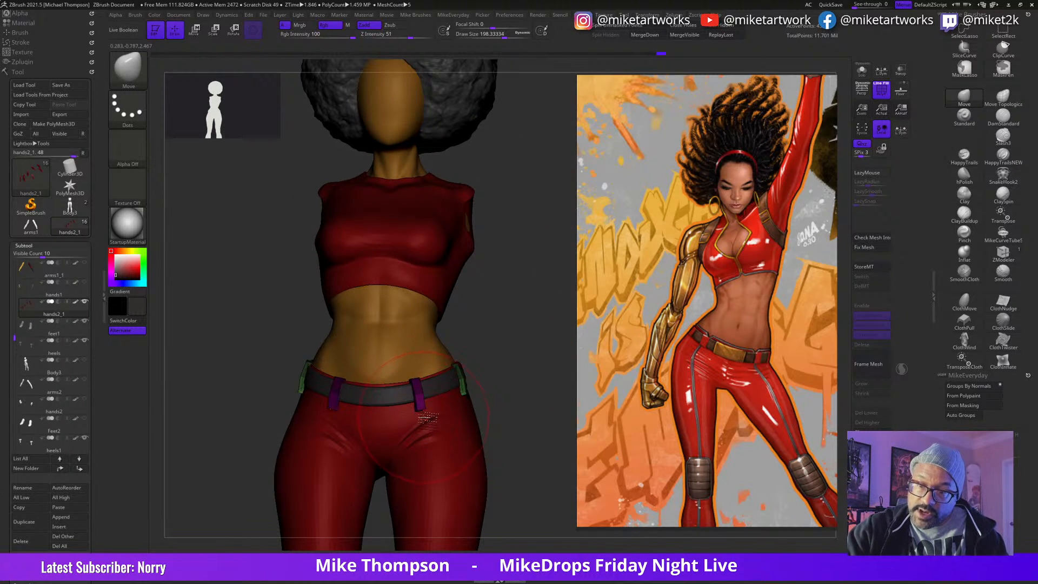
{"action": "left_click_drag", "start_coordinate": [529, 408], "coordinate": [505, 417]}
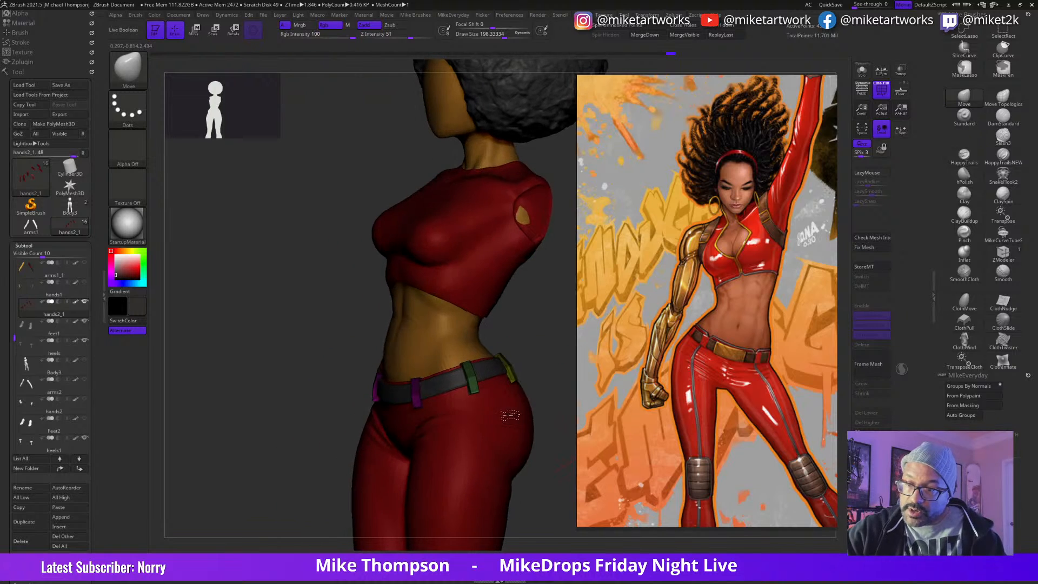
Step: Adjust the side and rear belt loops around the hip and reduce the Move brush's draw size to about 69
{"action": "left_click_drag", "start_coordinate": [568, 385], "coordinate": [470, 510]}
{"action": "left_click_drag", "start_coordinate": [538, 444], "coordinate": [506, 463]}
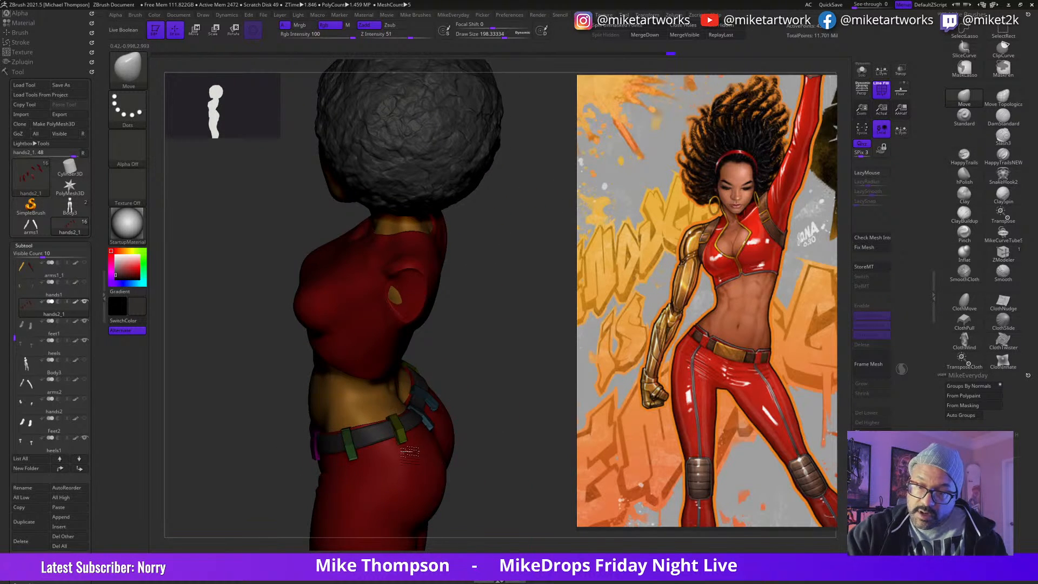
{"action": "right_click_drag", "start_coordinate": [358, 457], "coordinate": [452, 427]}
{"action": "mouse_move", "coordinate": [505, 322]}
{"action": "left_mouse_down"}
{"action": "mouse_move", "coordinate": [427, 446]}
{"action": "mouse_move", "coordinate": [430, 437]}
{"action": "left_mouse_up"}
{"action": "mouse_move", "coordinate": [500, 324]}
{"action": "left_mouse_down"}
{"action": "mouse_move", "coordinate": [514, 276]}
{"action": "mouse_move", "coordinate": [521, 350]}
{"action": "mouse_move", "coordinate": [505, 389]}
{"action": "mouse_move", "coordinate": [527, 412]}
{"action": "mouse_move", "coordinate": [521, 317]}
{"action": "mouse_move", "coordinate": [508, 335]}
{"action": "mouse_move", "coordinate": [539, 468]}
{"action": "mouse_move", "coordinate": [535, 447]}
{"action": "mouse_move", "coordinate": [557, 438]}
{"action": "mouse_move", "coordinate": [476, 439]}
{"action": "mouse_move", "coordinate": [496, 426]}
{"action": "left_mouse_up"}
{"action": "key", "text": "s"}
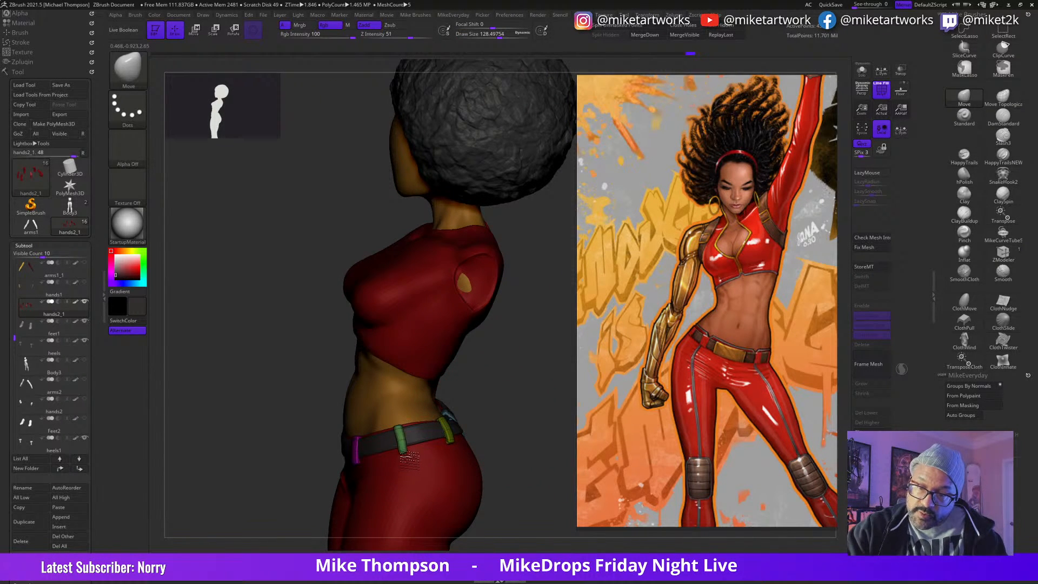
{"action": "key", "text": "s"}
{"action": "mouse_move", "coordinate": [514, 376]}
{"action": "left_mouse_down"}
{"action": "mouse_move", "coordinate": [540, 348]}
{"action": "mouse_move", "coordinate": [493, 431]}
{"action": "left_mouse_up"}
Step: Hide the polygroup wireframe and bring the full figure into view from the front
{"action": "key", "text": "space"}
{"action": "left_click", "coordinate": [496, 522]}
{"action": "left_click_drag", "start_coordinate": [530, 495], "coordinate": [534, 454], "text": "alt"}
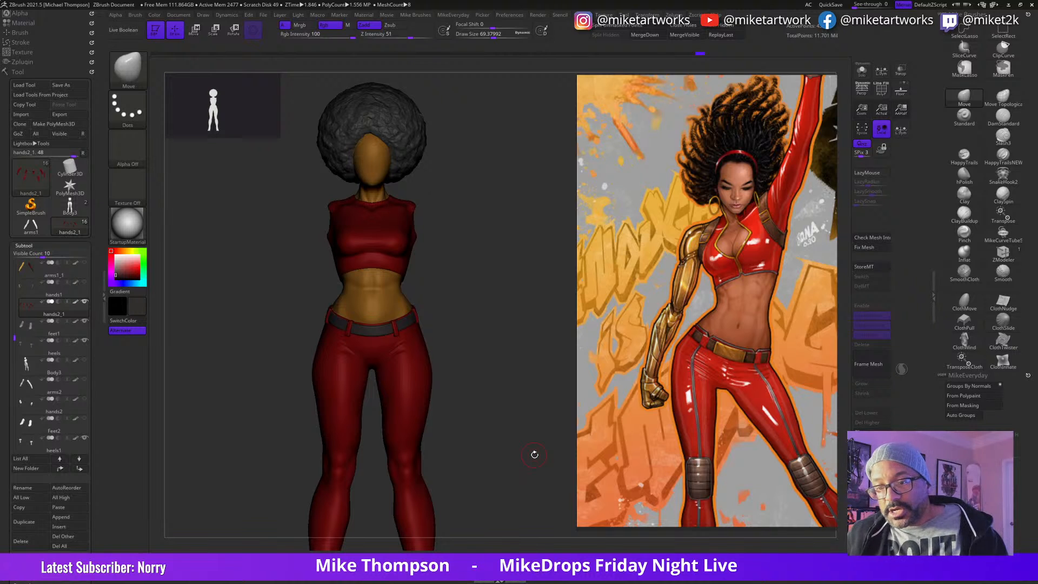
{"action": "left_click_drag", "start_coordinate": [535, 454], "coordinate": [503, 374]}
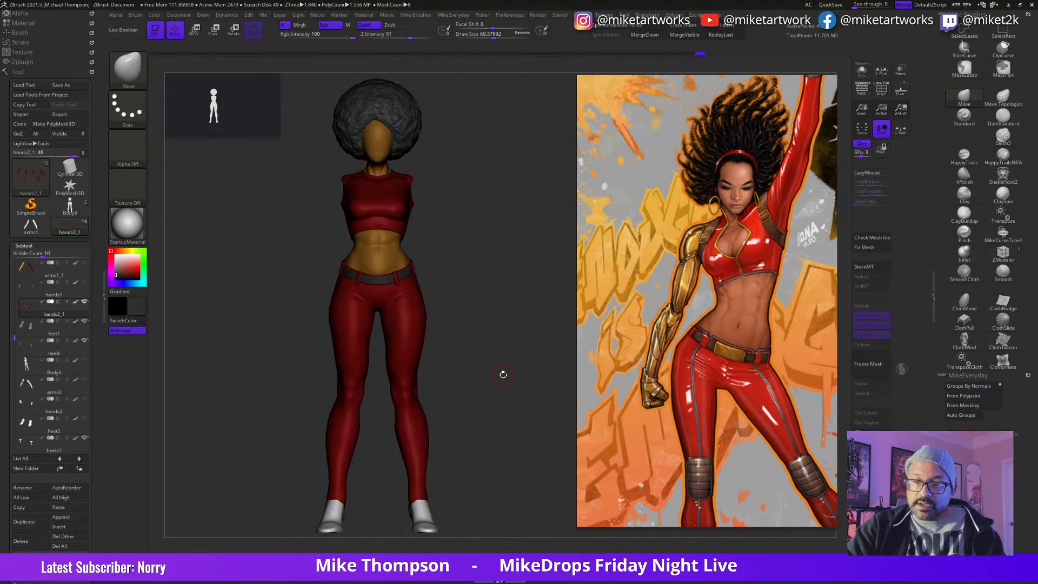
Step: Save the tool over the existing WorkingMistyBase2 file
{"action": "left_click", "coordinate": [63, 87]}
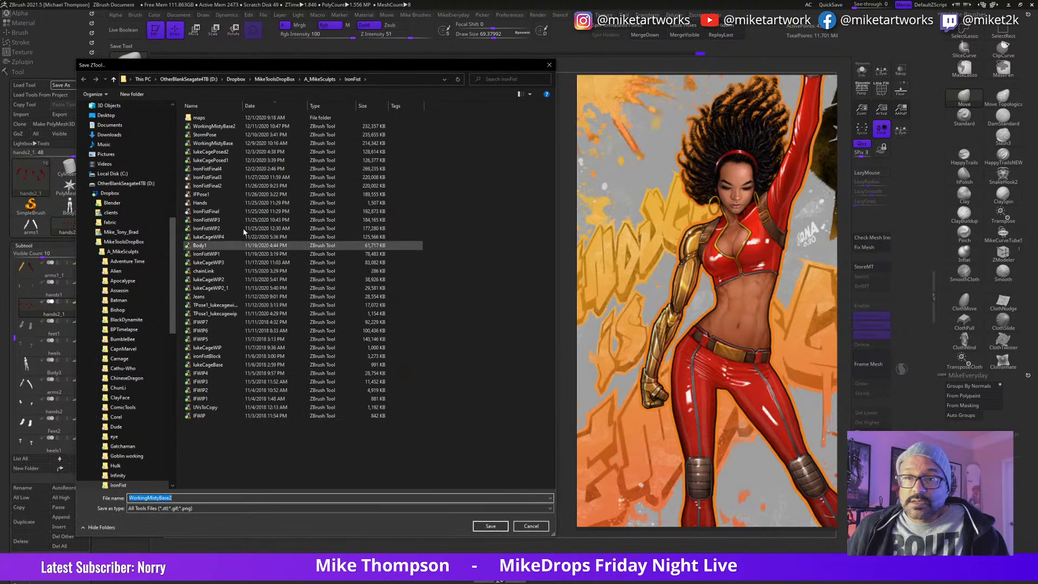
{"action": "left_click", "coordinate": [491, 526]}
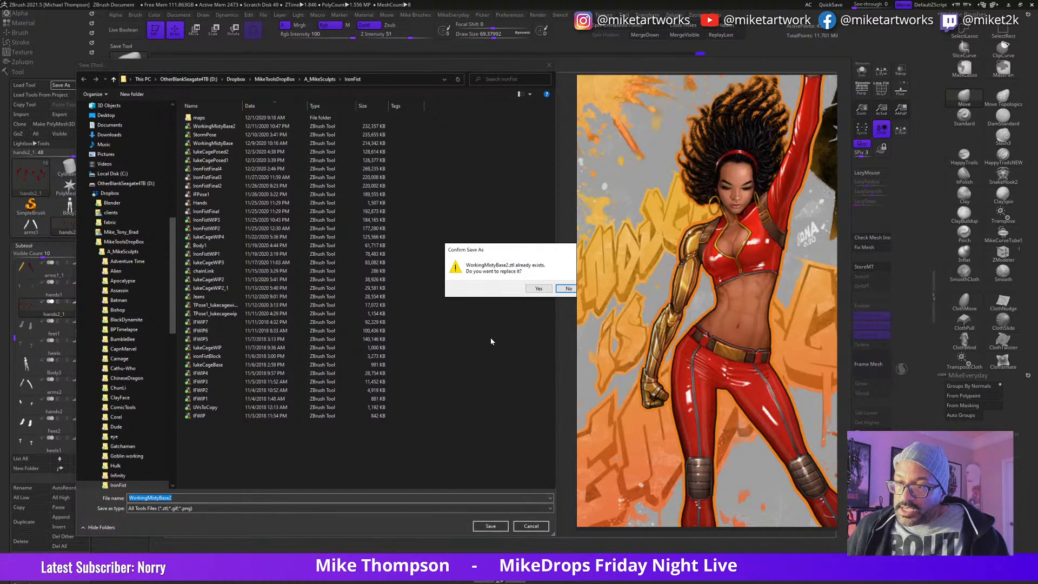
{"action": "left_click", "coordinate": [538, 288]}
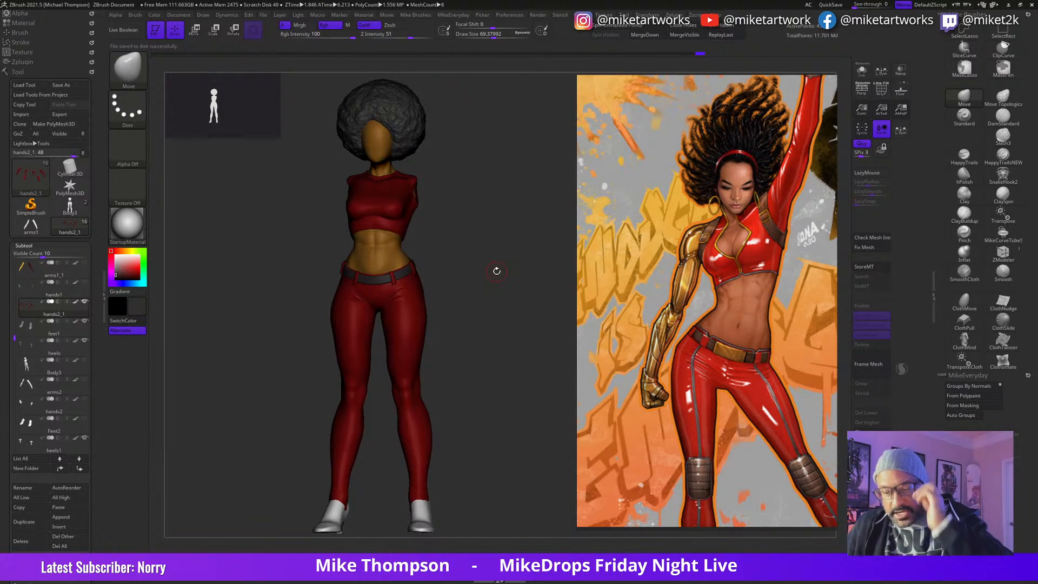
Step: Make the Clothes2 subtool, containing the red top and pants, the active subtool
{"action": "left_click_drag", "start_coordinate": [499, 412], "coordinate": [507, 419]}
{"action": "left_click_drag", "start_coordinate": [484, 359], "coordinate": [503, 387], "text": "alt"}
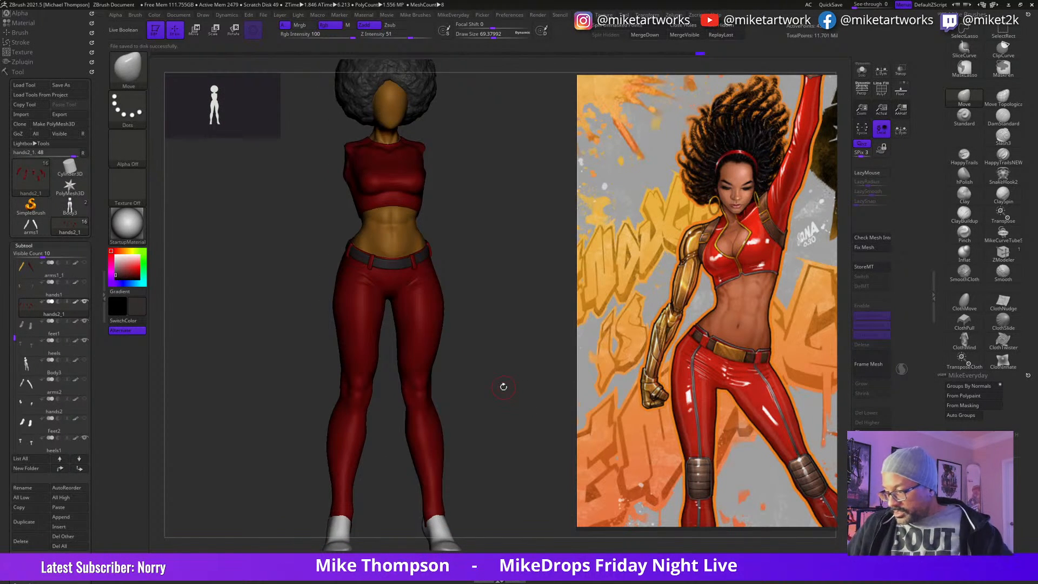
{"action": "left_click_drag", "start_coordinate": [490, 463], "coordinate": [528, 450]}
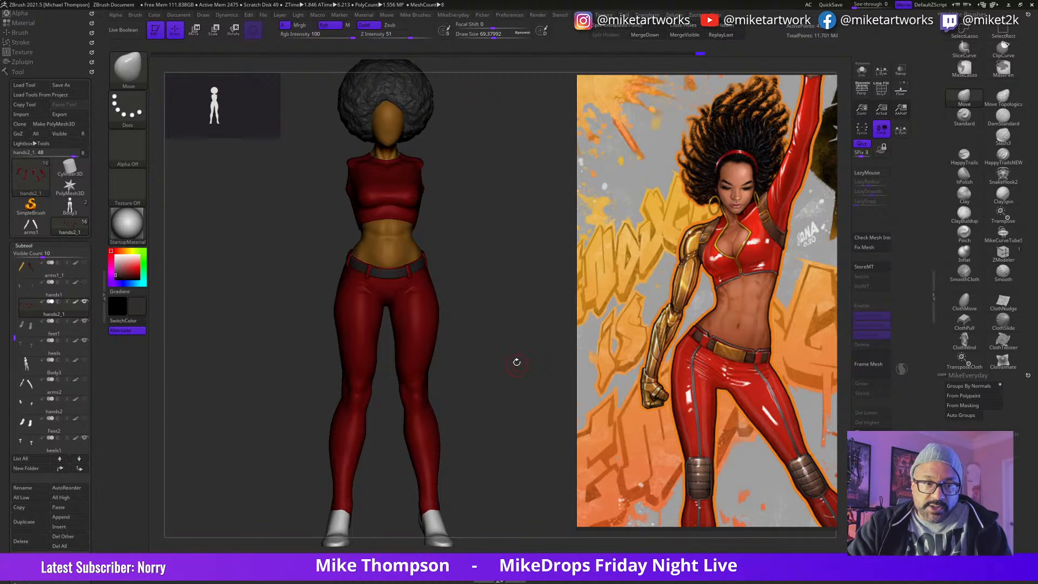
{"action": "left_click", "coordinate": [421, 387], "text": "alt"}
{"action": "left_click_drag", "start_coordinate": [494, 384], "coordinate": [511, 374]}
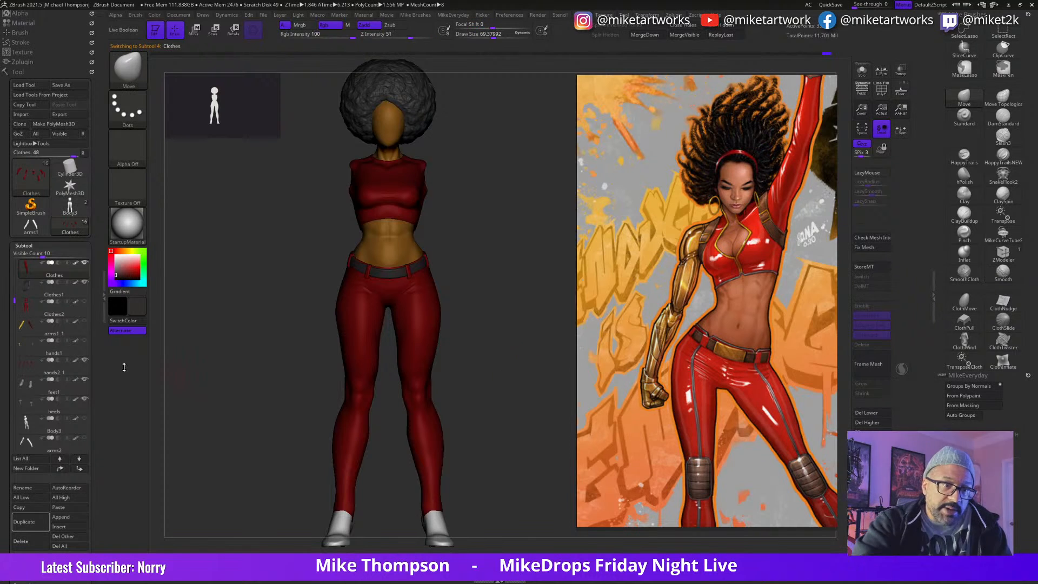
{"action": "left_click", "coordinate": [85, 315]}
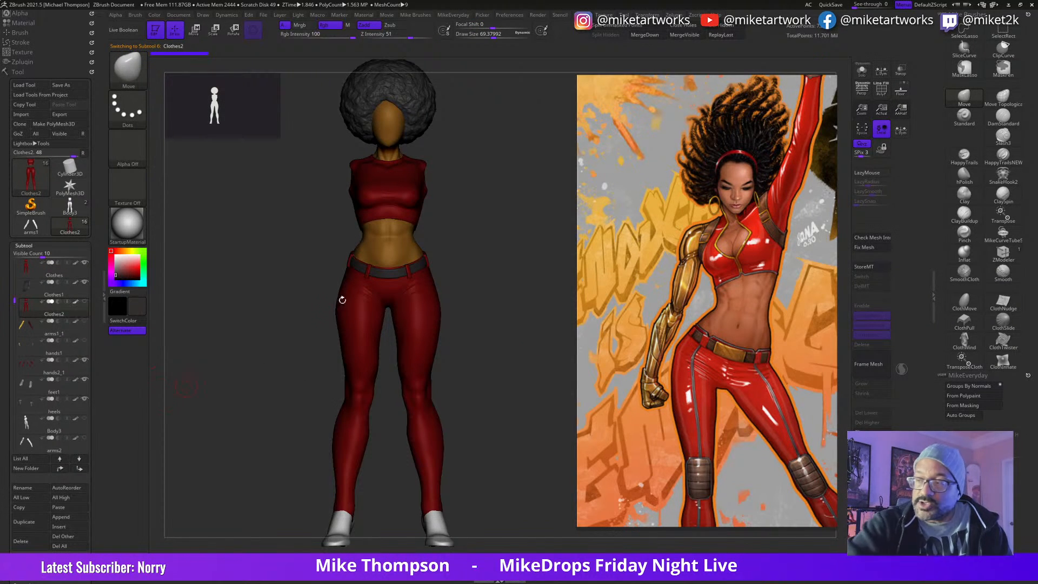
Step: Isolate the Clothes2 subtool and display its polygroup wireframe
{"action": "left_click", "coordinate": [862, 71]}
{"action": "left_click_drag", "start_coordinate": [508, 420], "coordinate": [533, 419]}
{"action": "key", "text": "shift"}
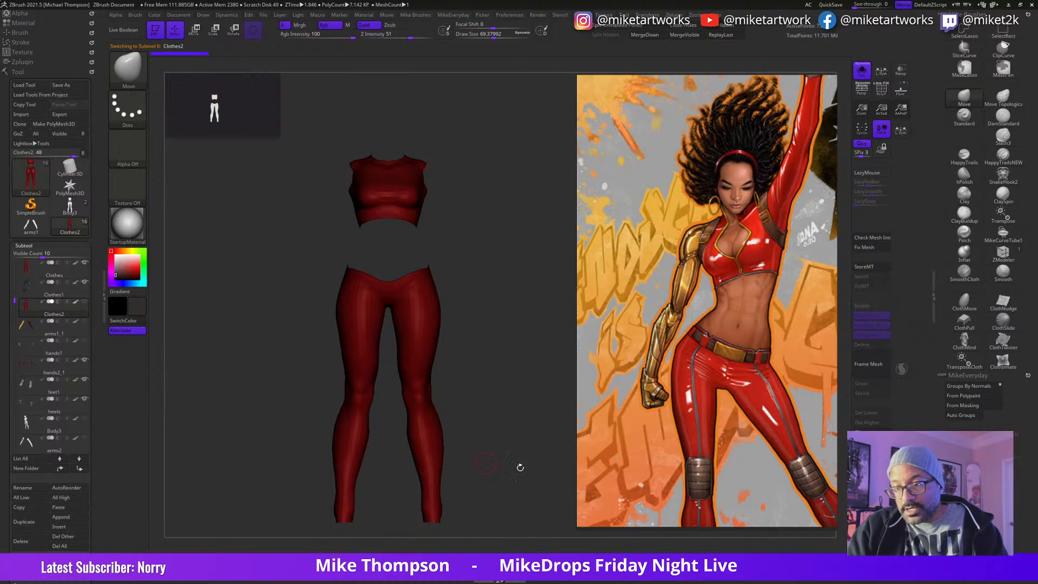
{"action": "key", "text": "space"}
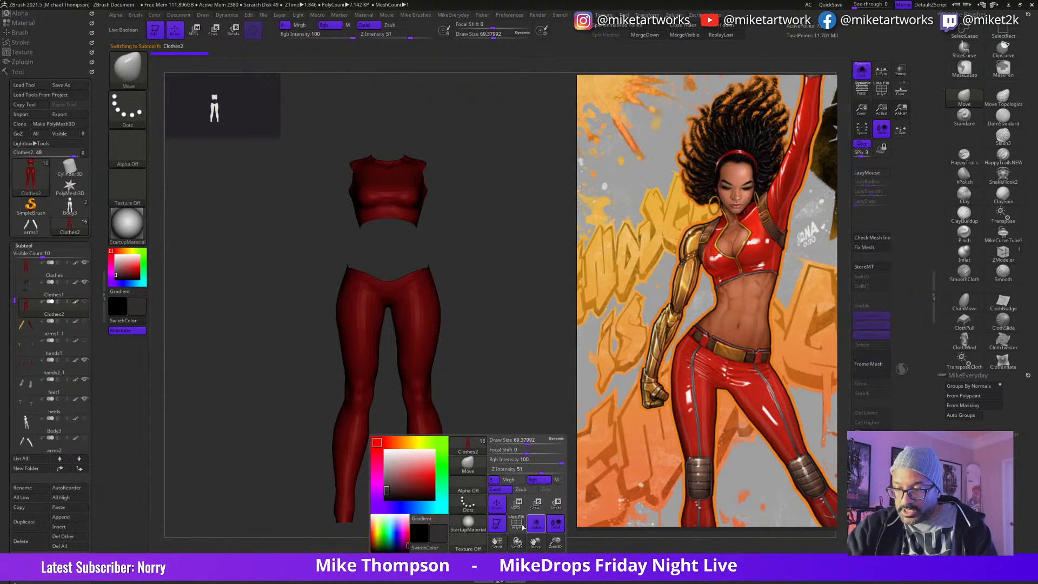
{"action": "left_click_drag", "start_coordinate": [538, 434], "coordinate": [537, 431]}
{"action": "key", "text": "shift"}
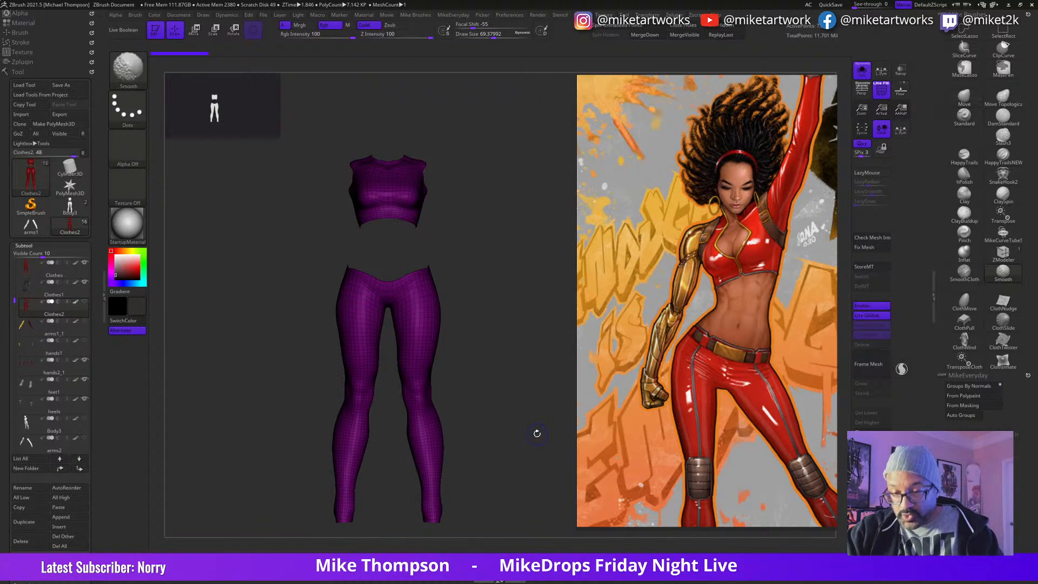
{"action": "mouse_move", "coordinate": [547, 427]}
{"action": "left_mouse_down"}
{"action": "mouse_move", "coordinate": [514, 445]}
{"action": "mouse_move", "coordinate": [544, 436]}
{"action": "left_mouse_up"}
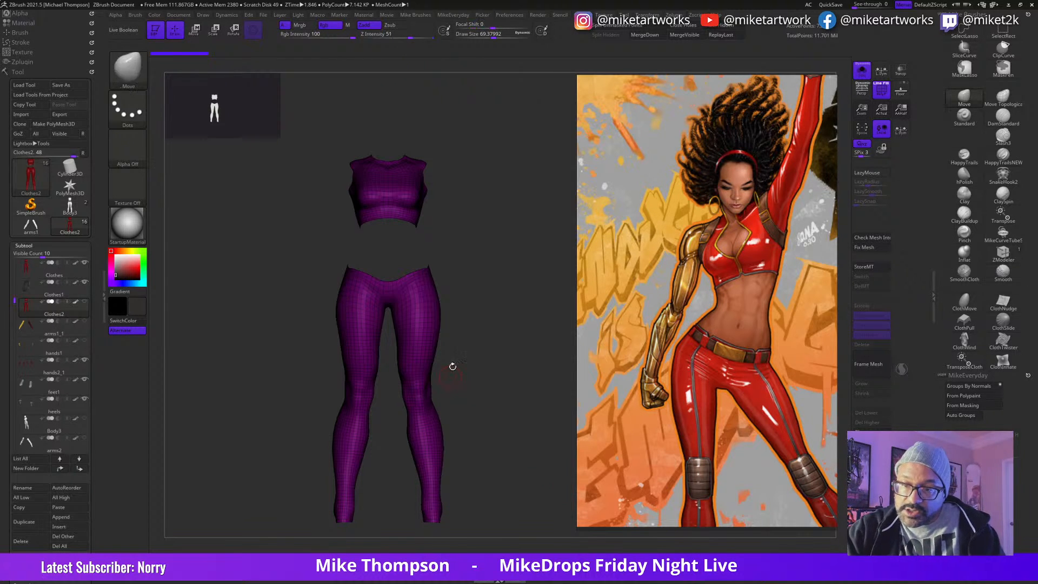
Step: Show only the knee sections of the pants using a rectangular selection
{"action": "key", "text": "ctrl"}
{"action": "key", "text": "ctrl+shift"}
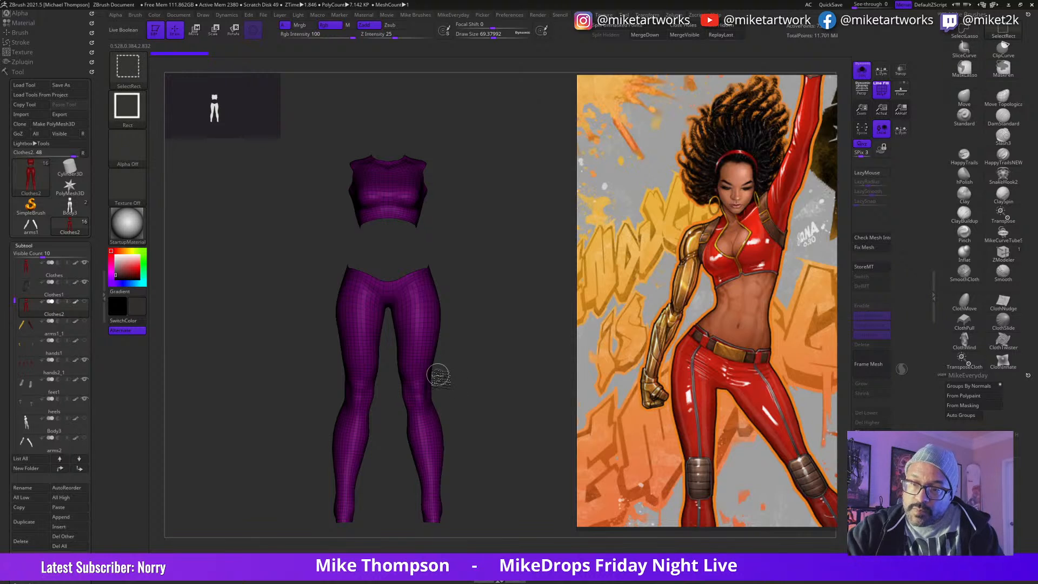
{"action": "left_click_drag", "start_coordinate": [441, 373], "coordinate": [335, 432], "text": "ctrl+shift"}
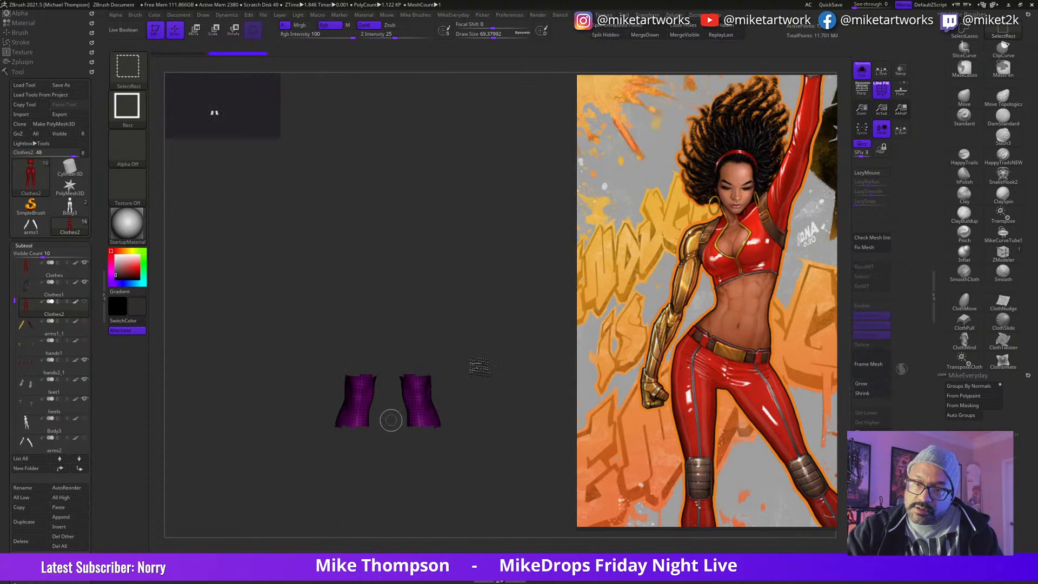
{"action": "left_click", "coordinate": [465, 368], "text": "ctrl+shift"}
{"action": "left_click_drag", "start_coordinate": [389, 404], "coordinate": [448, 371], "text": "ctrl+shift"}
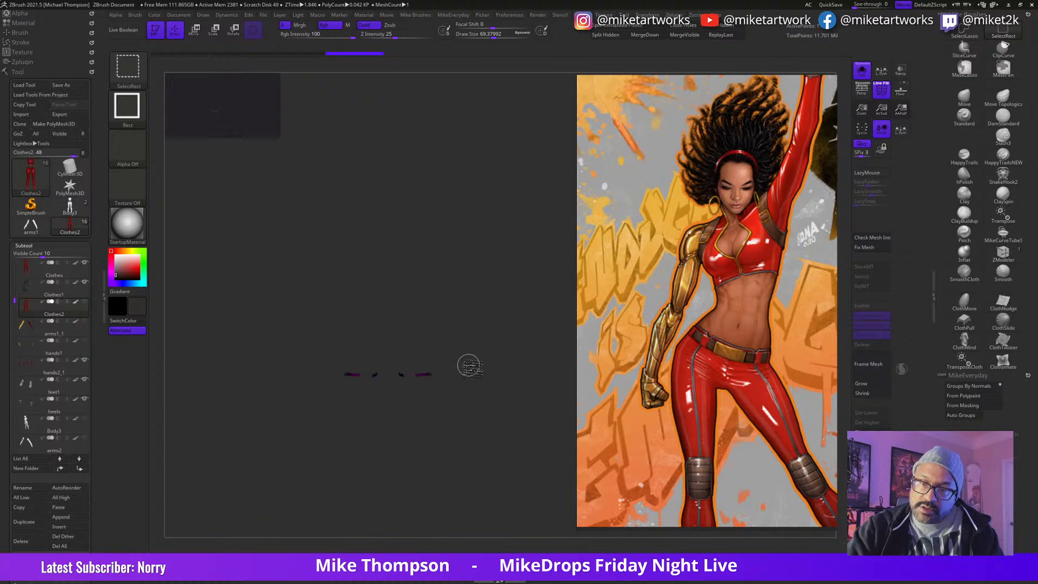
{"action": "key", "text": "ctrl+z"}
{"action": "key", "text": "ctrl+shift+z"}
{"action": "mouse_move", "coordinate": [388, 412]}
{"action": "left_mouse_down", "text": "ctrl+shift"}
{"action": "mouse_move", "coordinate": [406, 379]}
{"action": "mouse_move", "coordinate": [441, 366]}
{"action": "mouse_move", "coordinate": [485, 399]}
{"action": "mouse_move", "coordinate": [498, 382]}
{"action": "left_mouse_up", "text": "ctrl+shift"}
{"action": "key", "text": "ctrl+z"}
{"action": "key", "text": "ctrl+z"}
{"action": "key", "text": "ctrl+z"}
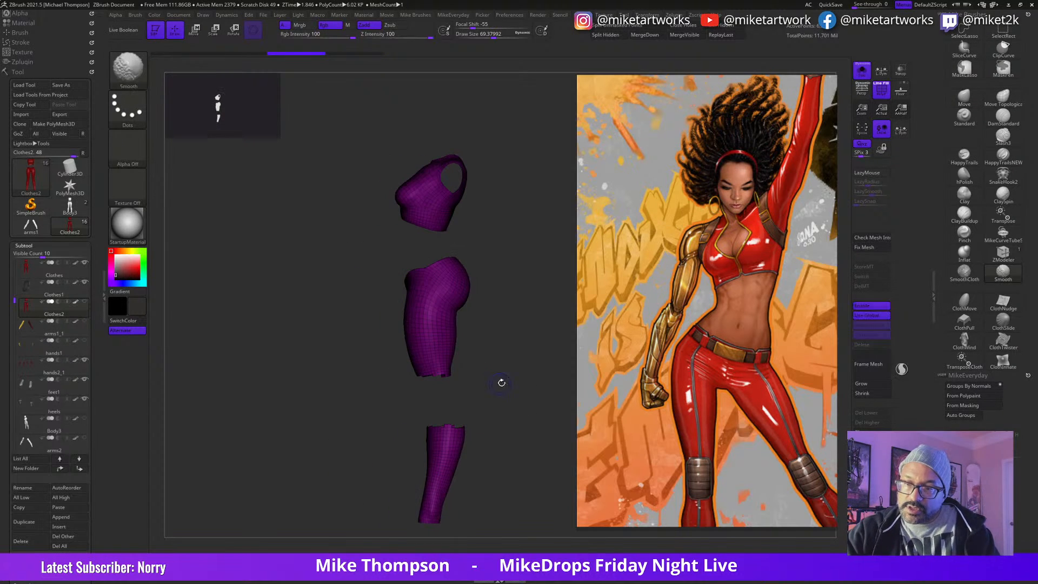
Step: Use SelectLasso to hide more of the legs around the knee gap, and invert visibility to leave only the enlarged knee bands
{"action": "left_click", "coordinate": [964, 30]}
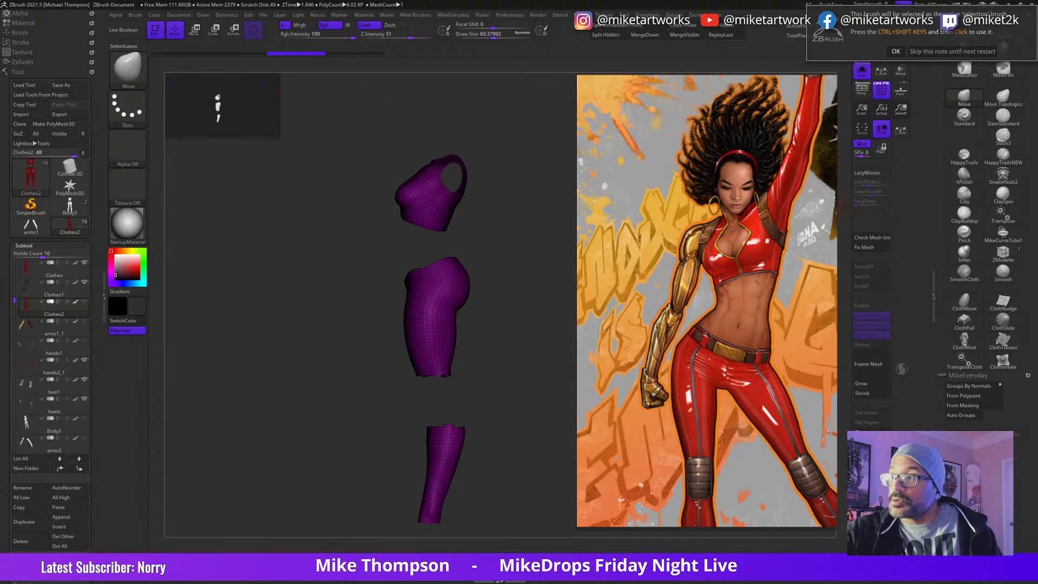
{"action": "left_click", "coordinate": [900, 51]}
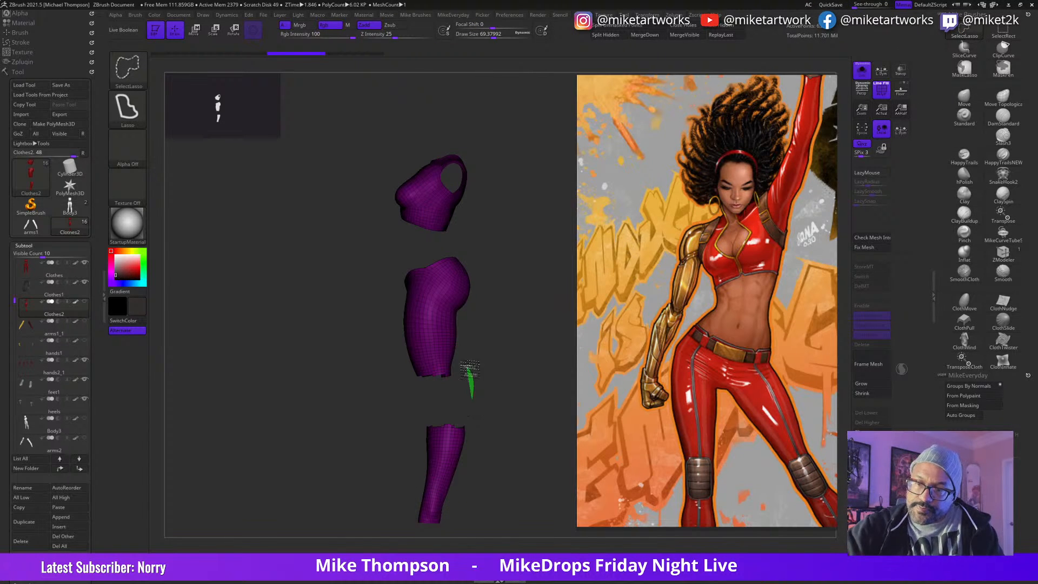
{"action": "mouse_move", "coordinate": [454, 373]}
{"action": "left_mouse_down", "text": "ctrl+alt+shift"}
{"action": "mouse_move", "coordinate": [400, 385]}
{"action": "mouse_move", "coordinate": [422, 394]}
{"action": "mouse_move", "coordinate": [401, 427]}
{"action": "left_mouse_up", "text": "ctrl+alt+shift"}
{"action": "mouse_move", "coordinate": [500, 399]}
{"action": "left_mouse_down", "text": "ctrl+shift"}
{"action": "mouse_move", "coordinate": [543, 394]}
{"action": "mouse_move", "coordinate": [500, 430]}
{"action": "mouse_move", "coordinate": [522, 372]}
{"action": "left_mouse_up", "text": "ctrl+shift"}
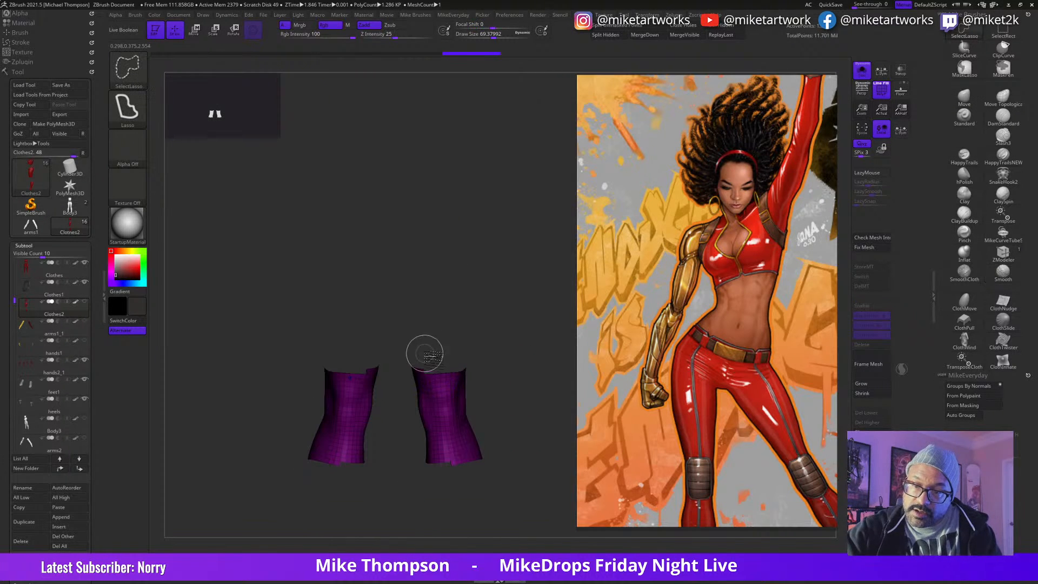
Step: Hide the uneven polygons along the upper and lower edges of both knee bands with lasso selections
{"action": "mouse_move", "coordinate": [417, 367]}
{"action": "left_mouse_down", "text": "ctrl+alt+shift"}
{"action": "mouse_move", "coordinate": [422, 356]}
{"action": "mouse_move", "coordinate": [415, 362]}
{"action": "left_mouse_up", "text": "ctrl+alt+shift"}
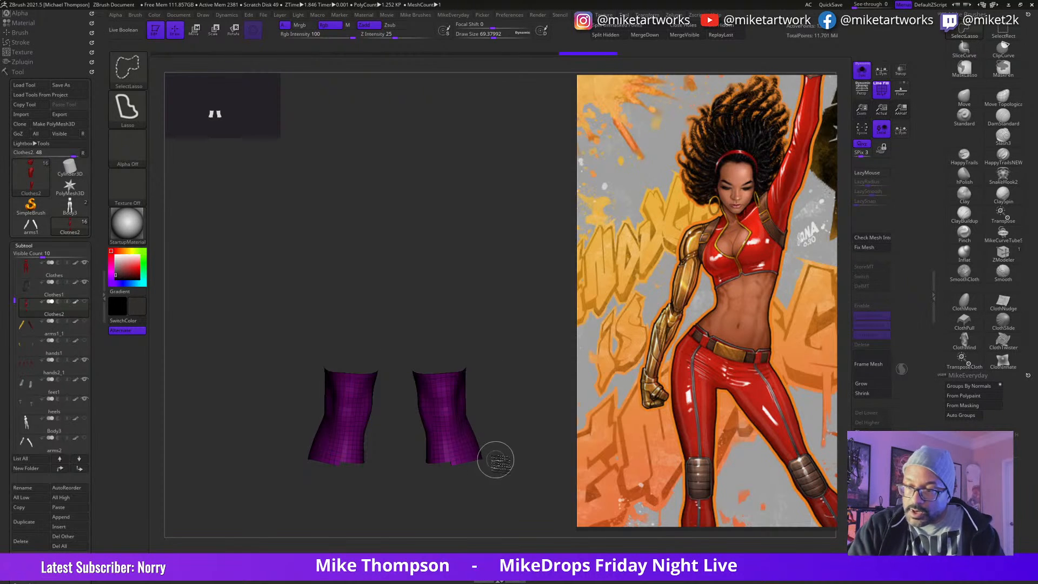
{"action": "mouse_move", "coordinate": [491, 469]}
{"action": "left_mouse_down", "text": "ctrl+alt+shift"}
{"action": "mouse_move", "coordinate": [500, 443]}
{"action": "mouse_move", "coordinate": [411, 460]}
{"action": "left_mouse_up", "text": "ctrl+alt+shift"}
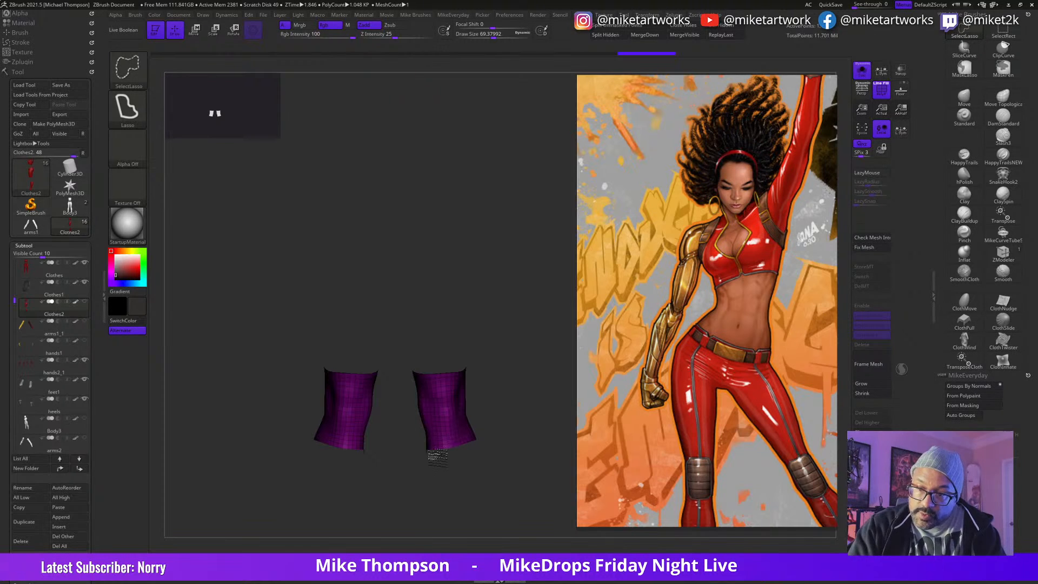
{"action": "left_click_drag", "start_coordinate": [505, 468], "coordinate": [383, 463]}
Step: Hide the leftover polygons along the sides and back of the knee bands' upper edges to level them
{"action": "left_click_drag", "start_coordinate": [457, 480], "coordinate": [540, 470]}
{"action": "mouse_move", "coordinate": [536, 352]}
{"action": "left_mouse_down"}
{"action": "mouse_move", "coordinate": [546, 357]}
{"action": "mouse_move", "coordinate": [485, 362]}
{"action": "left_mouse_up"}
{"action": "left_click_drag", "start_coordinate": [554, 342], "coordinate": [540, 360], "text": "ctrl+alt+shift"}
{"action": "mouse_move", "coordinate": [436, 370]}
{"action": "left_mouse_down", "text": "ctrl+alt+shift"}
{"action": "mouse_move", "coordinate": [442, 377]}
{"action": "mouse_move", "coordinate": [437, 336]}
{"action": "left_mouse_up", "text": "ctrl+alt+shift"}
{"action": "left_click_drag", "start_coordinate": [532, 514], "coordinate": [496, 511]}
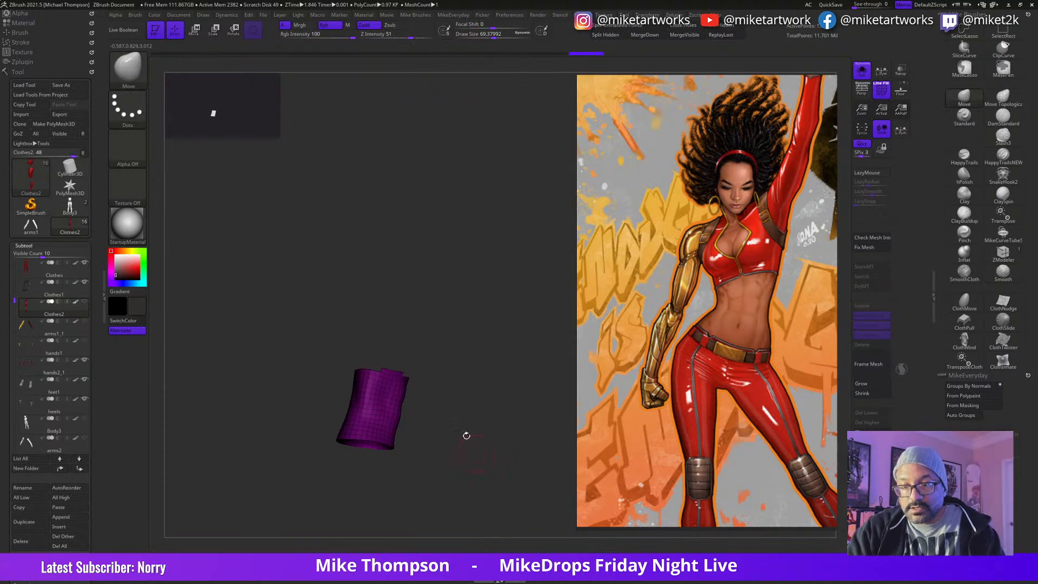
{"action": "left_click_drag", "start_coordinate": [407, 366], "coordinate": [391, 338], "text": "ctrl+alt+shift"}
{"action": "mouse_move", "coordinate": [494, 458]}
{"action": "left_mouse_down"}
{"action": "mouse_move", "coordinate": [510, 456]}
{"action": "mouse_move", "coordinate": [467, 457]}
{"action": "mouse_move", "coordinate": [477, 485]}
{"action": "mouse_move", "coordinate": [514, 475]}
{"action": "left_mouse_up"}
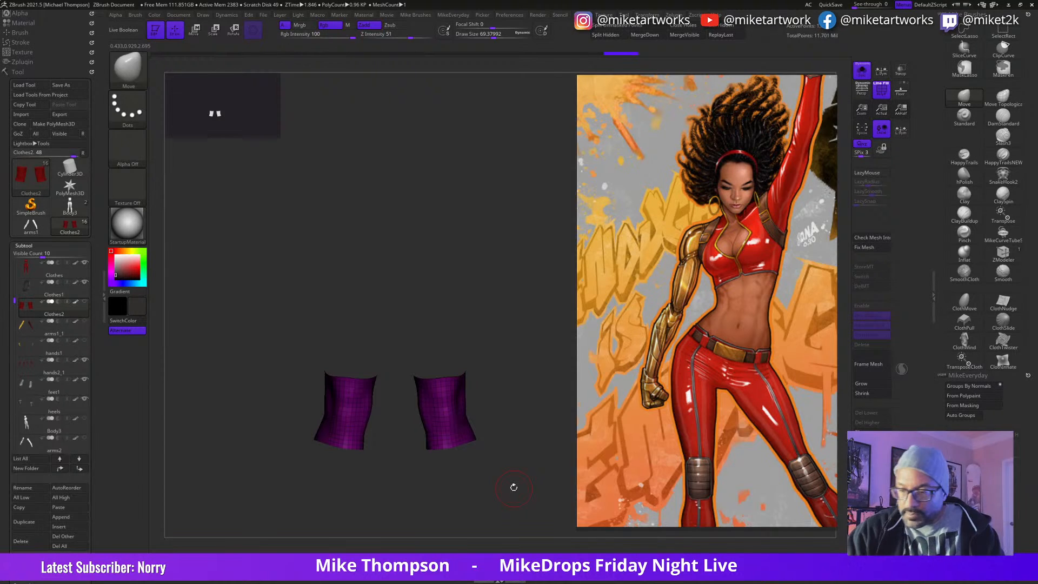
Step: Trim the knee bands' lower edges evenly and split the hidden clothing geometry into a separate subtool
{"action": "key", "text": "ctrl+shift"}
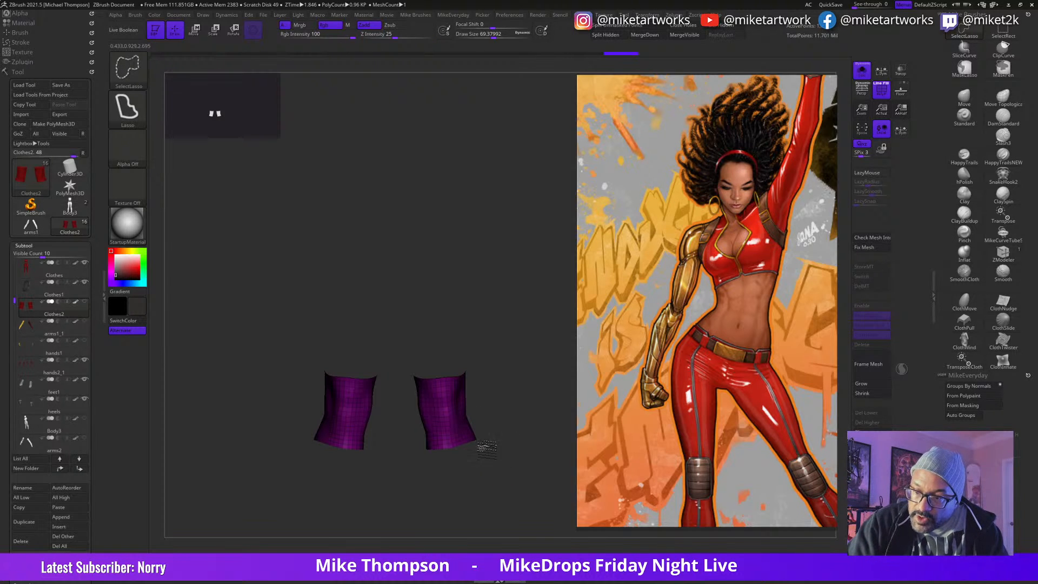
{"action": "left_click_drag", "start_coordinate": [464, 478], "coordinate": [466, 476], "text": "ctrl+alt+shift"}
{"action": "mouse_move", "coordinate": [514, 511]}
{"action": "left_mouse_down"}
{"action": "mouse_move", "coordinate": [495, 491]}
{"action": "mouse_move", "coordinate": [515, 489]}
{"action": "left_mouse_up"}
{"action": "key", "text": "ctrl+shift"}
{"action": "mouse_move", "coordinate": [519, 436]}
{"action": "left_mouse_down", "text": "ctrl+alt+shift"}
{"action": "mouse_move", "coordinate": [497, 444]}
{"action": "mouse_move", "coordinate": [536, 473]}
{"action": "left_mouse_up", "text": "ctrl+alt+shift"}
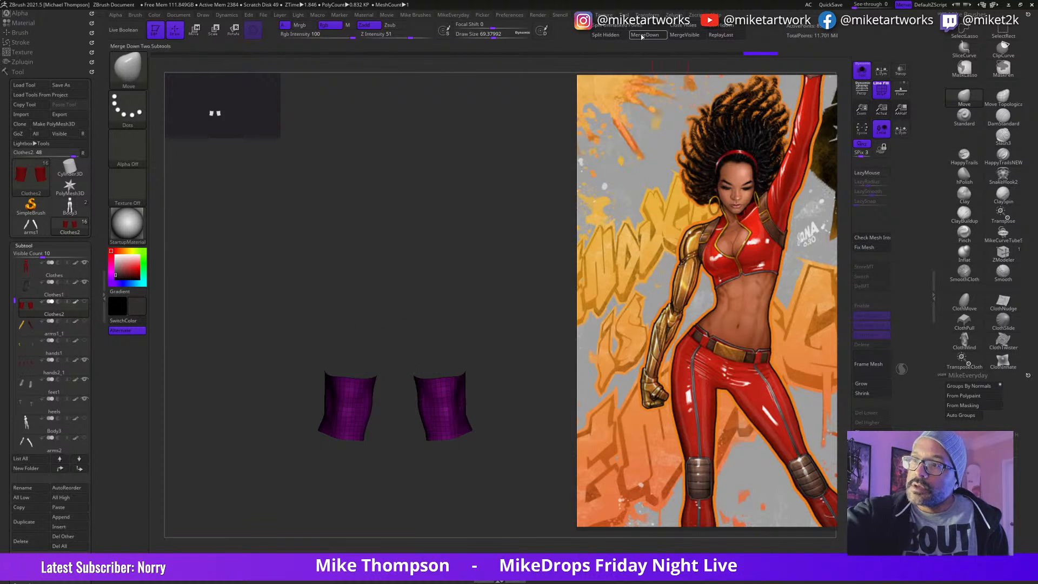
{"action": "left_click", "coordinate": [616, 37]}
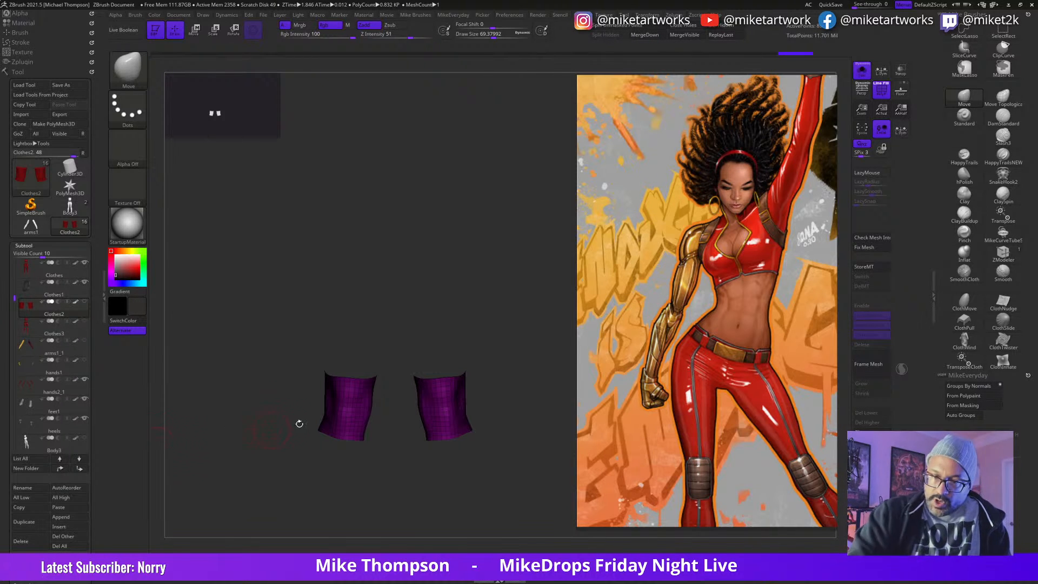
Step: Move the split-off Clothes3 subtool to the end of the subtool list and reselect the knee bands in Clothes2
{"action": "left_click", "coordinate": [77, 330]}
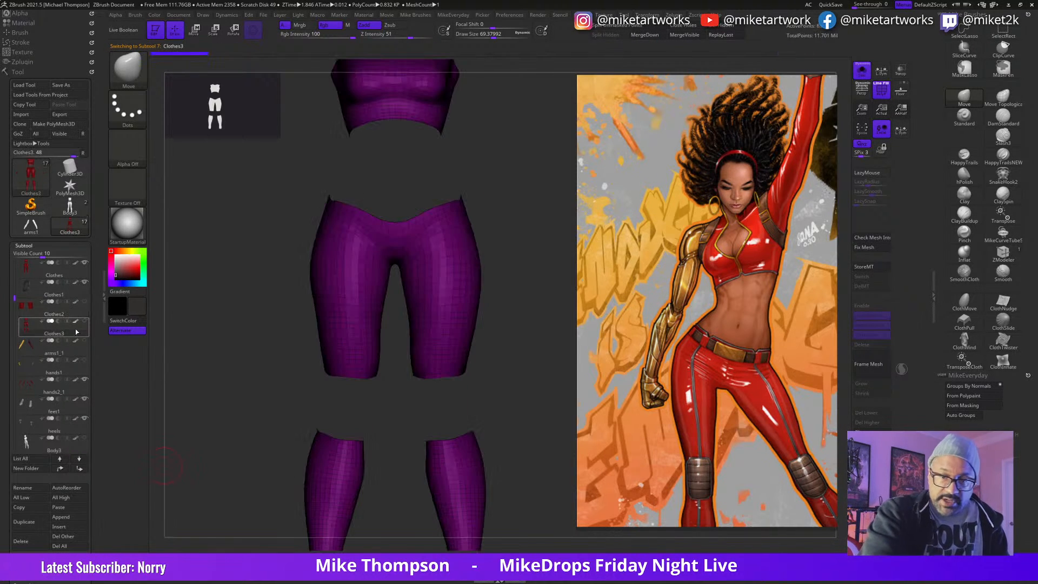
{"action": "scroll", "coordinate": [83, 474], "scroll_direction": "down", "scroll_amount": 5}
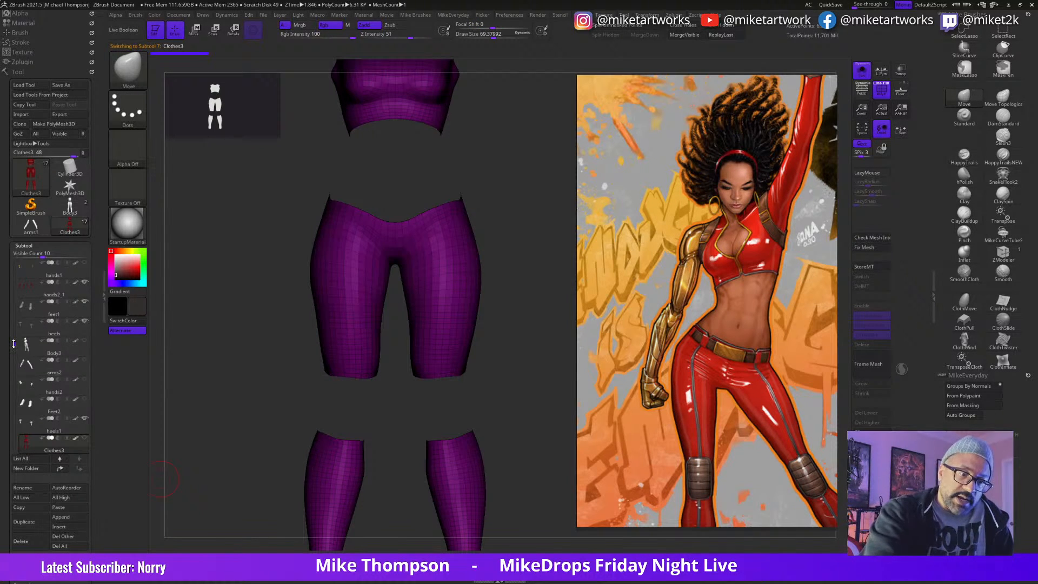
{"action": "left_click_drag", "start_coordinate": [15, 344], "coordinate": [18, 254]}
{"action": "left_click", "coordinate": [84, 371]}
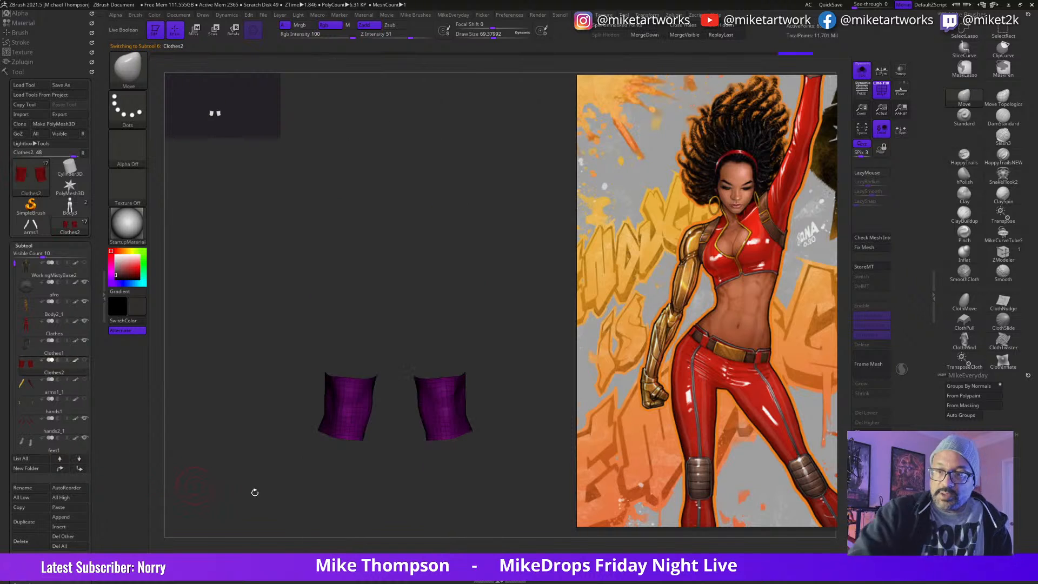
{"action": "left_click_drag", "start_coordinate": [535, 502], "coordinate": [487, 481]}
{"action": "left_click_drag", "start_coordinate": [508, 446], "coordinate": [520, 400]}
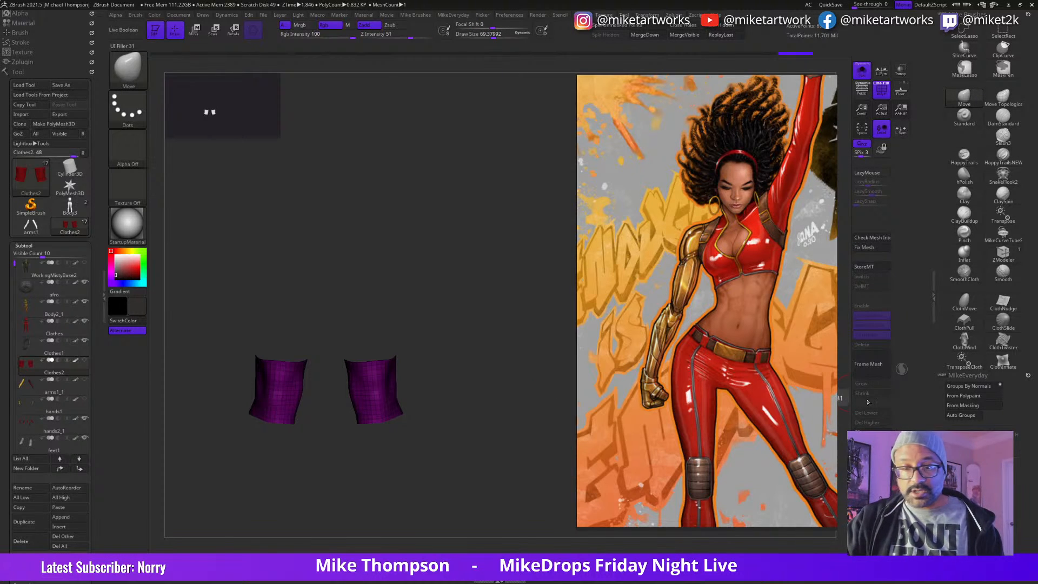
Step: Delete several horizontal edge loops from both knee bands with ZModeler to reduce their polygon density
{"action": "left_click", "coordinate": [27, 245]}
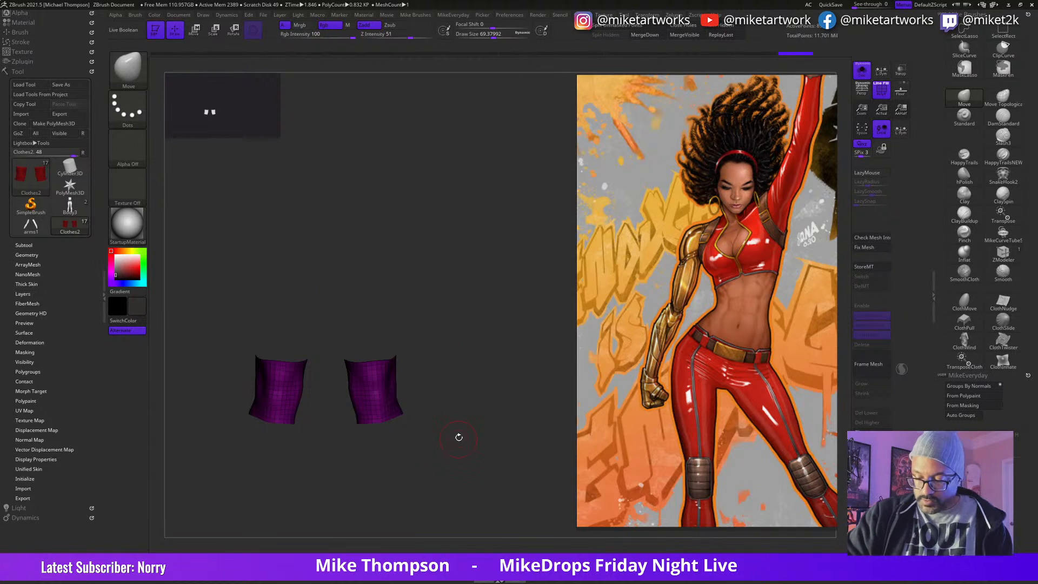
{"action": "left_click", "coordinate": [1001, 264]}
{"action": "mouse_move", "coordinate": [484, 399]}
{"action": "left_mouse_down", "text": "alt"}
{"action": "mouse_move", "coordinate": [489, 440]}
{"action": "mouse_move", "coordinate": [541, 343]}
{"action": "left_mouse_up", "text": "alt"}
{"action": "mouse_move", "coordinate": [528, 378]}
{"action": "left_mouse_down"}
{"action": "mouse_move", "coordinate": [532, 366]}
{"action": "mouse_move", "coordinate": [503, 354]}
{"action": "left_mouse_up"}
{"action": "key", "text": "s"}
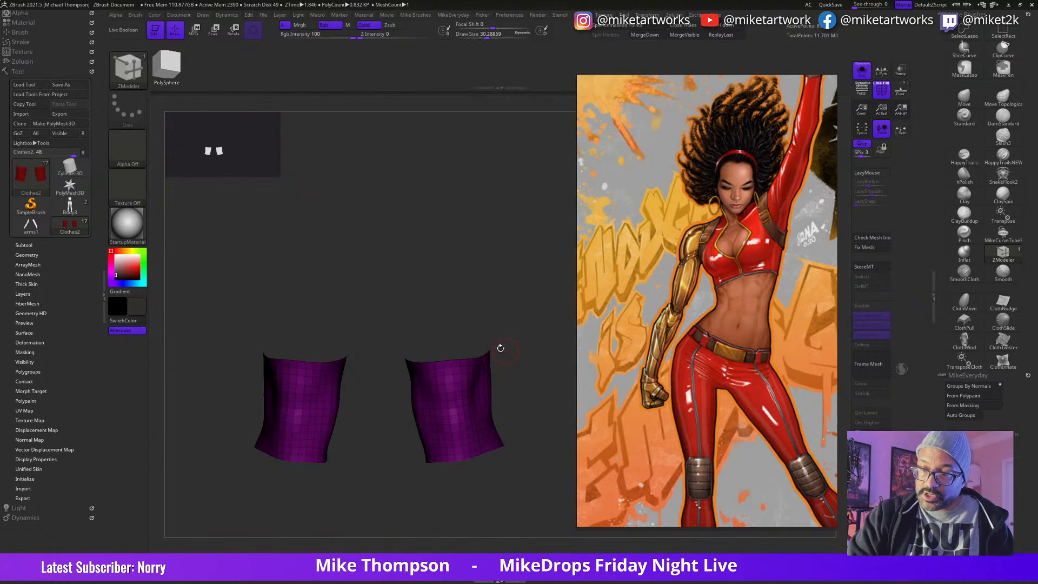
{"action": "left_click", "coordinate": [458, 367], "text": "alt"}
{"action": "left_click", "coordinate": [460, 386], "text": "alt"}
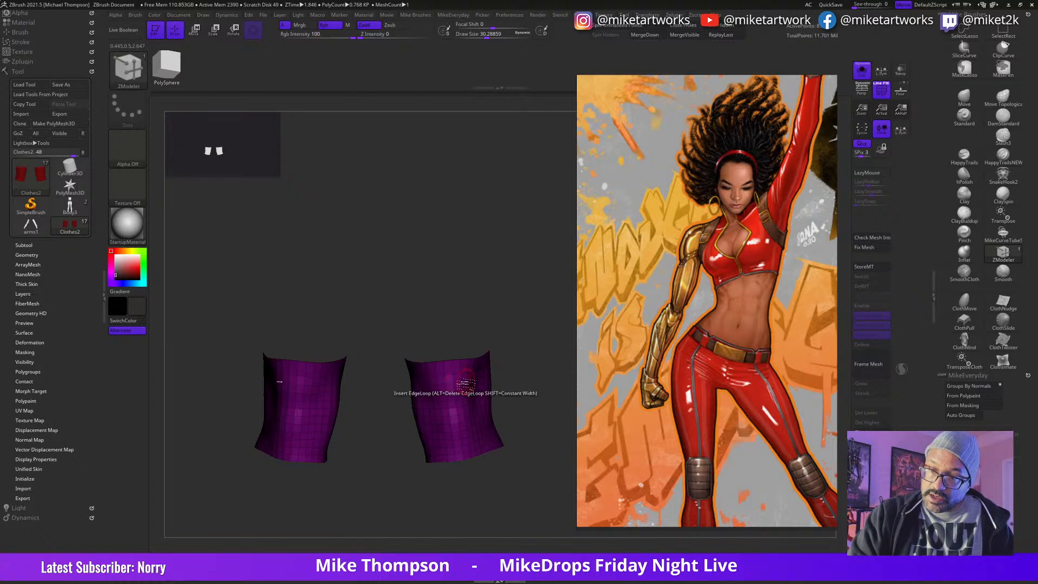
{"action": "left_click", "coordinate": [467, 415], "text": "alt"}
{"action": "left_click", "coordinate": [469, 414], "text": "alt"}
{"action": "left_click", "coordinate": [476, 448], "text": "alt"}
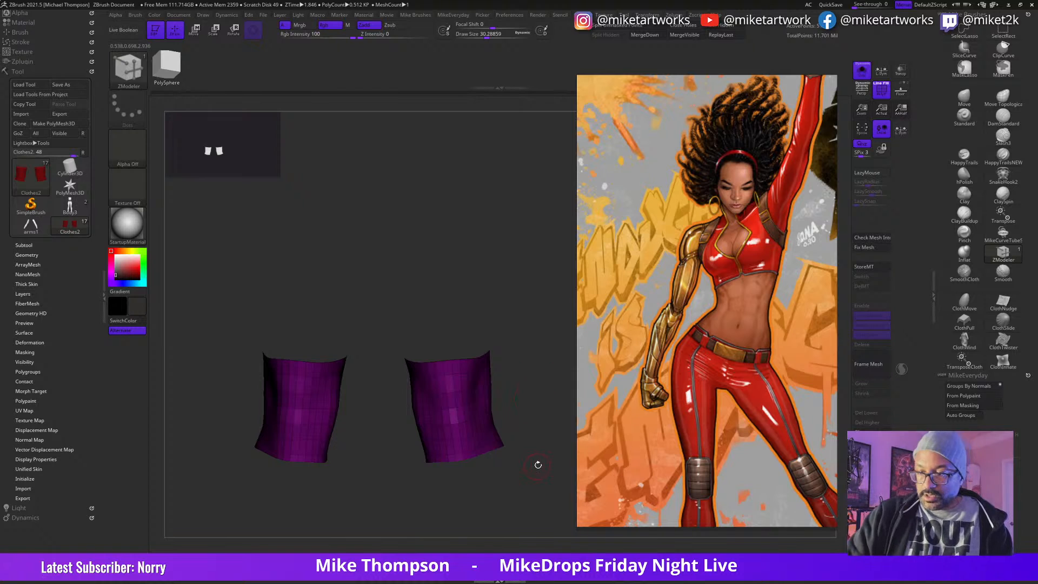
{"action": "left_click", "coordinate": [479, 454], "text": "alt"}
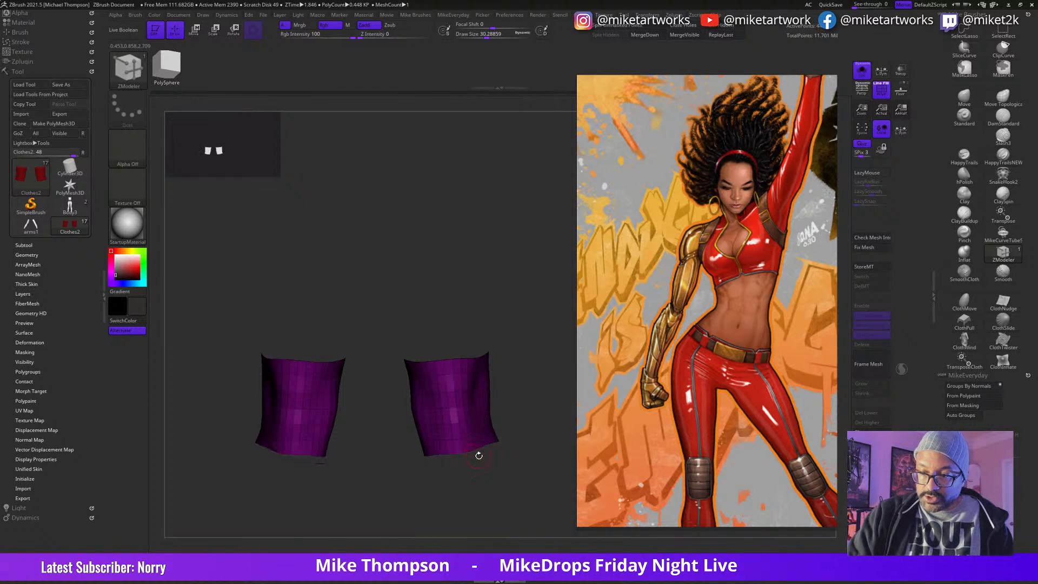
Step: Hide the back half of both knee bands with lasso selections from the side, leaving only the front panels
{"action": "mouse_move", "coordinate": [538, 462]}
{"action": "left_mouse_down"}
{"action": "mouse_move", "coordinate": [442, 478]}
{"action": "mouse_move", "coordinate": [554, 458]}
{"action": "mouse_move", "coordinate": [516, 464]}
{"action": "left_mouse_up"}
{"action": "left_click_drag", "start_coordinate": [553, 506], "coordinate": [462, 470], "text": "alt"}
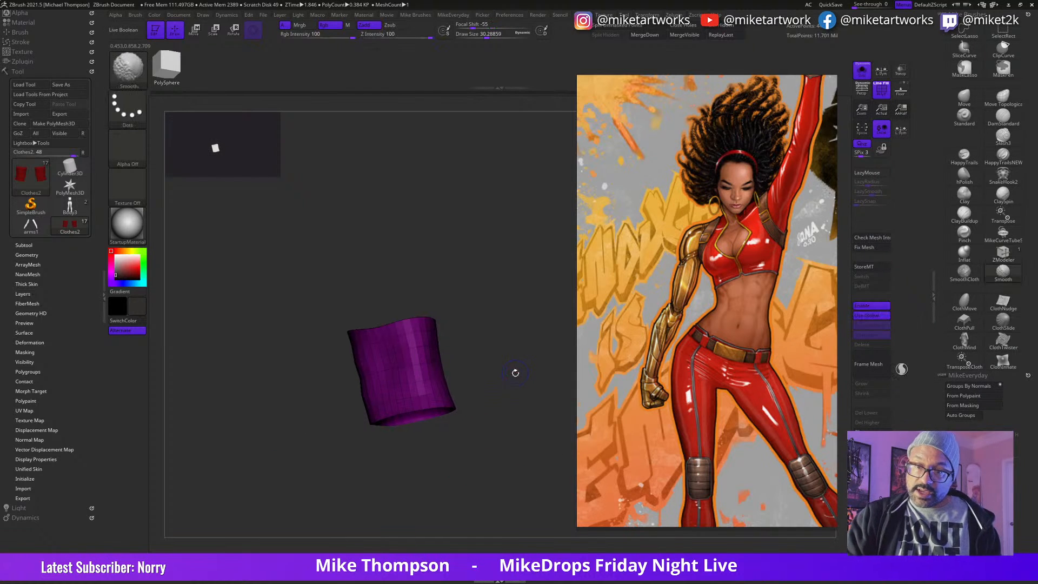
{"action": "key", "text": "shift"}
{"action": "mouse_move", "coordinate": [500, 375]}
{"action": "left_mouse_down"}
{"action": "mouse_move", "coordinate": [508, 388]}
{"action": "mouse_move", "coordinate": [514, 381]}
{"action": "left_mouse_up"}
{"action": "key", "text": "ctrl+shift"}
{"action": "left_click_drag", "start_coordinate": [466, 301], "coordinate": [401, 287], "text": "ctrl+alt+shift"}
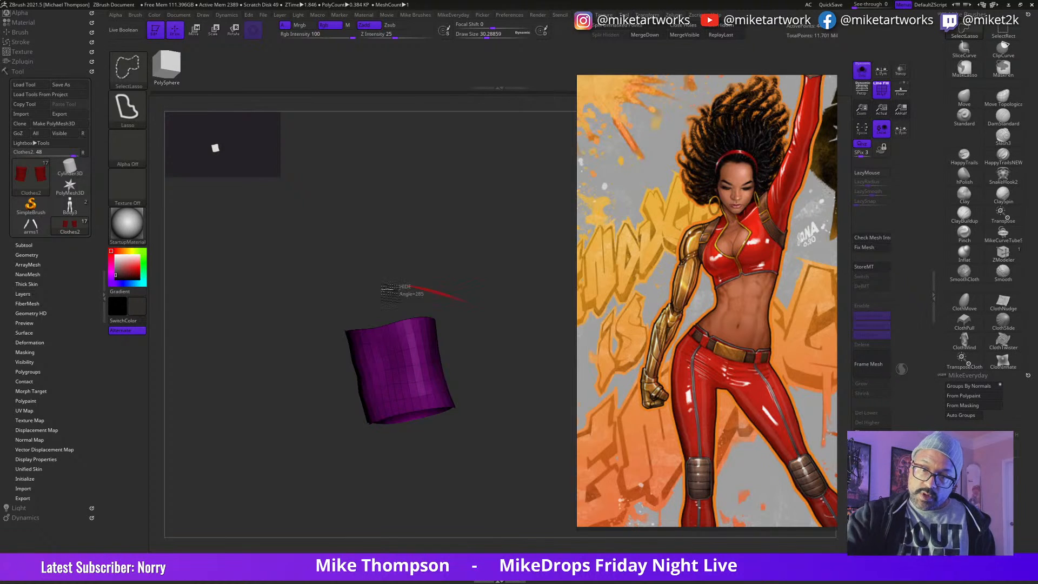
{"action": "left_click_drag", "start_coordinate": [381, 325], "coordinate": [389, 354], "text": "ctrl+alt+shift"}
{"action": "mouse_move", "coordinate": [402, 421]}
{"action": "left_mouse_down", "text": "ctrl+alt+shift"}
{"action": "mouse_move", "coordinate": [525, 295]}
{"action": "mouse_move", "coordinate": [536, 359]}
{"action": "mouse_move", "coordinate": [543, 344]}
{"action": "mouse_move", "coordinate": [508, 355]}
{"action": "mouse_move", "coordinate": [528, 408]}
{"action": "mouse_move", "coordinate": [557, 418]}
{"action": "mouse_move", "coordinate": [524, 422]}
{"action": "mouse_move", "coordinate": [538, 413]}
{"action": "left_mouse_up", "text": "ctrl+alt+shift"}
{"action": "left_click_drag", "start_coordinate": [530, 459], "coordinate": [541, 470]}
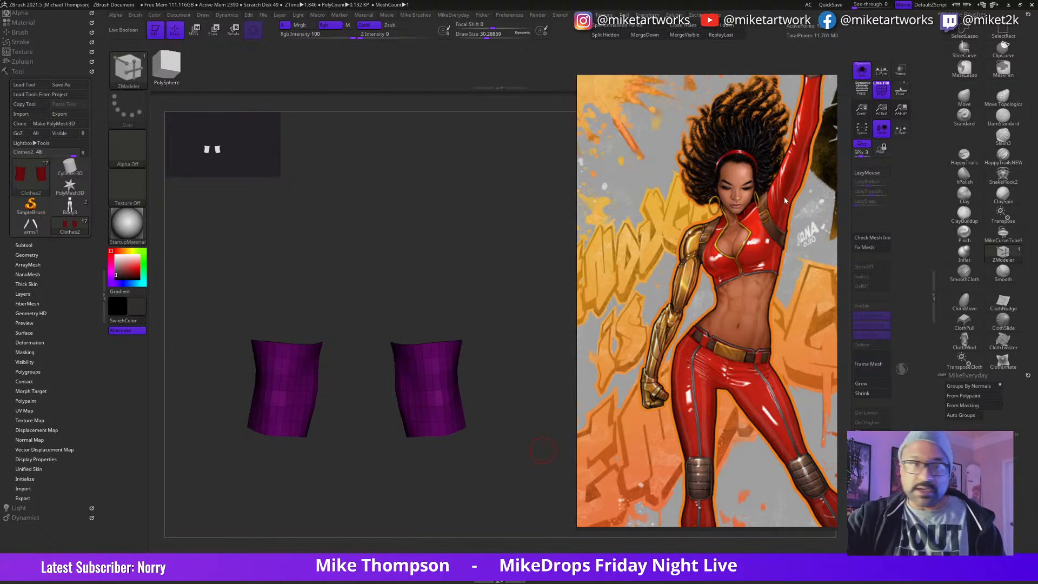
Step: Show the other subtools to check the knee panels' coverage on the legs, and isolate the panels again
{"action": "left_click", "coordinate": [27, 245]}
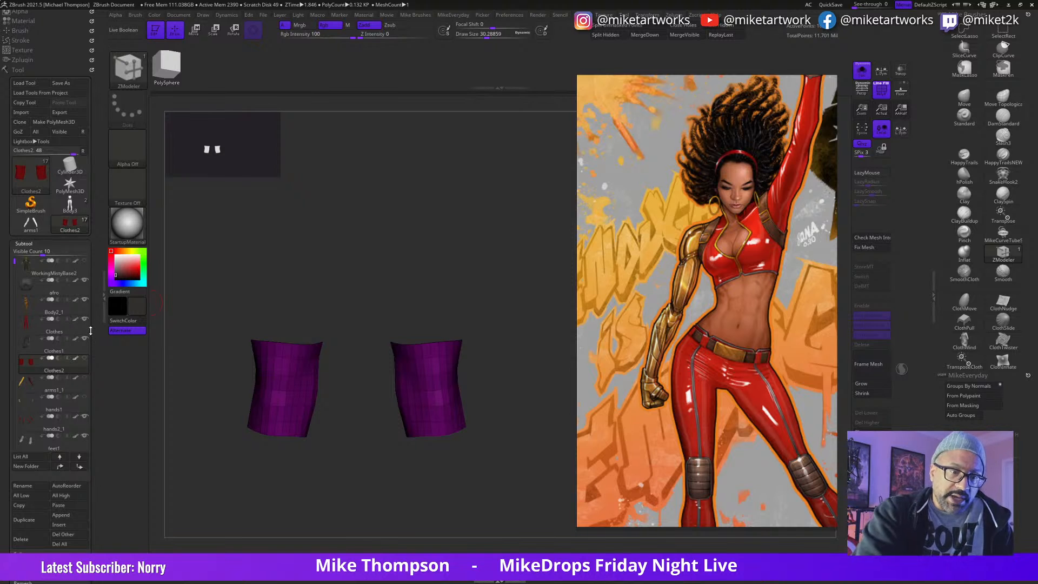
{"action": "left_click", "coordinate": [862, 78]}
{"action": "left_click_drag", "start_coordinate": [561, 375], "coordinate": [551, 355]}
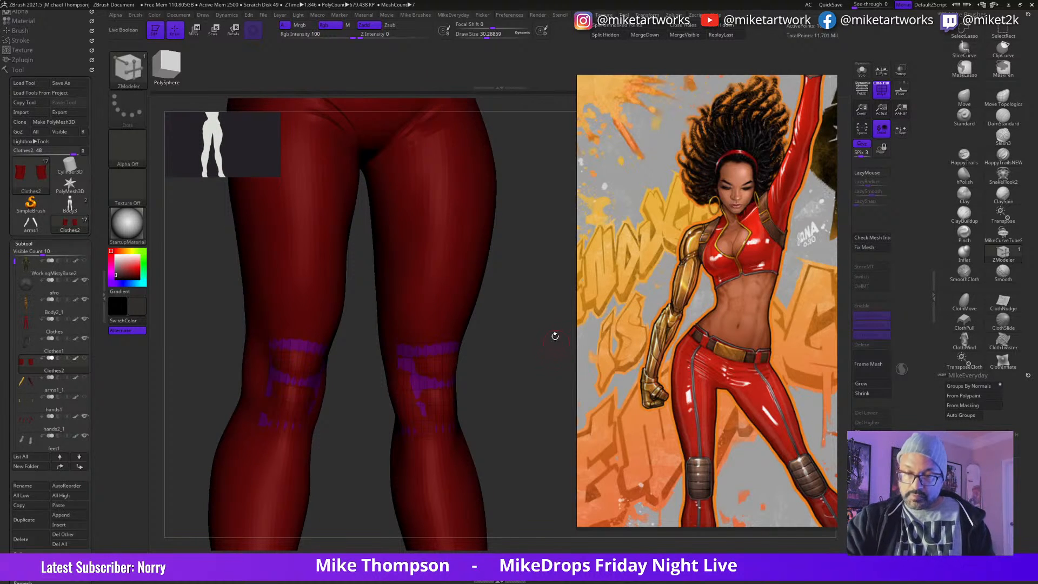
{"action": "key", "text": "ctrl+shift"}
{"action": "mouse_move", "coordinate": [404, 389]}
{"action": "left_mouse_down", "text": "ctrl+alt+shift"}
{"action": "mouse_move", "coordinate": [375, 440]}
{"action": "mouse_move", "coordinate": [387, 331]}
{"action": "left_mouse_up", "text": "ctrl+alt+shift"}
{"action": "mouse_move", "coordinate": [552, 410]}
{"action": "left_mouse_down"}
{"action": "mouse_move", "coordinate": [526, 403]}
{"action": "mouse_move", "coordinate": [551, 387]}
{"action": "mouse_move", "coordinate": [559, 410]}
{"action": "mouse_move", "coordinate": [545, 397]}
{"action": "mouse_move", "coordinate": [560, 380]}
{"action": "mouse_move", "coordinate": [543, 379]}
{"action": "left_mouse_up"}
{"action": "left_click", "coordinate": [862, 70]}
Step: Refine the visible front area of the knee panels with lasso selections and delete the hidden geometry
{"action": "mouse_move", "coordinate": [465, 447]}
{"action": "left_mouse_down"}
{"action": "mouse_move", "coordinate": [460, 430]}
{"action": "mouse_move", "coordinate": [450, 452]}
{"action": "left_mouse_up"}
{"action": "key", "text": "ctrl+shift"}
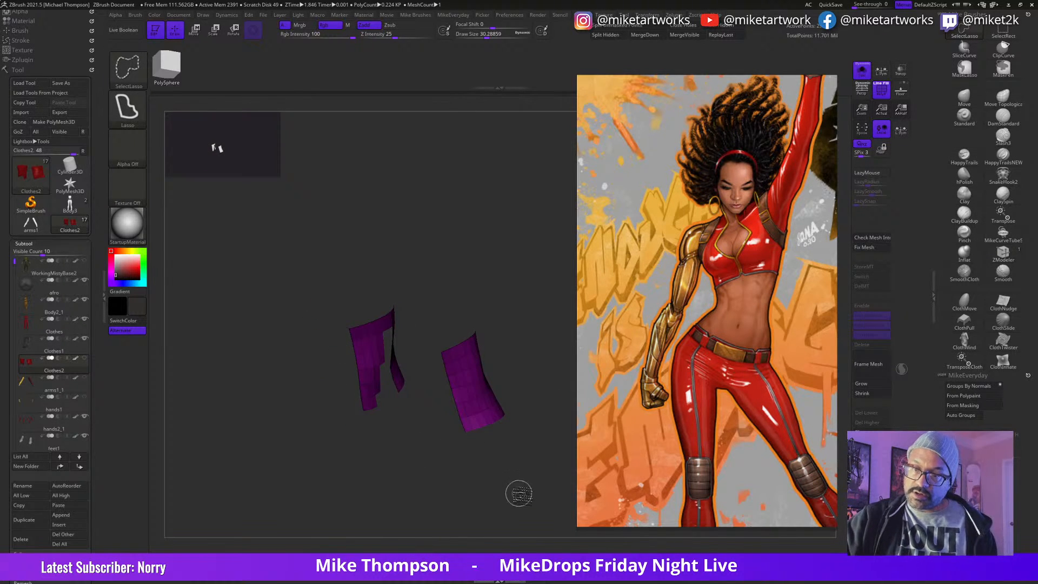
{"action": "mouse_move", "coordinate": [514, 477]}
{"action": "left_mouse_down"}
{"action": "mouse_move", "coordinate": [534, 464]}
{"action": "mouse_move", "coordinate": [514, 376]}
{"action": "left_mouse_up"}
{"action": "key", "text": "ctrl+shift"}
{"action": "left_click_drag", "start_coordinate": [425, 298], "coordinate": [426, 327], "text": "ctrl+alt+shift"}
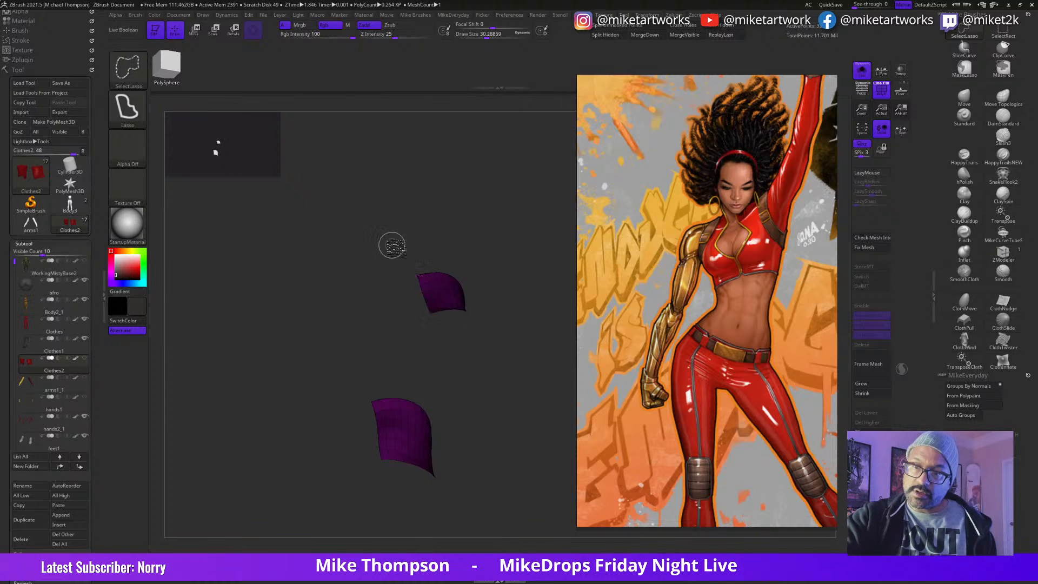
{"action": "mouse_move", "coordinate": [505, 352]}
{"action": "left_mouse_down"}
{"action": "mouse_move", "coordinate": [530, 362]}
{"action": "mouse_move", "coordinate": [548, 431]}
{"action": "mouse_move", "coordinate": [505, 454]}
{"action": "mouse_move", "coordinate": [564, 458]}
{"action": "left_mouse_up"}
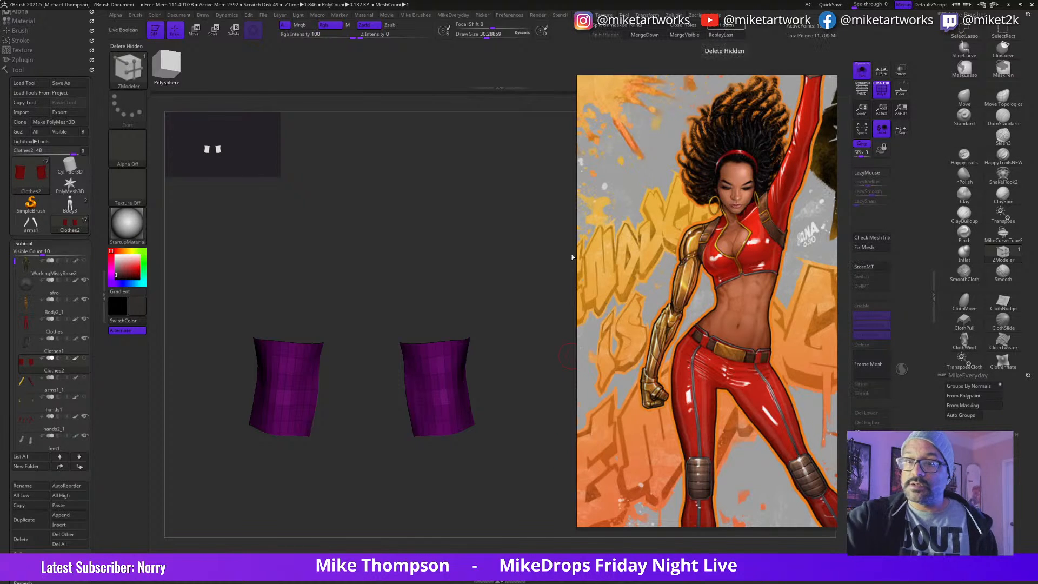
Step: Delete more edge loops from both knee panels to simplify them into a coarse grid, undoing an unwanted edit
{"action": "mouse_move", "coordinate": [518, 448]}
{"action": "left_mouse_down"}
{"action": "mouse_move", "coordinate": [525, 438]}
{"action": "mouse_move", "coordinate": [519, 449]}
{"action": "left_mouse_up"}
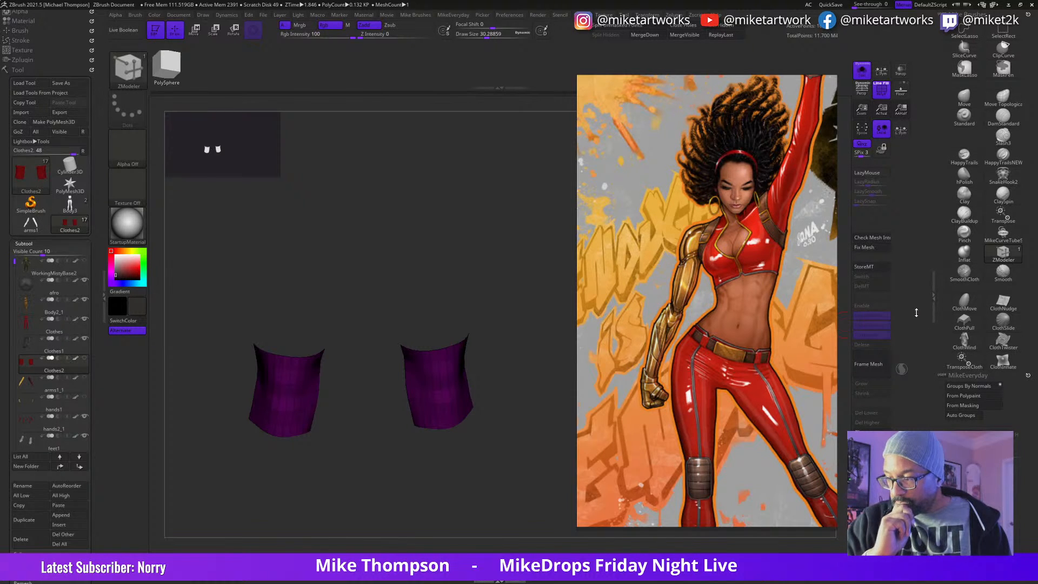
{"action": "mouse_move", "coordinate": [525, 435]}
{"action": "left_mouse_down"}
{"action": "mouse_move", "coordinate": [530, 427]}
{"action": "mouse_move", "coordinate": [527, 443]}
{"action": "mouse_move", "coordinate": [545, 432]}
{"action": "left_mouse_up"}
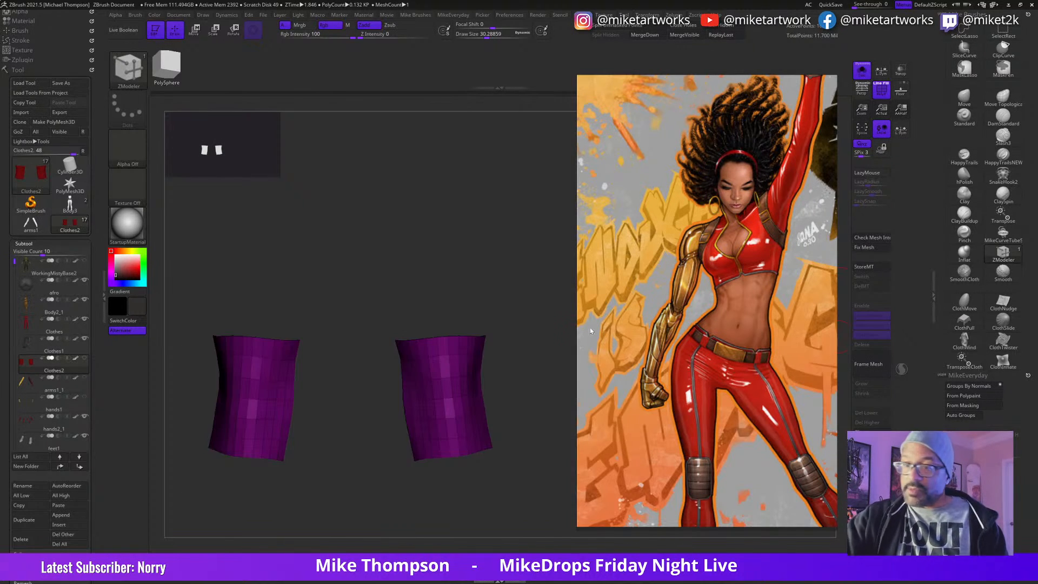
{"action": "left_click_drag", "start_coordinate": [513, 299], "coordinate": [498, 301]}
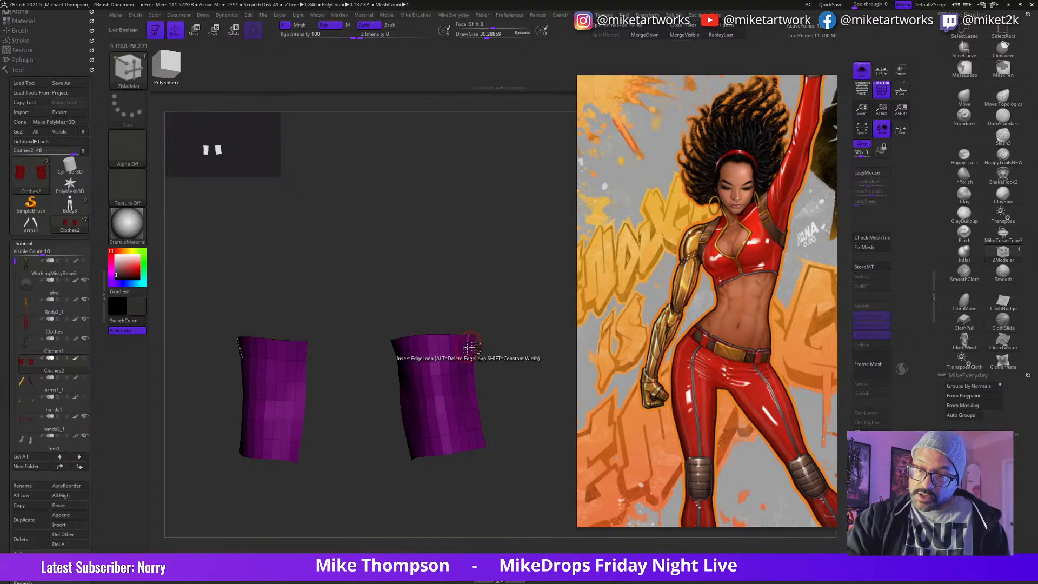
{"action": "left_click_drag", "start_coordinate": [489, 315], "coordinate": [452, 314]}
{"action": "left_click", "coordinate": [431, 346], "text": "alt"}
{"action": "left_click_drag", "start_coordinate": [495, 339], "coordinate": [512, 364]}
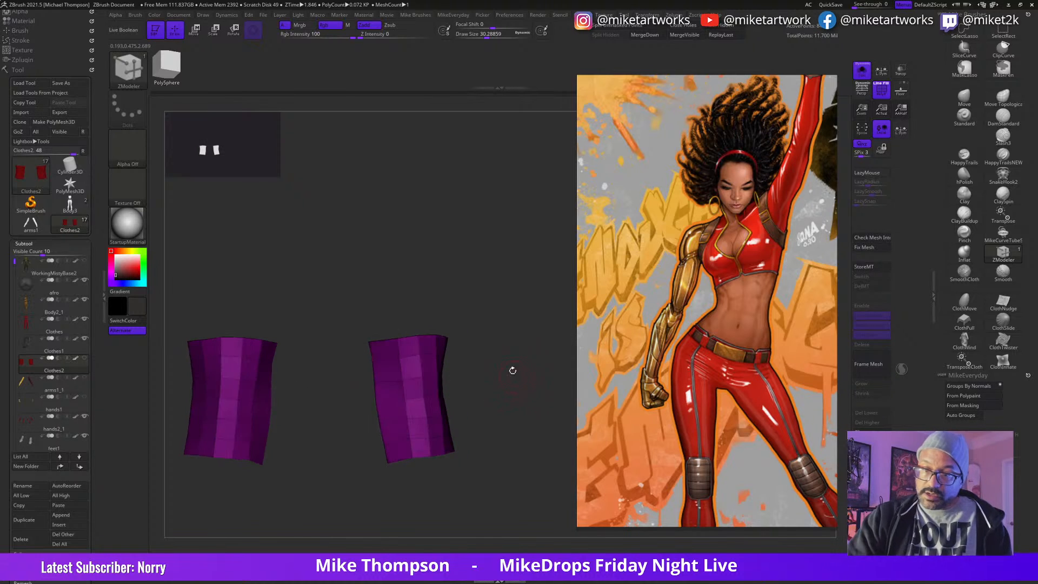
{"action": "left_click", "coordinate": [402, 392]}
{"action": "left_click_drag", "start_coordinate": [544, 382], "coordinate": [516, 413]}
{"action": "key", "text": "ctrl+z"}
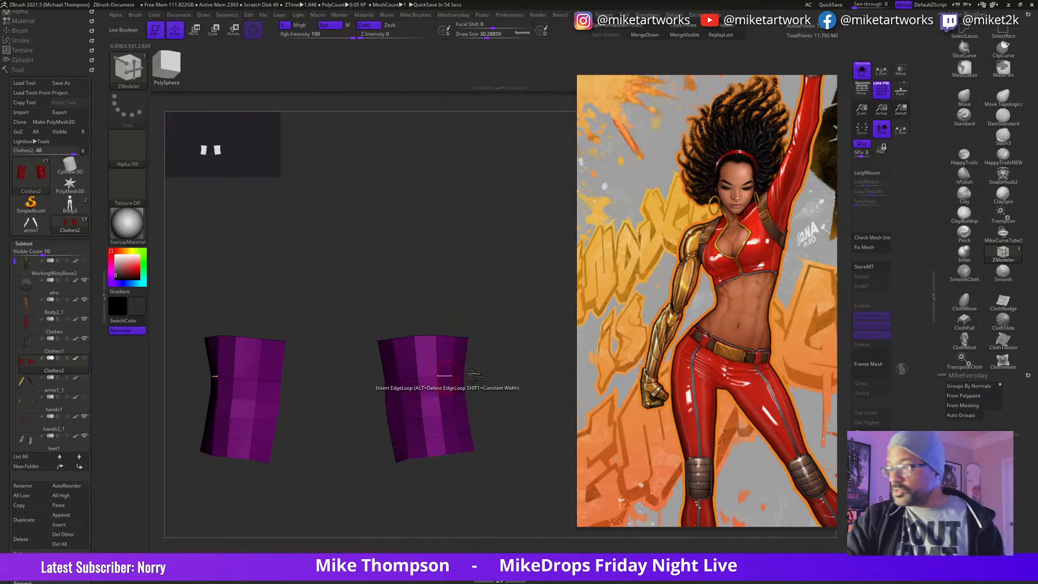
Step: Slide the knee panels' edge loops into more even spacing using the Slide action on EdgeLoop Complete, and give the panels thickness
{"action": "key", "text": "space"}
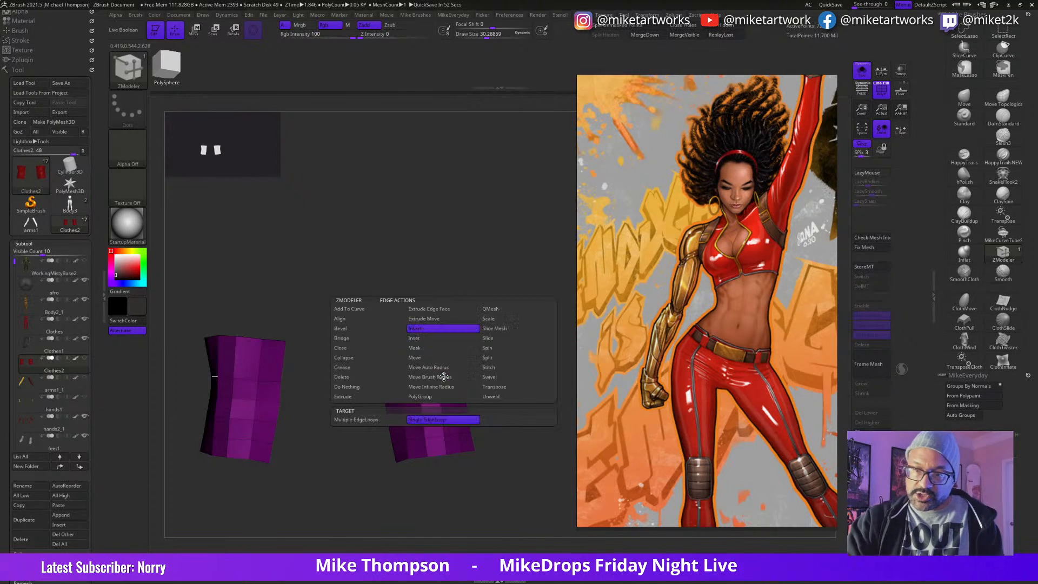
{"action": "left_click", "coordinate": [502, 338]}
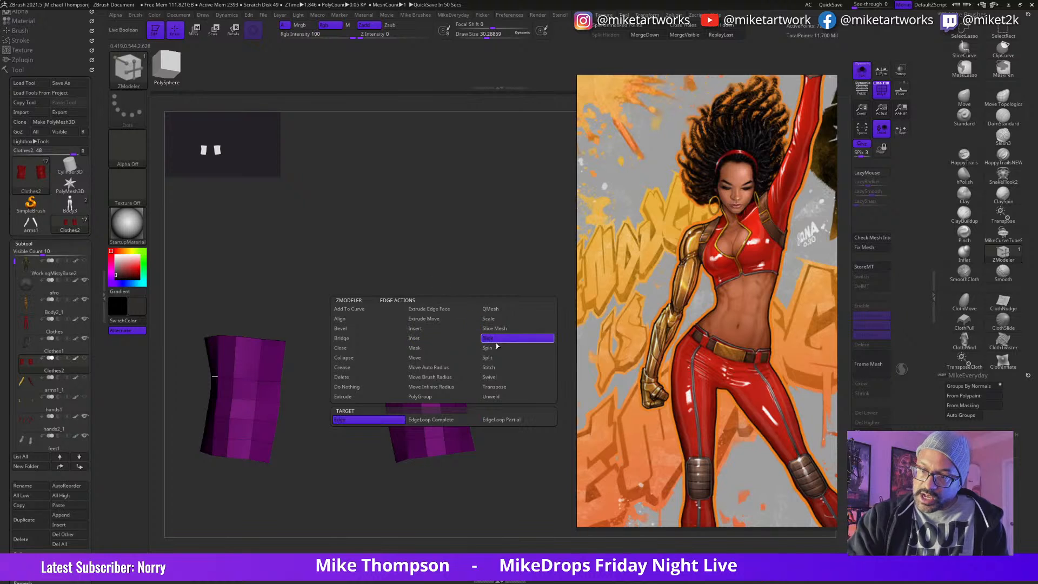
{"action": "left_click", "coordinate": [442, 420]}
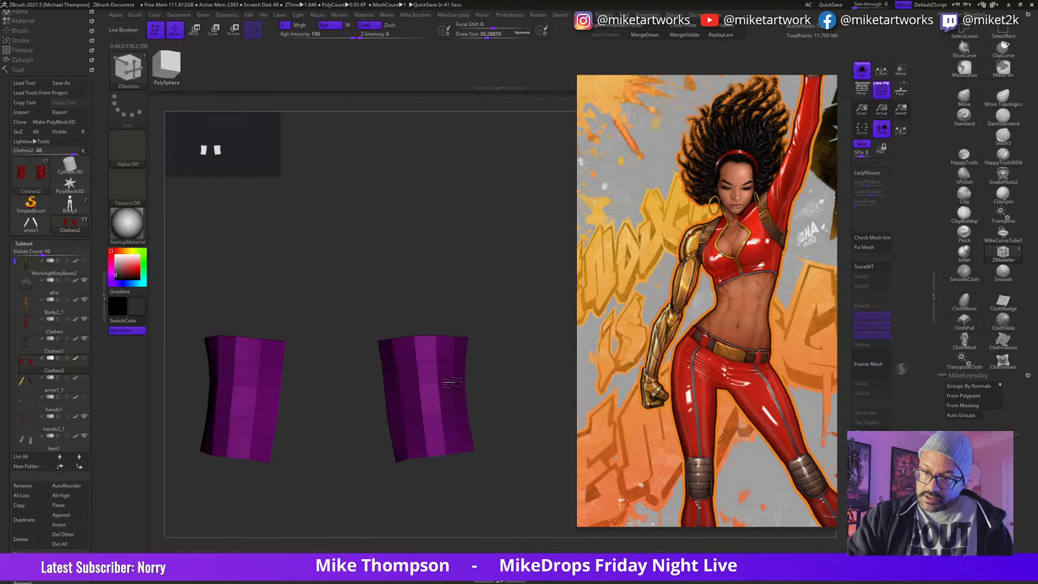
{"action": "left_click_drag", "start_coordinate": [490, 427], "coordinate": [532, 440]}
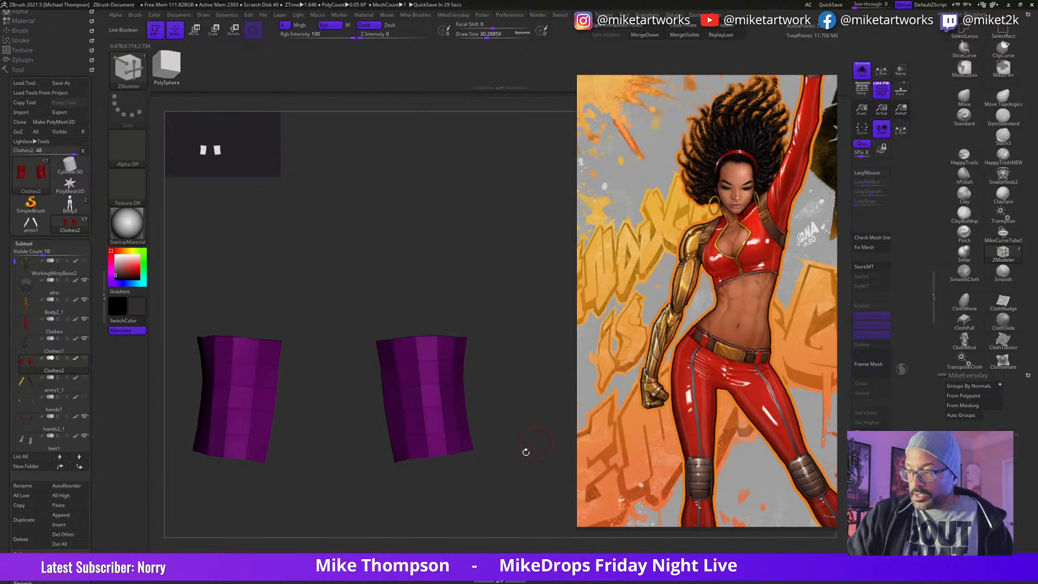
{"action": "mouse_move", "coordinate": [519, 402]}
{"action": "left_mouse_down"}
{"action": "mouse_move", "coordinate": [520, 423]}
{"action": "mouse_move", "coordinate": [473, 424]}
{"action": "mouse_move", "coordinate": [469, 440]}
{"action": "mouse_move", "coordinate": [503, 476]}
{"action": "mouse_move", "coordinate": [520, 453]}
{"action": "mouse_move", "coordinate": [521, 407]}
{"action": "mouse_move", "coordinate": [543, 407]}
{"action": "mouse_move", "coordinate": [546, 395]}
{"action": "left_mouse_up"}
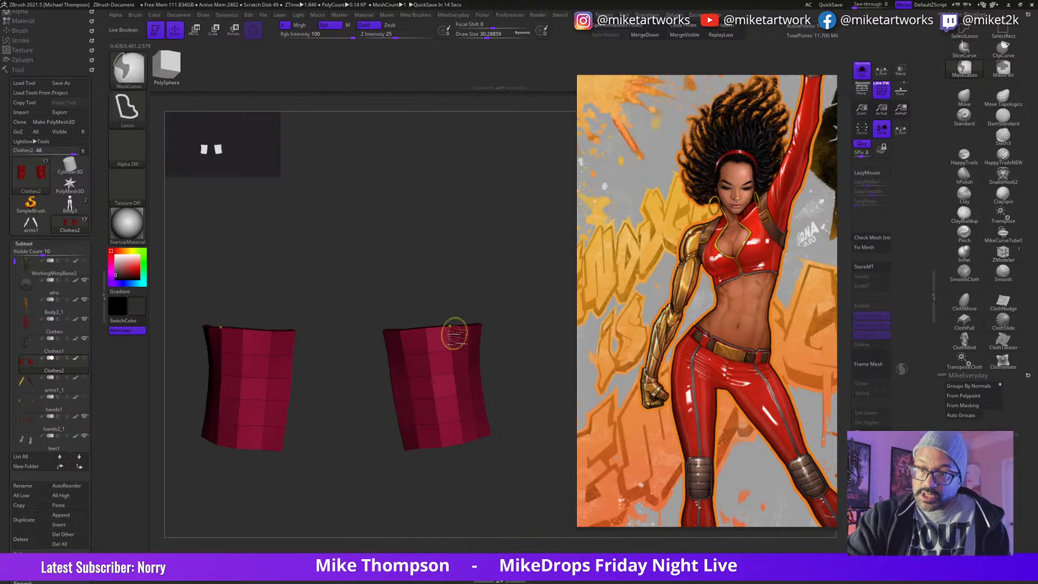
Step: Switch the ZModeler edge action to Insert and add supporting edge loops near the borders of the thickened knee panels
{"action": "key", "text": "space"}
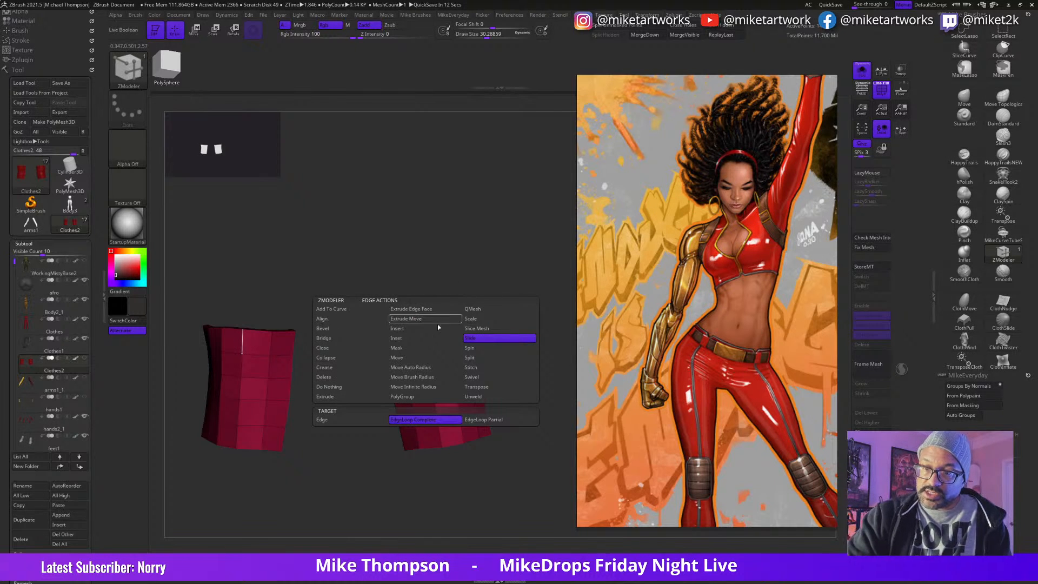
{"action": "left_click", "coordinate": [403, 328]}
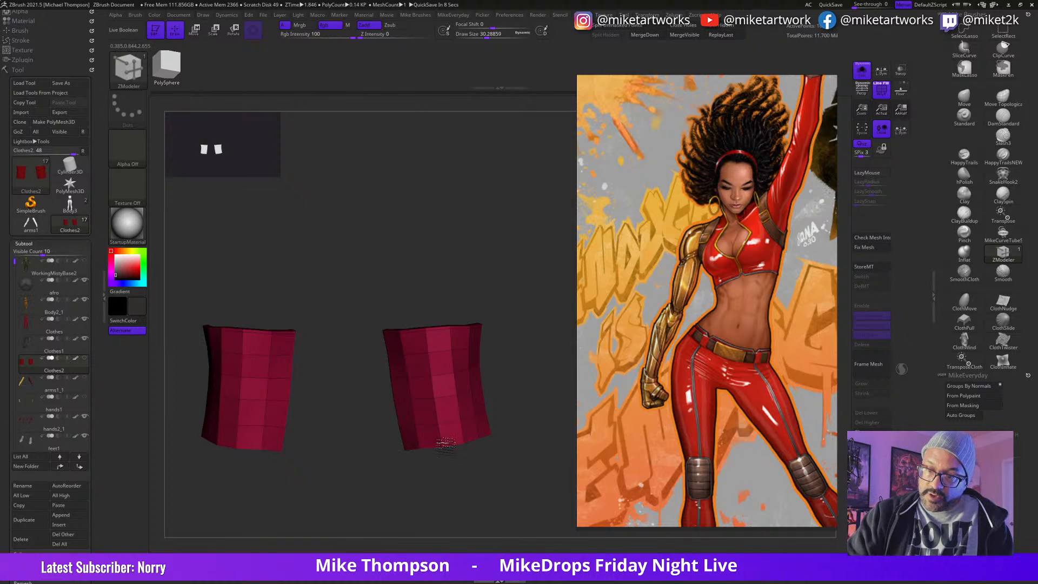
{"action": "left_click", "coordinate": [406, 428]}
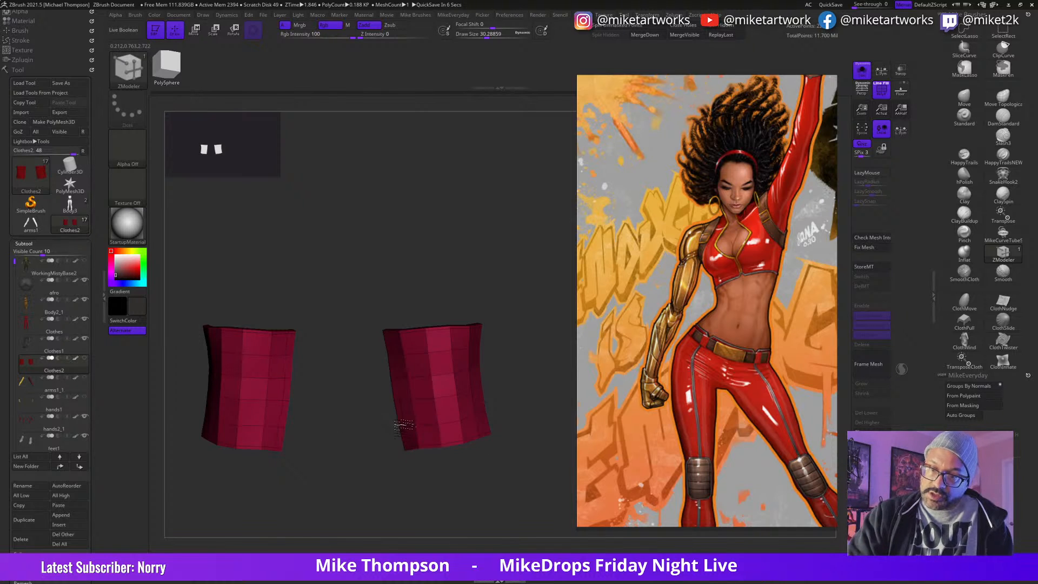
{"action": "left_click_drag", "start_coordinate": [531, 385], "coordinate": [512, 396]}
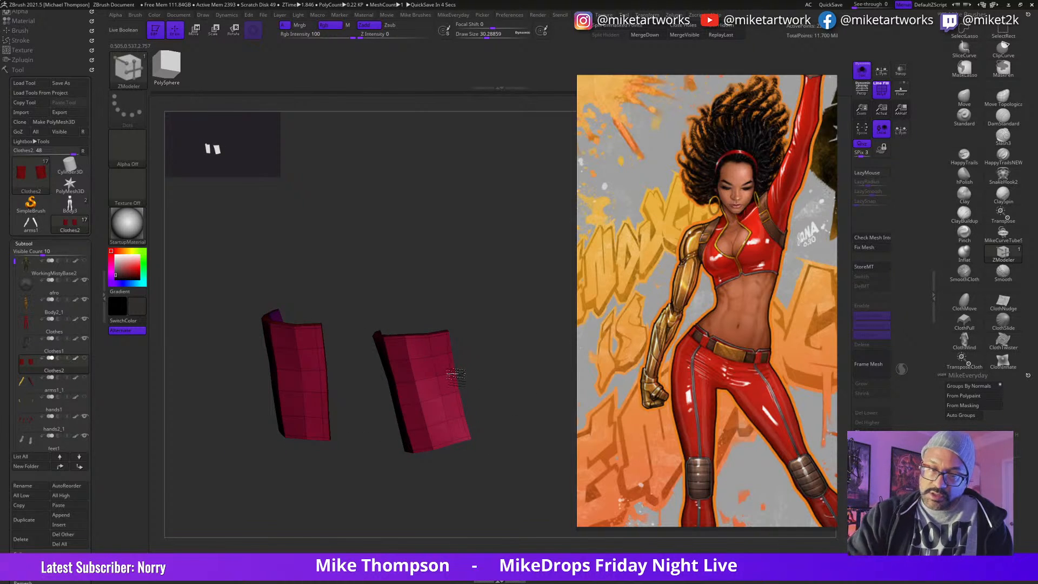
{"action": "left_click_drag", "start_coordinate": [491, 360], "coordinate": [505, 338]}
Step: Turn on dynamic subdivision for the knee panels, check their fit with the other subtools shown, and isolate them again
{"action": "left_click", "coordinate": [30, 244]}
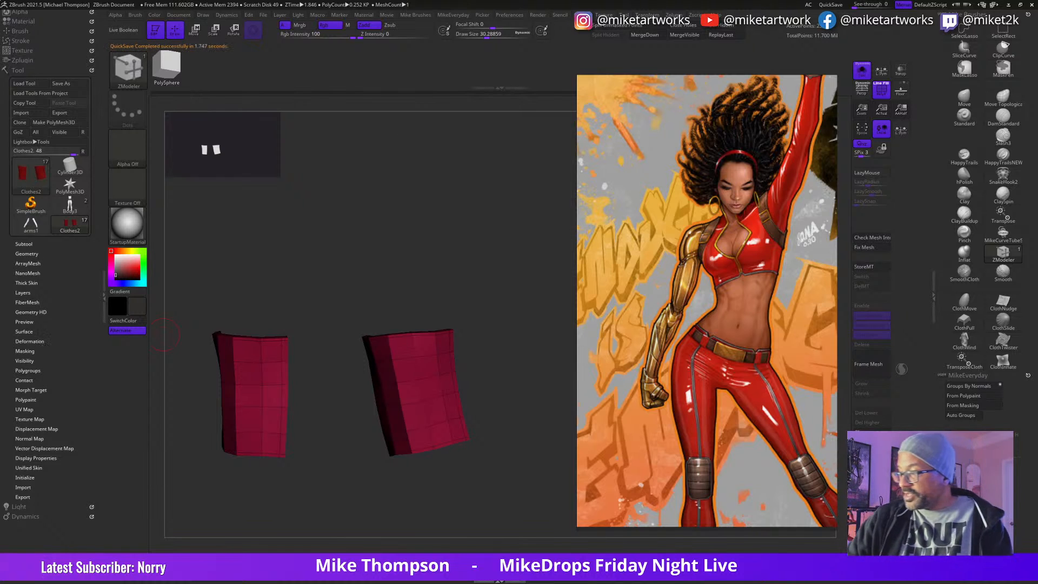
{"action": "key", "text": "d"}
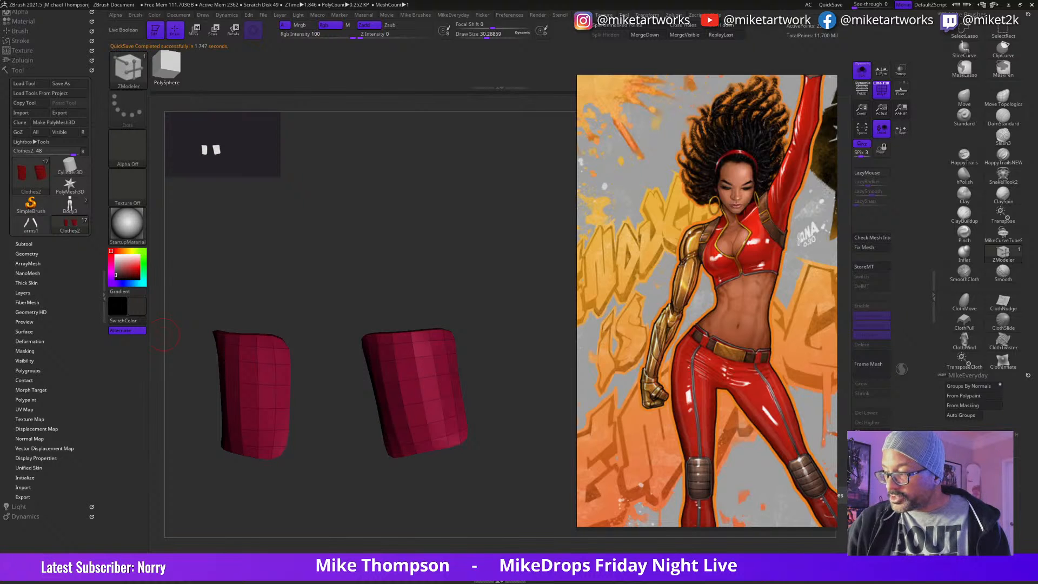
{"action": "left_click_drag", "start_coordinate": [499, 470], "coordinate": [524, 478]}
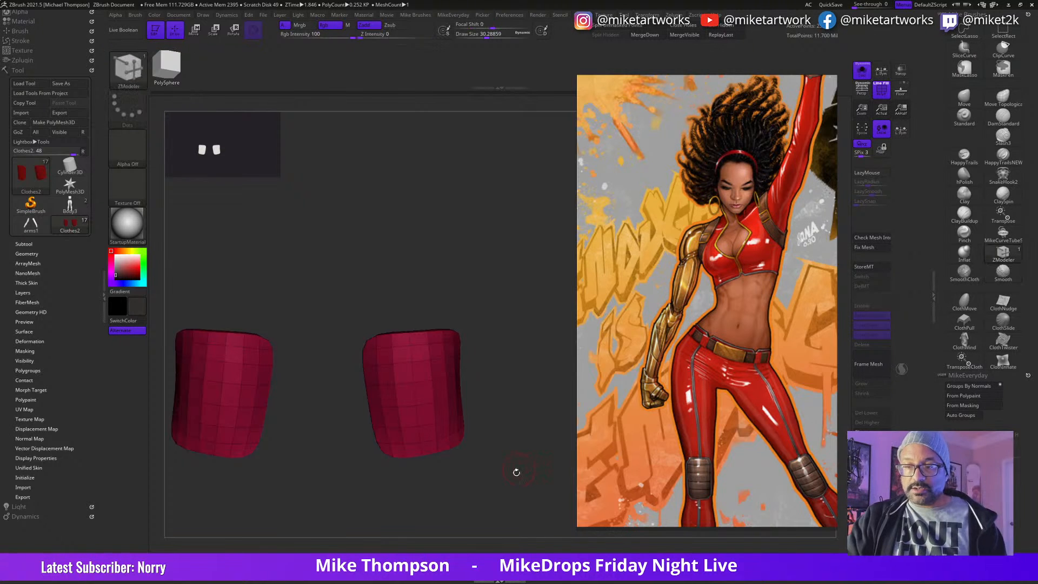
{"action": "left_click", "coordinate": [864, 72]}
{"action": "mouse_move", "coordinate": [544, 431]}
{"action": "left_mouse_down"}
{"action": "mouse_move", "coordinate": [519, 435]}
{"action": "mouse_move", "coordinate": [551, 427]}
{"action": "left_mouse_up"}
{"action": "left_click", "coordinate": [862, 71]}
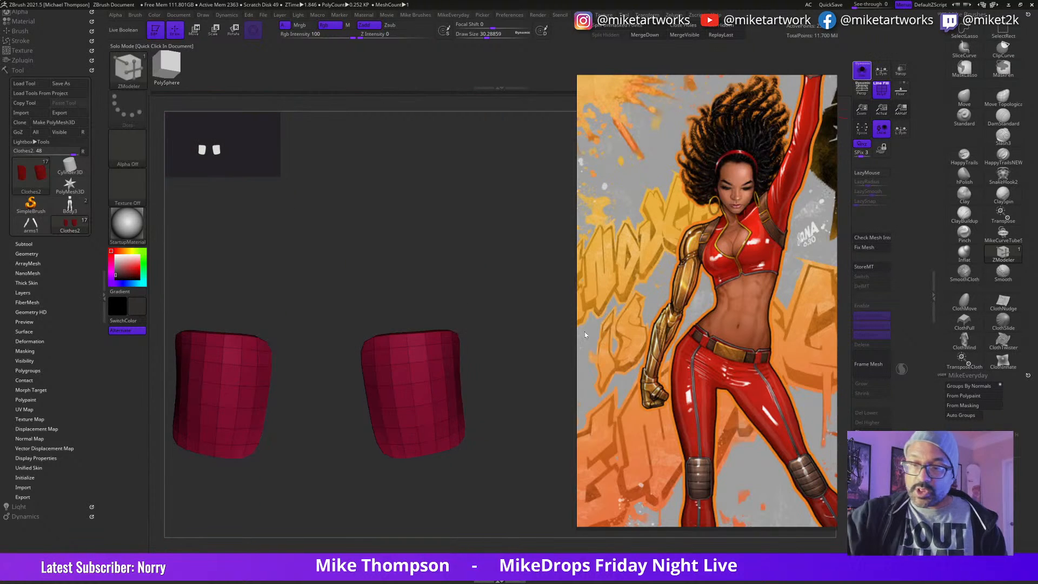
Step: Switch to the Move brush and enlarge the draw size to about 133
{"action": "left_click", "coordinate": [961, 99]}
{"action": "key", "text": "s"}
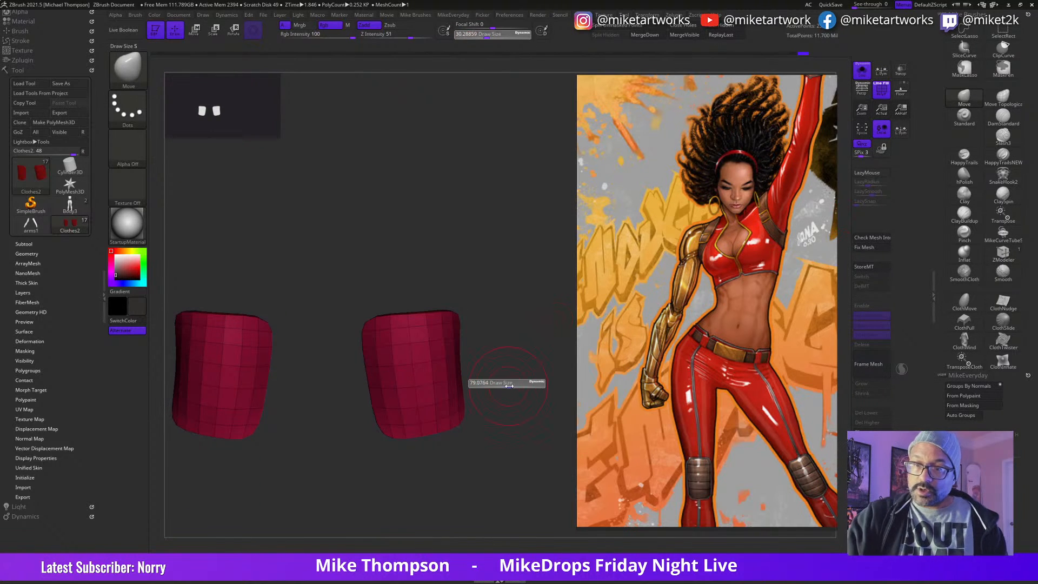
{"action": "mouse_move", "coordinate": [514, 385]}
{"action": "left_mouse_down"}
{"action": "mouse_move", "coordinate": [508, 424]}
{"action": "mouse_move", "coordinate": [520, 378]}
{"action": "left_mouse_up"}
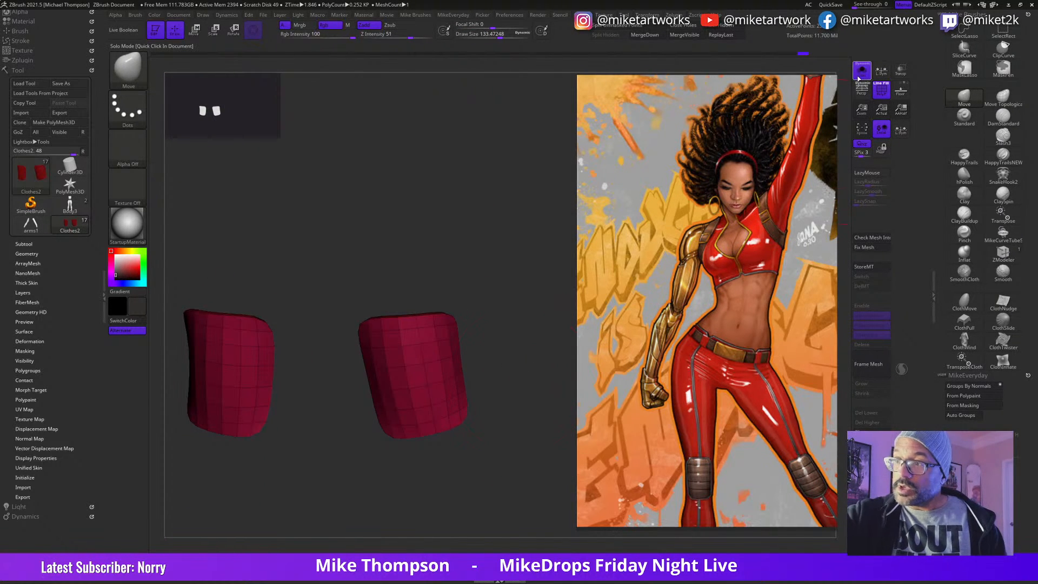
{"action": "left_click_drag", "start_coordinate": [505, 327], "coordinate": [512, 307]}
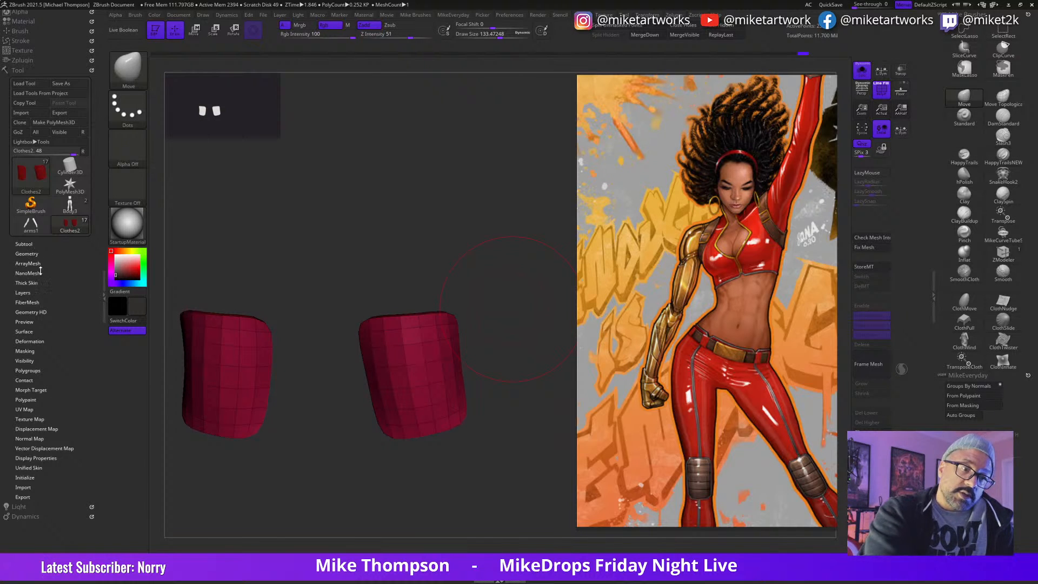
Step: Smooth the corners and surface of both knee panels with the Polish deformation
{"action": "left_click", "coordinate": [34, 243]}
{"action": "left_click", "coordinate": [31, 243]}
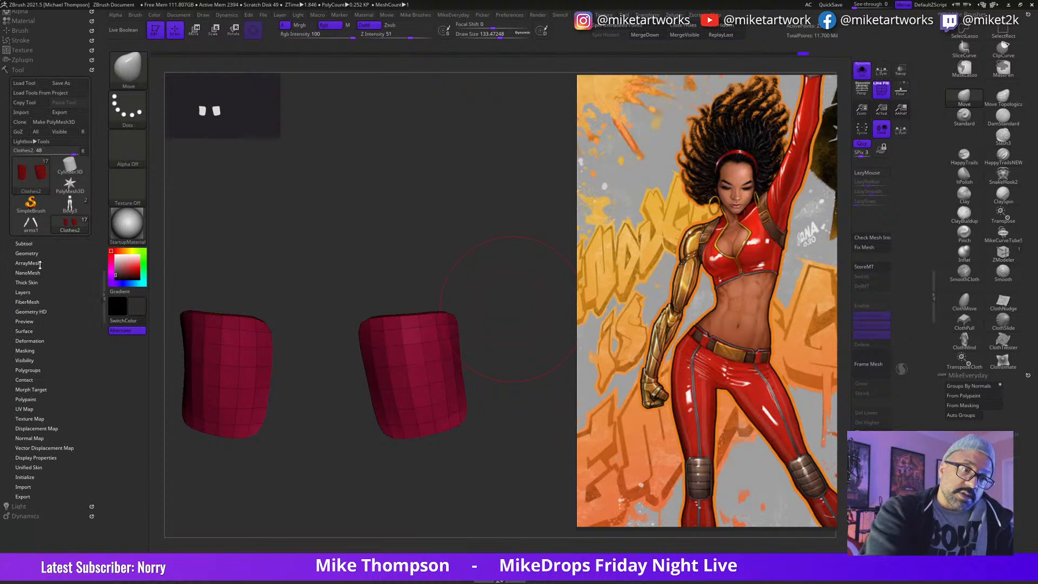
{"action": "left_click", "coordinate": [30, 341]}
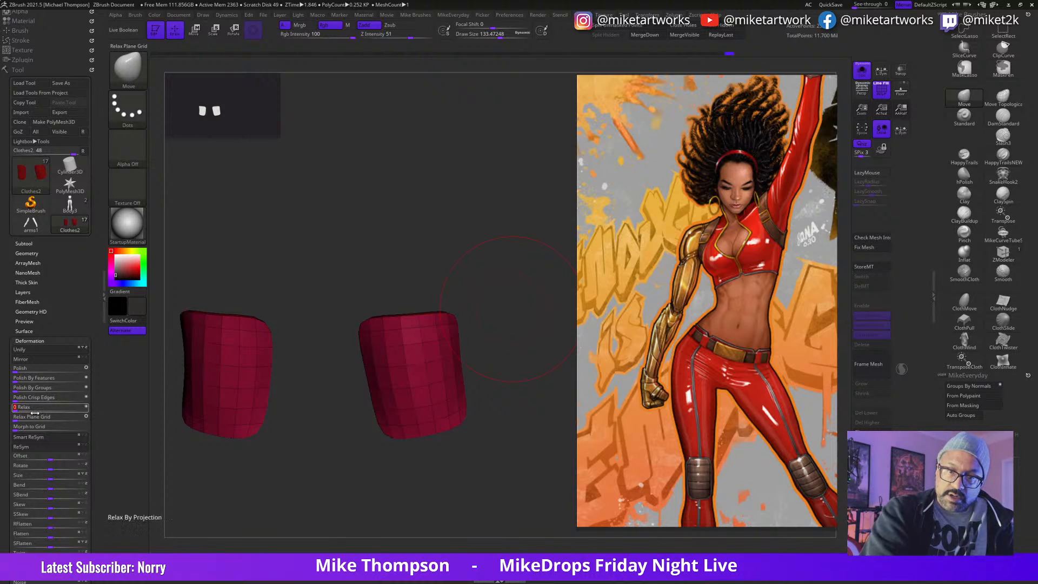
{"action": "left_click", "coordinate": [23, 370]}
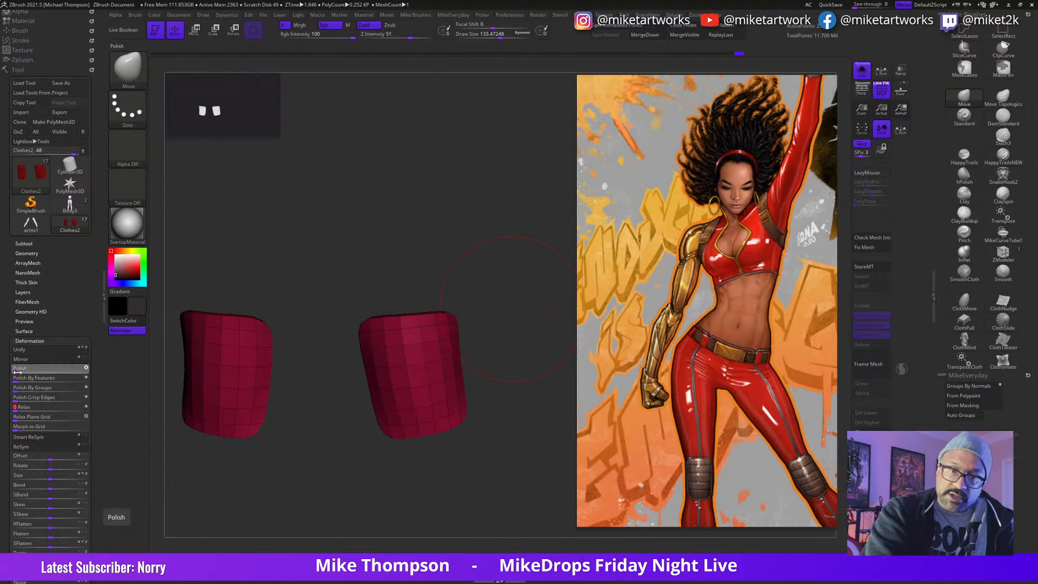
{"action": "left_click_drag", "start_coordinate": [440, 280], "coordinate": [524, 352]}
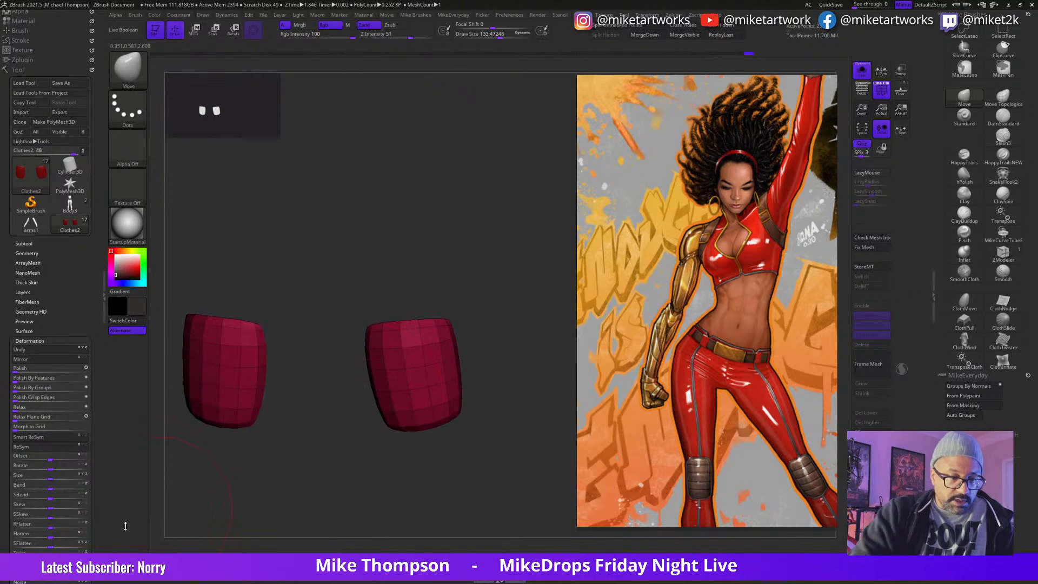
Step: Slightly inflate the knee panels with the Inflate deformation and show the other subtools around them again
{"action": "scroll", "coordinate": [97, 457], "scroll_direction": "down", "scroll_amount": 5}
{"action": "left_click_drag", "start_coordinate": [52, 474], "coordinate": [56, 474]}
{"action": "left_click_drag", "start_coordinate": [519, 459], "coordinate": [541, 455]}
{"action": "left_click", "coordinate": [861, 76]}
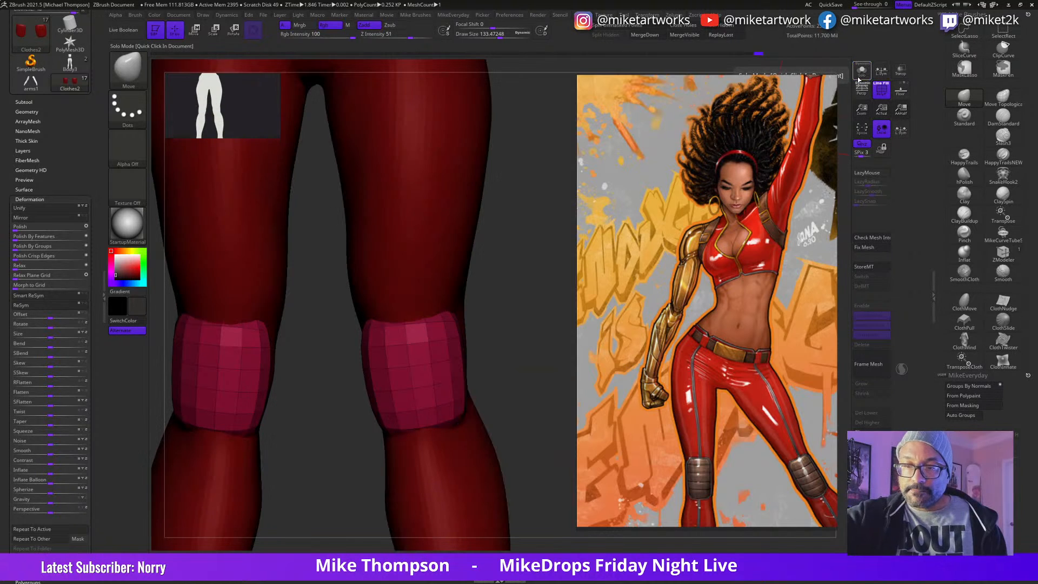
Step: Reset the gizmo orientation on the knee pads, then rotate them slightly and shift them inward to line up with the knees
{"action": "mouse_move", "coordinate": [528, 362]}
{"action": "left_mouse_down"}
{"action": "mouse_move", "coordinate": [470, 378]}
{"action": "mouse_move", "coordinate": [543, 375]}
{"action": "left_mouse_up"}
{"action": "key", "text": "w"}
{"action": "left_click", "coordinate": [424, 377]}
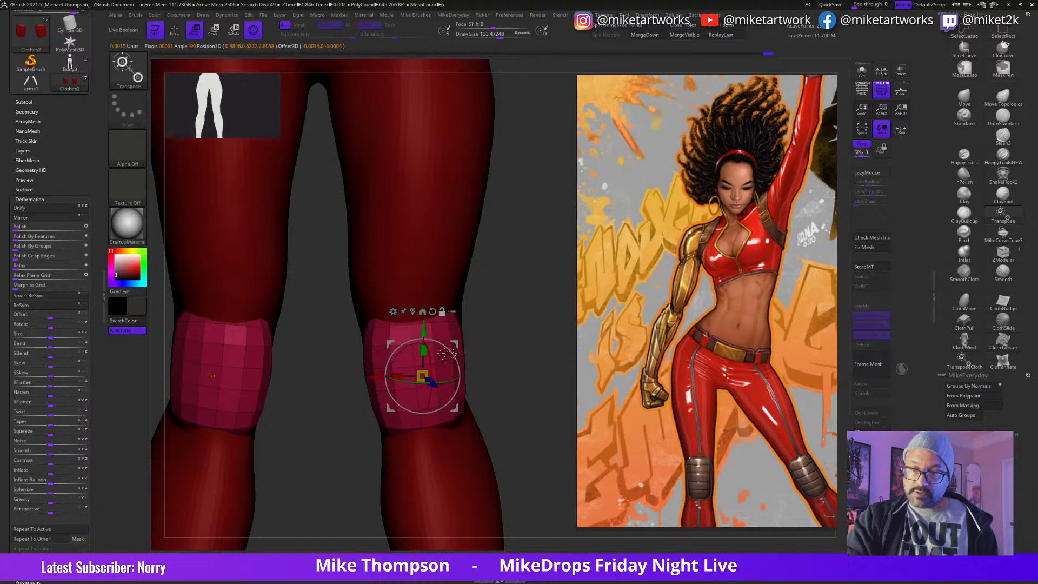
{"action": "left_click", "coordinate": [433, 312]}
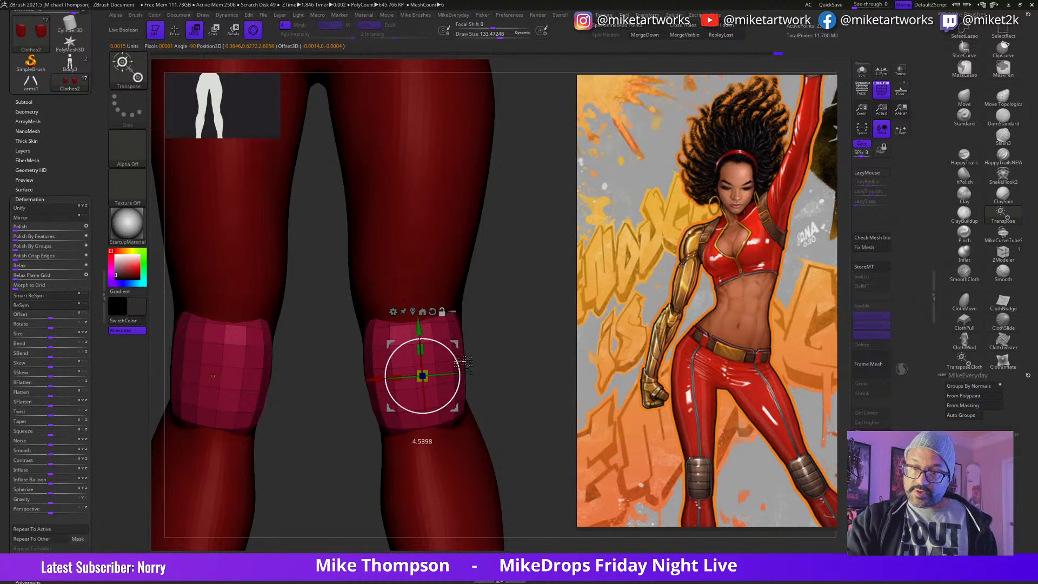
{"action": "mouse_move", "coordinate": [463, 362]}
{"action": "left_mouse_down"}
{"action": "mouse_move", "coordinate": [531, 373]}
{"action": "mouse_move", "coordinate": [471, 371]}
{"action": "left_mouse_up"}
{"action": "left_click_drag", "start_coordinate": [389, 374], "coordinate": [414, 382]}
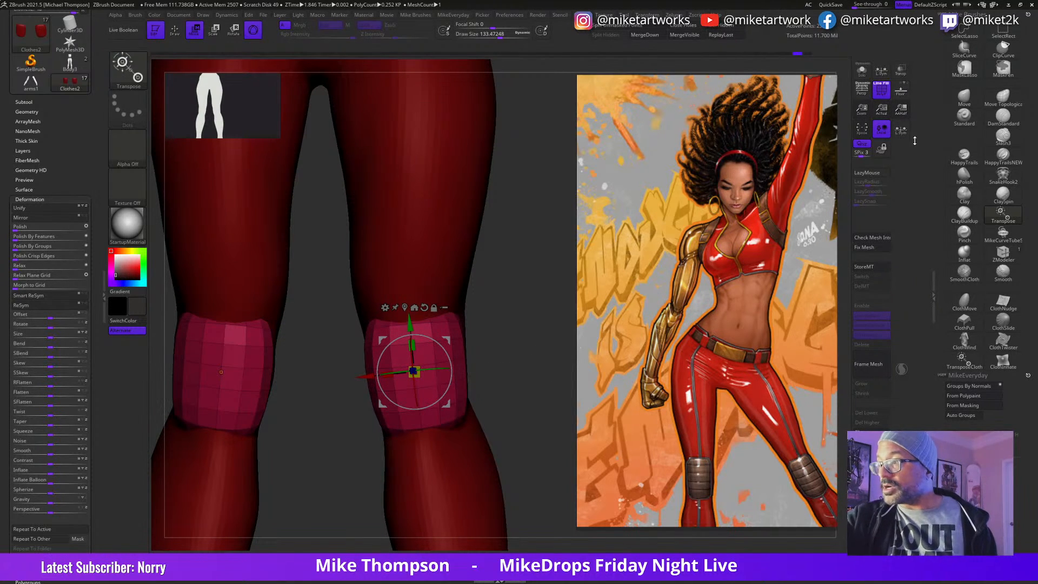
Step: With local symmetry on, scale the knee pads narrower and move them slightly forward off the knees
{"action": "left_click_drag", "start_coordinate": [394, 375], "coordinate": [419, 339]}
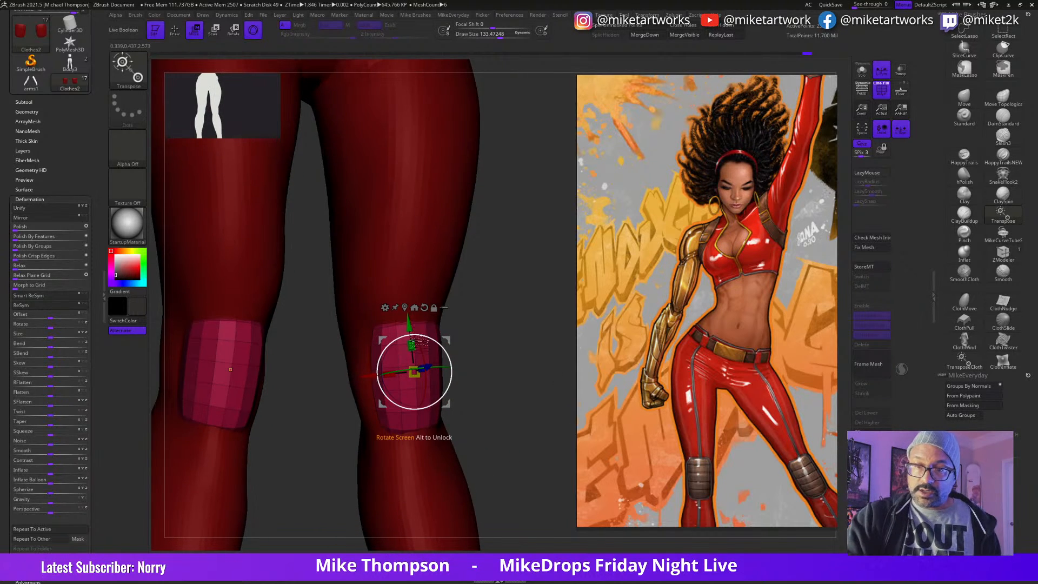
{"action": "left_click_drag", "start_coordinate": [542, 355], "coordinate": [538, 389]}
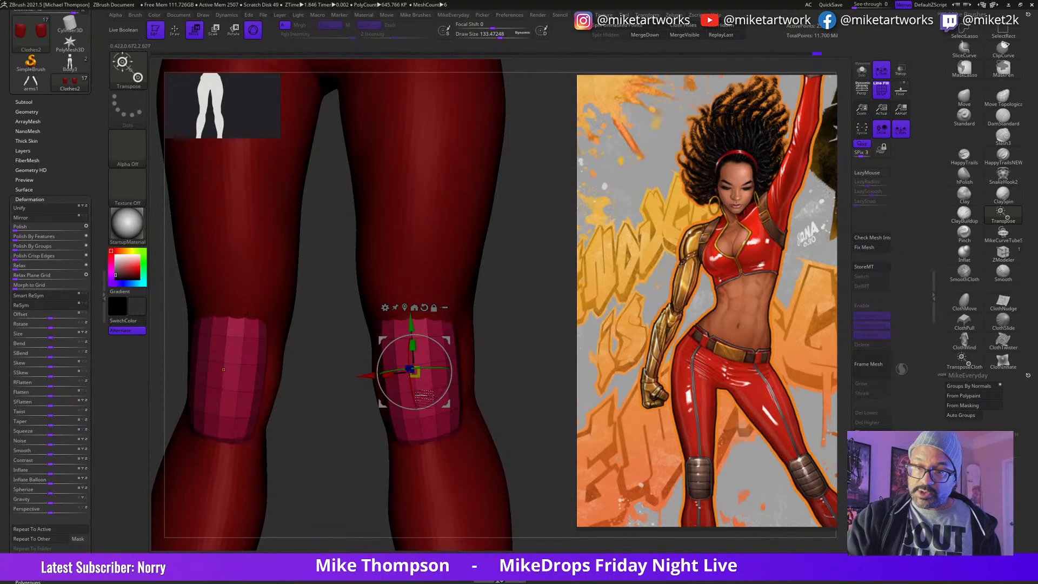
{"action": "left_click_drag", "start_coordinate": [417, 401], "coordinate": [417, 393]}
{"action": "left_click_drag", "start_coordinate": [518, 348], "coordinate": [521, 341]}
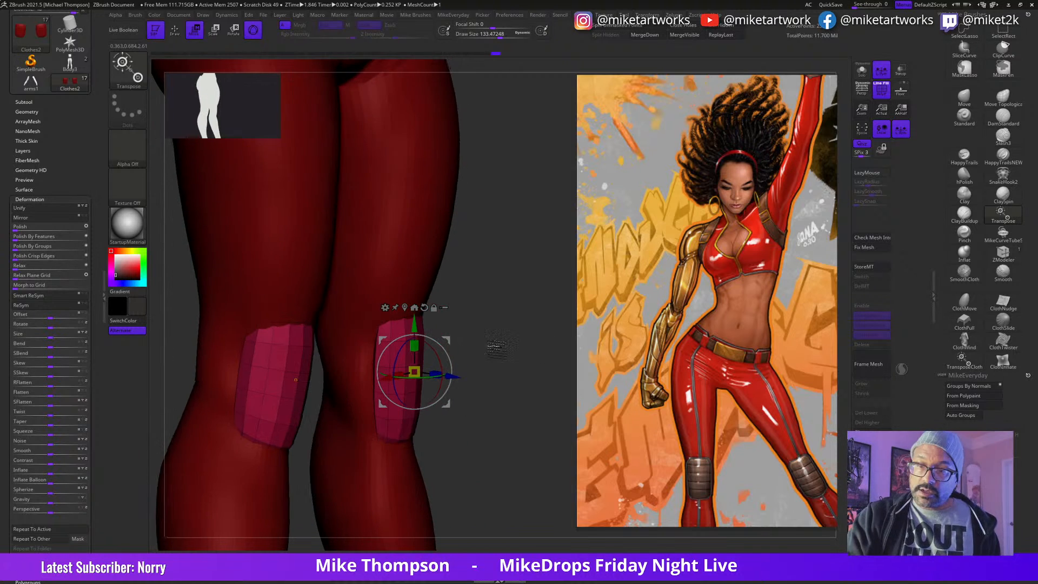
{"action": "left_click_drag", "start_coordinate": [458, 380], "coordinate": [461, 382]}
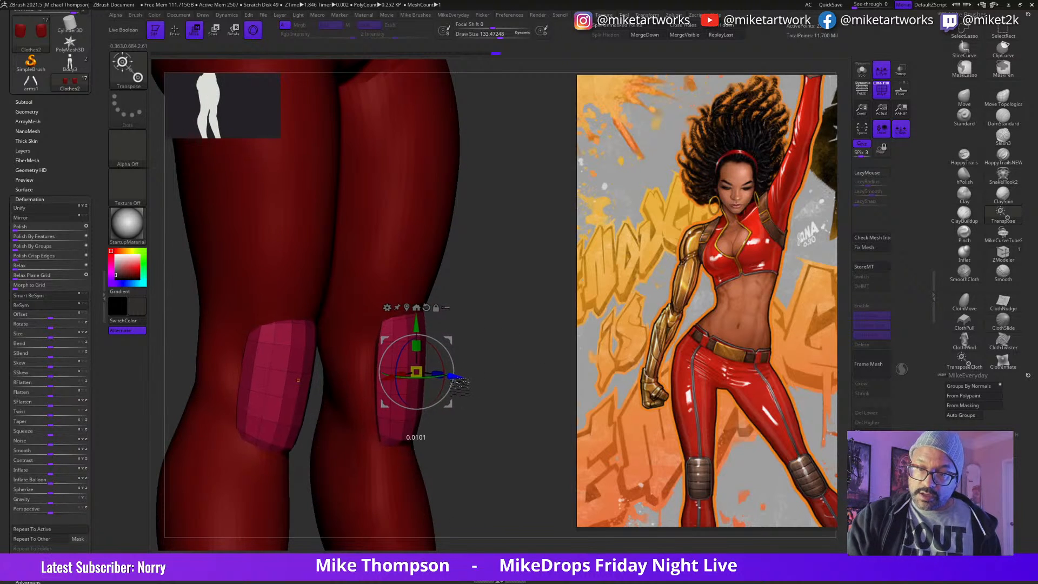
Step: Lower the knee pads slightly along the legs and return to Draw mode
{"action": "mouse_move", "coordinate": [543, 423]}
{"action": "left_mouse_down"}
{"action": "mouse_move", "coordinate": [518, 416]}
{"action": "mouse_move", "coordinate": [525, 389]}
{"action": "mouse_move", "coordinate": [552, 395]}
{"action": "mouse_move", "coordinate": [470, 405]}
{"action": "mouse_move", "coordinate": [532, 407]}
{"action": "left_mouse_up"}
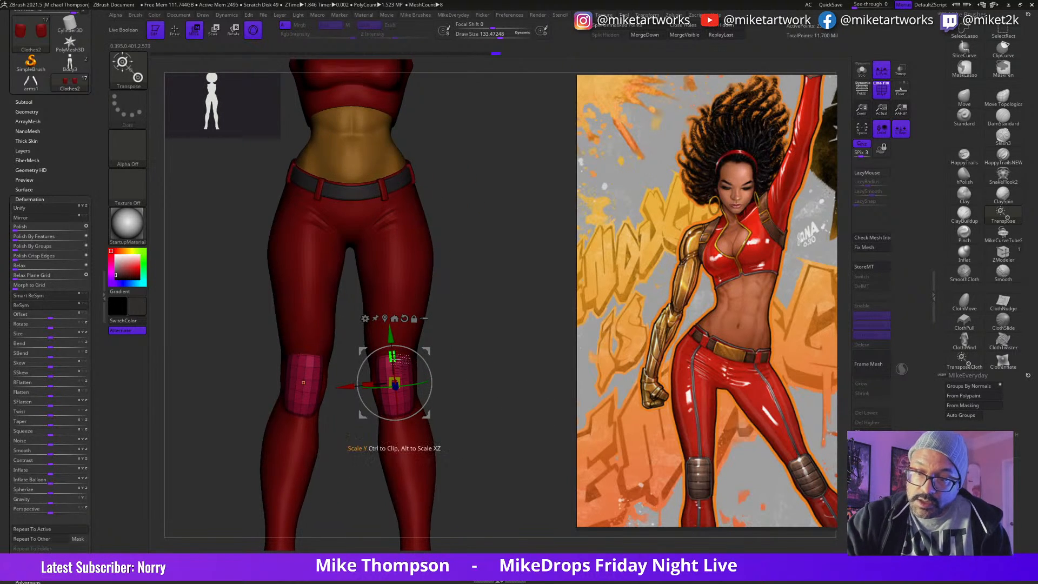
{"action": "left_click_drag", "start_coordinate": [389, 332], "coordinate": [391, 338]}
{"action": "mouse_move", "coordinate": [536, 403]}
{"action": "left_mouse_down"}
{"action": "mouse_move", "coordinate": [511, 405]}
{"action": "mouse_move", "coordinate": [547, 402]}
{"action": "left_mouse_up"}
{"action": "key", "text": "q"}
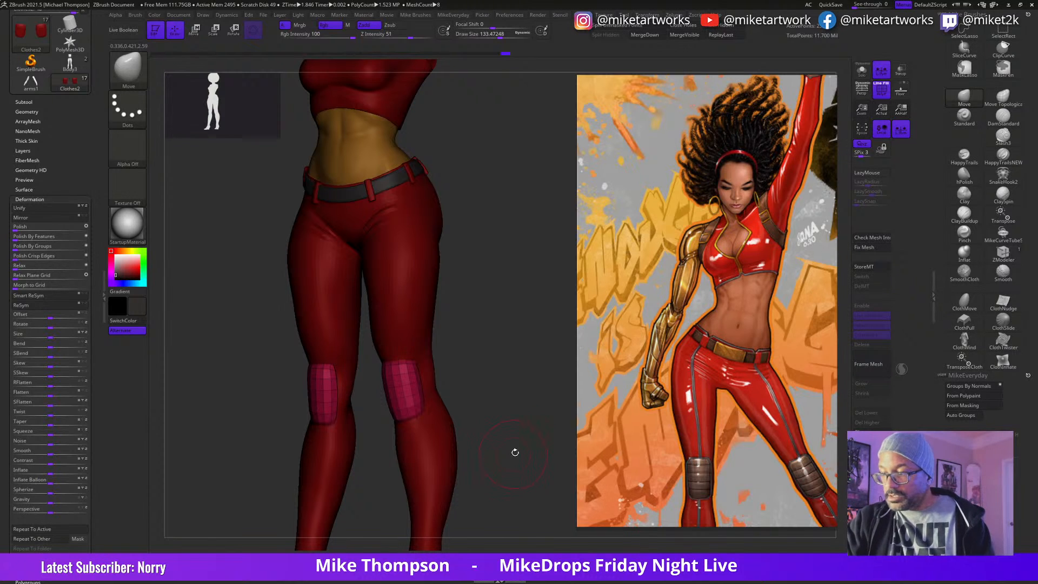
Step: Pick the belt's dark grey colour (RGB 50, 46, 46) and fill the knee pads with it
{"action": "key", "text": "space"}
{"action": "left_click_drag", "start_coordinate": [399, 463], "coordinate": [390, 178]}
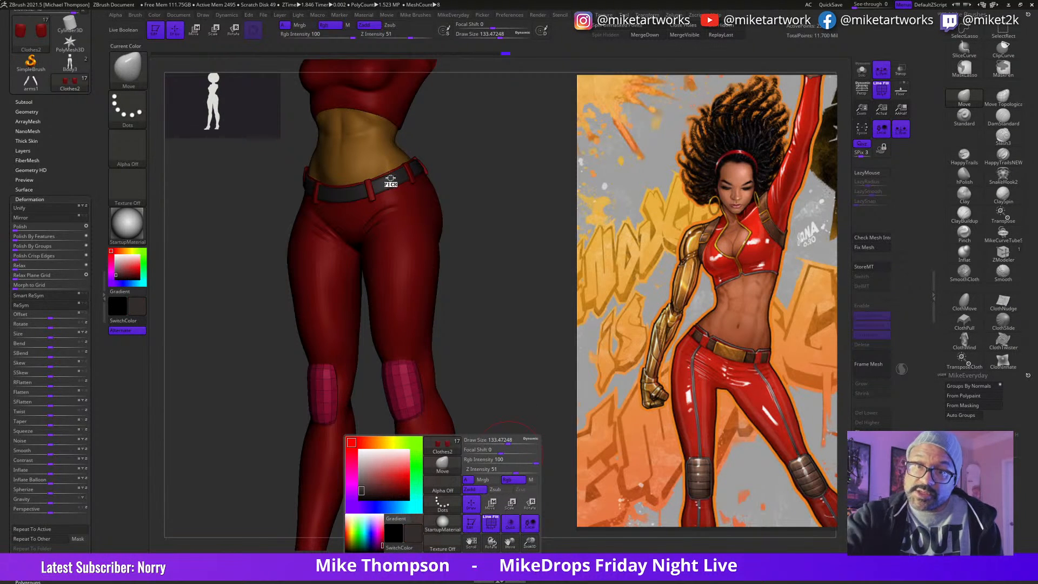
{"action": "key", "text": "space"}
{"action": "left_click", "coordinate": [498, 405]}
{"action": "left_click", "coordinate": [155, 15]}
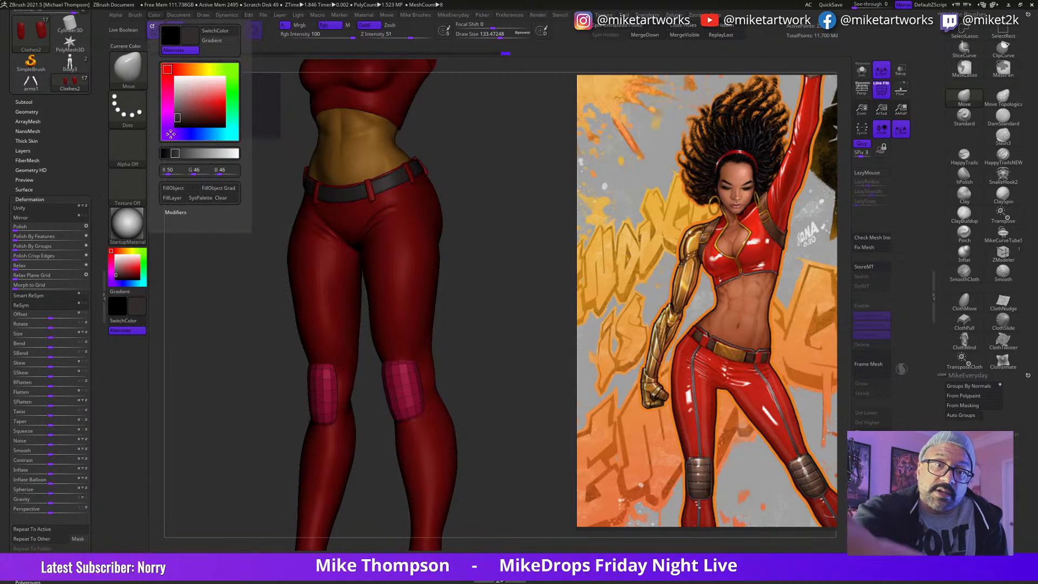
{"action": "left_click", "coordinate": [185, 189]}
Step: Hide the polyframe and view the dark knee pads on the legs from the front
{"action": "left_click_drag", "start_coordinate": [466, 412], "coordinate": [525, 449]}
{"action": "key", "text": "space"}
{"action": "left_click", "coordinate": [495, 512]}
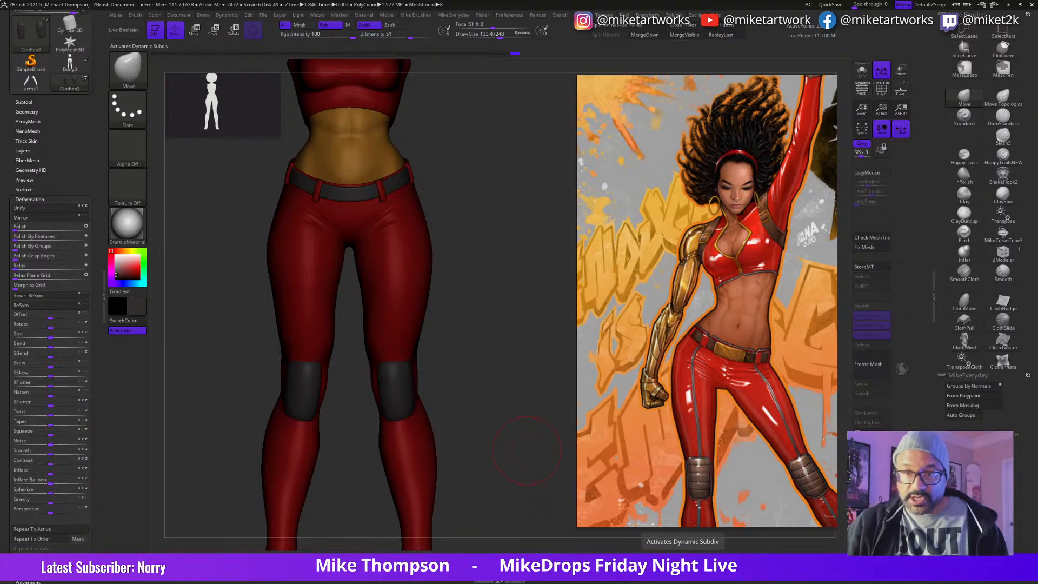
Step: Isolate the knee pads in Solo mode and turn their polyframe display back on
{"action": "left_click", "coordinate": [862, 71]}
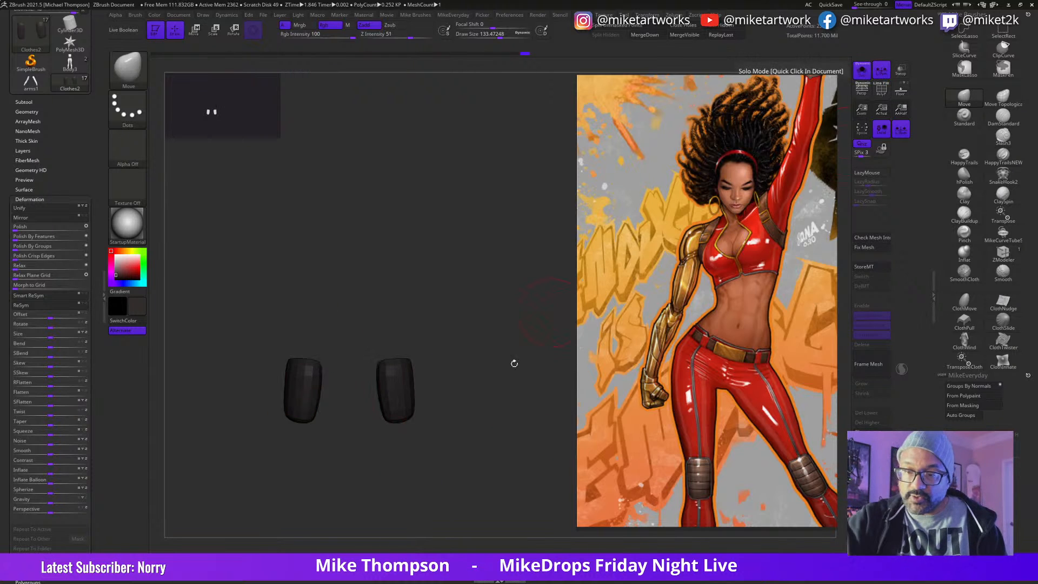
{"action": "left_click_drag", "start_coordinate": [536, 329], "coordinate": [505, 411]}
{"action": "key", "text": "space"}
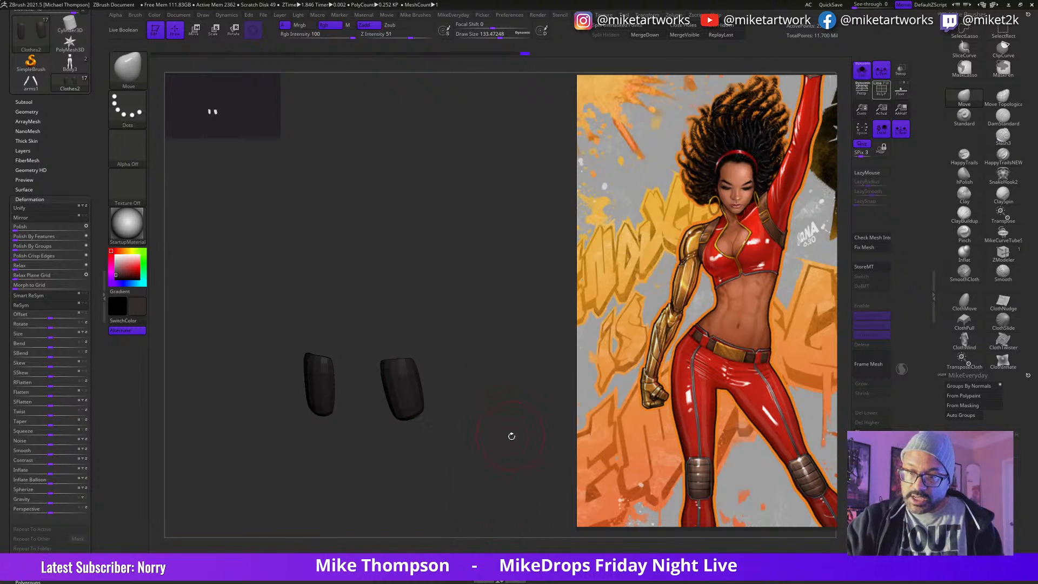
{"action": "key", "text": "space"}
{"action": "left_click", "coordinate": [476, 521]}
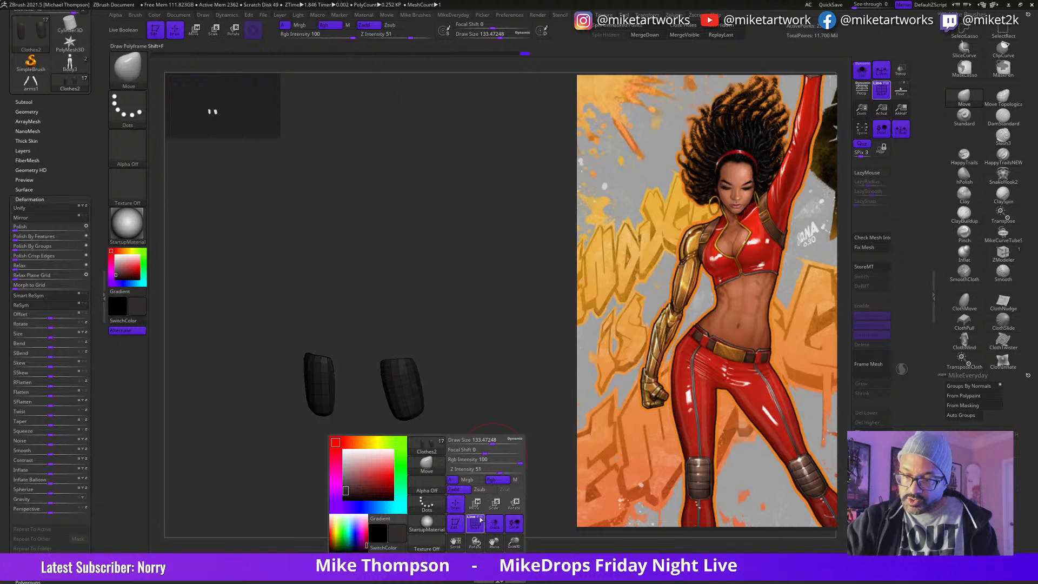
{"action": "left_click", "coordinate": [480, 518]}
Step: Reduce the draw size to about 18 and switch to the ZModeler brush for editing the isolated knee pads
{"action": "mouse_move", "coordinate": [509, 436]}
{"action": "left_mouse_down", "text": "alt"}
{"action": "mouse_move", "coordinate": [524, 503]}
{"action": "mouse_move", "coordinate": [513, 437]}
{"action": "mouse_move", "coordinate": [528, 475]}
{"action": "mouse_move", "coordinate": [533, 429]}
{"action": "mouse_move", "coordinate": [513, 474]}
{"action": "mouse_move", "coordinate": [540, 427]}
{"action": "mouse_move", "coordinate": [474, 351]}
{"action": "mouse_move", "coordinate": [524, 329]}
{"action": "mouse_move", "coordinate": [503, 339]}
{"action": "left_mouse_up", "text": "alt"}
{"action": "key", "text": "s"}
{"action": "mouse_move", "coordinate": [511, 340]}
{"action": "left_mouse_down"}
{"action": "mouse_move", "coordinate": [555, 329]}
{"action": "mouse_move", "coordinate": [494, 343]}
{"action": "mouse_move", "coordinate": [496, 324]}
{"action": "left_mouse_up"}
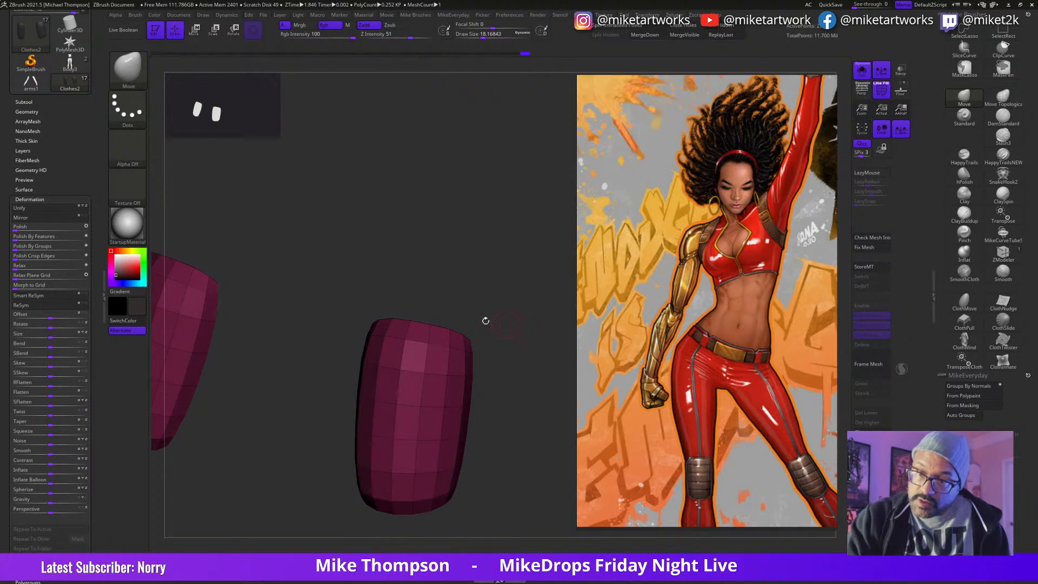
{"action": "left_click", "coordinate": [1003, 252]}
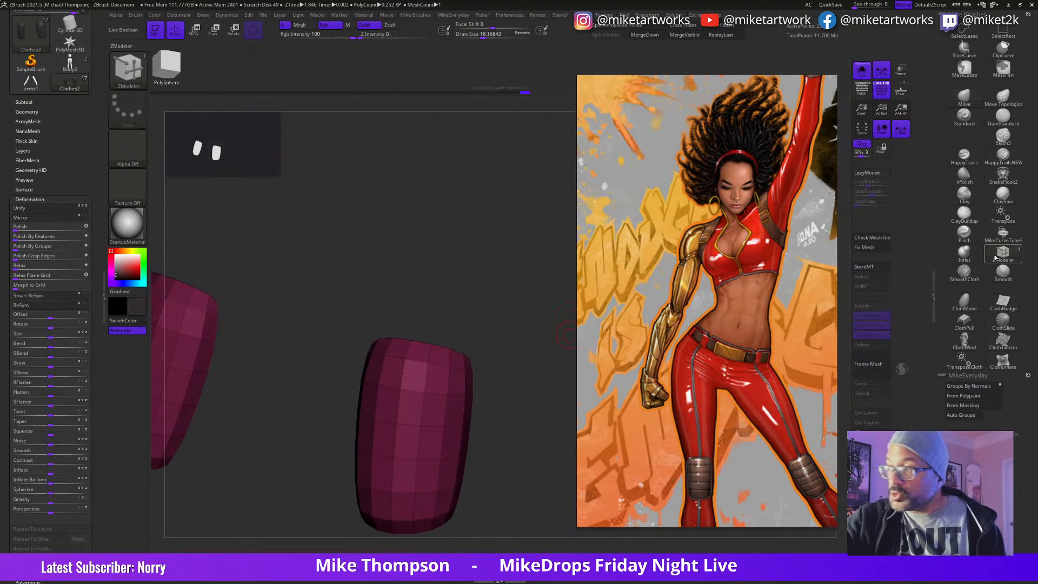
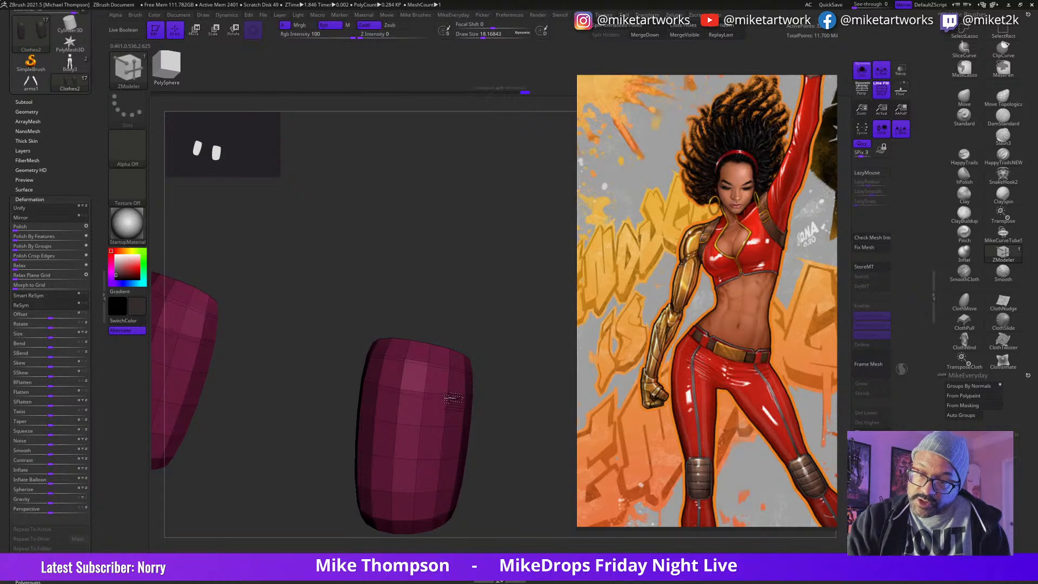
Step: Insert extra horizontal edge loops close beside the existing ones to form narrow bands around the knee pads
{"action": "left_click", "coordinate": [449, 428]}
{"action": "left_click", "coordinate": [447, 465]}
{"action": "left_click", "coordinate": [443, 498]}
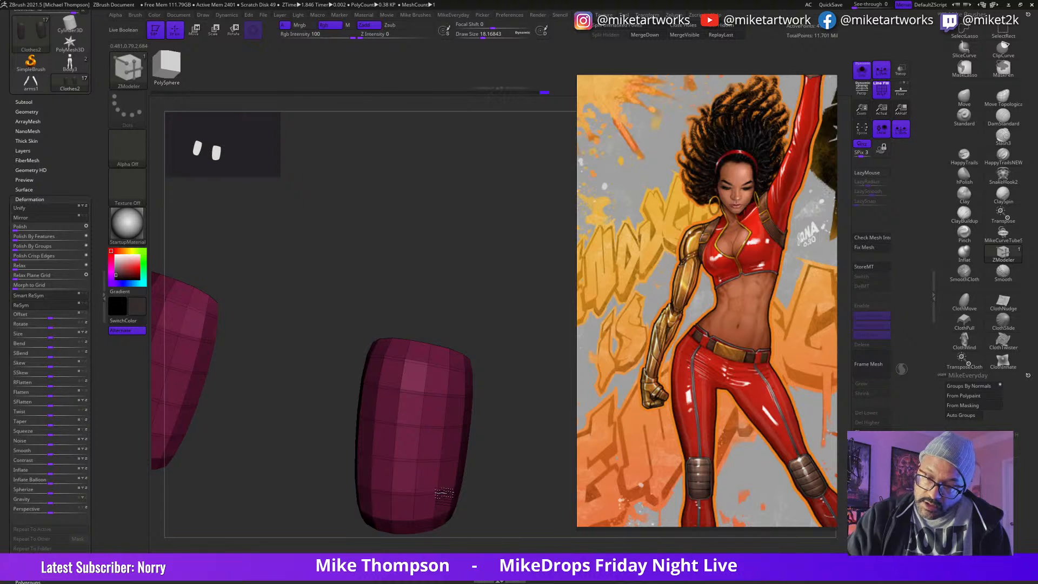
{"action": "left_click", "coordinate": [452, 387]}
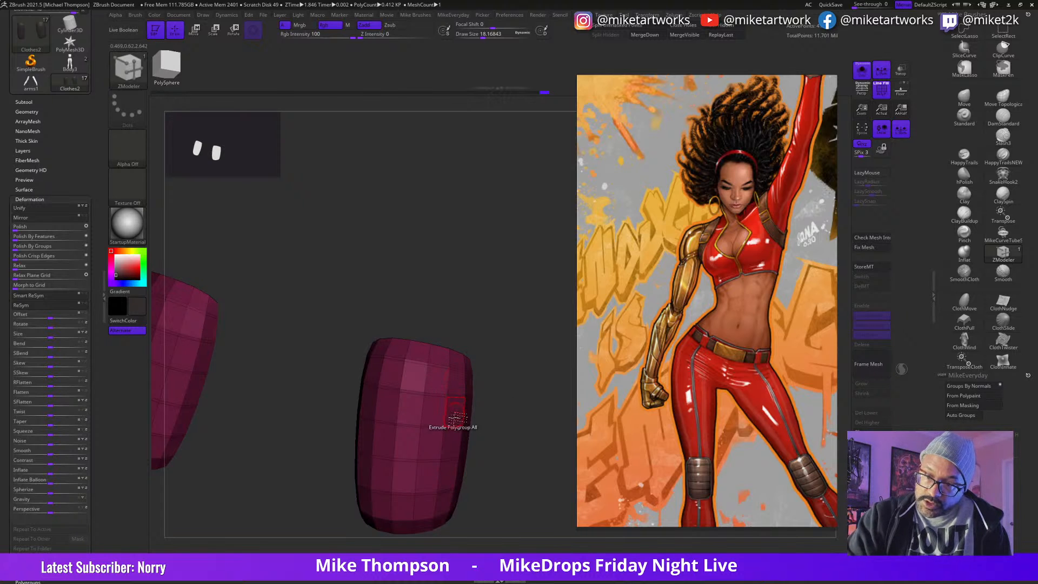
{"action": "left_click_drag", "start_coordinate": [498, 429], "coordinate": [470, 440]}
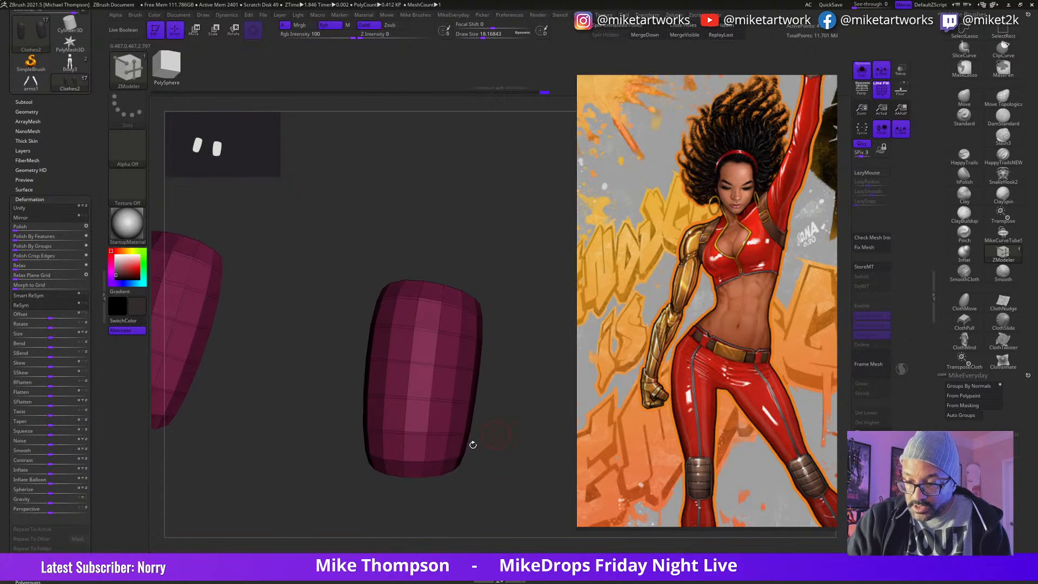
{"action": "left_click", "coordinate": [448, 460]}
{"action": "mouse_move", "coordinate": [523, 429]}
{"action": "left_mouse_down"}
{"action": "mouse_move", "coordinate": [504, 440]}
{"action": "mouse_move", "coordinate": [519, 445]}
{"action": "left_mouse_up"}
{"action": "key", "text": "ctrl+shift"}
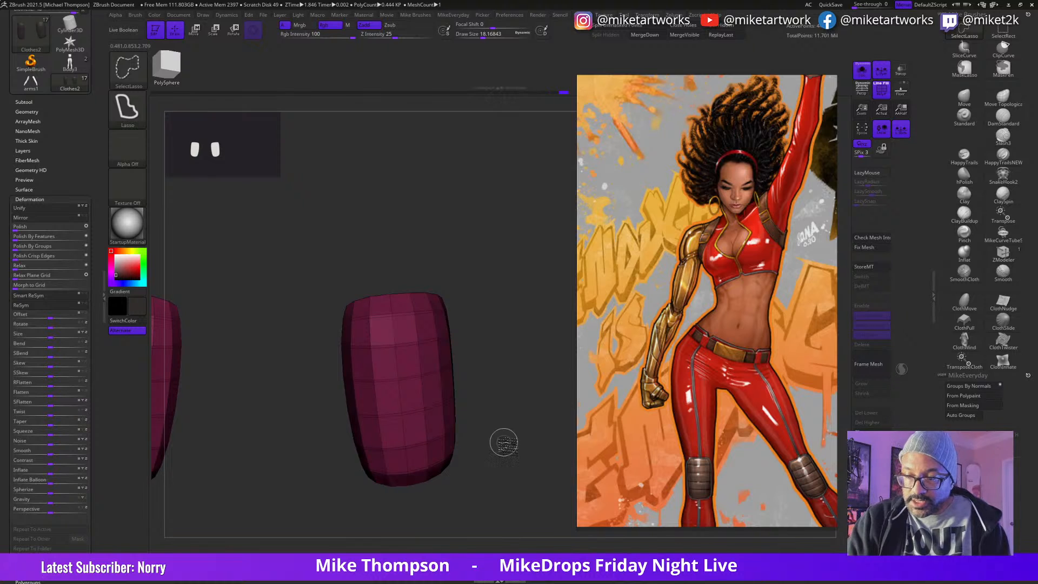
Step: Set the ZModeler polygon action to PolyGroup on Polyloop and give the six narrow bands their own polygroup
{"action": "left_click_drag", "start_coordinate": [509, 436], "coordinate": [528, 411]}
{"action": "key", "text": "space"}
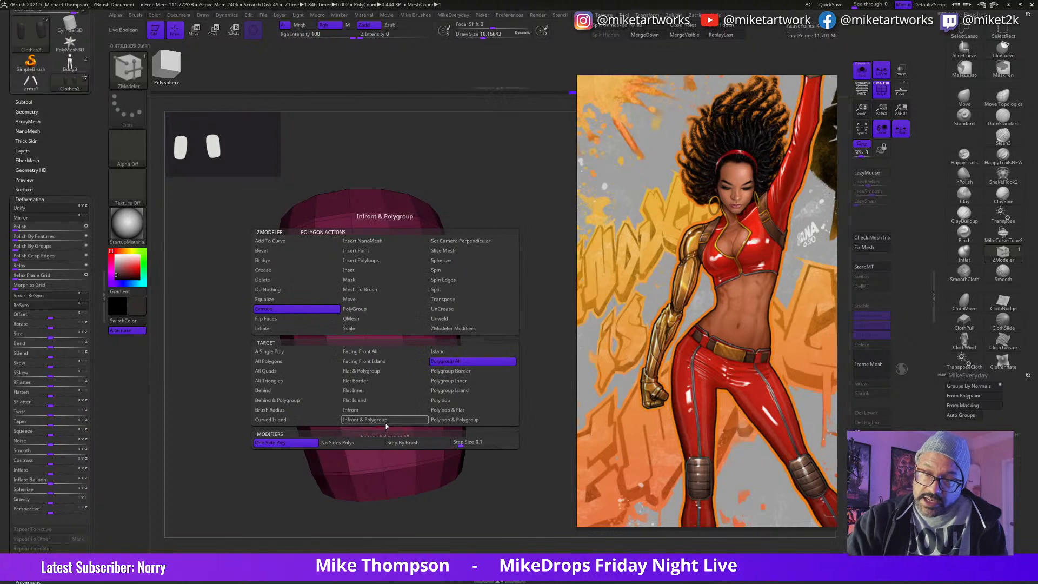
{"action": "left_click", "coordinate": [371, 310]}
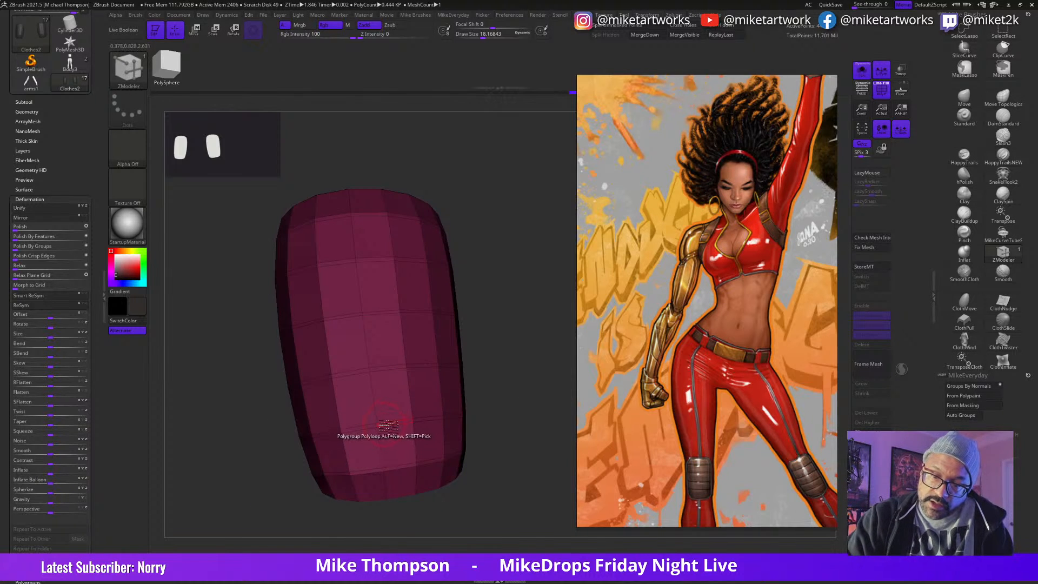
{"action": "left_click", "coordinate": [383, 425]}
{"action": "left_click", "coordinate": [385, 367]}
{"action": "left_click", "coordinate": [369, 316]}
{"action": "left_click", "coordinate": [368, 261]}
{"action": "left_click", "coordinate": [367, 224]}
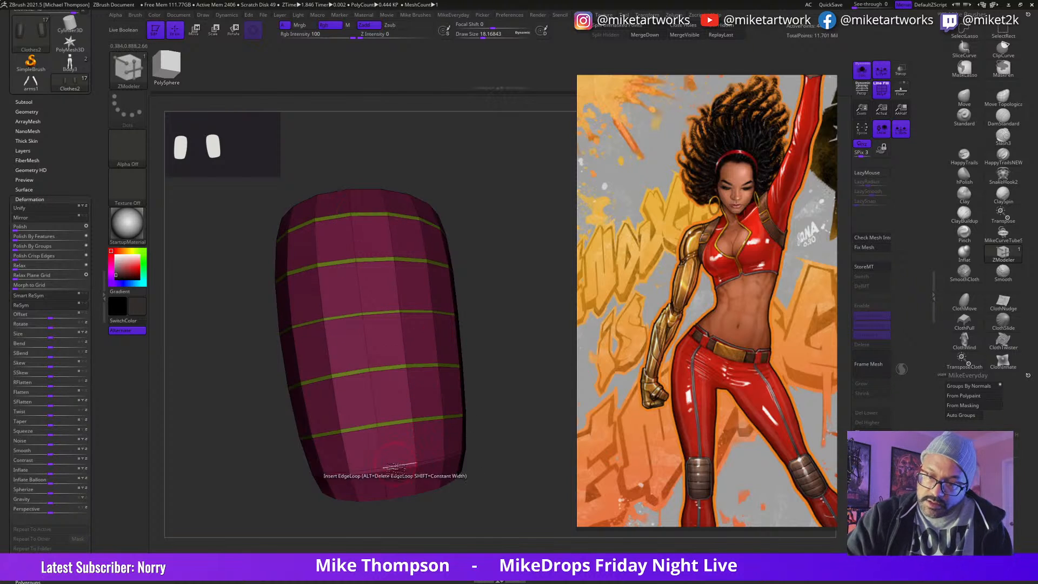
{"action": "mouse_move", "coordinate": [512, 359]}
{"action": "left_mouse_down"}
{"action": "mouse_move", "coordinate": [514, 384]}
{"action": "mouse_move", "coordinate": [519, 375]}
{"action": "left_mouse_up"}
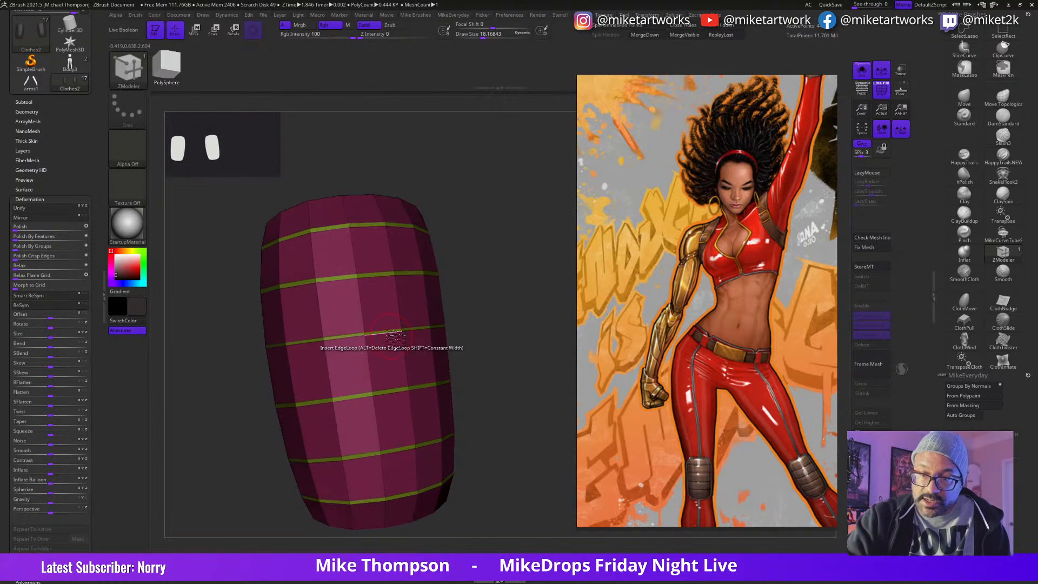
Step: Set the ZModeler edge action to Scale with the EdgeLoop Partial target
{"action": "key", "text": "space"}
{"action": "left_click", "coordinate": [445, 318]}
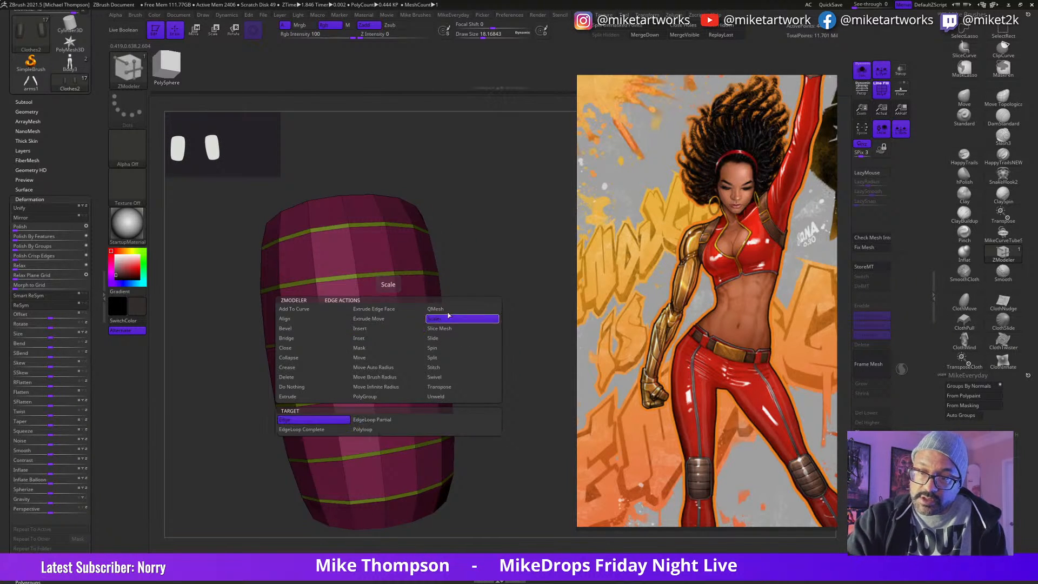
{"action": "left_click", "coordinate": [379, 422]}
{"action": "left_click_drag", "start_coordinate": [478, 297], "coordinate": [471, 304]}
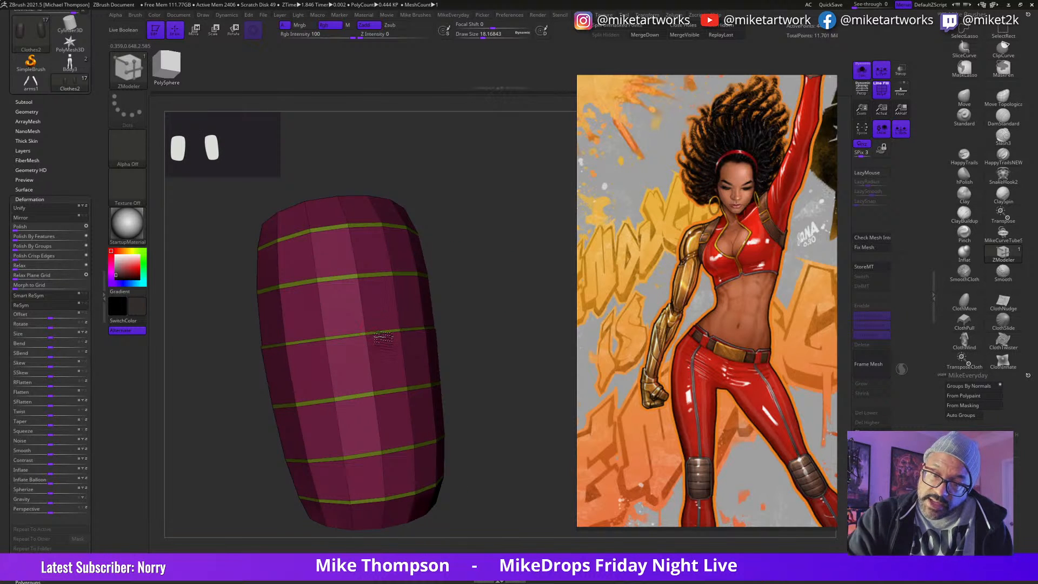
{"action": "key", "text": "ctrl+s"}
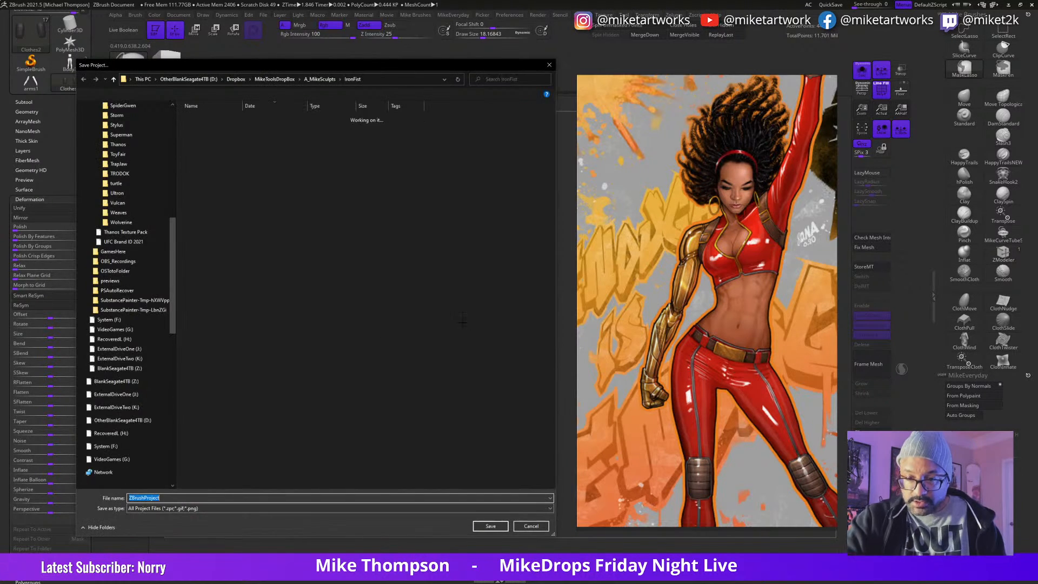
{"action": "left_click", "coordinate": [525, 523]}
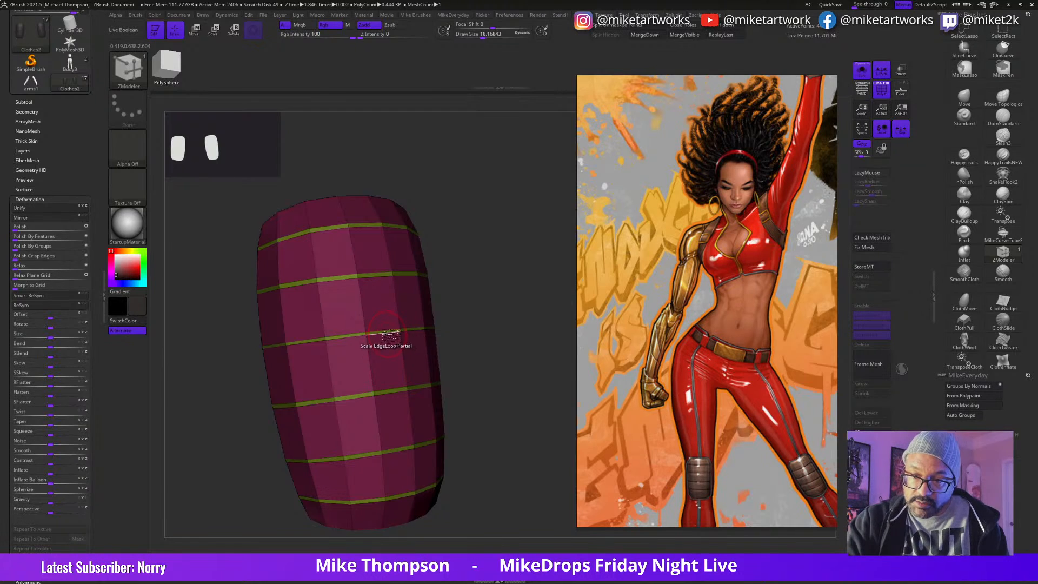
{"action": "key", "text": "ctrl+z"}
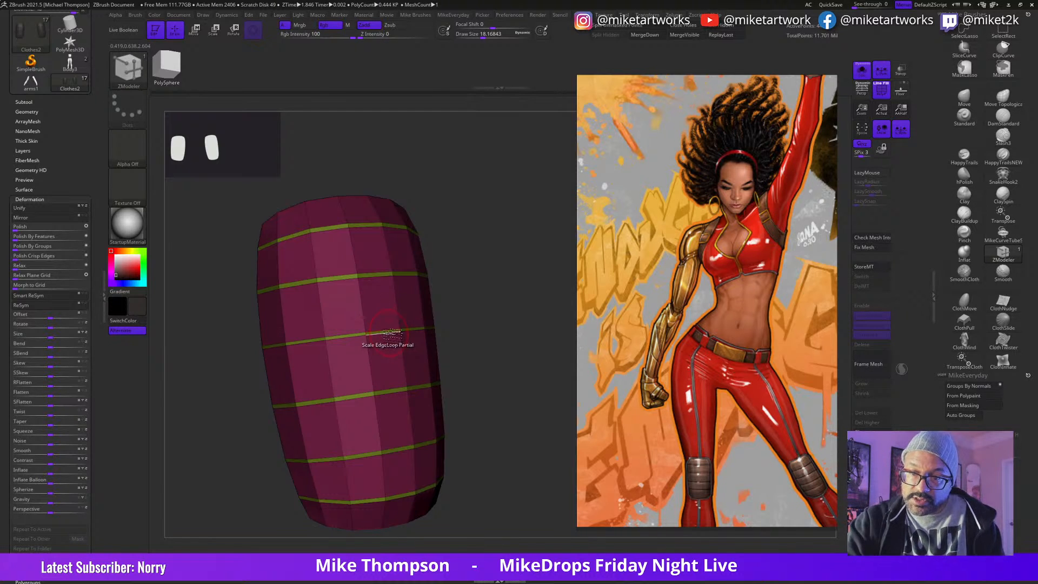
Step: Change the ZModeler edge action to Slide
{"action": "key", "text": "space"}
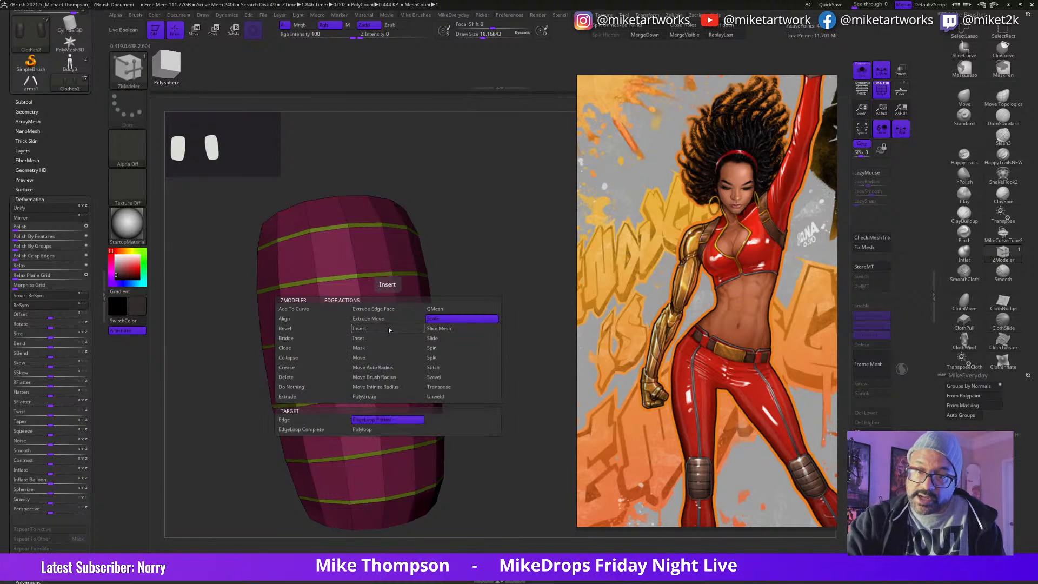
{"action": "left_click", "coordinate": [439, 339]}
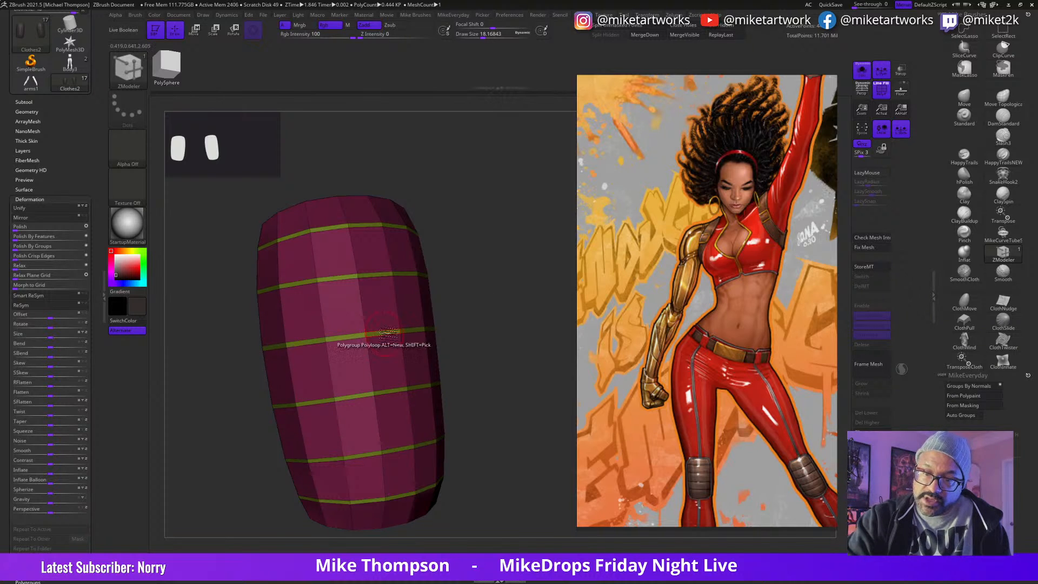
{"action": "left_click_drag", "start_coordinate": [507, 405], "coordinate": [519, 424]}
Step: Save the tool as WorkingMistyBase2.ztl in the IronFist folder, replacing the existing file
{"action": "left_click", "coordinate": [24, 102]}
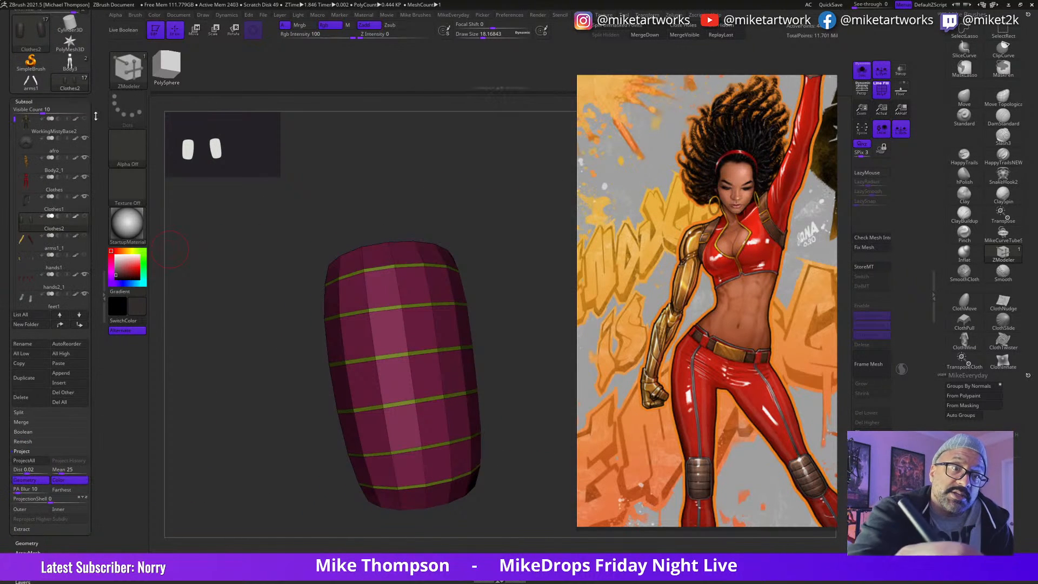
{"action": "scroll", "coordinate": [54, 97], "scroll_direction": "up", "scroll_amount": 3}
{"action": "left_click", "coordinate": [82, 87]}
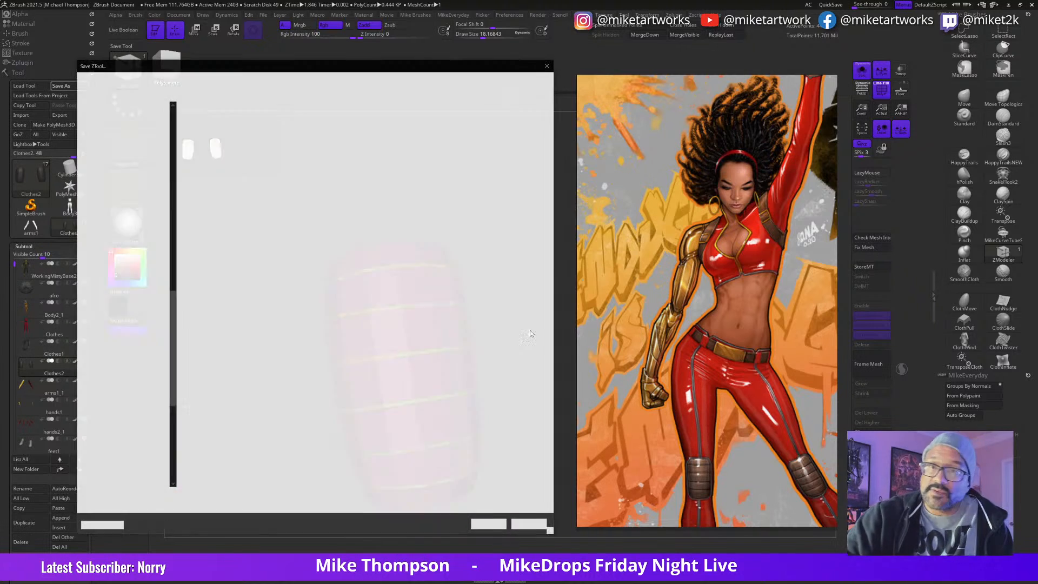
{"action": "left_click", "coordinate": [503, 526]}
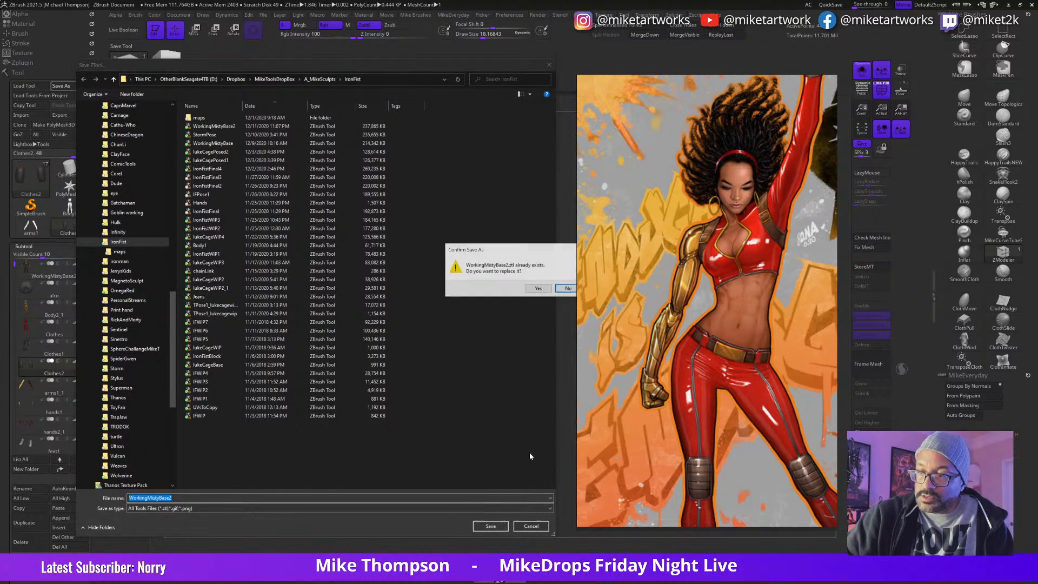
{"action": "left_click", "coordinate": [535, 285]}
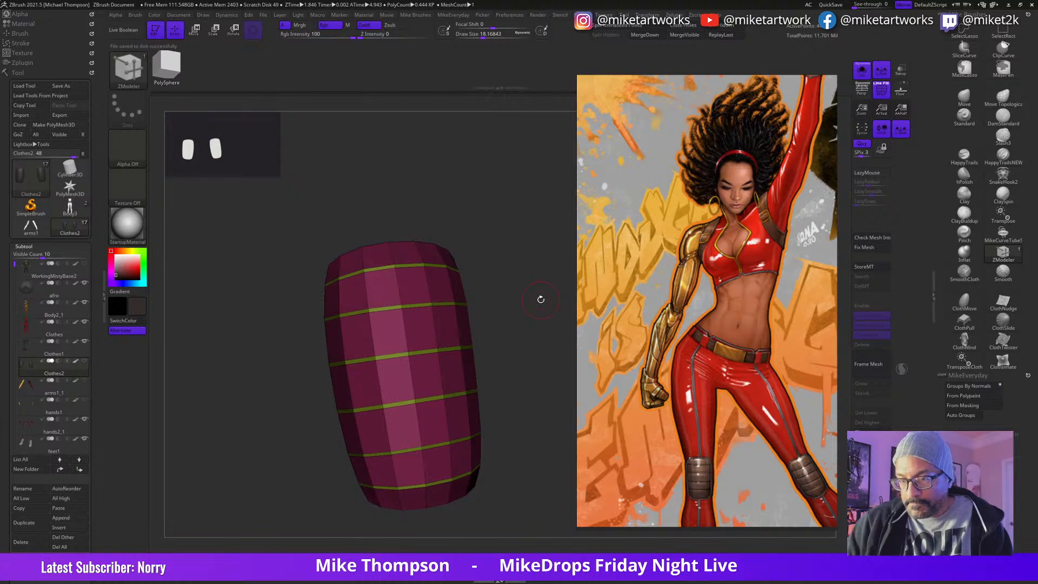
Step: Duplicate the Clothes2 knee pad subtool
{"action": "mouse_move", "coordinate": [535, 396]}
{"action": "left_mouse_down"}
{"action": "mouse_move", "coordinate": [549, 386]}
{"action": "mouse_move", "coordinate": [524, 419]}
{"action": "mouse_move", "coordinate": [557, 397]}
{"action": "mouse_move", "coordinate": [478, 417]}
{"action": "mouse_move", "coordinate": [516, 415]}
{"action": "mouse_move", "coordinate": [528, 401]}
{"action": "left_mouse_up"}
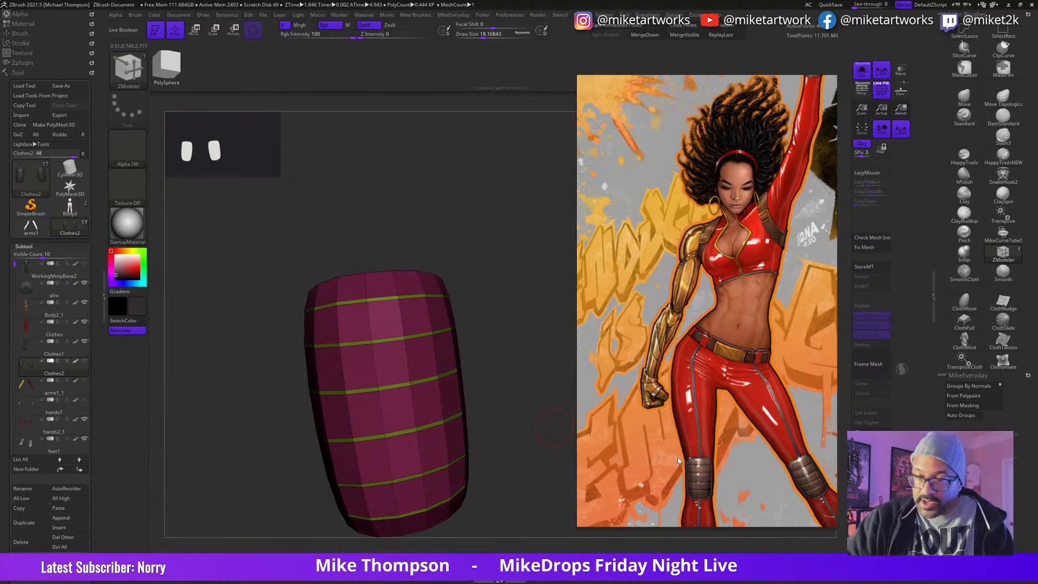
{"action": "mouse_move", "coordinate": [501, 407]}
{"action": "left_mouse_down"}
{"action": "mouse_move", "coordinate": [528, 407]}
{"action": "mouse_move", "coordinate": [518, 400]}
{"action": "left_mouse_up"}
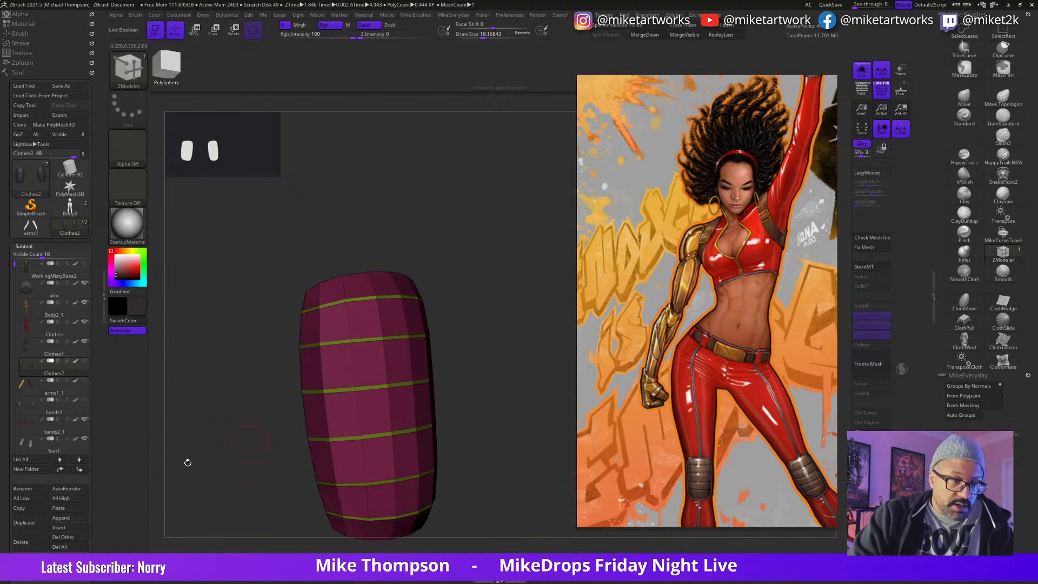
{"action": "left_click", "coordinate": [37, 522]}
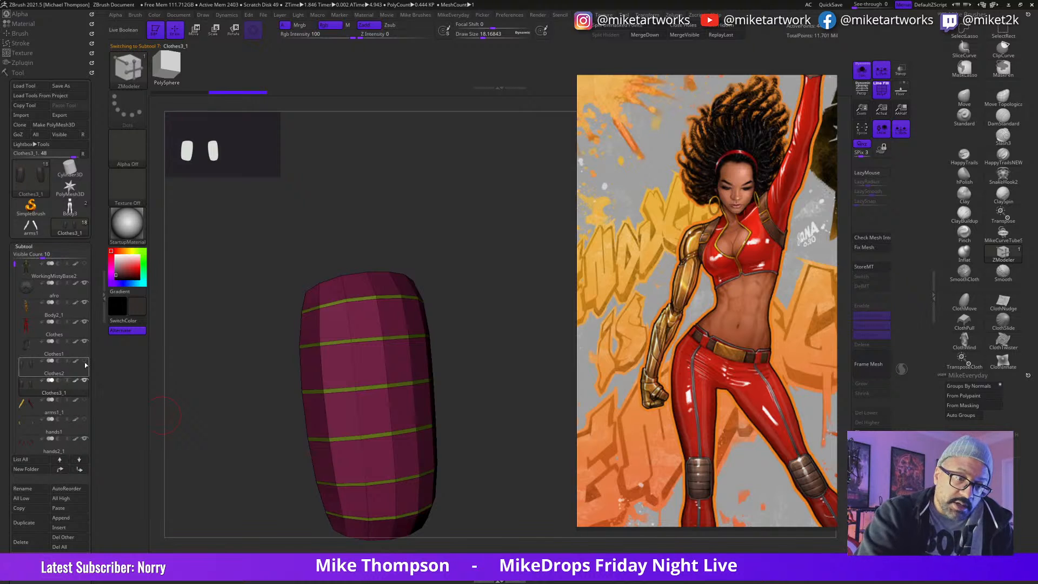
Step: Reduce the draw size to about 9 and extrude the duplicate's narrow band polygroup inward with Extrude on Polygroup All
{"action": "mouse_move", "coordinate": [472, 373]}
{"action": "left_mouse_down"}
{"action": "mouse_move", "coordinate": [508, 383]}
{"action": "mouse_move", "coordinate": [510, 420]}
{"action": "left_mouse_up"}
{"action": "key", "text": "s"}
{"action": "left_click_drag", "start_coordinate": [531, 384], "coordinate": [503, 372]}
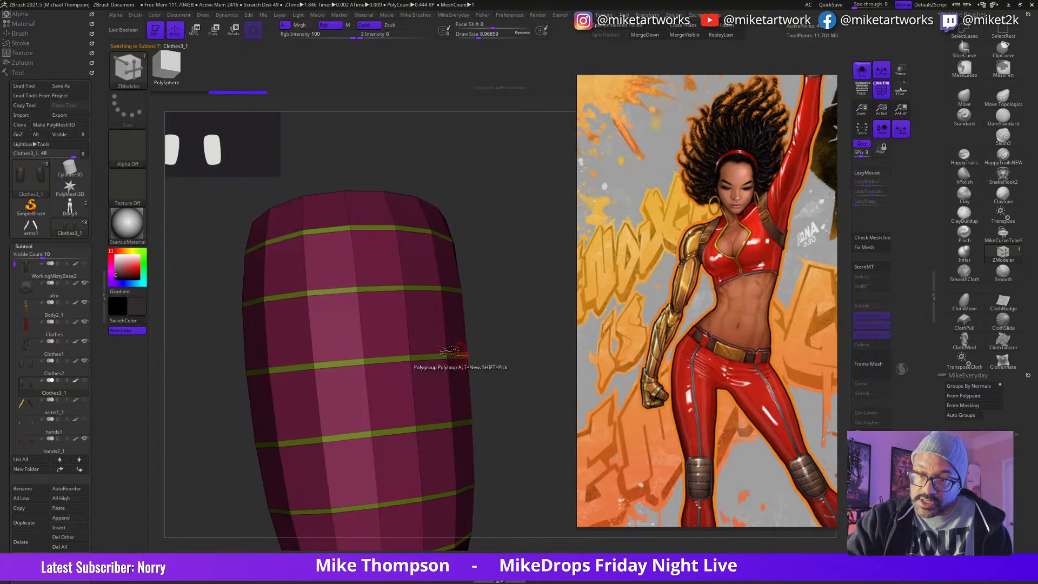
{"action": "key", "text": "space"}
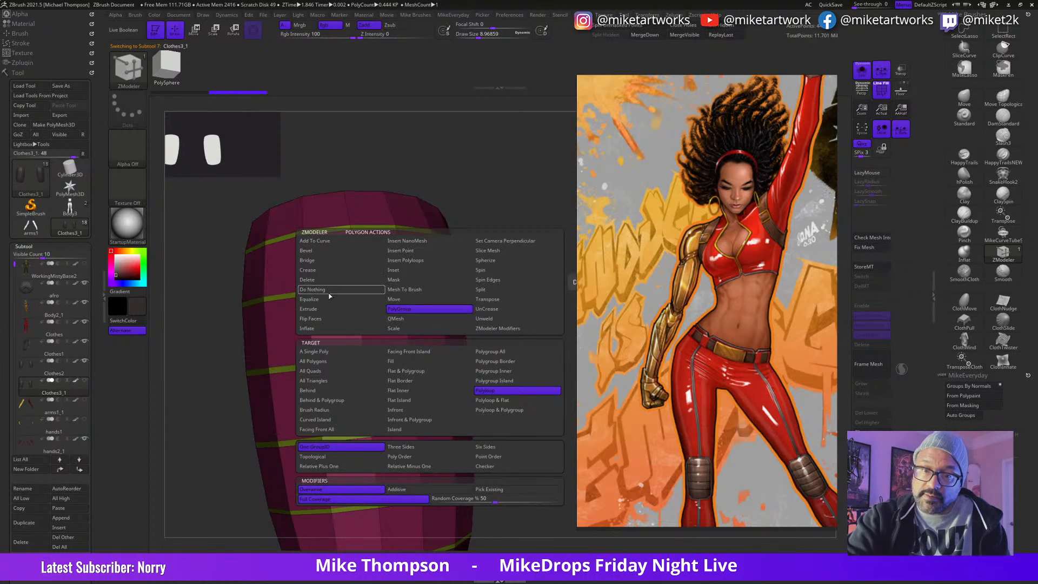
{"action": "left_click", "coordinate": [319, 309]}
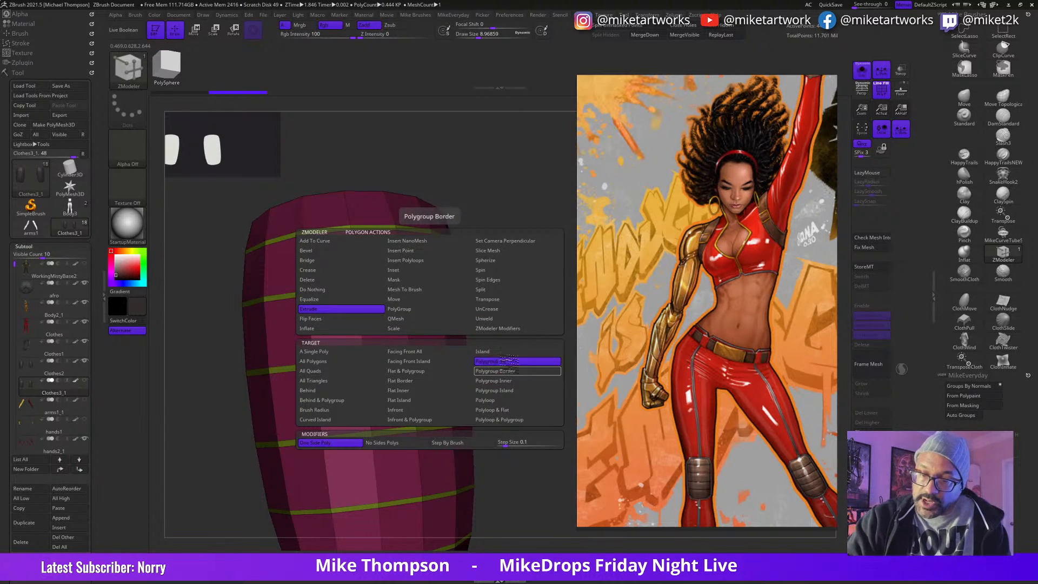
{"action": "left_click_drag", "start_coordinate": [543, 355], "coordinate": [534, 354]}
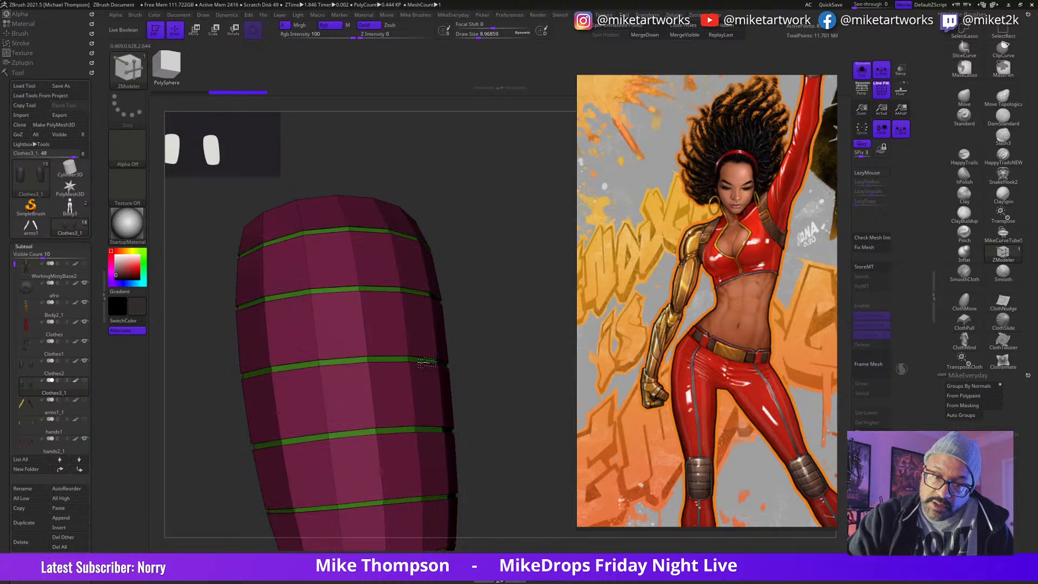
{"action": "left_click_drag", "start_coordinate": [527, 443], "coordinate": [533, 390]}
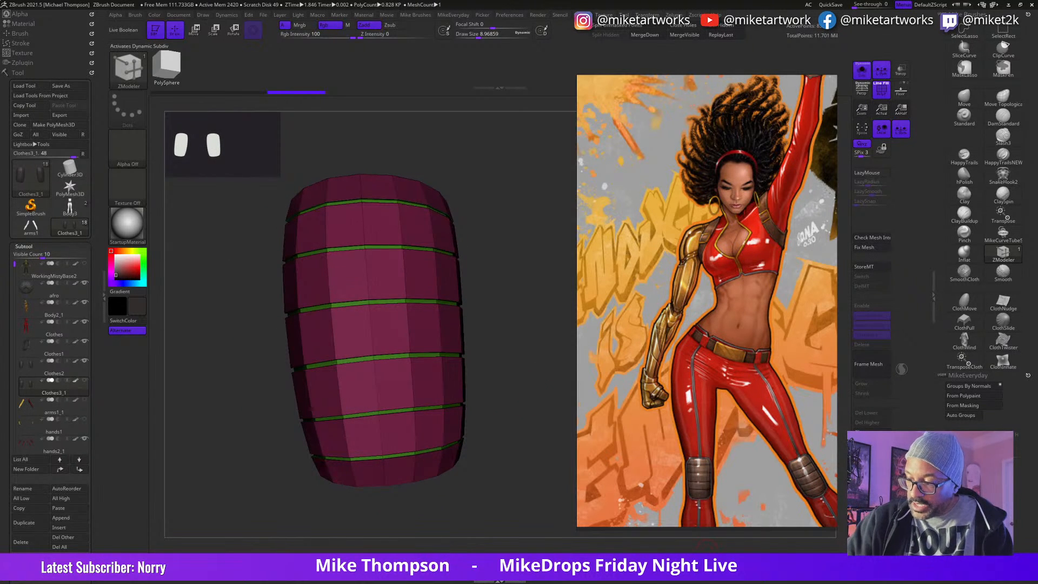
Step: Preview the banded knee pads with Dynamic Subdiv smoothing and without the polyframe
{"action": "left_click", "coordinate": [707, 553]}
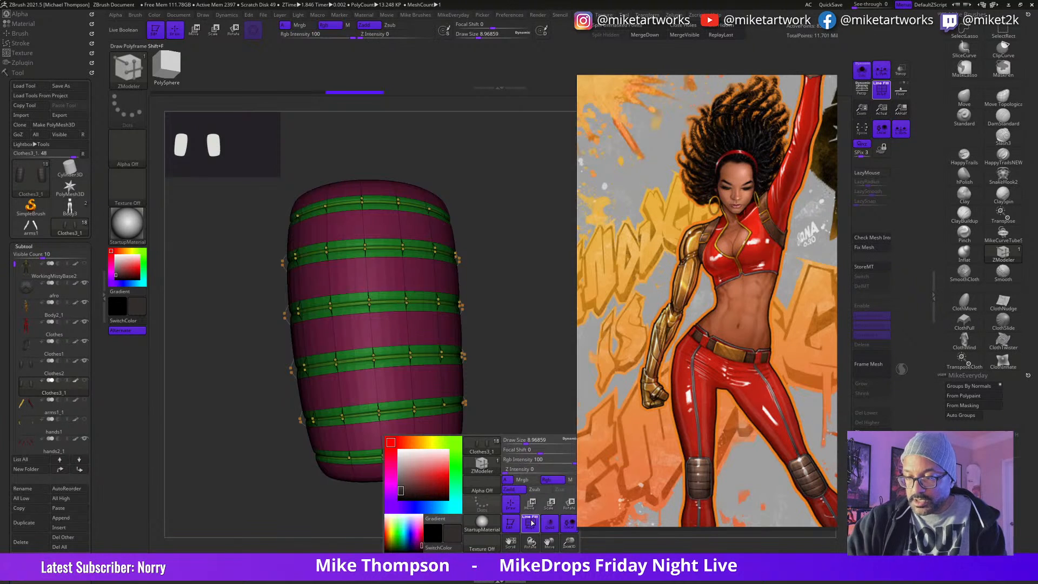
{"action": "left_click", "coordinate": [530, 522]}
{"action": "mouse_move", "coordinate": [533, 474]}
{"action": "left_mouse_down"}
{"action": "mouse_move", "coordinate": [537, 492]}
{"action": "mouse_move", "coordinate": [511, 476]}
{"action": "mouse_move", "coordinate": [539, 454]}
{"action": "mouse_move", "coordinate": [517, 466]}
{"action": "mouse_move", "coordinate": [533, 460]}
{"action": "left_mouse_up"}
{"action": "key", "text": "shift+d"}
{"action": "key", "text": "space"}
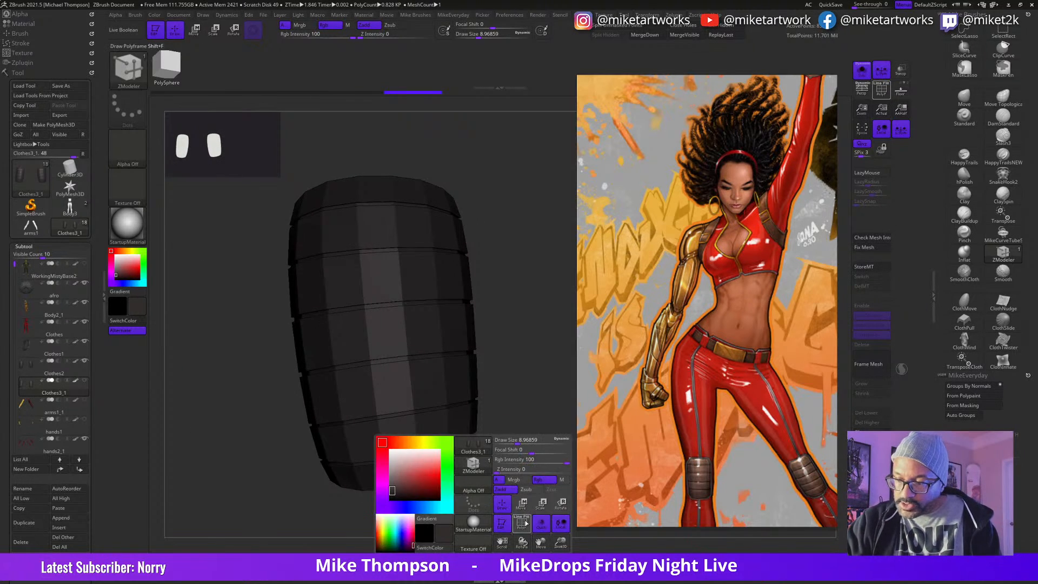
{"action": "key", "text": "shift+f"}
Step: Set the ZModeler polygon action to Inflate on Polygroup All and inflate the knee pad polygroup slightly
{"action": "left_click_drag", "start_coordinate": [538, 432], "coordinate": [515, 409]}
{"action": "key", "text": "space"}
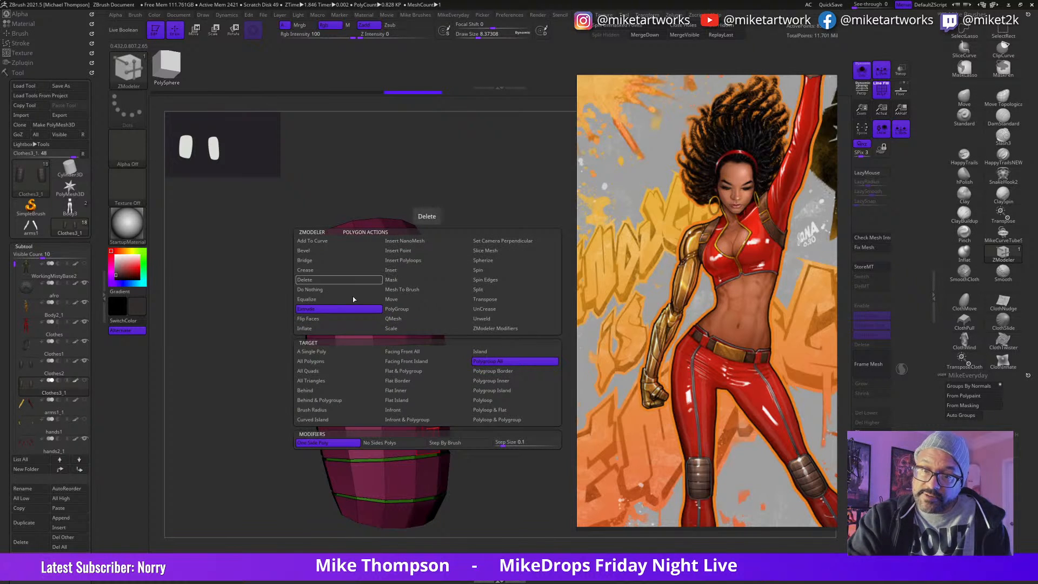
{"action": "left_click", "coordinate": [308, 328]}
{"action": "left_click", "coordinate": [501, 360]}
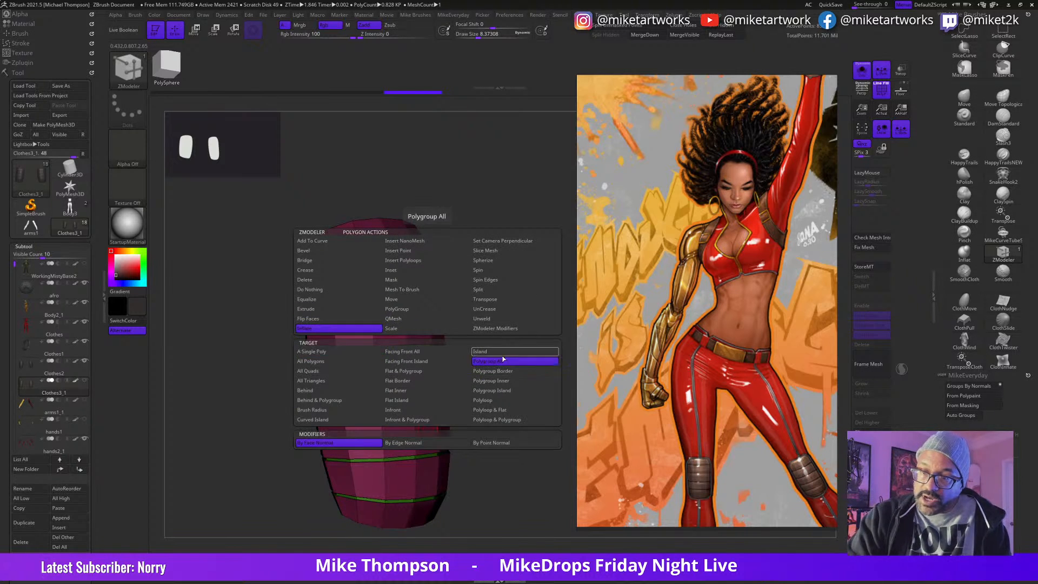
{"action": "left_click_drag", "start_coordinate": [439, 430], "coordinate": [439, 427]}
Step: Turn on Dynamic Subdiv smoothing for the grooved knee pads and hide their polyframe
{"action": "key", "text": "d"}
{"action": "left_click_drag", "start_coordinate": [507, 475], "coordinate": [531, 509]}
{"action": "key", "text": "space"}
{"action": "key", "text": "shift+f"}
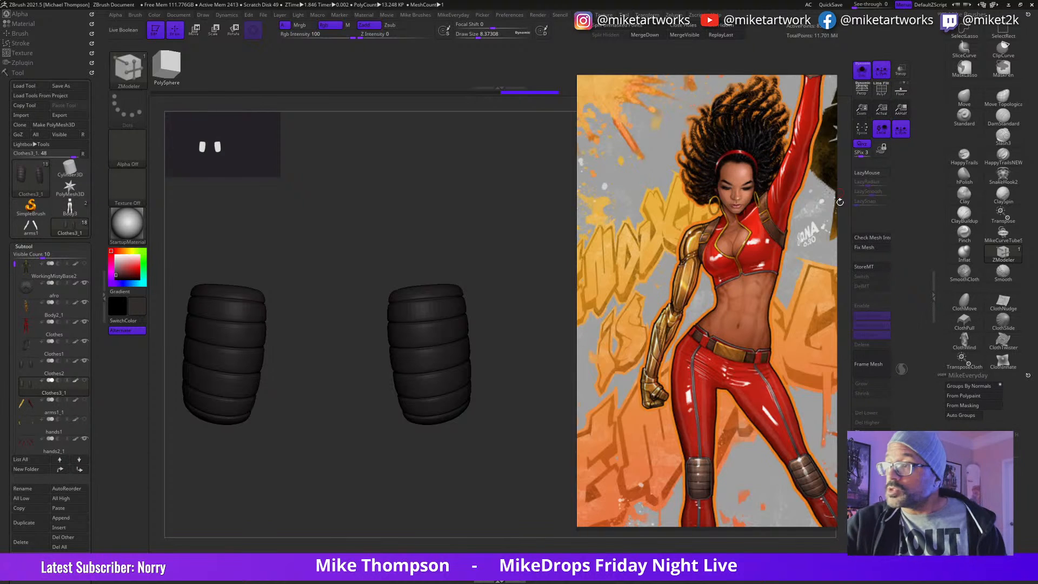
Step: Check the plain and grooved knee pads on the legs, and isolate the grooved Clothes3_1 copy in Solo mode
{"action": "left_click", "coordinate": [862, 72]}
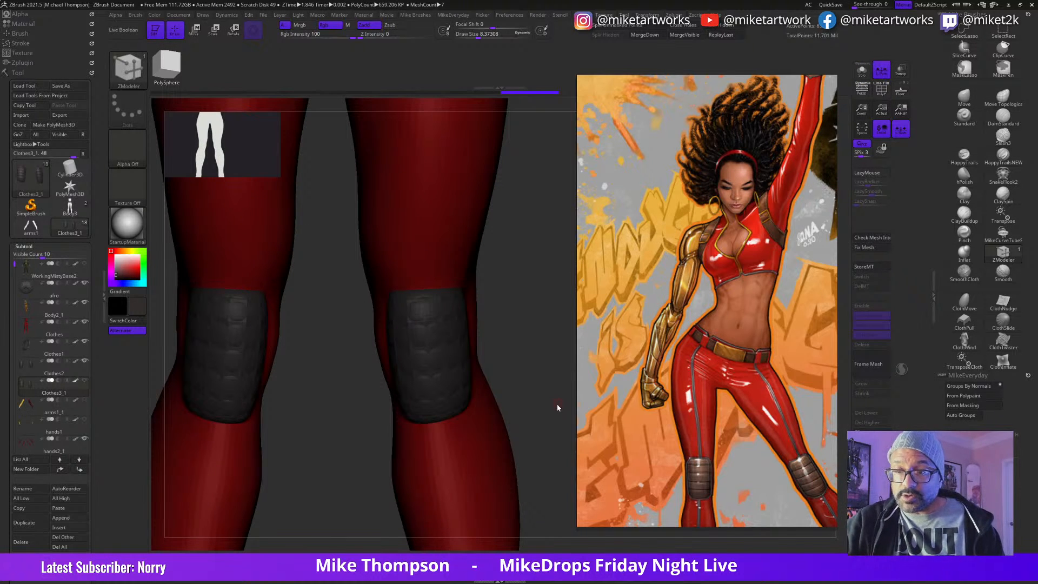
{"action": "left_click", "coordinate": [85, 369]}
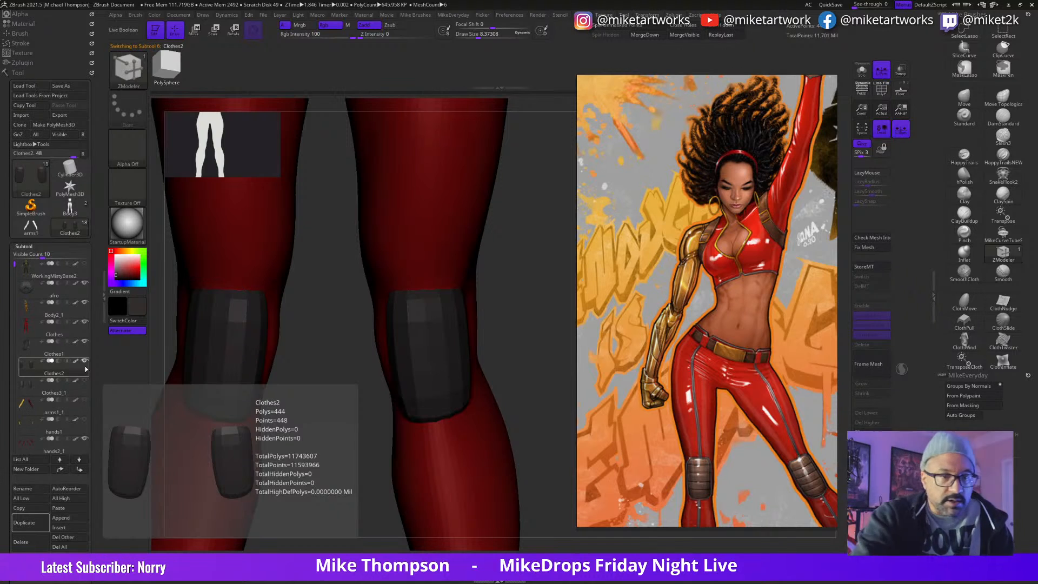
{"action": "left_click", "coordinate": [866, 76]}
{"action": "left_click", "coordinate": [81, 393]}
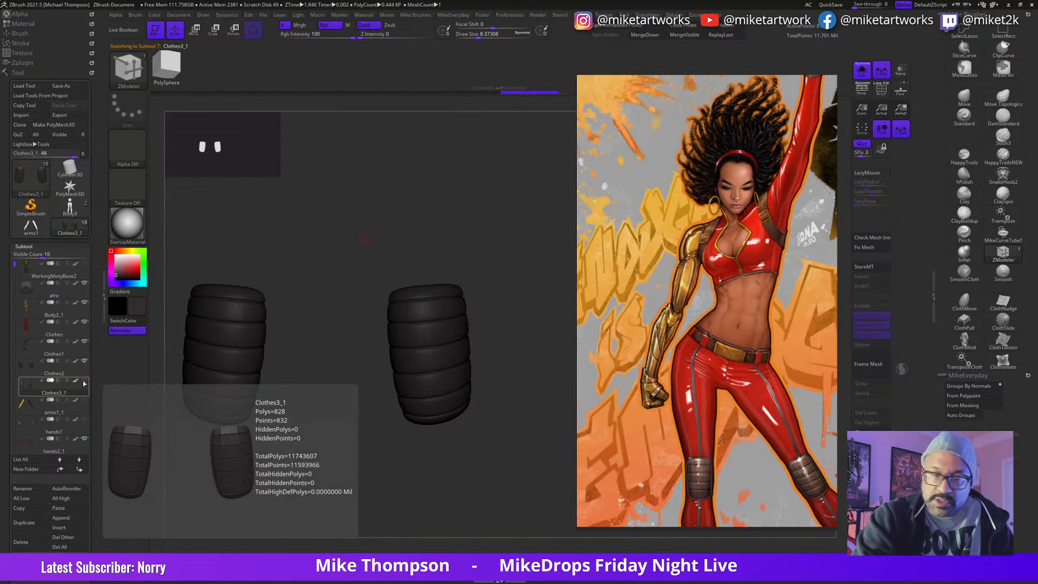
Step: Move the grooved knee pad subtool Clothes3_1 above Clothes2 and leave Solo mode to show the whole figure
{"action": "left_click", "coordinate": [60, 469]}
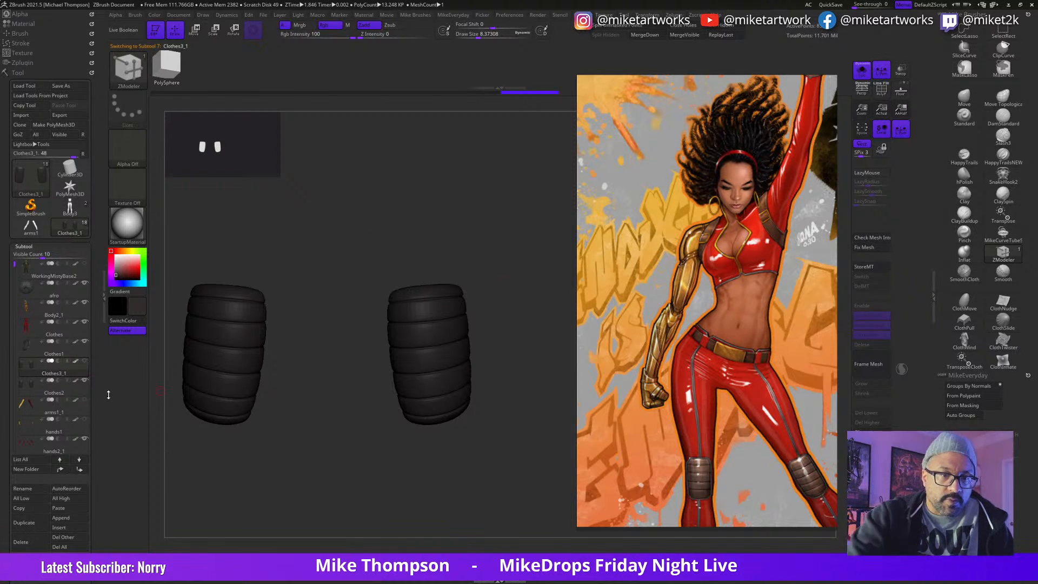
{"action": "left_click", "coordinate": [861, 70]}
{"action": "mouse_move", "coordinate": [525, 411]}
{"action": "left_mouse_down"}
{"action": "mouse_move", "coordinate": [521, 403]}
{"action": "mouse_move", "coordinate": [524, 428]}
{"action": "left_mouse_up"}
Step: Select the Move brush and set its draw size to about 179
{"action": "left_click", "coordinate": [964, 98]}
{"action": "key", "text": "s"}
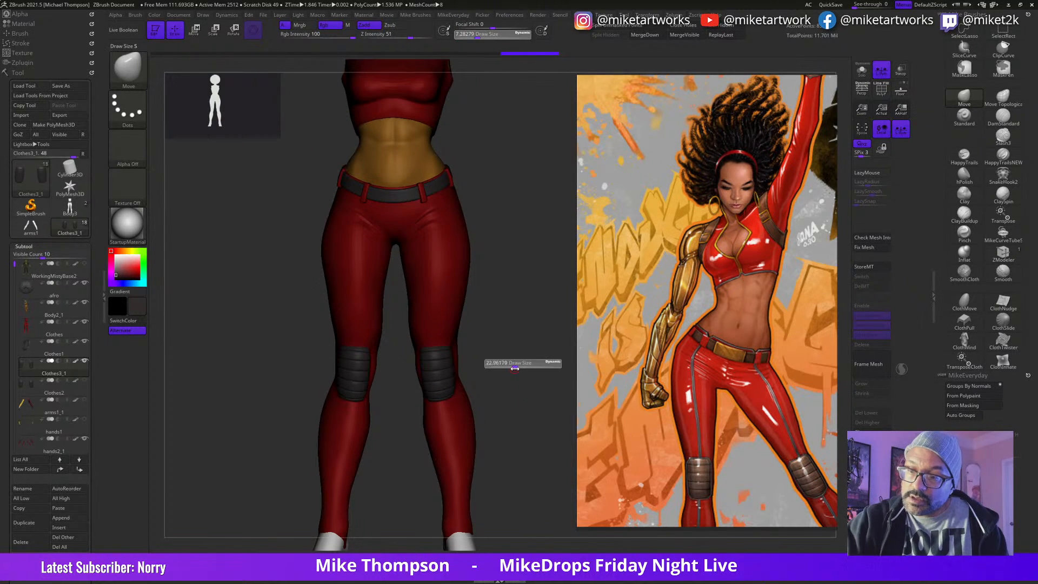
{"action": "mouse_move", "coordinate": [525, 369]}
{"action": "left_mouse_down"}
{"action": "mouse_move", "coordinate": [493, 348]}
{"action": "mouse_move", "coordinate": [482, 355]}
{"action": "mouse_move", "coordinate": [487, 333]}
{"action": "left_mouse_up"}
{"action": "key", "text": "s"}
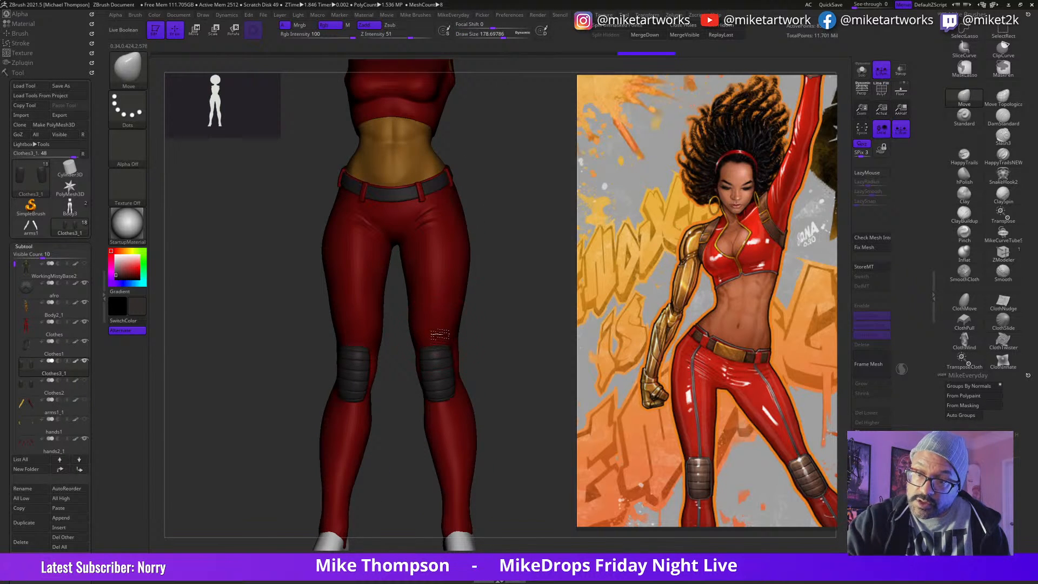
Step: Make the arm and hand subtools visible and look over the whole figure from the front
{"action": "left_click_drag", "start_coordinate": [548, 341], "coordinate": [523, 362]}
{"action": "left_click_drag", "start_coordinate": [533, 438], "coordinate": [501, 448], "text": "alt"}
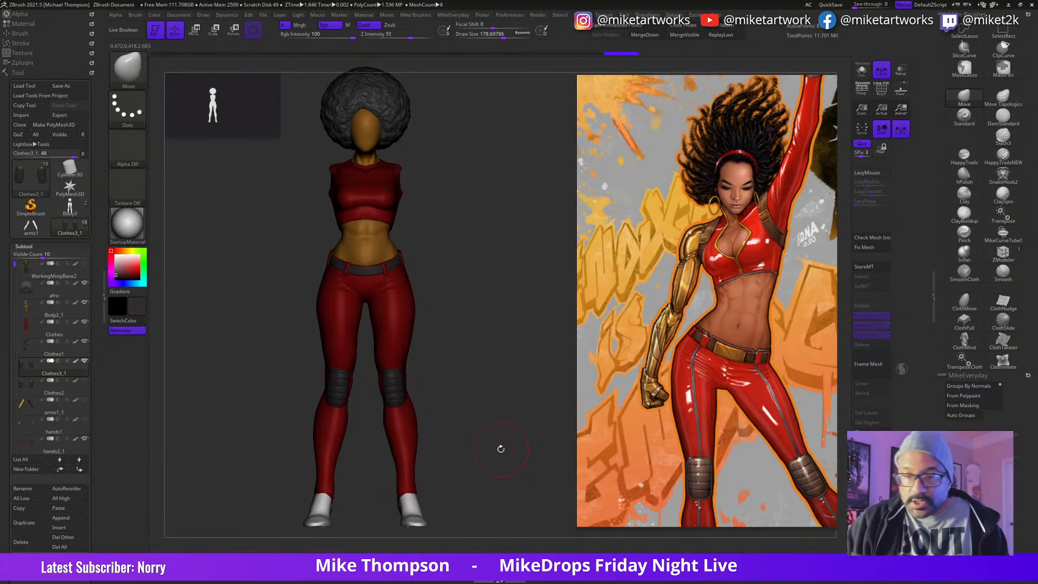
{"action": "mouse_move", "coordinate": [500, 415]}
{"action": "left_mouse_down", "text": "alt"}
{"action": "mouse_move", "coordinate": [494, 424]}
{"action": "mouse_move", "coordinate": [533, 410]}
{"action": "mouse_move", "coordinate": [519, 411]}
{"action": "mouse_move", "coordinate": [514, 463]}
{"action": "left_mouse_up", "text": "alt"}
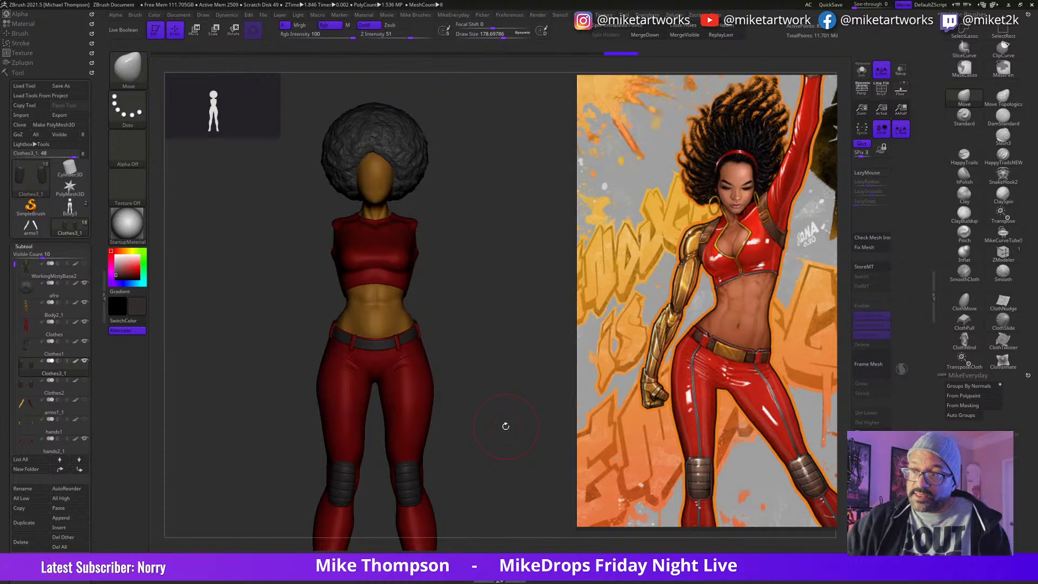
{"action": "left_click_drag", "start_coordinate": [477, 416], "coordinate": [497, 346], "text": "alt"}
{"action": "left_click", "coordinate": [83, 420]}
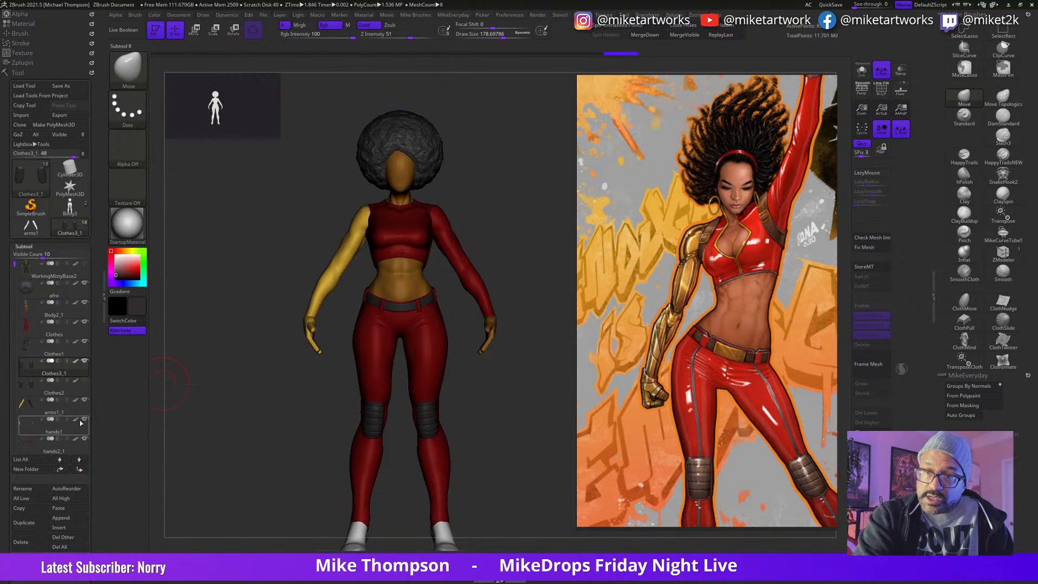
{"action": "left_click_drag", "start_coordinate": [534, 486], "coordinate": [542, 476], "text": "alt"}
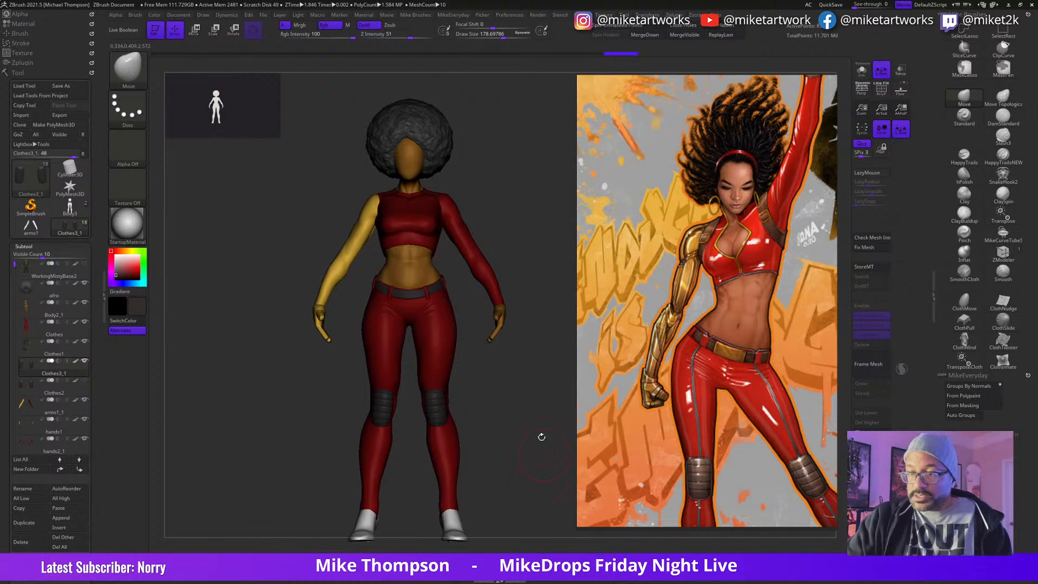
{"action": "left_click_drag", "start_coordinate": [459, 335], "coordinate": [507, 436], "text": "alt"}
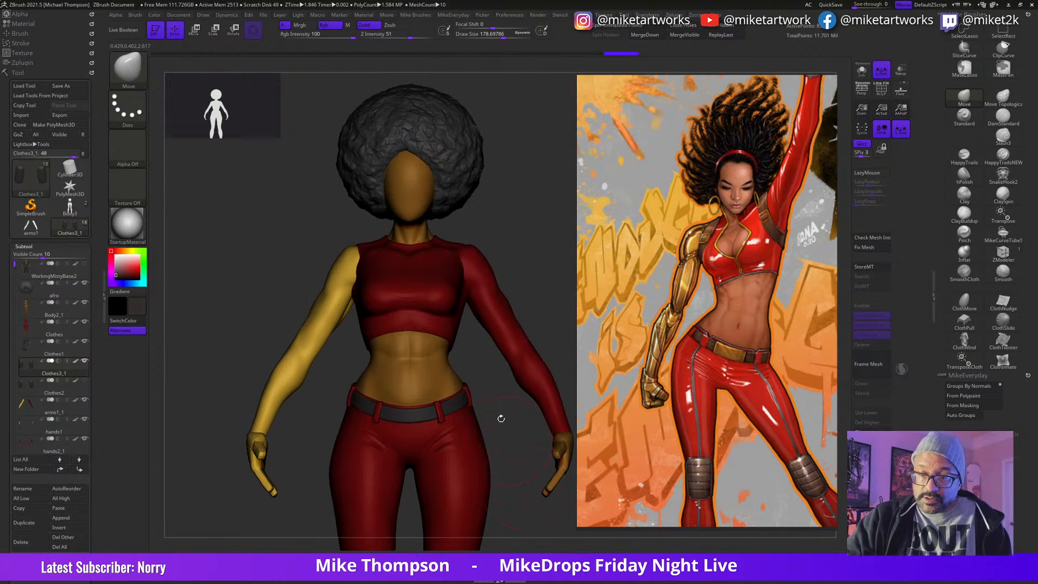
Step: Select the belt subtool Clothes1 and duplicate it
{"action": "left_click", "coordinate": [431, 415], "text": "alt"}
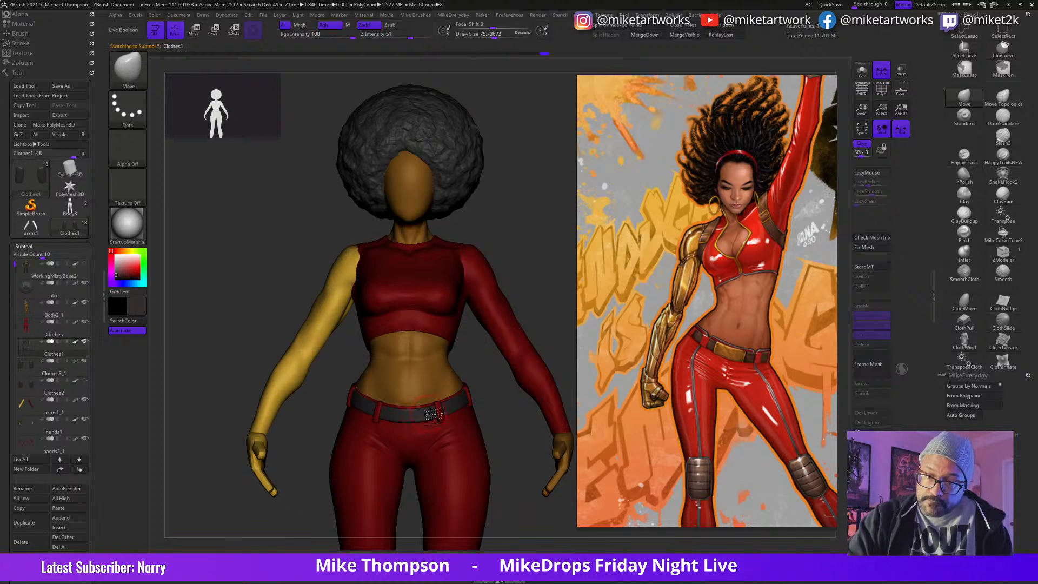
{"action": "left_click_drag", "start_coordinate": [518, 450], "coordinate": [460, 432]}
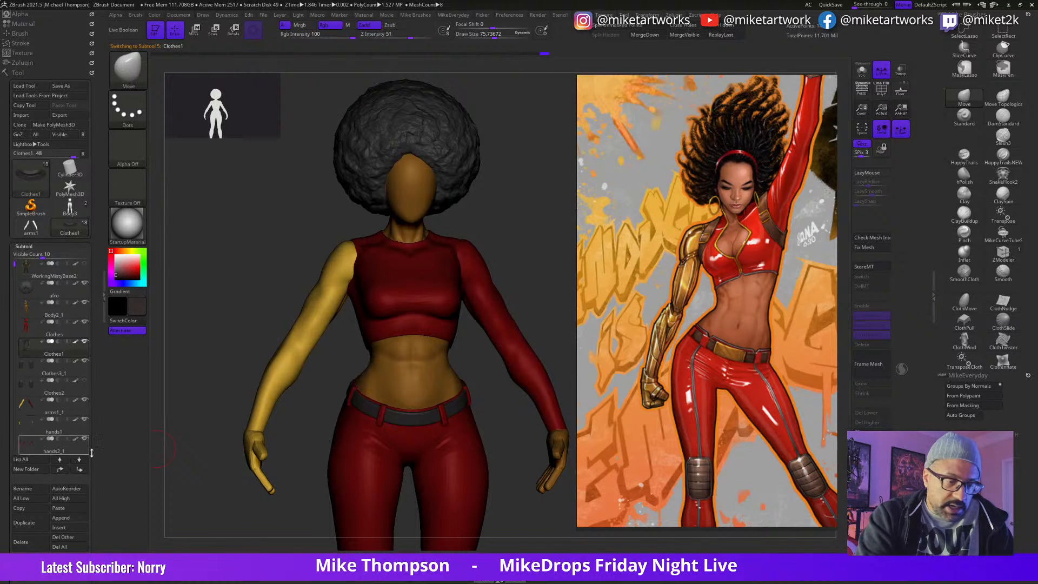
{"action": "left_click", "coordinate": [31, 523]}
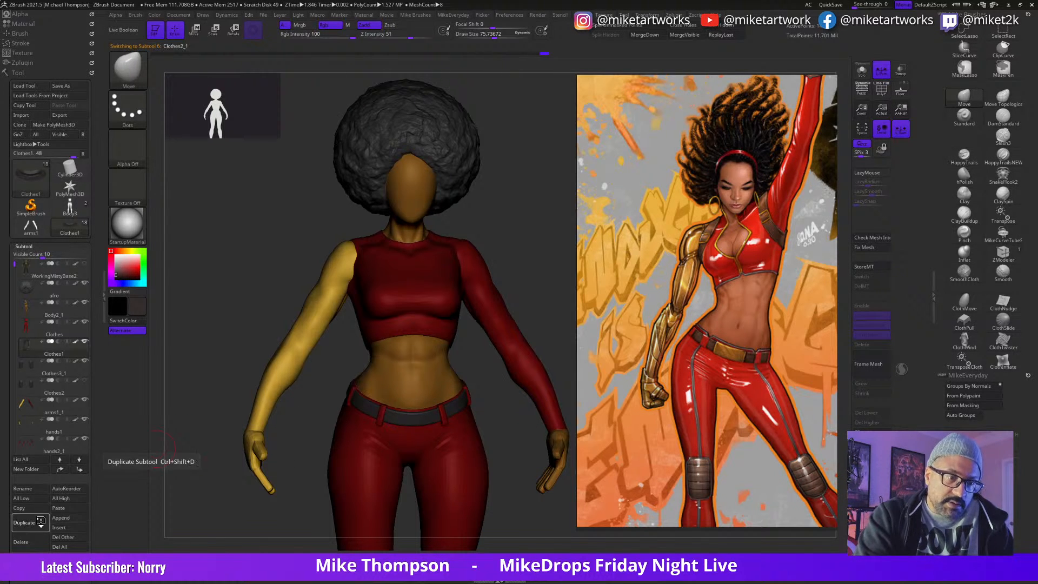
Step: Isolate the belt copy without Dynamic Subdiv smoothing, keep only its outer front polygroup and delete the hidden polygons
{"action": "left_click", "coordinate": [863, 72]}
{"action": "key", "text": "space"}
{"action": "left_click", "coordinate": [482, 525]}
{"action": "key", "text": "shift+d"}
{"action": "left_click_drag", "start_coordinate": [506, 483], "coordinate": [546, 405], "text": "alt"}
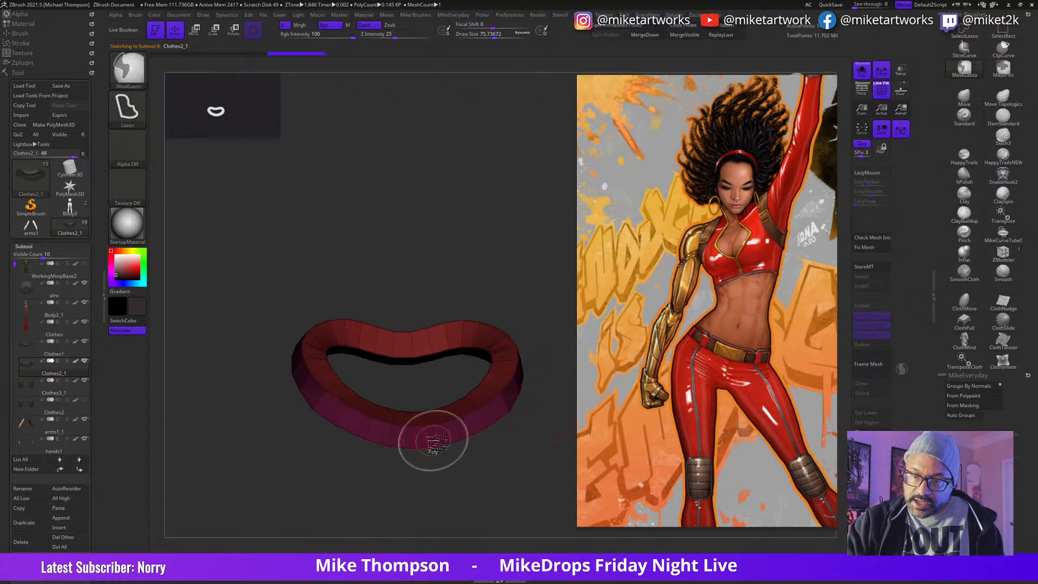
{"action": "left_click", "coordinate": [438, 439], "text": "ctrl+shift"}
{"action": "mouse_move", "coordinate": [485, 480]}
{"action": "left_mouse_down", "text": "ctrl+shift"}
{"action": "mouse_move", "coordinate": [502, 527]}
{"action": "mouse_move", "coordinate": [529, 479]}
{"action": "mouse_move", "coordinate": [530, 431]}
{"action": "left_mouse_up", "text": "ctrl+shift"}
{"action": "left_click", "coordinate": [729, 25]}
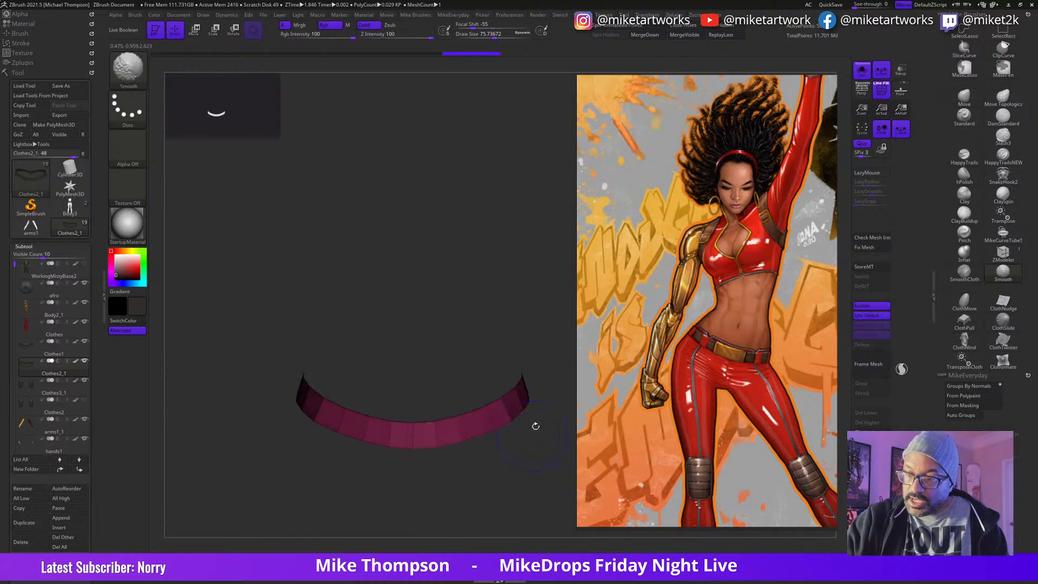
Step: Set the ZModeler edge action to Insert and add symmetrical edge loops beside the centre of the front belt strip
{"action": "left_click", "coordinate": [862, 71]}
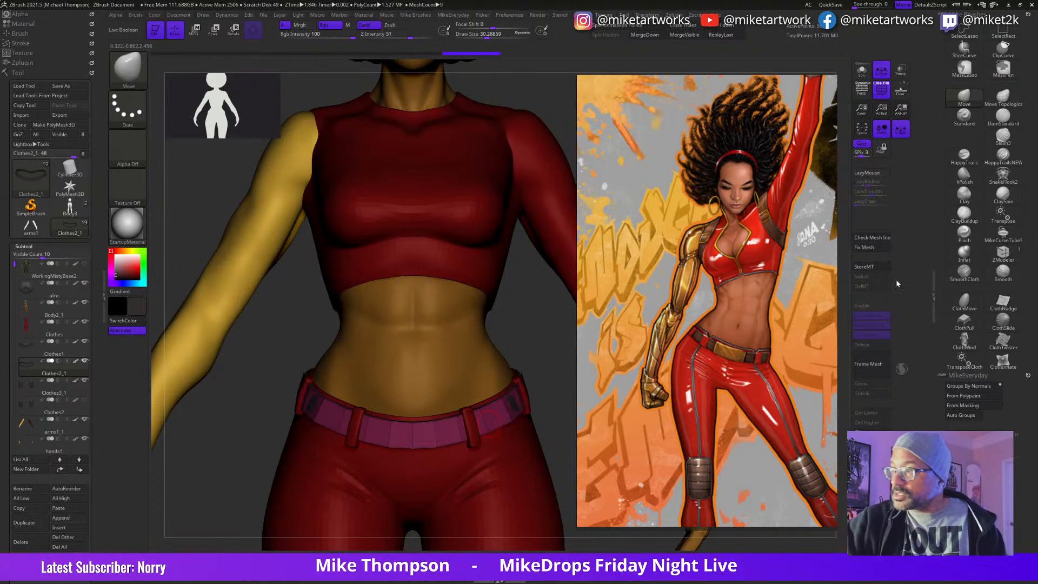
{"action": "left_click", "coordinate": [1002, 254]}
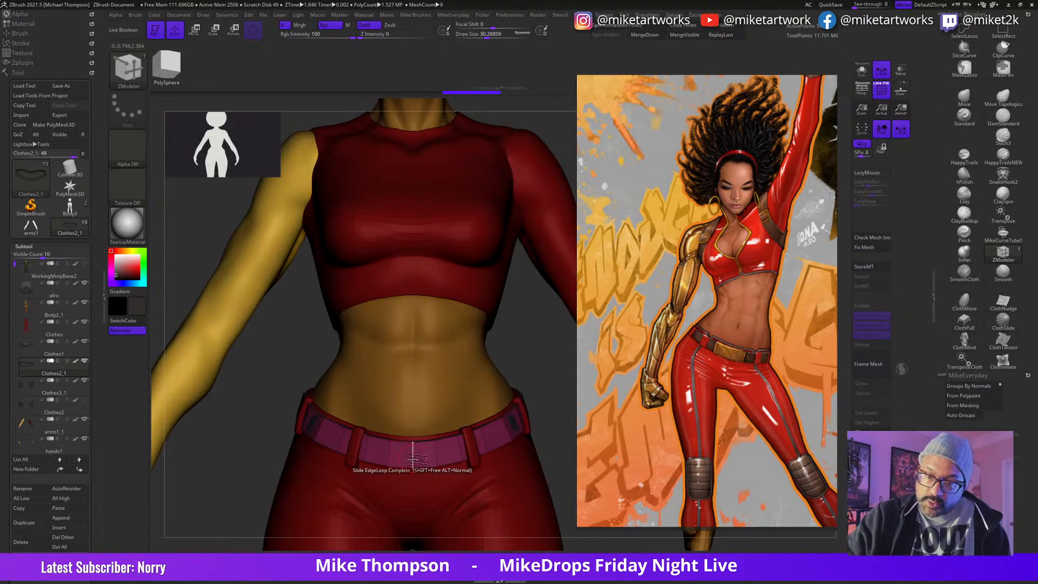
{"action": "key", "text": "space"}
{"action": "left_click", "coordinate": [383, 328]}
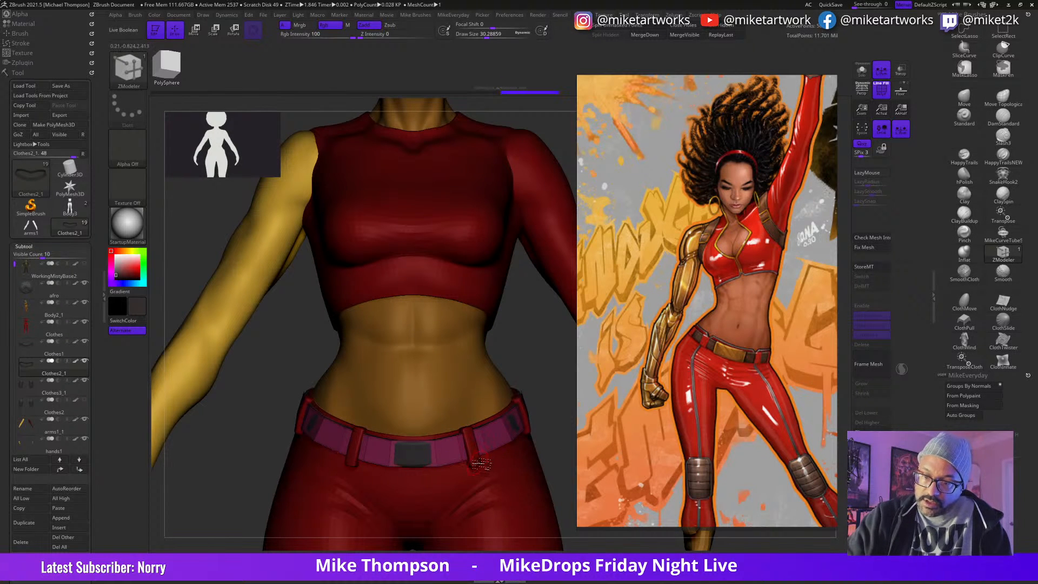
{"action": "mouse_move", "coordinate": [540, 378]}
{"action": "left_mouse_down"}
{"action": "mouse_move", "coordinate": [546, 391]}
{"action": "mouse_move", "coordinate": [535, 397]}
{"action": "left_mouse_up"}
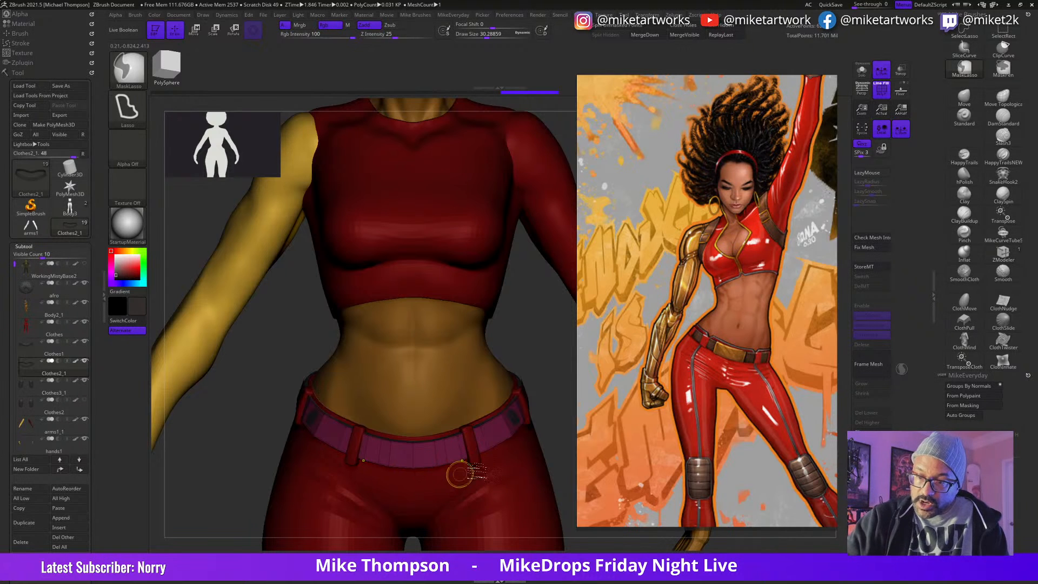
Step: Mask the middle section of the front belt strip with MaskLasso and turn it into its own polygroup
{"action": "left_click_drag", "start_coordinate": [555, 423], "coordinate": [554, 452]}
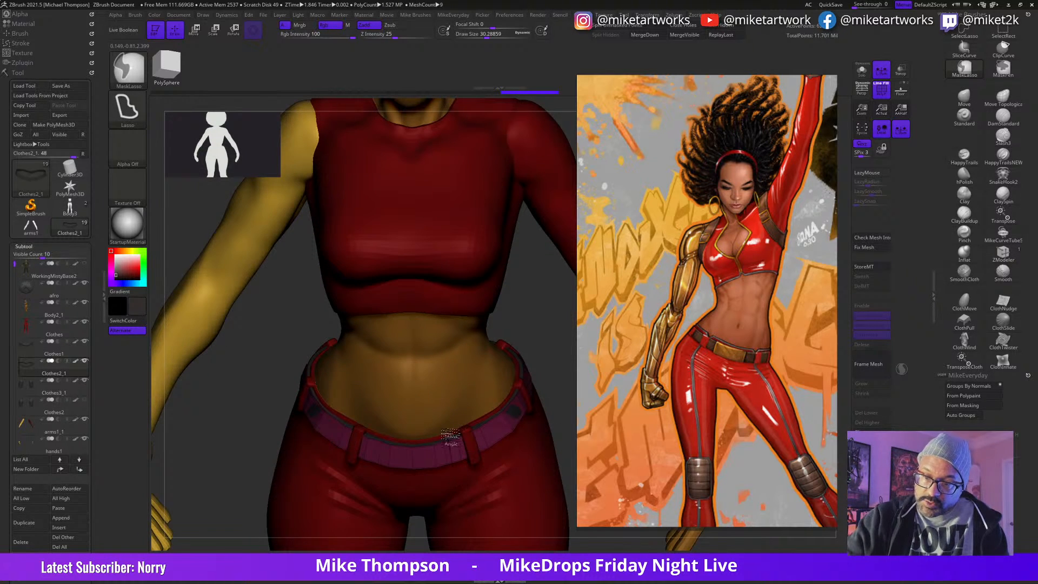
{"action": "mouse_move", "coordinate": [434, 430]}
{"action": "left_mouse_down", "text": "ctrl"}
{"action": "mouse_move", "coordinate": [411, 431]}
{"action": "mouse_move", "coordinate": [420, 476]}
{"action": "mouse_move", "coordinate": [436, 479]}
{"action": "left_mouse_up", "text": "ctrl"}
{"action": "key", "text": "ctrl+w"}
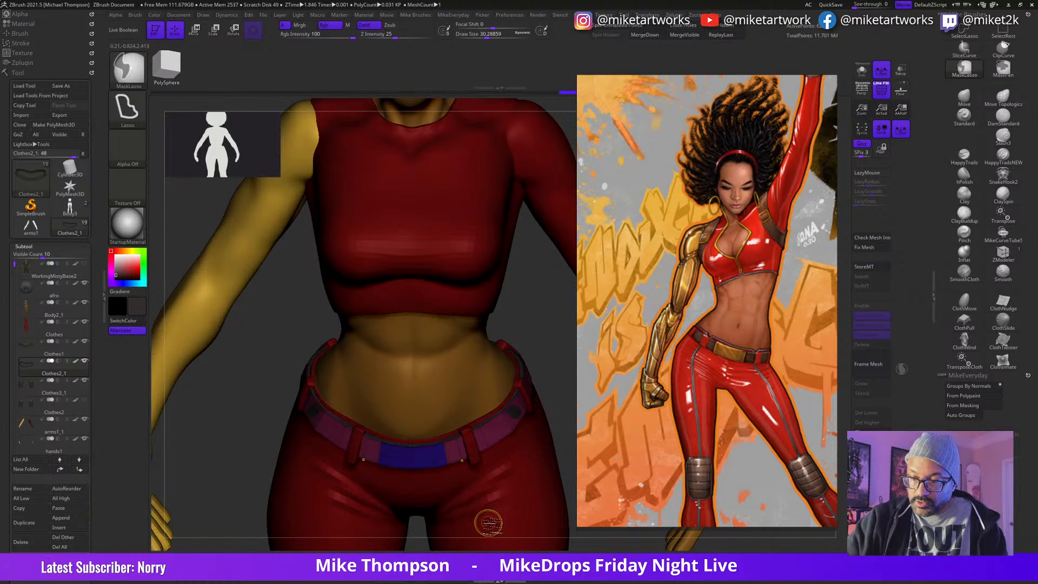
{"action": "left_click_drag", "start_coordinate": [565, 383], "coordinate": [568, 374]}
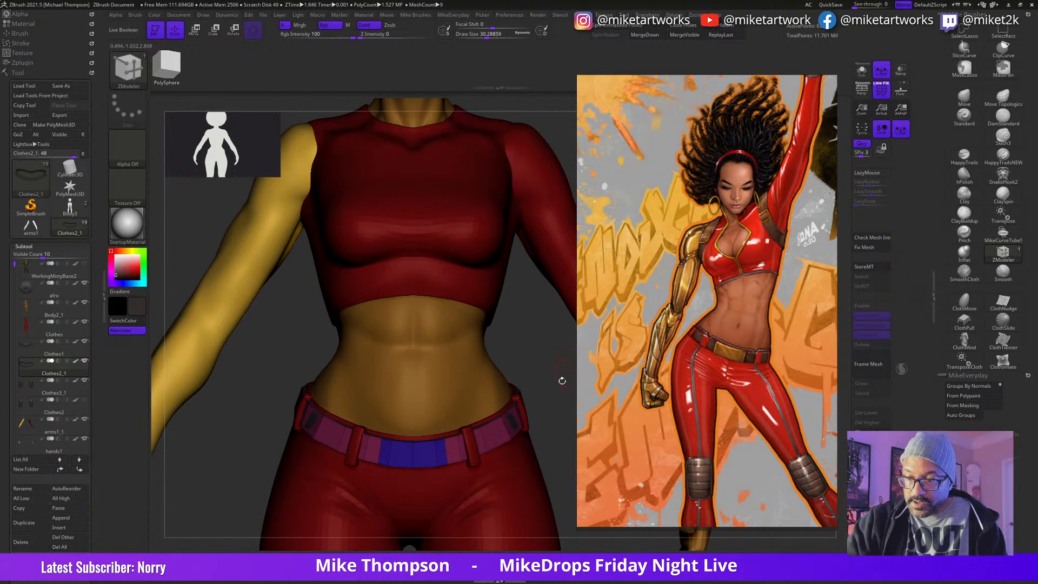
Step: Isolate the middle polygroup of the belt strip as the buckle piece and delete the hidden remainder
{"action": "left_click", "coordinate": [864, 72]}
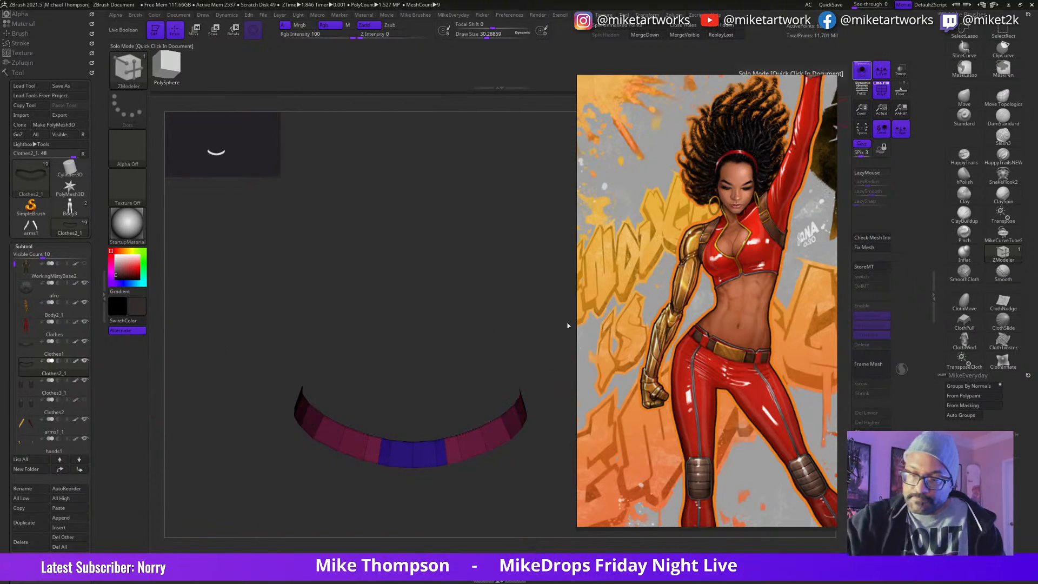
{"action": "left_click", "coordinate": [448, 464], "text": "ctrl+shift"}
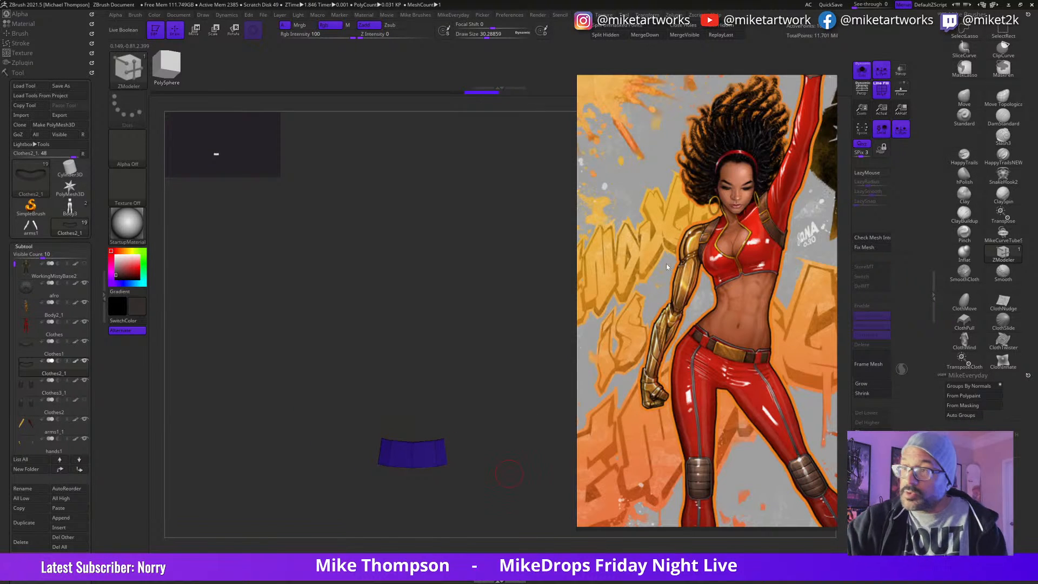
{"action": "left_click", "coordinate": [718, 33]}
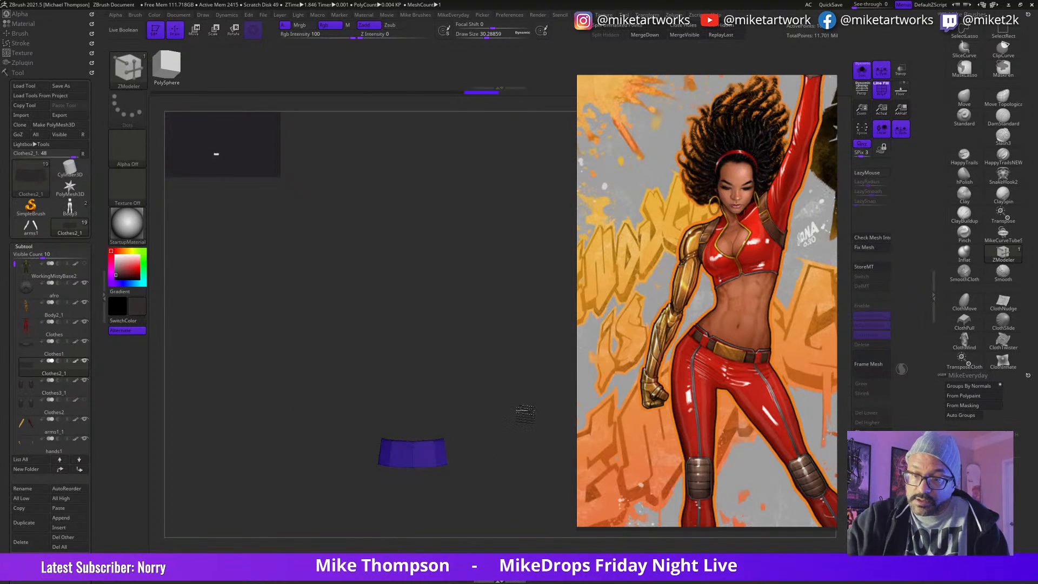
{"action": "mouse_move", "coordinate": [520, 415]}
{"action": "left_mouse_down"}
{"action": "mouse_move", "coordinate": [522, 438]}
{"action": "mouse_move", "coordinate": [527, 397]}
{"action": "left_mouse_up"}
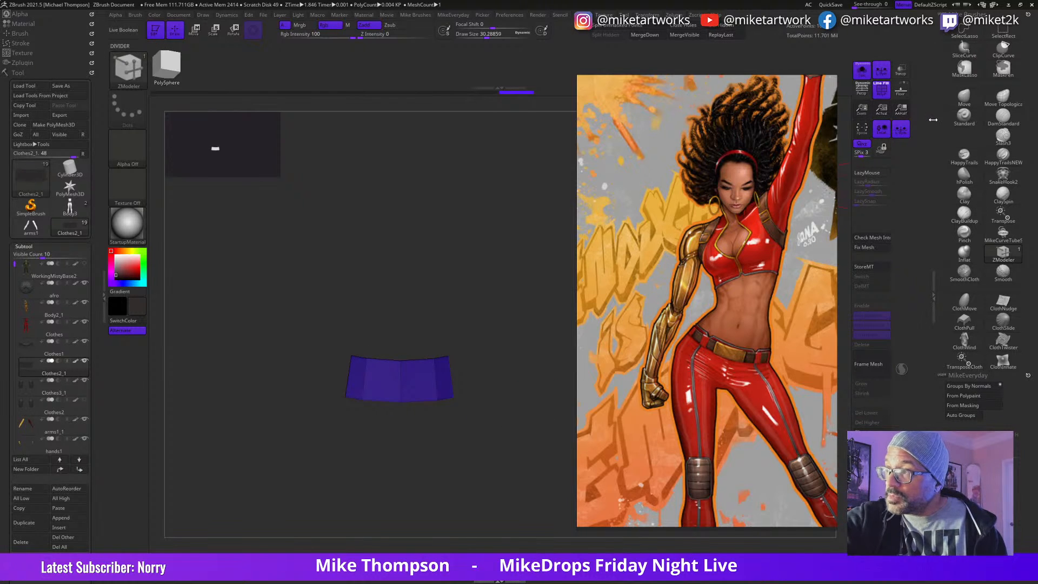
Step: Centre the gizmo on the buckle piece, scale it up uniformly and show it on the whole figure
{"action": "key", "text": "w"}
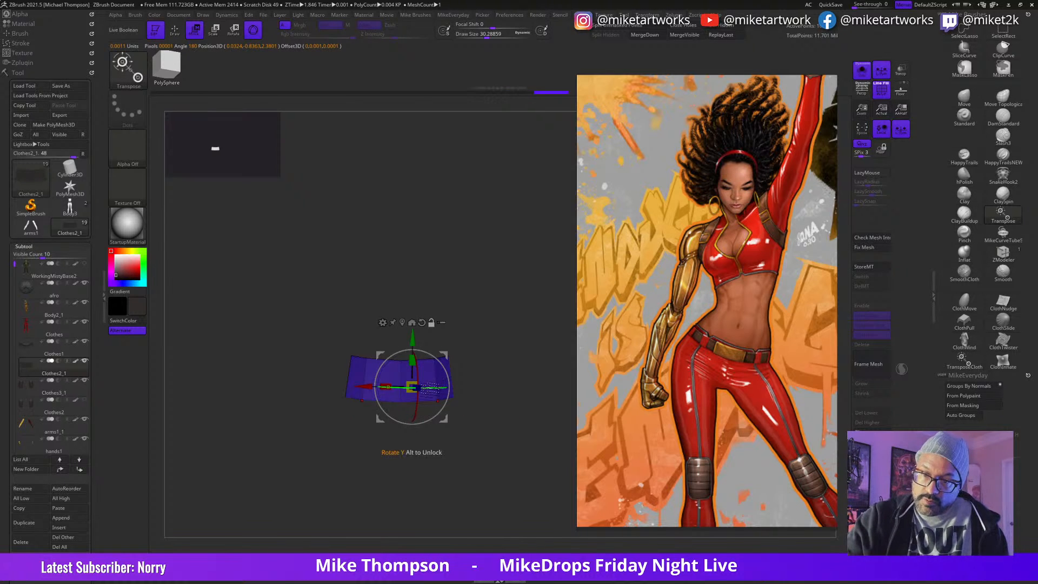
{"action": "left_click", "coordinate": [412, 323]}
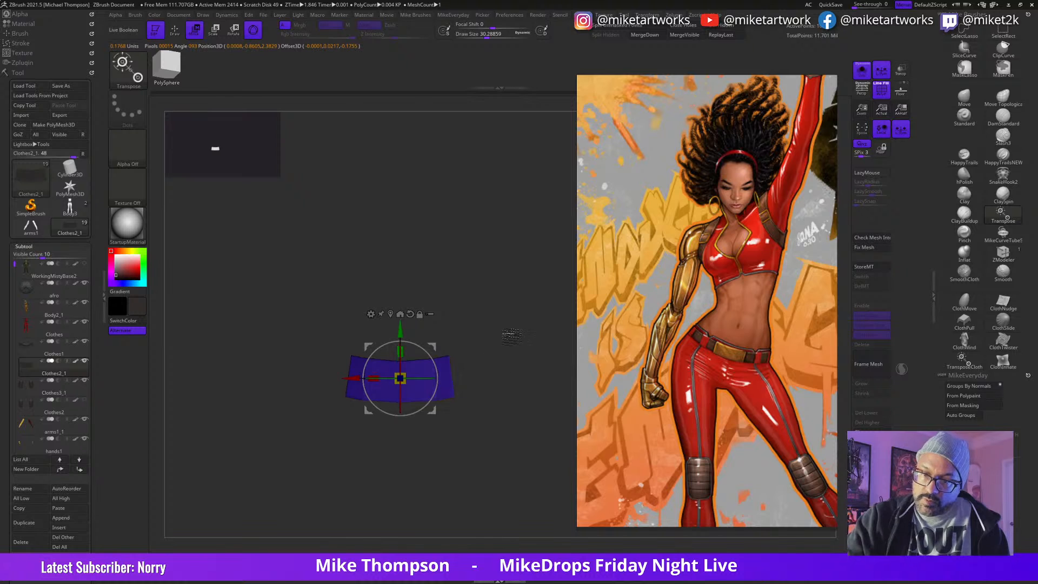
{"action": "left_click_drag", "start_coordinate": [400, 378], "coordinate": [416, 392]}
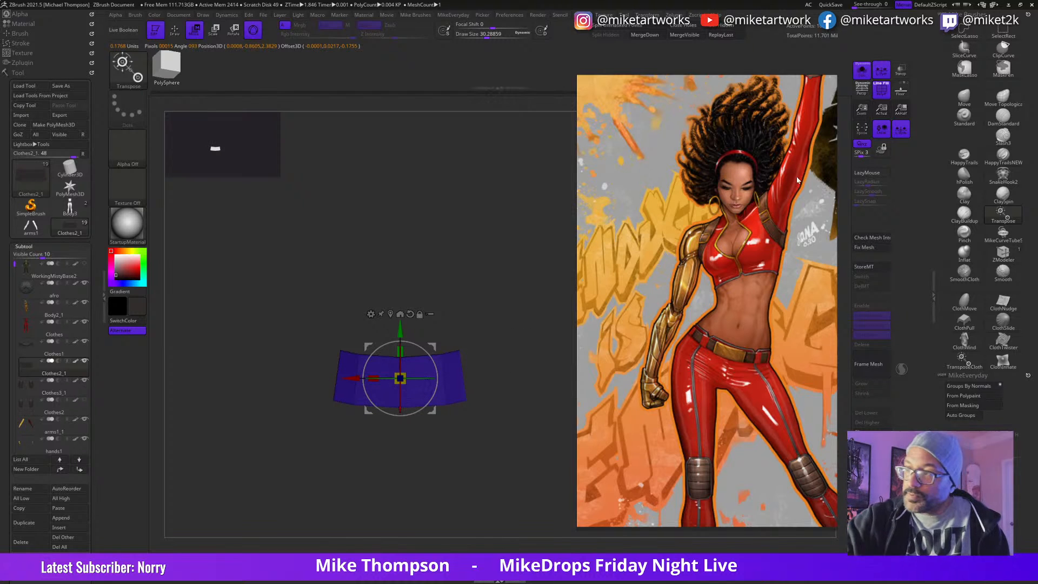
{"action": "left_click", "coordinate": [862, 73]}
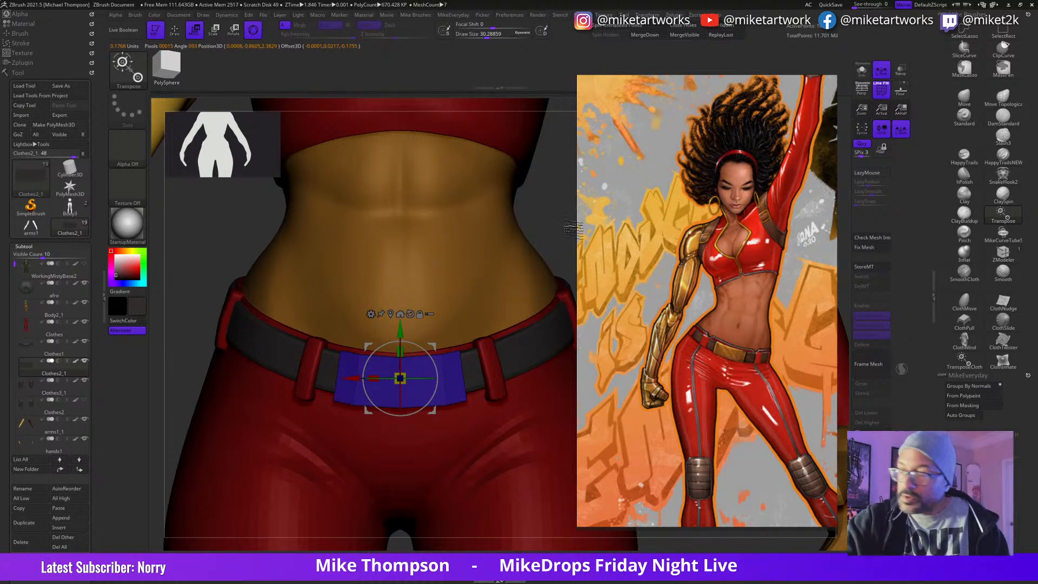
{"action": "key", "text": "q"}
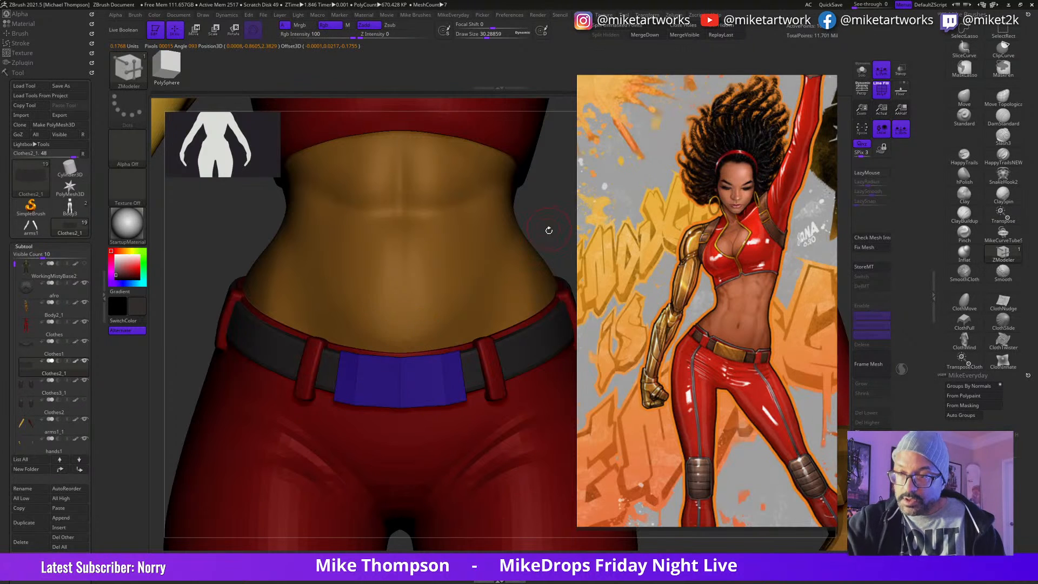
{"action": "left_click", "coordinate": [1000, 256]}
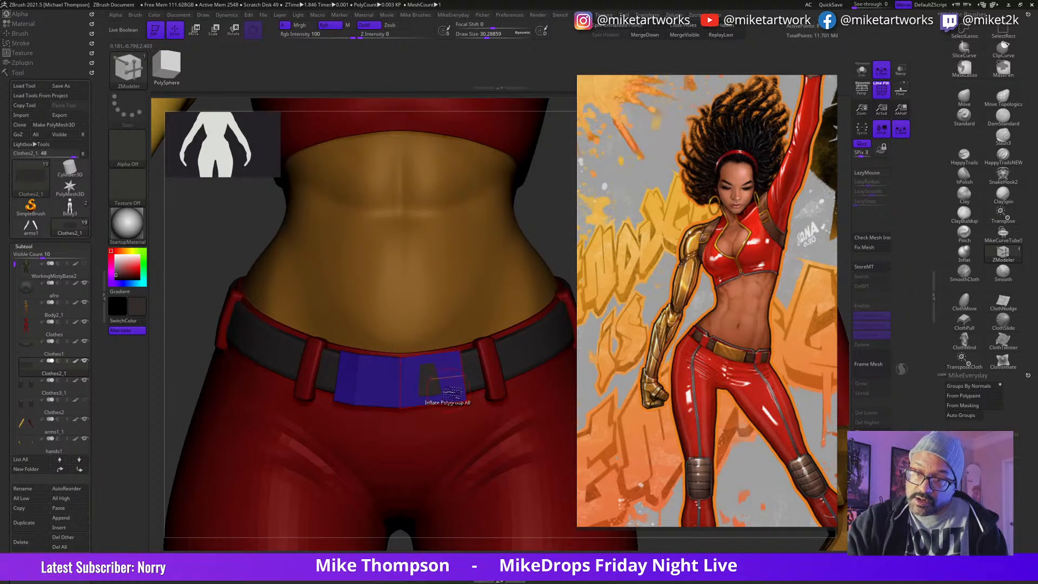
{"action": "key", "text": "ctrl+z"}
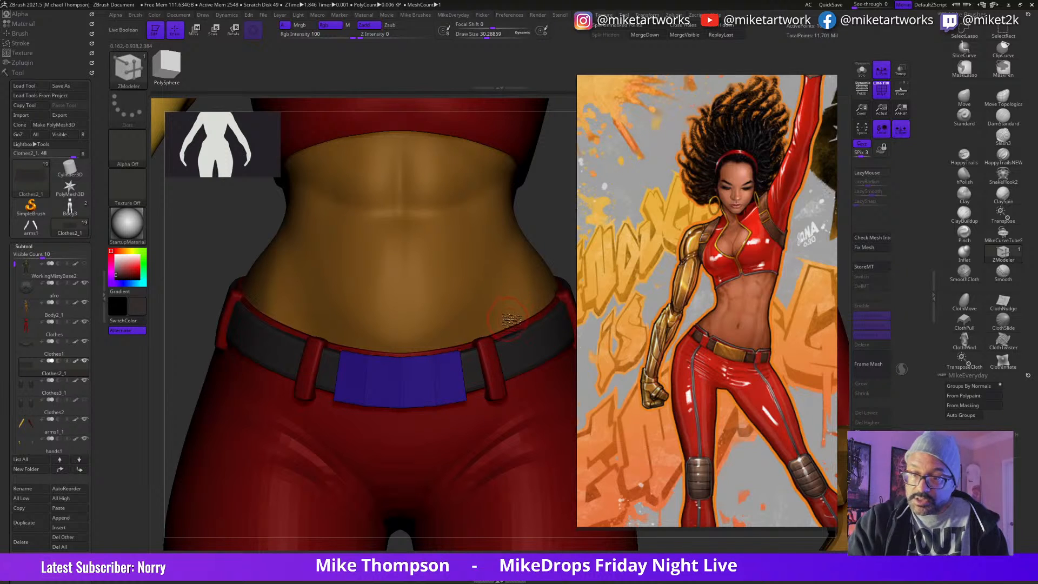
Step: Reshape the side edges of the buckle piece with the Move brush at a draw size of about 24
{"action": "key", "text": "b"}
{"action": "key", "text": "m"}
{"action": "key", "text": "v"}
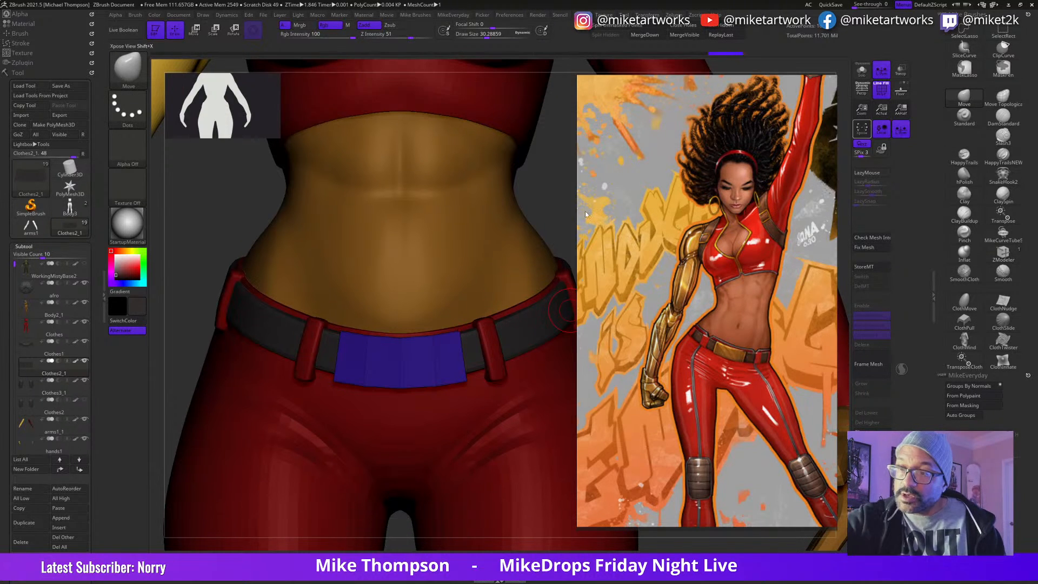
{"action": "key", "text": "s"}
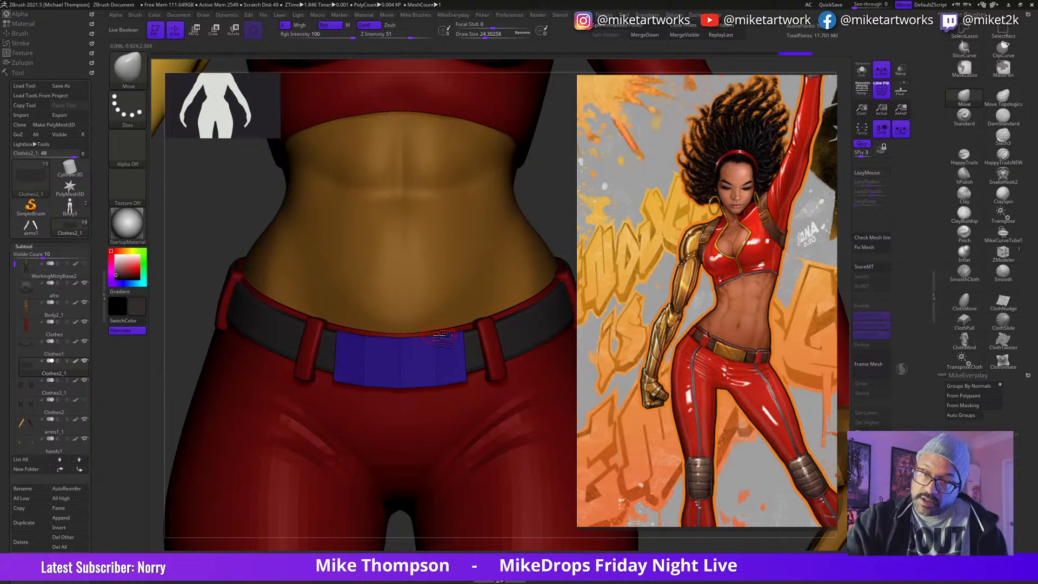
{"action": "left_click_drag", "start_coordinate": [470, 375], "coordinate": [469, 374]}
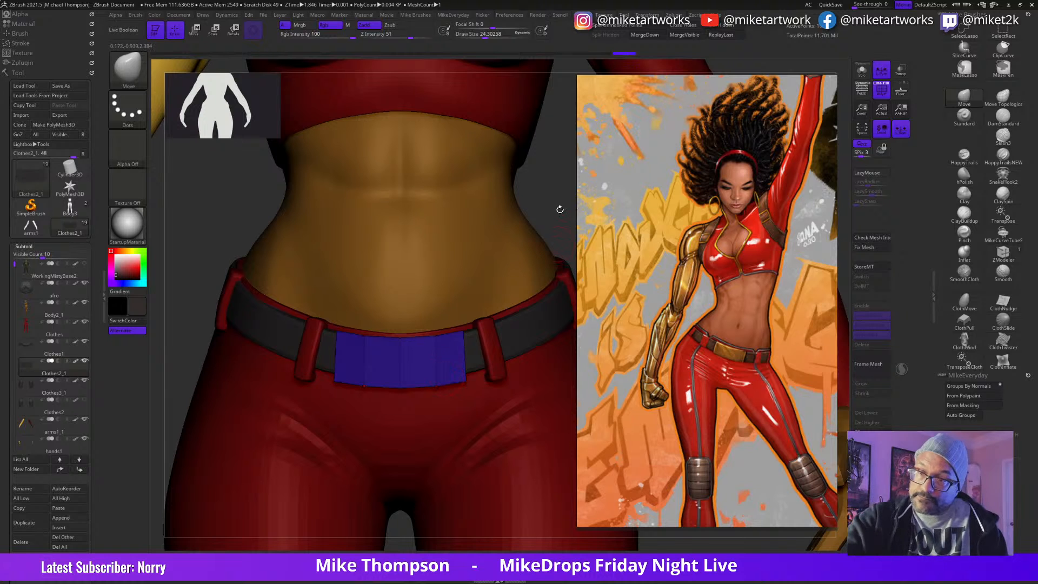
Step: Isolate the buckle piece and extrude its whole polygroup into a solid plate using ZModeler's Extrude with the Polygroup All target
{"action": "left_click_drag", "start_coordinate": [560, 190], "coordinate": [567, 231]}
{"action": "left_click", "coordinate": [861, 71]}
{"action": "left_click_drag", "start_coordinate": [518, 399], "coordinate": [553, 405]}
{"action": "left_click", "coordinate": [993, 259]}
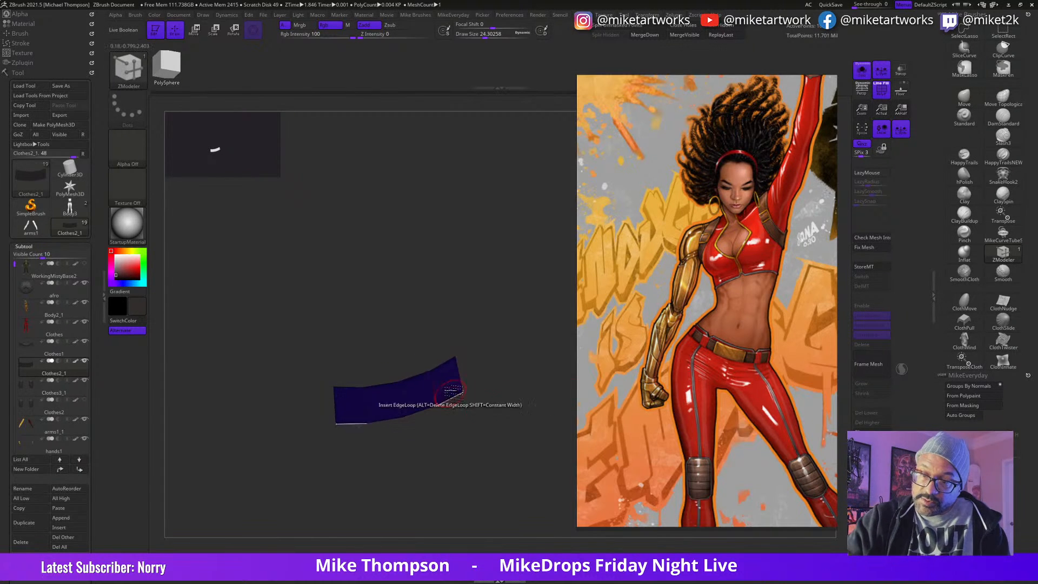
{"action": "key", "text": "space"}
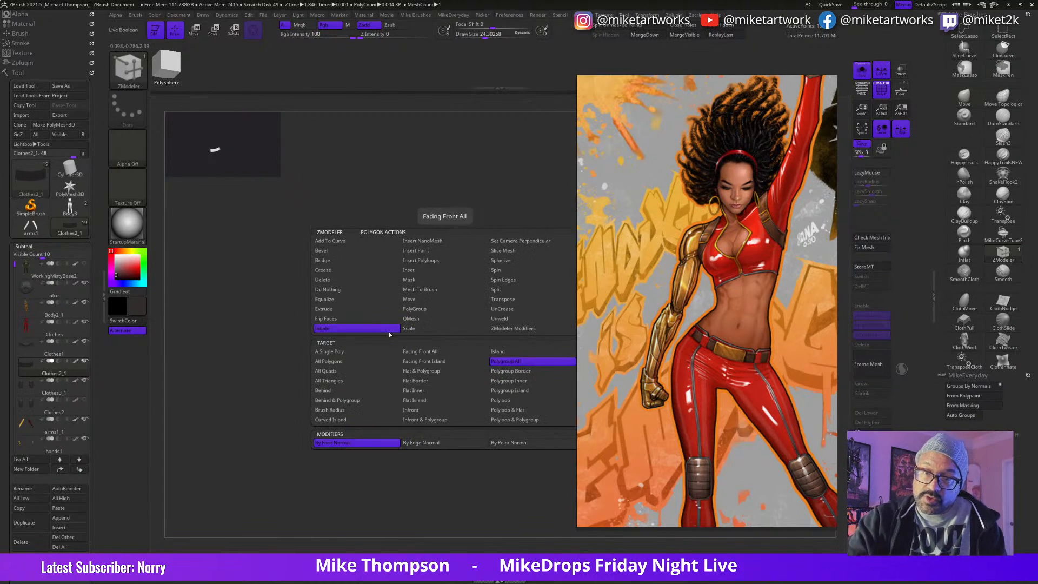
{"action": "left_click", "coordinate": [346, 299]}
{"action": "left_click", "coordinate": [325, 308]}
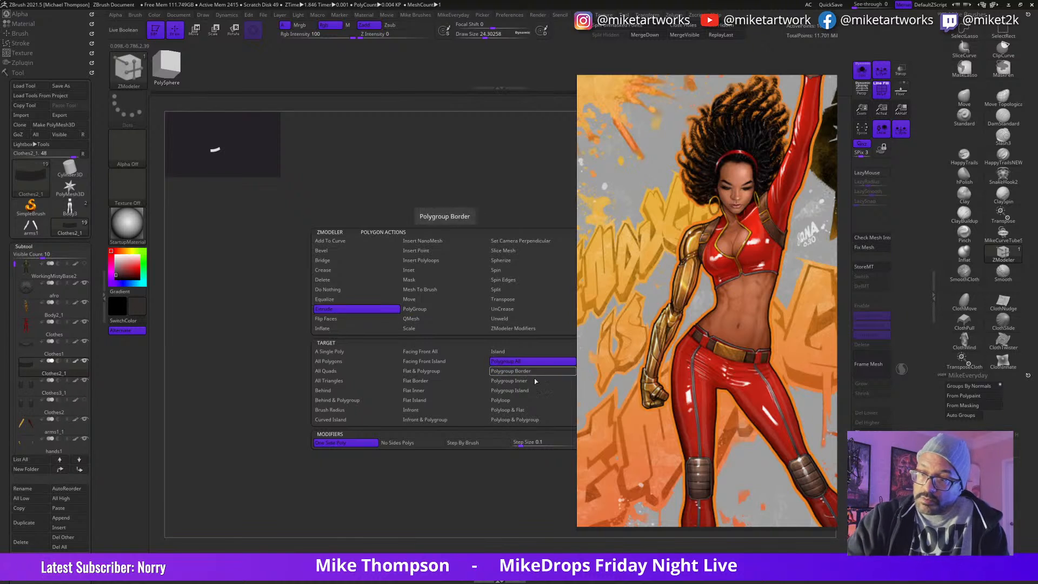
{"action": "left_click", "coordinate": [505, 361]}
{"action": "left_click_drag", "start_coordinate": [454, 388], "coordinate": [462, 401]}
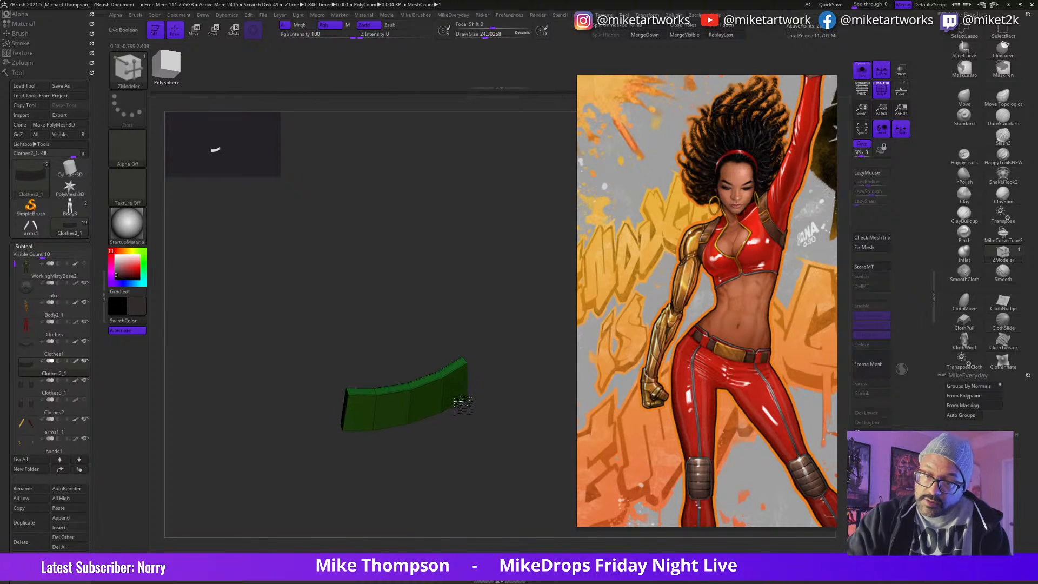
Step: Slide the edge loop around the buckle's front rim with ZModeler to form a narrow bevelled band
{"action": "left_click_drag", "start_coordinate": [530, 409], "coordinate": [492, 400]}
{"action": "mouse_move", "coordinate": [415, 410]}
{"action": "left_mouse_down"}
{"action": "mouse_move", "coordinate": [506, 371]}
{"action": "mouse_move", "coordinate": [537, 419]}
{"action": "mouse_move", "coordinate": [519, 430]}
{"action": "mouse_move", "coordinate": [538, 407]}
{"action": "mouse_move", "coordinate": [516, 416]}
{"action": "mouse_move", "coordinate": [527, 462]}
{"action": "mouse_move", "coordinate": [528, 403]}
{"action": "mouse_move", "coordinate": [537, 459]}
{"action": "mouse_move", "coordinate": [533, 398]}
{"action": "left_mouse_up"}
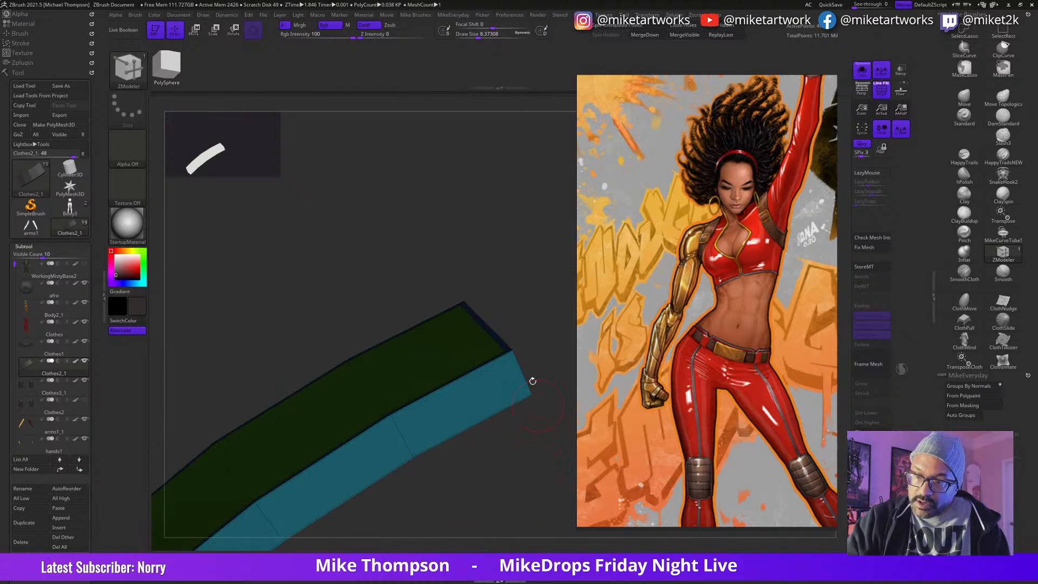
{"action": "key", "text": "space"}
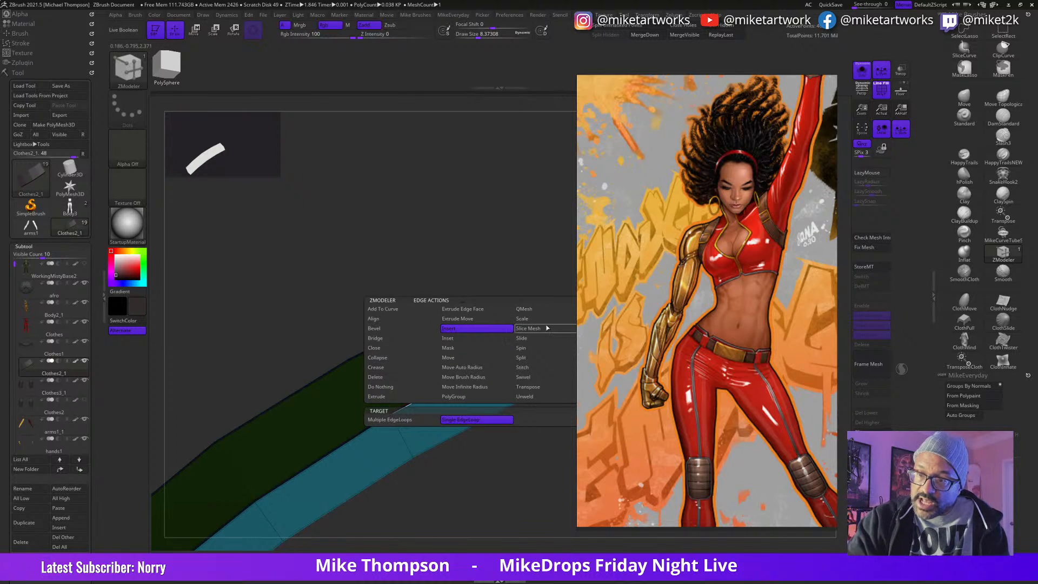
{"action": "left_click", "coordinate": [531, 339]}
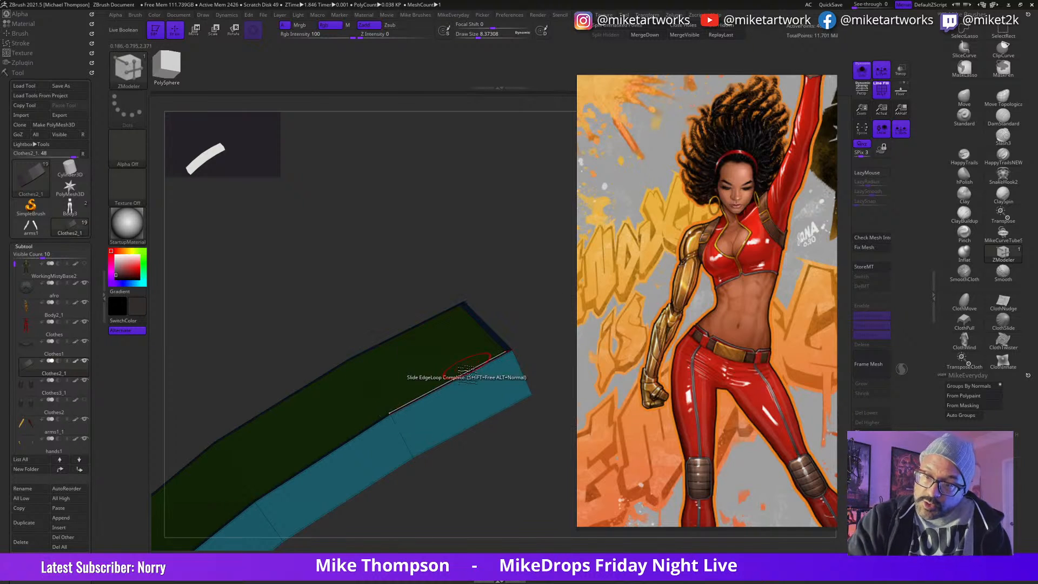
{"action": "left_click_drag", "start_coordinate": [470, 390], "coordinate": [471, 393]}
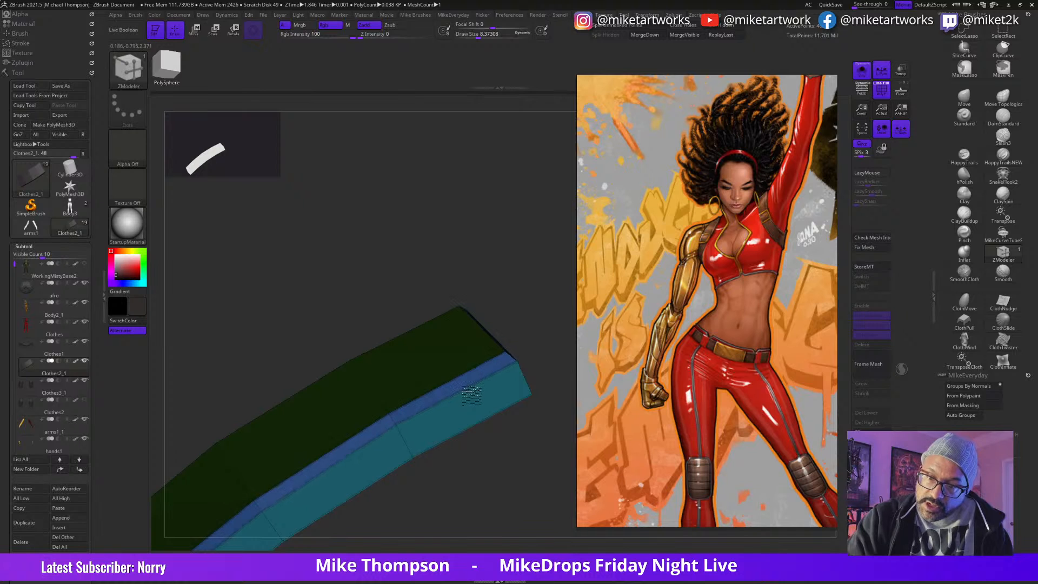
{"action": "left_click_drag", "start_coordinate": [530, 456], "coordinate": [498, 464]}
{"action": "key", "text": "space"}
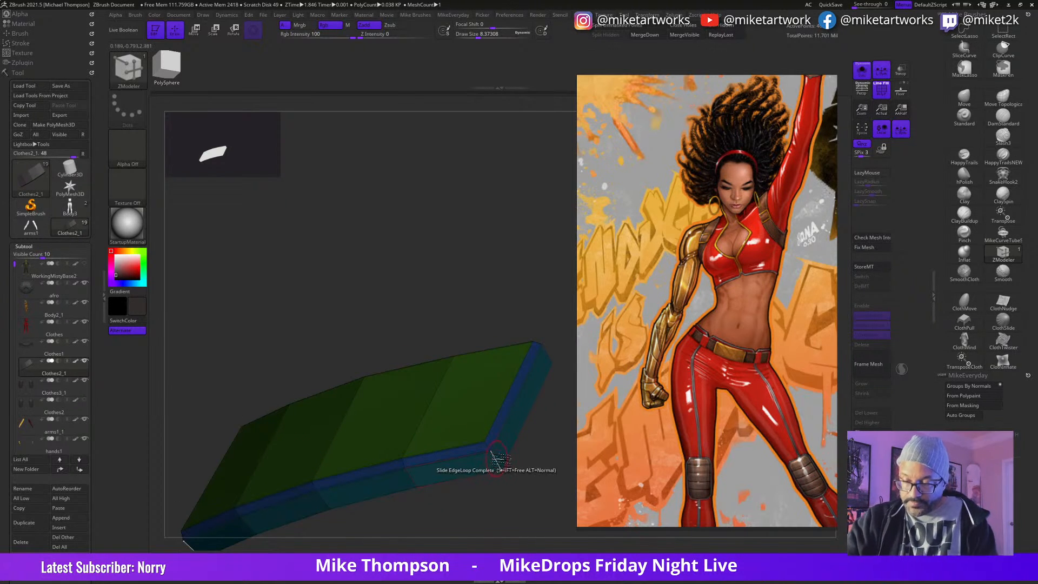
{"action": "key", "text": "space"}
{"action": "left_click", "coordinate": [406, 368]}
{"action": "mouse_move", "coordinate": [548, 480]}
{"action": "left_mouse_down"}
{"action": "mouse_move", "coordinate": [506, 521]}
{"action": "mouse_move", "coordinate": [533, 489]}
{"action": "mouse_move", "coordinate": [539, 515]}
{"action": "mouse_move", "coordinate": [528, 487]}
{"action": "mouse_move", "coordinate": [505, 501]}
{"action": "mouse_move", "coordinate": [497, 486]}
{"action": "mouse_move", "coordinate": [535, 456]}
{"action": "mouse_move", "coordinate": [527, 461]}
{"action": "left_mouse_up"}
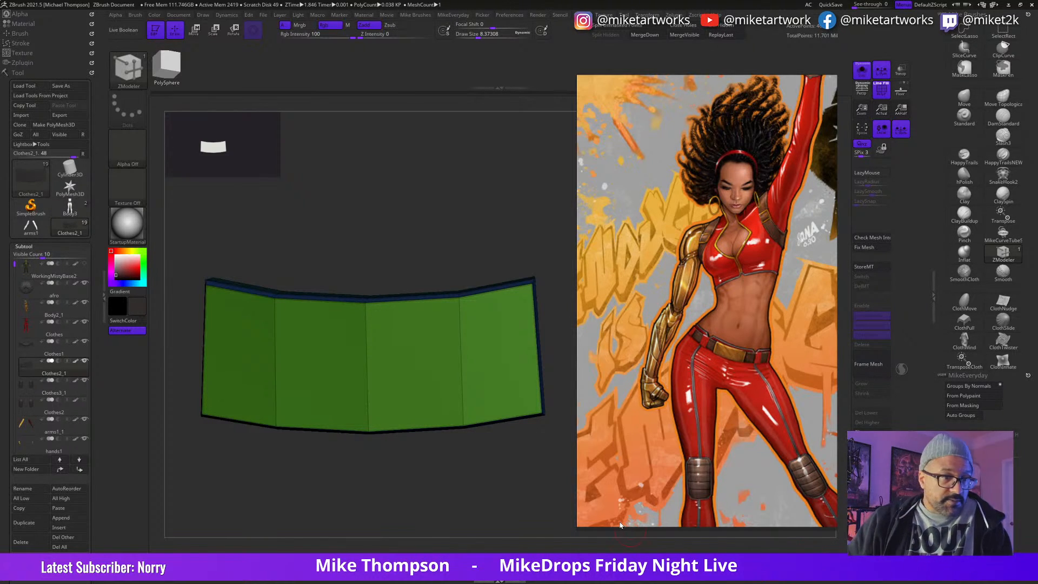
Step: Smooth the buckle plate and round its corners with dynamic subdivision
{"action": "left_click_drag", "start_coordinate": [319, 482], "coordinate": [339, 451]}
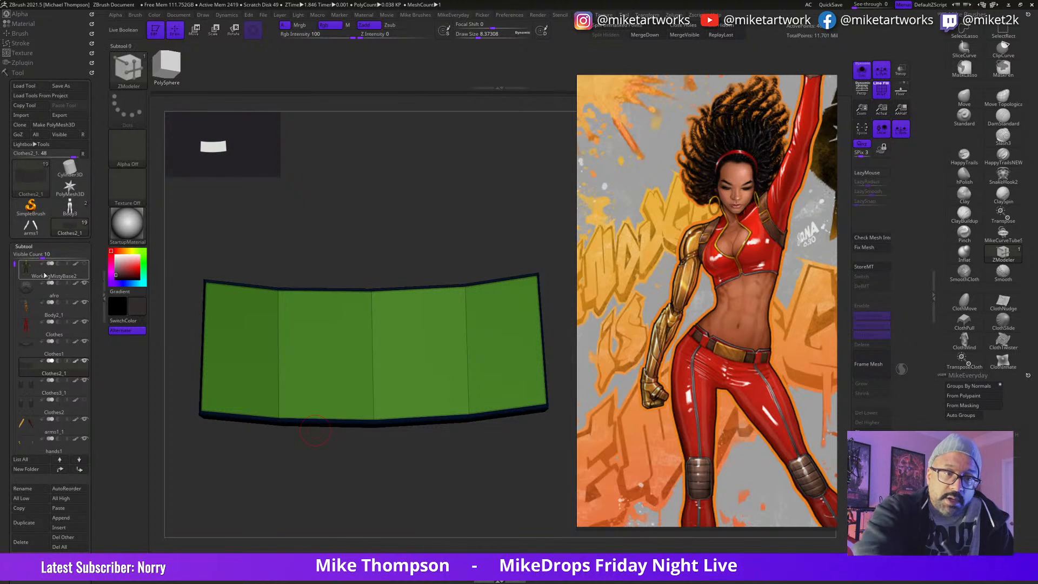
{"action": "mouse_move", "coordinate": [59, 266]}
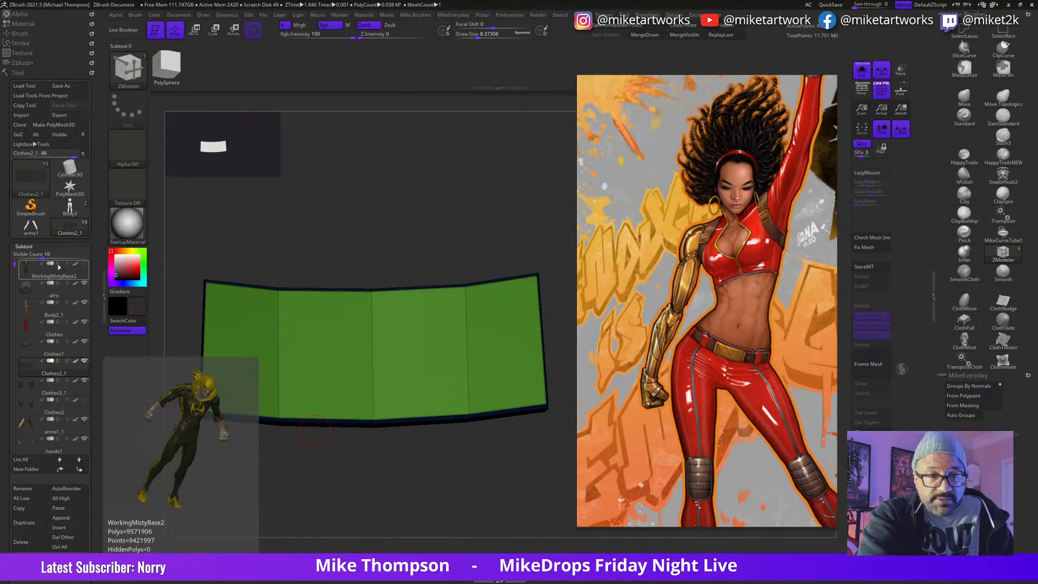
{"action": "left_click", "coordinate": [678, 554]}
{"action": "mouse_move", "coordinate": [527, 478]}
{"action": "left_mouse_down"}
{"action": "mouse_move", "coordinate": [509, 501]}
{"action": "mouse_move", "coordinate": [522, 489]}
{"action": "mouse_move", "coordinate": [500, 489]}
{"action": "mouse_move", "coordinate": [535, 465]}
{"action": "left_mouse_up"}
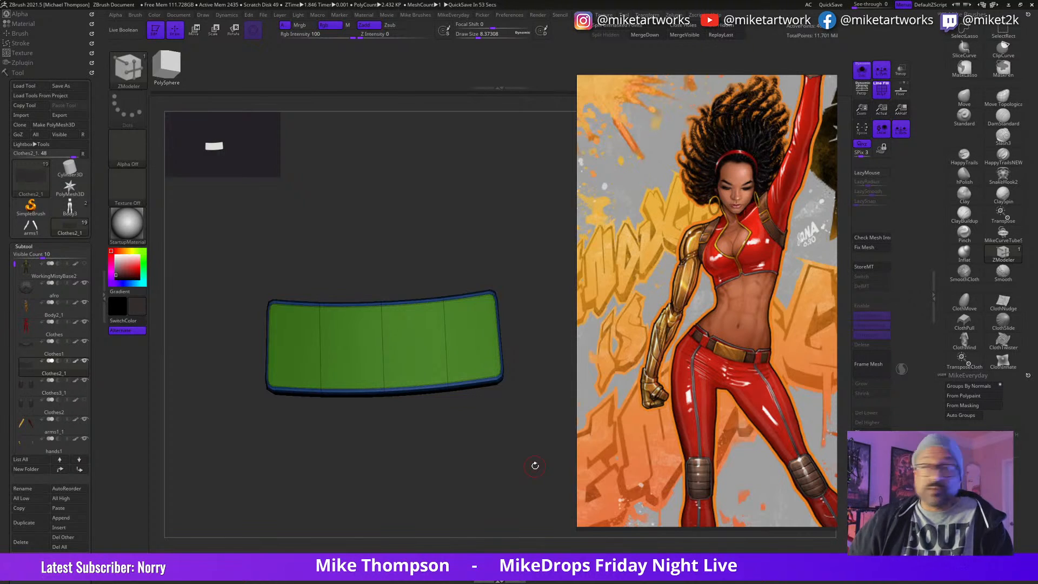
Step: Show the buckle on the whole figure, then adjust its height and scale its depth with the gizmo to fit over the belt
{"action": "left_click", "coordinate": [865, 76]}
{"action": "left_click_drag", "start_coordinate": [847, 285], "coordinate": [695, 292], "text": "alt"}
{"action": "left_click_drag", "start_coordinate": [326, 508], "coordinate": [223, 541], "text": "alt"}
{"action": "mouse_move", "coordinate": [503, 371]}
{"action": "left_mouse_down"}
{"action": "mouse_move", "coordinate": [533, 420]}
{"action": "mouse_move", "coordinate": [481, 424]}
{"action": "mouse_move", "coordinate": [535, 422]}
{"action": "left_mouse_up"}
{"action": "left_click_drag", "start_coordinate": [488, 485], "coordinate": [503, 507], "text": "alt"}
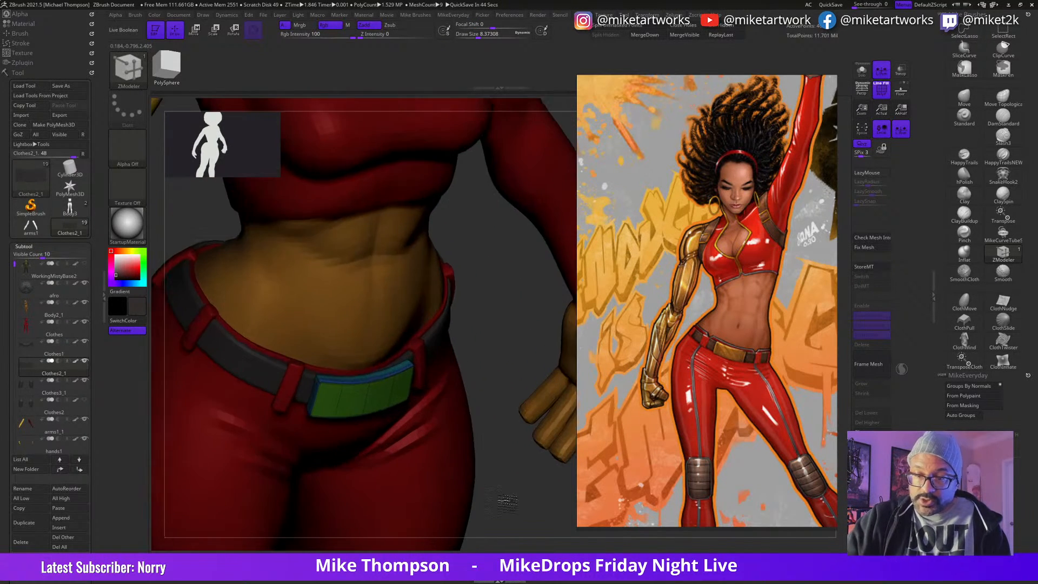
{"action": "left_click_drag", "start_coordinate": [504, 394], "coordinate": [510, 426]}
{"action": "key", "text": "w"}
{"action": "left_click_drag", "start_coordinate": [395, 428], "coordinate": [389, 420]}
{"action": "left_click_drag", "start_coordinate": [513, 502], "coordinate": [506, 438]}
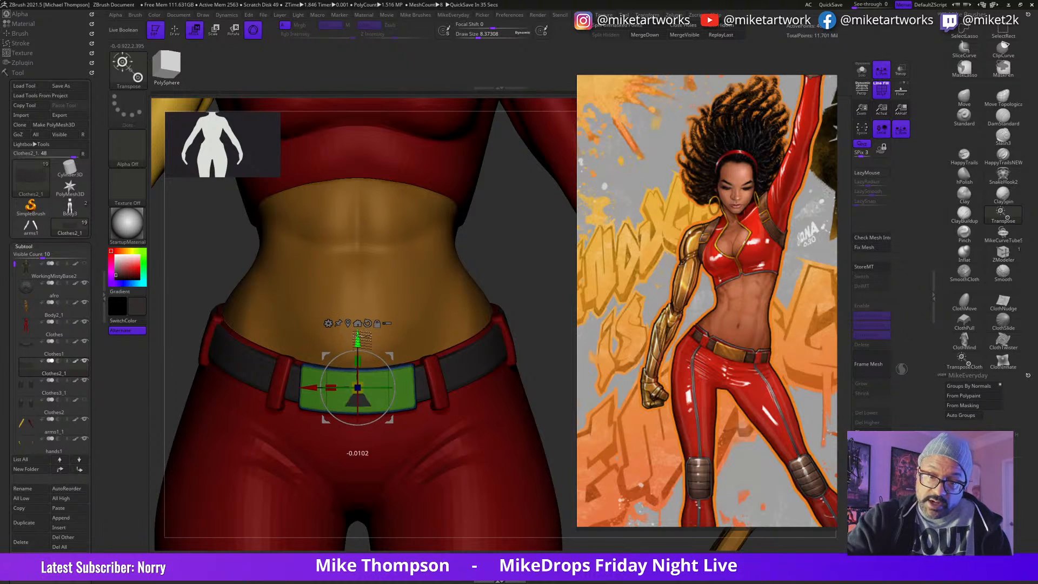
{"action": "left_click_drag", "start_coordinate": [359, 336], "coordinate": [358, 372]}
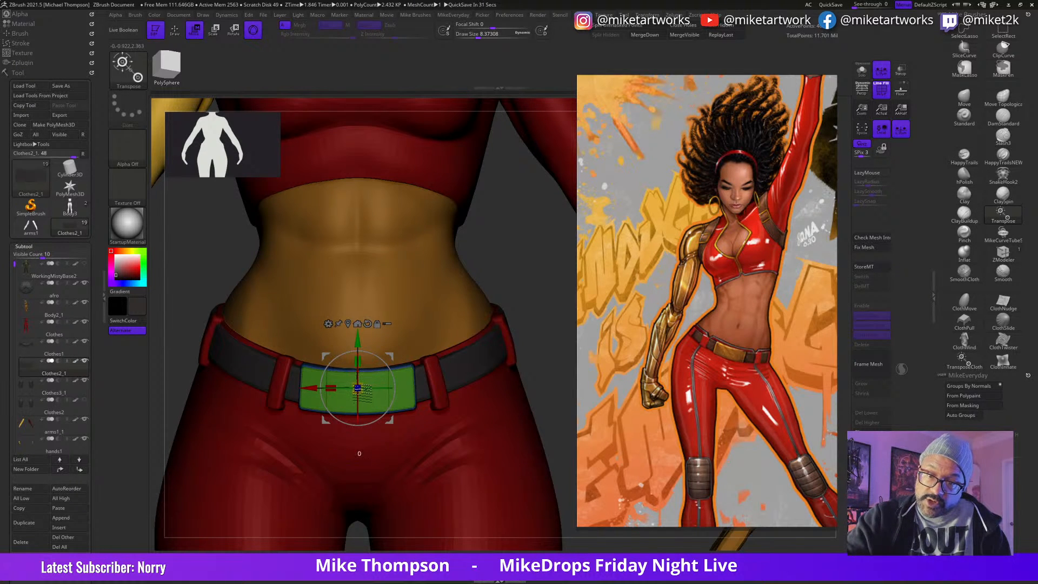
{"action": "left_click_drag", "start_coordinate": [524, 292], "coordinate": [545, 316]}
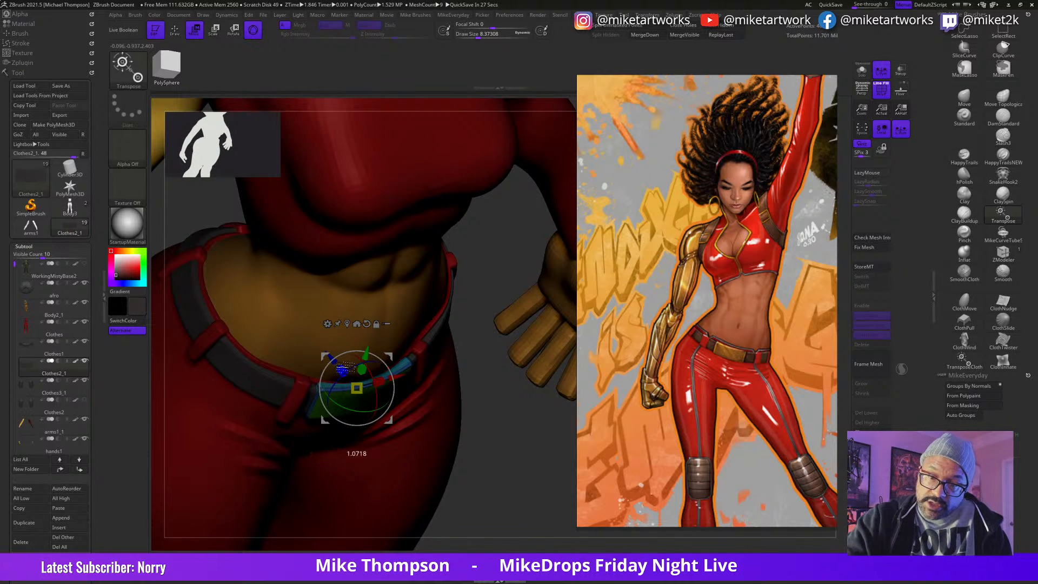
{"action": "mouse_move", "coordinate": [516, 386]}
{"action": "left_mouse_down"}
{"action": "mouse_move", "coordinate": [540, 403]}
{"action": "mouse_move", "coordinate": [512, 408]}
{"action": "left_mouse_up"}
{"action": "key", "text": "q"}
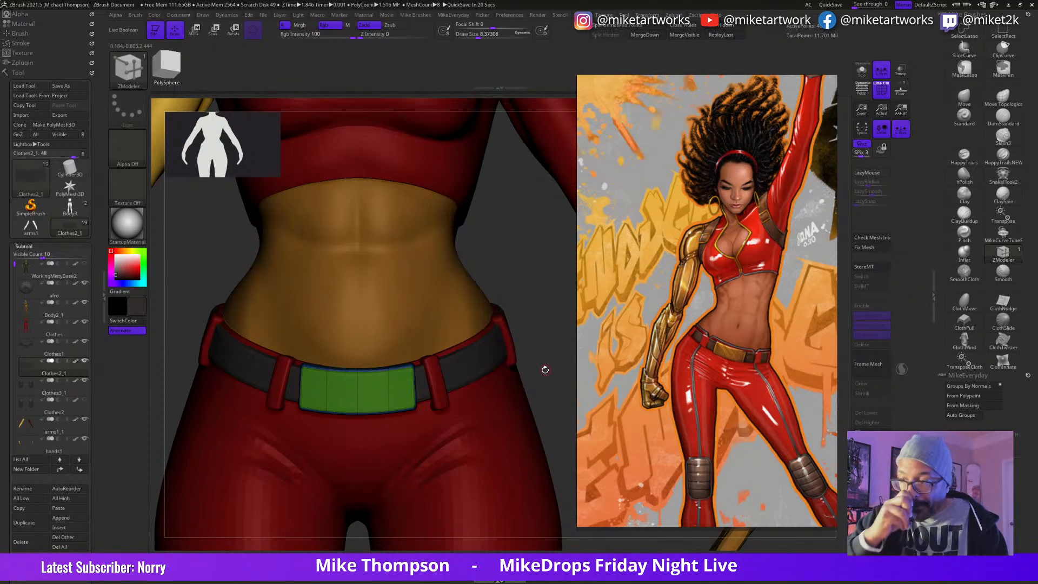
Step: Turn off the polygroup display and fill the buckle with the gold colour sampled from the metal arm
{"action": "left_click_drag", "start_coordinate": [560, 400], "coordinate": [538, 384], "text": "alt"}
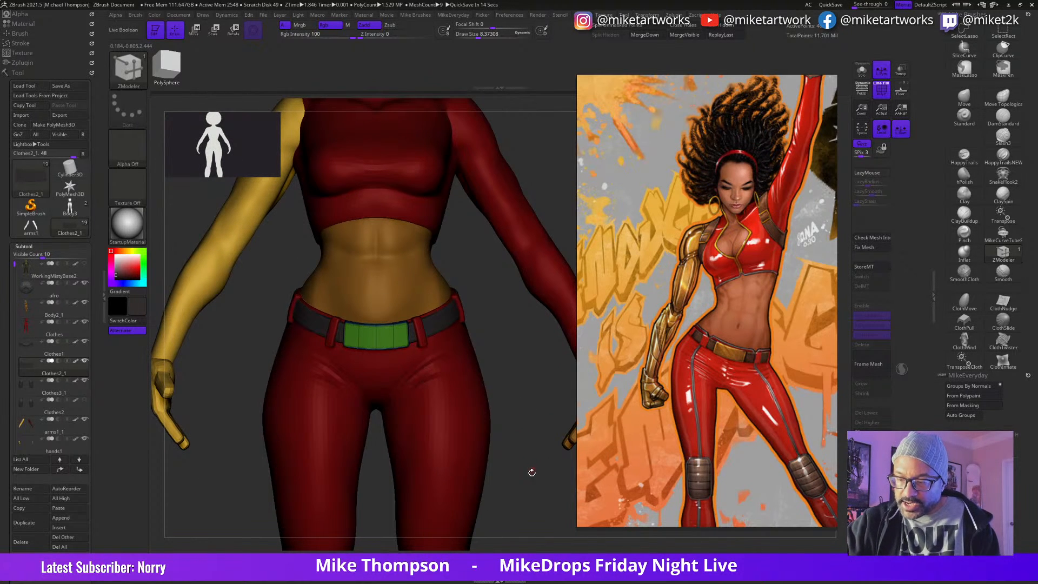
{"action": "key", "text": "space"}
{"action": "left_click", "coordinate": [538, 523]}
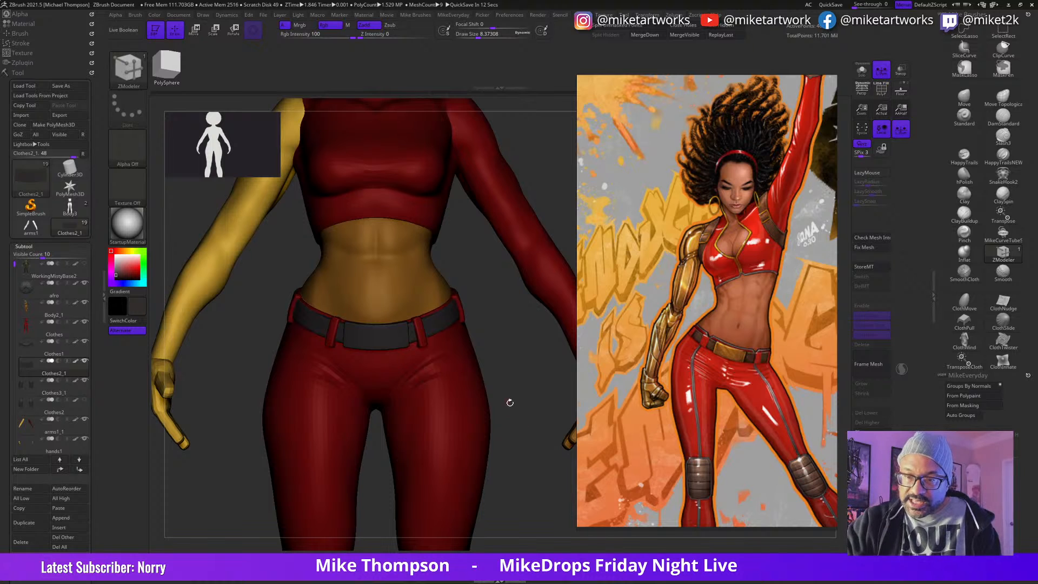
{"action": "key", "text": "space"}
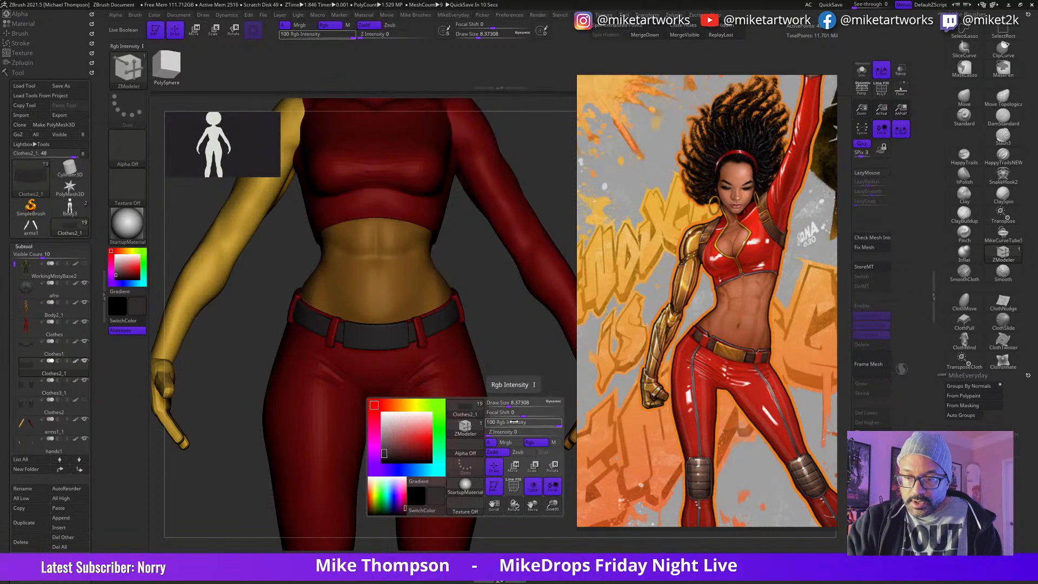
{"action": "left_click_drag", "start_coordinate": [408, 439], "coordinate": [196, 262]}
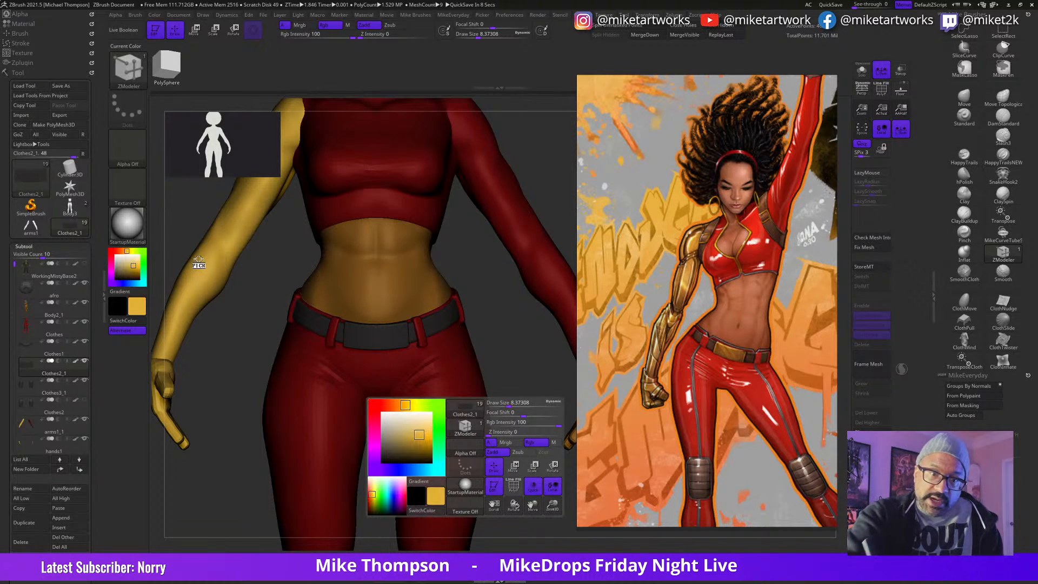
{"action": "left_click", "coordinate": [154, 14]}
{"action": "left_click", "coordinate": [227, 184]}
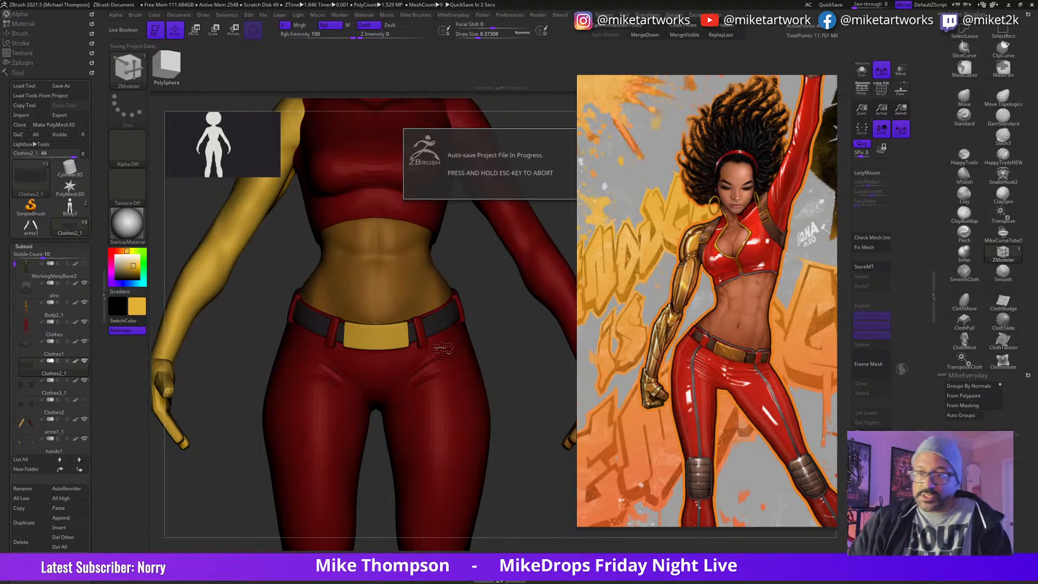
Step: Select the belt loops, place the gizmo on the front loop beside the buckle and rotate the loops about -6.75 degrees
{"action": "left_click", "coordinate": [428, 344], "text": "alt"}
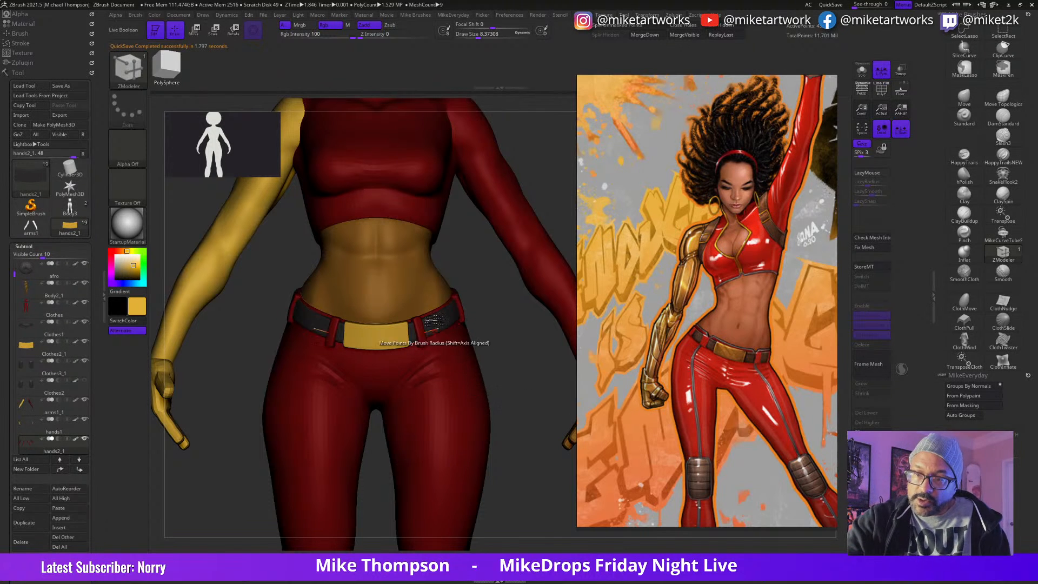
{"action": "left_click_drag", "start_coordinate": [489, 331], "coordinate": [489, 350]}
{"action": "left_click_drag", "start_coordinate": [522, 391], "coordinate": [533, 376], "text": "shift"}
{"action": "key", "text": "w"}
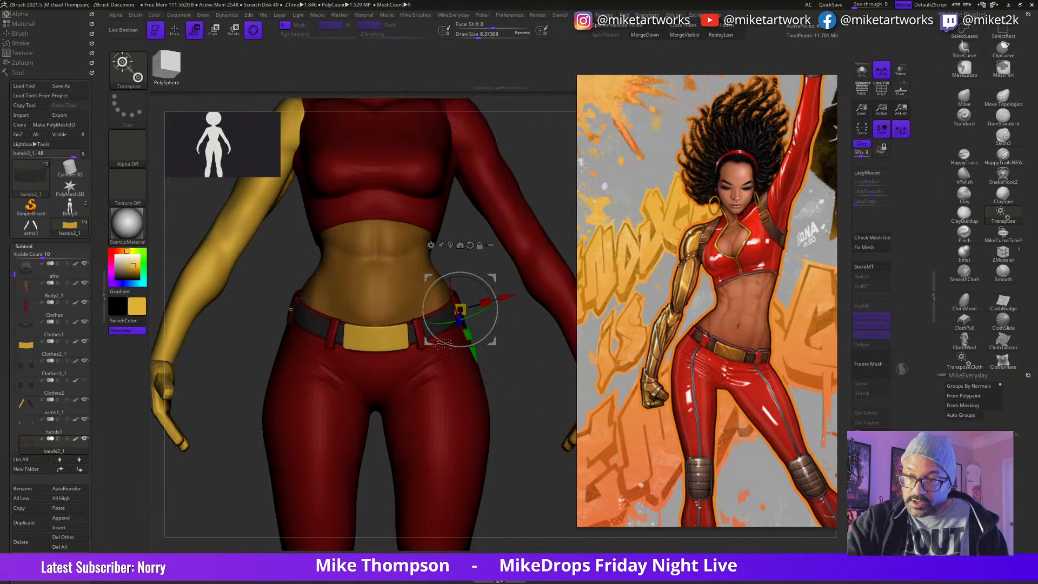
{"action": "left_click", "coordinate": [507, 274], "text": "alt"}
{"action": "left_click", "coordinate": [426, 333], "text": "alt"}
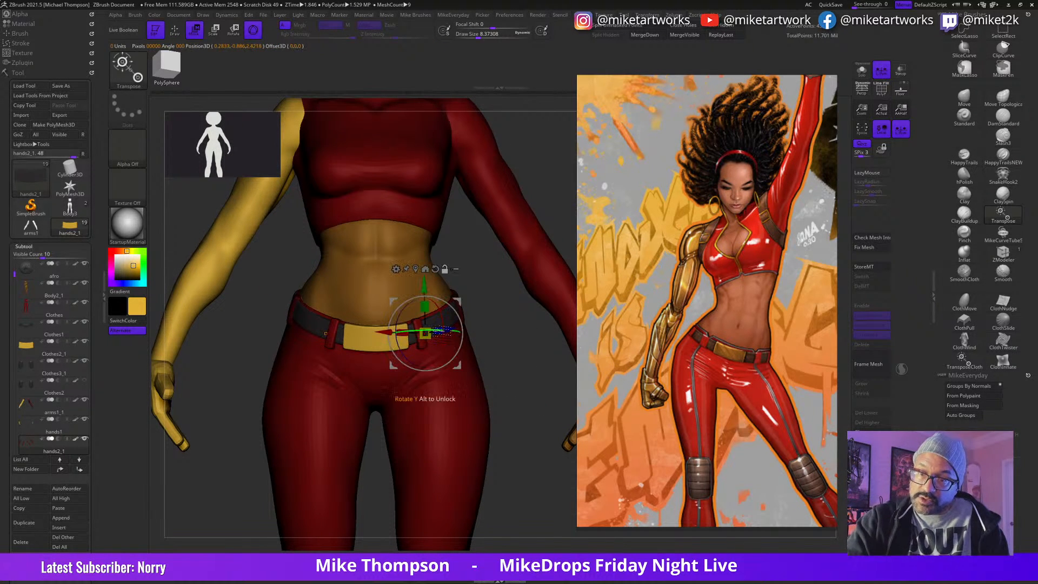
{"action": "left_click_drag", "start_coordinate": [516, 369], "coordinate": [468, 321]}
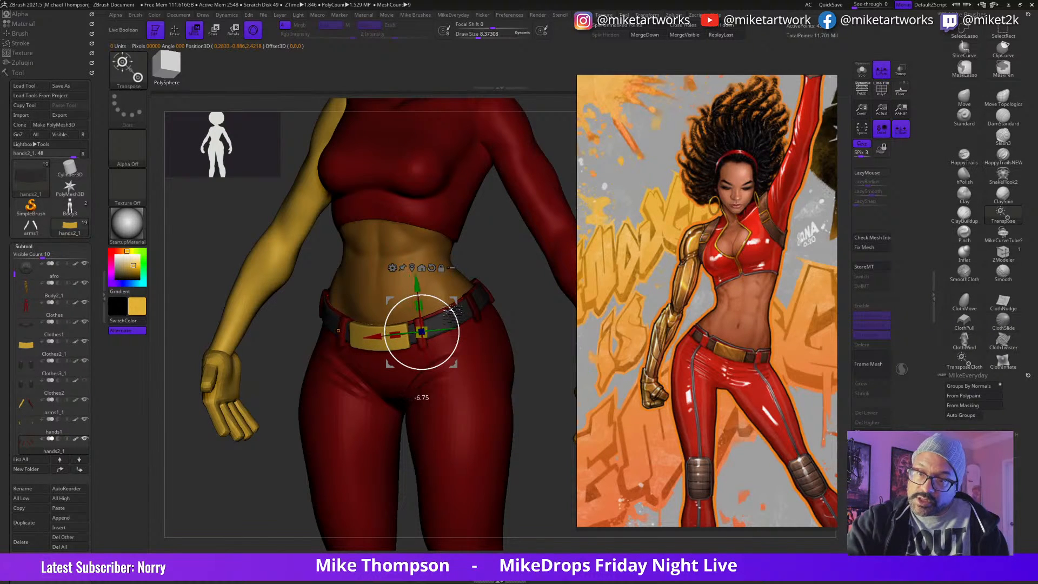
{"action": "left_click_drag", "start_coordinate": [453, 311], "coordinate": [452, 309]}
{"action": "left_click_drag", "start_coordinate": [455, 364], "coordinate": [489, 346]}
{"action": "left_click_drag", "start_coordinate": [505, 403], "coordinate": [486, 434]}
{"action": "key", "text": "q"}
Step: Select the red suit and examine the full figure from the front and back
{"action": "left_click_drag", "start_coordinate": [530, 480], "coordinate": [526, 457], "text": "alt"}
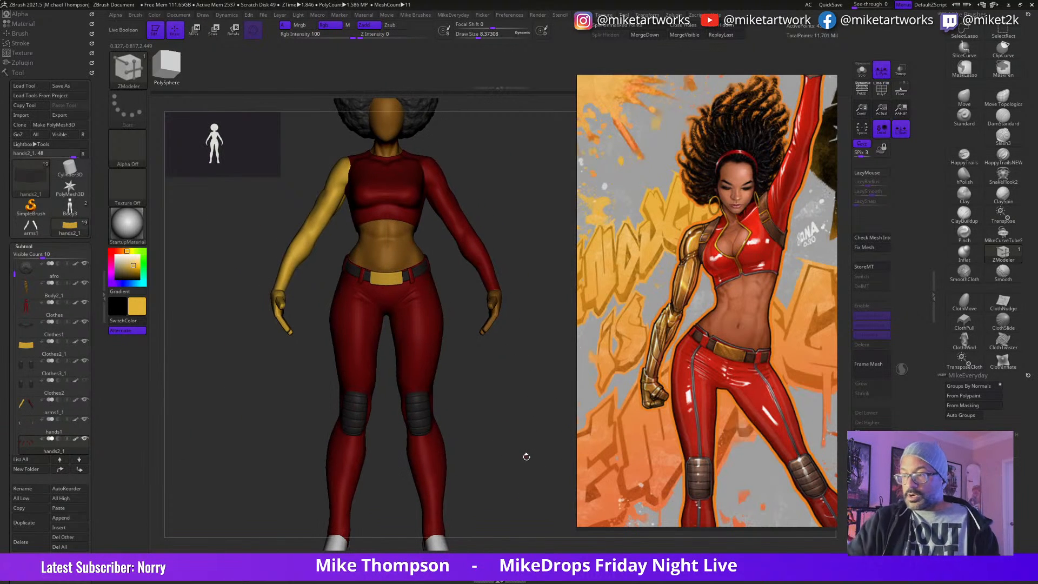
{"action": "left_click", "coordinate": [428, 375], "text": "alt"}
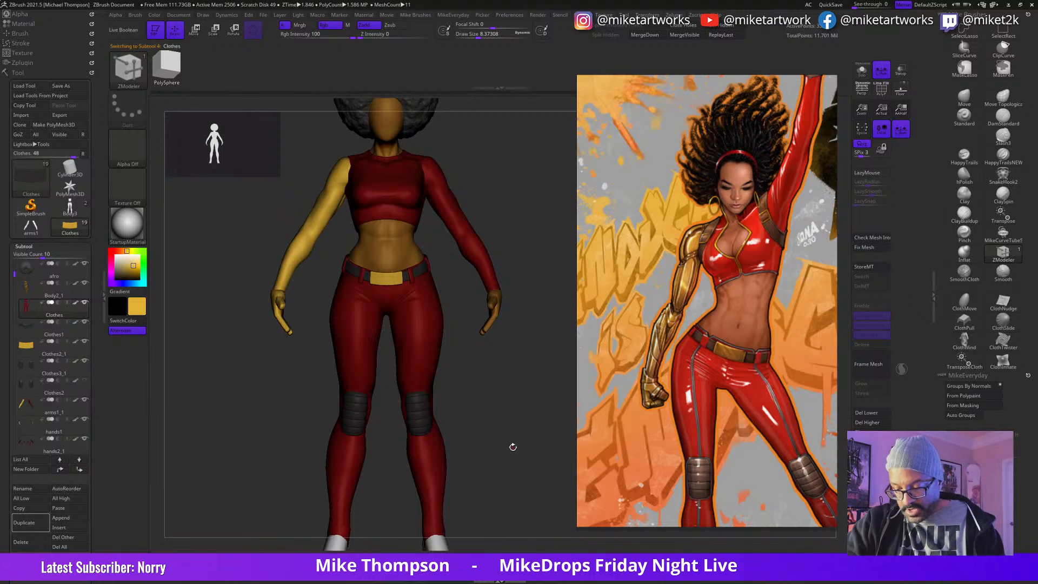
{"action": "left_click_drag", "start_coordinate": [525, 465], "coordinate": [539, 441], "text": "alt"}
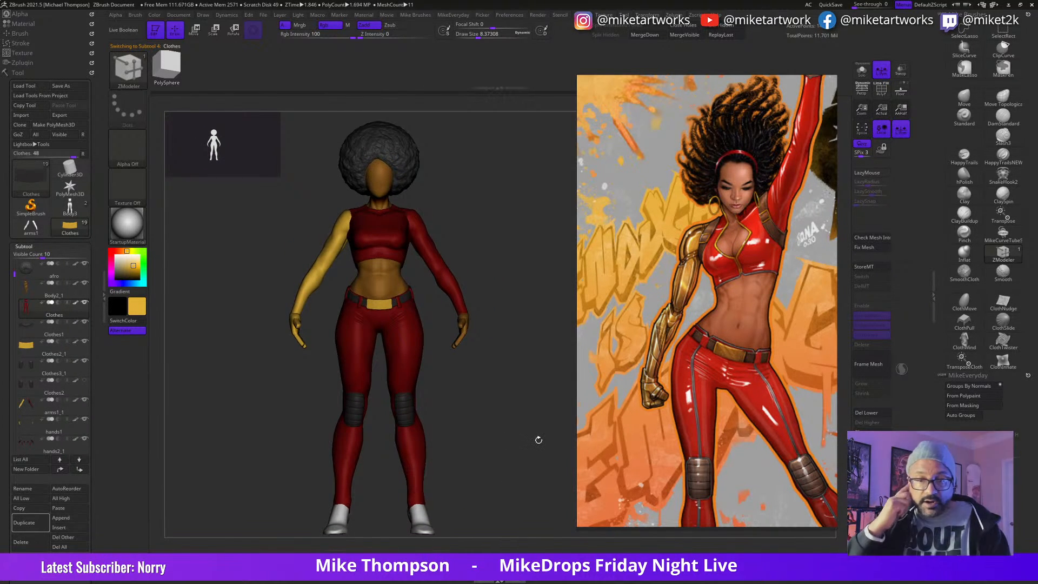
{"action": "left_click_drag", "start_coordinate": [520, 512], "coordinate": [550, 492]}
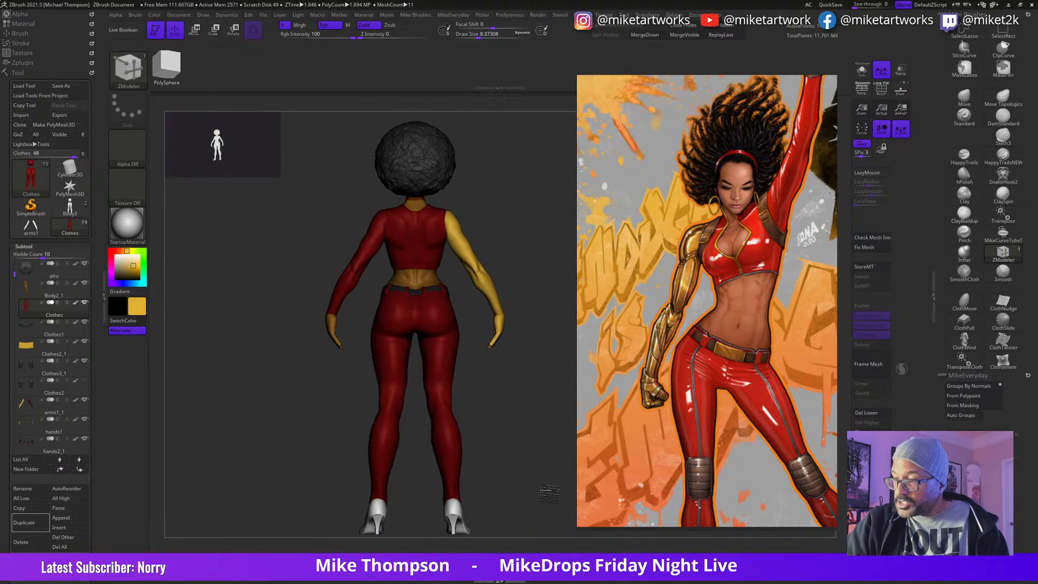
{"action": "key", "text": "ctrl"}
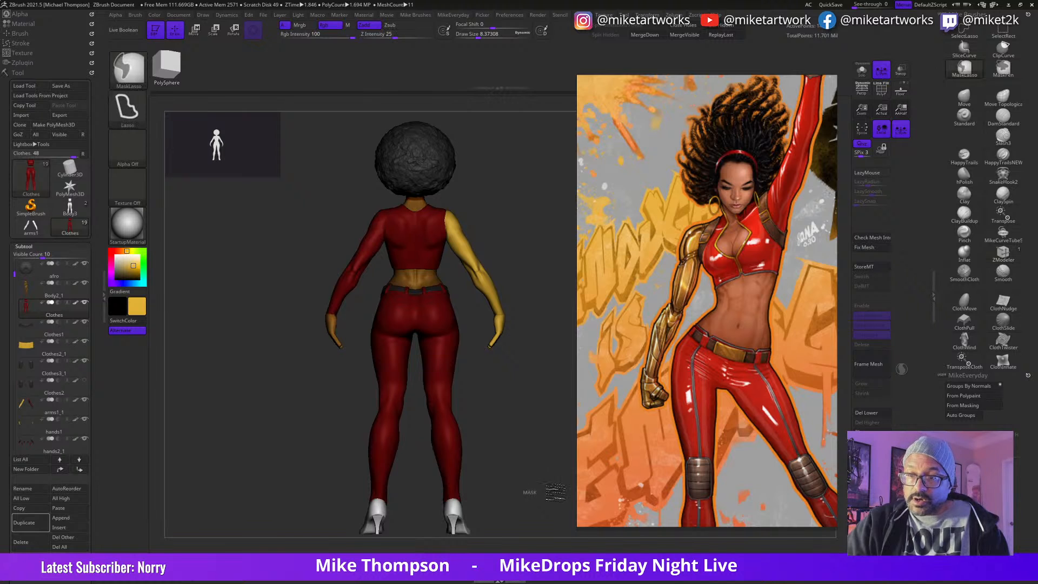
{"action": "left_click_drag", "start_coordinate": [522, 476], "coordinate": [604, 465]}
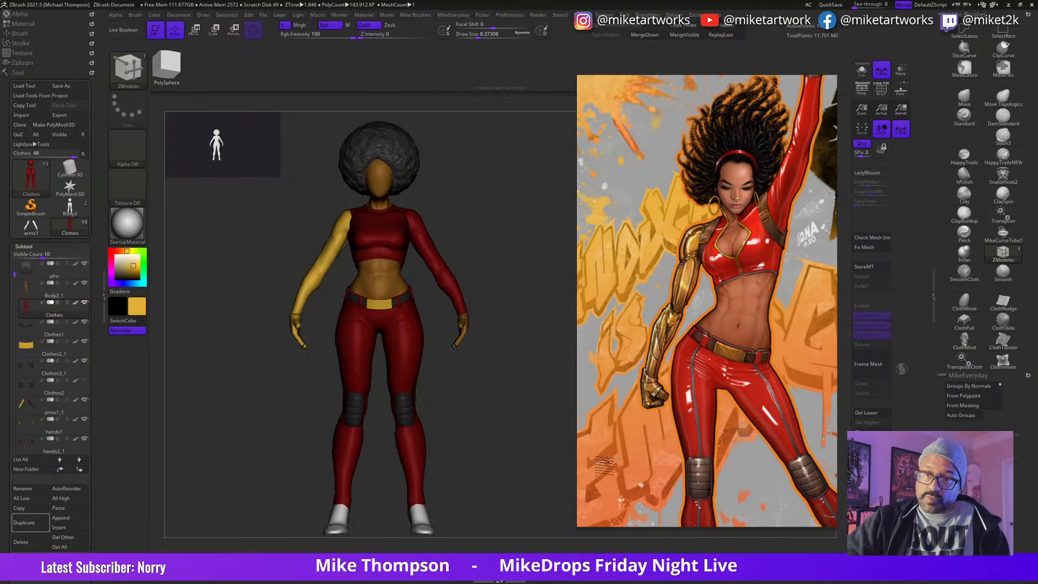
{"action": "left_click_drag", "start_coordinate": [544, 476], "coordinate": [518, 480]}
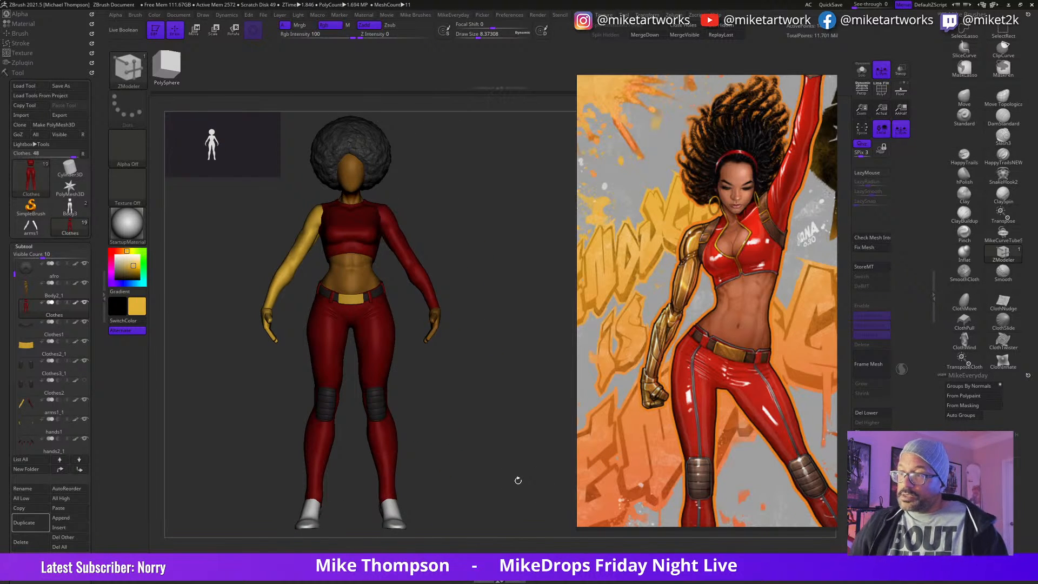
Step: Zoom out the reference board and bring the other Misty Knight pictures into view
{"action": "scroll", "coordinate": [697, 445], "scroll_direction": "down", "scroll_amount": 4}
{"action": "middle_click_drag", "start_coordinate": [696, 444], "coordinate": [846, 458]}
{"action": "middle_click_drag", "start_coordinate": [661, 421], "coordinate": [705, 415]}
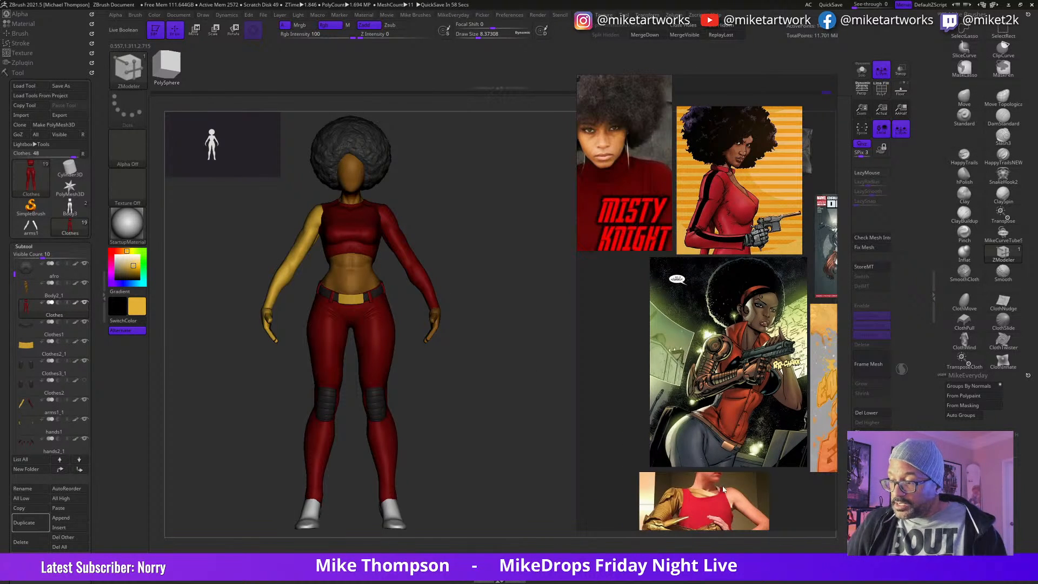
Step: Browse the reference board and enlarge the Misty Knight artwork with the raised fist to study her headband and costume
{"action": "middle_click_drag", "start_coordinate": [697, 500], "coordinate": [676, 356]}
{"action": "scroll", "coordinate": [674, 420], "scroll_direction": "up", "scroll_amount": 4}
{"action": "middle_click_drag", "start_coordinate": [669, 439], "coordinate": [696, 410]}
{"action": "middle_click_drag", "start_coordinate": [758, 446], "coordinate": [703, 316]}
{"action": "middle_click_drag", "start_coordinate": [778, 89], "coordinate": [668, 459]}
{"action": "scroll", "coordinate": [673, 451], "scroll_direction": "down", "scroll_amount": 5}
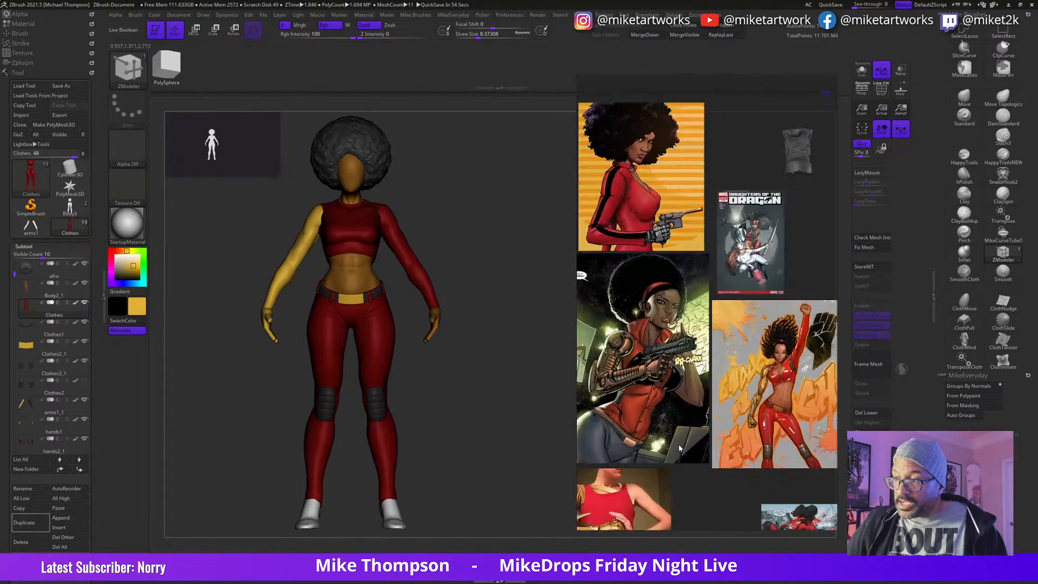
{"action": "double_click", "coordinate": [755, 431]}
{"action": "scroll", "coordinate": [742, 427], "scroll_direction": "up", "scroll_amount": 4}
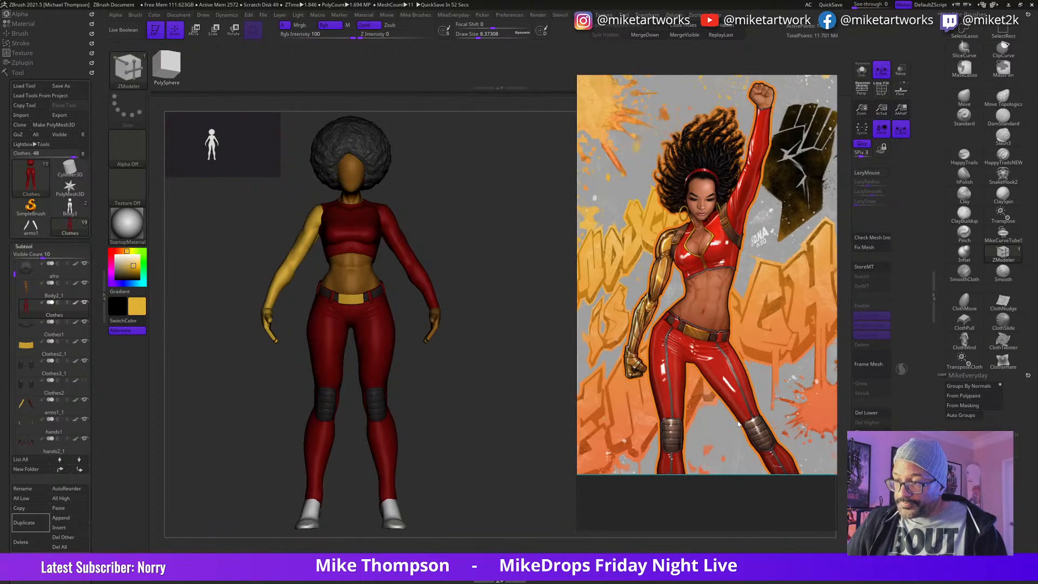
{"action": "middle_click_drag", "start_coordinate": [735, 422], "coordinate": [721, 475]}
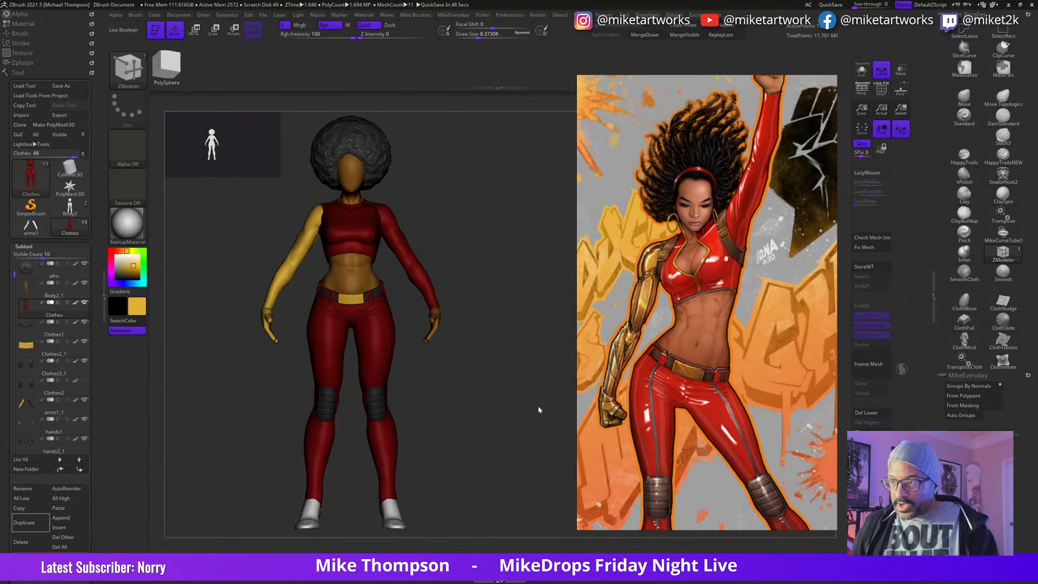
{"action": "left_click_drag", "start_coordinate": [498, 292], "coordinate": [521, 282]}
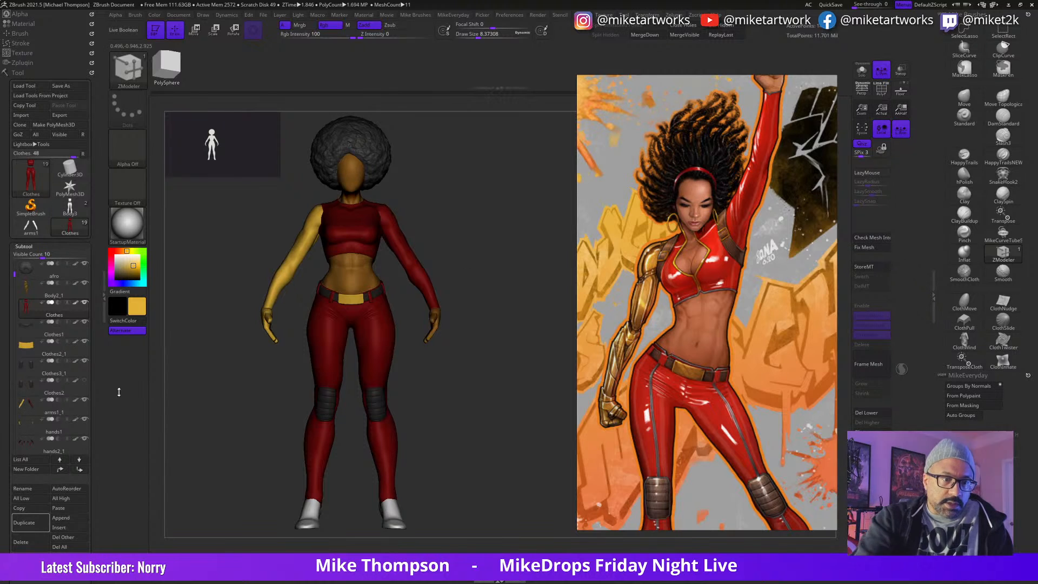
Step: Select the belt buckle subtool and insert a low-poly cylinder as a new subtool below it
{"action": "left_click", "coordinate": [77, 353]}
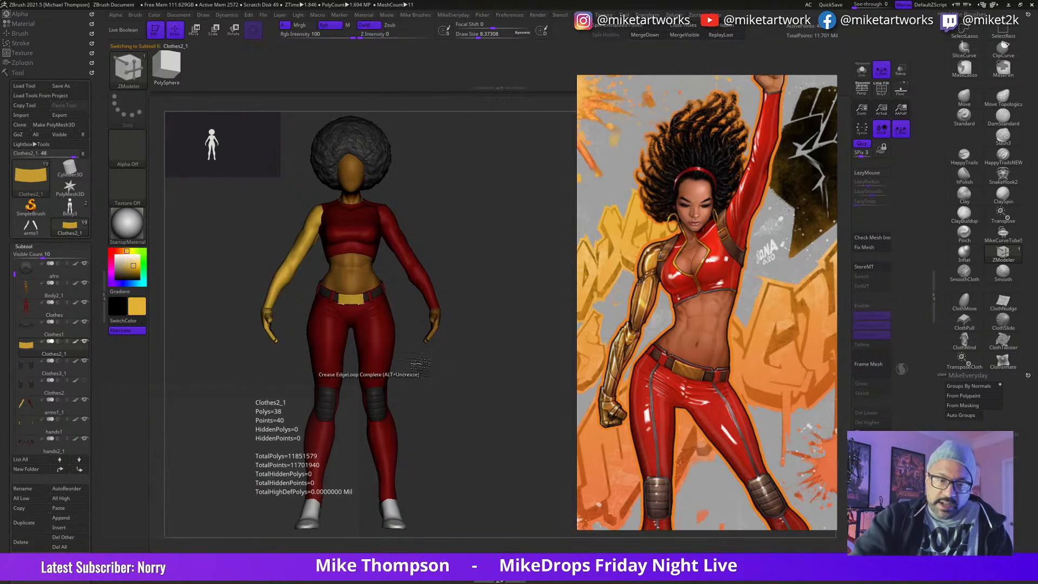
{"action": "left_click", "coordinate": [42, 519]}
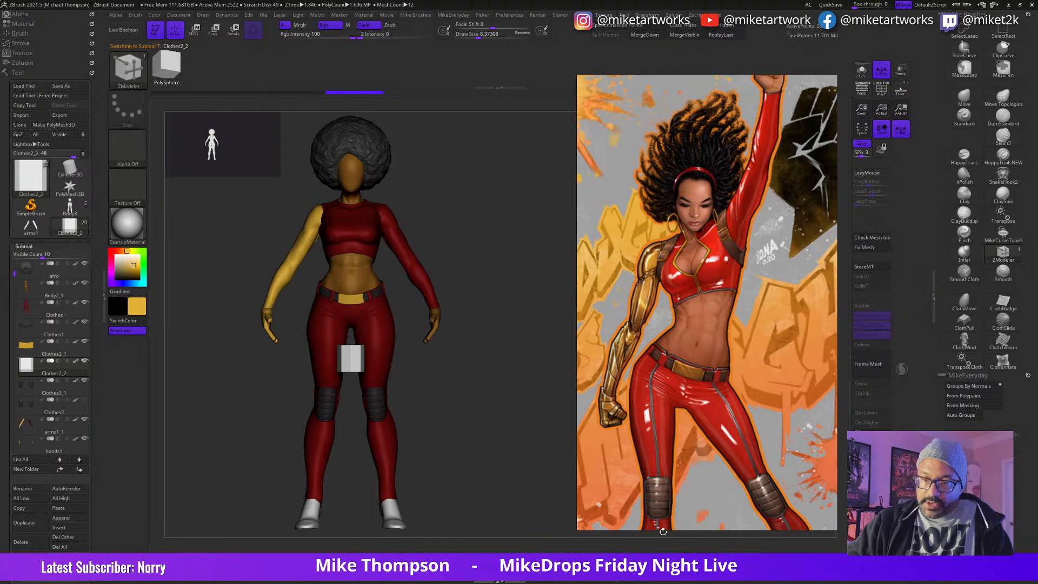
{"action": "left_click_drag", "start_coordinate": [474, 421], "coordinate": [489, 410]}
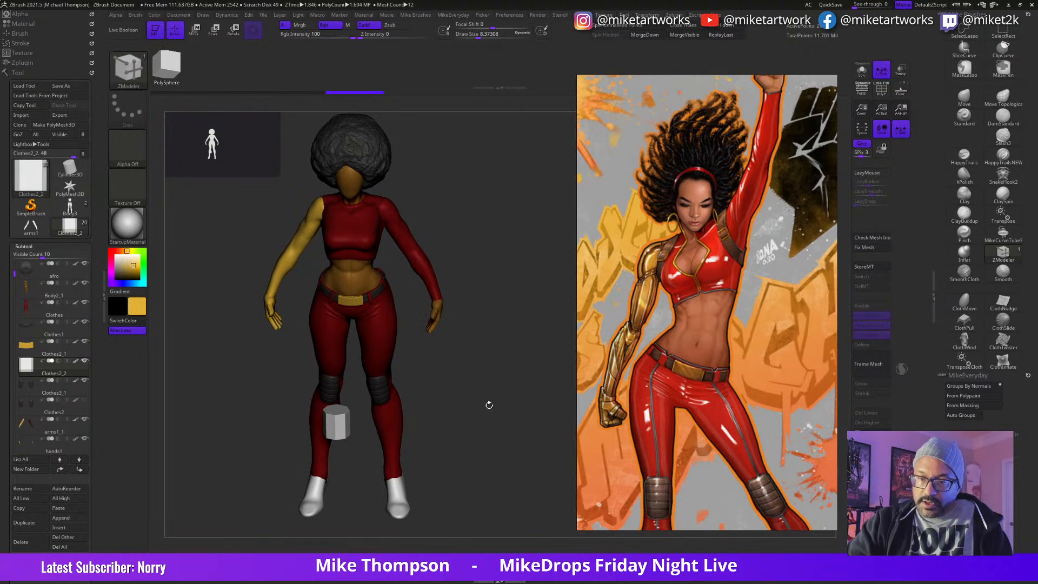
Step: Show the cylinder's polyframe, isolate its side walls with a loop selection and delete the hidden end caps
{"action": "key", "text": "space"}
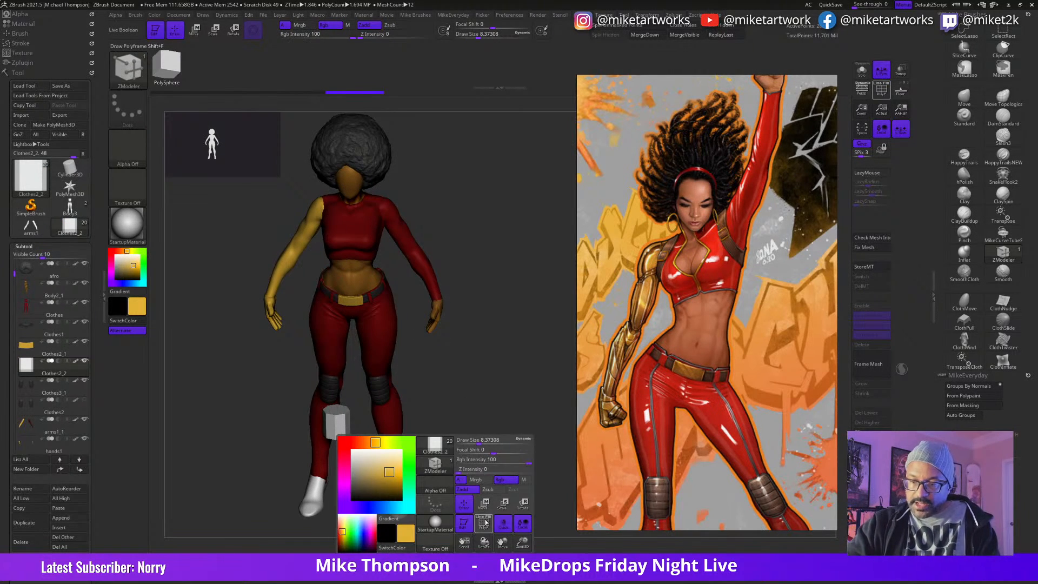
{"action": "key", "text": "shift+f"}
{"action": "left_click_drag", "start_coordinate": [484, 424], "coordinate": [482, 445]}
{"action": "left_click", "coordinate": [347, 424], "text": "ctrl+shift"}
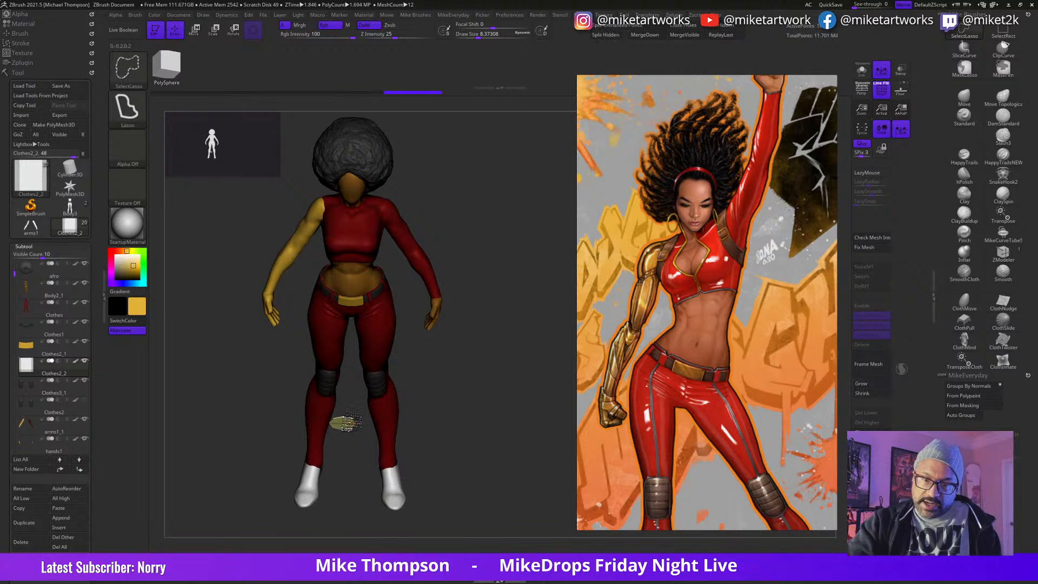
{"action": "left_click", "coordinate": [508, 440], "text": "ctrl+shift"}
{"action": "left_click_drag", "start_coordinate": [512, 440], "coordinate": [531, 426]}
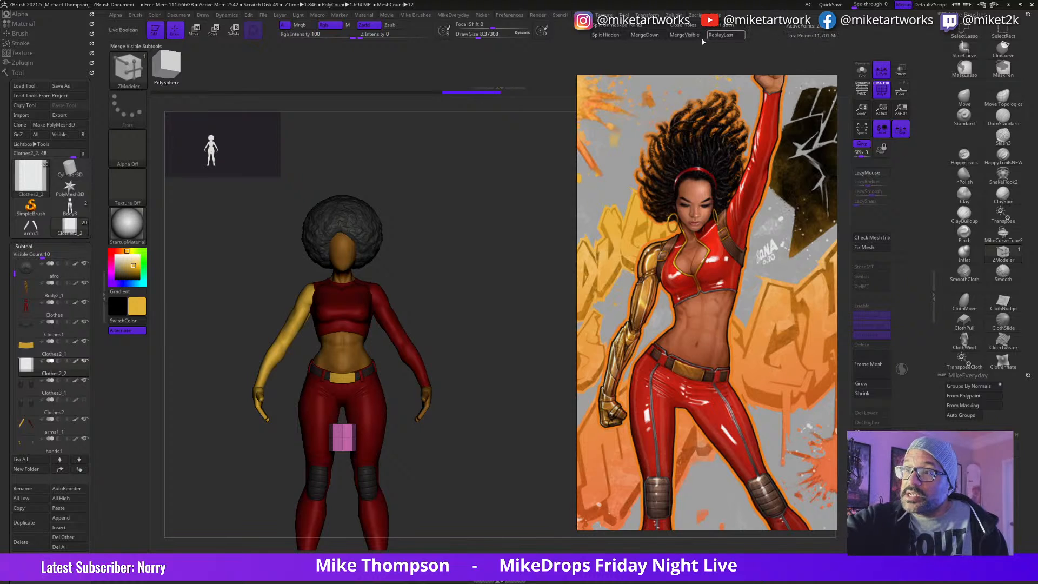
{"action": "left_click", "coordinate": [726, 28]}
{"action": "left_click_drag", "start_coordinate": [484, 427], "coordinate": [467, 454], "text": "alt"}
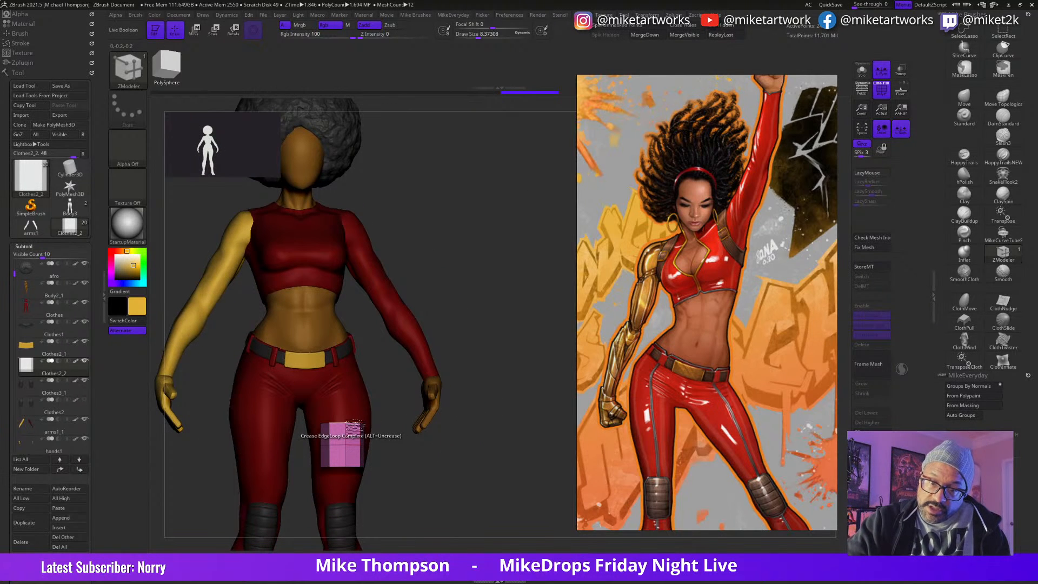
Step: Set the ZModeler edge action to Insert and remove the open cylinder's top edge loop to shorten it into a band
{"action": "key", "text": "space"}
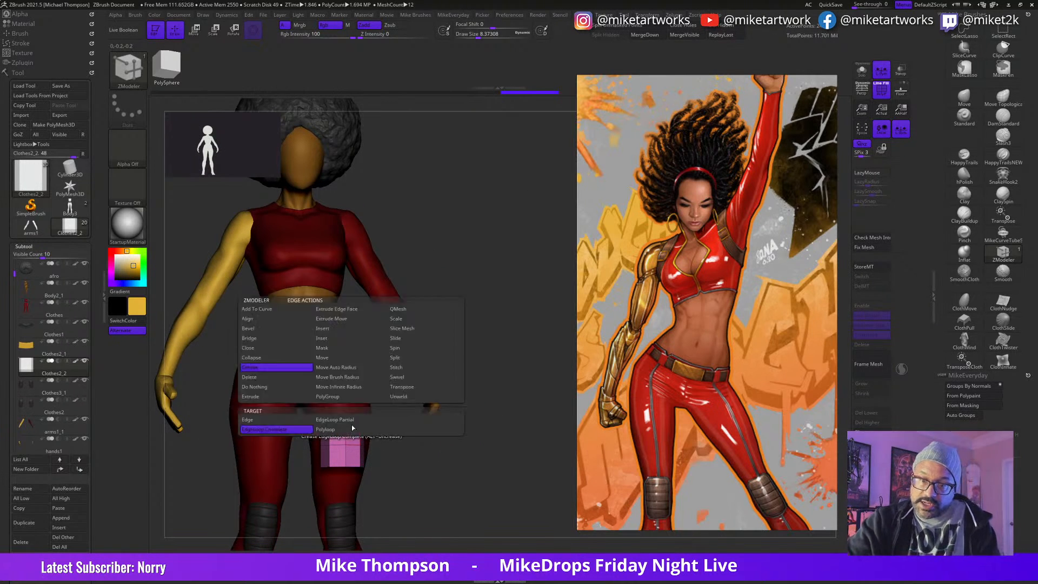
{"action": "left_click", "coordinate": [331, 329]}
{"action": "left_click", "coordinate": [355, 425], "text": "alt"}
{"action": "left_click_drag", "start_coordinate": [508, 427], "coordinate": [493, 460]}
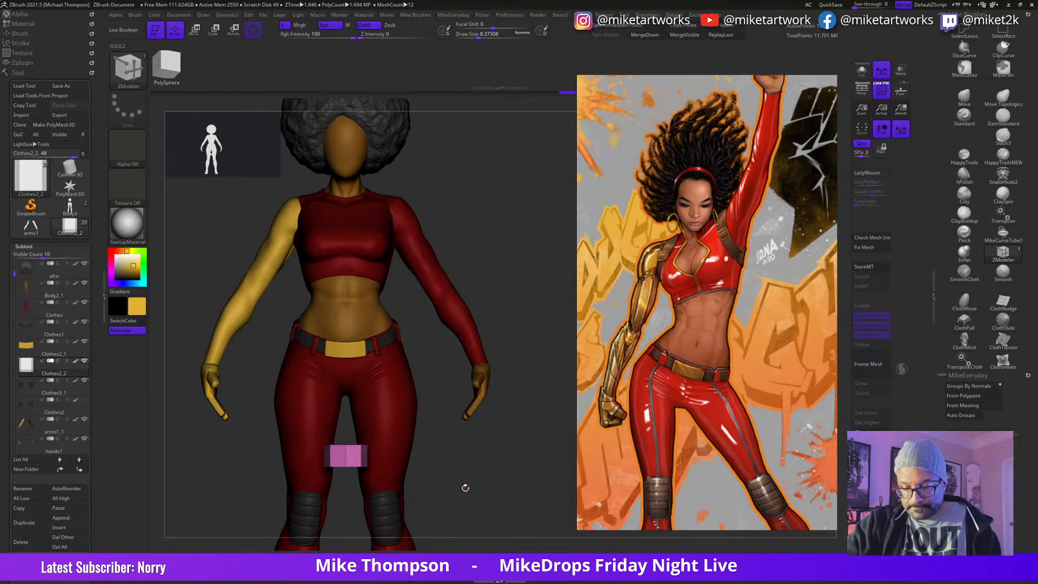
Step: Center the gizmo on the band, raise it to the arm's level and scale down its height
{"action": "key", "text": "w"}
{"action": "left_click", "coordinate": [354, 454]}
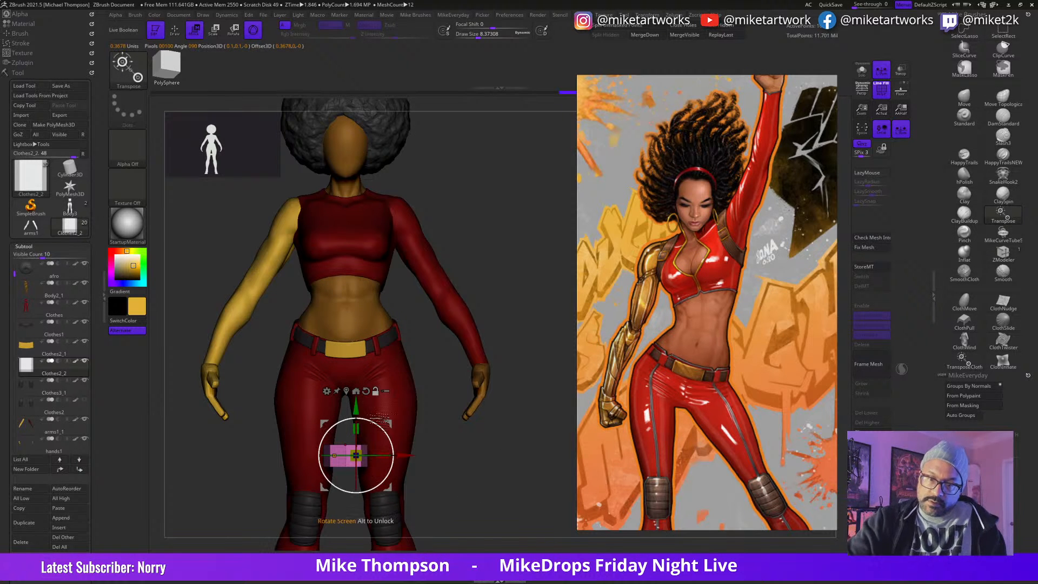
{"action": "left_click", "coordinate": [346, 391]}
{"action": "left_click_drag", "start_coordinate": [346, 407], "coordinate": [381, 123]}
{"action": "left_click_drag", "start_coordinate": [463, 196], "coordinate": [501, 337], "text": "alt"}
{"action": "left_click_drag", "start_coordinate": [377, 357], "coordinate": [373, 357]}
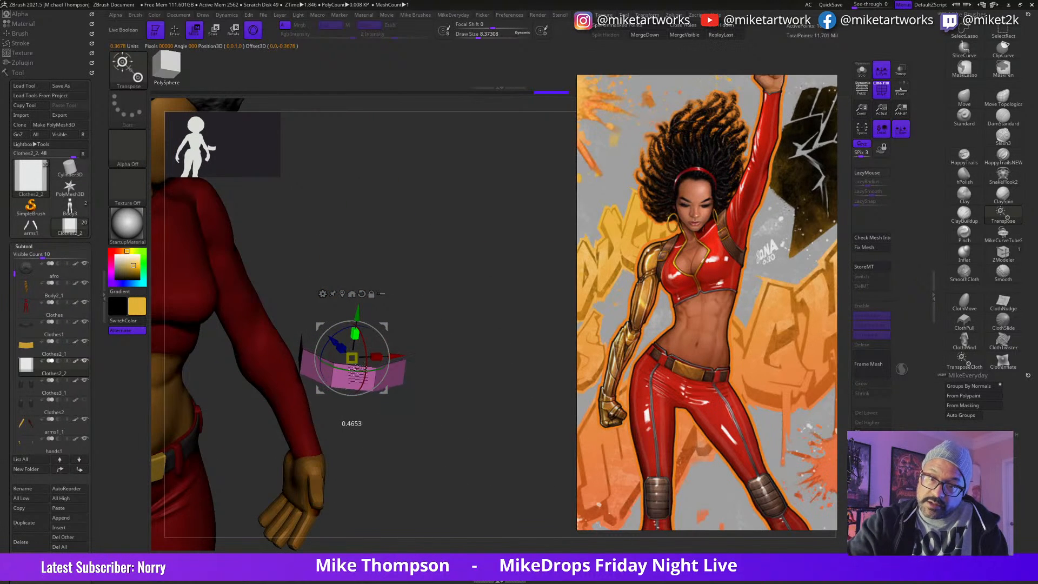
{"action": "mouse_move", "coordinate": [477, 357]}
{"action": "left_mouse_down"}
{"action": "mouse_move", "coordinate": [472, 398]}
{"action": "mouse_move", "coordinate": [486, 383]}
{"action": "mouse_move", "coordinate": [487, 399]}
{"action": "mouse_move", "coordinate": [481, 393]}
{"action": "left_mouse_up"}
Step: Extrude the band's whole polygroup with ZModeler to give the ring a thin wall
{"action": "key", "text": "q"}
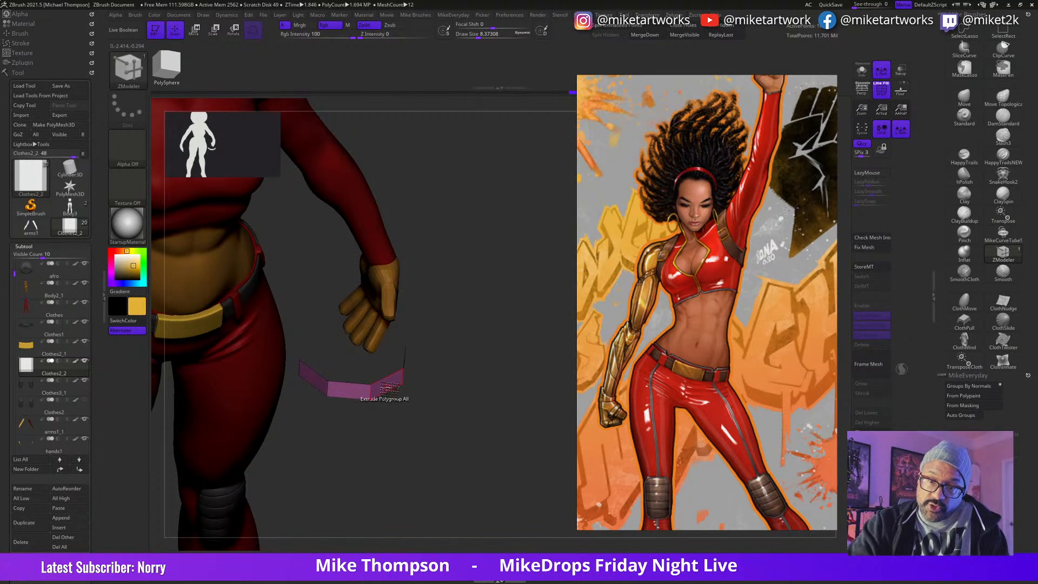
{"action": "left_click_drag", "start_coordinate": [388, 387], "coordinate": [392, 395]}
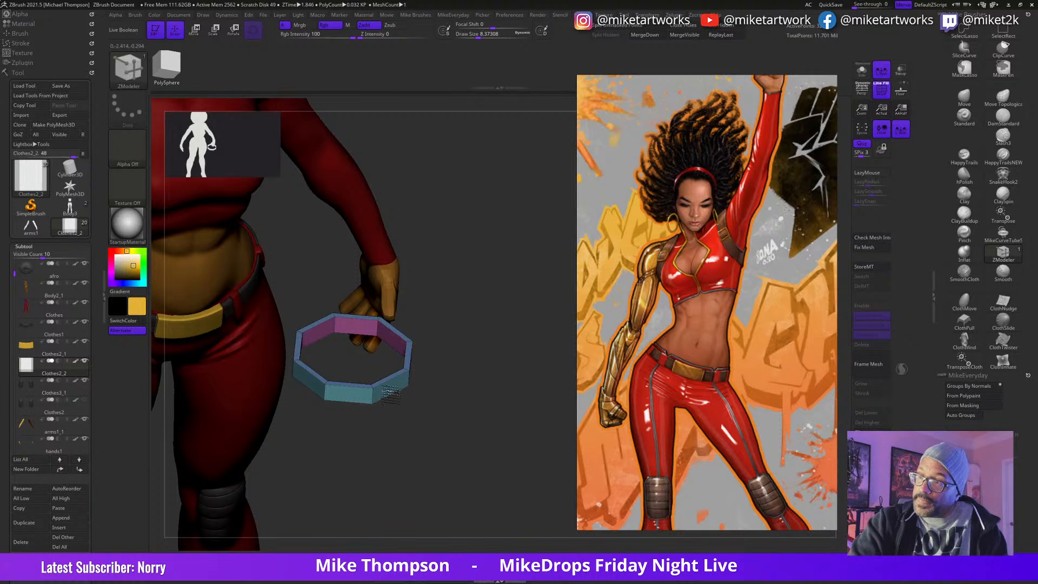
{"action": "left_click_drag", "start_coordinate": [482, 419], "coordinate": [480, 389]}
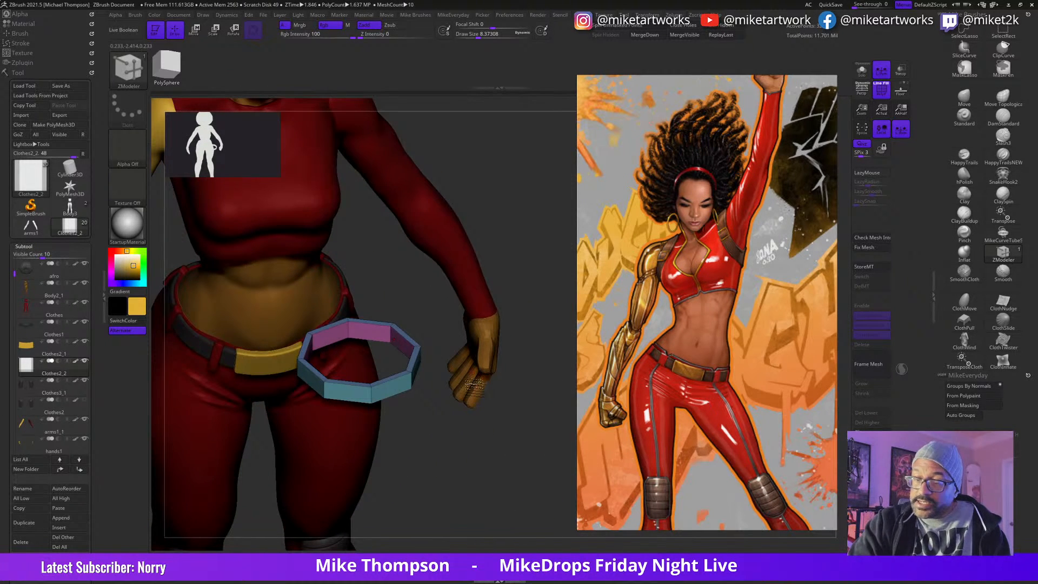
{"action": "left_click_drag", "start_coordinate": [463, 425], "coordinate": [419, 373]}
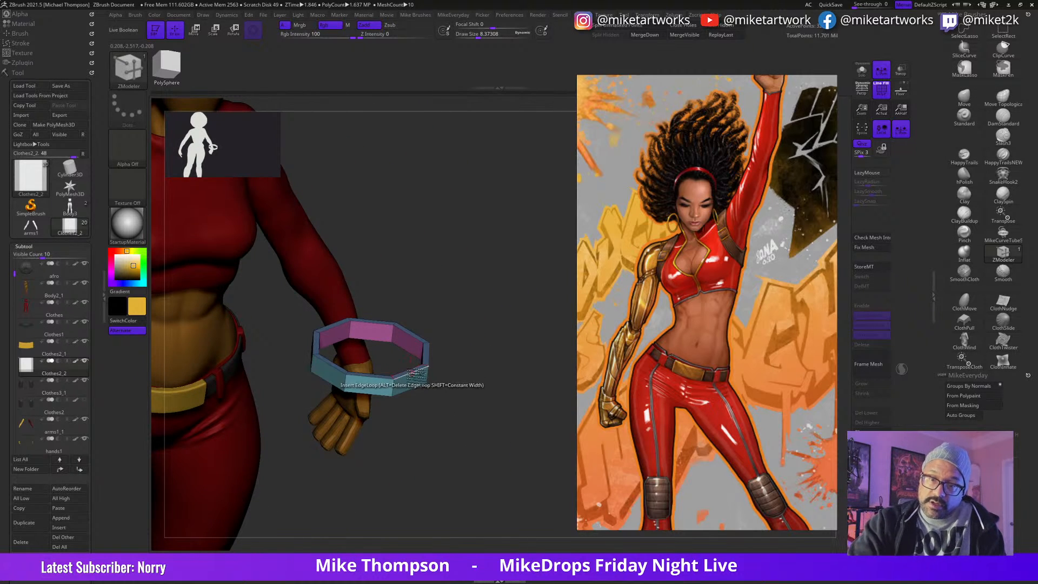
Step: Set the ZModeler edge action to Crease with EdgeLoop Complete and crease the ring's upper and lower rim edges
{"action": "key", "text": "space"}
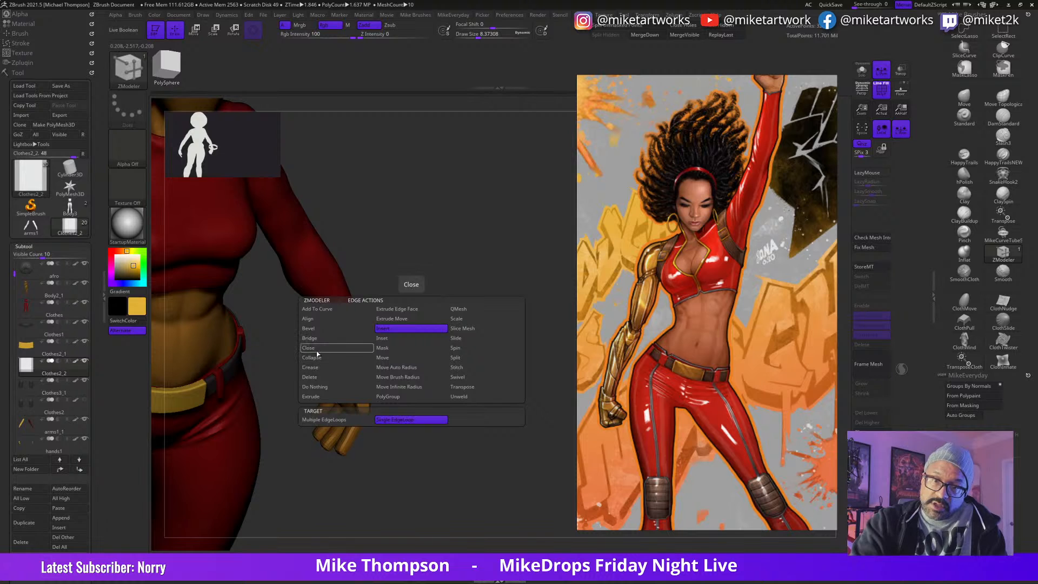
{"action": "left_click", "coordinate": [319, 370]}
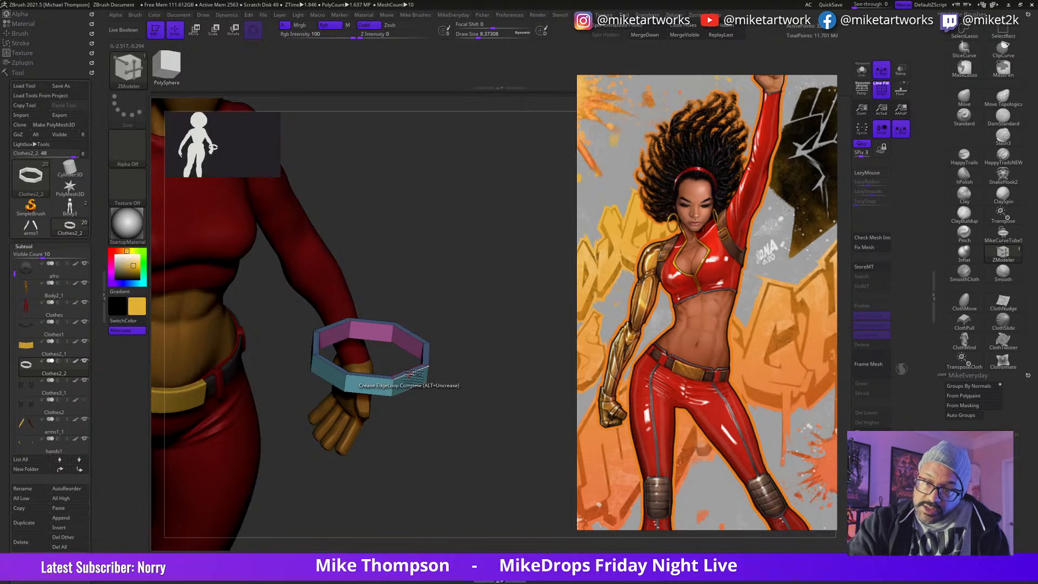
{"action": "left_click_drag", "start_coordinate": [466, 377], "coordinate": [487, 423]}
{"action": "left_click", "coordinate": [400, 407]}
{"action": "left_click", "coordinate": [398, 378]}
{"action": "left_click_drag", "start_coordinate": [467, 378], "coordinate": [468, 268]}
{"action": "left_click", "coordinate": [408, 369]}
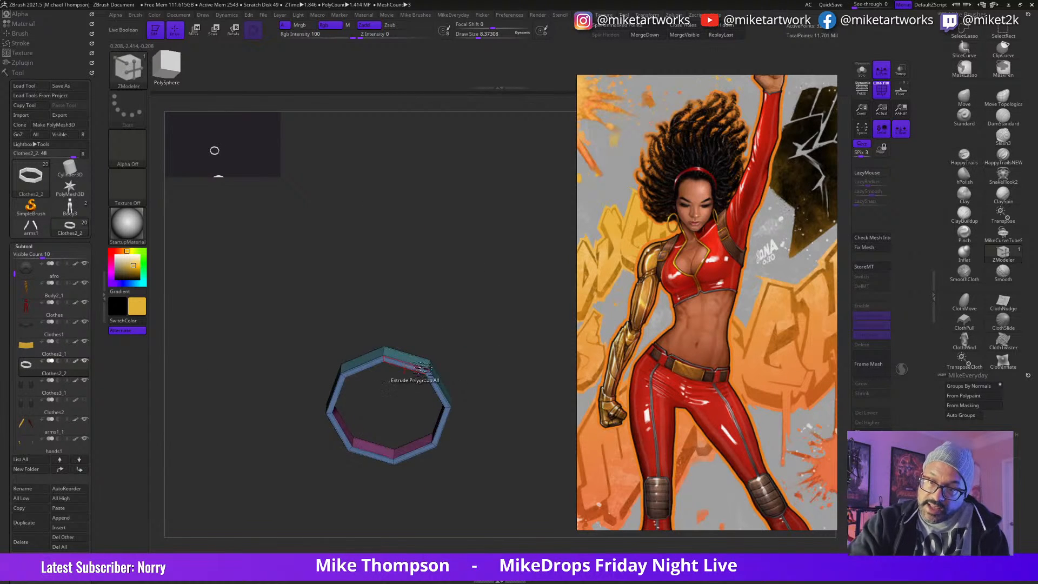
{"action": "left_click_drag", "start_coordinate": [478, 373], "coordinate": [482, 422]}
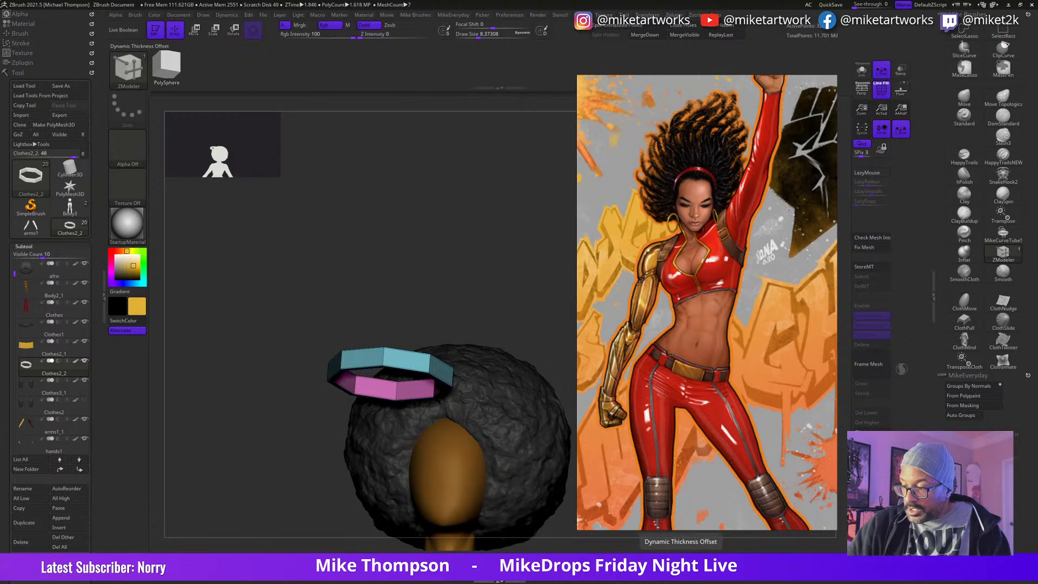
Step: Turn on dynamic subdivision for the creased ring and hide its polyframe
{"action": "left_click", "coordinate": [674, 563]}
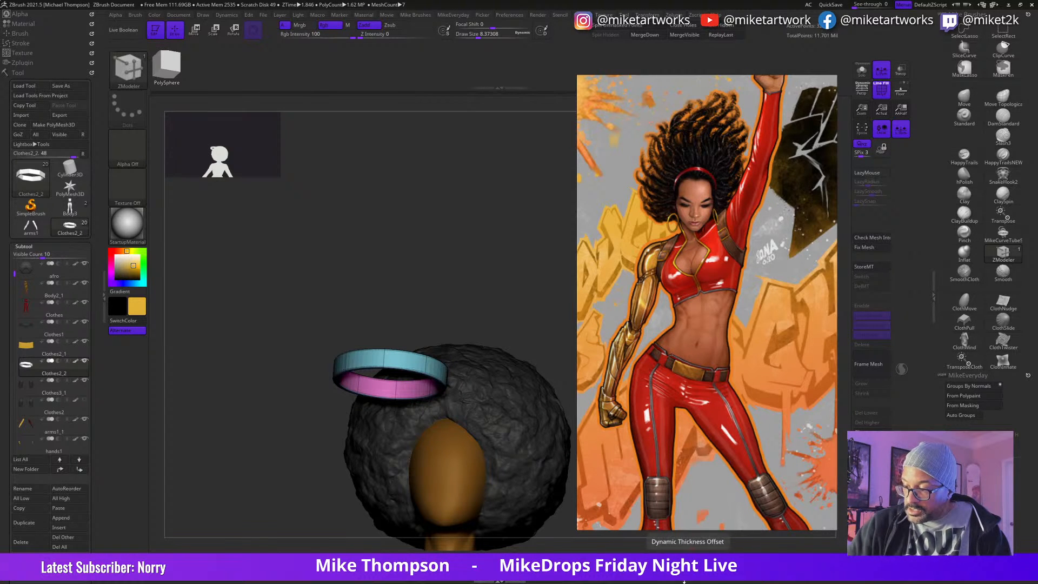
{"action": "left_click_drag", "start_coordinate": [508, 325], "coordinate": [701, 546]}
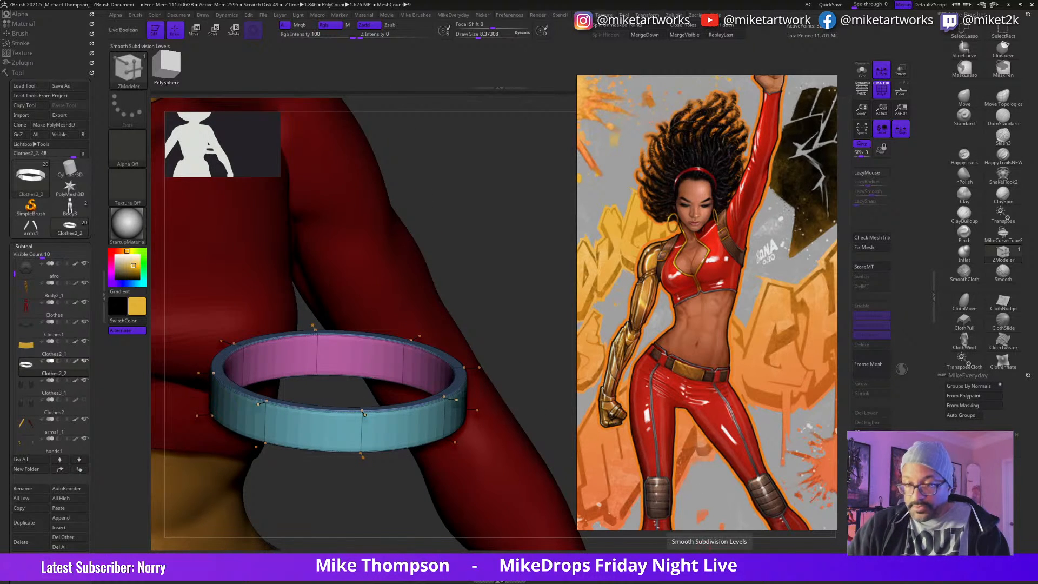
{"action": "left_click_drag", "start_coordinate": [520, 386], "coordinate": [524, 389]}
{"action": "key", "text": "space"}
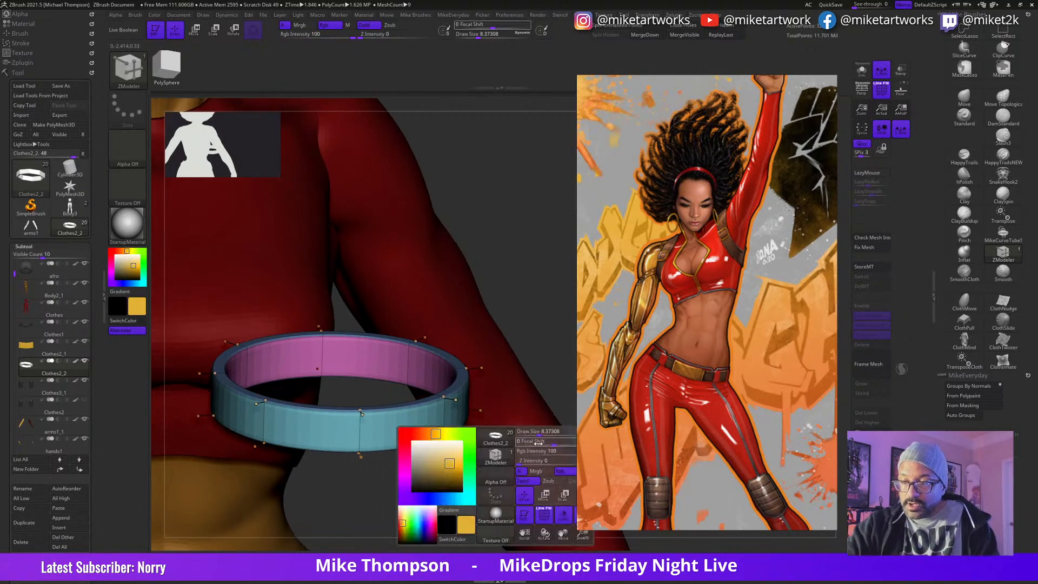
{"action": "left_click", "coordinate": [545, 515]}
{"action": "left_click_drag", "start_coordinate": [551, 349], "coordinate": [555, 345]}
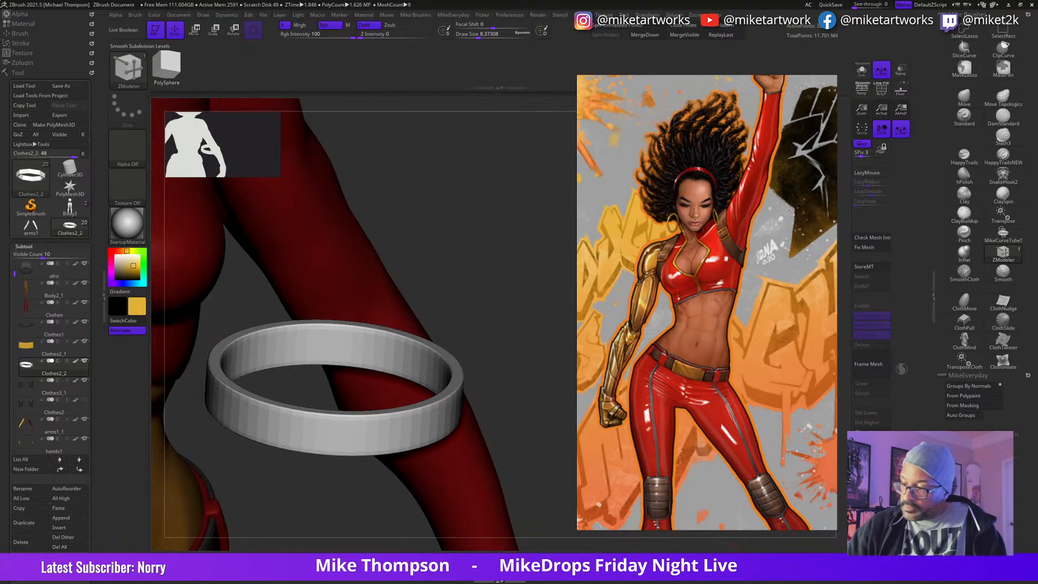
Step: Raise the ring's smooth subdivision levels and adjust its crease levels to give the rims slightly softened edges
{"action": "left_click_drag", "start_coordinate": [715, 560], "coordinate": [740, 558]}
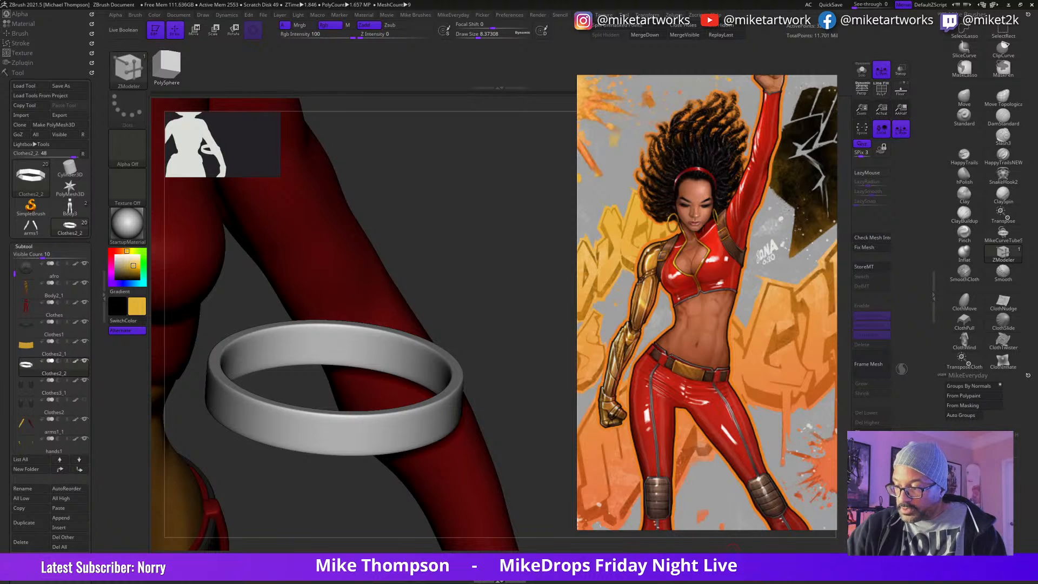
{"action": "left_click_drag", "start_coordinate": [549, 460], "coordinate": [543, 451]}
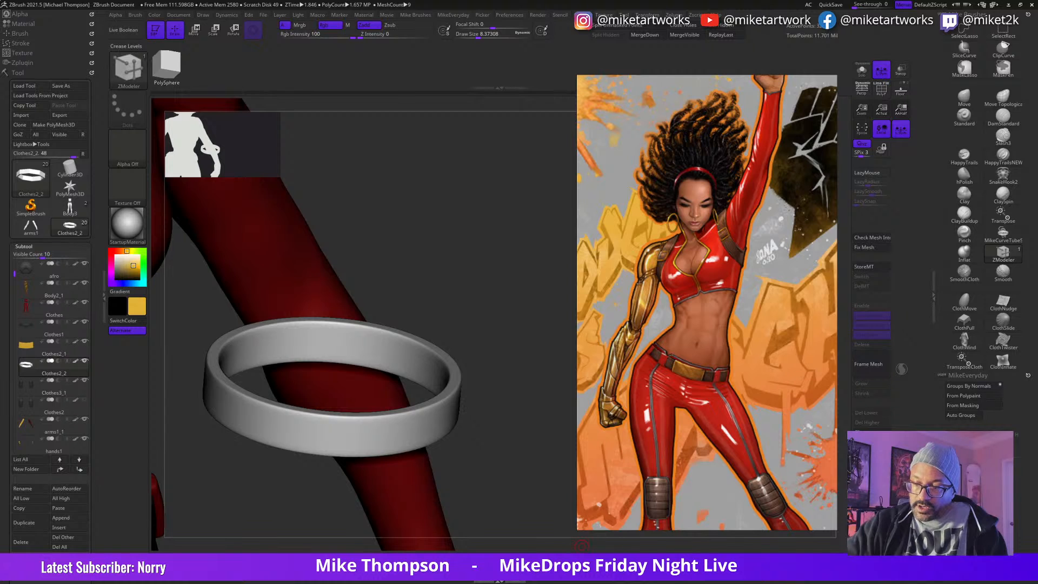
{"action": "left_click_drag", "start_coordinate": [585, 559], "coordinate": [583, 559]}
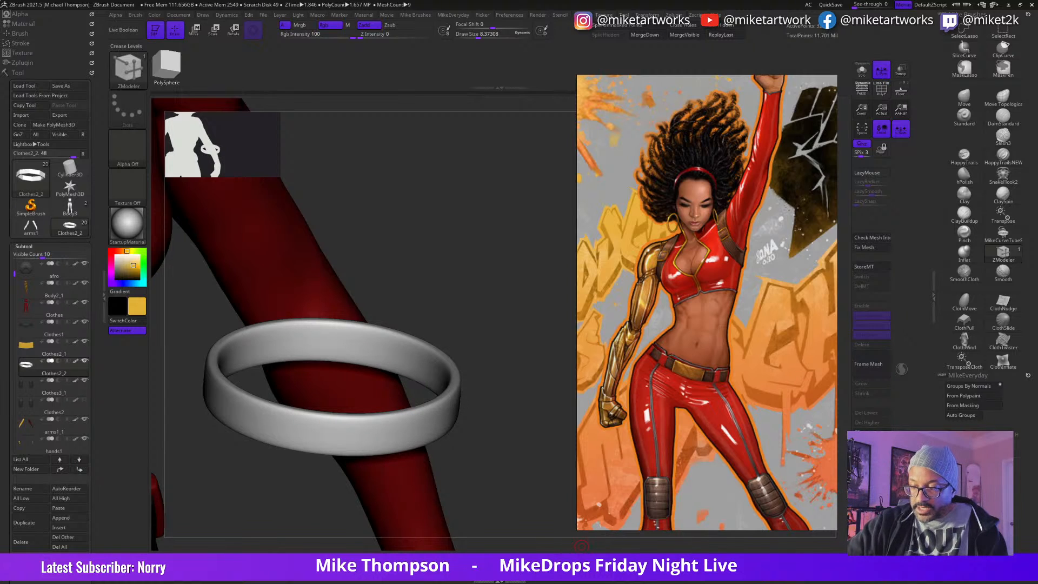
{"action": "left_click_drag", "start_coordinate": [582, 559], "coordinate": [590, 559]}
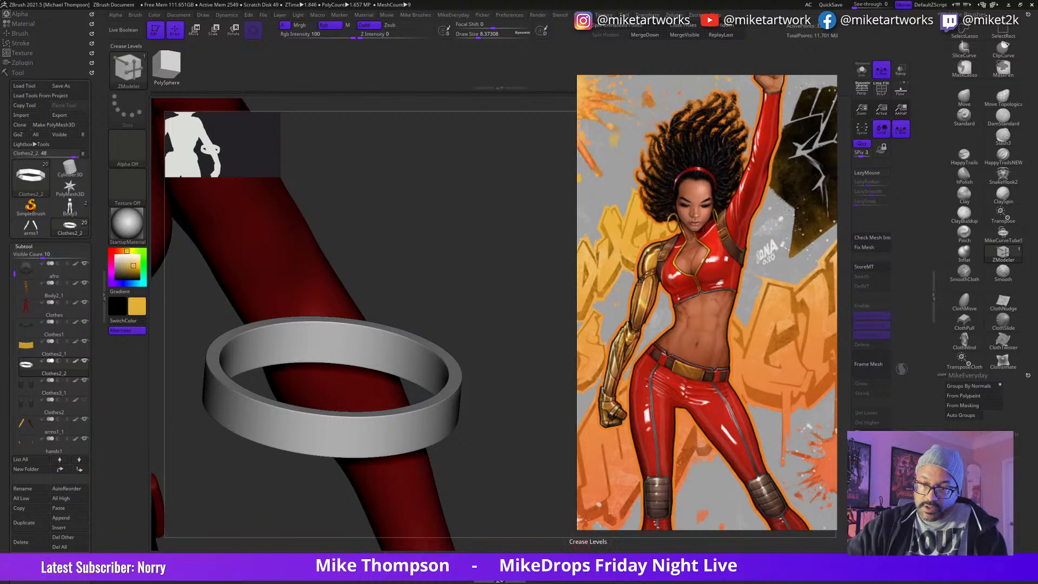
{"action": "left_click_drag", "start_coordinate": [589, 559], "coordinate": [586, 559]}
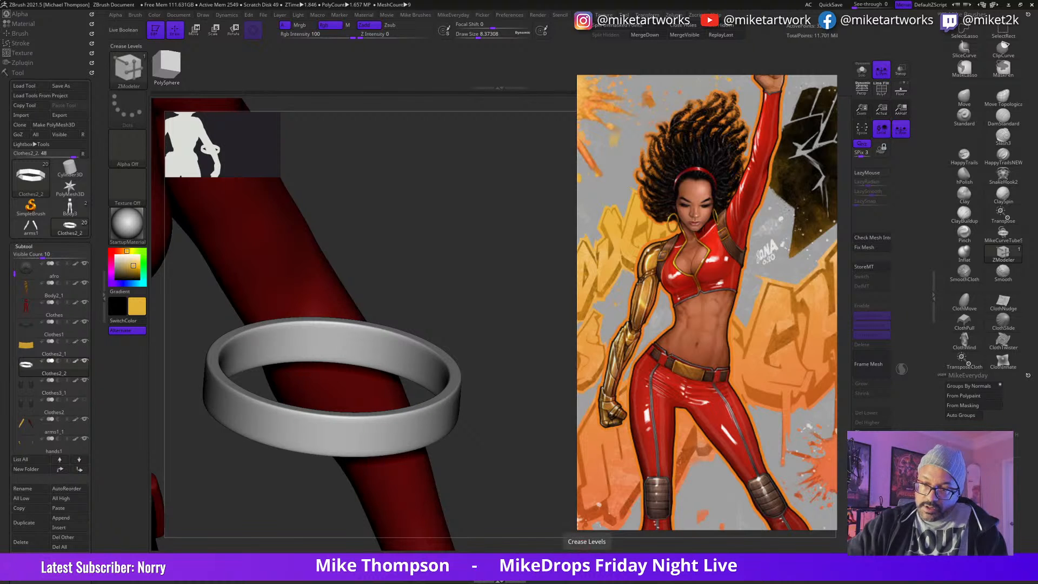
Step: Bring up the gizmo on the ring and move the ring up to the character's head
{"action": "mouse_move", "coordinate": [526, 489]}
{"action": "left_mouse_down"}
{"action": "mouse_move", "coordinate": [534, 463]}
{"action": "mouse_move", "coordinate": [515, 475]}
{"action": "mouse_move", "coordinate": [527, 354]}
{"action": "mouse_move", "coordinate": [523, 488]}
{"action": "mouse_move", "coordinate": [548, 503]}
{"action": "mouse_move", "coordinate": [538, 445]}
{"action": "mouse_move", "coordinate": [540, 488]}
{"action": "left_mouse_up"}
{"action": "key", "text": "w"}
{"action": "left_click_drag", "start_coordinate": [432, 475], "coordinate": [439, 427]}
{"action": "left_click_drag", "start_coordinate": [311, 502], "coordinate": [351, 401]}
{"action": "left_click_drag", "start_coordinate": [538, 421], "coordinate": [503, 427]}
{"action": "left_click_drag", "start_coordinate": [381, 400], "coordinate": [424, 192]}
Step: Tilt the headband ring and shift it onto the character's head so its front crosses the forehead at the hairline
{"action": "left_click_drag", "start_coordinate": [532, 378], "coordinate": [521, 417]}
{"action": "left_click_drag", "start_coordinate": [406, 361], "coordinate": [405, 426]}
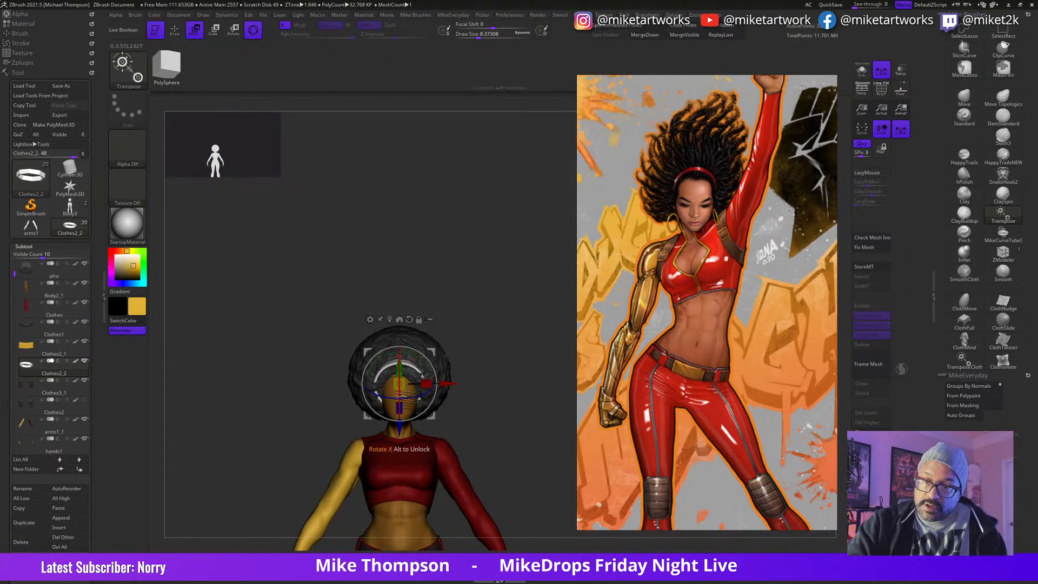
{"action": "mouse_move", "coordinate": [532, 374]}
{"action": "left_mouse_down"}
{"action": "mouse_move", "coordinate": [497, 371]}
{"action": "mouse_move", "coordinate": [546, 367]}
{"action": "mouse_move", "coordinate": [538, 355]}
{"action": "mouse_move", "coordinate": [508, 381]}
{"action": "mouse_move", "coordinate": [528, 371]}
{"action": "mouse_move", "coordinate": [548, 379]}
{"action": "mouse_move", "coordinate": [514, 381]}
{"action": "mouse_move", "coordinate": [540, 381]}
{"action": "mouse_move", "coordinate": [538, 426]}
{"action": "mouse_move", "coordinate": [559, 390]}
{"action": "mouse_move", "coordinate": [517, 379]}
{"action": "mouse_move", "coordinate": [517, 365]}
{"action": "mouse_move", "coordinate": [532, 377]}
{"action": "mouse_move", "coordinate": [529, 357]}
{"action": "left_mouse_up"}
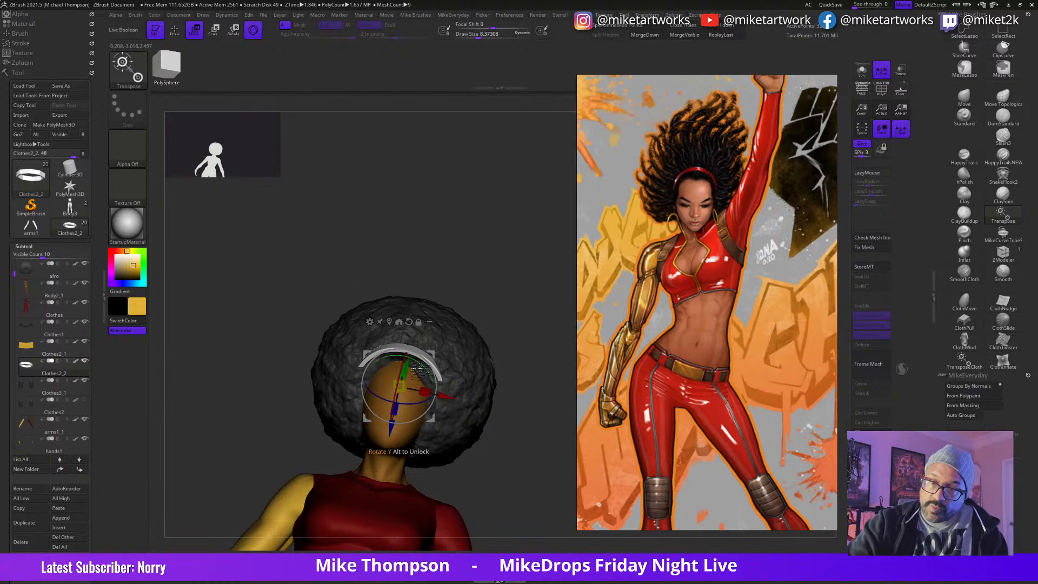
{"action": "left_click_drag", "start_coordinate": [523, 430], "coordinate": [537, 427]}
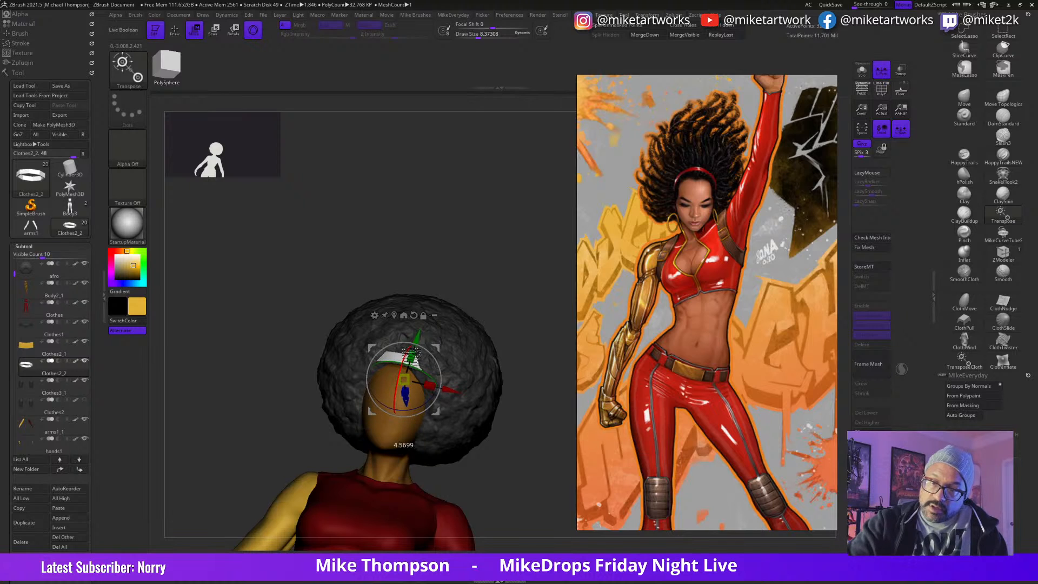
{"action": "left_click_drag", "start_coordinate": [406, 407], "coordinate": [406, 408]}
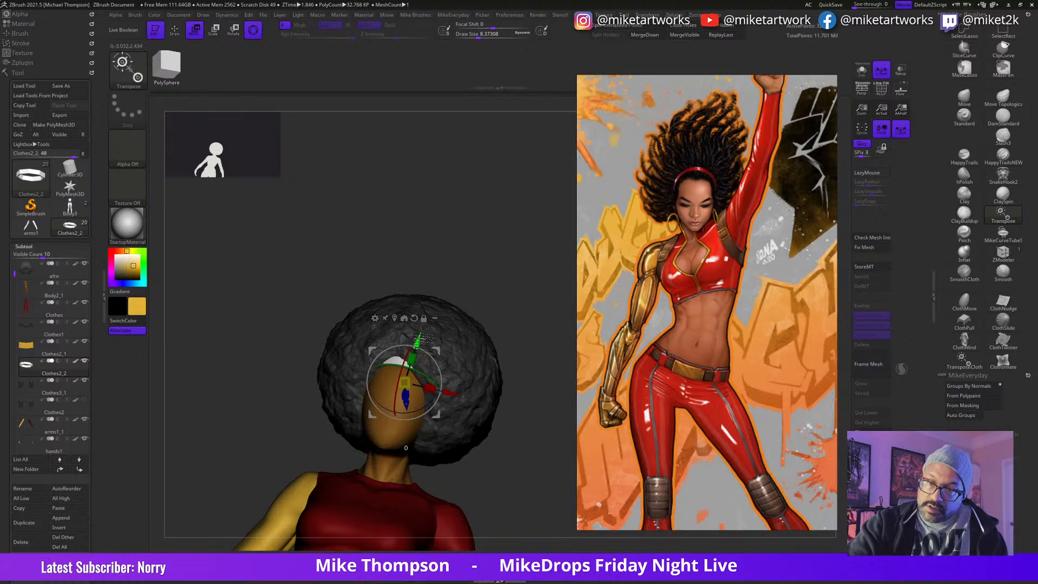
Step: Fine-tune the headband's position and height above the forehead from the front view and leave the gizmo
{"action": "left_click_drag", "start_coordinate": [513, 469], "coordinate": [531, 411]}
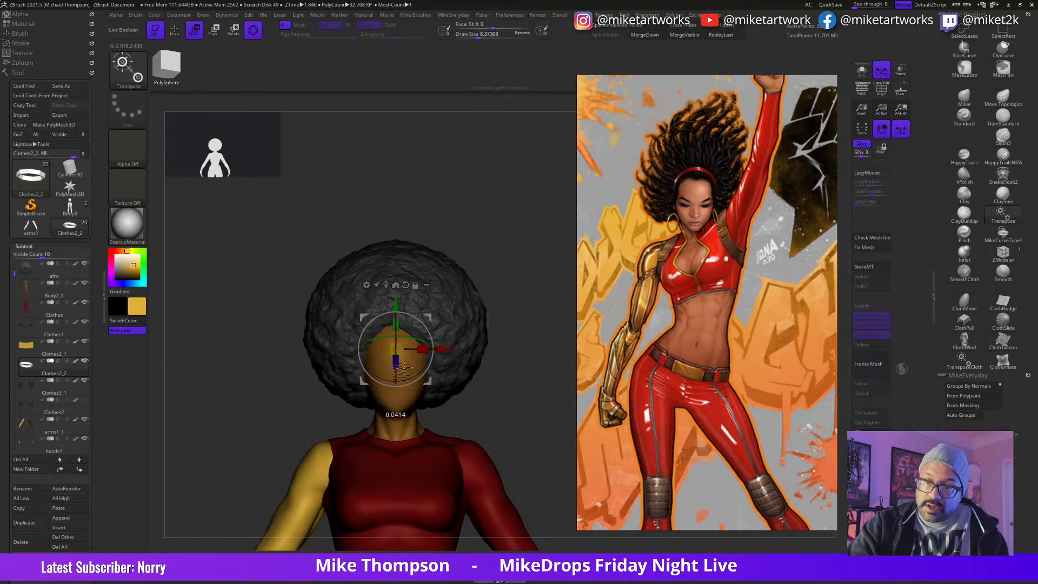
{"action": "left_click_drag", "start_coordinate": [401, 303], "coordinate": [401, 301]}
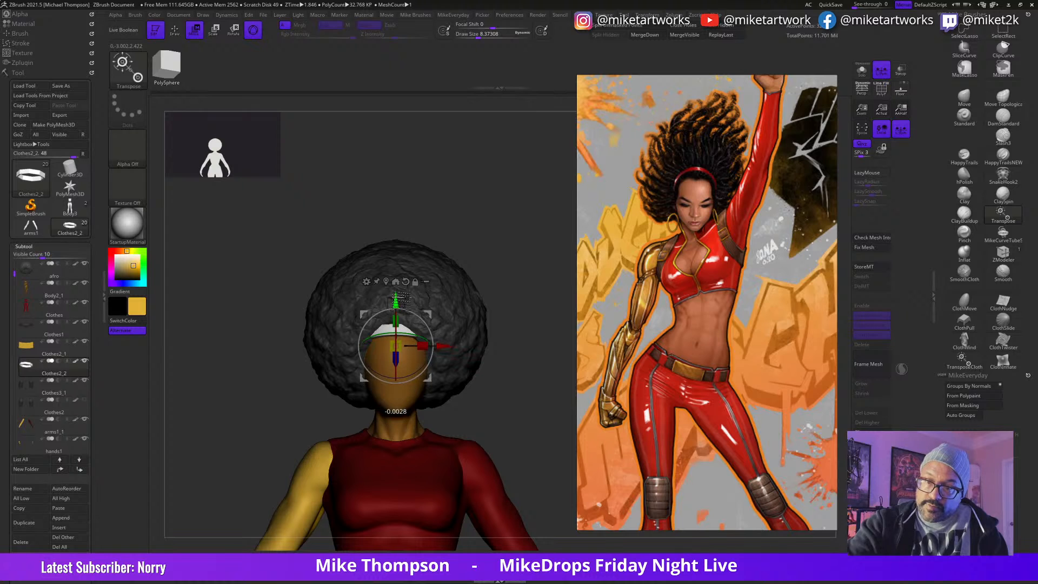
{"action": "key", "text": "q"}
{"action": "mouse_move", "coordinate": [537, 410]}
{"action": "left_mouse_down"}
{"action": "mouse_move", "coordinate": [534, 382]}
{"action": "mouse_move", "coordinate": [532, 396]}
{"action": "left_mouse_up"}
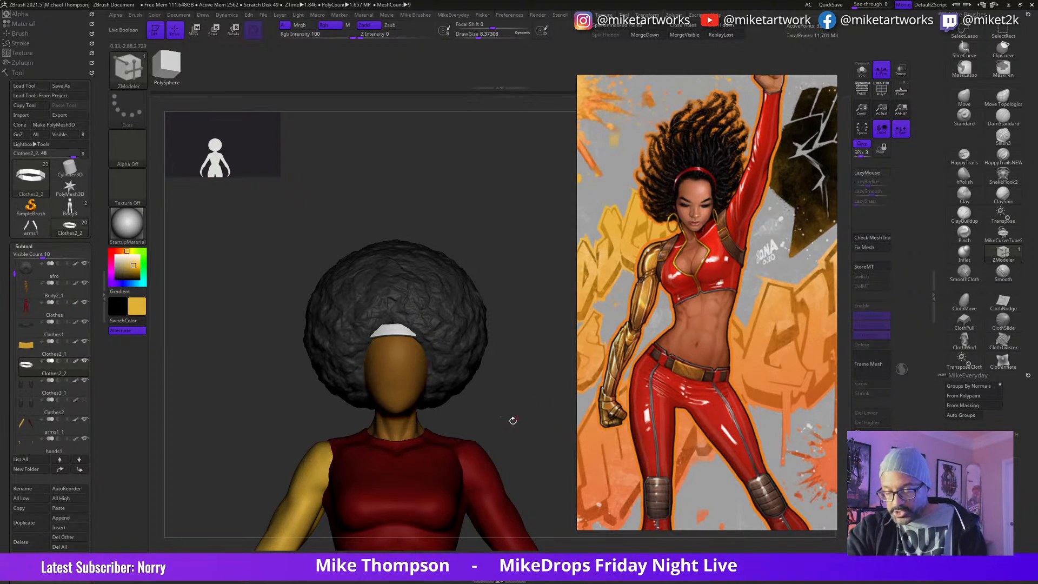
Step: Sample the suit's dark red (R 121, G 13, B 13) and fill the headband object with it
{"action": "key", "text": "space"}
{"action": "left_click_drag", "start_coordinate": [418, 467], "coordinate": [354, 486]}
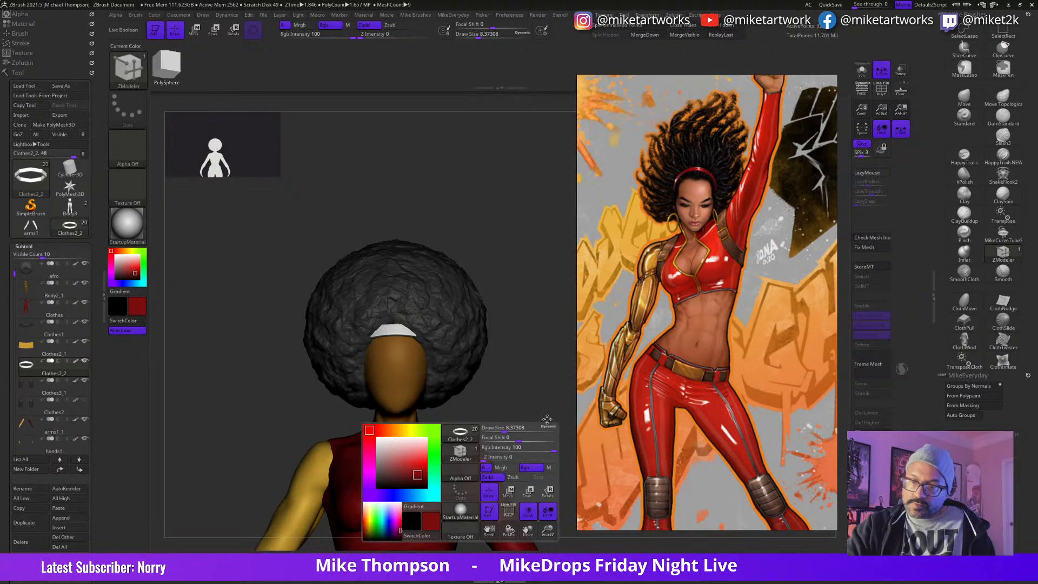
{"action": "mouse_move", "coordinate": [156, 17]}
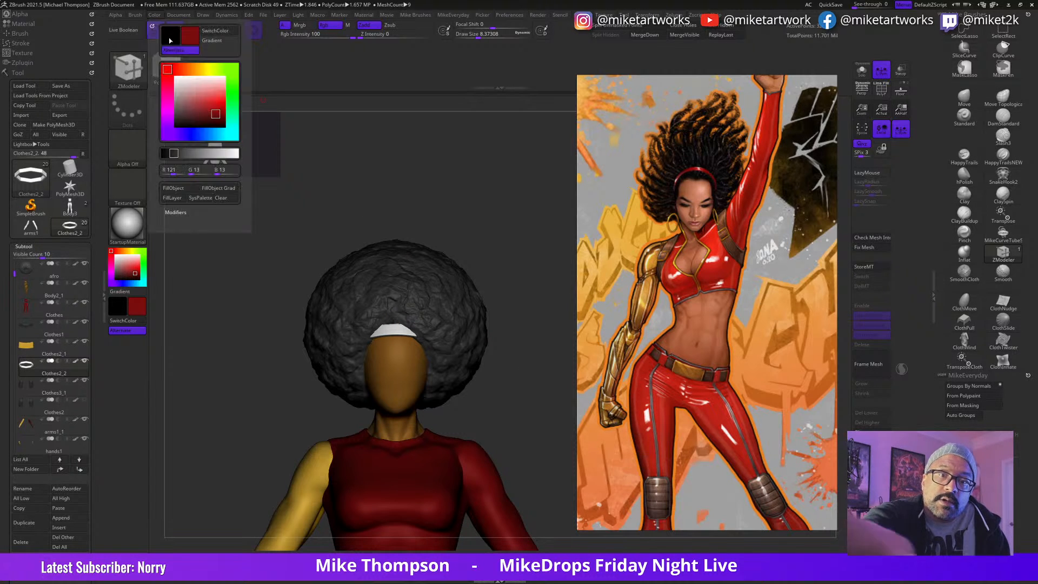
{"action": "left_click", "coordinate": [185, 197]}
{"action": "mouse_move", "coordinate": [515, 425]}
{"action": "left_mouse_down", "text": "alt"}
{"action": "mouse_move", "coordinate": [505, 251]}
{"action": "mouse_move", "coordinate": [531, 414]}
{"action": "left_mouse_up", "text": "alt"}
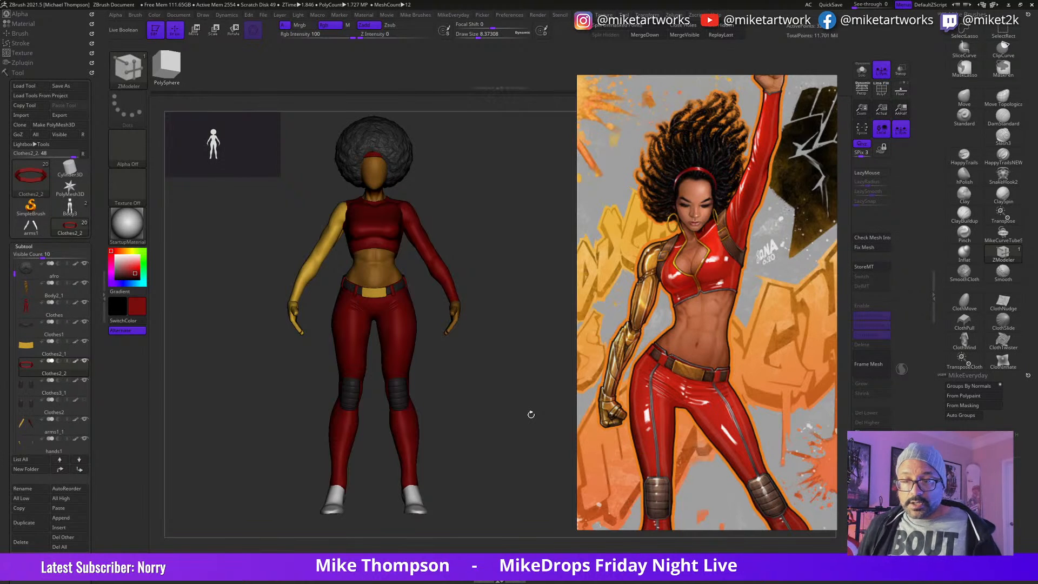
Step: Save the tool as WorkingMistyBase2, overwriting the existing file
{"action": "key", "text": "ctrl+s"}
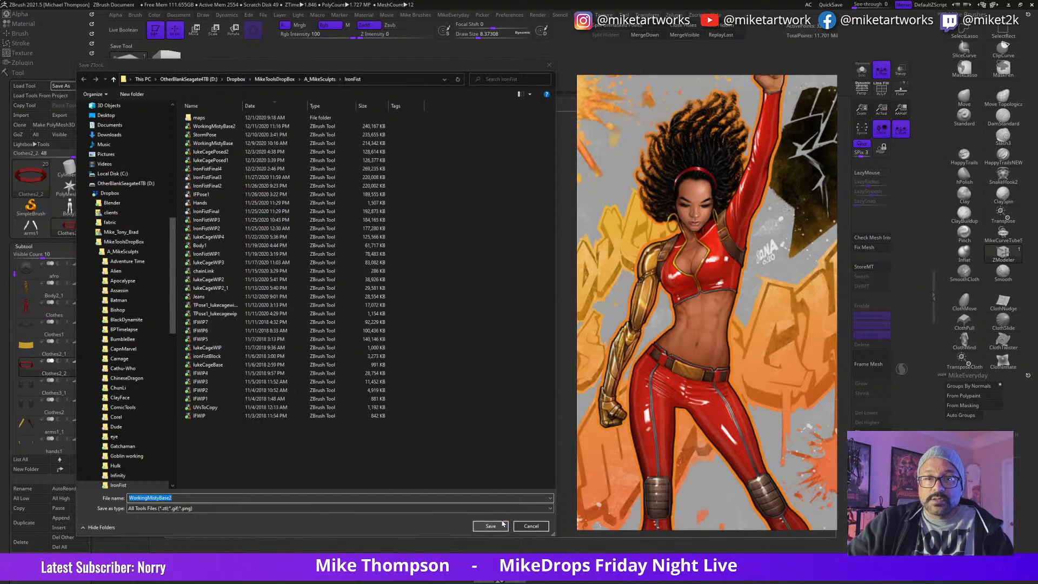
{"action": "left_click", "coordinate": [502, 525]}
{"action": "left_click", "coordinate": [540, 289]}
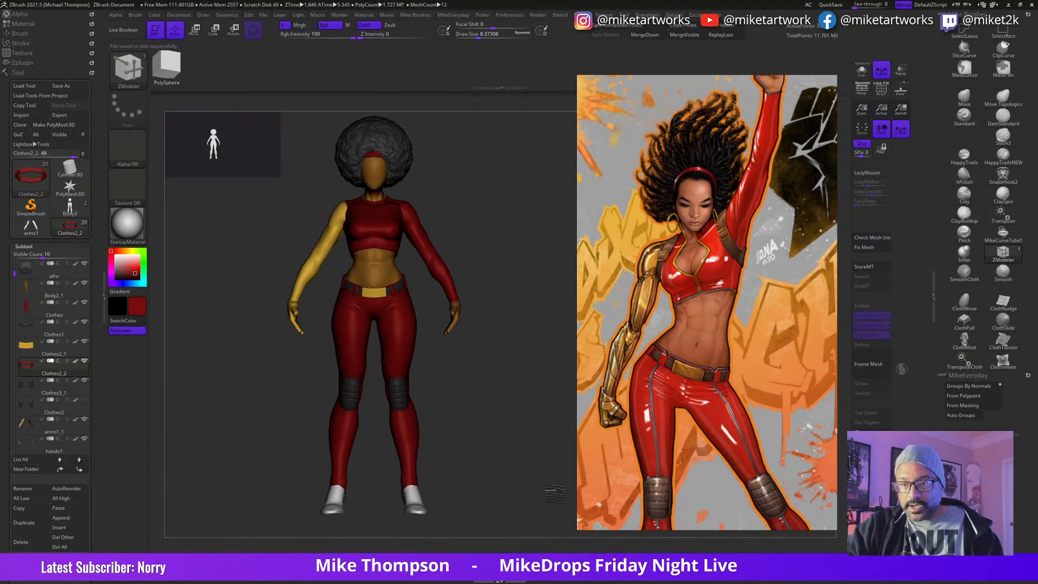
Step: Snapshot the front view with the side view placed beside it, and move and reframe the reference picture to free canvas space
{"action": "mouse_move", "coordinate": [550, 476]}
{"action": "left_mouse_down", "text": "alt"}
{"action": "mouse_move", "coordinate": [482, 503]}
{"action": "mouse_move", "coordinate": [566, 488]}
{"action": "mouse_move", "coordinate": [536, 489]}
{"action": "mouse_move", "coordinate": [566, 479]}
{"action": "left_mouse_up", "text": "alt"}
{"action": "key", "text": "shift+s"}
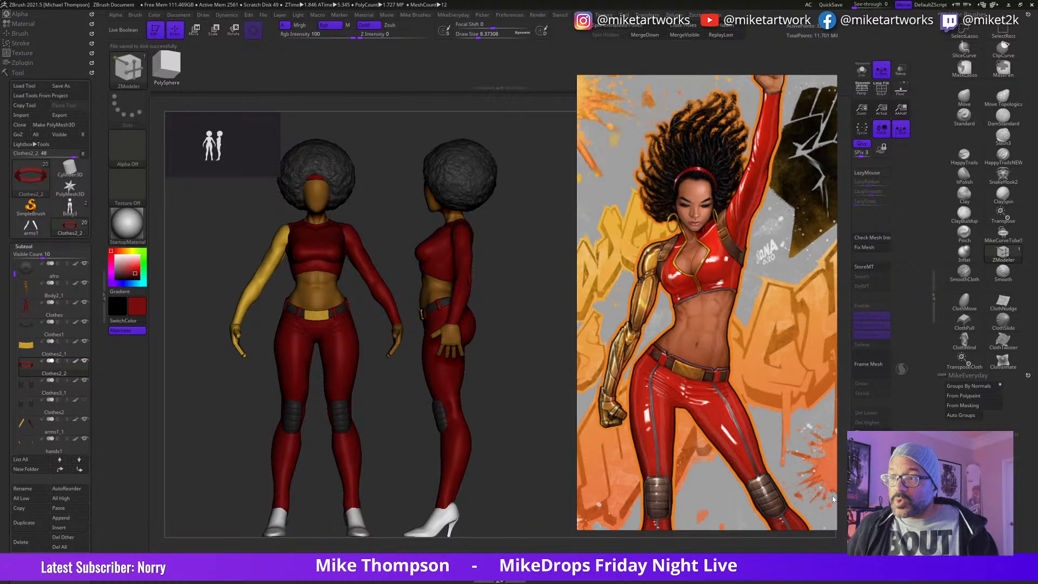
{"action": "left_click_drag", "start_coordinate": [577, 77], "coordinate": [697, 176]}
{"action": "double_click", "coordinate": [754, 416]}
{"action": "scroll", "coordinate": [754, 417], "scroll_direction": "up", "scroll_amount": 5}
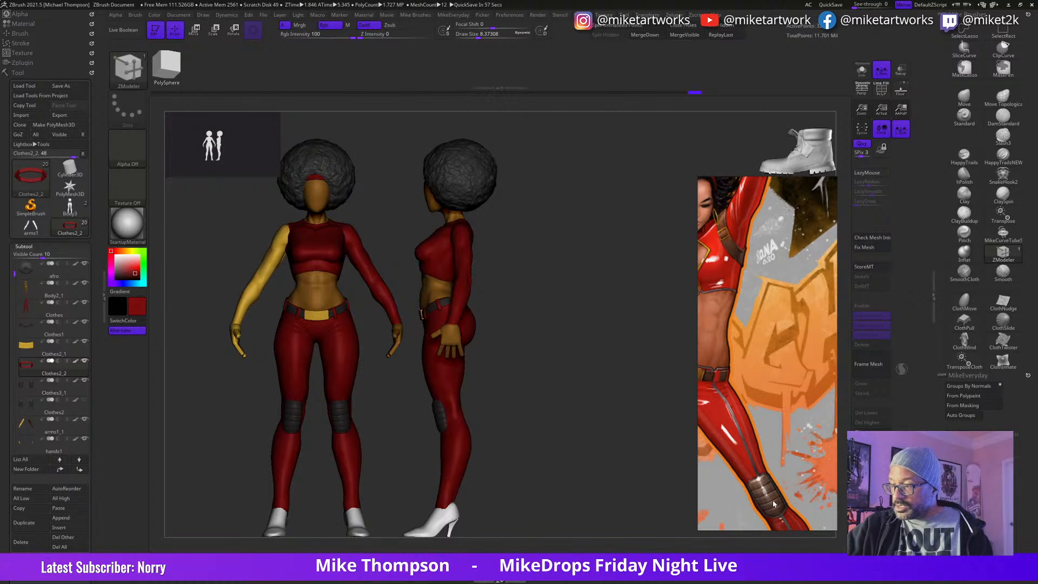
{"action": "scroll", "coordinate": [773, 501], "scroll_direction": "down", "scroll_amount": 5}
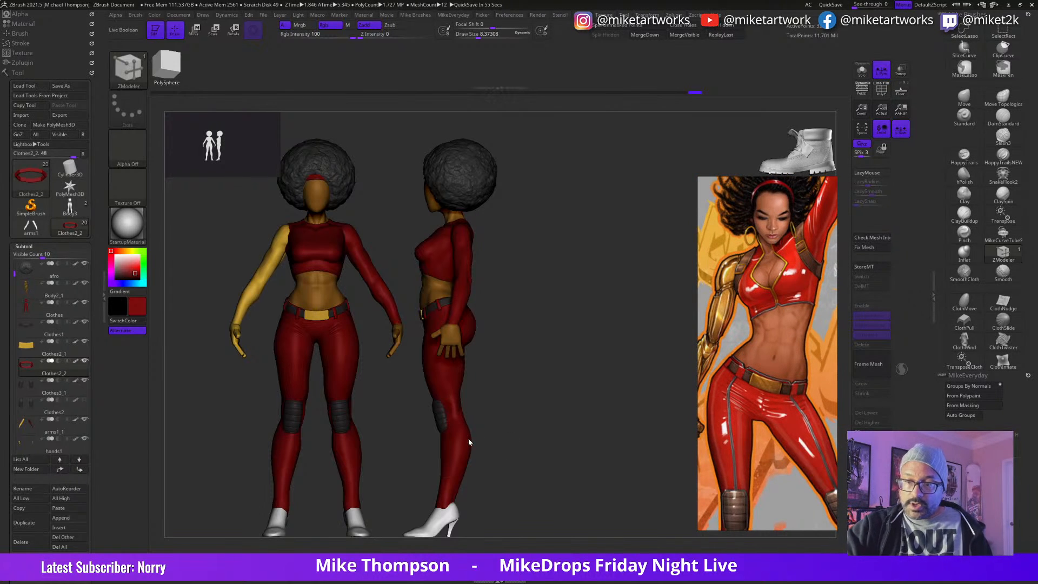
Step: Snapshot the figure's side view and place the back view beside it
{"action": "key", "text": "shift"}
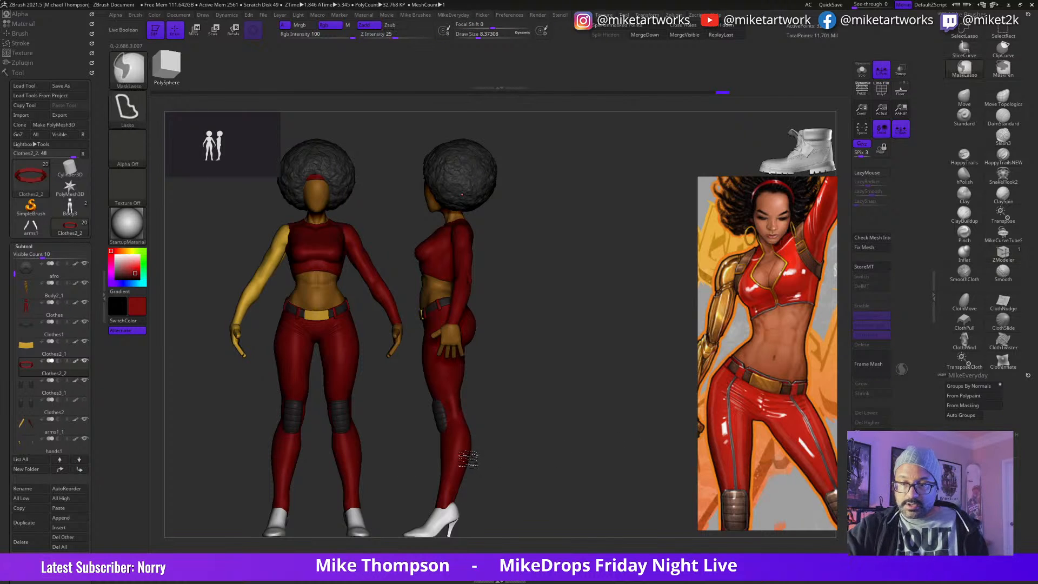
{"action": "key", "text": "shift+s"}
{"action": "mouse_move", "coordinate": [532, 469]}
{"action": "left_mouse_down", "text": "alt"}
{"action": "mouse_move", "coordinate": [656, 464]}
{"action": "mouse_move", "coordinate": [622, 472]}
{"action": "mouse_move", "coordinate": [659, 473]}
{"action": "left_mouse_up", "text": "alt"}
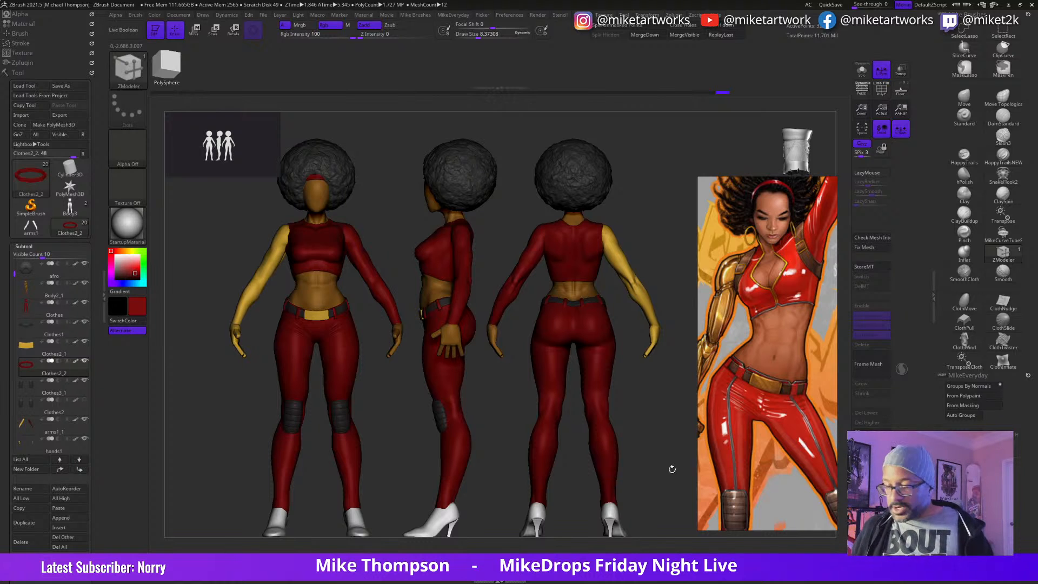
Step: Switch to Photoshop and review the Iron Fist front and back renders and the GwenPaintworking5 picture
{"action": "key", "text": "alt+Tab"}
{"action": "key", "text": "alt+Tab"}
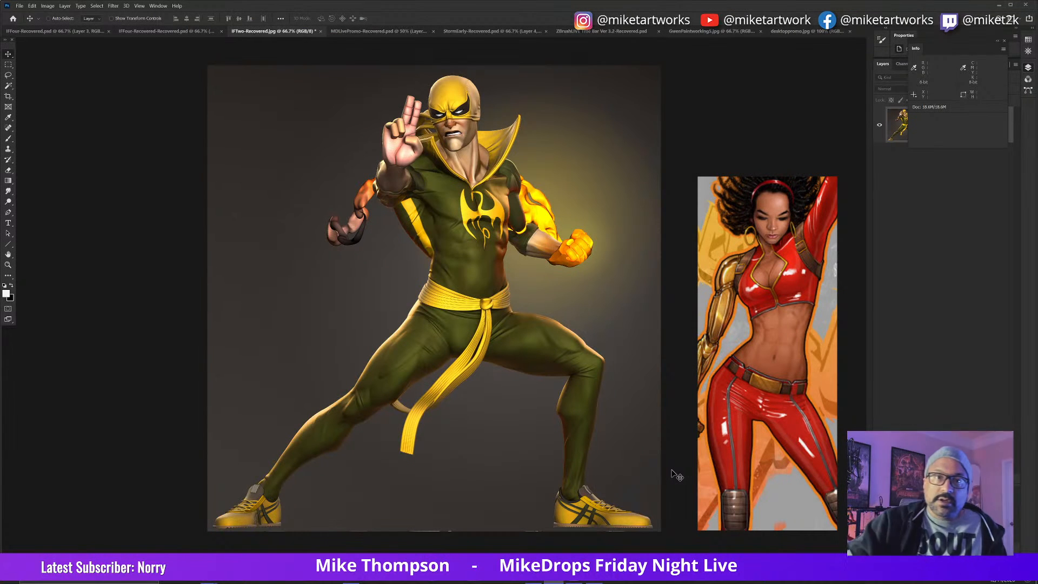
{"action": "left_click", "coordinate": [165, 32]}
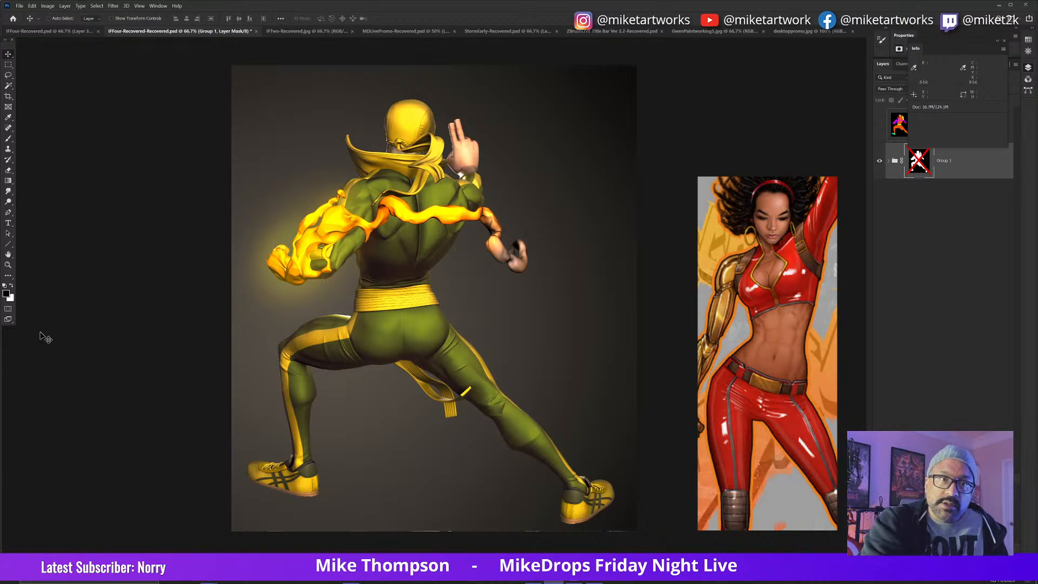
{"action": "left_click", "coordinate": [49, 31]}
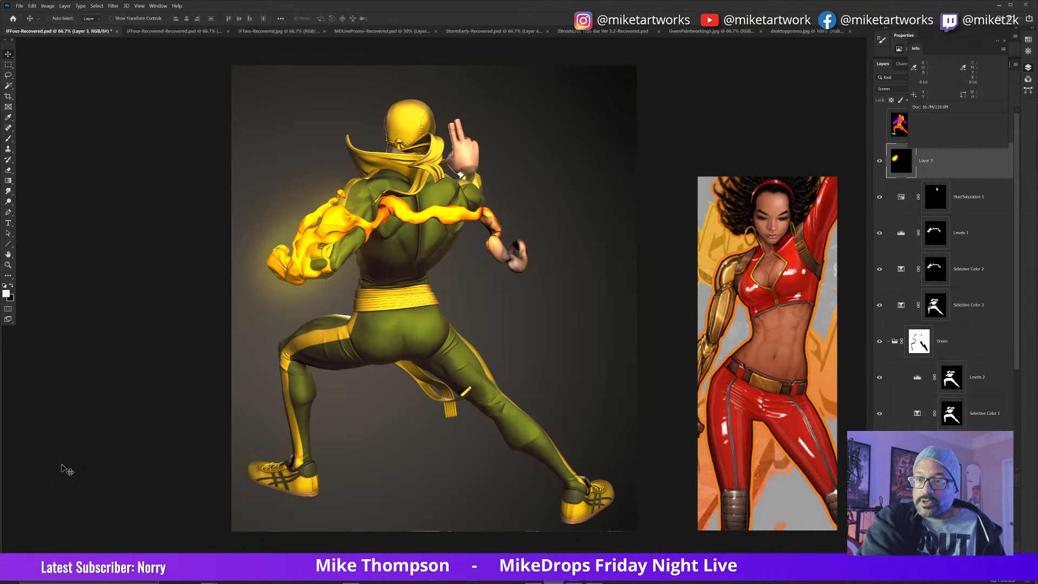
{"action": "left_click", "coordinate": [164, 32]}
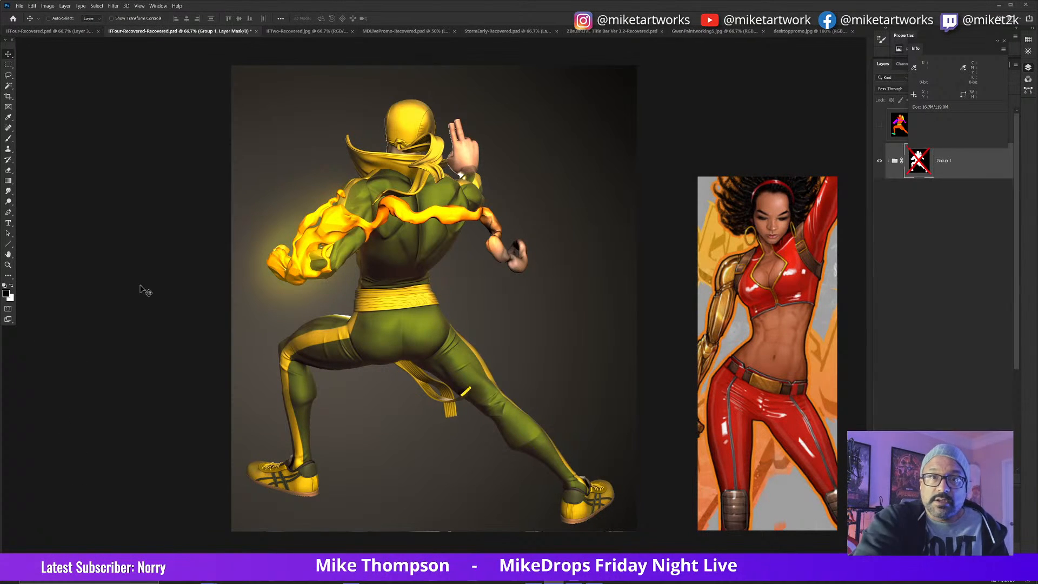
{"action": "left_click", "coordinate": [309, 32]}
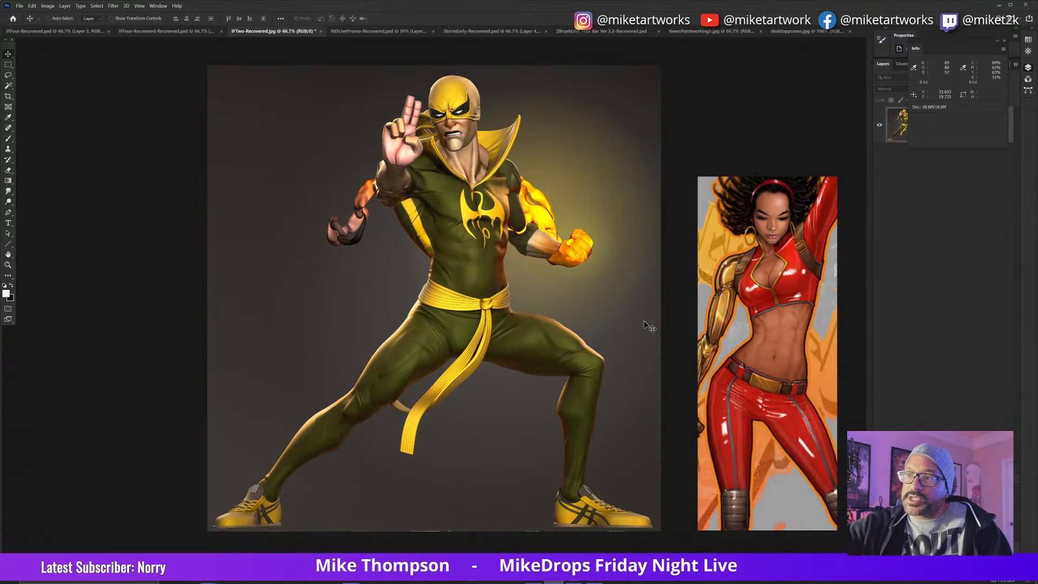
{"action": "left_click", "coordinate": [723, 32]}
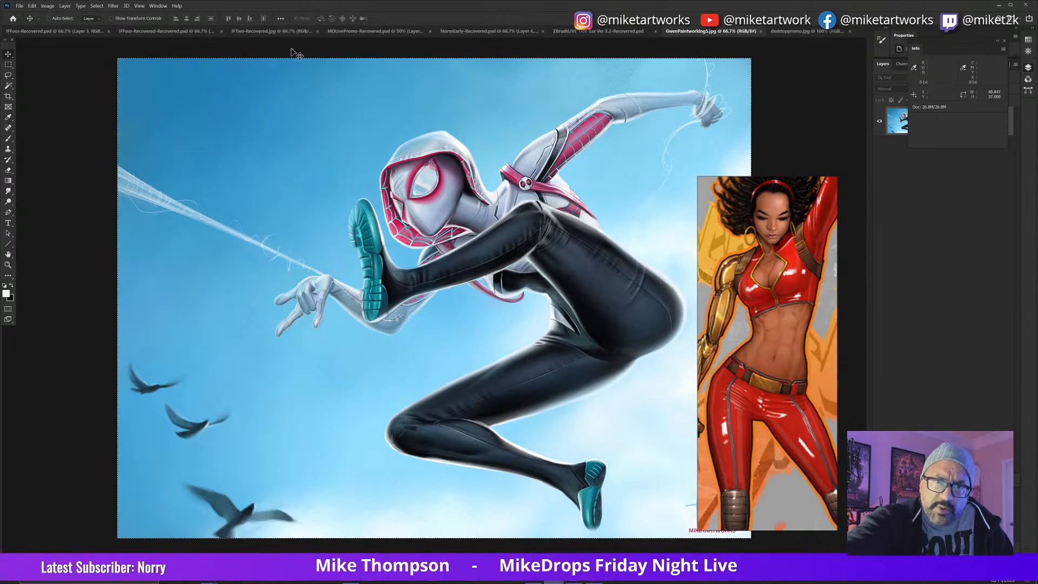
{"action": "left_click", "coordinate": [281, 31]}
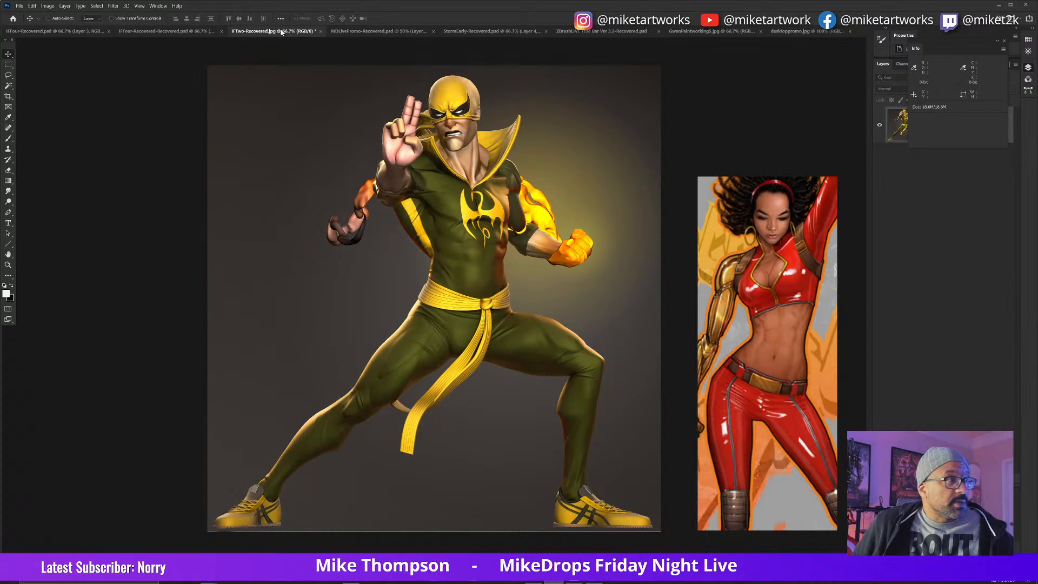
Step: Switch back to ZBrush and load the lukeCagePosed2 tool from the IronFist folder
{"action": "key", "text": "alt+Tab"}
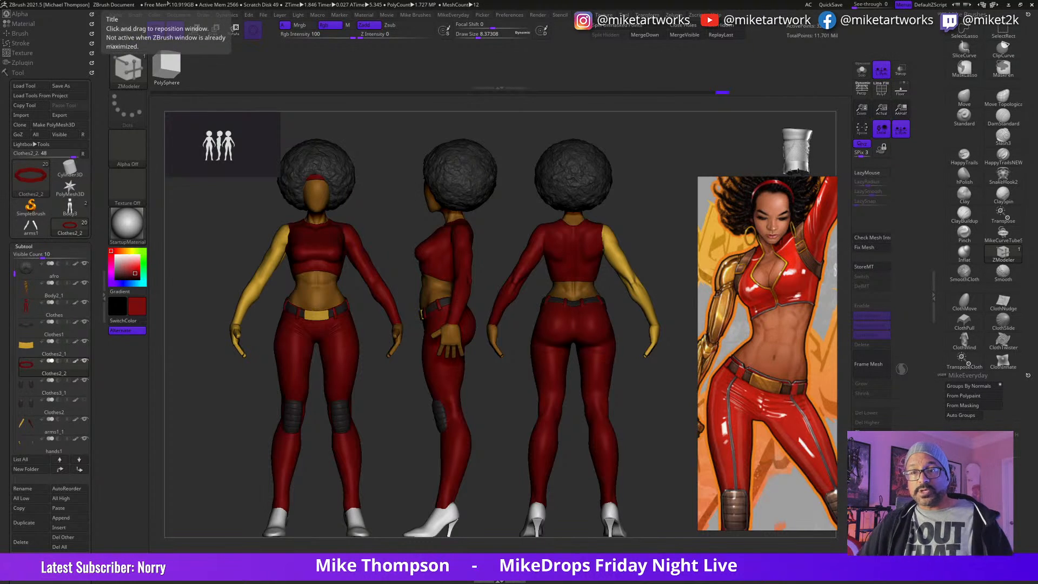
{"action": "mouse_move", "coordinate": [30, 176]}
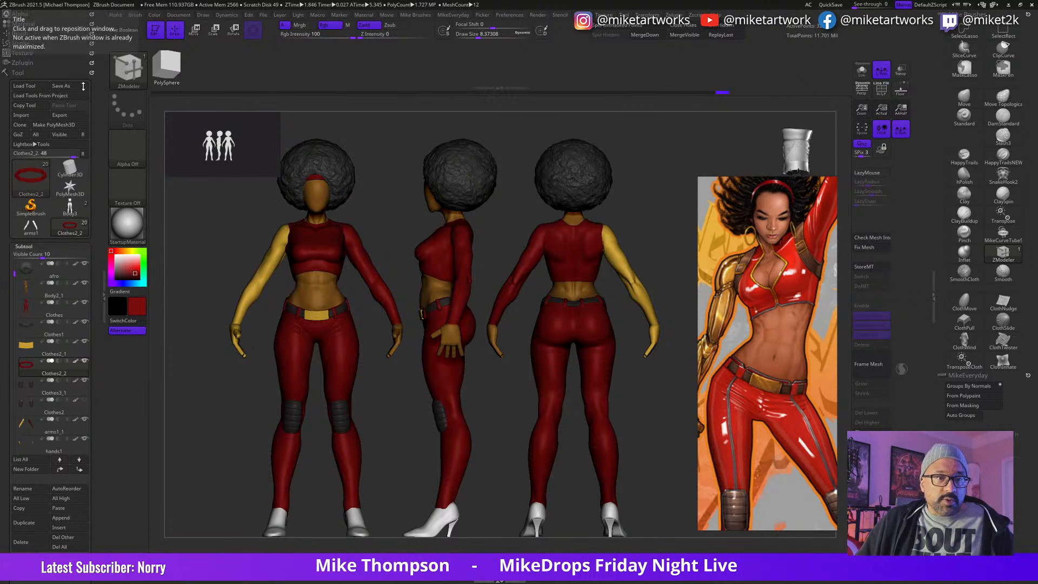
{"action": "left_click", "coordinate": [33, 86]}
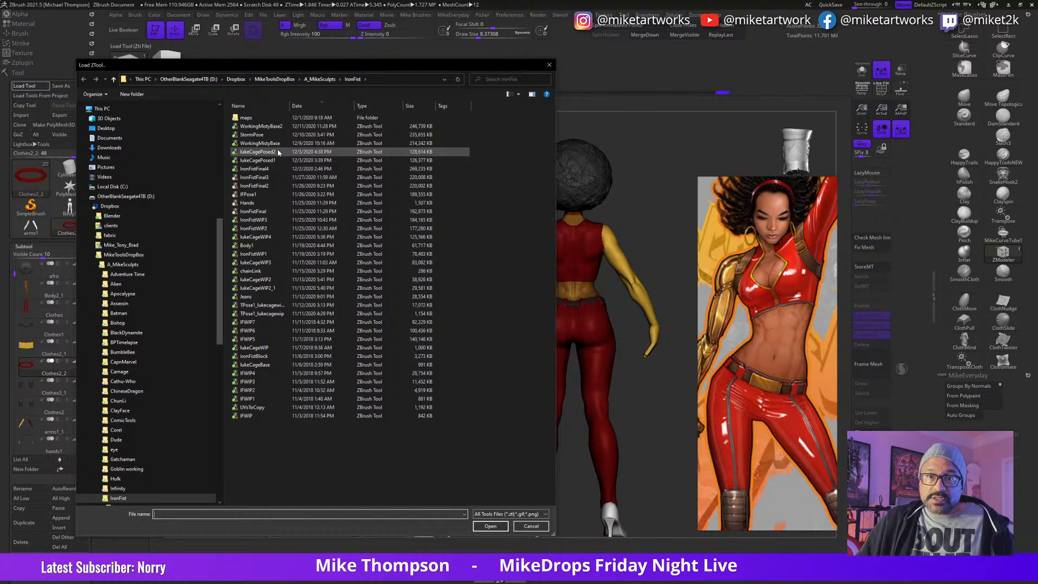
{"action": "double_click", "coordinate": [258, 152]}
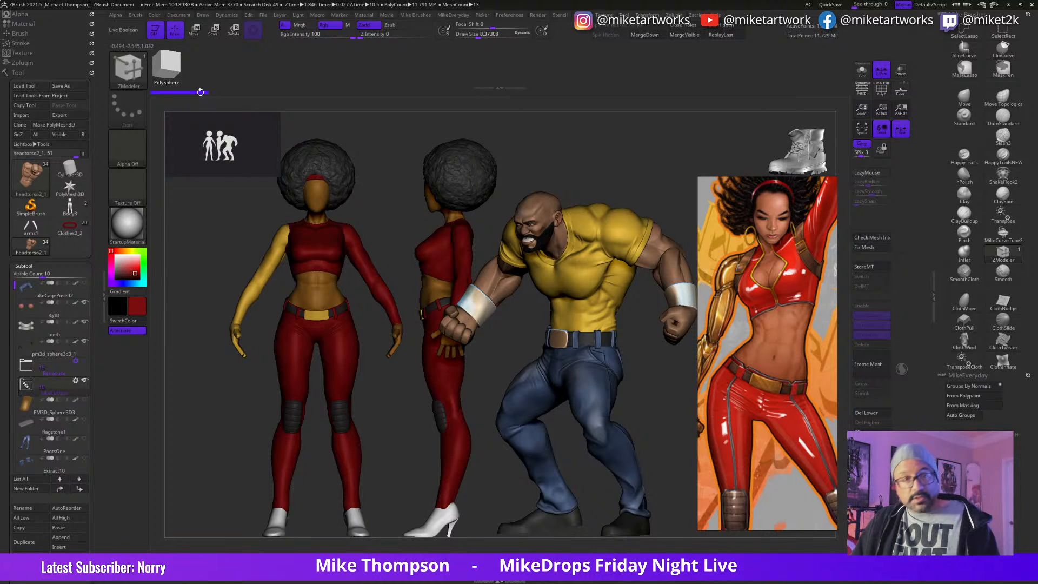
Step: Load the IronFistFinal4 tool and enlarge the figure beside the Misty Knight snapshots
{"action": "left_click", "coordinate": [24, 86]}
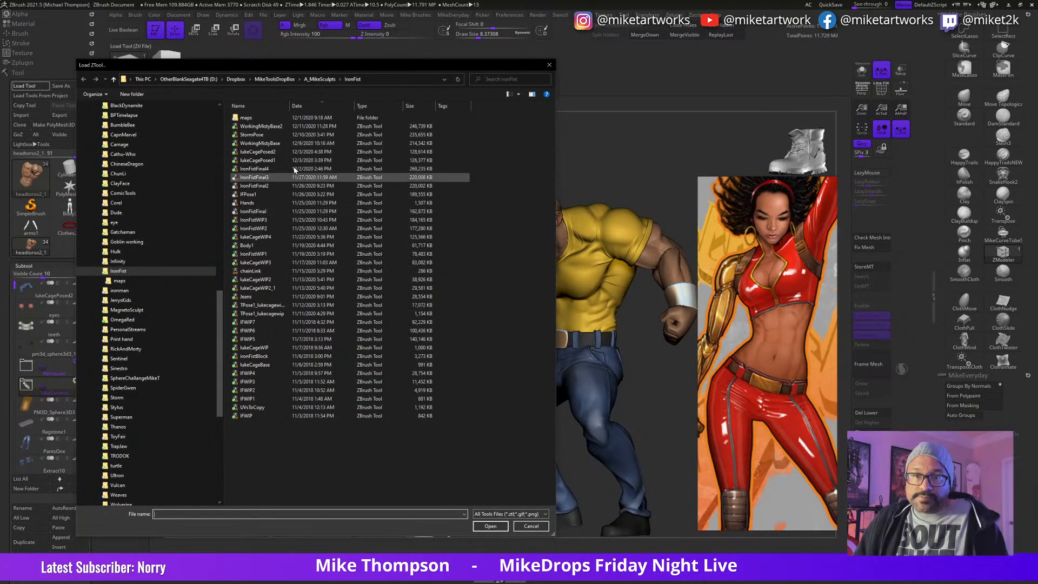
{"action": "double_click", "coordinate": [272, 170]}
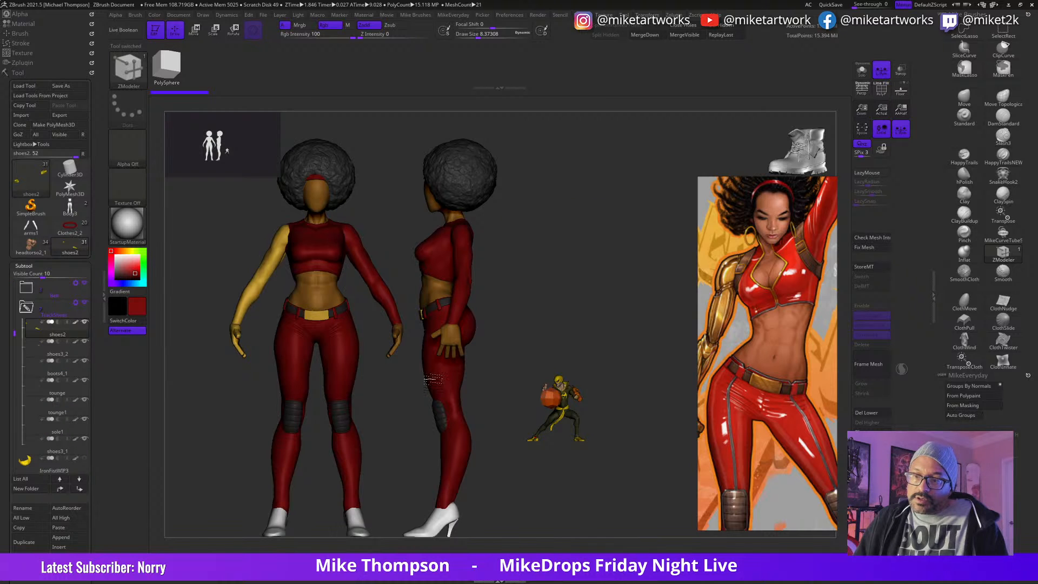
{"action": "left_click_drag", "start_coordinate": [603, 451], "coordinate": [627, 565], "text": "alt"}
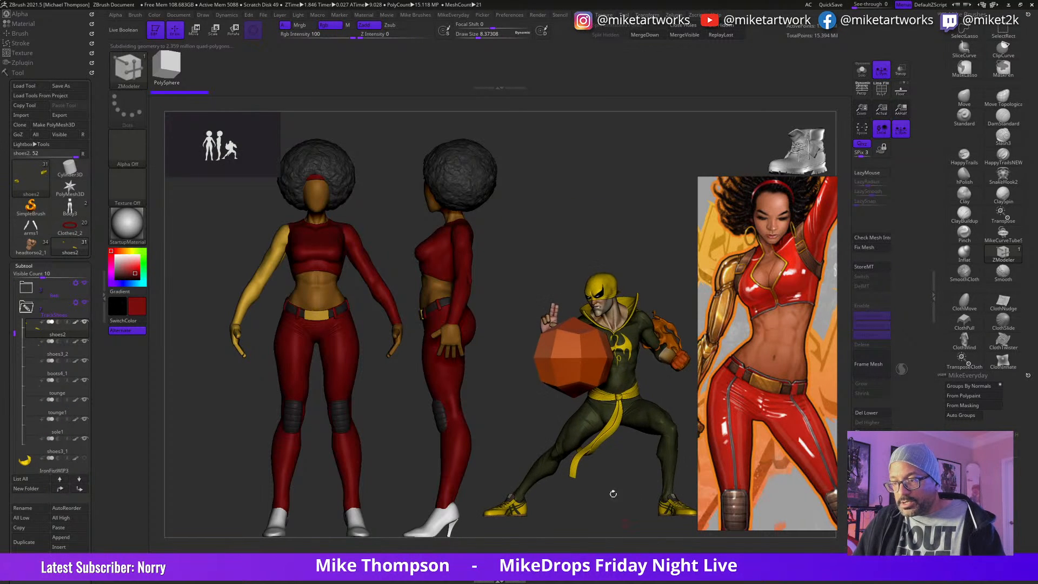
{"action": "left_click_drag", "start_coordinate": [615, 483], "coordinate": [310, 387], "text": "alt"}
{"action": "left_click_drag", "start_coordinate": [551, 417], "coordinate": [783, 536], "text": "alt"}
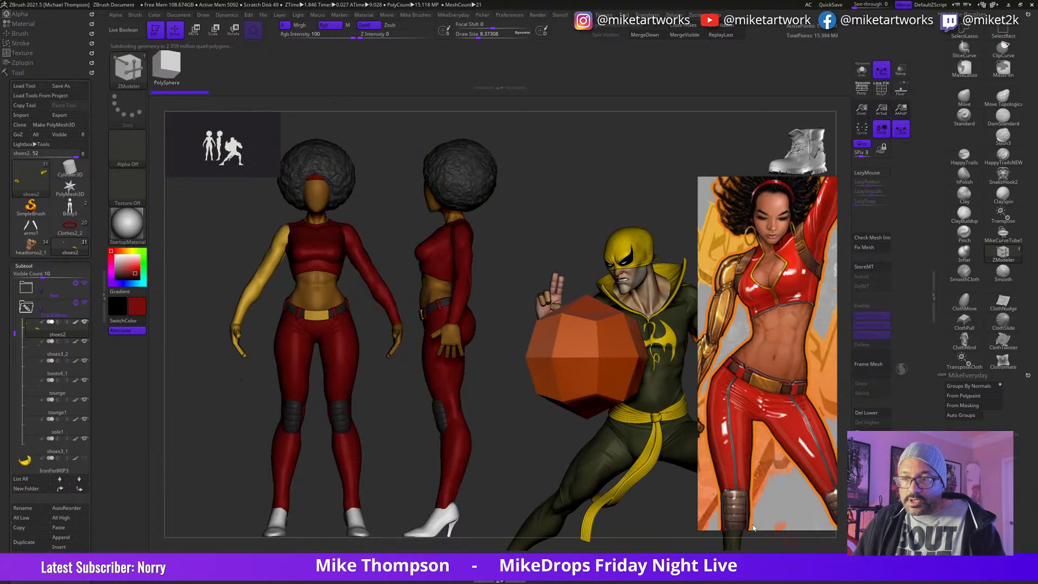
{"action": "left_click_drag", "start_coordinate": [658, 516], "coordinate": [593, 440], "text": "alt"}
Step: Move the reference picture off the canvas and turn the Iron Fist figure to fit beside the snapshots
{"action": "left_click_drag", "start_coordinate": [841, 330], "coordinate": [889, 392]}
{"action": "left_click_drag", "start_coordinate": [757, 319], "coordinate": [1030, 562]}
{"action": "left_click_drag", "start_coordinate": [693, 265], "coordinate": [646, 230]}
{"action": "left_click_drag", "start_coordinate": [768, 434], "coordinate": [835, 458], "text": "alt"}
{"action": "left_click_drag", "start_coordinate": [699, 472], "coordinate": [771, 451], "text": "alt"}
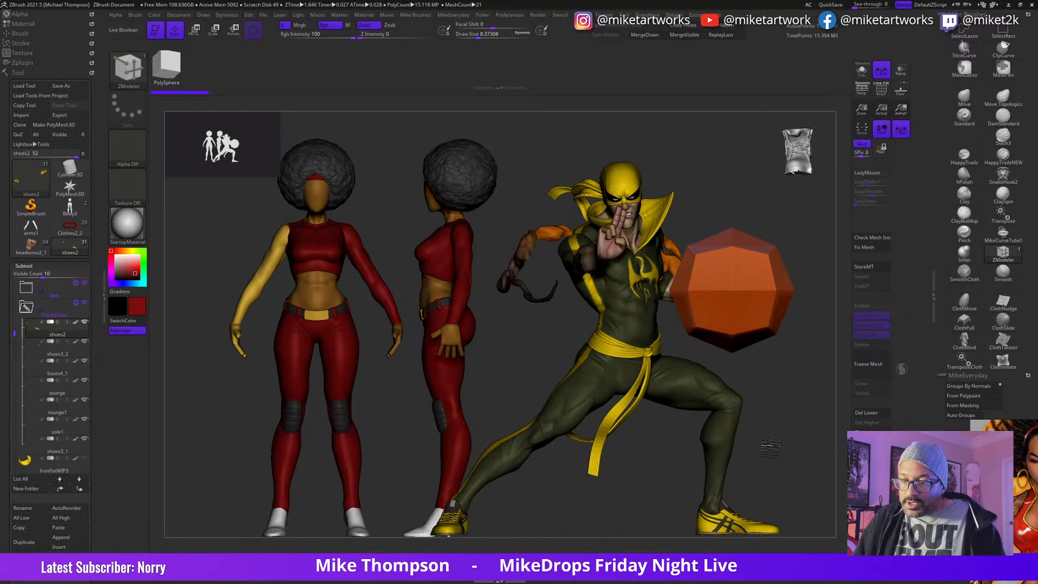
Step: Adjust the Iron Fist figure's placement beside the snapshots and hide its orange Bounding_Box subtool
{"action": "left_click_drag", "start_coordinate": [619, 499], "coordinate": [640, 498], "text": "alt"}
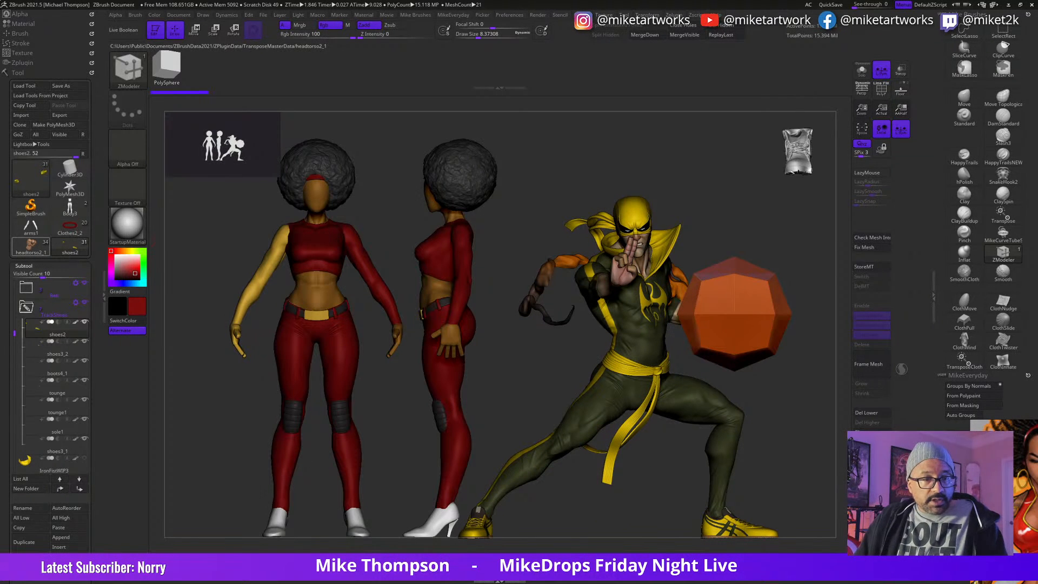
{"action": "left_click_drag", "start_coordinate": [15, 336], "coordinate": [15, 431]}
{"action": "left_click", "coordinate": [85, 361]}
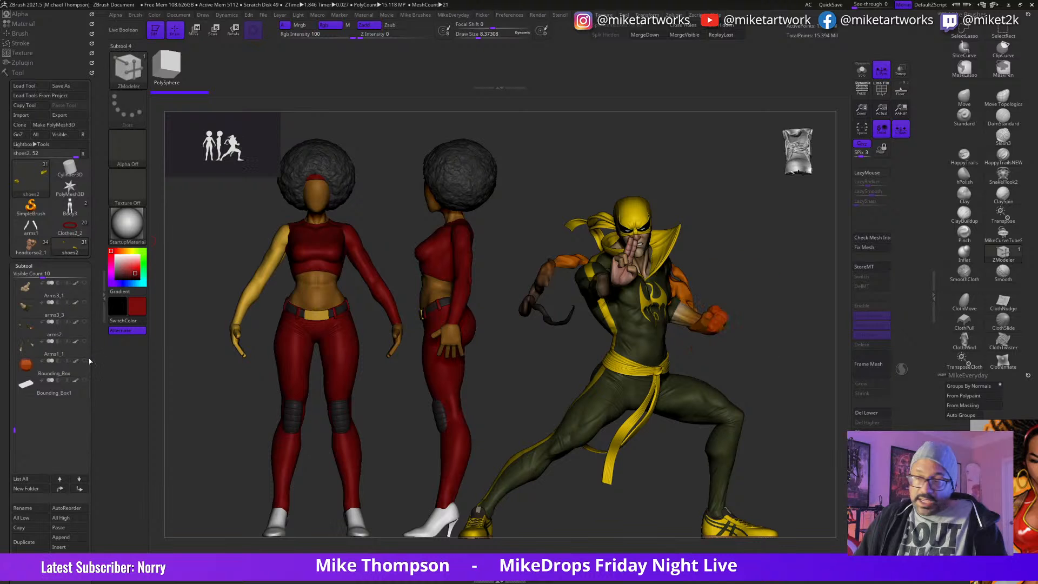
Step: Bring the reference board over the Iron Fist figure and widen it to show more of the Misty Knight references
{"action": "mouse_move", "coordinate": [638, 508]}
{"action": "left_mouse_down"}
{"action": "mouse_move", "coordinate": [562, 507]}
{"action": "mouse_move", "coordinate": [697, 494]}
{"action": "mouse_move", "coordinate": [635, 515]}
{"action": "left_mouse_up"}
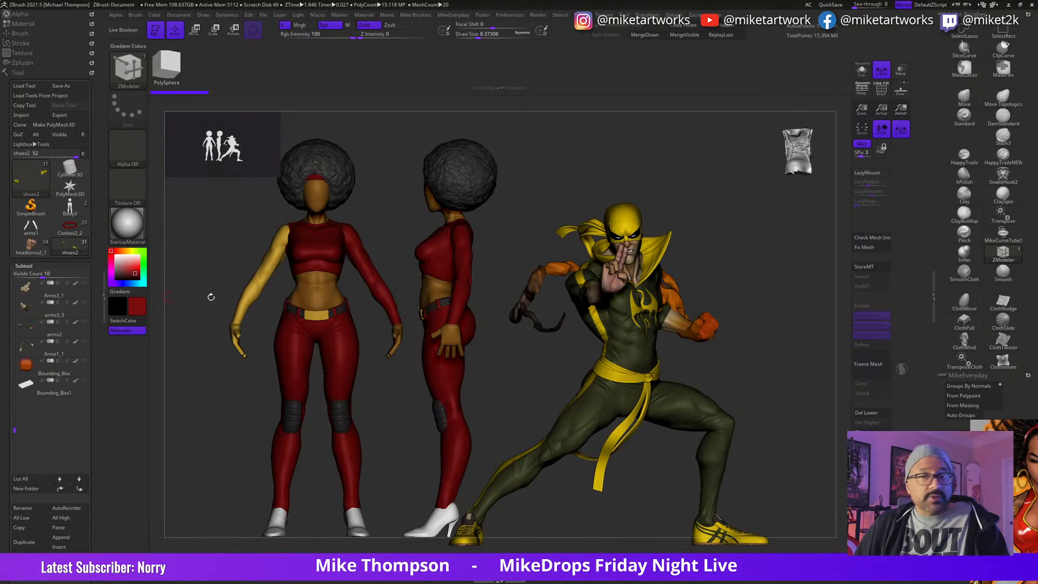
{"action": "right_click_drag", "start_coordinate": [1037, 583], "coordinate": [644, 355]}
{"action": "scroll", "coordinate": [644, 355], "scroll_direction": "down", "scroll_amount": 4}
{"action": "scroll", "coordinate": [641, 346], "scroll_direction": "down", "scroll_amount": 3}
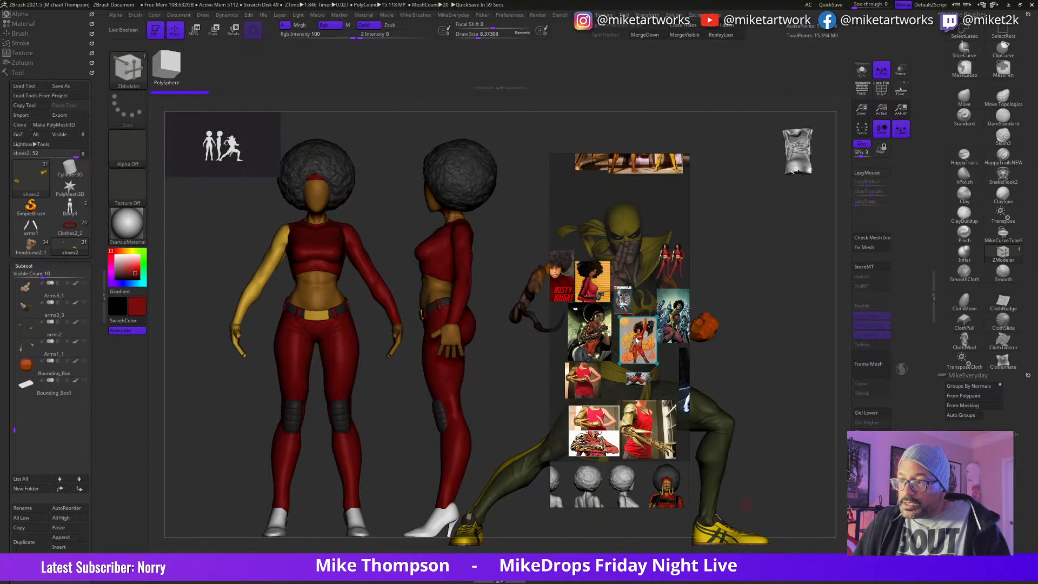
{"action": "scroll", "coordinate": [649, 440], "scroll_direction": "down", "scroll_amount": 3}
{"action": "left_click_drag", "start_coordinate": [664, 469], "coordinate": [649, 427]}
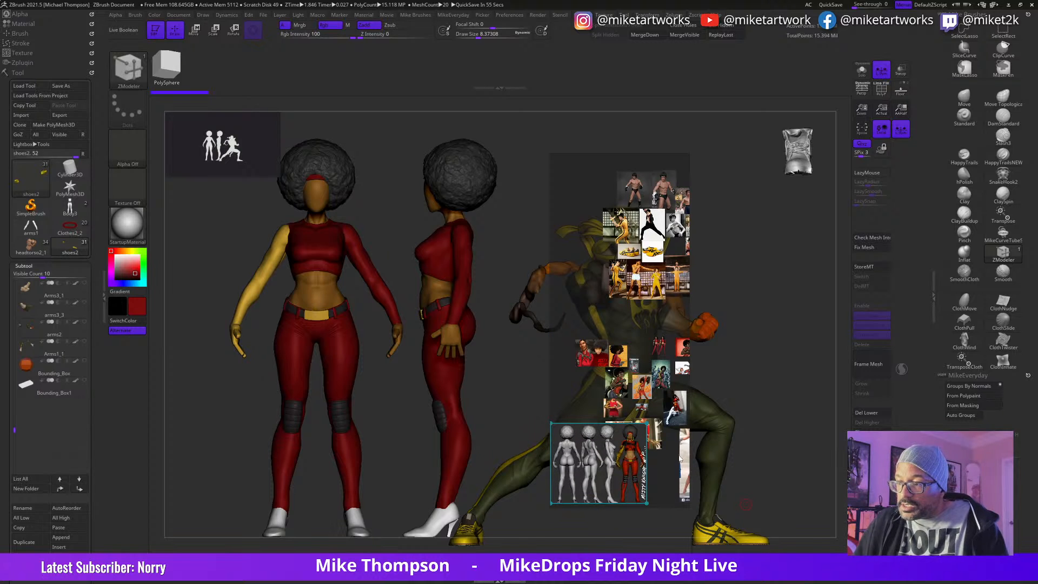
{"action": "left_click_drag", "start_coordinate": [688, 469], "coordinate": [978, 470]}
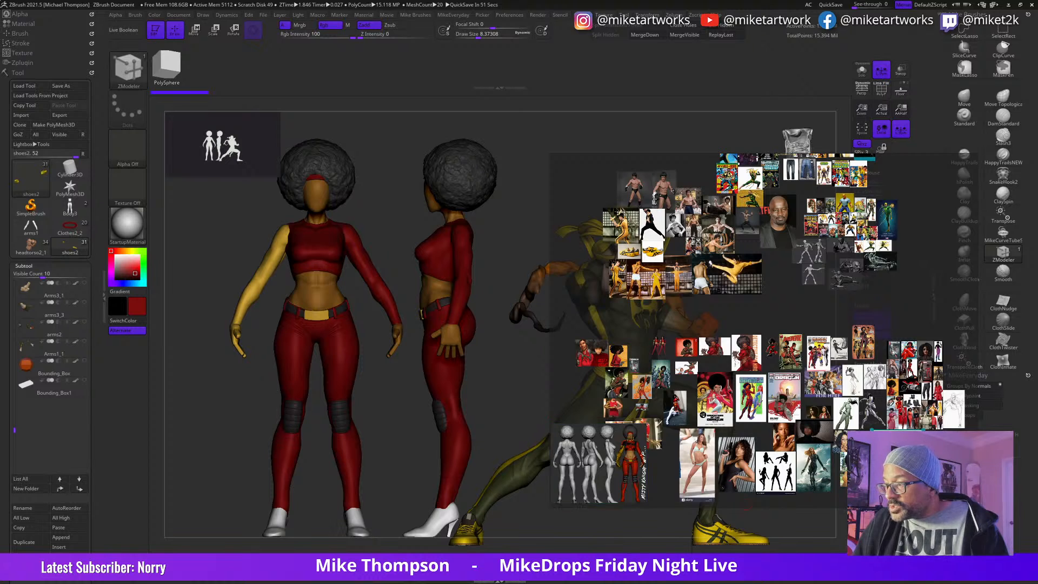
Step: Examine the crouching pose reference with the pistol and claws, and move the reference board clear of the Iron Fist figure
{"action": "double_click", "coordinate": [898, 446]}
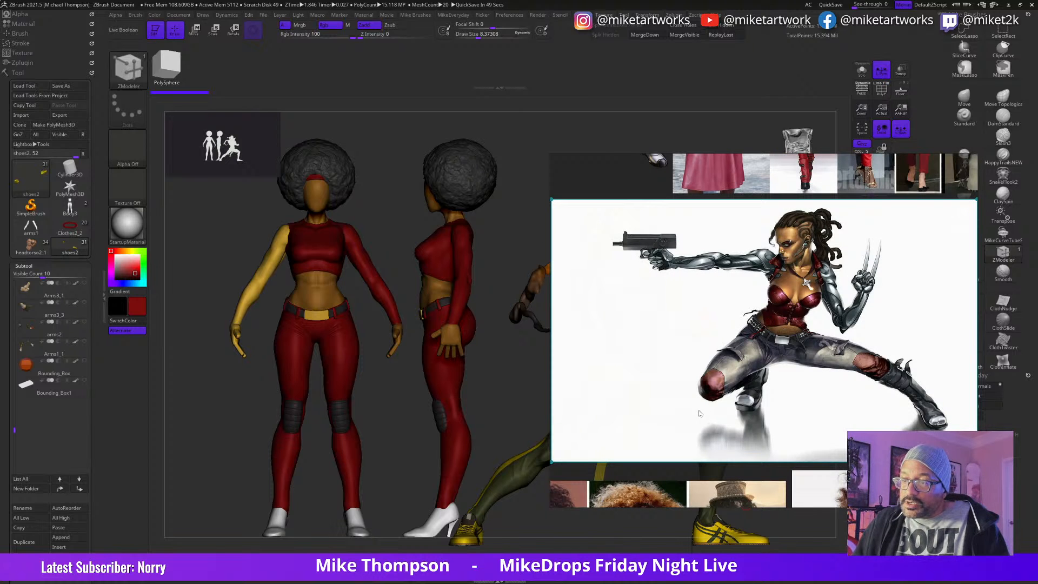
{"action": "right_click_drag", "start_coordinate": [663, 303], "coordinate": [797, 371]}
{"action": "scroll", "coordinate": [797, 370], "scroll_direction": "down", "scroll_amount": 5}
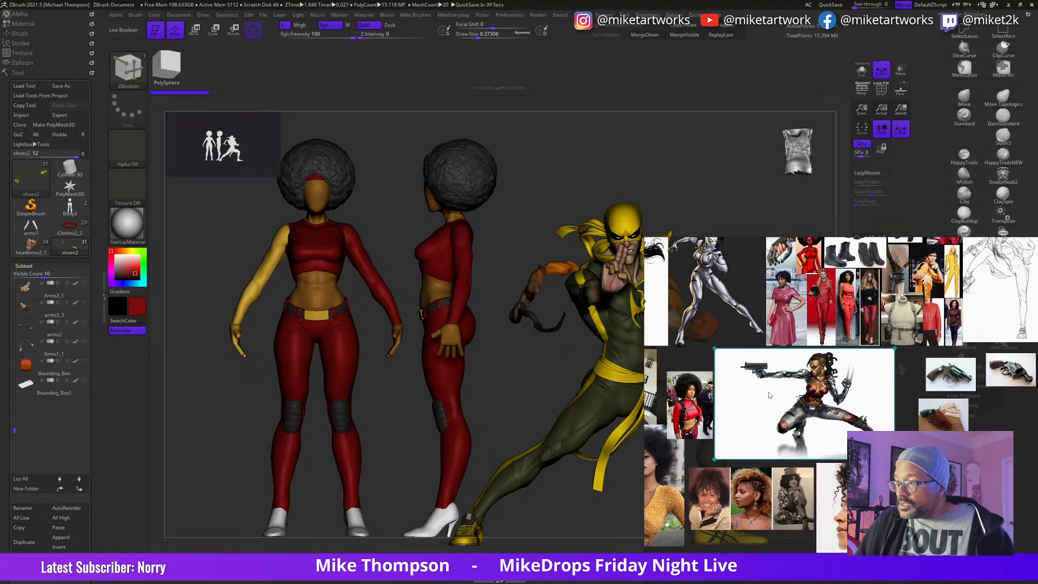
{"action": "right_click_drag", "start_coordinate": [780, 323], "coordinate": [850, 463]}
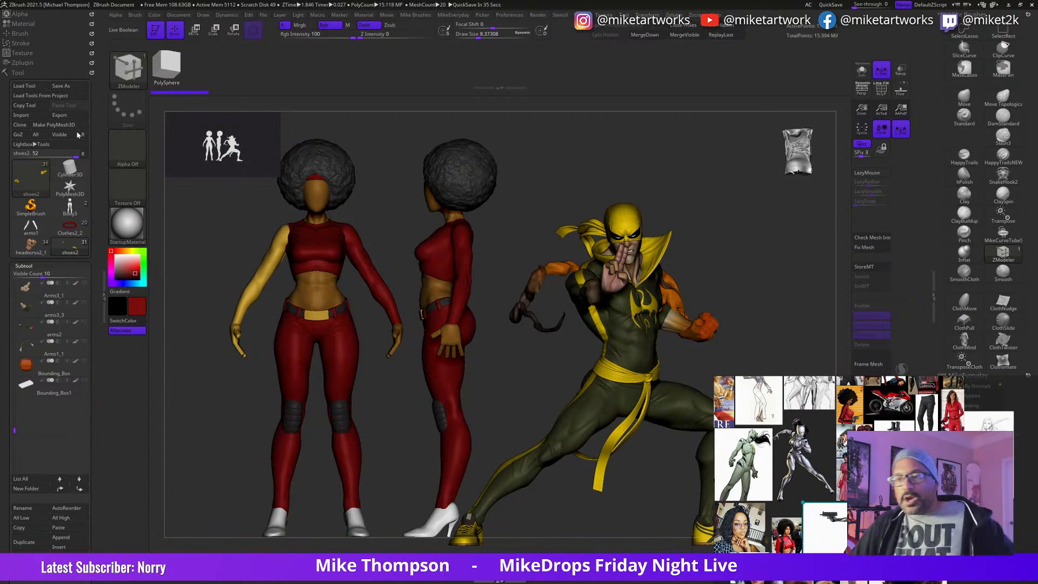